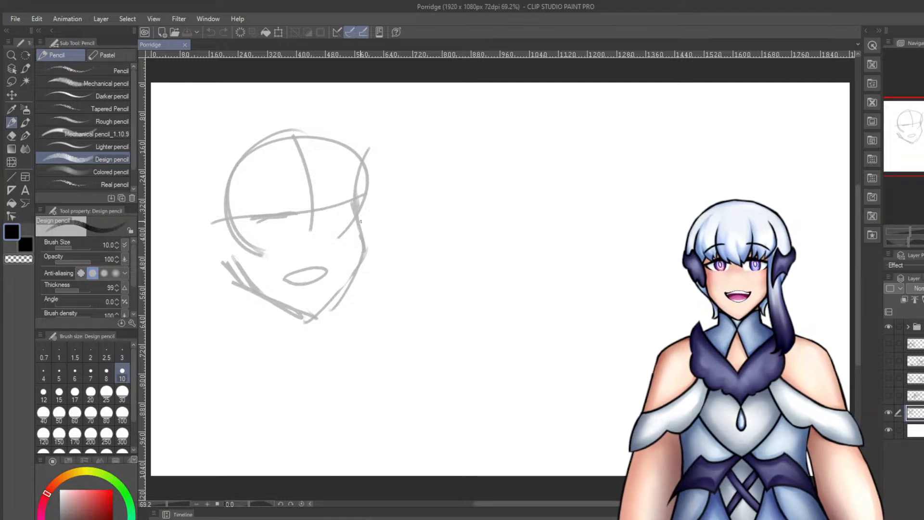
Add a new raster layer above the gray head sketch for the darker drawing.
drag(360, 221, 357, 223)
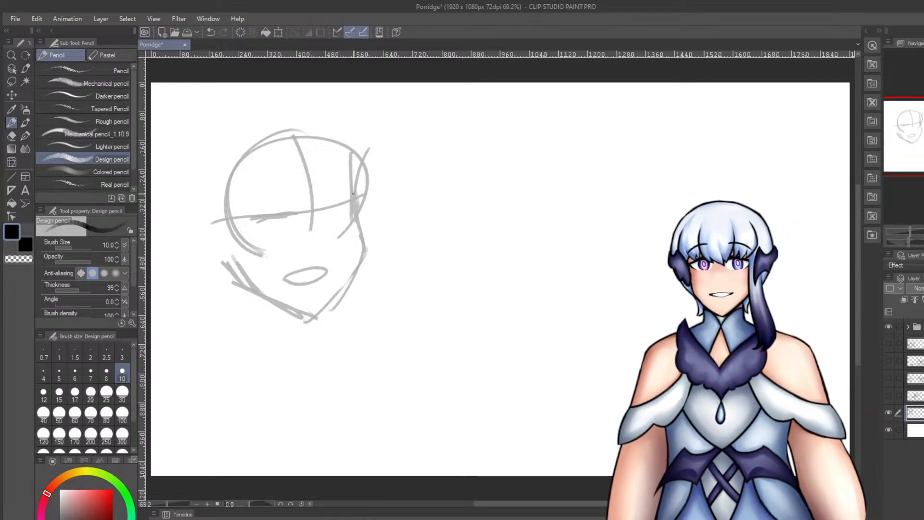
key(ctrl+z)
key(ctrl+shift+n)
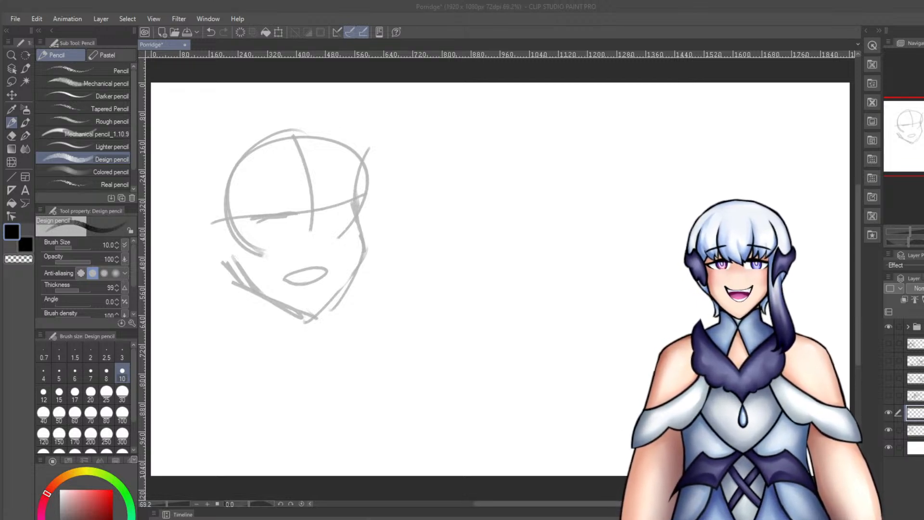
Draw a black contour line along the right side of the face from forehead to eye level, using the Design pencil at size 10.
drag(444, 441, 420, 326)
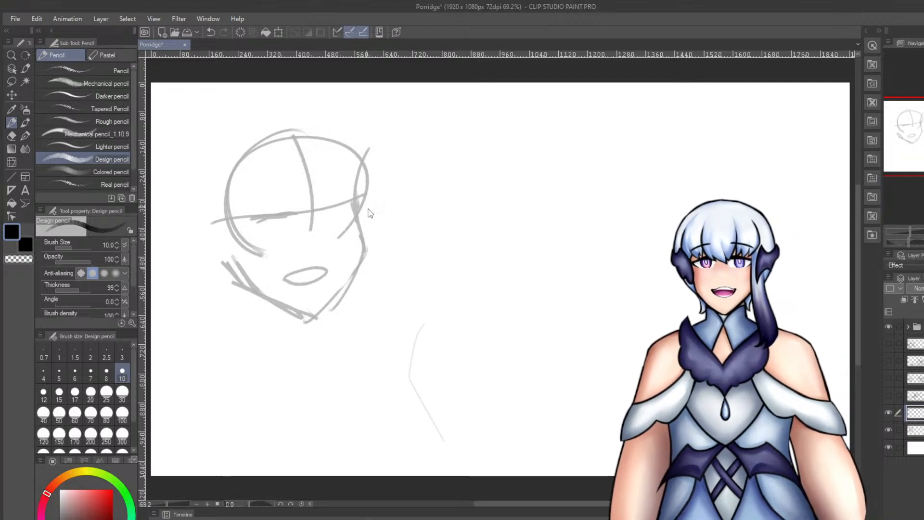
key(ctrl+z)
drag(344, 167, 350, 281)
key(ctrl+z)
drag(363, 161, 356, 240)
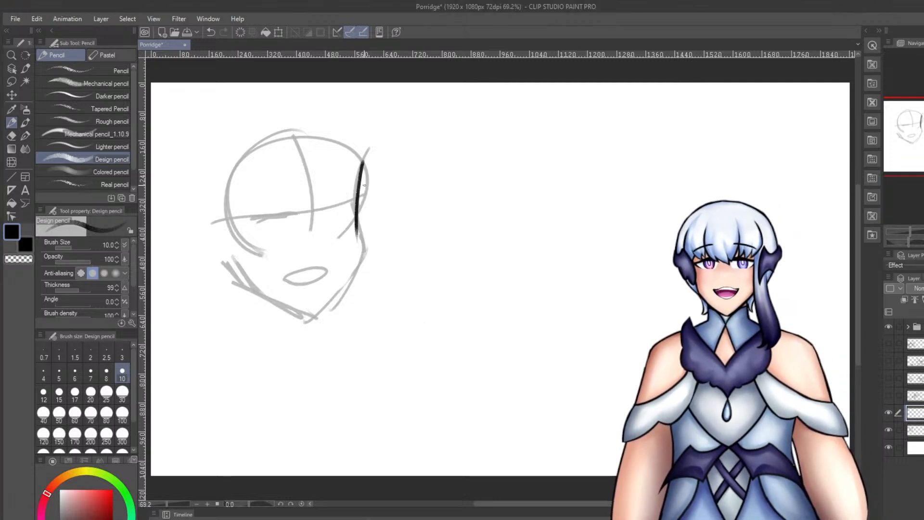
key(ctrl+z)
drag(357, 160, 355, 233)
key(ctrl+z)
Try extending the right face contour from eye level over the cheek.
drag(355, 199, 357, 260)
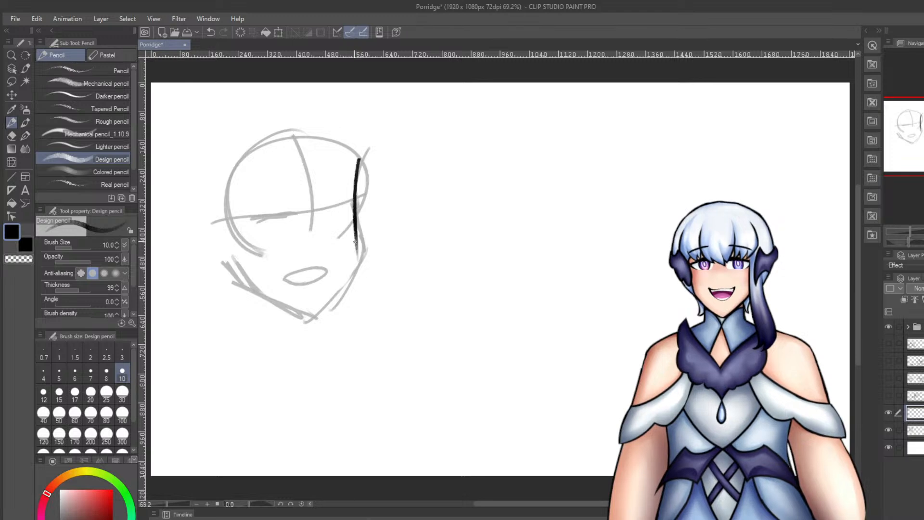
key(ctrl+z)
drag(354, 220, 356, 284)
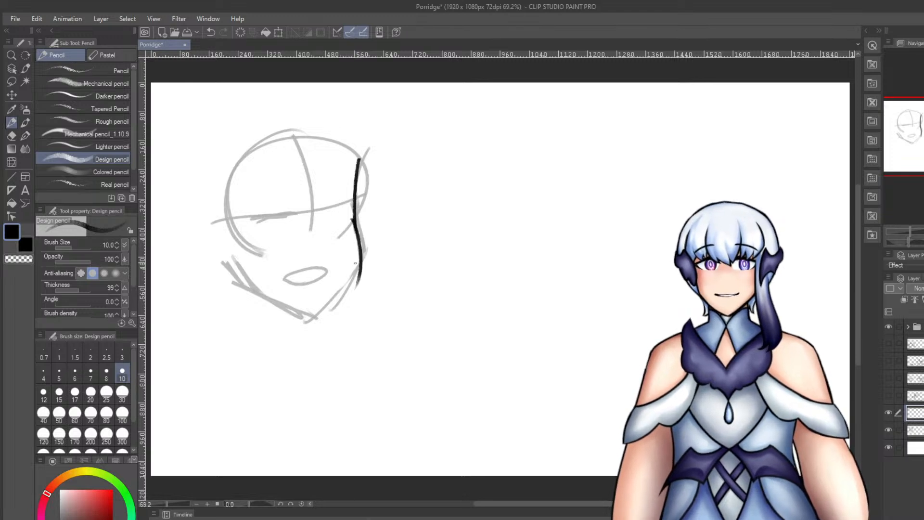
key(ctrl+z)
key(ctrl+z)
mouse_move(358, 244)
mouse_down()
mouse_move(360, 282)
mouse_move(359, 271)
mouse_up()
key(ctrl+z)
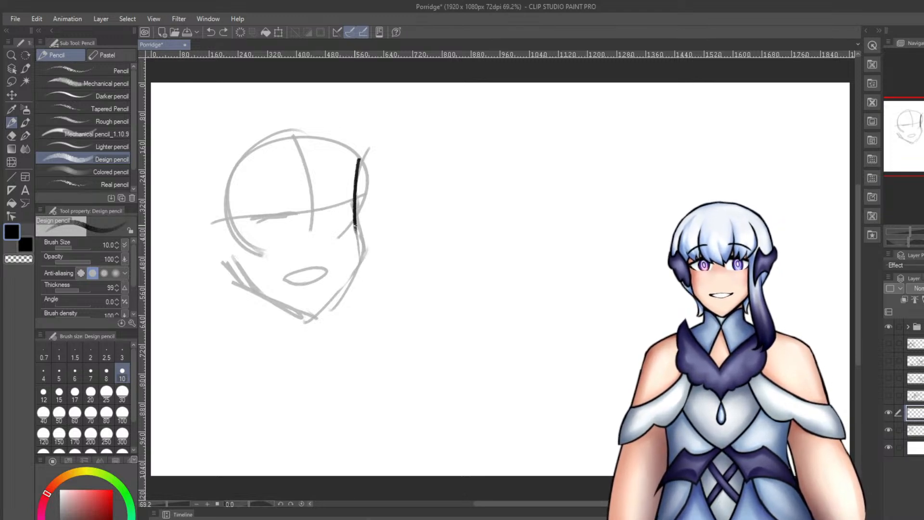
Draw the right cheek and jaw contour from eye level down toward the chin.
mouse_move(355, 224)
mouse_down()
mouse_move(360, 265)
mouse_move(321, 332)
mouse_up()
key(ctrl+z)
key(ctrl+z)
key(ctrl+z)
drag(360, 264, 318, 323)
key(ctrl+z)
key(ctrl+z)
drag(332, 308, 295, 338)
key(ctrl+z)
Draw the left jaw line from the ear area down to the chin over the gray guide.
drag(224, 266, 240, 287)
key(ctrl+z)
drag(236, 282, 244, 294)
key(ctrl+z)
key(ctrl+z)
drag(229, 261, 256, 294)
drag(248, 284, 315, 323)
drag(273, 302, 315, 322)
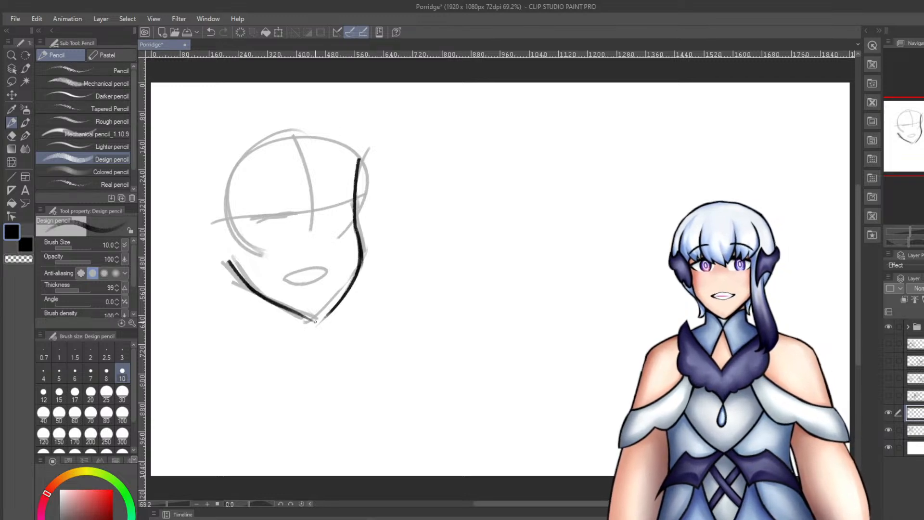
Rework the lower jaw strokes so both sides meet in a pointed chin.
key(ctrl+z)
key(ctrl+z)
mouse_move(253, 291)
mouse_down()
mouse_move(307, 323)
mouse_move(324, 319)
mouse_up()
key(ctrl+z)
key(ctrl+z)
key(ctrl+z)
key(ctrl+z)
key(ctrl+z)
key(ctrl+z)
key(ctrl+z)
key(ctrl+z)
key(ctrl+z)
key(ctrl+z)
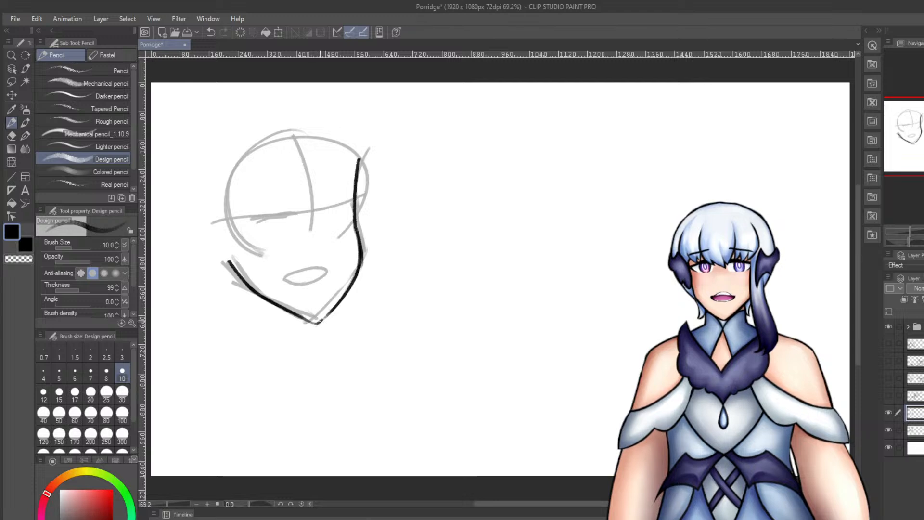
Clean up the area just below the chin tip with the Hard eraser.
key(e)
click(322, 335)
key(ctrl+z)
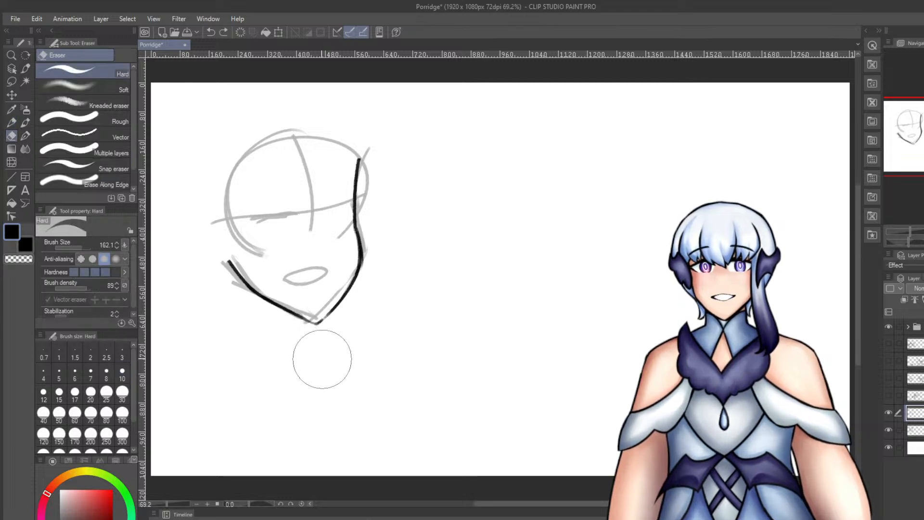
click(322, 327)
Try pencil strokes for the central bang lock, from the top of the head down to the eye line.
key(p)
drag(299, 149, 315, 230)
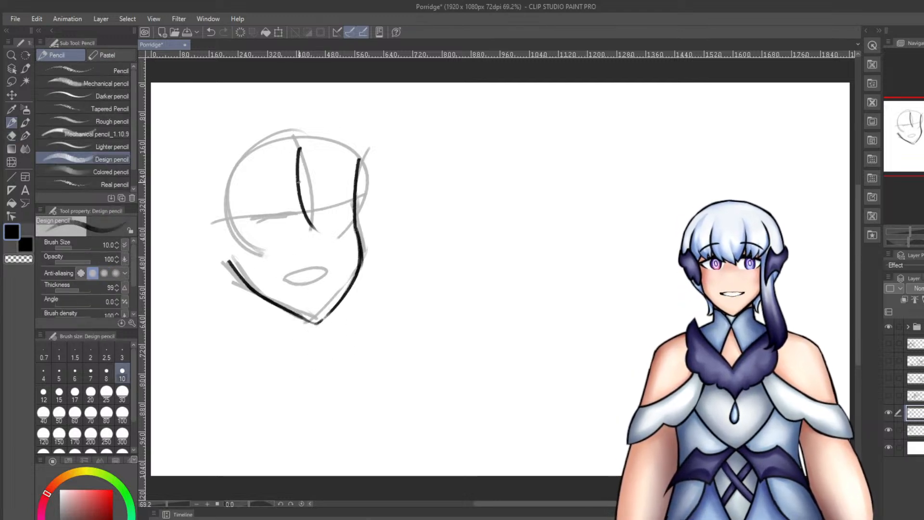
key(ctrl+z)
mouse_move(292, 140)
mouse_down()
mouse_move(284, 179)
mouse_move(295, 225)
mouse_move(322, 222)
mouse_move(306, 231)
mouse_up()
key(ctrl+z)
key(ctrl+z)
key(ctrl+z)
drag(302, 195, 310, 231)
key(ctrl+z)
key(ctrl+z)
drag(298, 133, 305, 230)
mouse_move(302, 204)
mouse_down()
mouse_move(309, 225)
mouse_move(329, 230)
mouse_up()
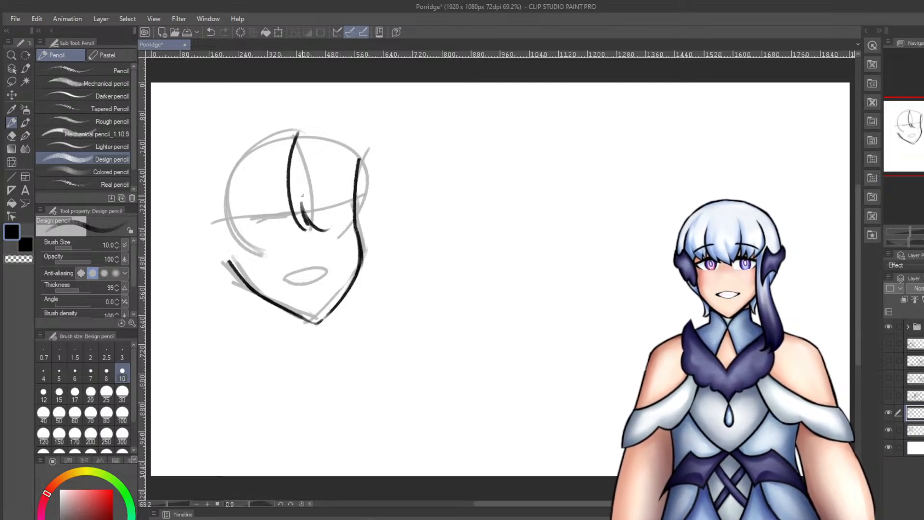
drag(308, 143, 331, 218)
key(ctrl+z)
drag(314, 147, 324, 206)
key(ctrl+z)
key(ctrl+z)
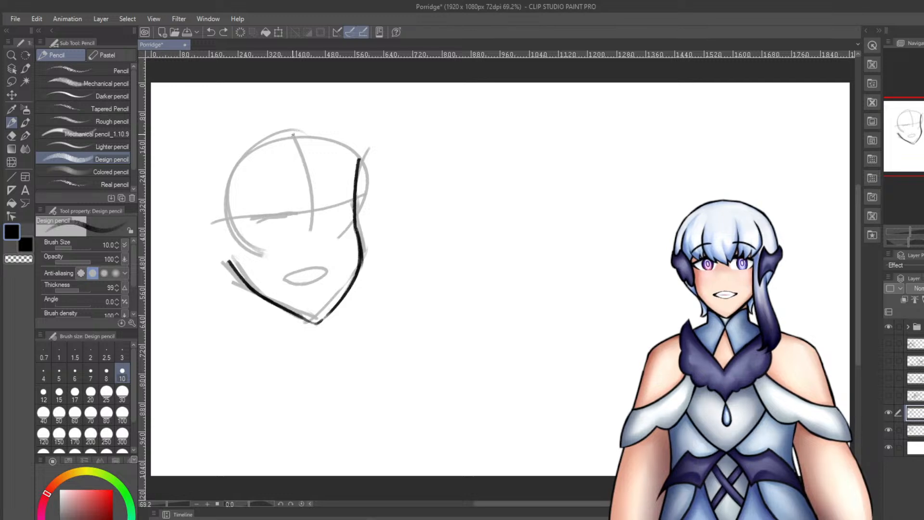
Draw the left edge of the central bang lock from the top of the head, with a hooked tip below the eye line.
mouse_move(294, 135)
mouse_down()
mouse_move(292, 198)
mouse_move(313, 223)
mouse_up()
key(ctrl+z)
drag(301, 190, 320, 224)
key(ctrl+z)
key(ctrl+z)
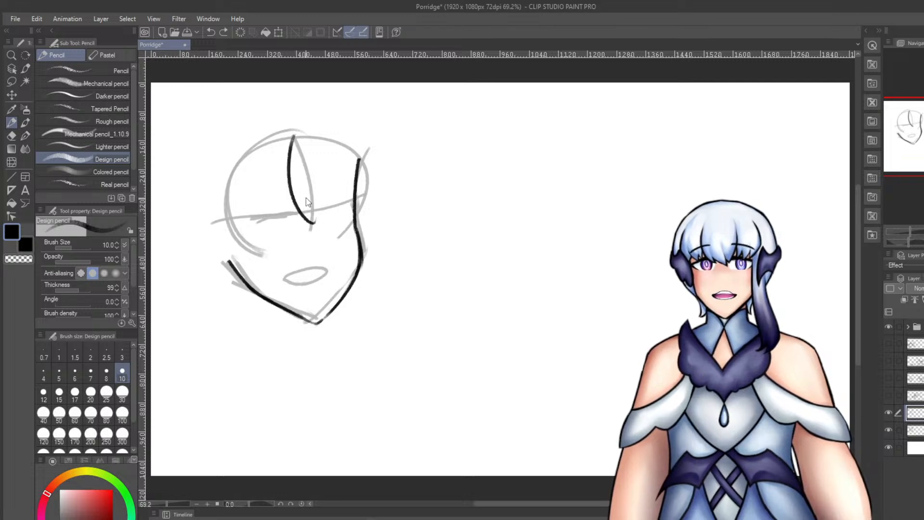
mouse_move(288, 135)
mouse_down()
mouse_move(309, 226)
mouse_move(332, 226)
mouse_up()
key(ctrl+z)
key(ctrl+z)
Draw the right edge of the central bang lock, curving down to meet its tip.
drag(324, 140, 336, 227)
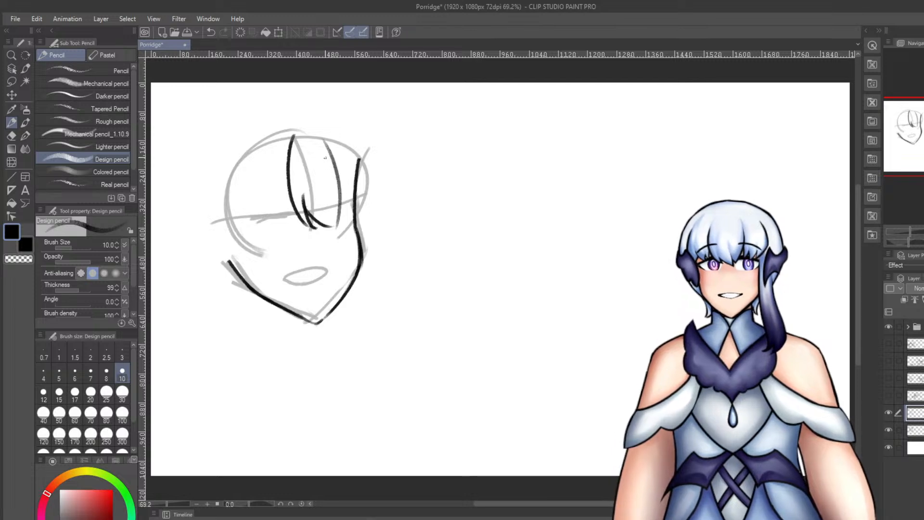
key(ctrl+z)
mouse_move(321, 135)
mouse_down()
mouse_move(330, 220)
mouse_move(334, 156)
mouse_move(331, 224)
mouse_up()
key(ctrl+z)
key(ctrl+z)
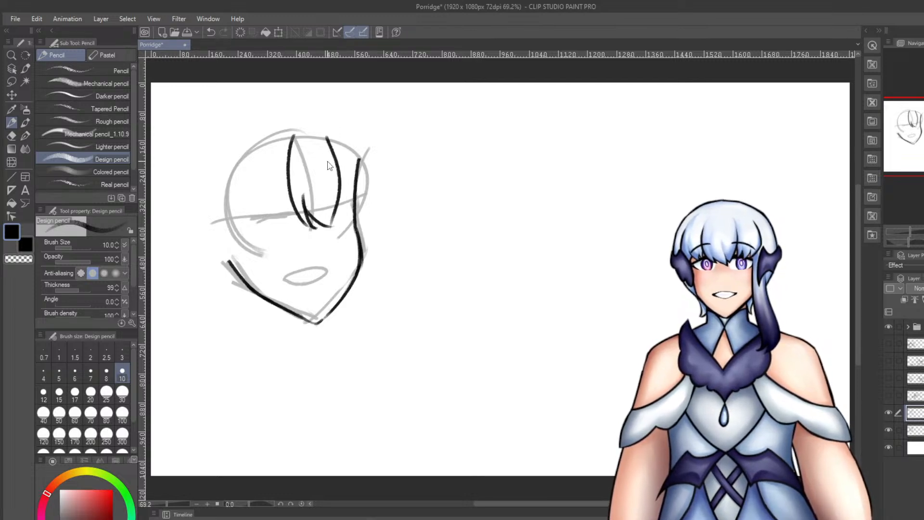
Draw a short strand from the central bang to the right temple and erase the face contour above it.
mouse_move(333, 157)
mouse_down()
mouse_move(354, 202)
mouse_move(359, 196)
mouse_up()
key(ctrl+z)
key(ctrl+z)
key(e)
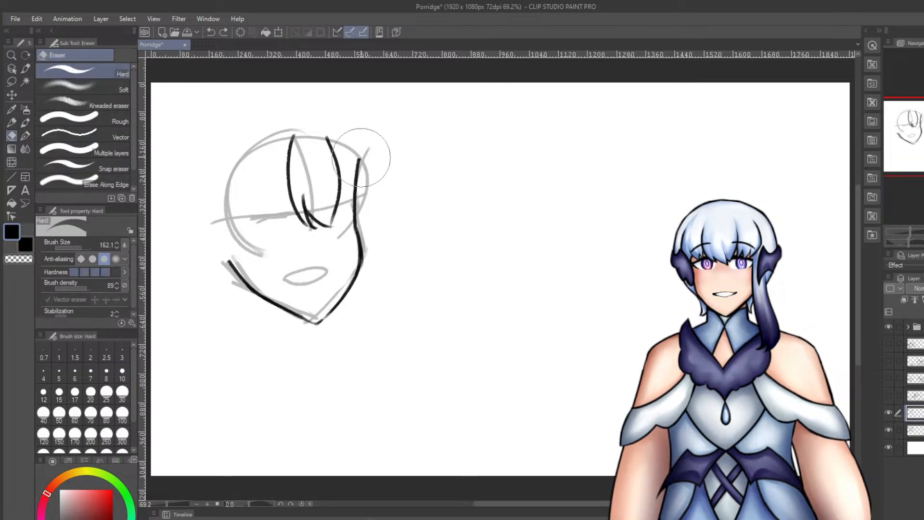
mouse_move(362, 158)
mouse_down()
mouse_move(382, 171)
mouse_move(360, 203)
mouse_move(398, 258)
mouse_up()
key(ctrl+z)
key(p)
key(ctrl+z)
key(ctrl+z)
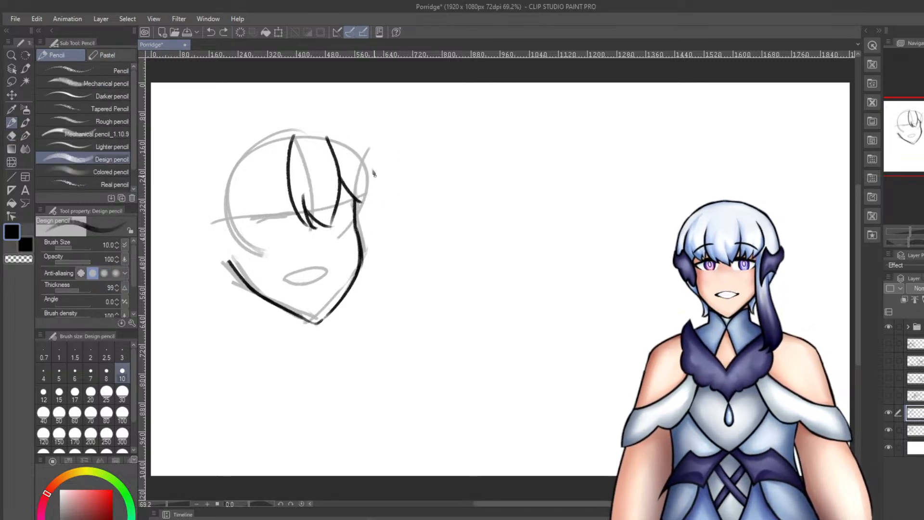
Try drawing a long side strand outside the right cheek.
drag(374, 174, 388, 278)
key(ctrl+z)
drag(370, 171, 389, 273)
key(ctrl+z)
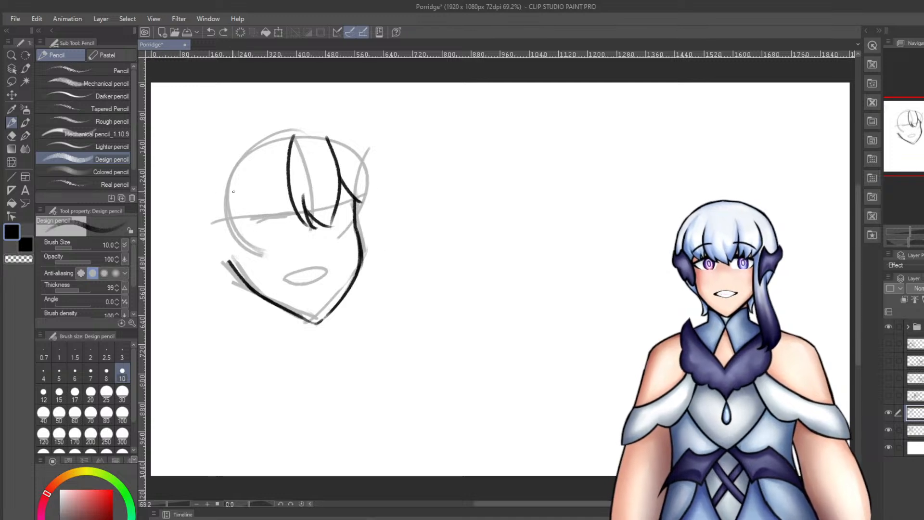
Draw the left bang strand sweeping toward the temple and the inner edge of the left side lock.
scroll(232, 191, up, 2)
drag(312, 135, 257, 218)
key(ctrl+z)
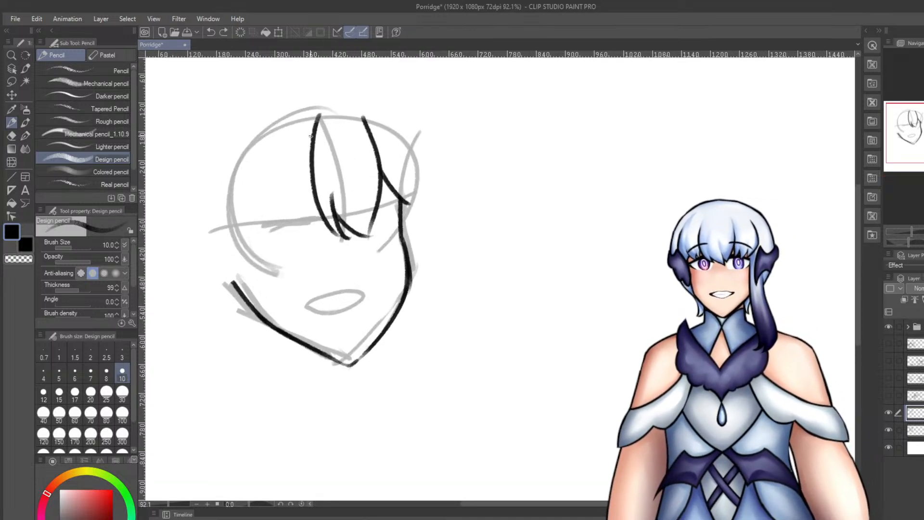
drag(311, 137, 259, 217)
drag(263, 182, 294, 373)
key(ctrl+z)
drag(263, 182, 289, 298)
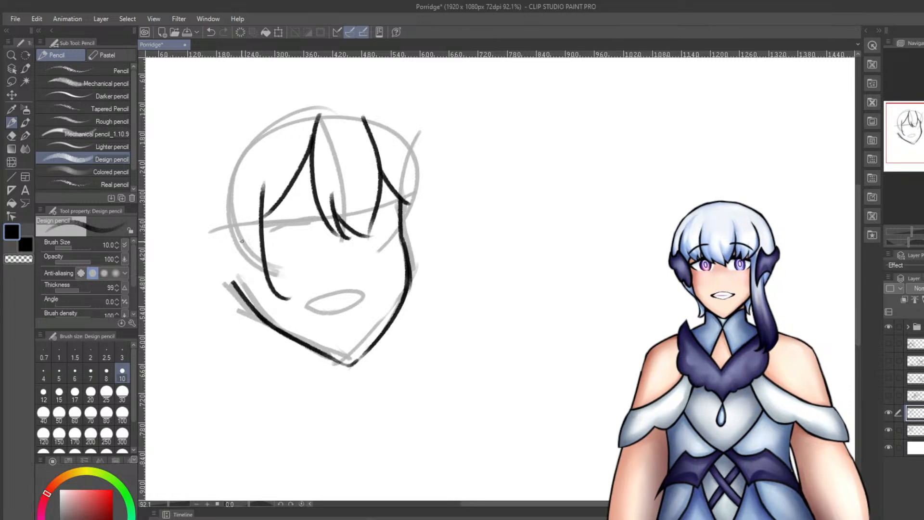
Draw the outer edge and pointed tips of the left side lock, ending at the jaw.
key(ctrl+z)
mouse_move(230, 206)
mouse_down()
mouse_move(260, 303)
mouse_move(270, 302)
mouse_up()
mouse_move(257, 293)
mouse_down()
mouse_move(289, 298)
mouse_move(274, 297)
mouse_up()
key(ctrl+z)
drag(259, 290, 271, 301)
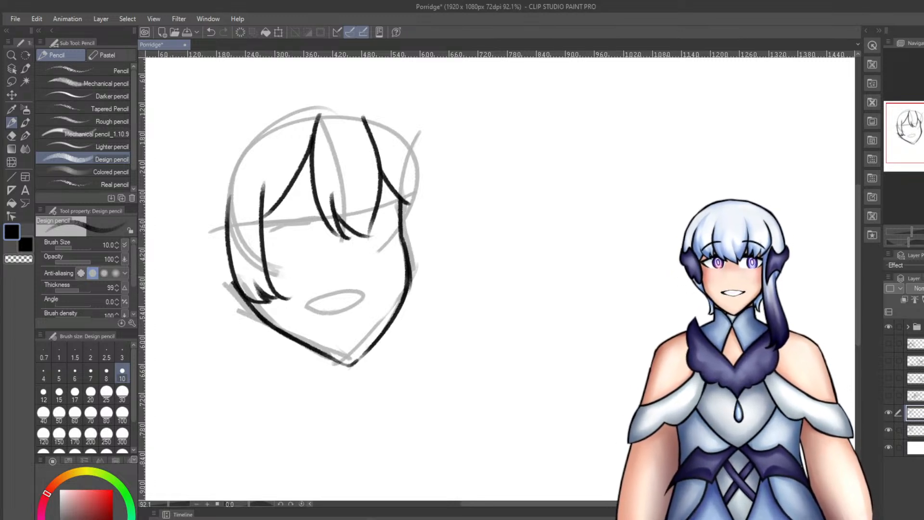
Draw the right side lock beside the cheek, curving from the temple in to the jaw.
drag(420, 152, 432, 301)
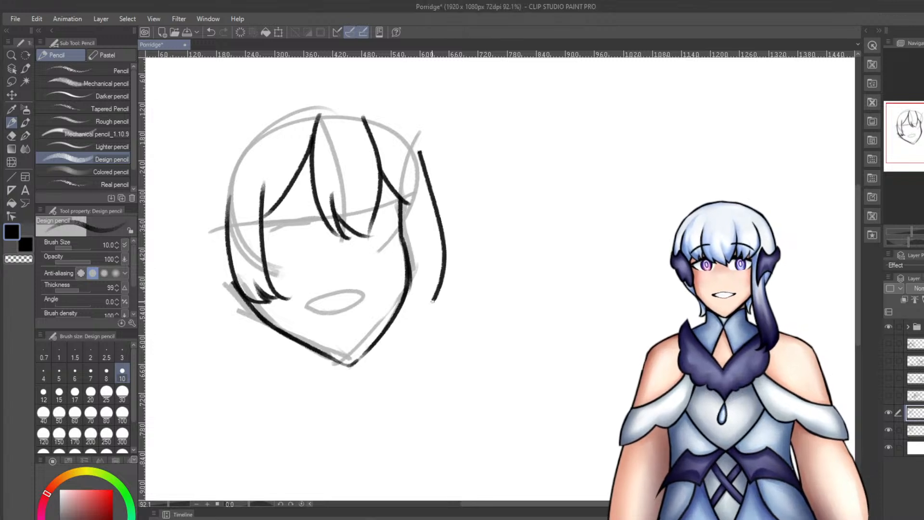
key(ctrl+z)
drag(405, 171, 424, 305)
drag(424, 262, 403, 306)
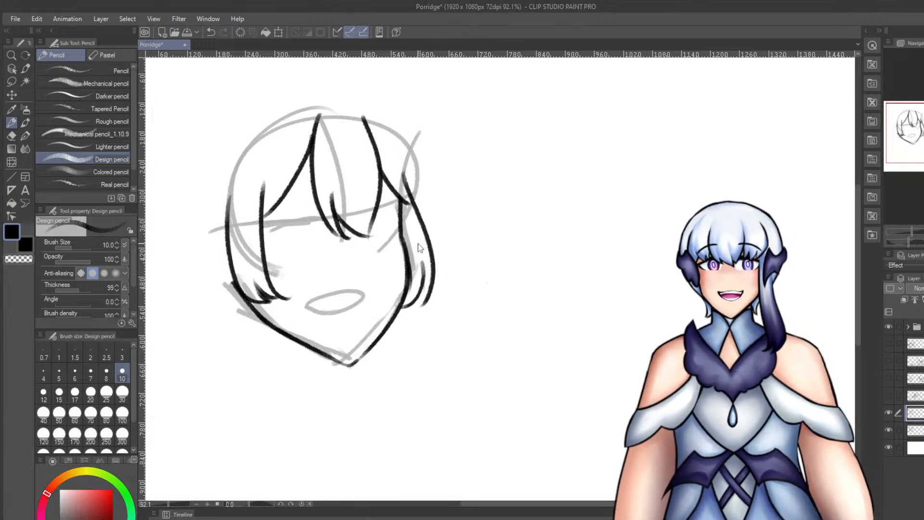
key(ctrl+z)
key(ctrl+z)
drag(408, 160, 407, 296)
key(ctrl+z)
key(ctrl+z)
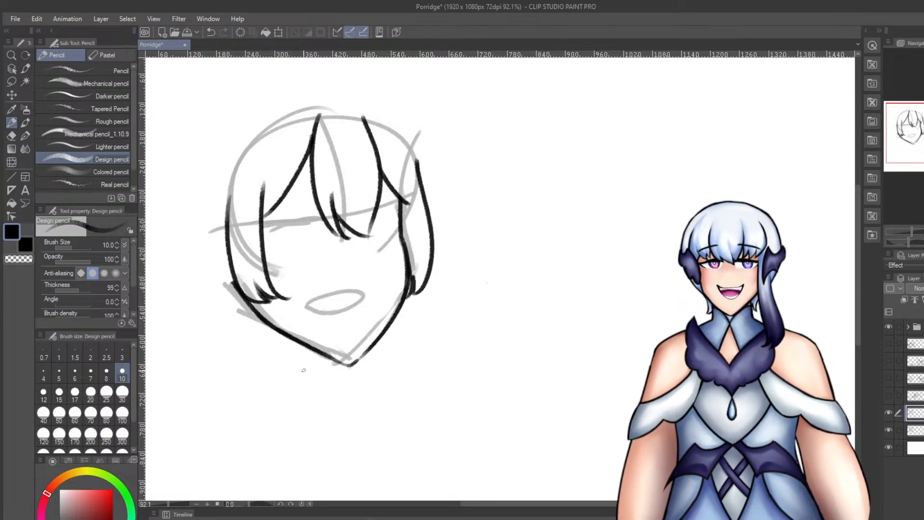
Draw the long outer hair line on the right side, from temple height down to near chin level.
drag(407, 303, 416, 379)
key(ctrl+z)
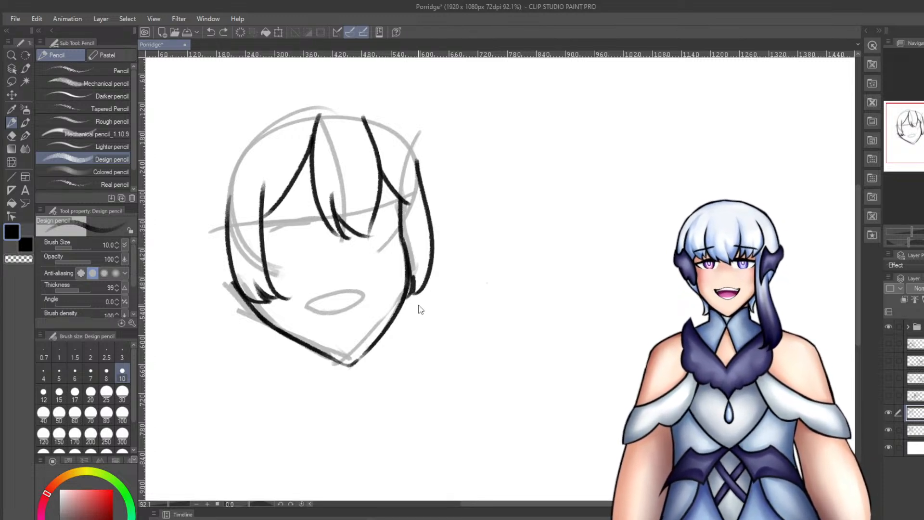
drag(428, 278, 444, 358)
key(ctrl+z)
drag(440, 220, 457, 323)
key(ctrl+z)
mouse_move(440, 182)
mouse_down()
mouse_move(450, 348)
mouse_move(434, 370)
mouse_move(422, 360)
mouse_move(449, 349)
mouse_move(430, 355)
mouse_up()
key(ctrl+z)
key(ctrl+z)
key(ctrl+z)
key(ctrl+z)
Draw the pointed hair tips curving inward at the lower end of the right outer hair line.
drag(417, 303, 406, 354)
key(ctrl+z)
drag(417, 302, 420, 348)
key(ctrl+z)
mouse_move(426, 305)
mouse_down()
mouse_move(420, 350)
mouse_move(424, 334)
mouse_move(393, 366)
mouse_up()
key(ctrl+z)
key(ctrl+z)
key(ctrl+z)
drag(438, 320, 424, 360)
mouse_move(438, 327)
mouse_down()
mouse_move(410, 359)
mouse_move(433, 351)
mouse_move(408, 353)
mouse_up()
key(ctrl+z)
key(ctrl+z)
Draw the neck line descending from the left corner of the jaw.
drag(348, 359, 356, 397)
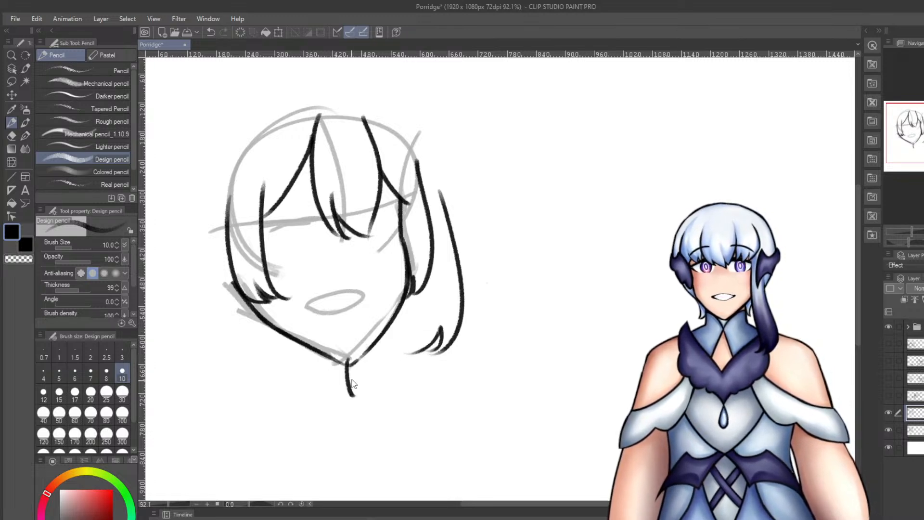
key(ctrl+z)
drag(365, 349, 368, 380)
key(ctrl+z)
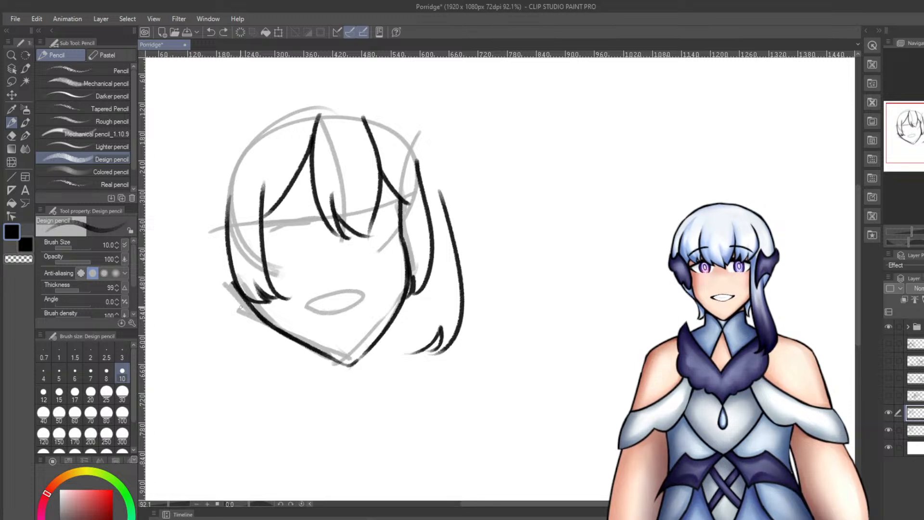
drag(241, 304, 251, 373)
key(ctrl+z)
Try several long strokes for the outer hair line on the left side of the head.
drag(183, 202, 192, 344)
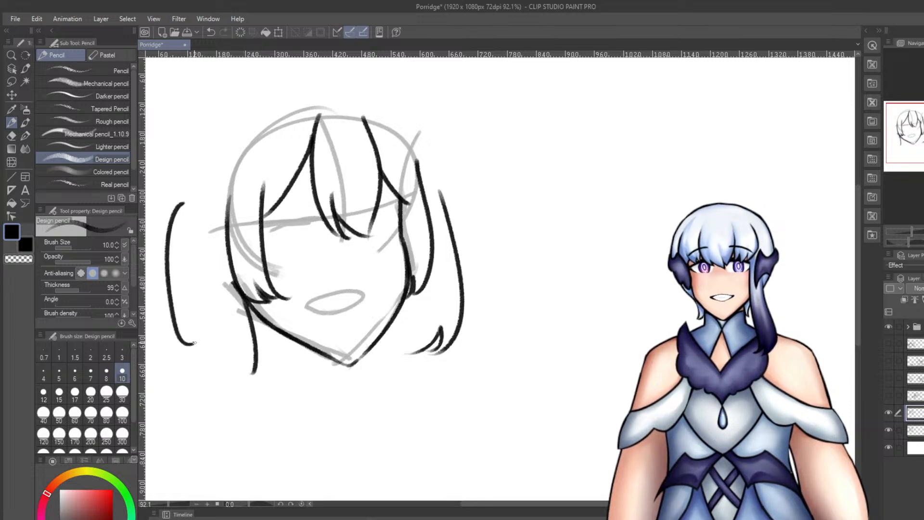
key(ctrl+z)
mouse_move(195, 165)
mouse_down()
mouse_move(191, 383)
mouse_move(198, 377)
mouse_up()
key(ctrl+z)
mouse_move(176, 182)
mouse_down()
mouse_move(169, 203)
mouse_move(181, 359)
mouse_up()
drag(166, 329, 205, 364)
key(ctrl+z)
key(ctrl+z)
Draw the left outer hair line from temple height to chin level, with jagged tips running in to the neck line.
mouse_move(188, 168)
mouse_down()
mouse_move(160, 233)
mouse_move(193, 359)
mouse_up()
drag(177, 337, 228, 364)
key(ctrl+z)
key(ctrl+z)
mouse_move(186, 169)
mouse_down()
mouse_move(172, 197)
mouse_move(204, 356)
mouse_up()
mouse_move(192, 355)
mouse_down()
mouse_move(186, 328)
mouse_move(232, 350)
mouse_move(226, 357)
mouse_move(246, 358)
mouse_up()
key(ctrl+z)
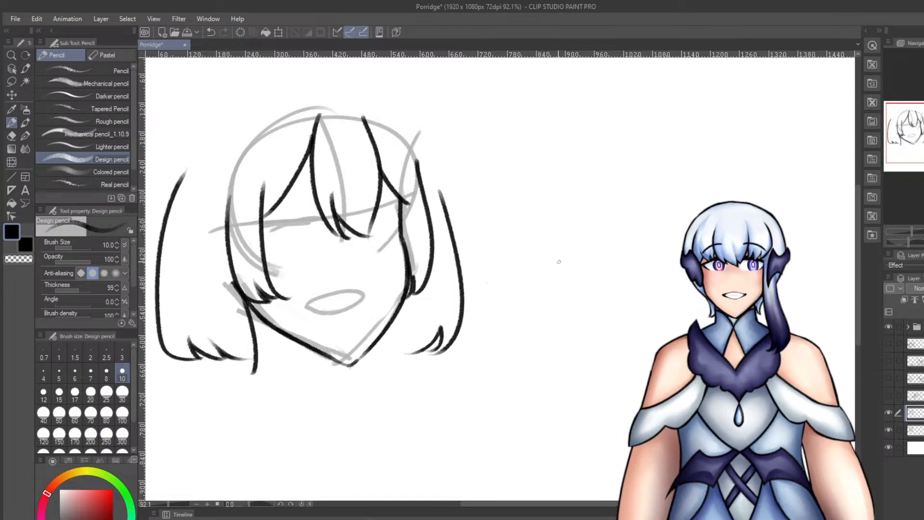
scroll(571, 287, down, 3)
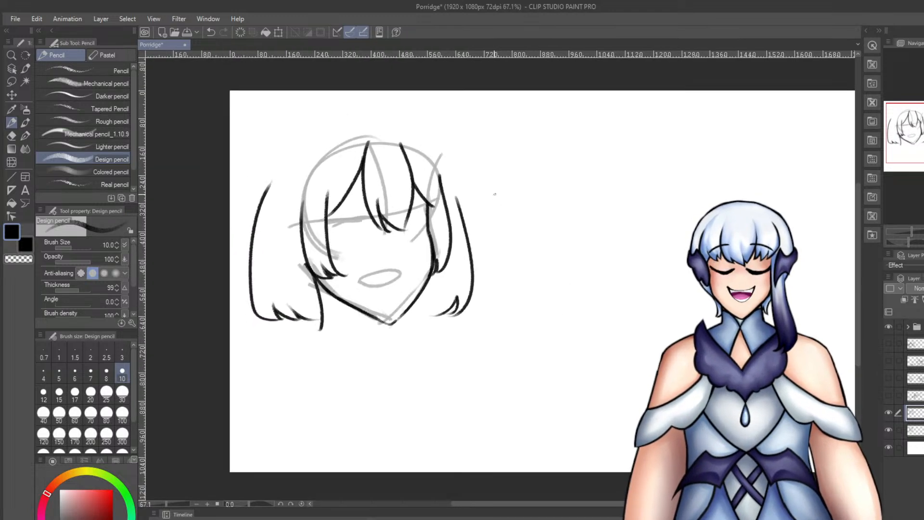
drag(328, 333, 359, 403)
key(ctrl+z)
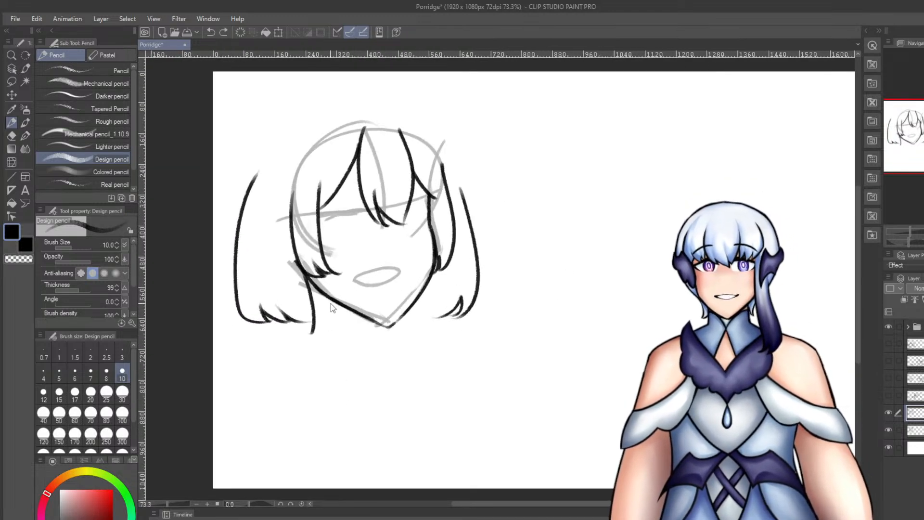
mouse_move(318, 291)
mouse_down()
mouse_move(346, 363)
mouse_move(349, 415)
mouse_up()
key(ctrl+z)
key(ctrl+z)
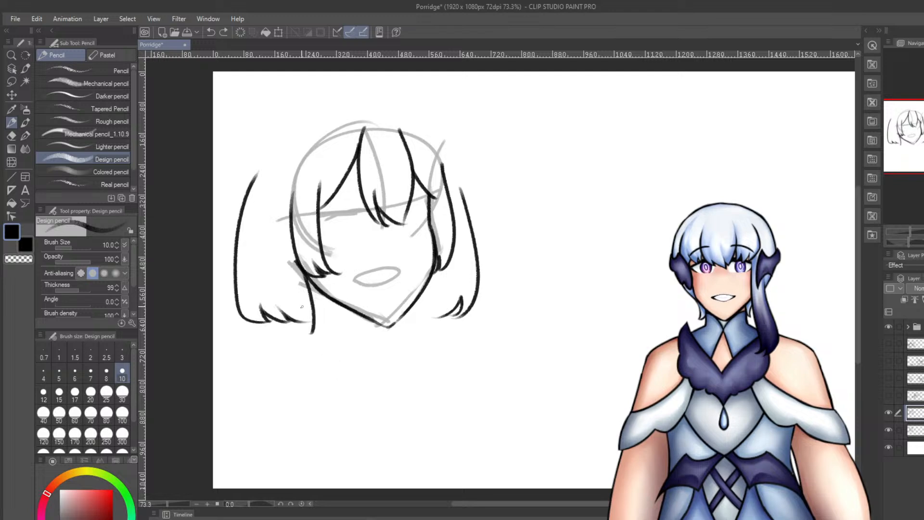
Erase the neck line below the left corner of the jaw with the Hard eraser.
key(e)
click(85, 246)
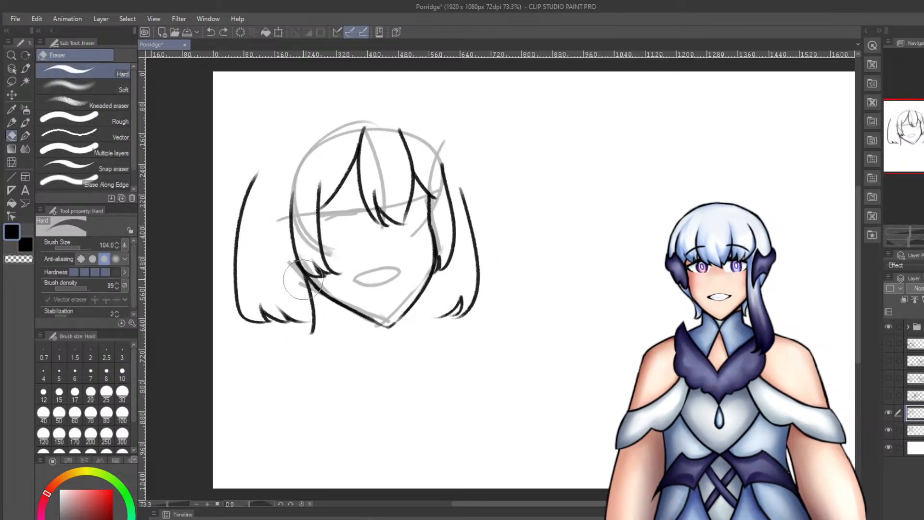
drag(303, 283, 309, 297)
drag(312, 304, 329, 326)
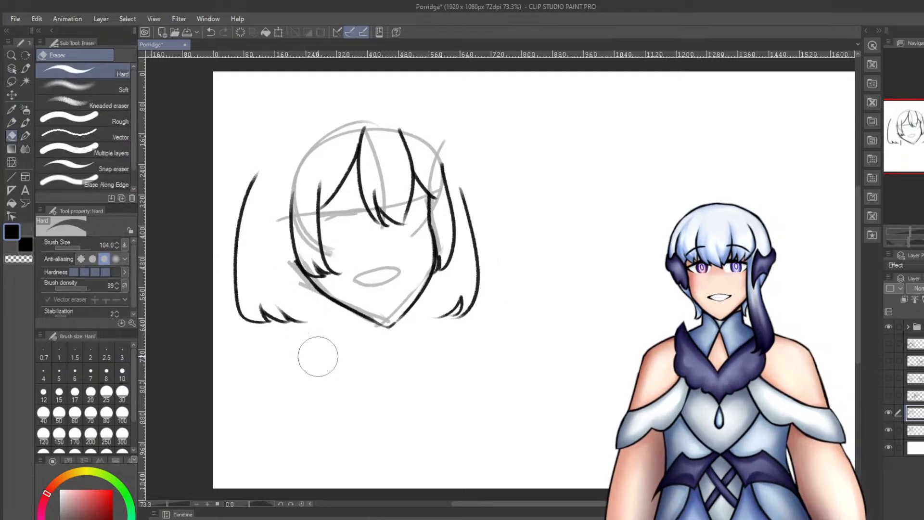
Draw the inner edge of a long hair lock curving from the left jaw corner down over the chest with the Design pencil.
key(p)
key(p)
mouse_move(318, 291)
mouse_down()
mouse_move(326, 367)
mouse_move(370, 415)
mouse_up()
key(ctrl+z)
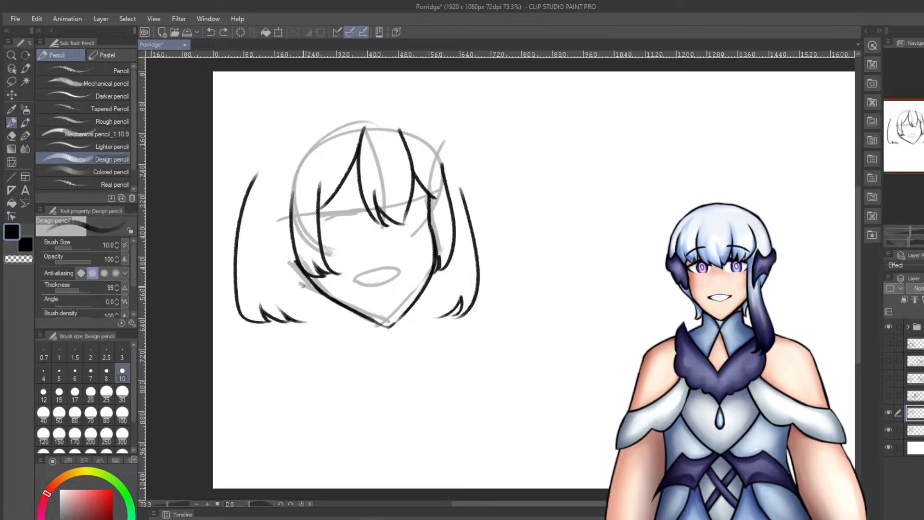
drag(310, 287, 384, 423)
Draw the outer edge of the long lock from the left hair tips down to a pointed end.
drag(285, 287, 349, 417)
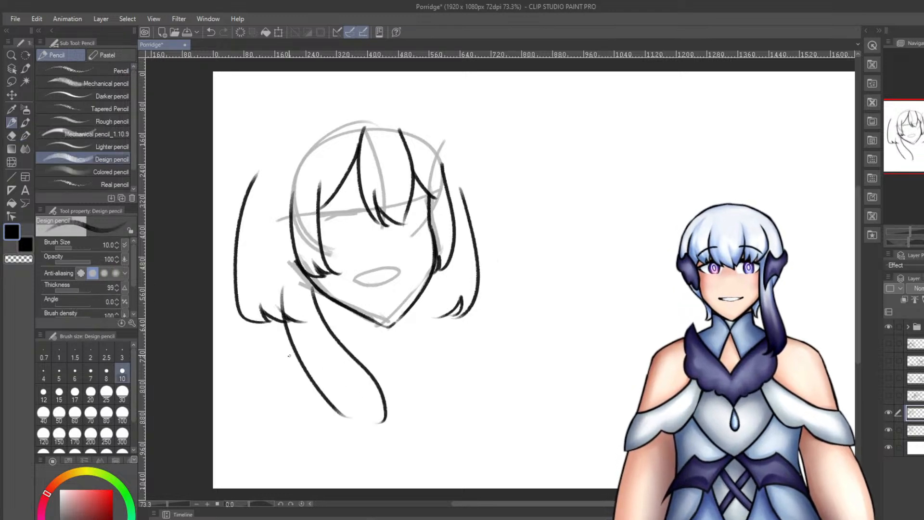
key(ctrl+z)
drag(306, 299, 347, 397)
key(ctrl+z)
drag(297, 305, 372, 441)
key(ctrl+z)
key(ctrl+z)
drag(339, 402, 374, 439)
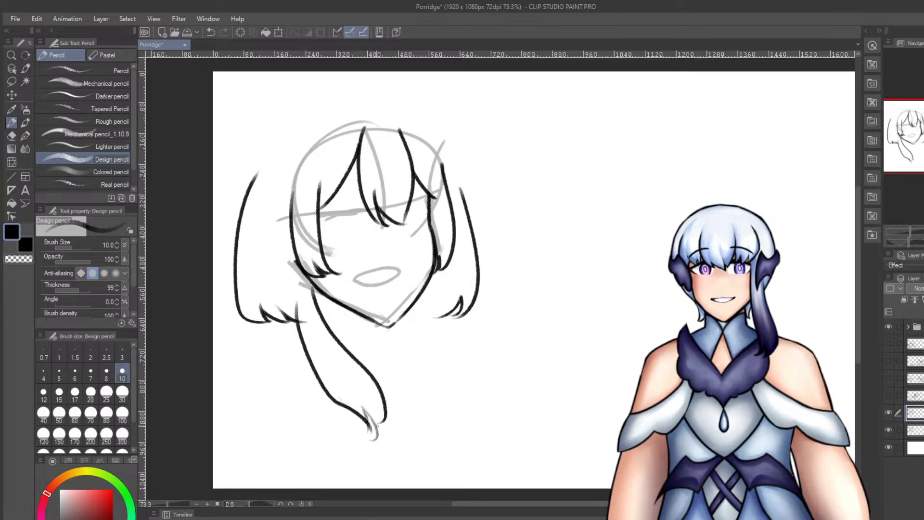
Close the tip of the long lock with a curved stroke joining its inner edge to the point.
drag(385, 404, 370, 442)
key(c)
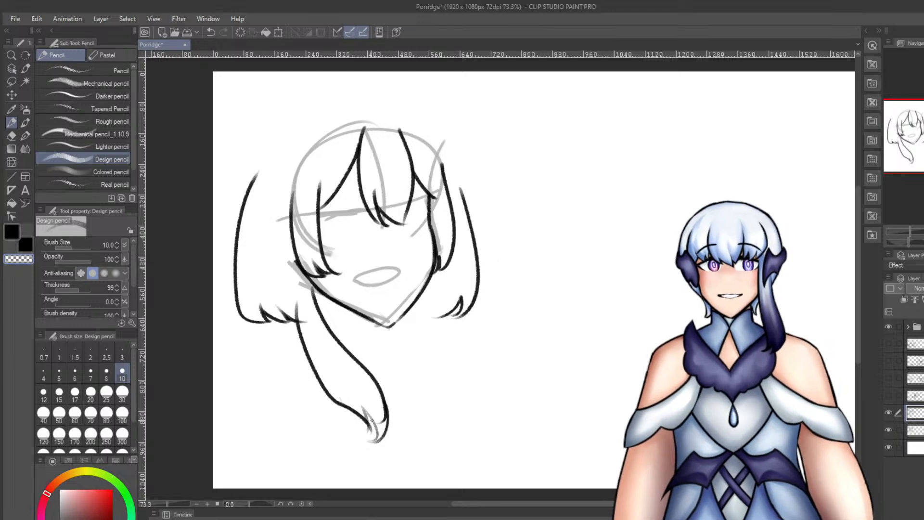
key(ctrl+z)
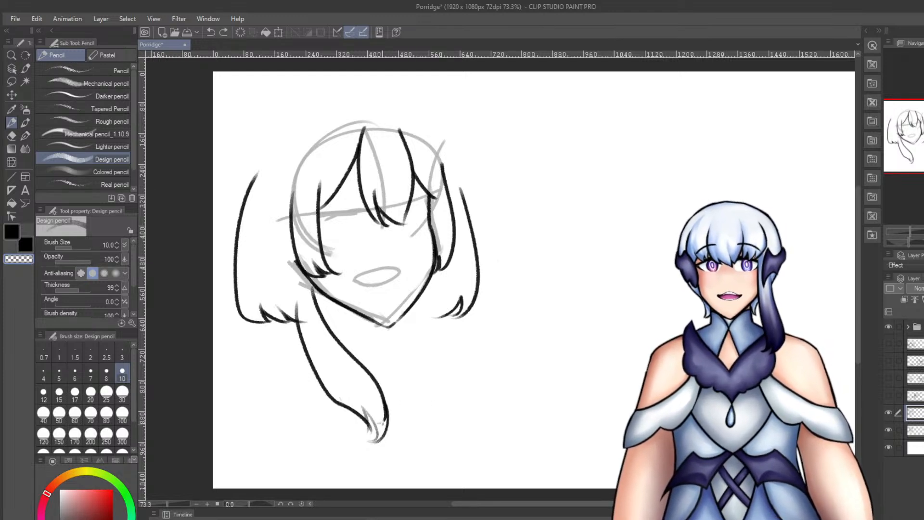
mouse_move(384, 408)
mouse_down()
mouse_move(378, 422)
mouse_move(387, 422)
mouse_up()
key(ctrl+z)
key(ctrl+z)
key(ctrl+z)
click(28, 245)
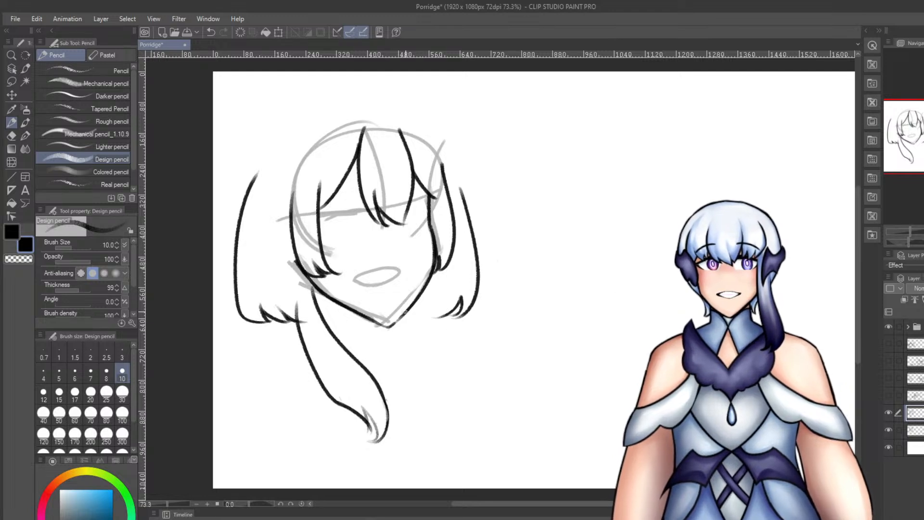
Draw a short curved neck line directly below the chin.
mouse_move(413, 302)
mouse_down()
mouse_move(410, 341)
mouse_move(396, 342)
mouse_up()
key(ctrl+z)
key(ctrl+z)
key(ctrl+z)
Erase the end of the long lock's outer edge sticking out above the hair tips, using a 15.2 Hard eraser.
key(e)
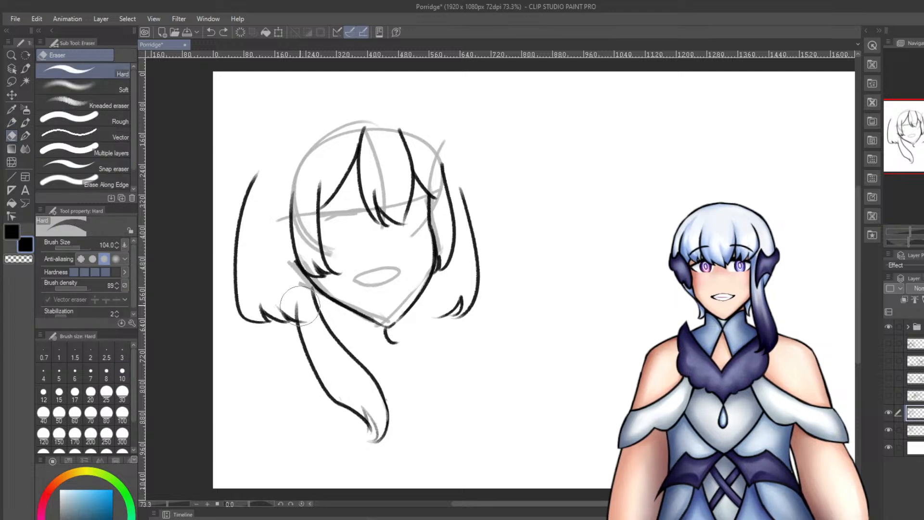
drag(301, 336, 306, 325)
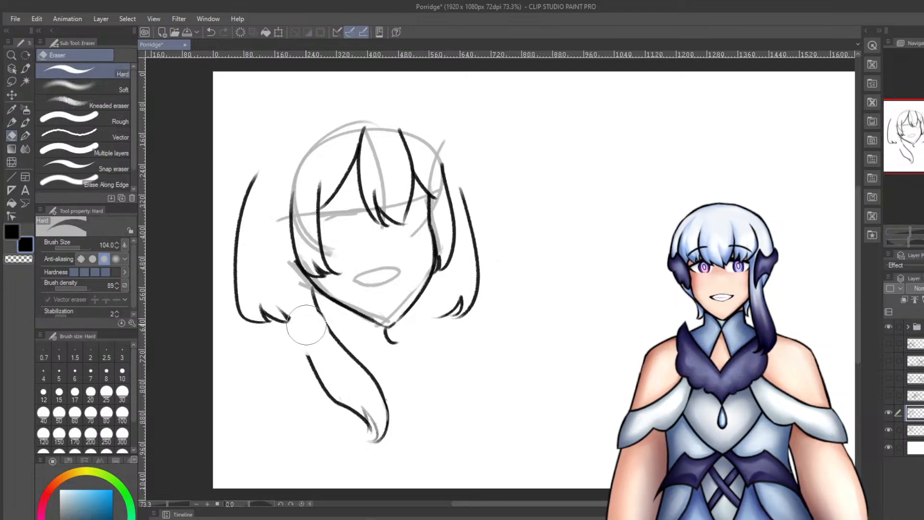
key(ctrl+z)
click(75, 246)
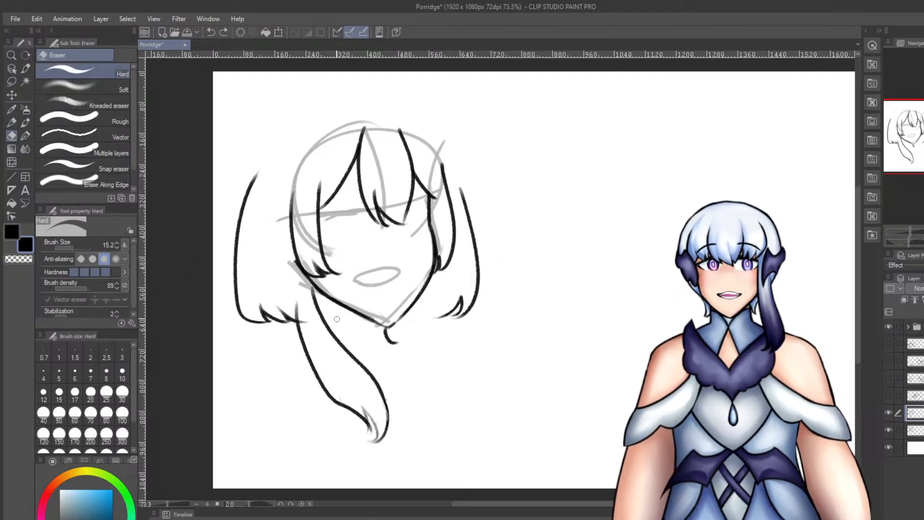
drag(299, 298, 310, 327)
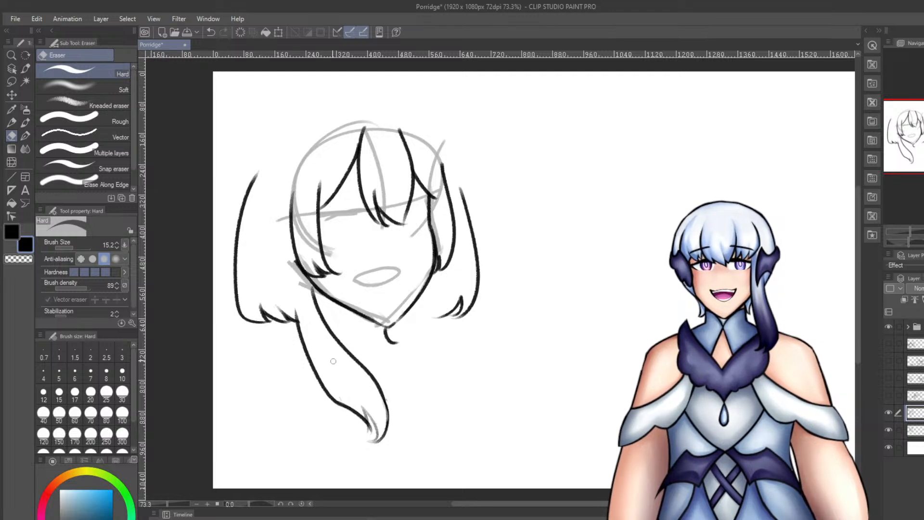
Draw a triangular pendant with a smaller inner triangle on the neck below the chin.
key(p)
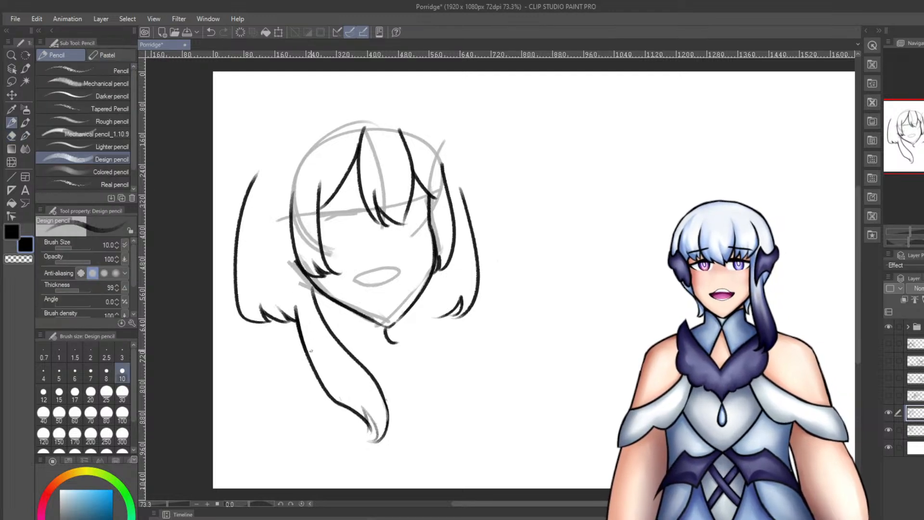
key(ctrl+z)
mouse_move(379, 328)
mouse_down()
mouse_move(396, 342)
mouse_move(370, 361)
mouse_up()
key(ctrl+z)
mouse_move(379, 337)
mouse_down()
mouse_move(395, 361)
mouse_move(375, 364)
mouse_up()
key(ctrl+z)
key(ctrl+z)
drag(380, 345, 376, 361)
mouse_move(380, 344)
mouse_down()
mouse_move(389, 358)
mouse_move(351, 355)
mouse_move(375, 337)
mouse_up()
key(ctrl+z)
key(ctrl+z)
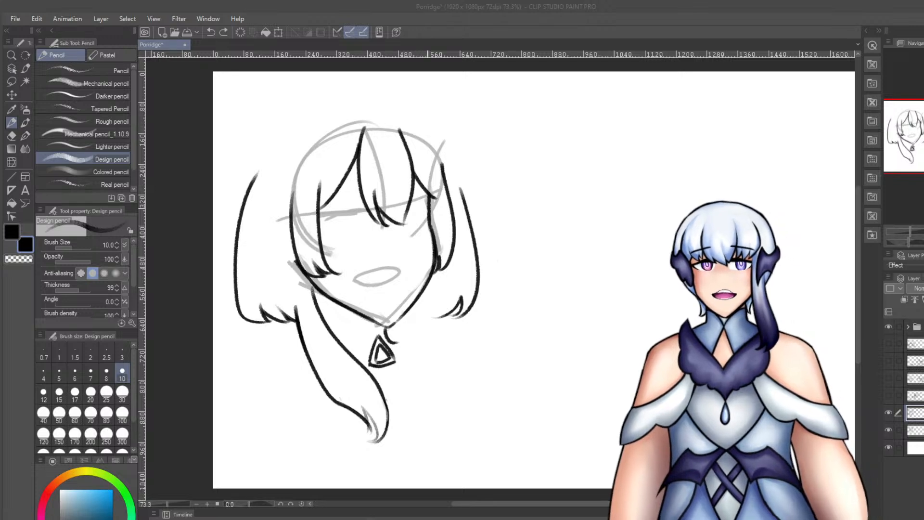
Draw the choker ornaments beside the pendant: a crescent shape on its left and a small rounded link on its right.
mouse_move(370, 346)
mouse_down()
mouse_move(346, 339)
mouse_move(360, 350)
mouse_move(345, 351)
mouse_move(368, 357)
mouse_move(396, 342)
mouse_move(385, 335)
mouse_move(391, 340)
mouse_move(367, 356)
mouse_move(356, 345)
mouse_move(365, 354)
mouse_move(347, 352)
mouse_move(394, 340)
mouse_move(392, 351)
mouse_up()
key(ctrl+z)
key(ctrl+z)
key(ctrl+z)
key(ctrl+z)
key(ctrl+z)
key(ctrl+z)
key(ctrl+z)
key(ctrl+z)
key(ctrl+z)
key(ctrl+z)
key(ctrl+z)
key(ctrl+z)
key(ctrl+z)
key(ctrl+z)
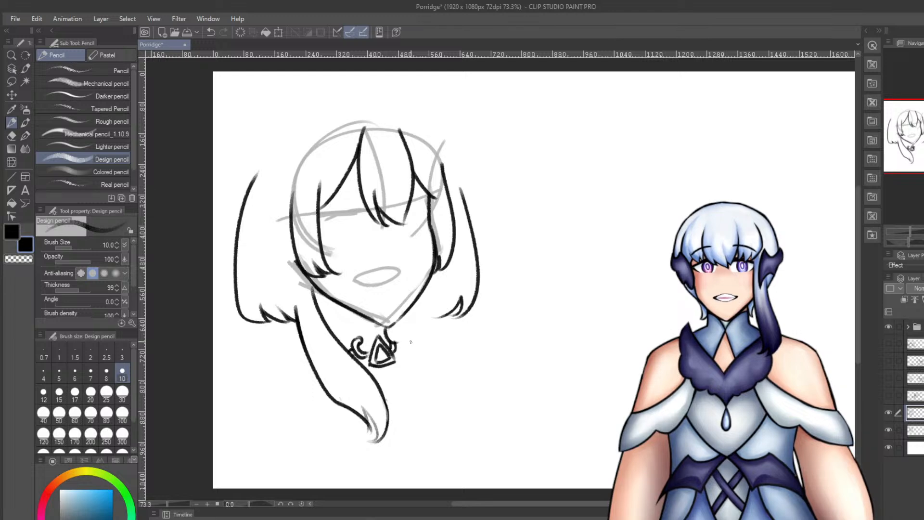
Draw the short curve leading from the neck to the left shoulder, starting at the long lock's outer edge.
drag(278, 342, 261, 370)
key(ctrl+z)
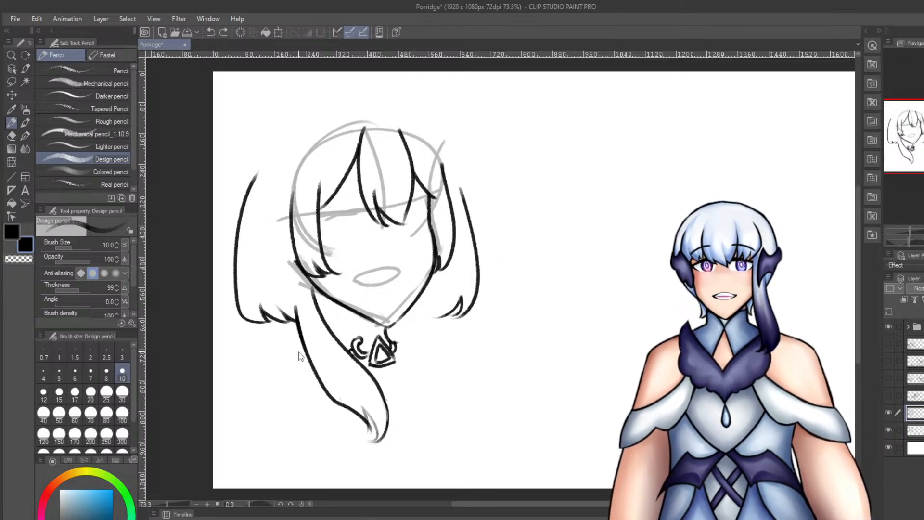
mouse_move(306, 346)
mouse_down()
mouse_move(287, 373)
mouse_move(279, 373)
mouse_move(281, 357)
mouse_move(273, 365)
mouse_up()
key(ctrl+z)
key(ctrl+z)
key(ctrl+z)
key(ctrl+z)
Draw the line from the choker out to the right and the rounded right shoulder curve.
mouse_move(394, 342)
mouse_down()
mouse_move(514, 345)
mouse_move(523, 362)
mouse_up()
key(ctrl+z)
drag(465, 338, 528, 373)
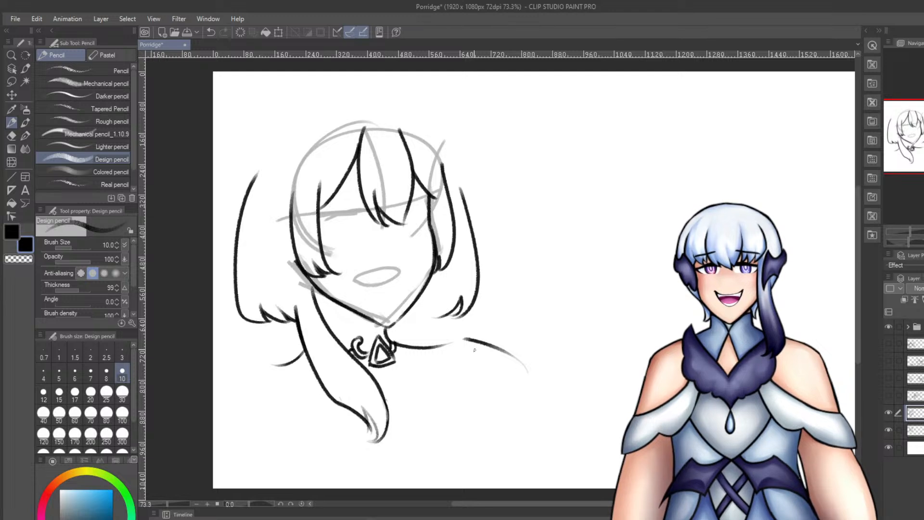
key(ctrl+z)
drag(461, 343, 513, 375)
Draw the left shoulder line from the neck curve out to the left canvas edge.
drag(261, 365, 218, 401)
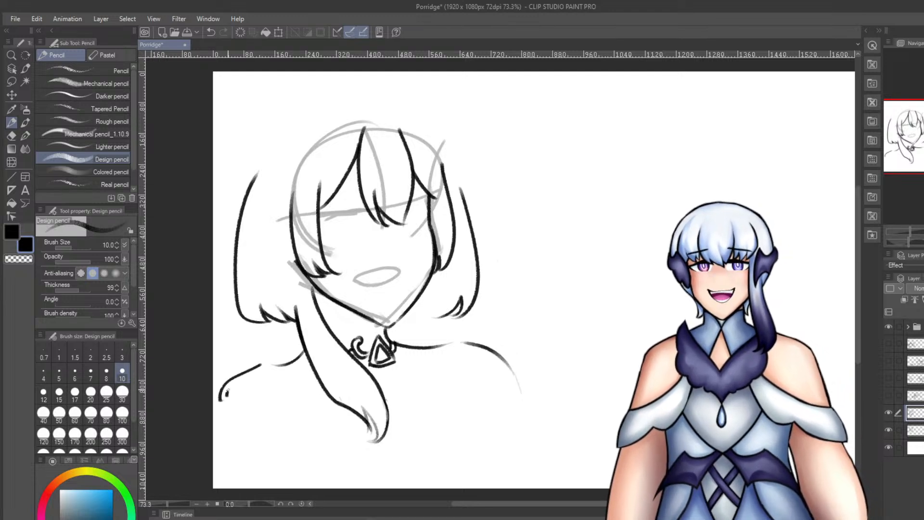
key(ctrl+z)
key(ctrl+z)
drag(272, 370, 214, 386)
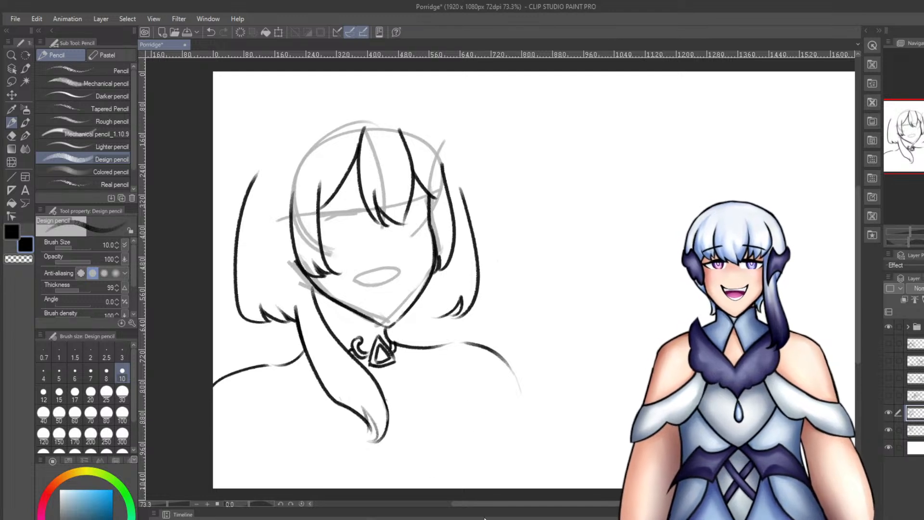
Draw a pointed garment peak below the right shoulder, with one edge reaching the canvas bottom and the other slanting toward the chest.
drag(444, 389, 492, 460)
key(ctrl+z)
drag(444, 405, 496, 487)
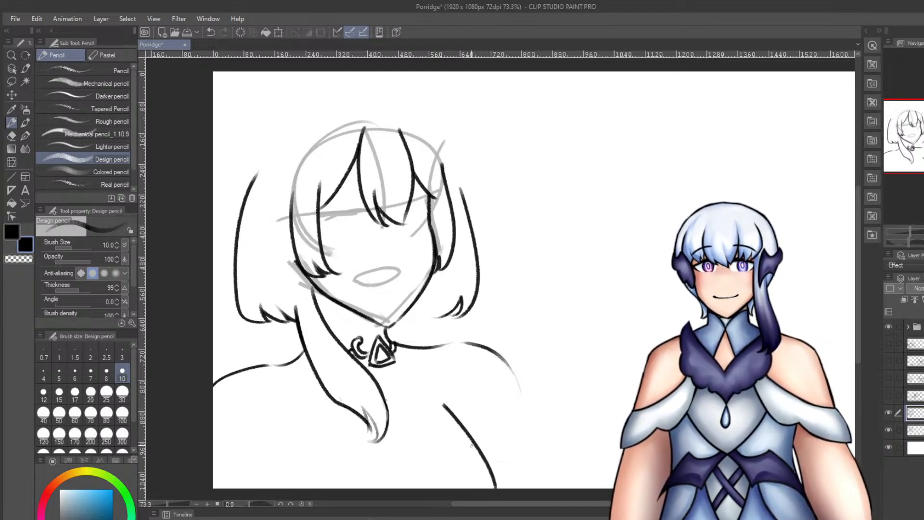
key(ctrl+z)
mouse_move(455, 397)
mouse_down()
mouse_move(508, 489)
mouse_move(527, 503)
mouse_up()
key(ctrl+z)
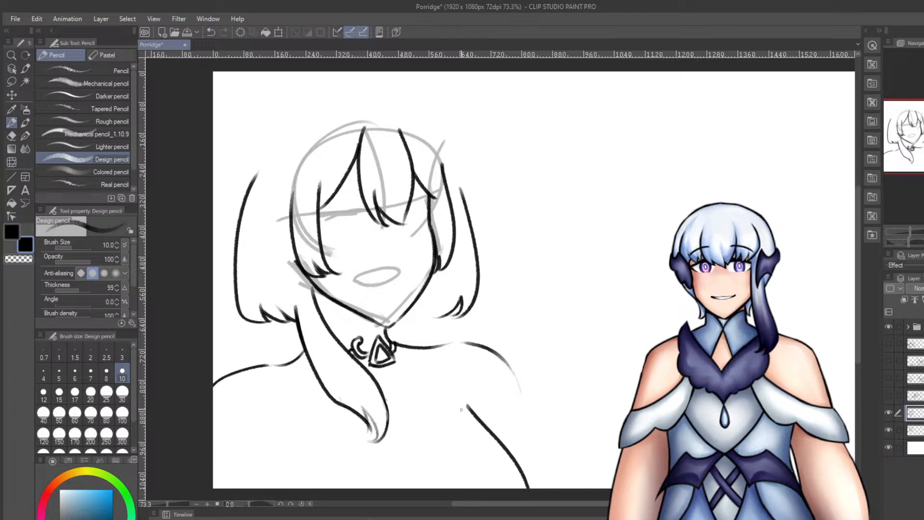
drag(467, 407, 417, 476)
key(ctrl+z)
drag(468, 404, 427, 467)
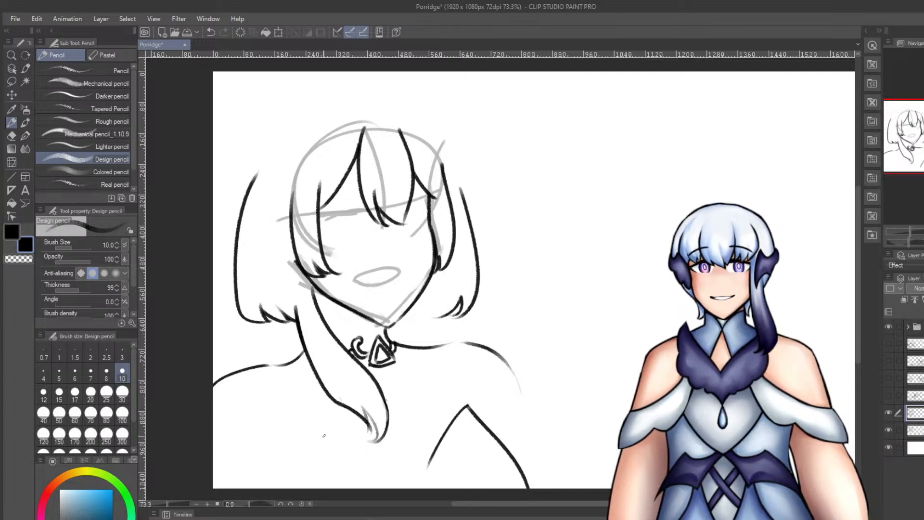
Draw the rounded bodice edge at the centre of the chest, arching down to the bottom of the canvas.
drag(304, 444, 415, 468)
key(ctrl+z)
drag(302, 441, 415, 466)
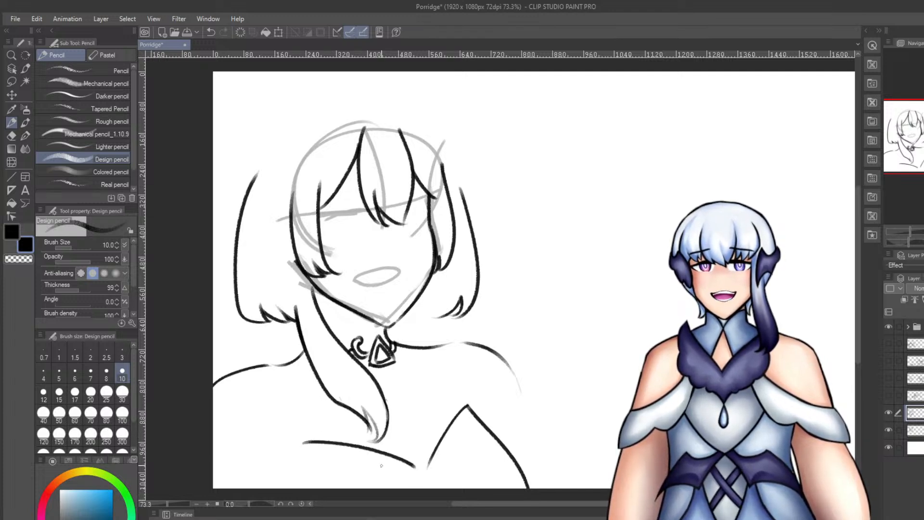
key(ctrl+z)
mouse_move(352, 484)
mouse_down()
mouse_move(364, 446)
mouse_move(346, 468)
mouse_move(422, 488)
mouse_up()
key(ctrl+z)
Draw the pointed left bodice section, with its upper edge meeting the centre arch and its side running to the canvas bottom.
drag(278, 441, 346, 487)
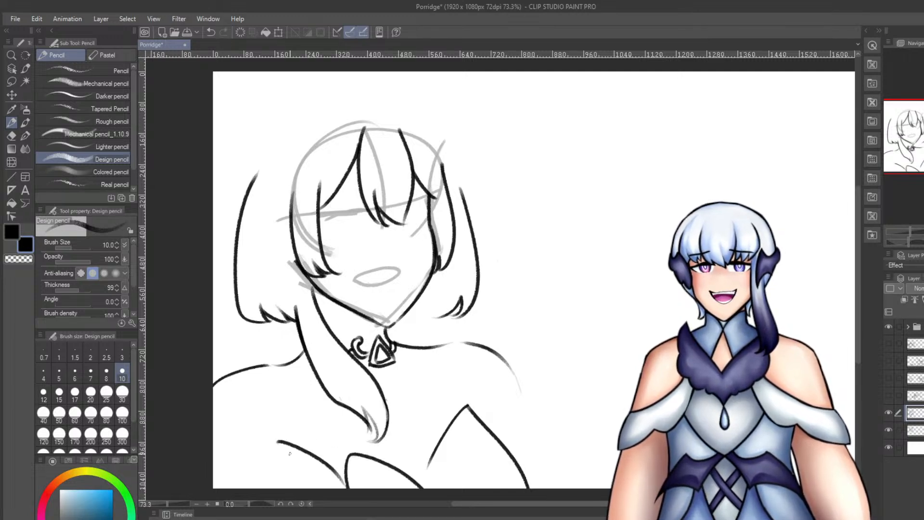
key(ctrl+z)
drag(268, 438, 345, 477)
drag(259, 488, 269, 436)
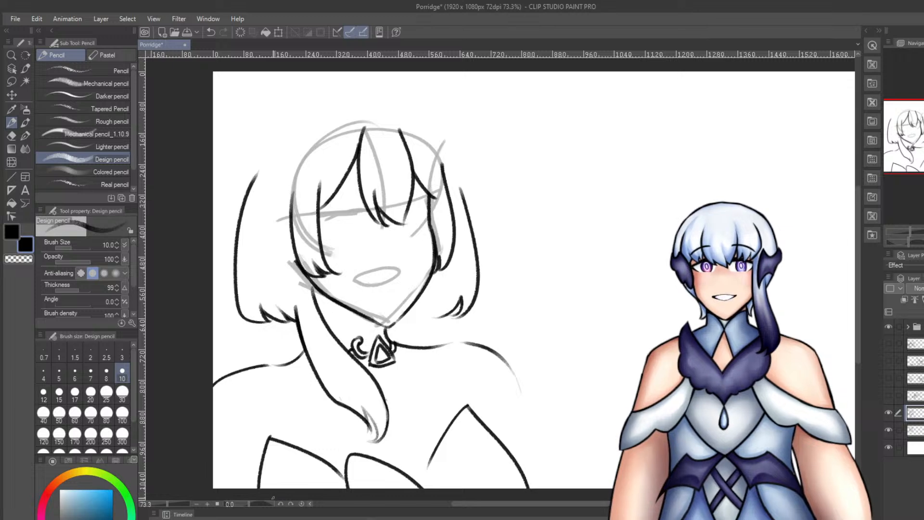
Add parallel inner trim lines inside the left bodice section and the centre arch.
mouse_move(270, 489)
mouse_down()
mouse_move(273, 457)
mouse_move(340, 488)
mouse_move(348, 472)
mouse_move(405, 488)
mouse_up()
key(ctrl+z)
key(ctrl+z)
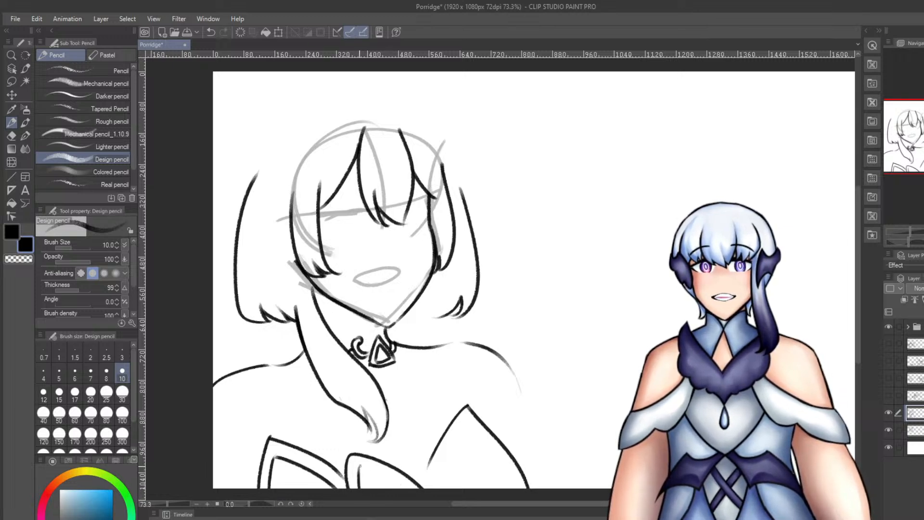
mouse_move(360, 466)
mouse_down()
mouse_move(409, 488)
mouse_move(424, 478)
mouse_move(420, 488)
mouse_up()
Erase the lower part of the right garment peak's outer edge and redraw it as a second spike with a jagged fold.
key(e)
mouse_move(503, 448)
mouse_down()
mouse_move(523, 491)
mouse_move(522, 471)
mouse_move(501, 462)
mouse_move(505, 424)
mouse_up()
key(p)
key(ctrl+z)
mouse_move(510, 479)
mouse_down()
mouse_move(508, 411)
mouse_move(556, 488)
mouse_up()
key(ctrl+z)
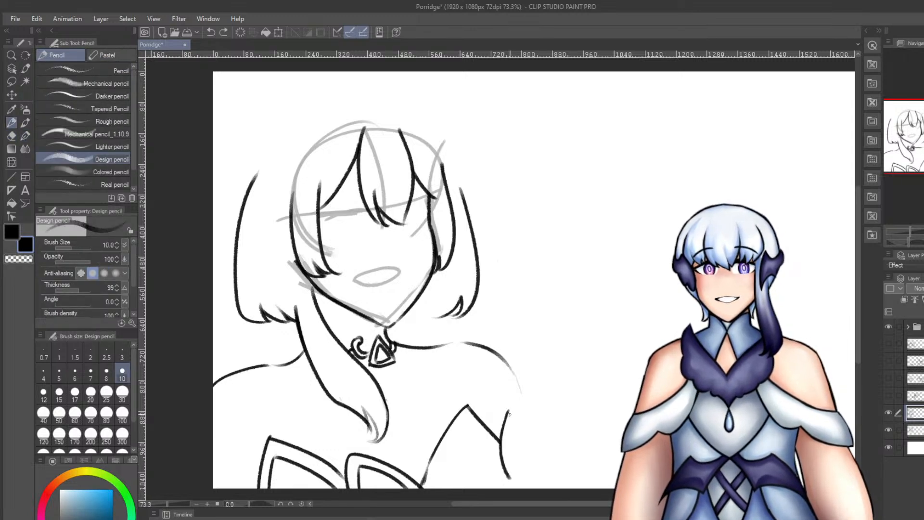
mouse_move(508, 410)
mouse_down()
mouse_move(532, 488)
mouse_move(480, 456)
mouse_up()
drag(480, 458, 496, 488)
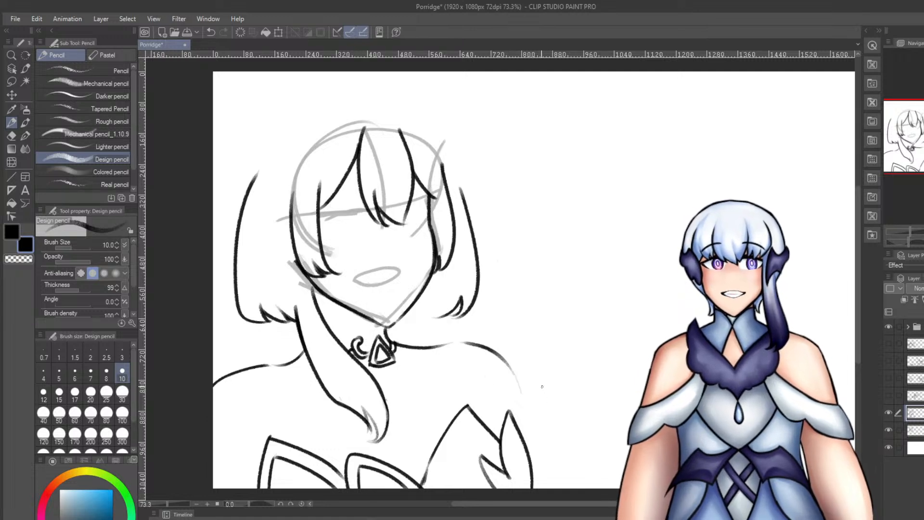
Draw the right upper arm line from the shoulder curve down to the bottom of the canvas.
mouse_move(514, 383)
mouse_down()
mouse_move(540, 462)
mouse_move(539, 444)
mouse_up()
key(ctrl+z)
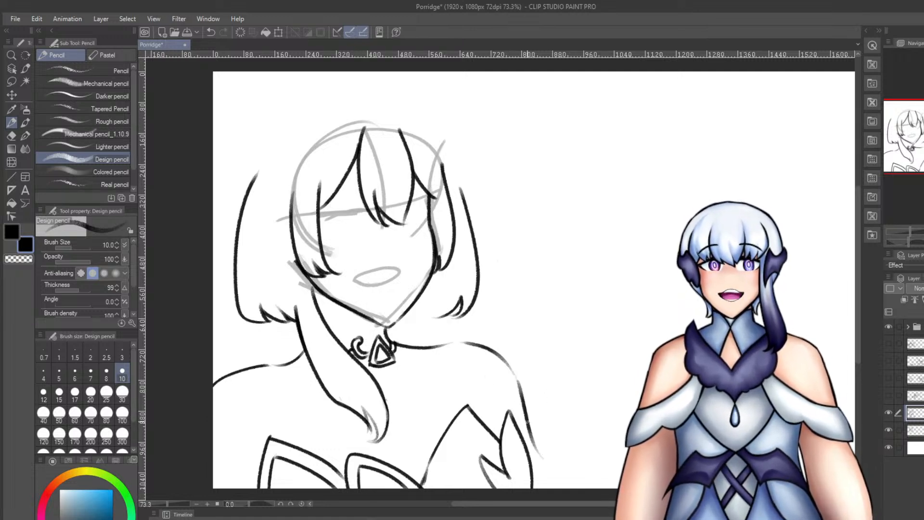
key(ctrl+z)
mouse_move(518, 380)
mouse_down()
mouse_move(541, 482)
mouse_move(570, 487)
mouse_up()
key(ctrl+z)
key(ctrl+z)
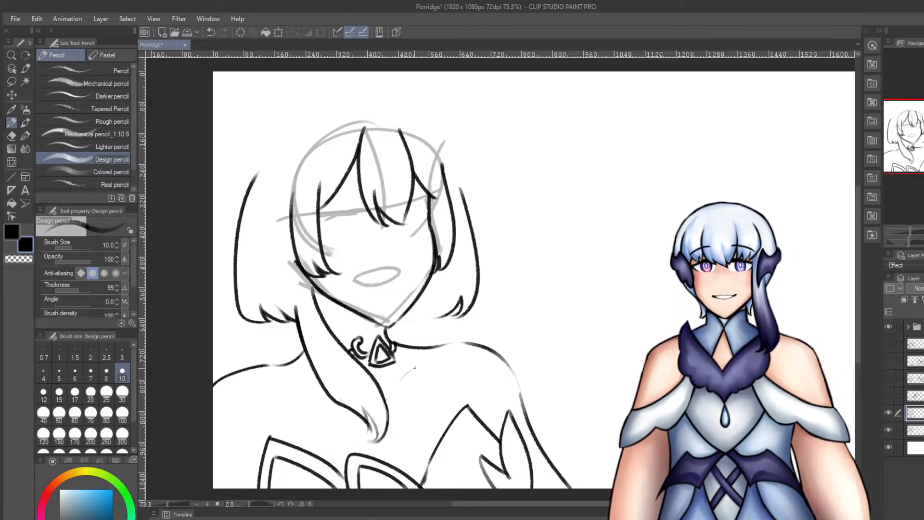
Draw a slanted collarbone line to the lower right of the pendant.
key(ctrl+z)
mouse_move(392, 389)
mouse_down()
mouse_move(429, 357)
mouse_move(389, 391)
mouse_up()
key(ctrl+z)
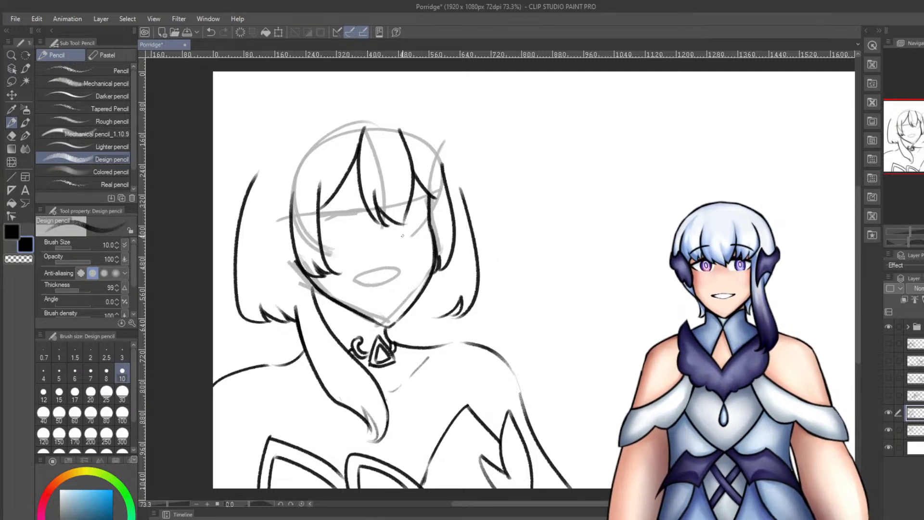
Extend the right hair's pointed tips inward toward the neck below the jaw.
key(ctrl+z)
mouse_move(434, 308)
mouse_down()
mouse_move(423, 332)
mouse_move(401, 332)
mouse_up()
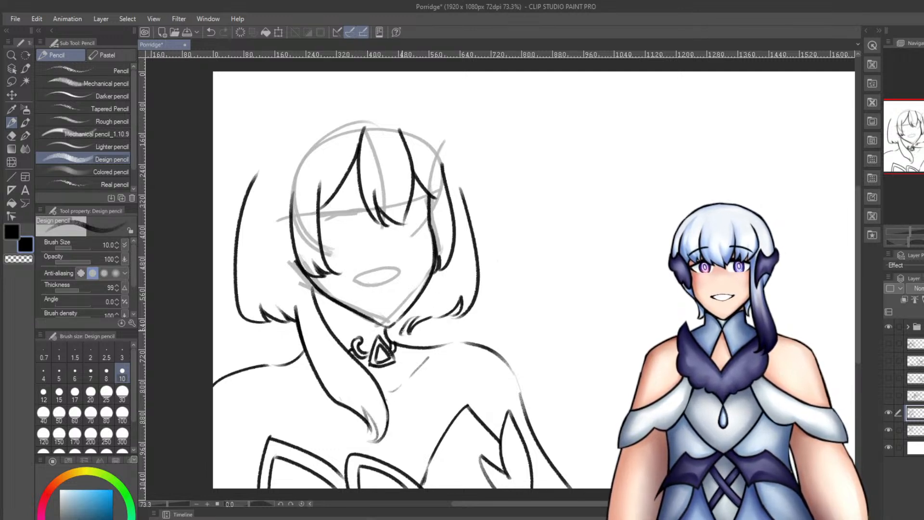
Redraw the right hair's lower tips reaching in toward the chin, and trim the upper ends of the bang lines.
key(ctrl+z)
drag(432, 312, 398, 324)
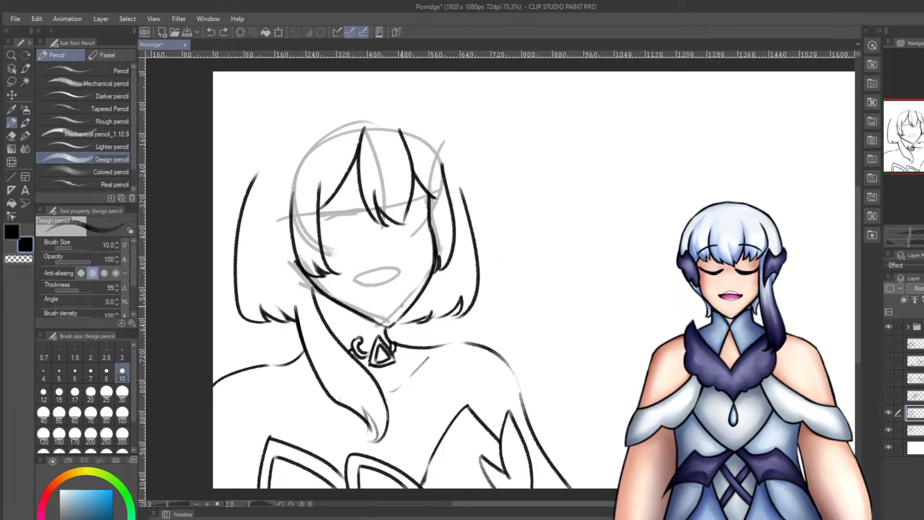
drag(421, 123, 454, 174)
key(ctrl+z)
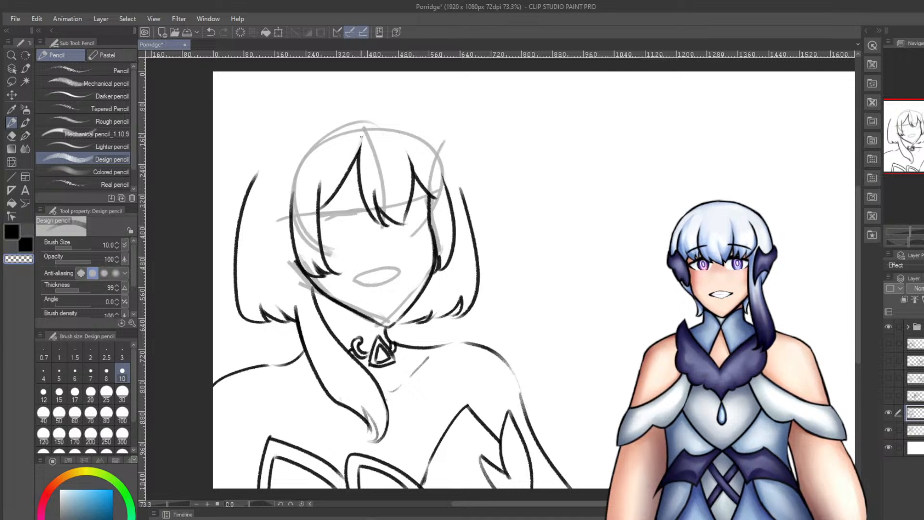
click(14, 233)
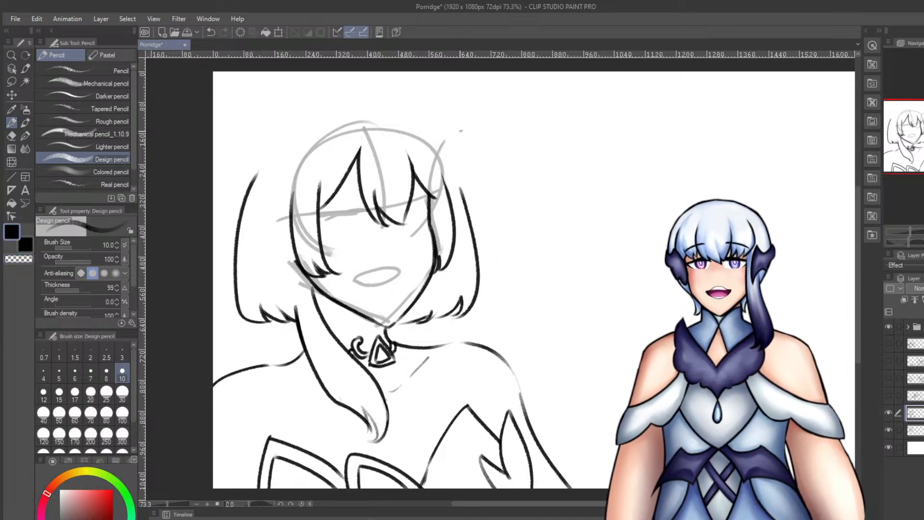
Draw a crown curve from the top of the head down to the right outer hair line.
key(ctrl+z)
drag(383, 123, 454, 177)
key(ctrl+z)
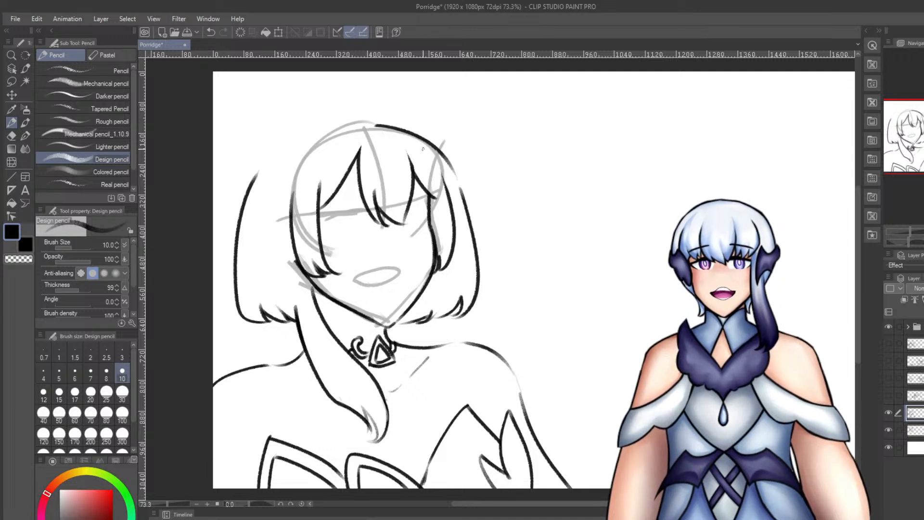
drag(426, 143, 459, 188)
key(ctrl+z)
Draw a rounded curve from the left outer hair line up toward the top of the head.
mouse_move(244, 179)
mouse_down()
mouse_move(284, 146)
mouse_move(323, 134)
mouse_up()
key(ctrl+z)
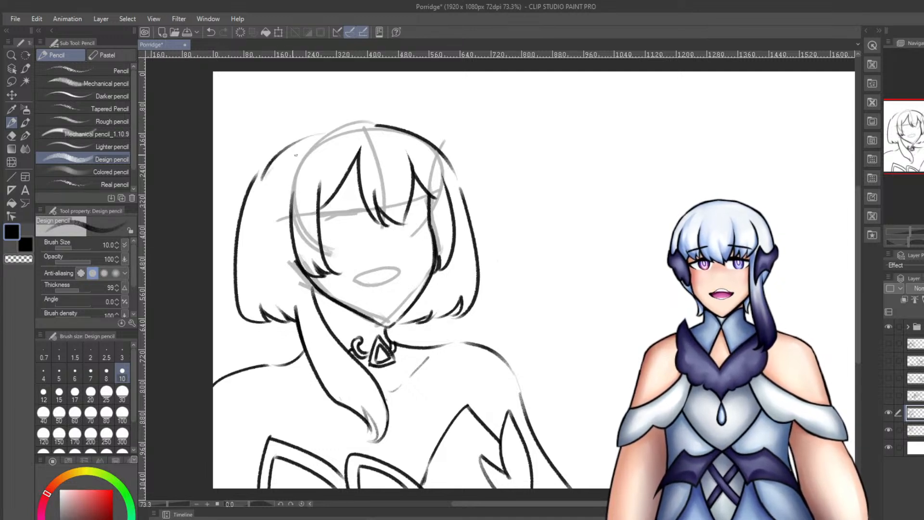
key(ctrl+z)
mouse_move(263, 164)
mouse_down()
mouse_move(323, 126)
mouse_move(375, 124)
mouse_up()
key(ctrl+z)
key(ctrl+z)
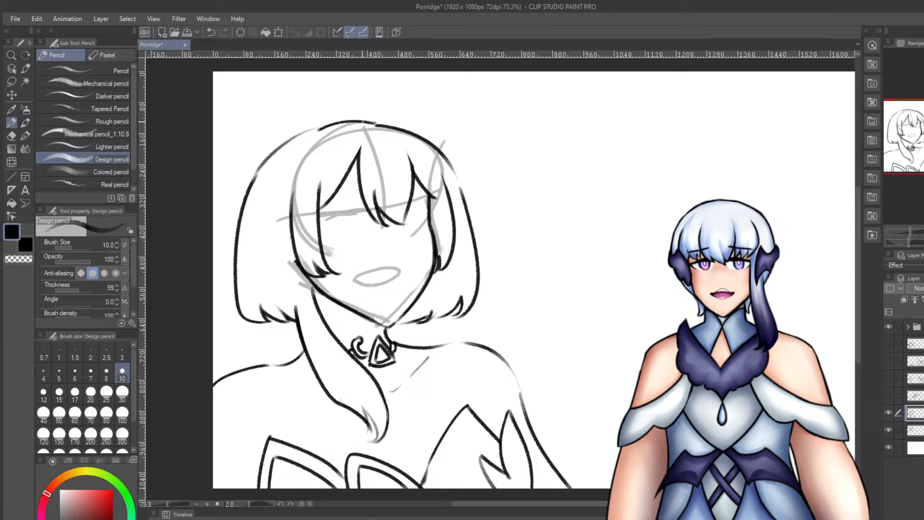
Close the gap at the top of the head with a short stroke joining the left and right crown curves.
key(ctrl+z)
drag(316, 127, 376, 125)
key(ctrl+z)
drag(320, 127, 375, 125)
key(ctrl+z)
key(ctrl+z)
key(ctrl+z)
mouse_move(330, 126)
mouse_down()
mouse_move(386, 136)
mouse_move(346, 131)
mouse_move(378, 124)
mouse_move(343, 123)
mouse_move(378, 126)
mouse_up()
key(ctrl+z)
key(ctrl+z)
key(ctrl+z)
key(ctrl+z)
key(ctrl+z)
key(ctrl+z)
key(ctrl+z)
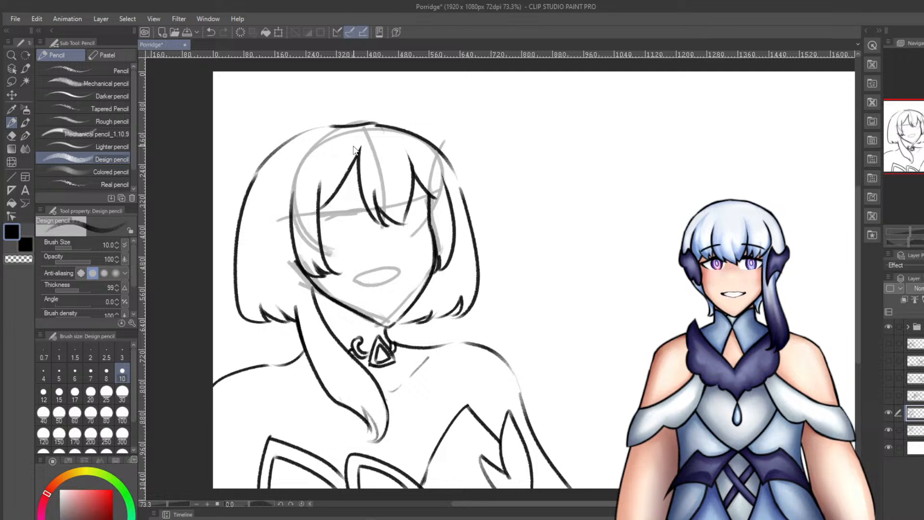
key(ctrl+z)
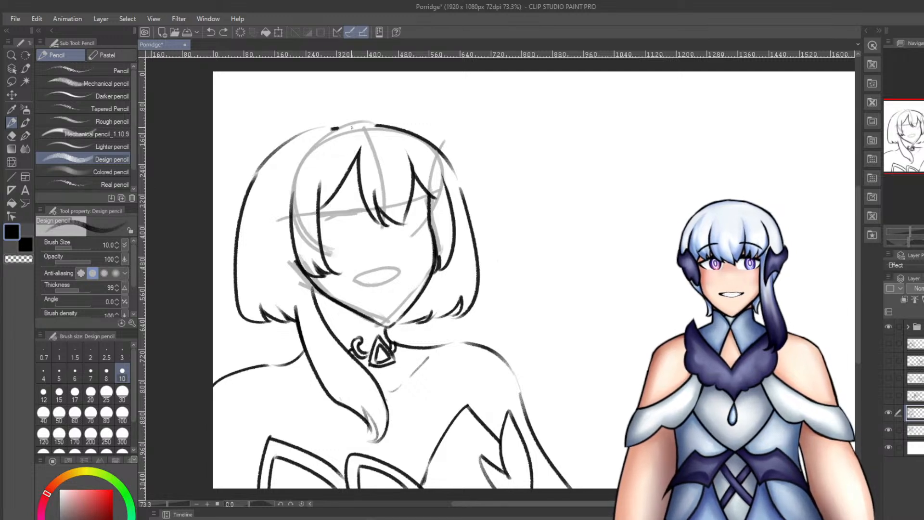
mouse_move(352, 128)
mouse_down()
mouse_move(395, 133)
mouse_move(345, 136)
mouse_move(347, 145)
mouse_move(375, 126)
mouse_up()
key(ctrl+z)
key(ctrl+z)
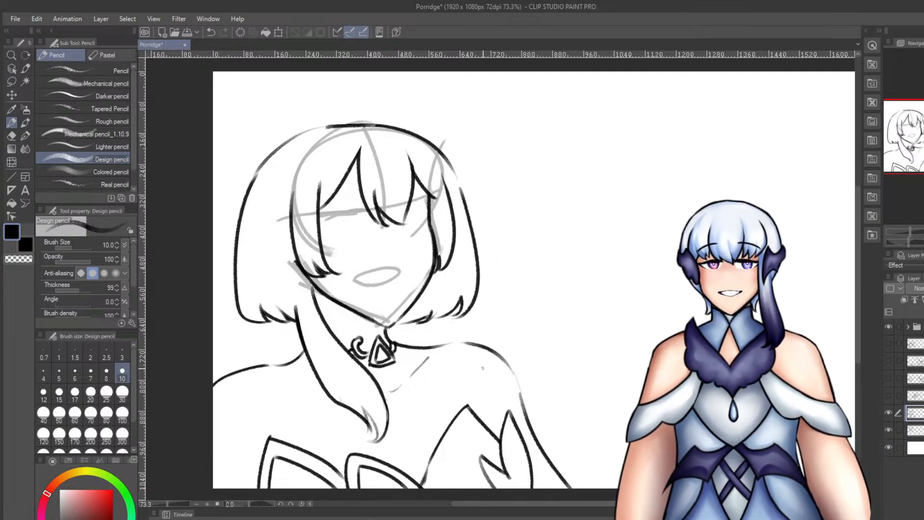
Erase the inner line of the right hair beside the face, and clean up the neck line where it meets the jaw.
key(e)
mouse_move(445, 171)
mouse_down()
mouse_move(453, 239)
mouse_move(448, 199)
mouse_up()
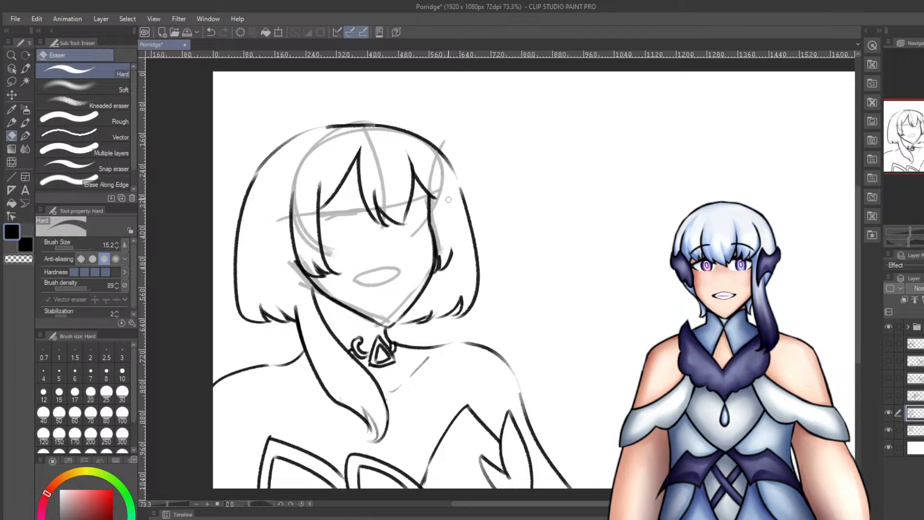
drag(314, 295, 306, 281)
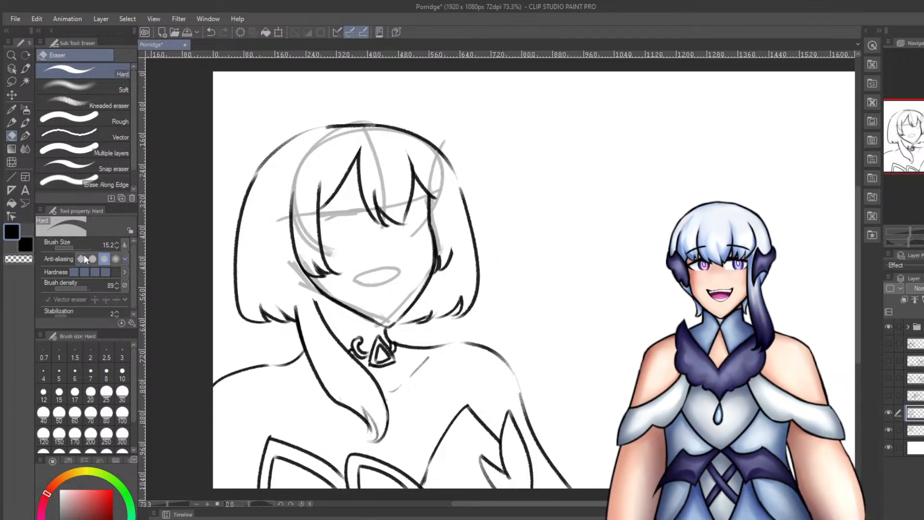
scroll(314, 247, up, 1)
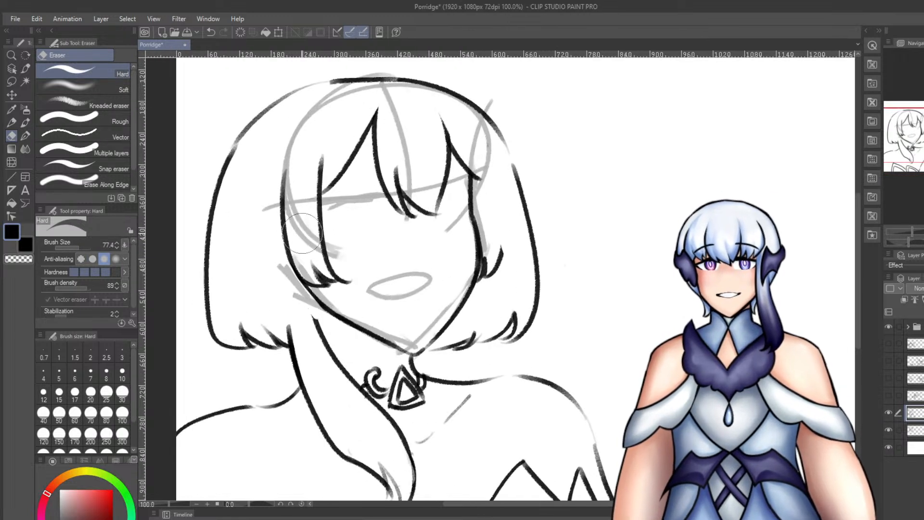
key(p)
key(p)
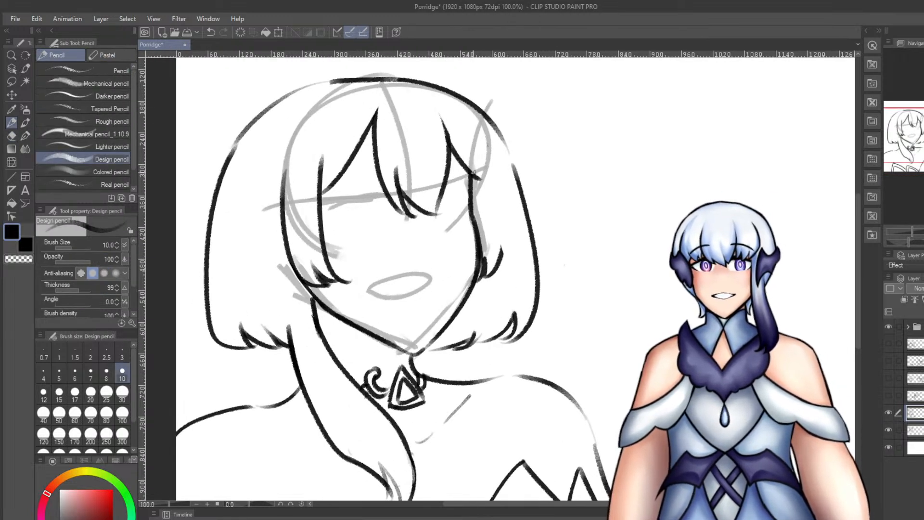
Erase the outer hair outline around the crown, both sides and the lower tips with a large hard eraser.
key(e)
mouse_move(500, 125)
mouse_down()
mouse_move(532, 244)
mouse_move(423, 82)
mouse_move(310, 91)
mouse_move(253, 319)
mouse_move(270, 330)
mouse_move(209, 259)
mouse_up()
mouse_move(537, 270)
mouse_down()
mouse_move(514, 324)
mouse_move(465, 354)
mouse_up()
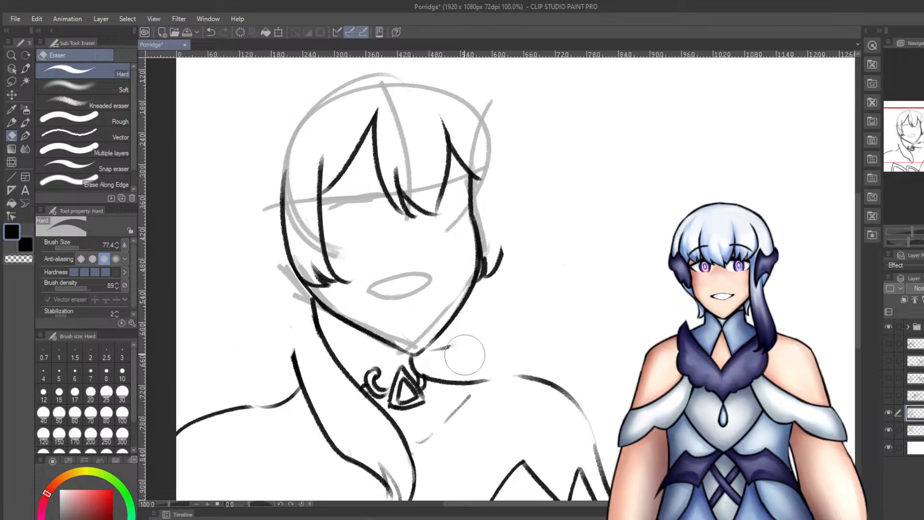
Redraw the upper right hair outline with the Design pencil as a curve slightly farther out from the head.
key(p)
drag(466, 65, 534, 155)
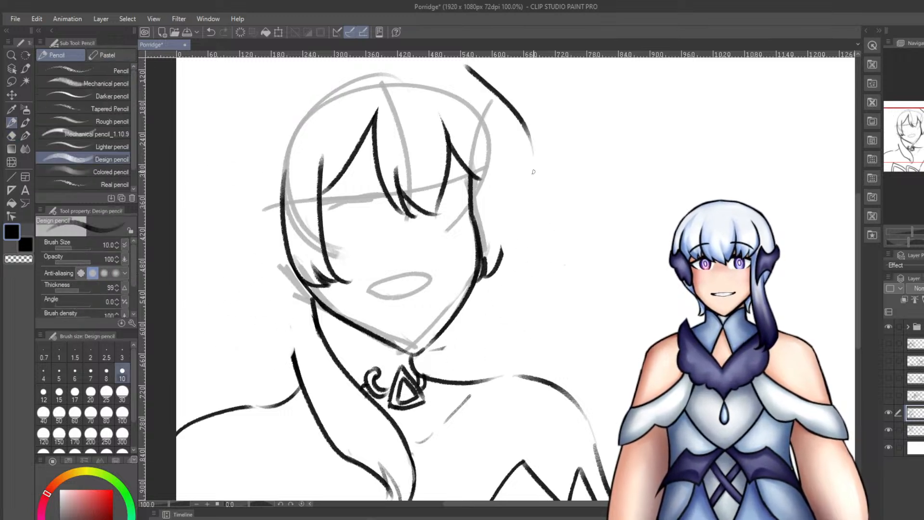
key(ctrl+z)
mouse_move(445, 76)
mouse_down()
mouse_move(516, 180)
mouse_move(530, 243)
mouse_up()
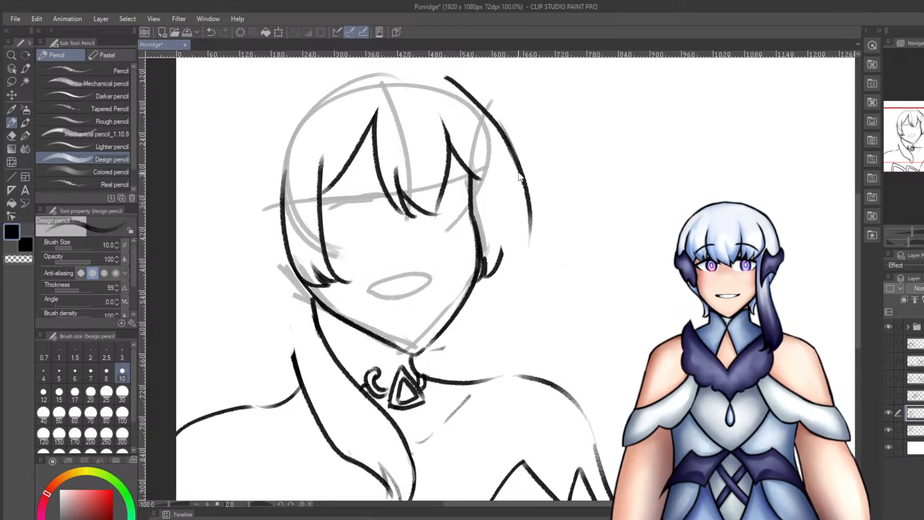
Continue the right outer hair outline in a rounded curve down to jaw level, tapering inward at the bottom.
key(ctrl+z)
drag(515, 157, 543, 210)
key(ctrl+z)
drag(516, 160, 520, 328)
key(ctrl+z)
mouse_move(515, 177)
mouse_down()
mouse_move(527, 235)
mouse_move(510, 321)
mouse_up()
key(ctrl+z)
drag(521, 301, 510, 328)
key(ctrl+z)
key(ctrl+z)
mouse_move(516, 165)
mouse_down()
mouse_move(510, 335)
mouse_move(489, 340)
mouse_up()
key(ctrl+z)
Draw jagged pointed tips along the right hair's lower edge toward the neck, and erase the leftover stroke beside the chin.
mouse_move(514, 313)
mouse_down()
mouse_move(508, 336)
mouse_move(451, 378)
mouse_up()
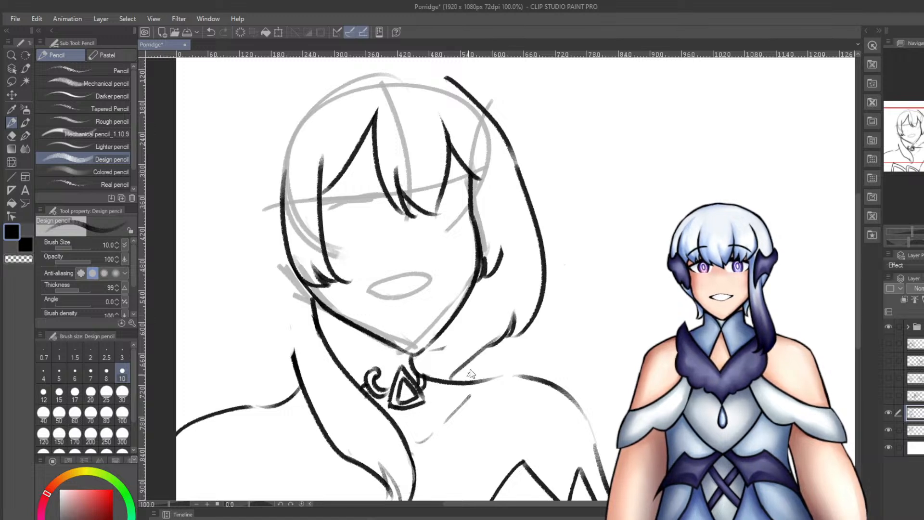
key(ctrl+z)
drag(491, 344, 457, 354)
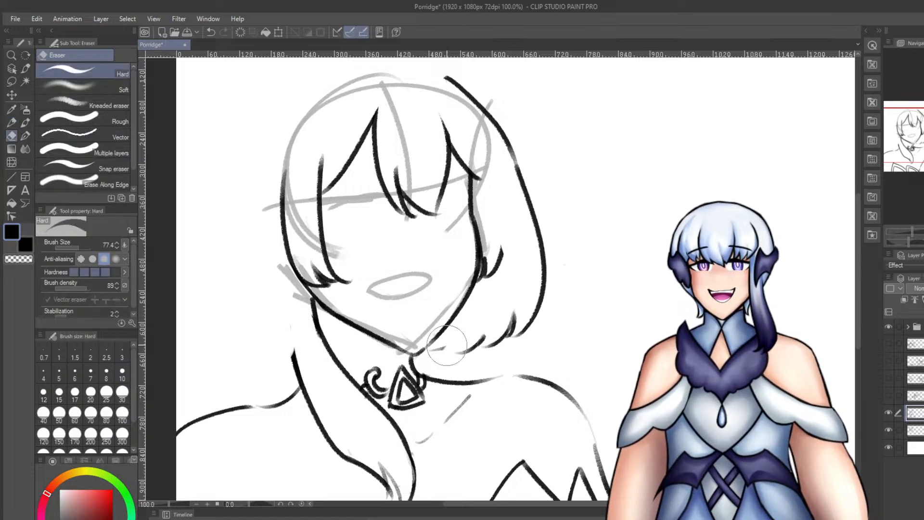
key(e)
key(p)
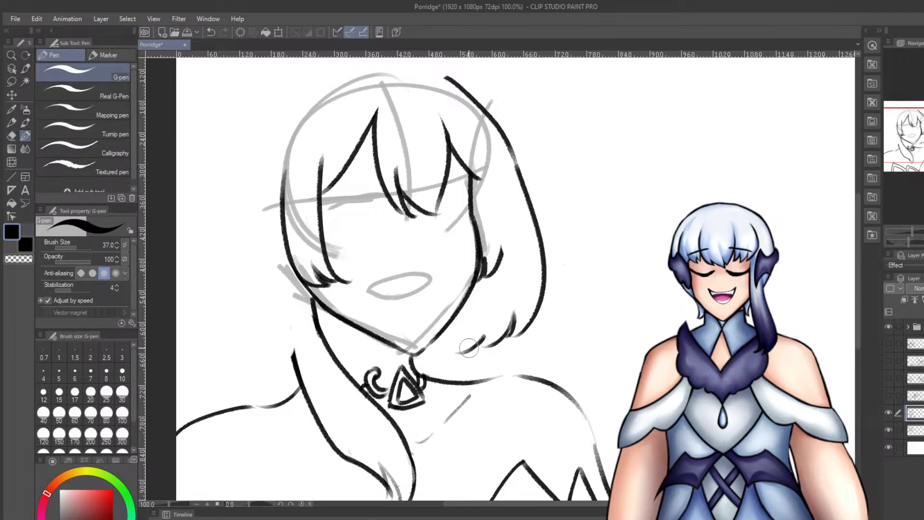
key(p)
drag(473, 332, 430, 364)
key(ctrl+z)
mouse_move(469, 337)
mouse_down()
mouse_move(443, 354)
mouse_move(454, 345)
mouse_move(435, 374)
mouse_up()
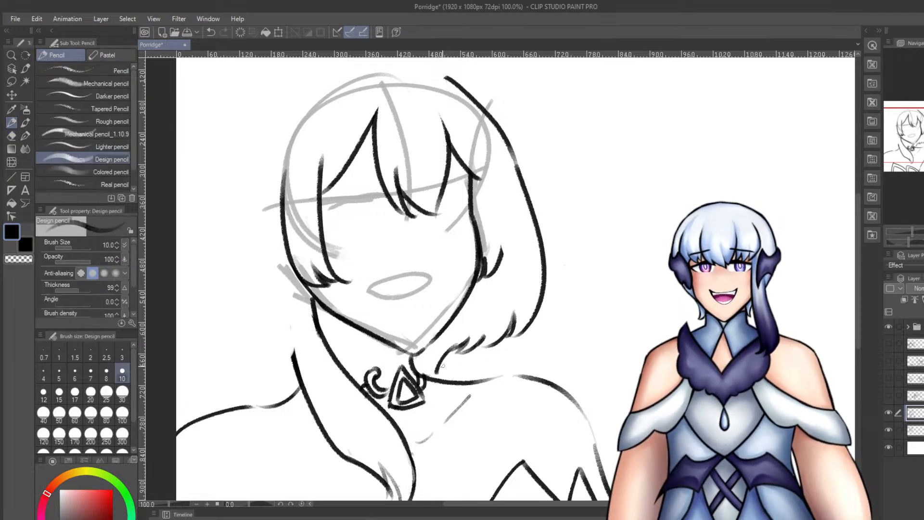
key(ctrl+z)
key(ctrl+z)
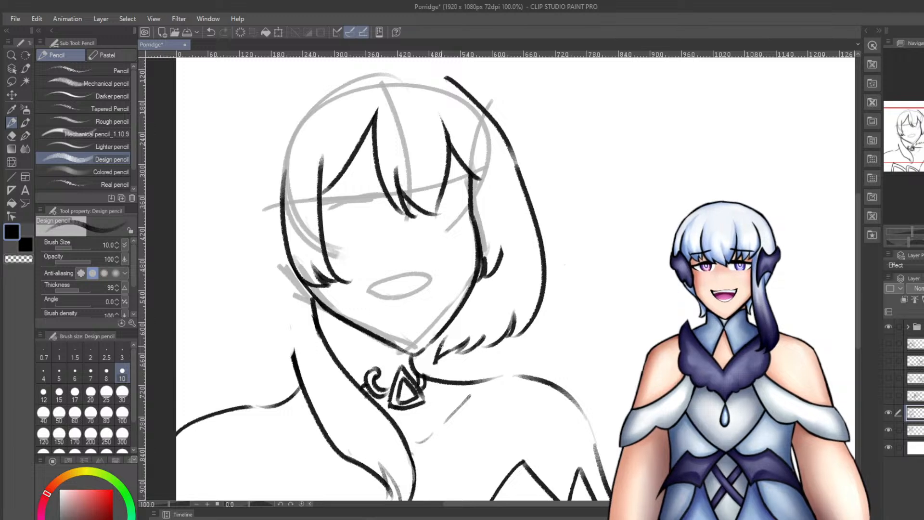
Try to draw the left outer hair outline from the crown down toward the shoulder.
drag(206, 197, 179, 329)
key(ctrl+z)
mouse_move(229, 124)
mouse_down()
mouse_move(238, 376)
mouse_move(233, 350)
mouse_up()
key(ctrl+z)
key(ctrl+z)
mouse_move(242, 114)
mouse_down()
mouse_move(200, 278)
mouse_move(244, 352)
mouse_up()
key(ctrl+z)
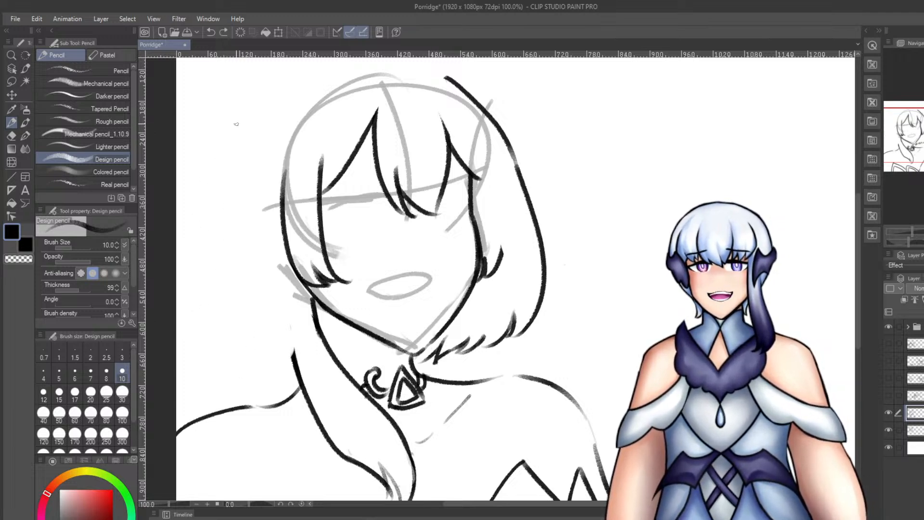
Switch to the black secondary colour and draw the left outer hair outline from the upper head down to above the shoulder.
right_click(234, 123)
click(24, 246)
mouse_move(255, 114)
mouse_down()
mouse_move(217, 308)
mouse_move(241, 332)
mouse_move(240, 365)
mouse_move(230, 352)
mouse_up()
key(ctrl+z)
key(ctrl+z)
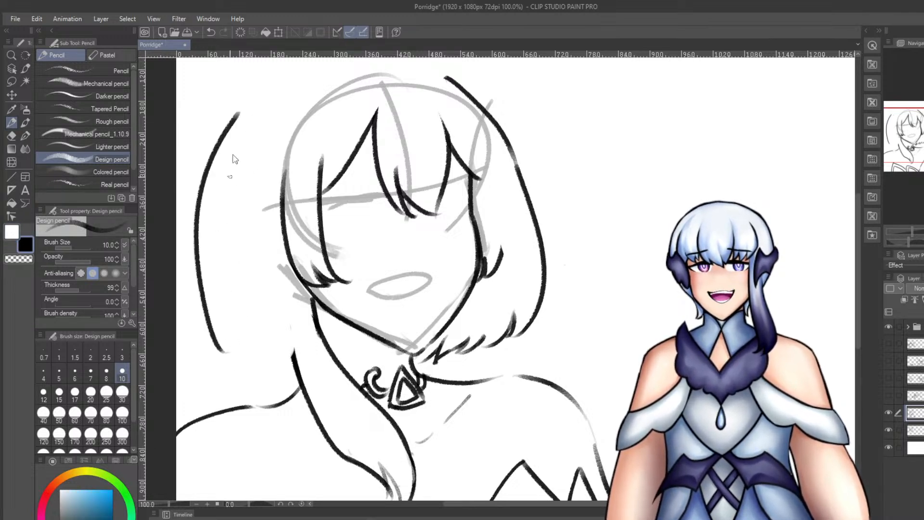
key(ctrl+z)
mouse_move(252, 101)
mouse_down()
mouse_move(227, 337)
mouse_move(219, 336)
mouse_move(263, 362)
mouse_up()
key(ctrl+z)
key(ctrl+z)
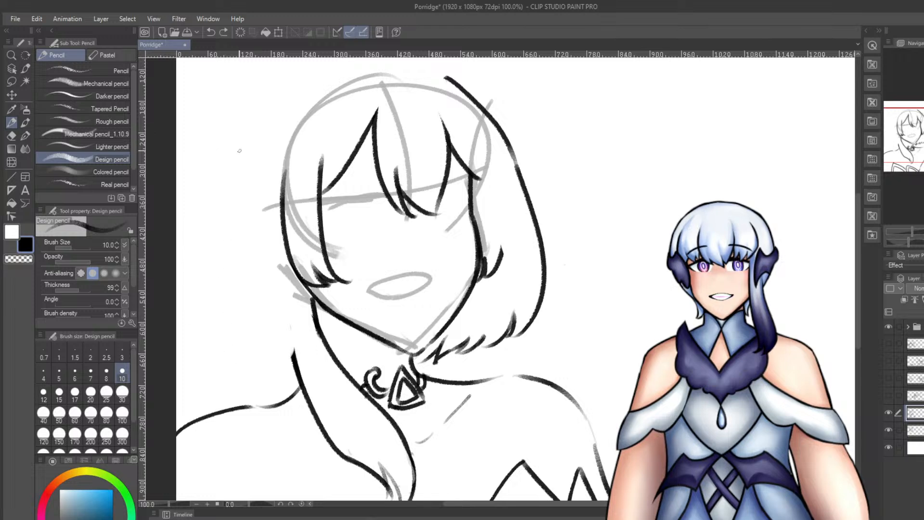
mouse_move(238, 114)
mouse_down()
mouse_move(217, 351)
mouse_move(234, 363)
mouse_up()
key(ctrl+z)
drag(235, 325, 223, 354)
key(ctrl+z)
key(ctrl+z)
mouse_move(235, 124)
mouse_down()
mouse_move(206, 198)
mouse_move(248, 356)
mouse_up()
Draw pointed tips along the left hair's lower edge and join them to the top of the long hanging lock.
drag(237, 335, 288, 365)
key(ctrl+z)
key(ctrl+z)
key(ctrl+z)
drag(282, 333, 301, 375)
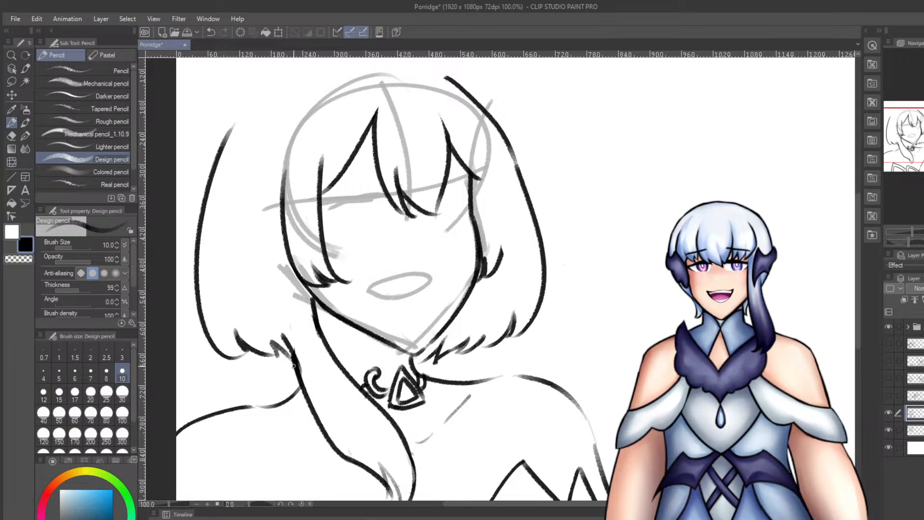
key(ctrl+z)
drag(281, 329, 300, 375)
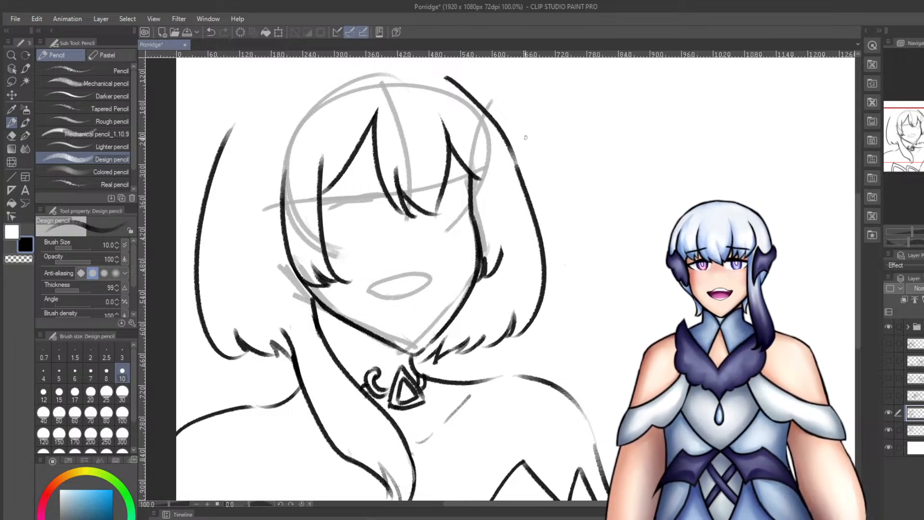
Try to extend the left outer hair outline upward over the crown.
scroll(654, 218, up, 2)
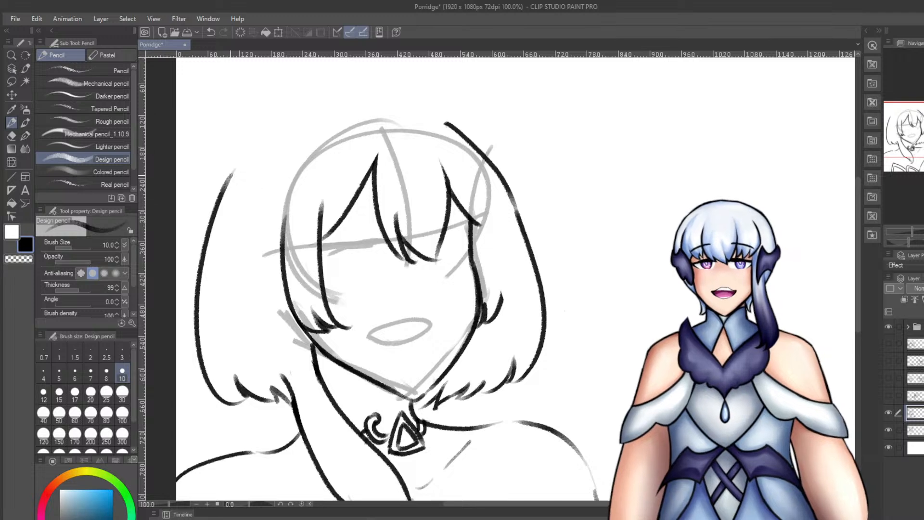
key(ctrl+z)
mouse_move(231, 175)
mouse_down()
mouse_move(301, 112)
mouse_move(332, 118)
mouse_move(321, 123)
mouse_up()
key(ctrl+z)
mouse_move(253, 160)
mouse_down()
mouse_move(378, 119)
mouse_move(365, 117)
mouse_up()
key(ctrl+z)
key(ctrl+z)
key(ctrl+z)
key(ctrl+z)
drag(229, 174, 324, 110)
key(ctrl+z)
key(ctrl+z)
key(ctrl+z)
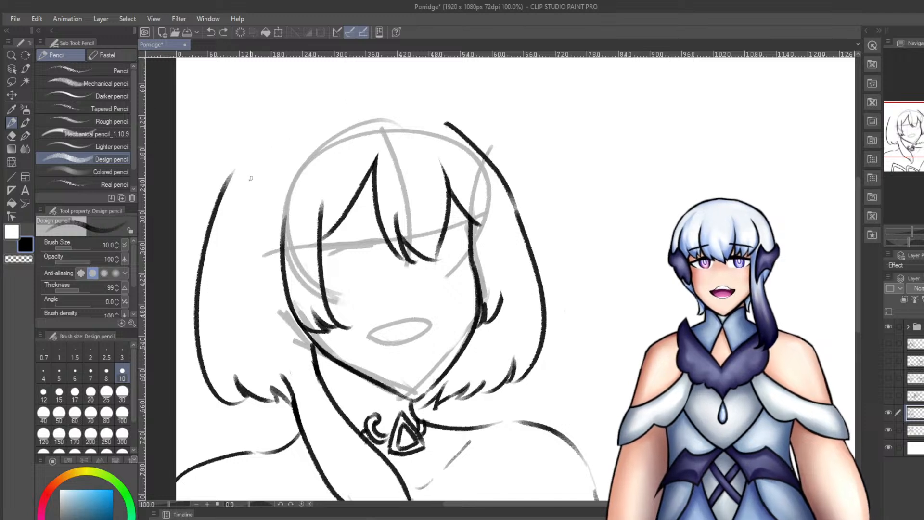
Draw a short curve extending the left outer hair outline up toward the top of the head.
drag(231, 164, 301, 101)
key(ctrl+z)
drag(225, 186, 322, 117)
drag(249, 156, 361, 110)
key(ctrl+z)
key(ctrl+z)
drag(230, 171, 292, 117)
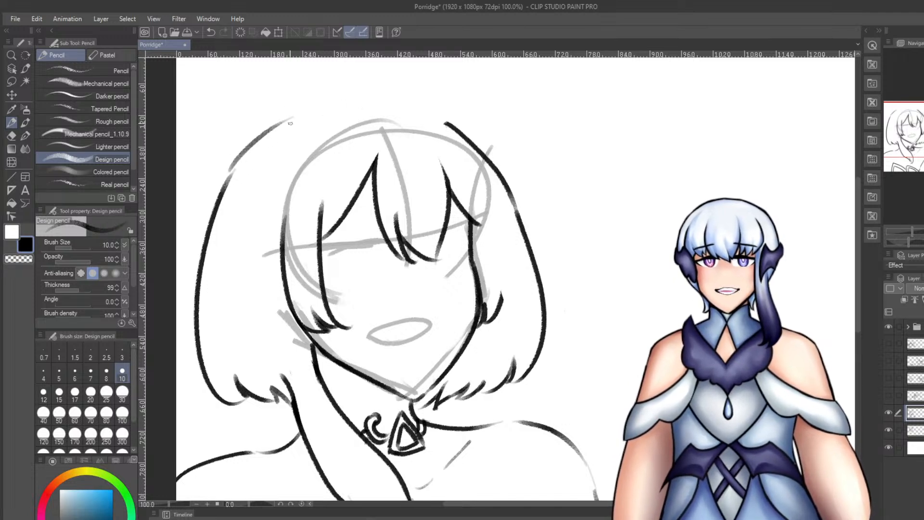
Draw the top hair arc above the sketched head circle and join it to the right crown line.
mouse_move(248, 156)
mouse_down()
mouse_move(333, 110)
mouse_move(449, 127)
mouse_up()
key(ctrl+z)
key(ctrl+z)
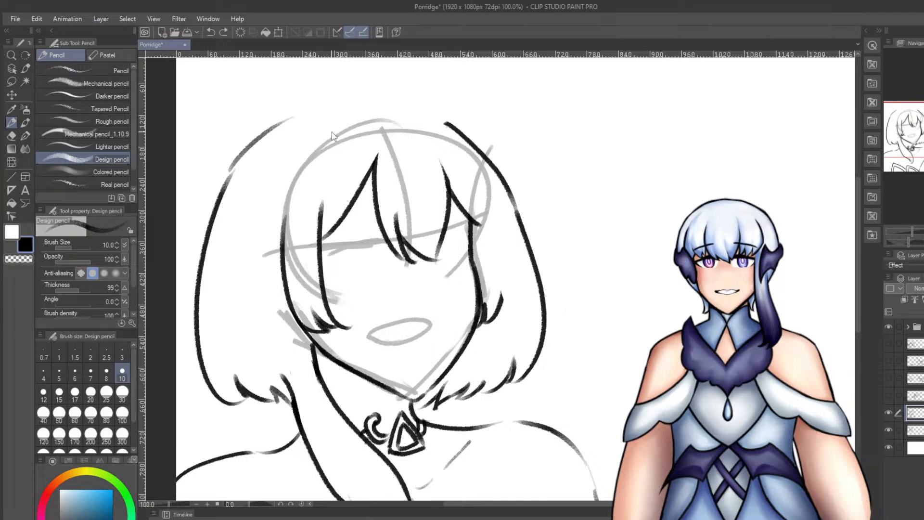
mouse_move(303, 117)
mouse_down()
mouse_move(417, 124)
mouse_move(416, 110)
mouse_move(361, 103)
mouse_move(458, 129)
mouse_up()
key(ctrl+z)
key(ctrl+z)
key(ctrl+z)
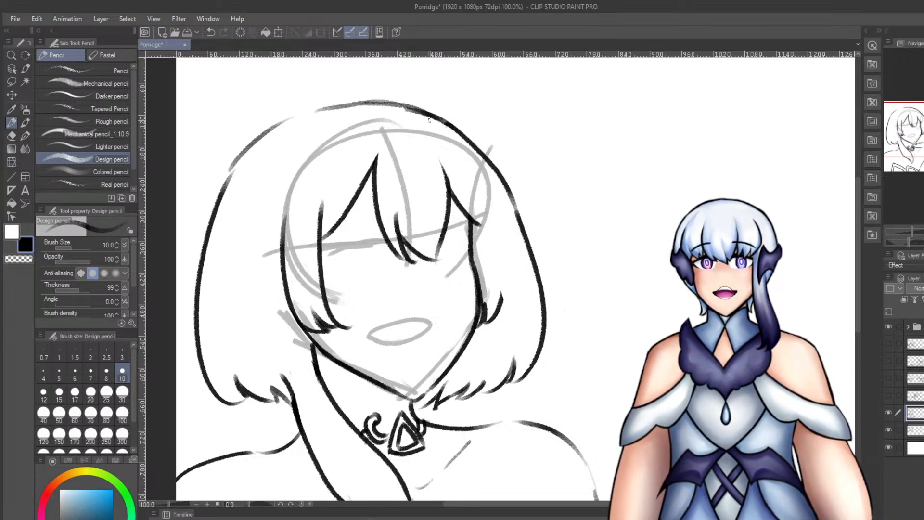
Close the gap between the upper left hair curve and the top arc.
mouse_move(285, 124)
mouse_down()
mouse_move(337, 111)
mouse_move(325, 110)
mouse_up()
key(ctrl+z)
key(ctrl+z)
key(ctrl+z)
key(ctrl+z)
key(ctrl+z)
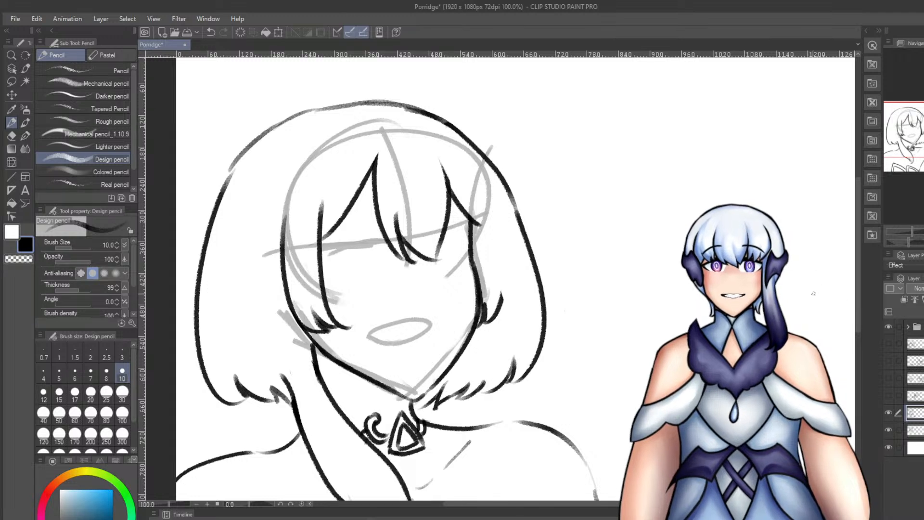
On a new layer, draw the outer part of the left eye's upper lash line with a short flick below its corner.
drag(858, 284, 859, 330)
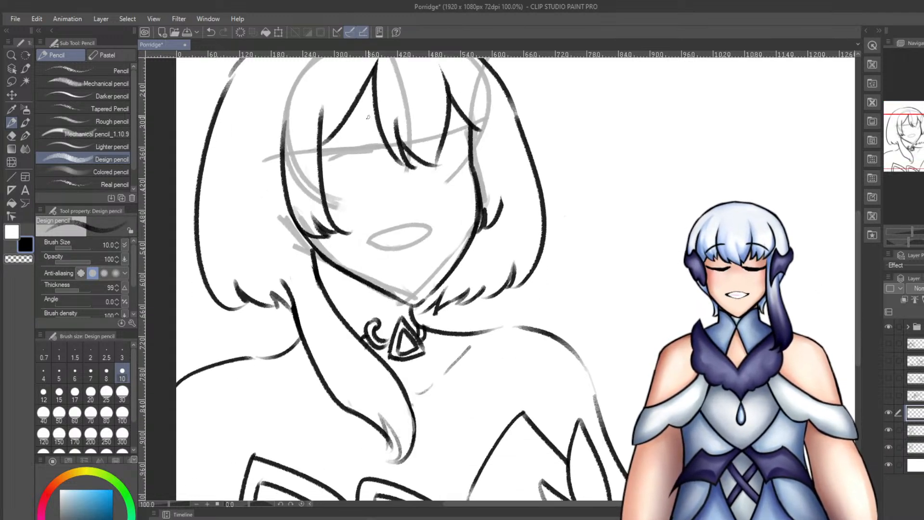
scroll(383, 122, up, 3)
mouse_move(262, 195)
mouse_down()
mouse_move(281, 226)
mouse_move(243, 202)
mouse_move(312, 182)
mouse_move(399, 185)
mouse_up()
key(ctrl+z)
key(ctrl+z)
key(ctrl+z)
Draw the inner part of the left eye's upper lash line up to the bangs and thicken the whole lash.
mouse_move(330, 168)
mouse_down()
mouse_move(400, 174)
mouse_move(406, 192)
mouse_move(397, 183)
mouse_up()
key(ctrl+z)
key(ctrl+z)
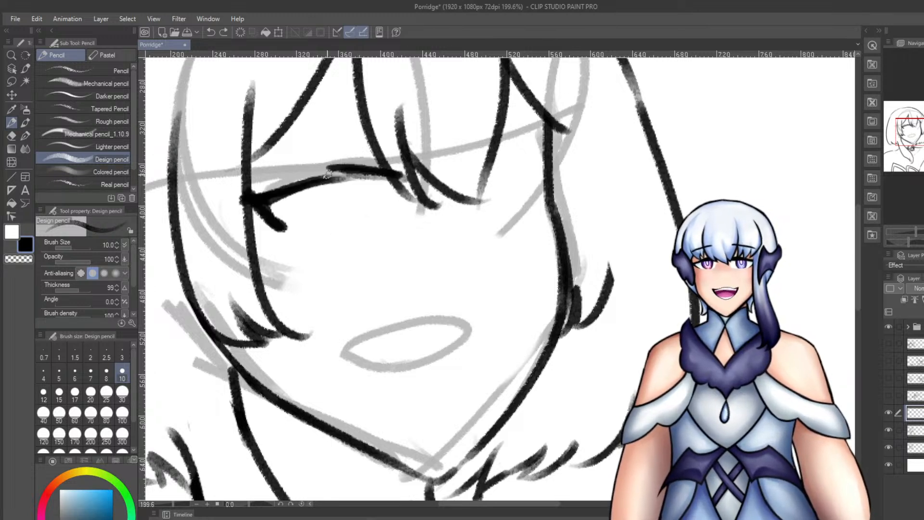
mouse_move(329, 173)
mouse_down()
mouse_move(402, 181)
mouse_move(294, 194)
mouse_up()
key(ctrl+z)
key(ctrl+z)
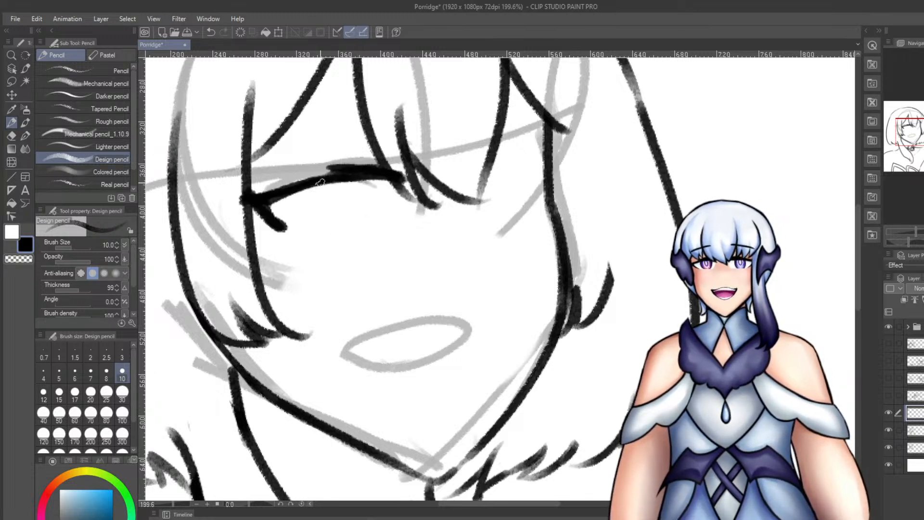
mouse_move(349, 178)
mouse_down()
mouse_move(402, 183)
mouse_move(283, 195)
mouse_up()
key(ctrl+z)
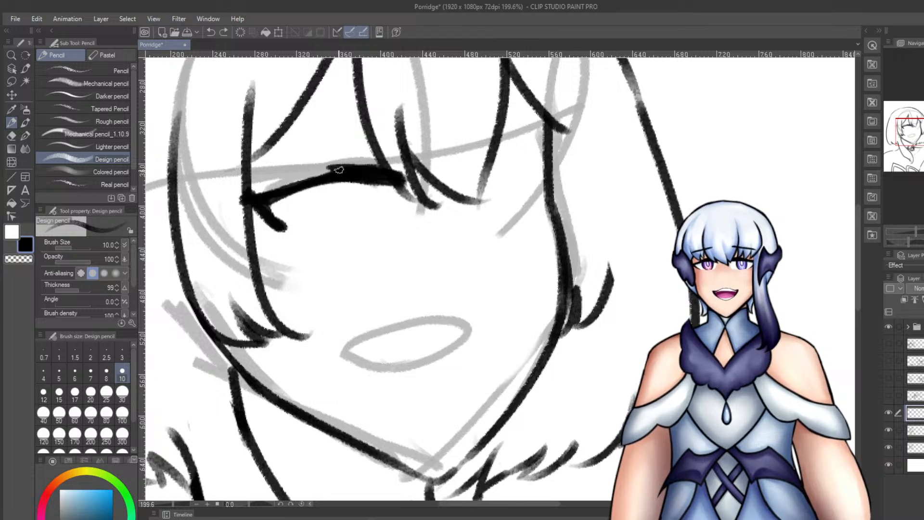
drag(339, 171, 274, 202)
Draw the right eye's thick arched upper lash line with a downward flick at its outer corner.
mouse_move(499, 175)
mouse_down()
mouse_move(480, 188)
mouse_move(505, 167)
mouse_move(550, 175)
mouse_up()
key(ctrl+z)
mouse_move(501, 167)
mouse_down()
mouse_move(550, 175)
mouse_move(540, 168)
mouse_up()
key(ctrl+z)
key(ctrl+z)
key(ctrl+z)
key(ctrl+z)
mouse_move(472, 181)
mouse_down()
mouse_move(516, 164)
mouse_move(547, 176)
mouse_move(529, 216)
mouse_up()
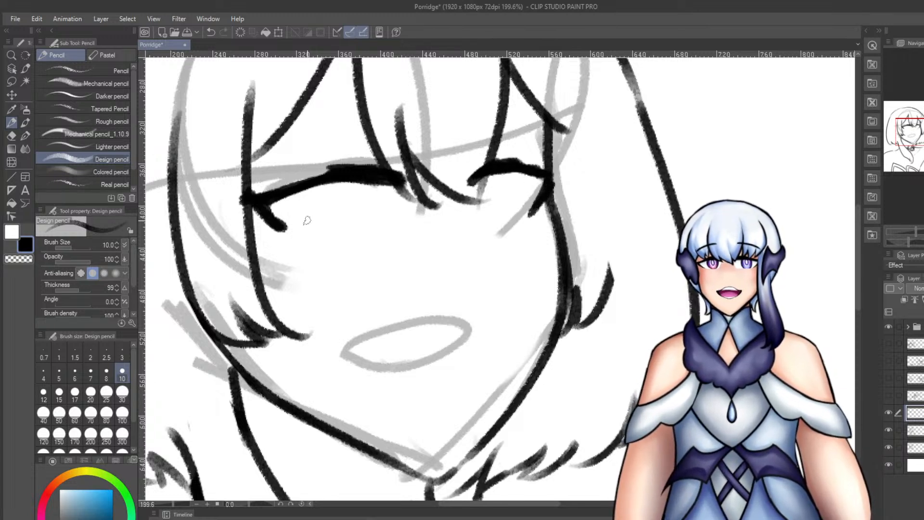
Draw two curved strokes below the left eye's lash line as the sides of the iris.
mouse_move(329, 190)
mouse_down()
mouse_move(314, 235)
mouse_move(328, 231)
mouse_up()
key(ctrl+z)
key(ctrl+z)
drag(378, 187, 377, 231)
key(ctrl+z)
Draw the mouth as a slightly curved line just below the sketched mouth oval, with short downward ticks at both corners.
mouse_move(397, 393)
mouse_down()
mouse_move(364, 377)
mouse_move(471, 367)
mouse_up()
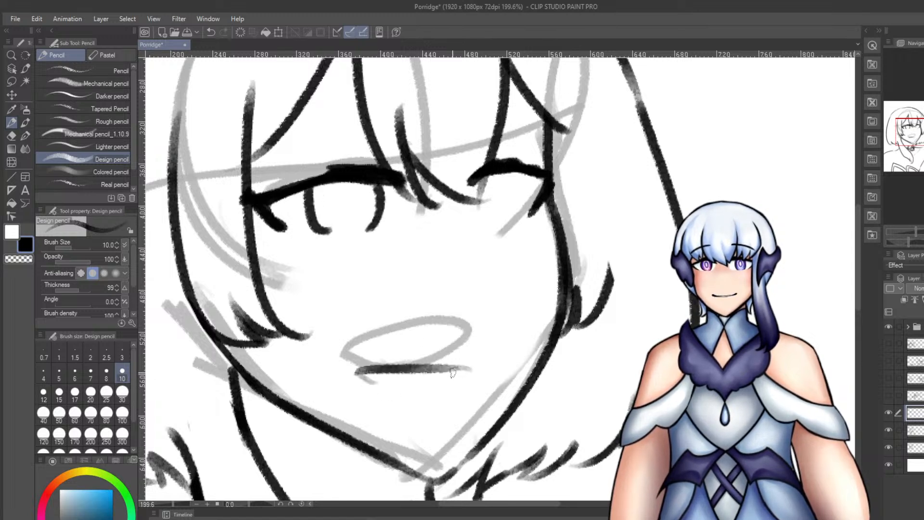
key(ctrl+z)
drag(346, 366, 486, 360)
key(ctrl+z)
mouse_move(377, 388)
mouse_down()
mouse_move(482, 355)
mouse_move(468, 374)
mouse_up()
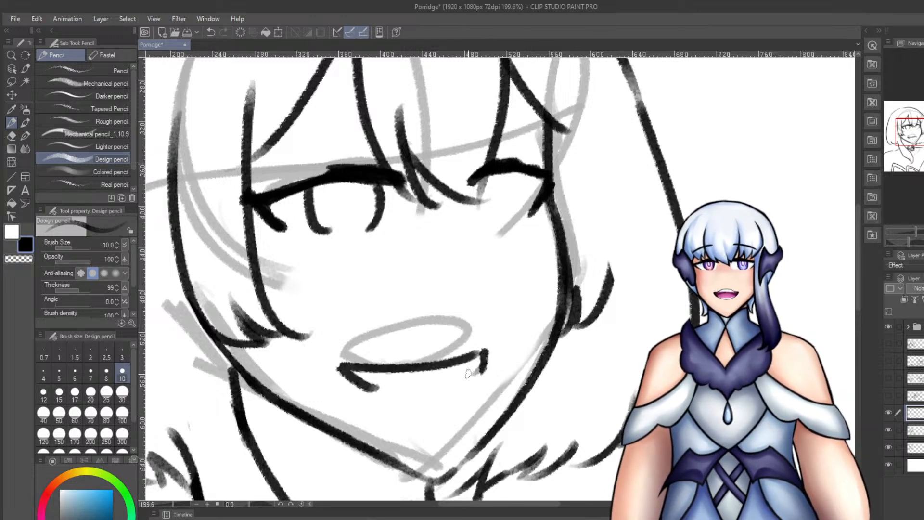
key(ctrl+z)
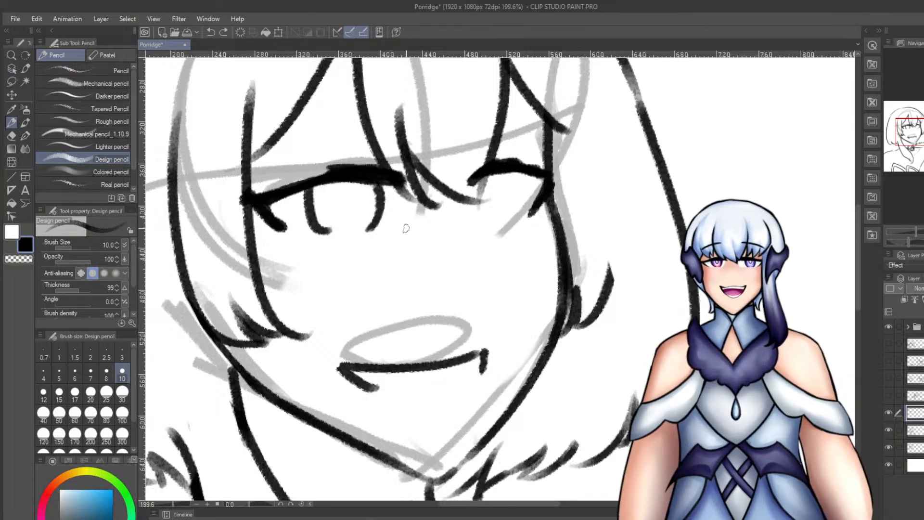
Draw two curved strokes below the right eye's lash line as the sides of the iris.
drag(485, 179, 487, 227)
drag(515, 173, 519, 214)
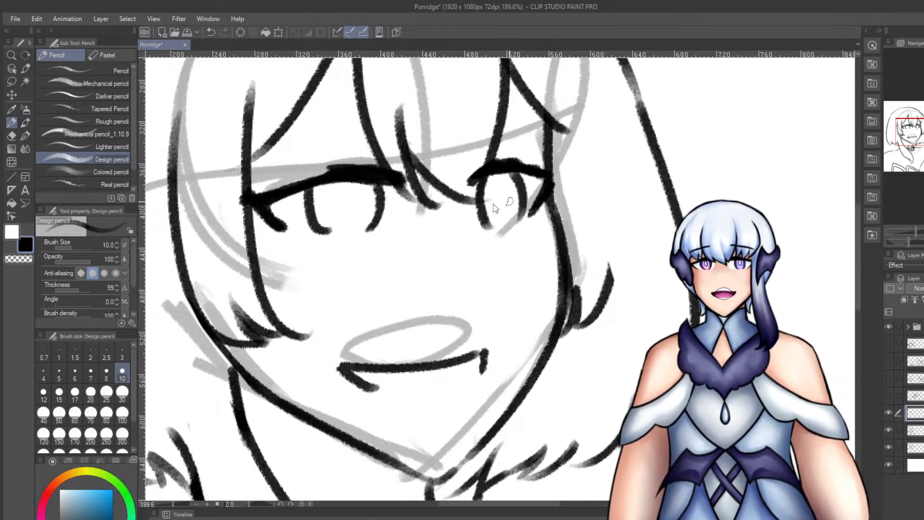
key(ctrl+z)
key(ctrl+z)
drag(482, 182, 487, 226)
drag(511, 176, 519, 217)
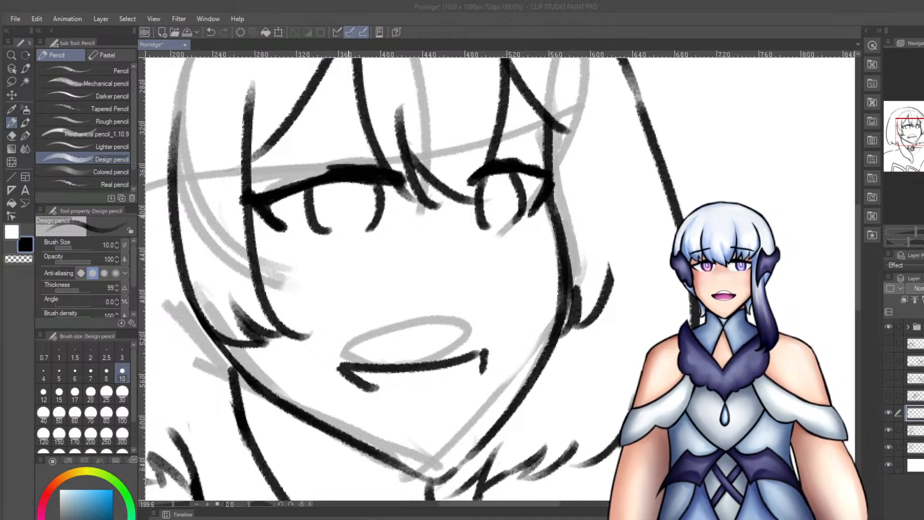
Add dark pupils and shade the upper irises in both eyes, and mark the nose with a short dab.
mouse_move(344, 201)
mouse_down()
mouse_move(350, 207)
mouse_move(348, 198)
mouse_up()
key(ctrl+z)
mouse_move(501, 201)
mouse_down()
mouse_move(511, 188)
mouse_move(523, 208)
mouse_move(502, 185)
mouse_move(480, 181)
mouse_up()
key(ctrl+z)
key(ctrl+z)
mouse_move(338, 188)
mouse_down()
mouse_move(317, 212)
mouse_move(373, 202)
mouse_move(313, 200)
mouse_move(331, 189)
mouse_up()
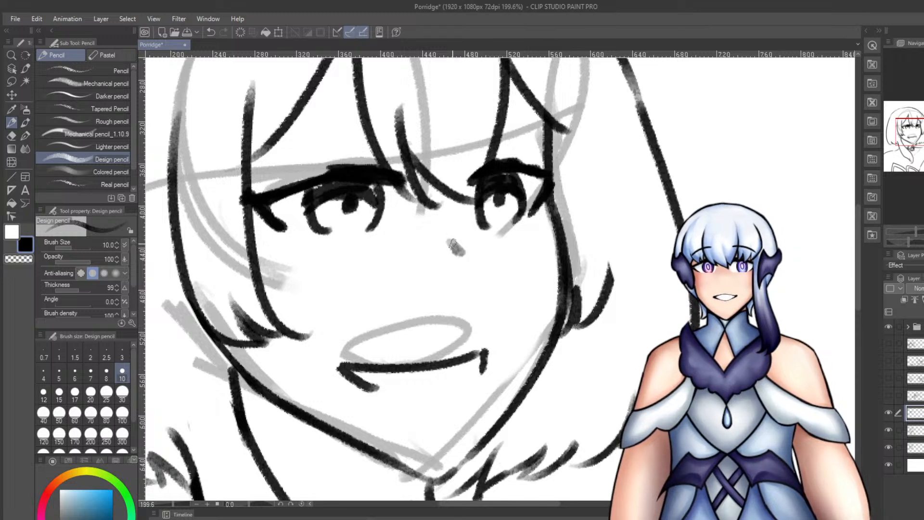
Draw faint slanted blush strokes on both cheeks beneath the outer corners of the eyes.
drag(233, 264, 308, 239)
key(ctrl+z)
key(ctrl+z)
drag(525, 232, 577, 212)
key(ctrl+z)
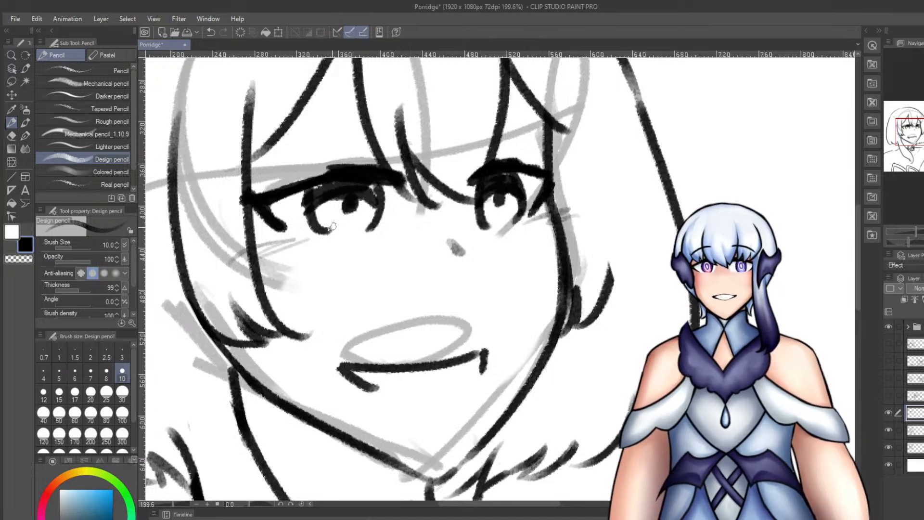
Shade the lower part of both irises with light curved strokes.
mouse_move(332, 216)
mouse_down()
mouse_move(374, 217)
mouse_move(351, 206)
mouse_move(359, 205)
mouse_up()
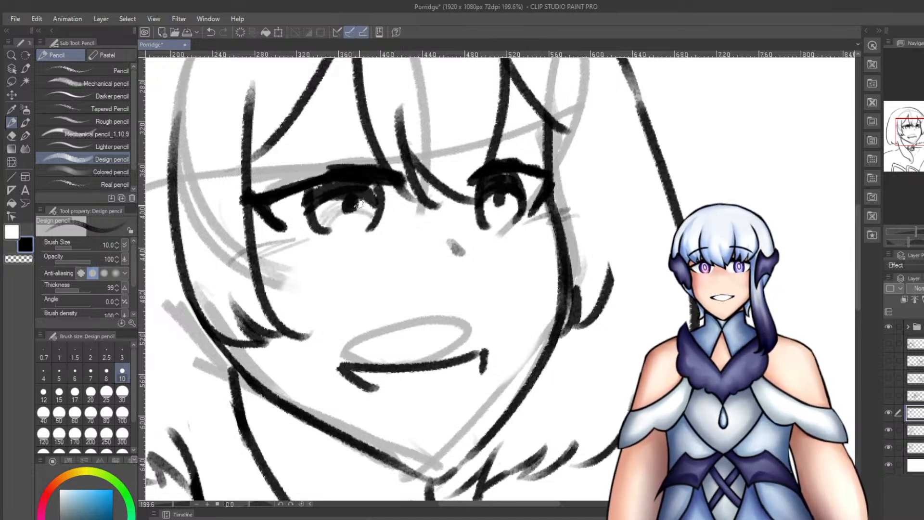
drag(497, 218, 522, 204)
drag(507, 219, 492, 202)
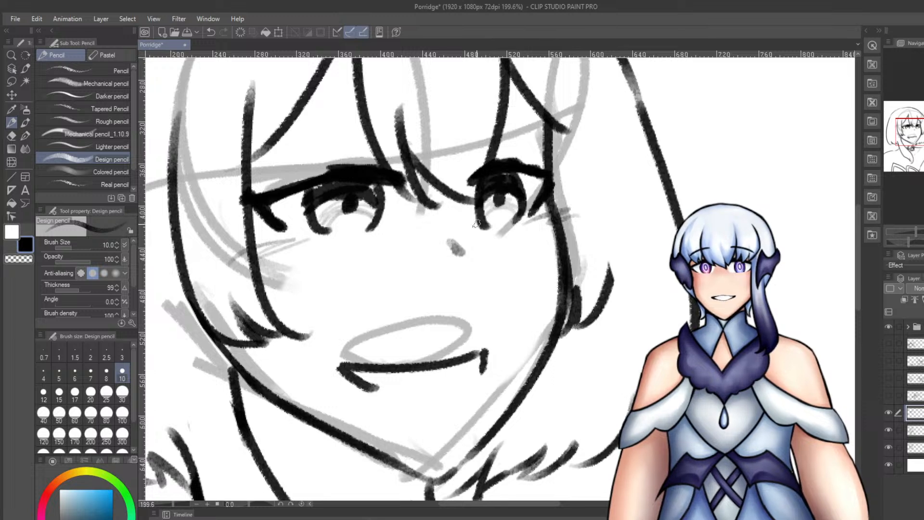
Using the transparent colour, cut a small round highlight above the pupil in each eye.
click(26, 259)
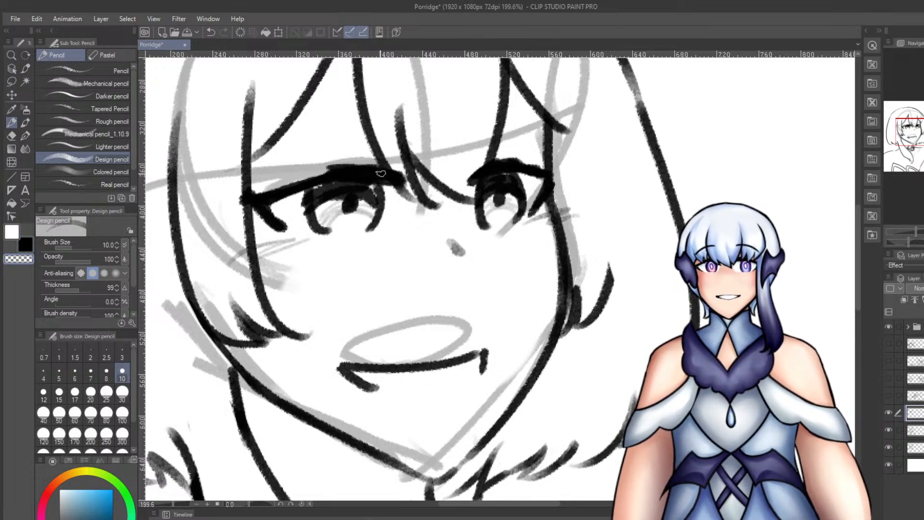
drag(361, 182, 357, 185)
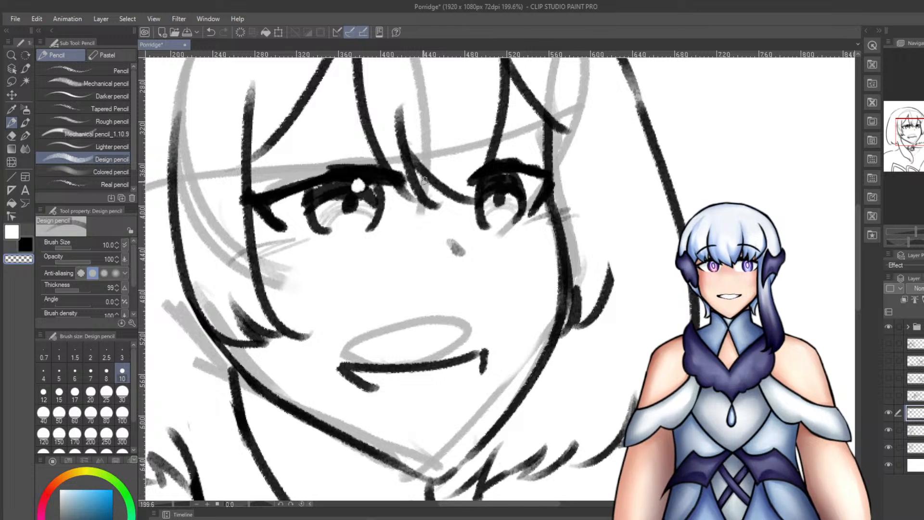
drag(500, 177, 501, 179)
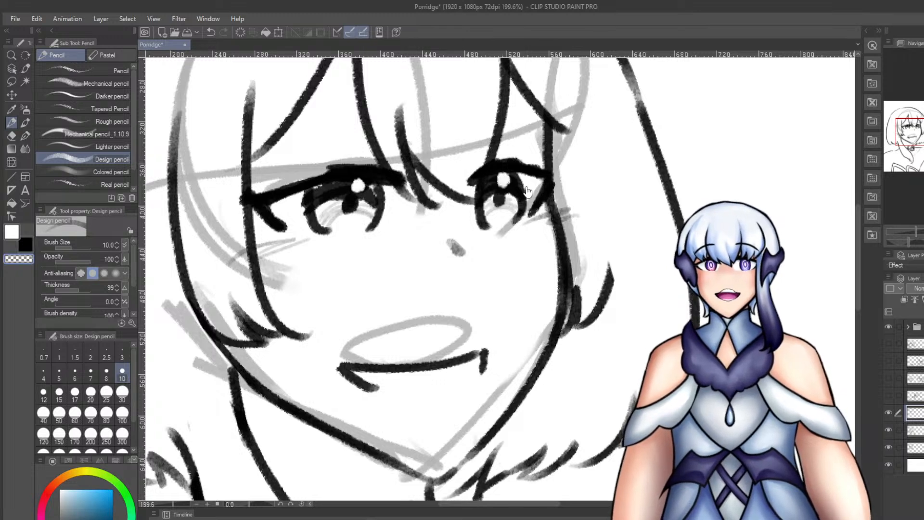
click(312, 283)
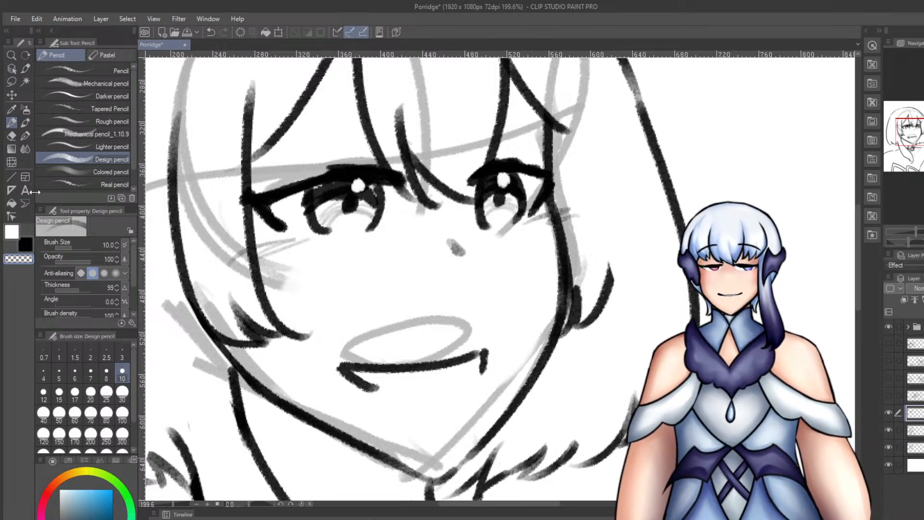
In black, draw worried eyebrows above both eyes across the bangs, with the inner ends raised.
click(26, 245)
scroll(856, 243, up, 3)
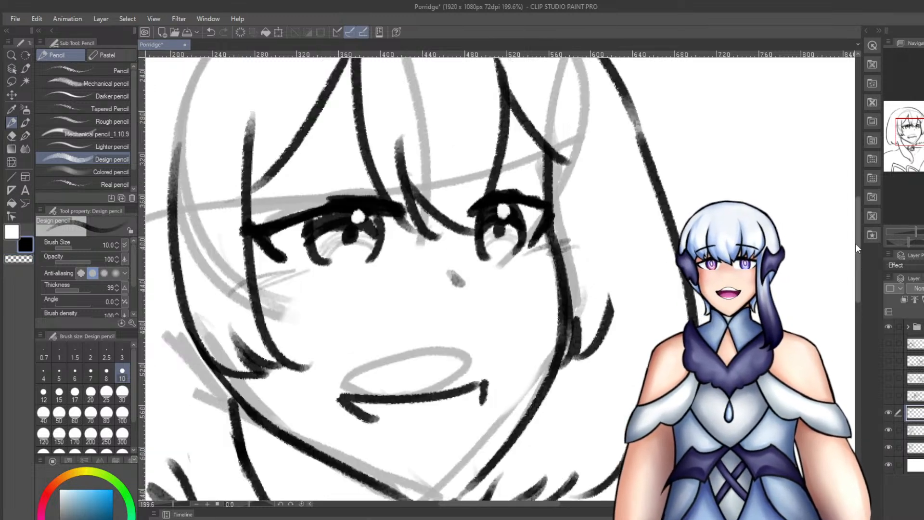
drag(352, 172, 395, 169)
key(ctrl+z)
mouse_move(257, 212)
mouse_down()
mouse_move(321, 192)
mouse_move(392, 137)
mouse_up()
key(ctrl+z)
key(ctrl+z)
mouse_move(253, 195)
mouse_down()
mouse_move(401, 178)
mouse_move(268, 191)
mouse_move(392, 162)
mouse_up()
key(ctrl+z)
drag(366, 177, 394, 165)
key(ctrl+z)
key(ctrl+z)
drag(342, 177, 391, 163)
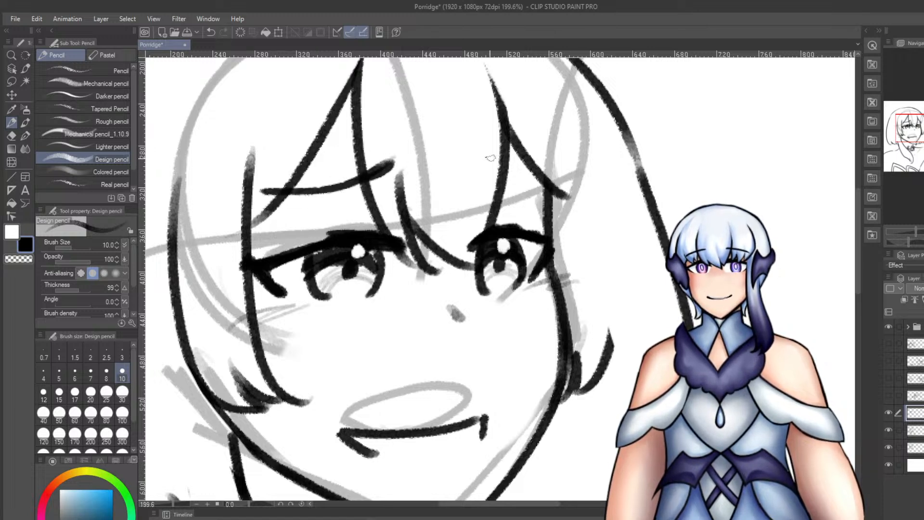
mouse_move(475, 162)
mouse_down()
mouse_move(547, 188)
mouse_move(489, 169)
mouse_move(535, 185)
mouse_up()
key(ctrl+z)
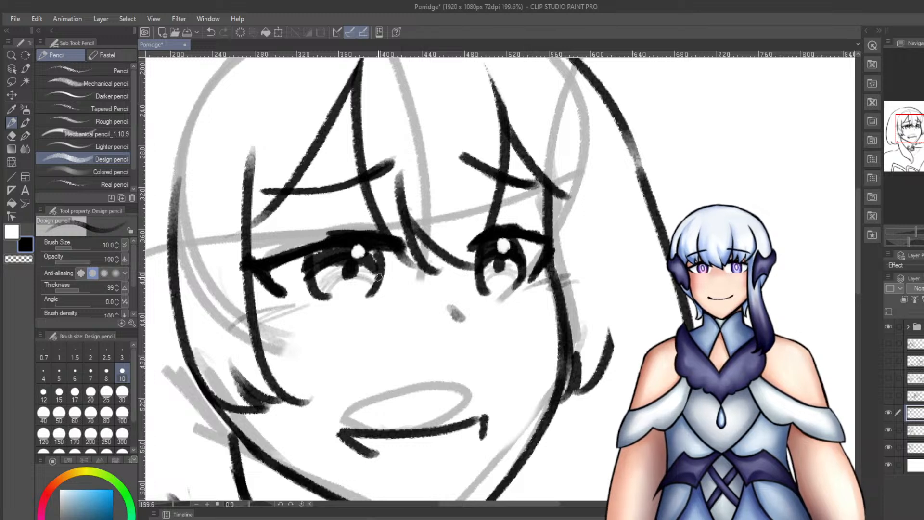
Close the bottoms of both irises with short, nearly flat strokes.
mouse_move(313, 300)
mouse_down()
mouse_move(376, 299)
mouse_move(371, 292)
mouse_up()
key(ctrl+z)
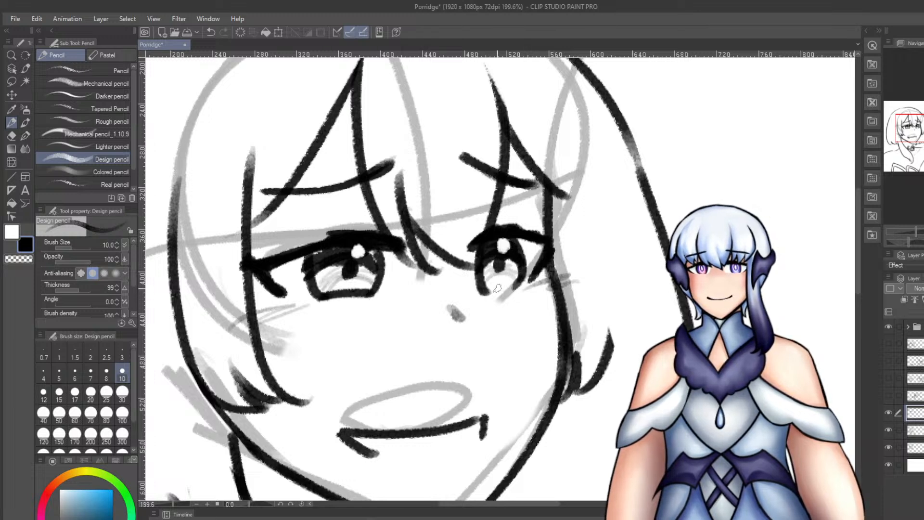
key(ctrl+z)
mouse_move(485, 292)
mouse_down()
mouse_move(529, 284)
mouse_move(521, 288)
mouse_up()
key(ctrl+z)
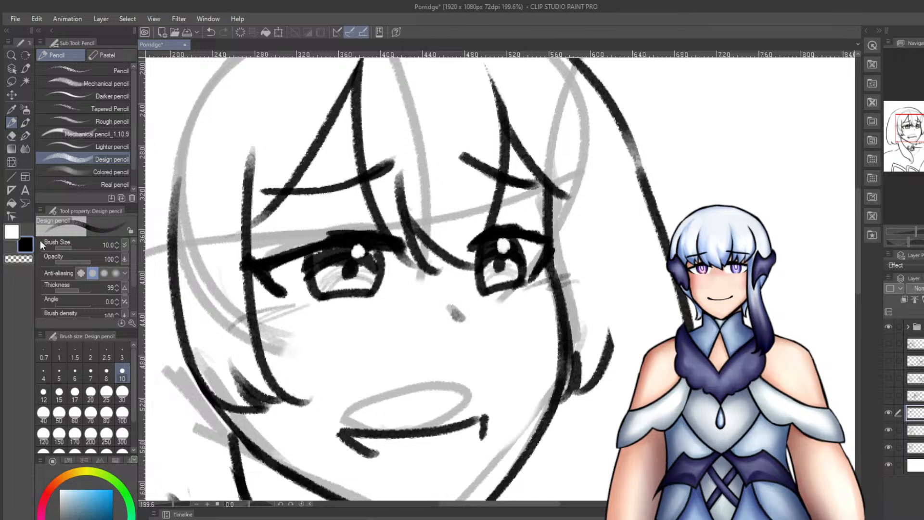
Trim the lower edges of both iris outlines with the transparent colour to make them thinner.
key(c)
drag(329, 303, 373, 297)
drag(319, 302, 375, 295)
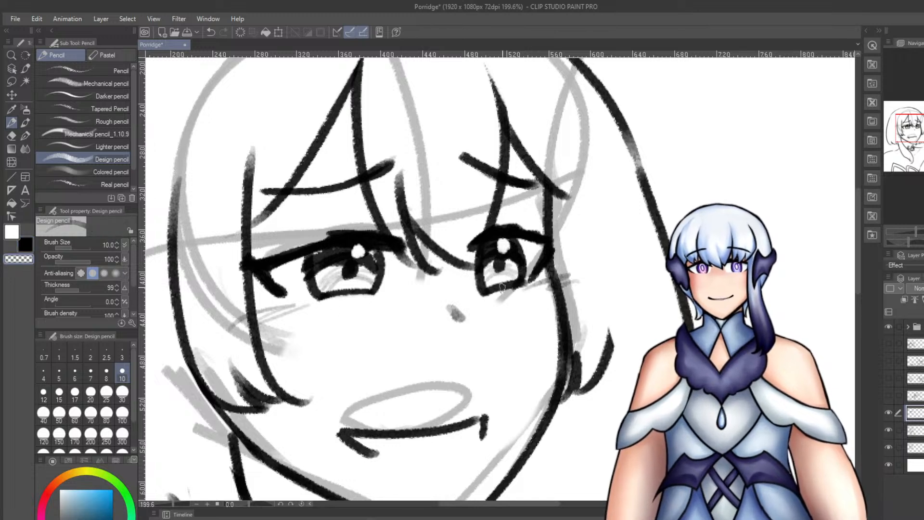
drag(481, 296, 528, 290)
key(ctrl+z)
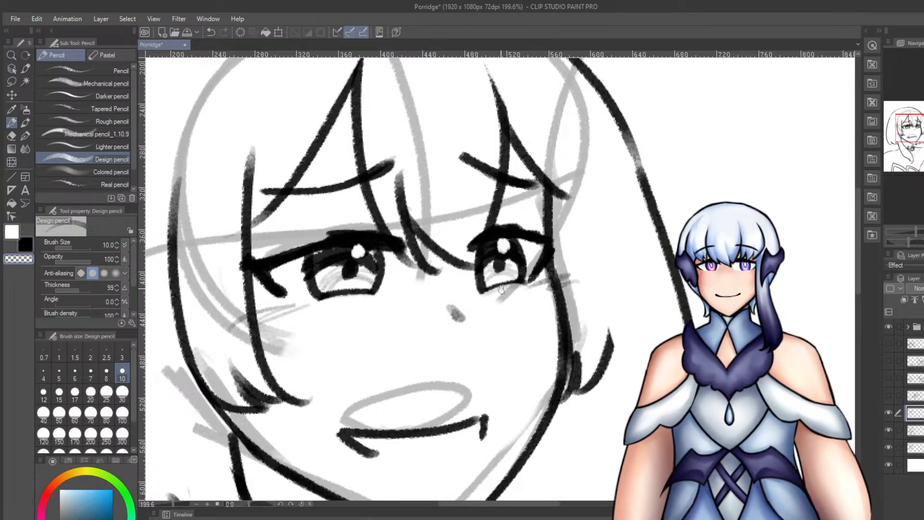
In black, draw the upper edge of a wing-shaped hair clip slanting down to a small hook at the left bangs.
key(ctrl+alt+0)
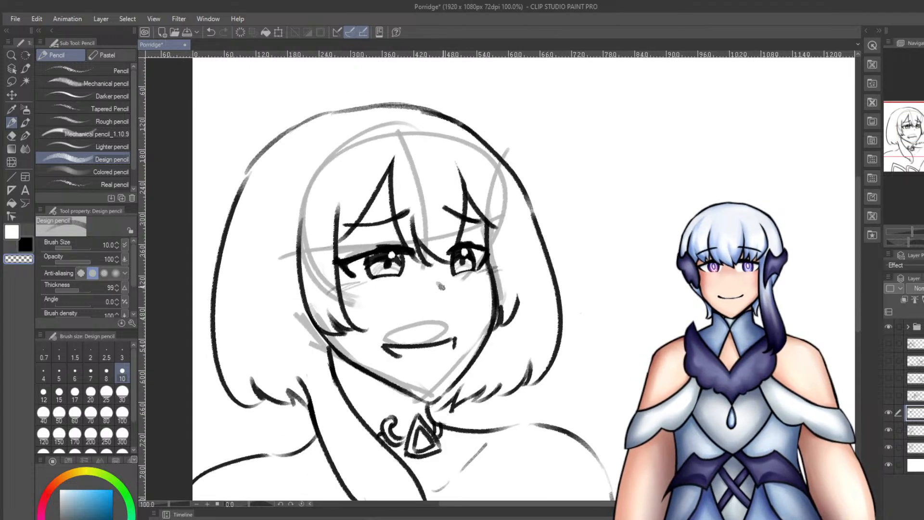
scroll(312, 236, down, 1)
scroll(312, 236, up, 3)
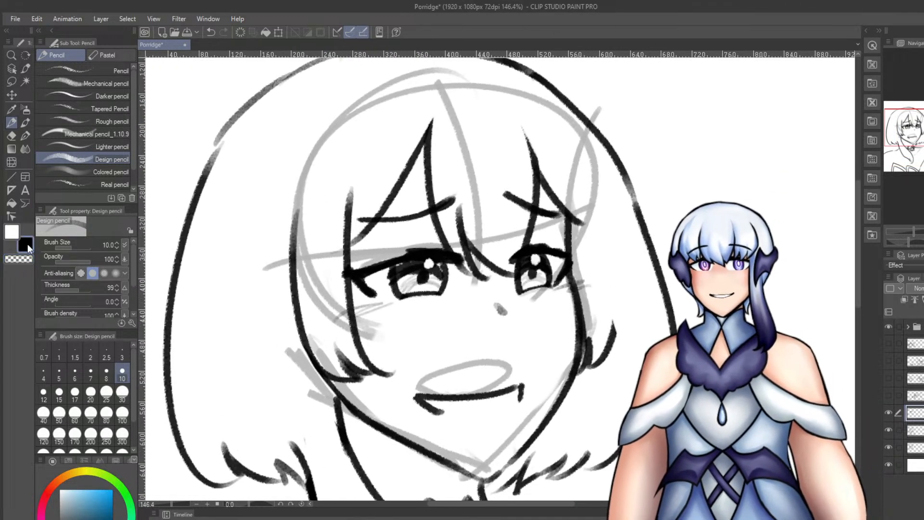
click(28, 244)
drag(309, 145, 386, 205)
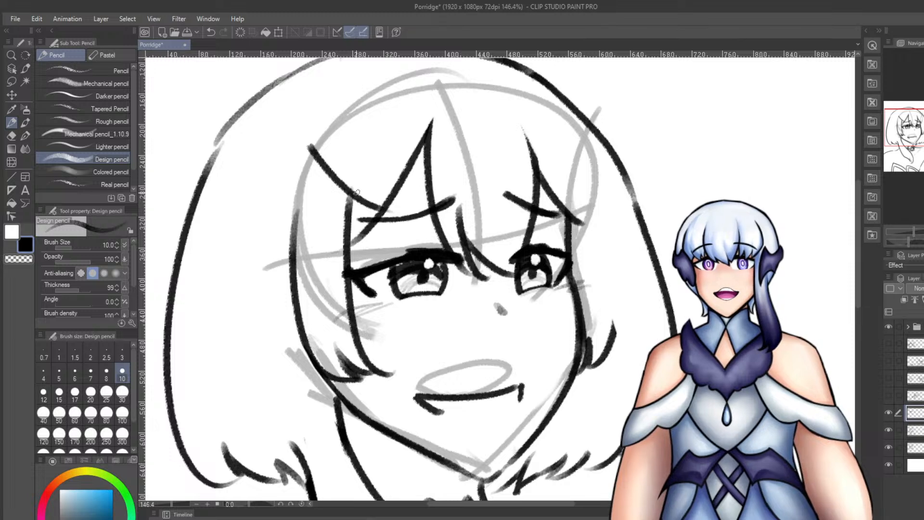
key(ctrl+z)
drag(317, 146, 381, 209)
key(ctrl+z)
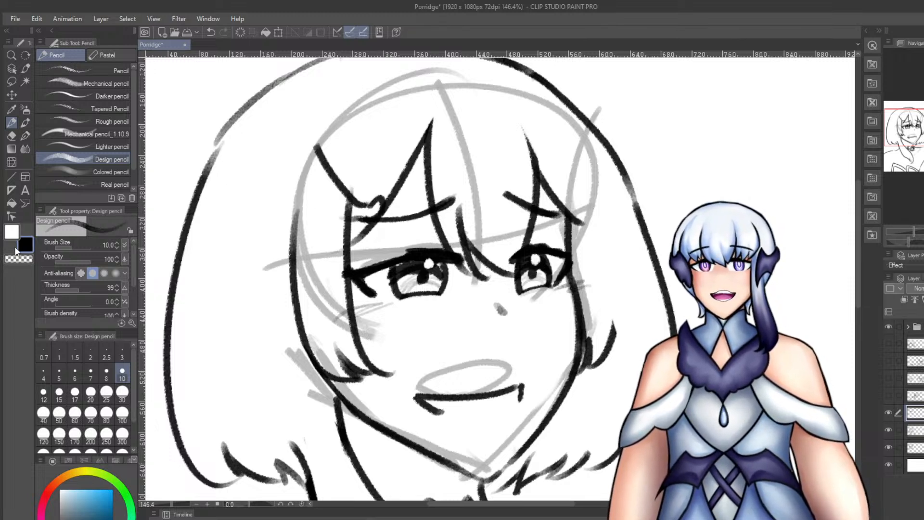
Draw the wing hair clip's layered feather tips and erase the bang lines that run beneath the clip.
click(19, 259)
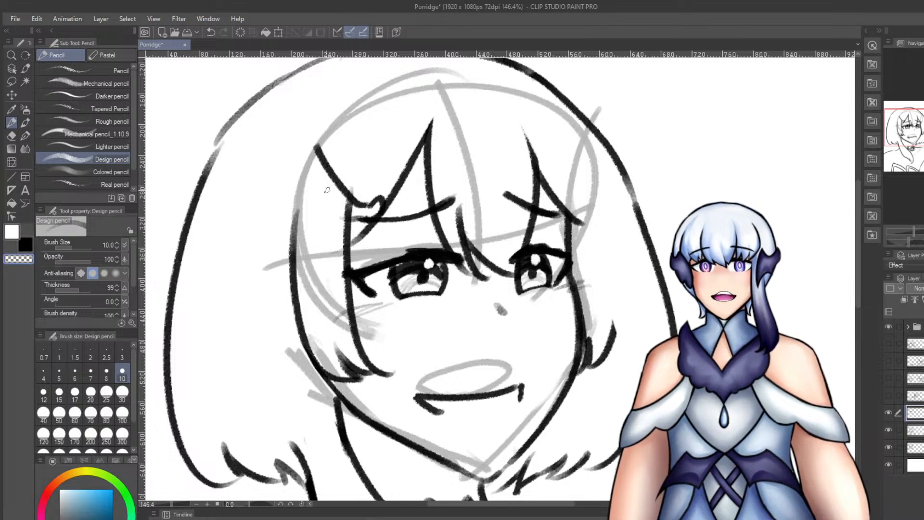
click(25, 244)
drag(312, 161, 317, 217)
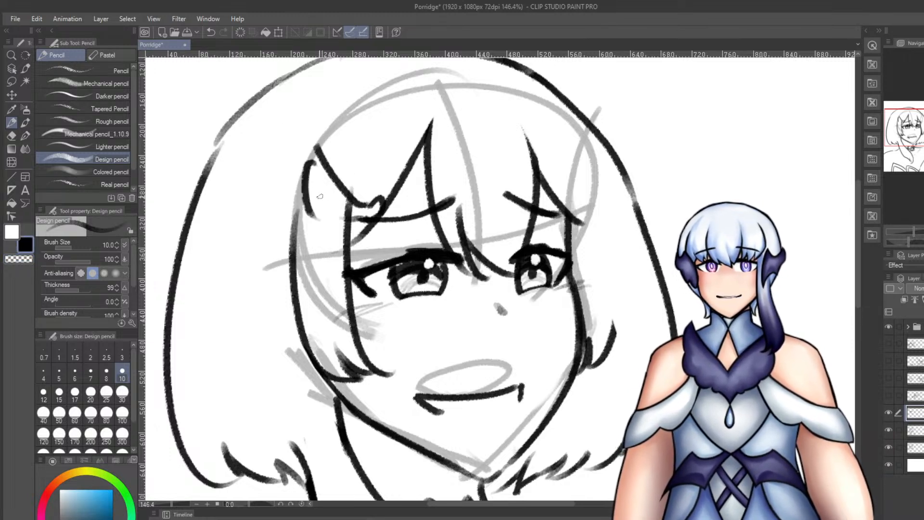
key(ctrl+z)
drag(315, 147, 320, 188)
mouse_move(305, 189)
mouse_down()
mouse_move(330, 212)
mouse_move(320, 239)
mouse_move(351, 237)
mouse_up()
key(ctrl+z)
key(ctrl+z)
key(ctrl+z)
key(e)
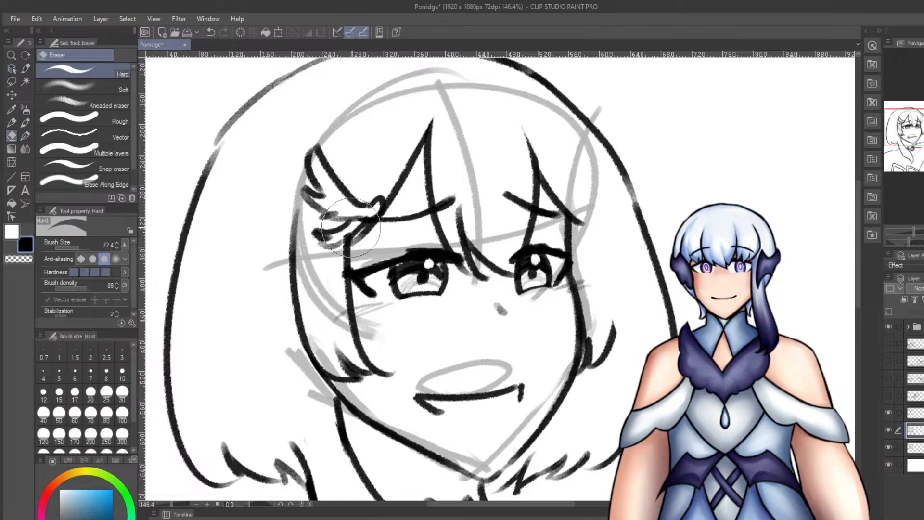
key(p)
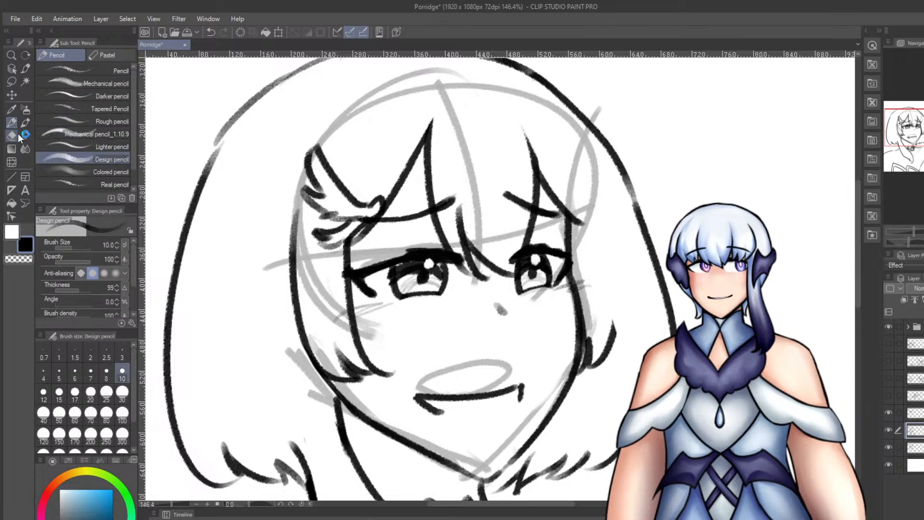
Hide the construction sketch layer and reinforce the left jawline down to the chin on the line-art layer.
click(889, 448)
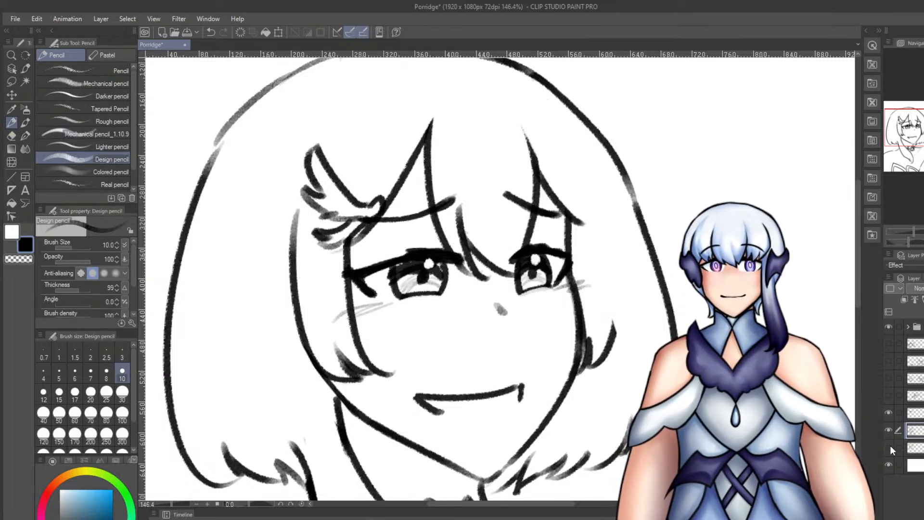
click(921, 417)
ctrl+shift+click(440, 454)
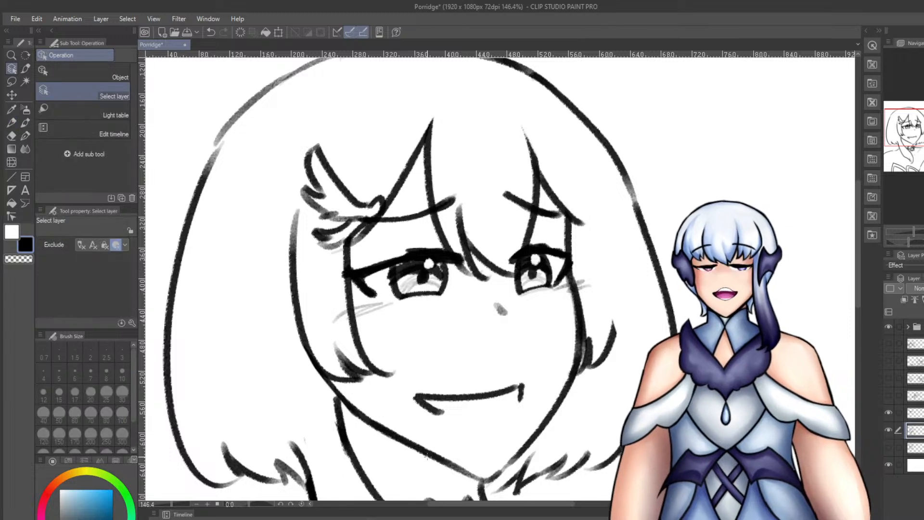
mouse_move(424, 446)
mouse_down()
mouse_move(503, 471)
mouse_move(473, 468)
mouse_move(495, 477)
mouse_up()
key(ctrl+z)
key(ctrl+z)
drag(441, 460, 489, 475)
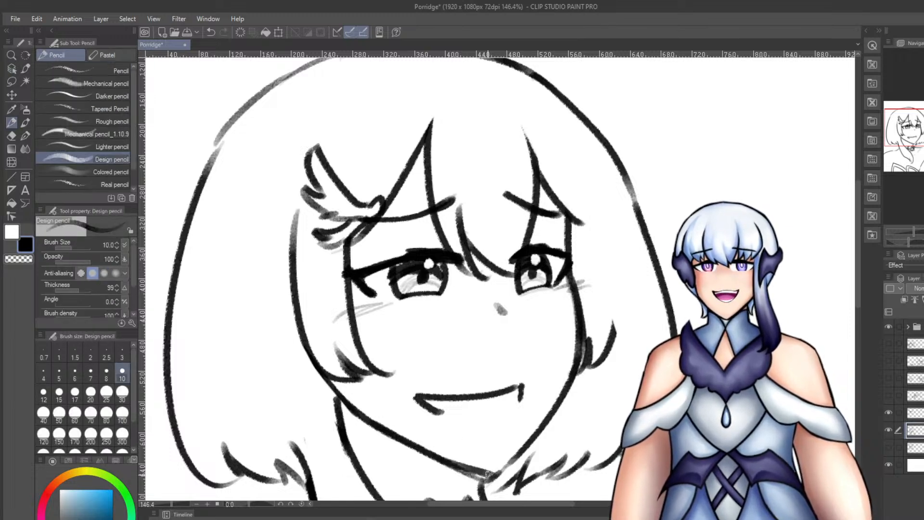
Undo the last jawline stroke and thin the left jawline between the side hair and the chin.
key(ctrl+z)
key(e)
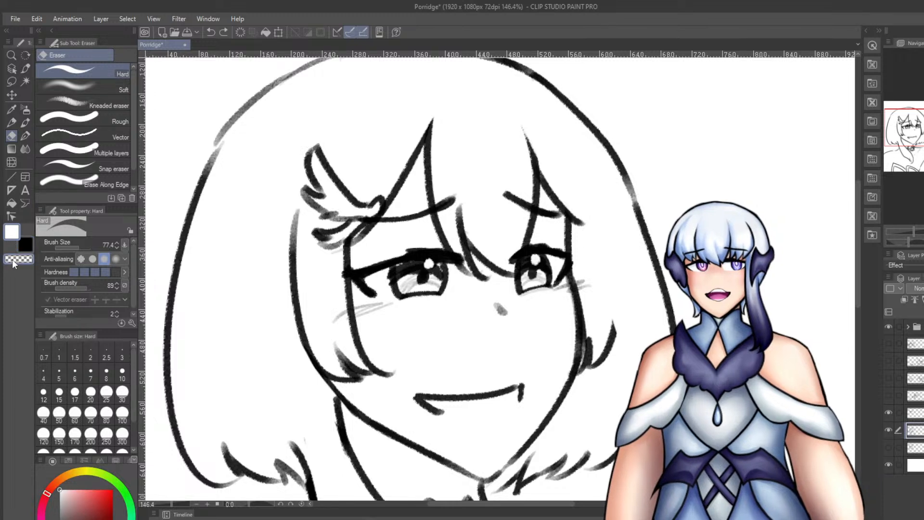
click(11, 122)
drag(364, 412, 451, 460)
key(ctrl+z)
mouse_move(375, 418)
mouse_down()
mouse_move(466, 470)
mouse_move(458, 465)
mouse_up()
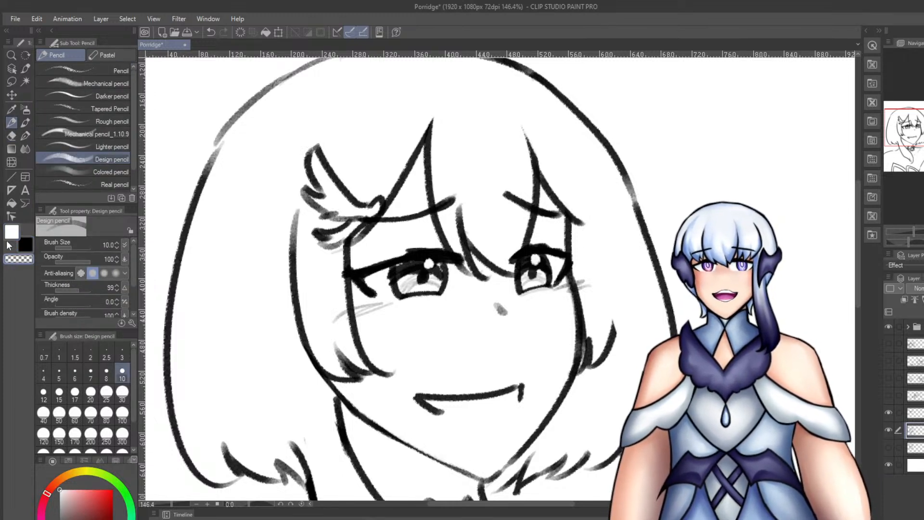
In black, redraw the left jawline as one clean, thick line running down to the chin.
click(25, 245)
drag(357, 415, 449, 467)
drag(381, 431, 476, 478)
drag(396, 441, 472, 478)
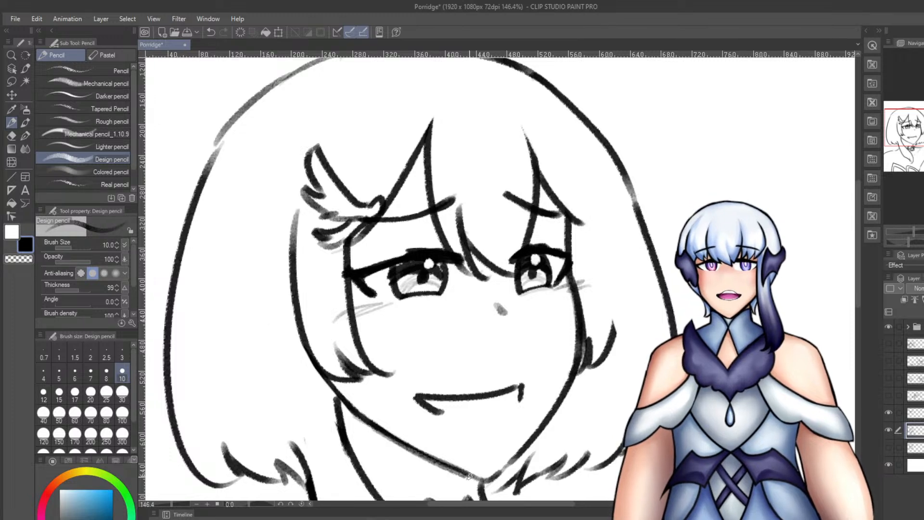
key(ctrl+z)
key(ctrl+z)
drag(418, 453, 479, 478)
drag(413, 451, 483, 477)
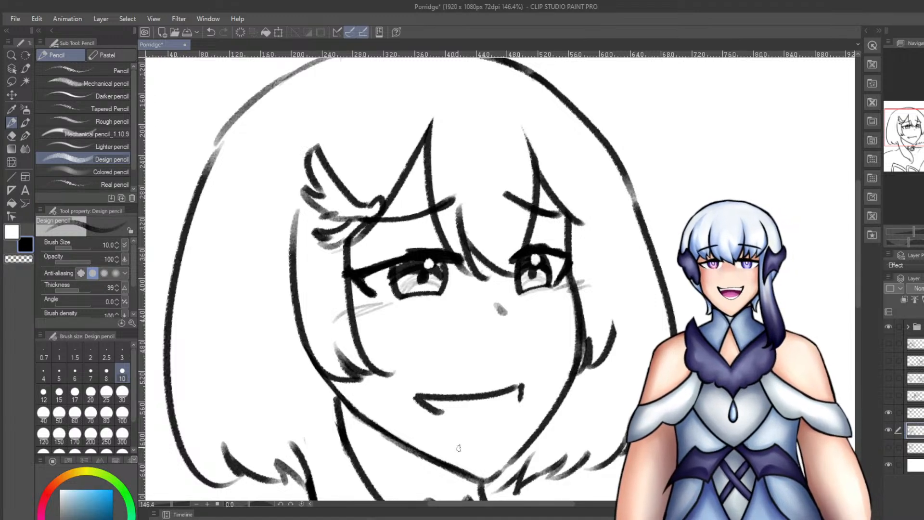
Add a small lash flick at the outer corner of the left eye and save the drawing.
scroll(416, 308, down, 3)
scroll(439, 289, up, 4)
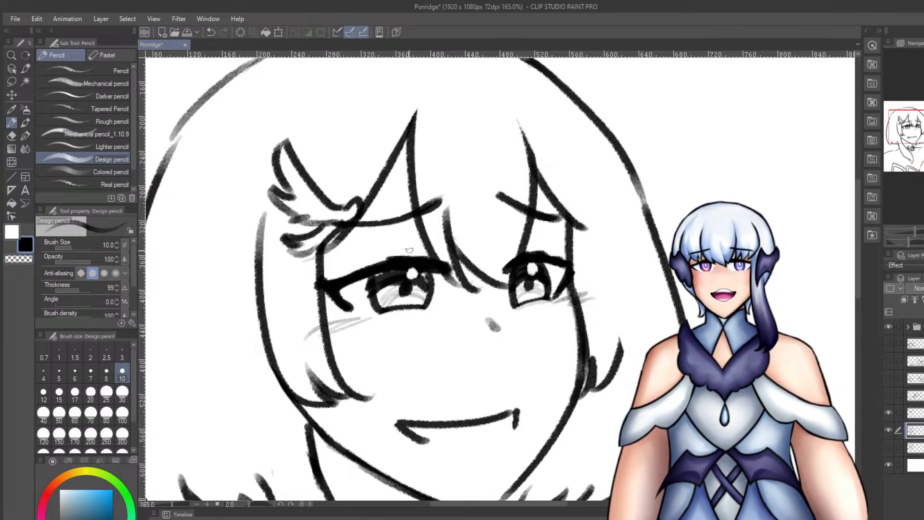
key(ctrl+z)
mouse_move(386, 255)
mouse_down()
mouse_move(344, 273)
mouse_move(383, 268)
mouse_move(361, 281)
mouse_move(339, 273)
mouse_up()
key(ctrl+z)
key(ctrl+z)
key(ctrl+z)
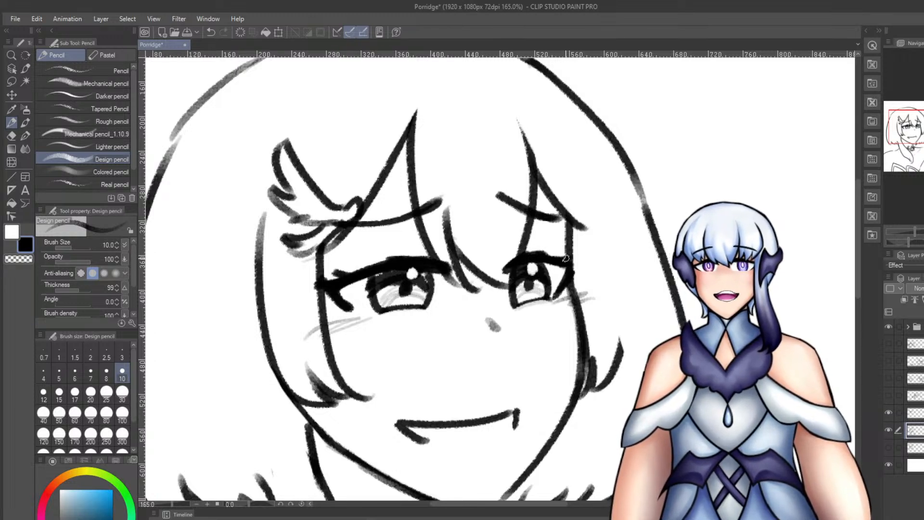
key(ctrl+s)
Erase the right side of the outer hair outline from the crown down to just above the hair tips.
scroll(512, 173, down, 3)
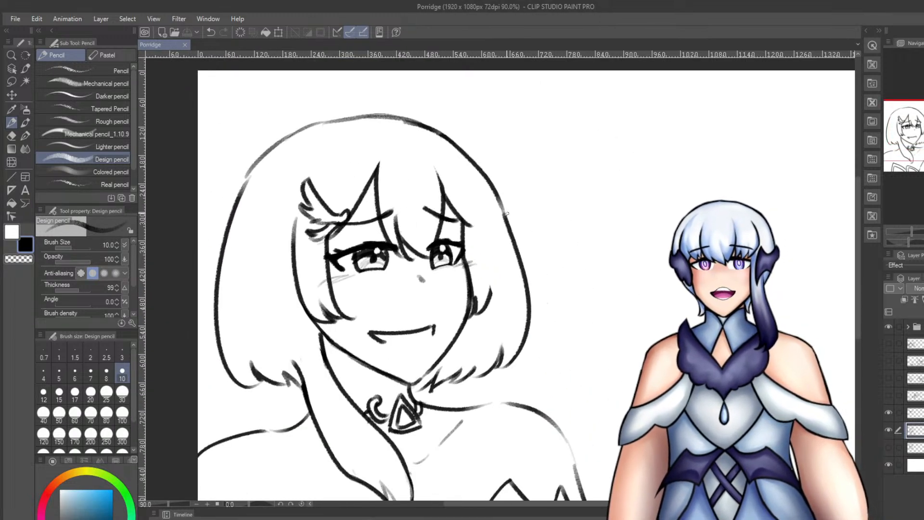
key(e)
mouse_move(529, 316)
mouse_down()
mouse_move(501, 237)
mouse_move(486, 149)
mouse_up()
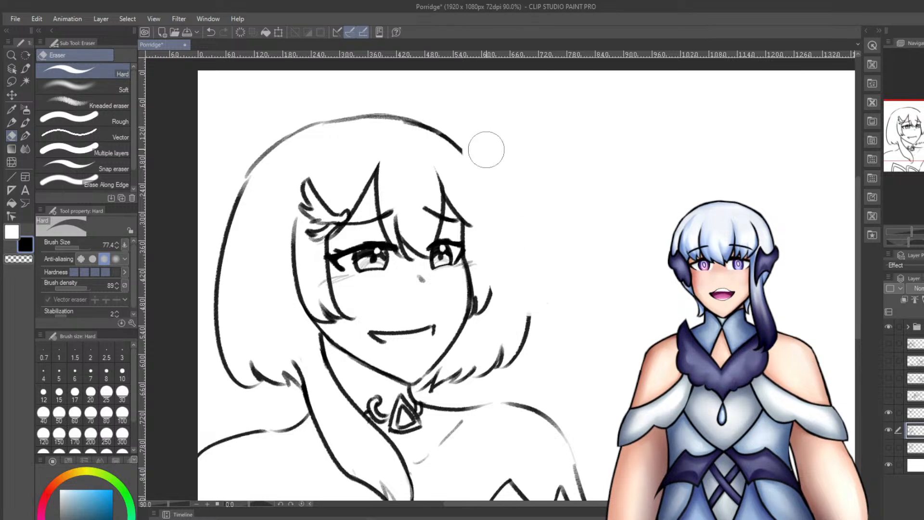
Redraw the right hair outline closer to the face, curving from the crown down to the hair tips.
key(p)
mouse_move(493, 221)
mouse_down()
mouse_move(463, 154)
mouse_move(499, 246)
mouse_up()
drag(479, 174, 510, 310)
key(ctrl+z)
key(ctrl+z)
mouse_move(495, 220)
mouse_down()
mouse_move(513, 344)
mouse_move(505, 356)
mouse_up()
key(ctrl+z)
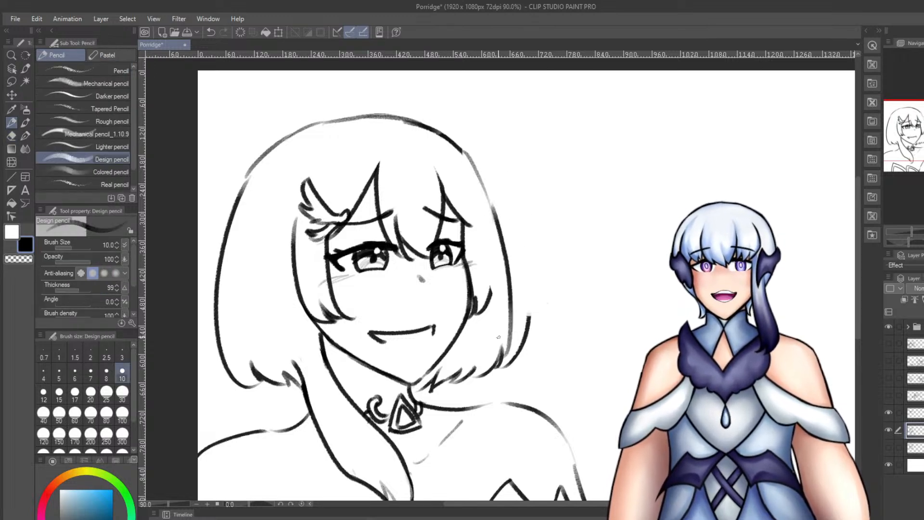
key(ctrl+z)
drag(495, 221, 506, 372)
key(ctrl+z)
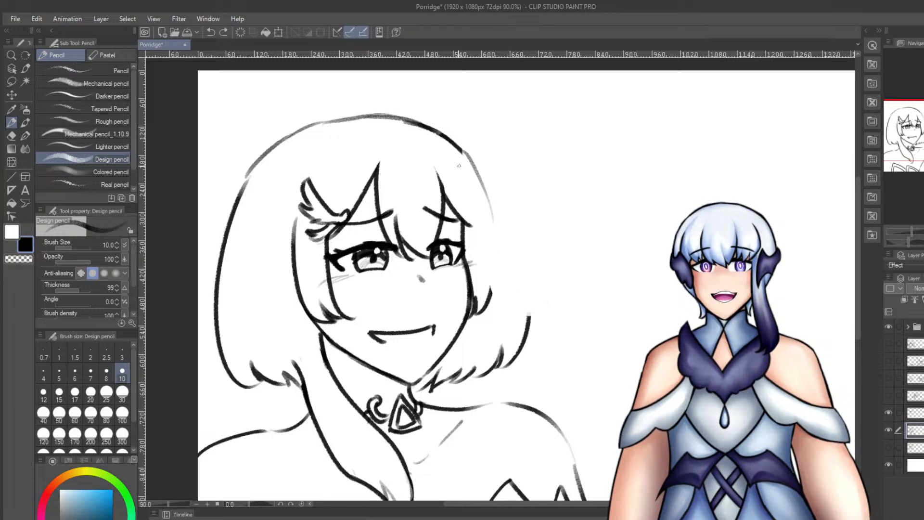
mouse_move(459, 143)
mouse_down()
mouse_move(485, 184)
mouse_move(511, 348)
mouse_up()
key(ctrl+z)
key(ctrl+z)
key(ctrl+z)
key(ctrl+z)
mouse_move(486, 196)
mouse_down()
mouse_move(508, 305)
mouse_move(501, 367)
mouse_up()
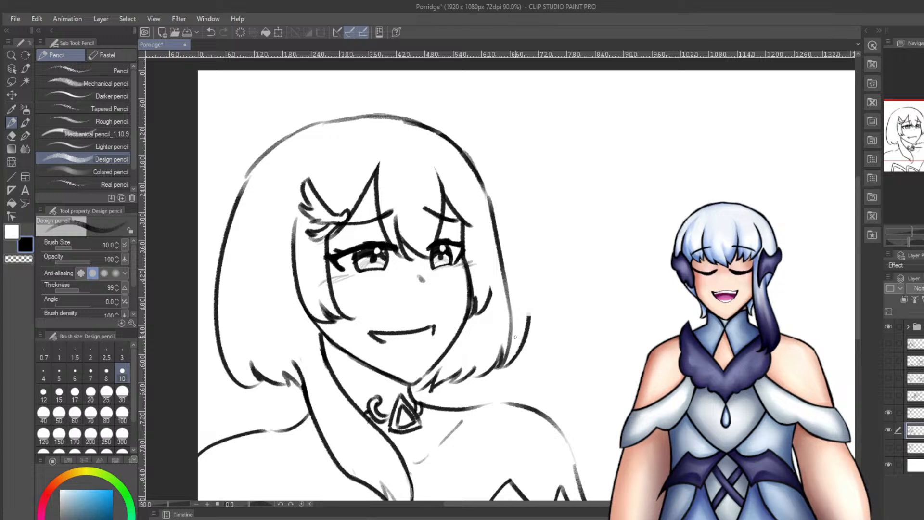
Erase the leftover piece of the old hair outline outside the new right edge.
key(e)
drag(540, 319, 515, 371)
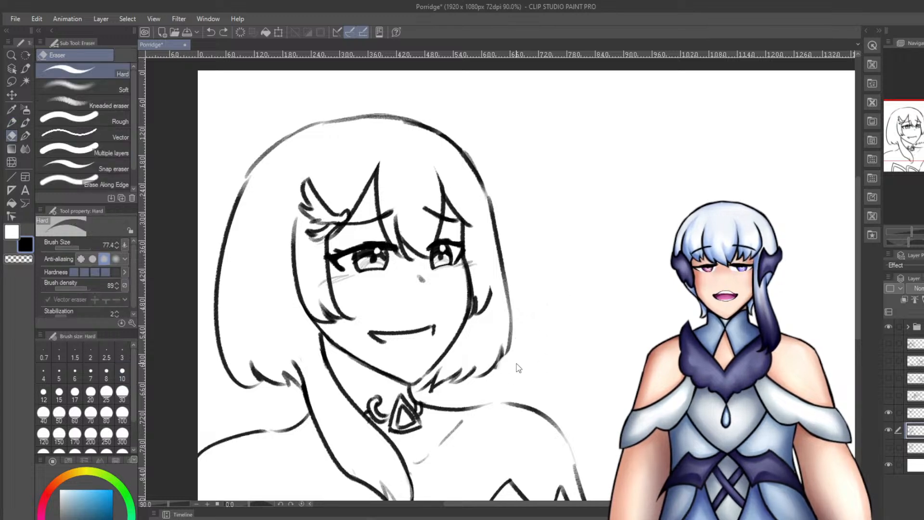
drag(532, 320, 542, 330)
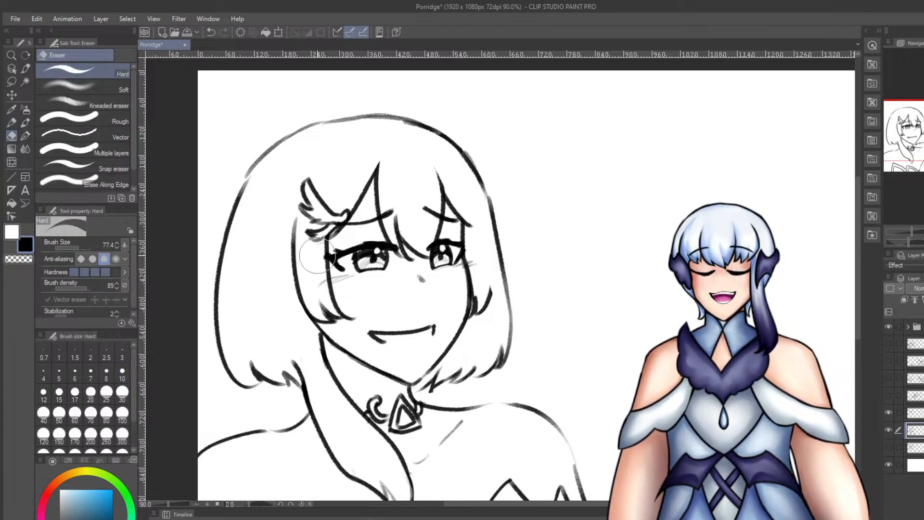
Close the gap in the upper left hair outline and draw the right side lock's outer line down to its tip.
key(p)
key(p)
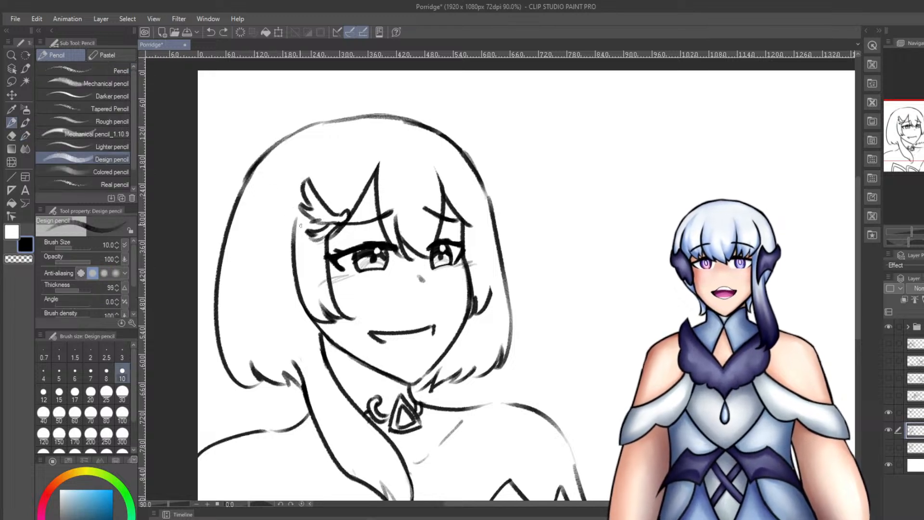
drag(476, 216, 492, 293)
key(ctrl+z)
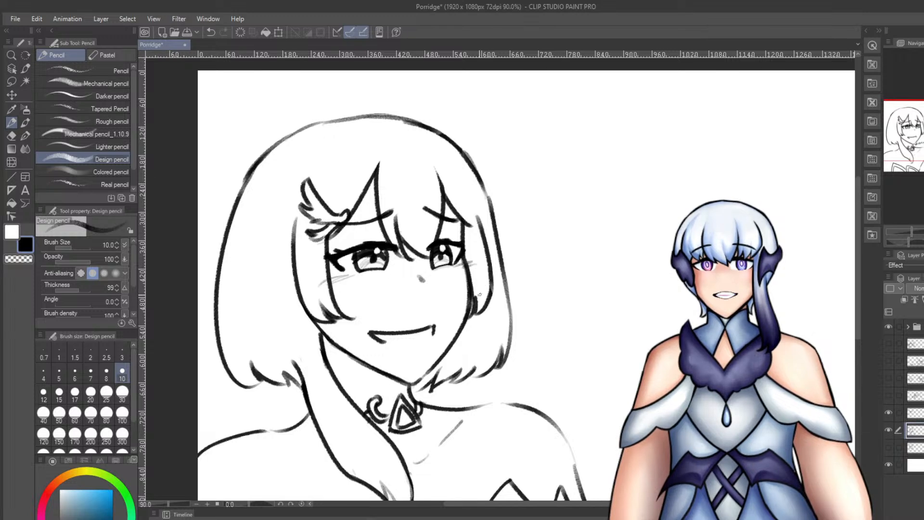
key(ctrl+z)
drag(477, 213, 492, 294)
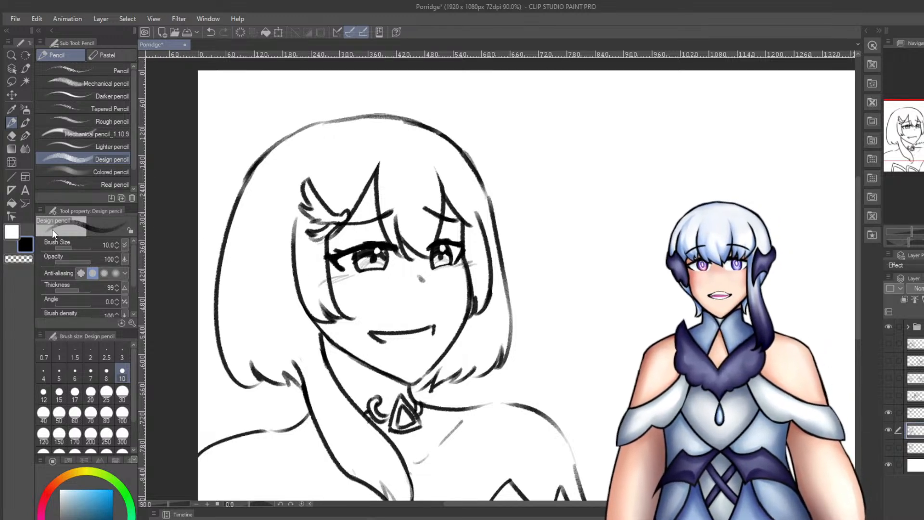
Hide the line-art layers, show the construction sketch layer and clear the old head guide from it.
scroll(37, 294, down, 1)
scroll(192, 259, down, 2)
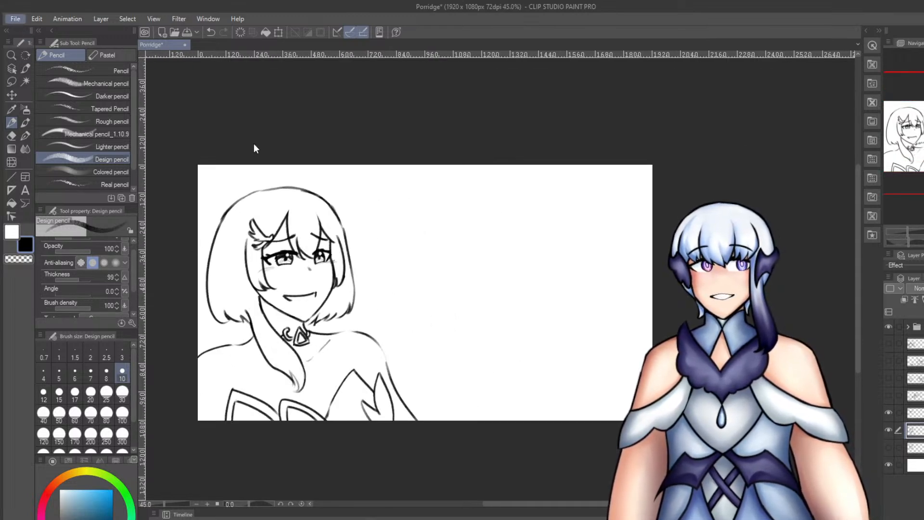
click(354, 232)
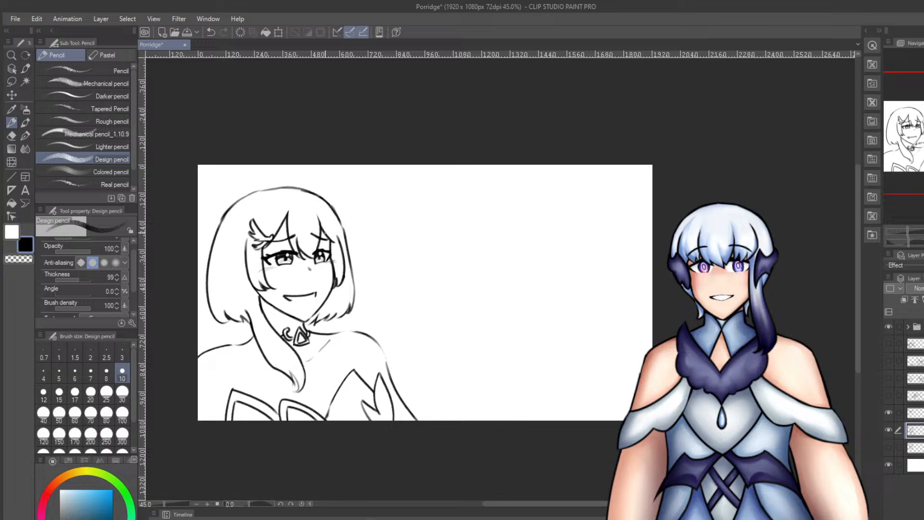
click(889, 428)
click(891, 416)
click(898, 446)
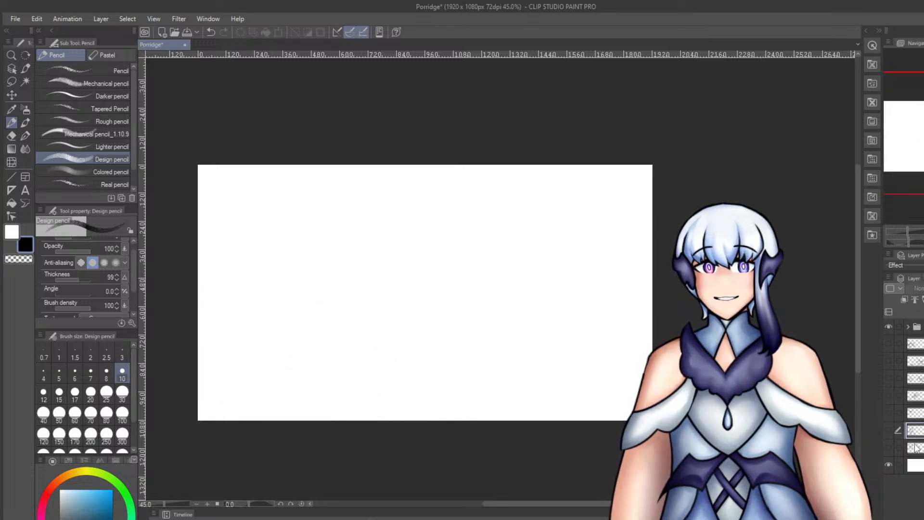
click(889, 446)
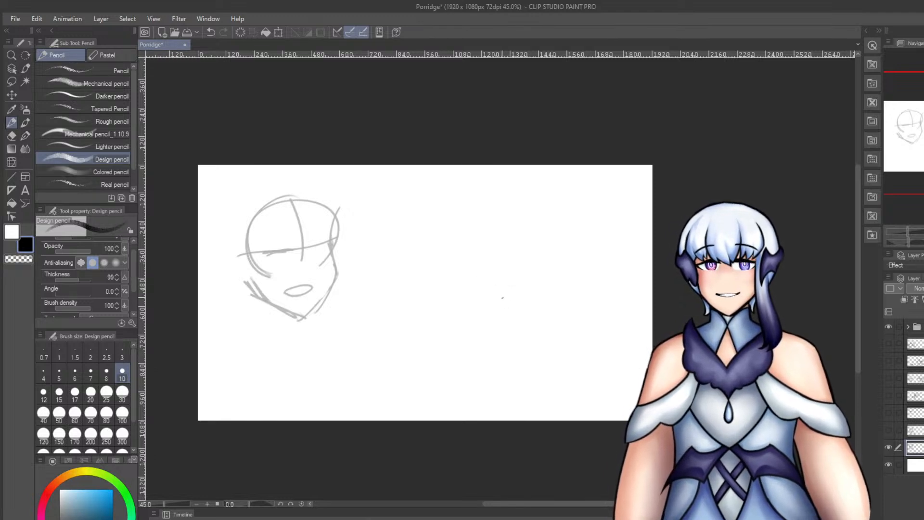
key(Delete)
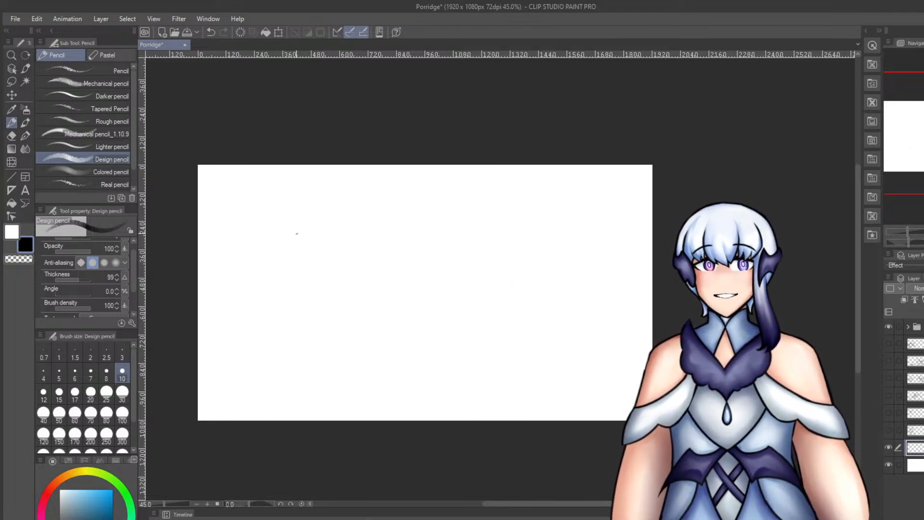
Sketch a round head circle in the upper left of the canvas with curved face guidelines.
mouse_move(282, 233)
mouse_down()
mouse_move(291, 239)
mouse_move(253, 241)
mouse_move(262, 256)
mouse_up()
key(ctrl+z)
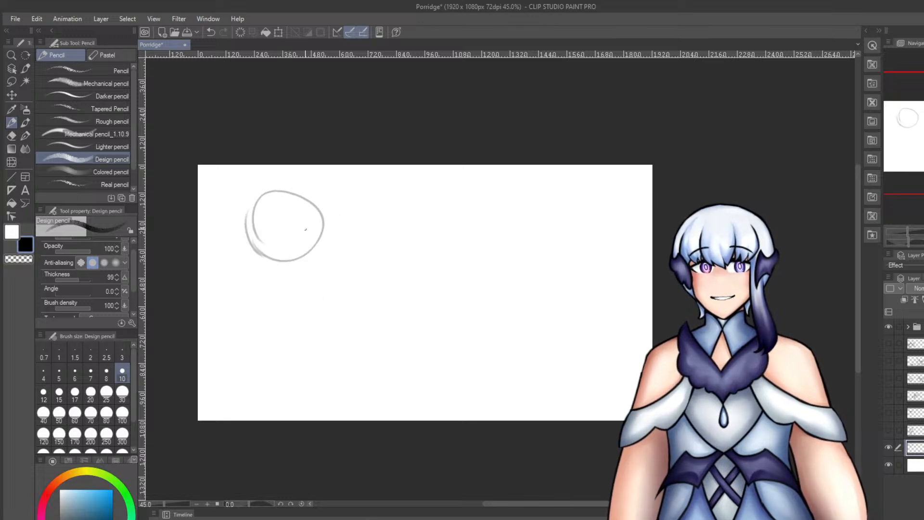
mouse_move(289, 193)
mouse_down()
mouse_move(297, 269)
mouse_move(324, 215)
mouse_up()
key(ctrl+z)
Sketch the cheek and angular jaw below the head circle, meeting at a pointed chin.
mouse_move(321, 249)
mouse_down()
mouse_move(315, 289)
mouse_move(305, 304)
mouse_move(306, 290)
mouse_move(300, 295)
mouse_up()
key(ctrl+z)
drag(313, 285, 294, 304)
drag(250, 268, 297, 300)
key(ctrl+z)
drag(251, 269, 297, 298)
key(ctrl+z)
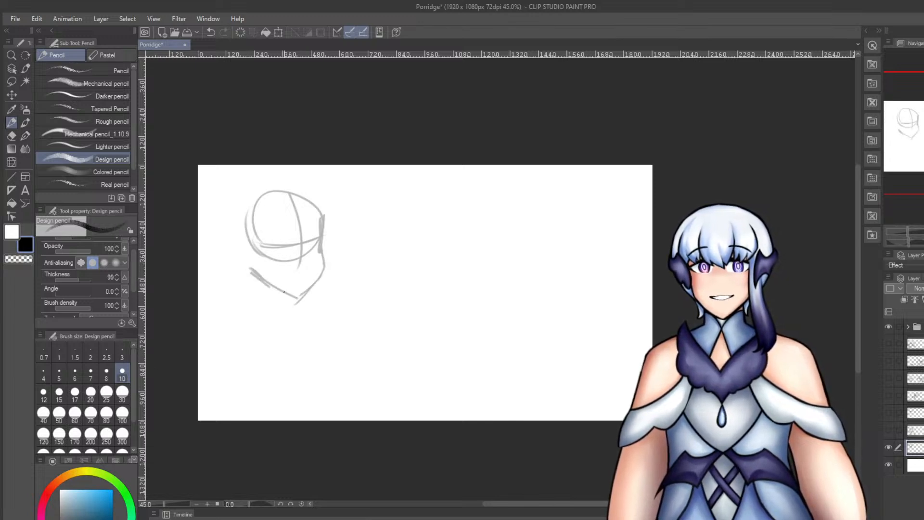
key(ctrl+z)
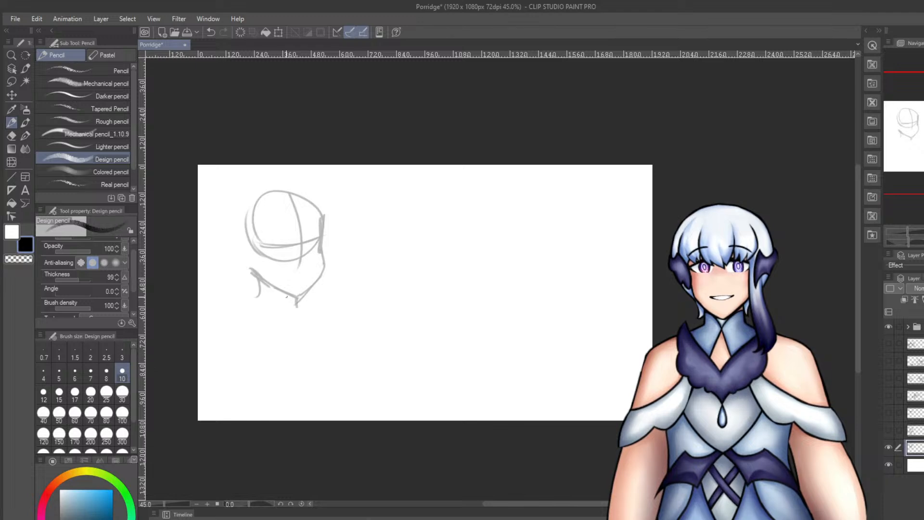
Sketch the shoulders and an arm stretched out across the canvas, ending in a blocky hand.
mouse_move(338, 292)
mouse_down()
mouse_move(392, 315)
mouse_move(434, 313)
mouse_up()
key(ctrl+z)
mouse_move(347, 293)
mouse_down()
mouse_move(413, 331)
mouse_move(458, 335)
mouse_move(438, 350)
mouse_move(440, 337)
mouse_move(495, 352)
mouse_up()
key(ctrl+z)
key(ctrl+z)
drag(437, 331, 506, 357)
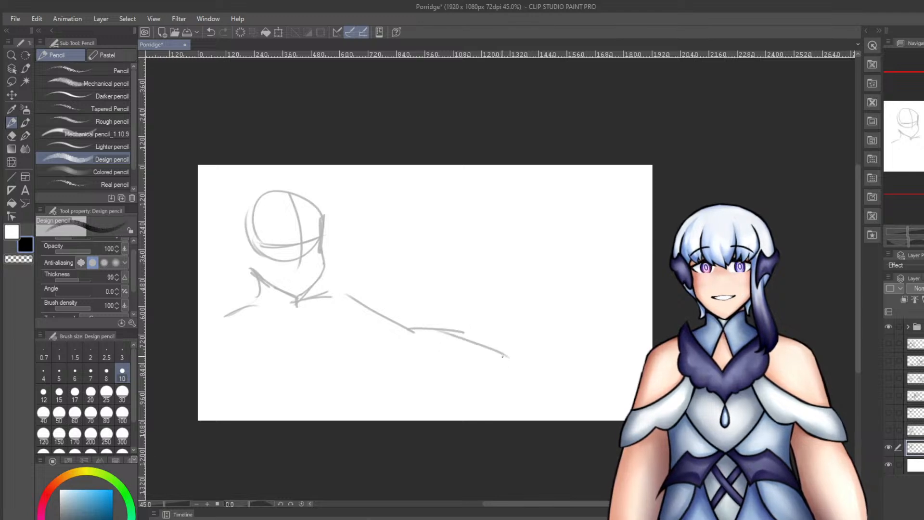
mouse_move(332, 350)
mouse_down()
mouse_move(422, 378)
mouse_move(494, 371)
mouse_move(493, 362)
mouse_up()
key(ctrl+z)
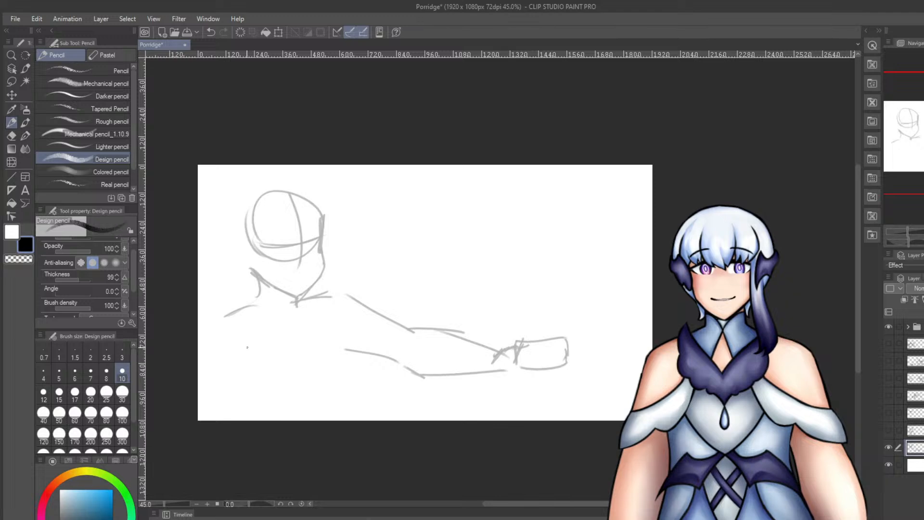
Sketch the other arm bent at the elbow, with its forearm and hand rising in front of the torso.
mouse_move(231, 311)
mouse_down()
mouse_move(198, 333)
mouse_move(235, 410)
mouse_move(314, 385)
mouse_up()
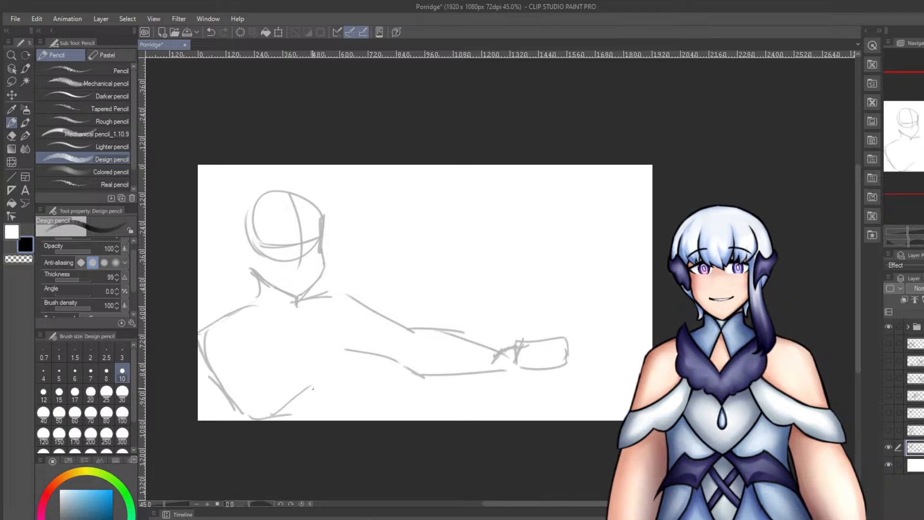
key(ctrl+z)
drag(291, 419, 334, 368)
Sketch a cup with an oval rim in front of the chest and rough fingers gripping its sides.
mouse_move(336, 377)
mouse_down()
mouse_move(343, 388)
mouse_move(270, 383)
mouse_move(269, 360)
mouse_up()
key(ctrl+z)
mouse_move(321, 335)
mouse_down()
mouse_move(256, 344)
mouse_move(318, 330)
mouse_move(300, 345)
mouse_move(322, 347)
mouse_up()
key(ctrl+z)
key(ctrl+z)
key(ctrl+z)
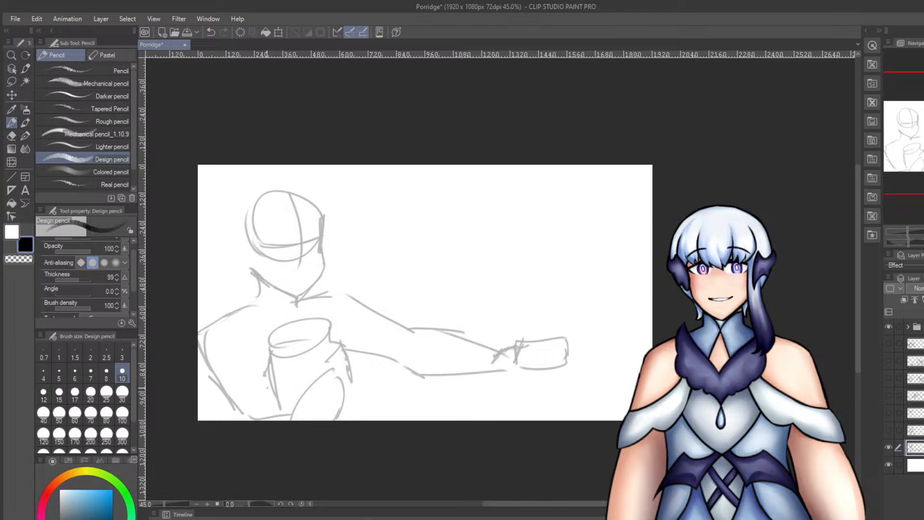
drag(265, 379, 260, 399)
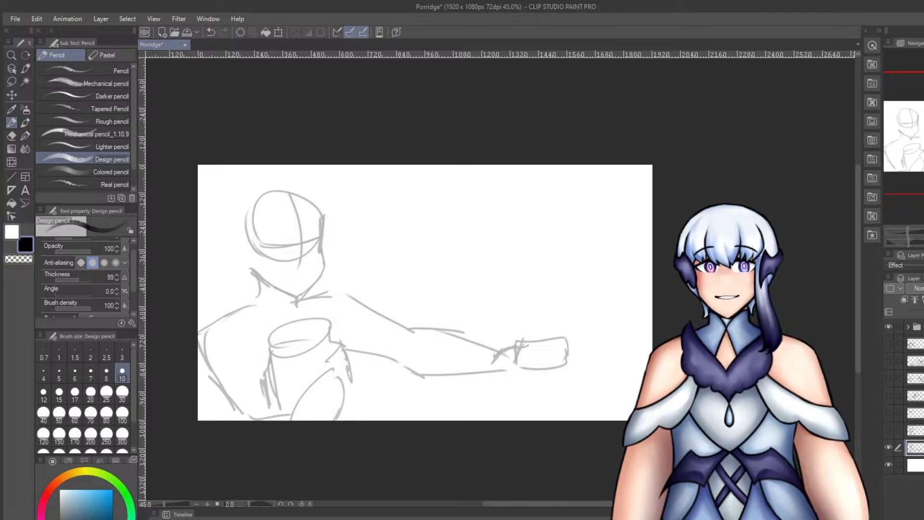
On a new layer above the construction sketch, draw the left jawline down to the chin in black.
scroll(279, 264, up, 5)
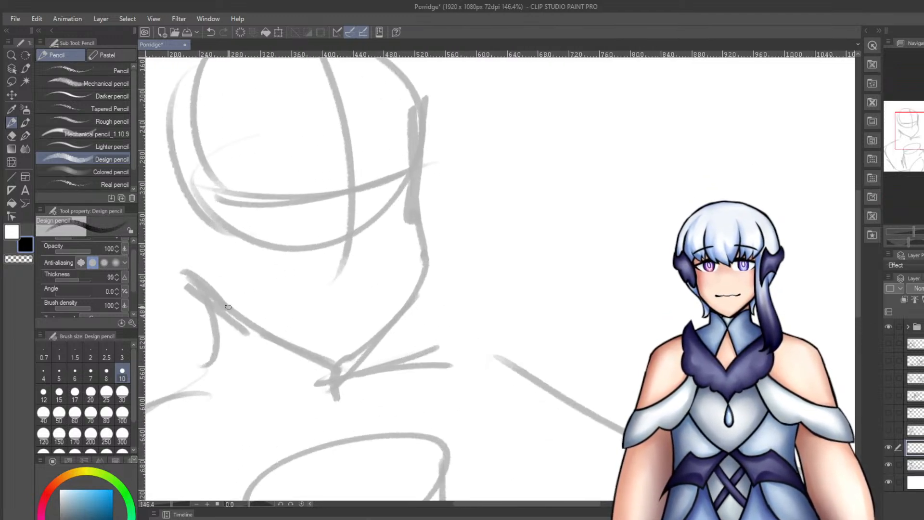
mouse_move(211, 289)
mouse_down()
mouse_move(243, 322)
mouse_move(345, 368)
mouse_up()
key(ctrl+z)
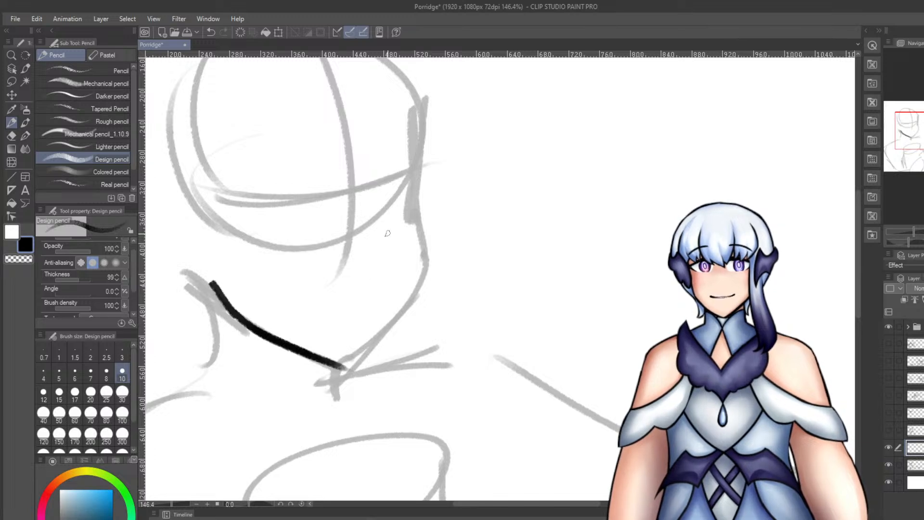
Draw the right face contour in black from the temple past the eye socket and cheek to the chin.
mouse_move(428, 121)
mouse_down()
mouse_move(419, 197)
mouse_move(428, 253)
mouse_up()
key(ctrl+z)
key(ctrl+y)
drag(421, 190, 433, 237)
drag(432, 241, 391, 332)
key(ctrl+z)
drag(416, 284, 353, 369)
key(ctrl+z)
mouse_move(411, 304)
mouse_down()
mouse_move(367, 362)
mouse_move(346, 370)
mouse_up()
key(ctrl+z)
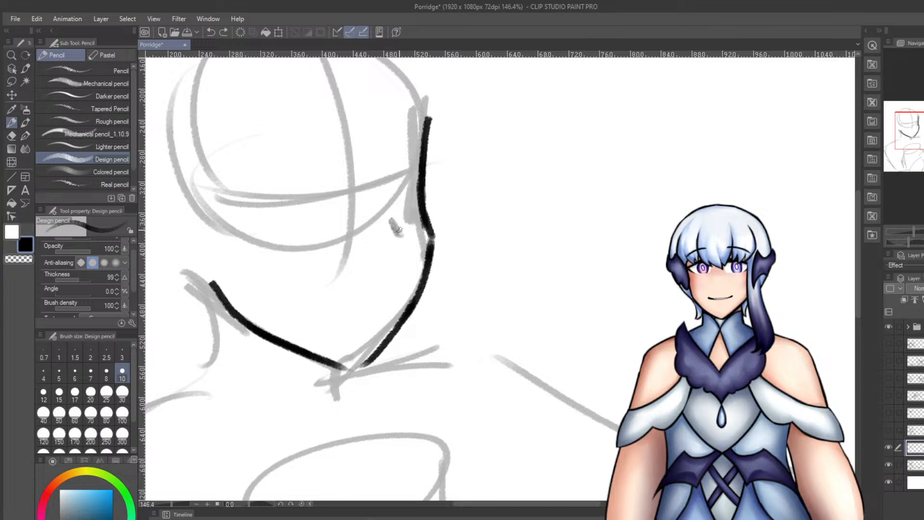
Draw the left eye's thick upper lash line with a flicked outer corner and an arched eyebrow above it.
drag(286, 194, 301, 183)
key(ctrl+z)
mouse_move(301, 206)
mouse_down()
mouse_move(343, 186)
mouse_move(376, 194)
mouse_move(339, 191)
mouse_up()
drag(290, 163, 367, 144)
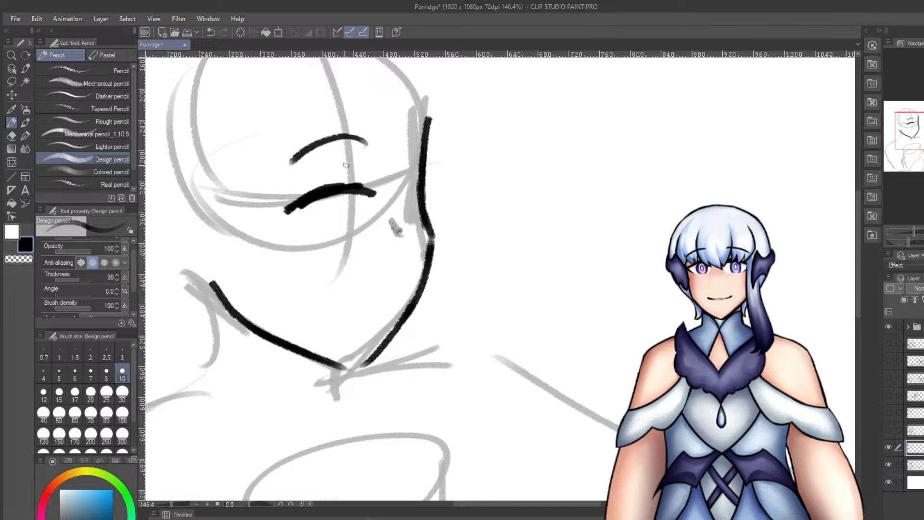
mouse_move(282, 211)
mouse_down()
mouse_move(303, 230)
mouse_move(294, 208)
mouse_up()
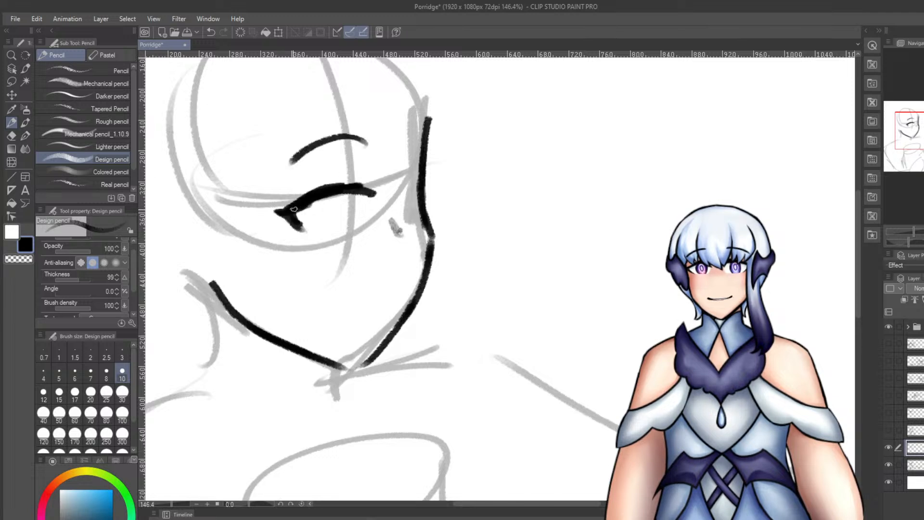
Draw a small curved mouth between the nose and the chin.
drag(339, 308, 377, 313)
key(ctrl+z)
key(ctrl+z)
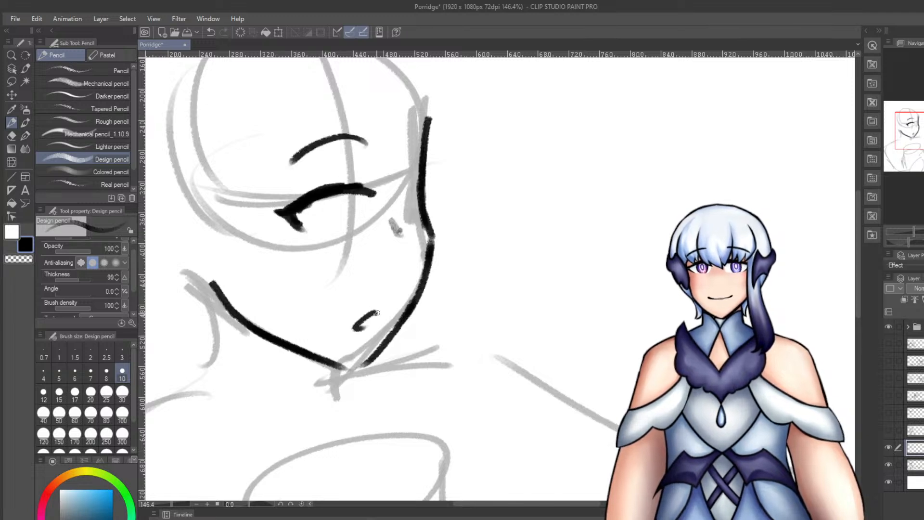
Draw the left eye's iris as two short curves hanging below the upper lash line.
drag(342, 198, 355, 225)
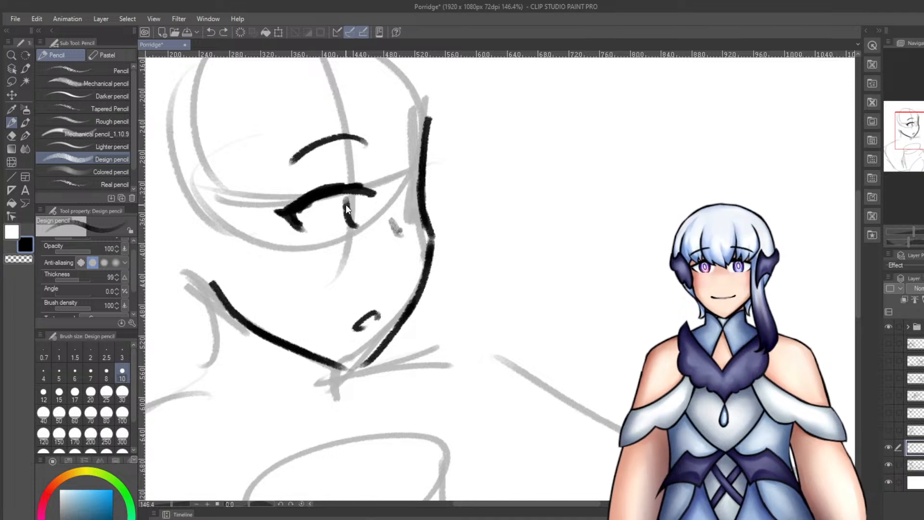
key(ctrl+z)
mouse_move(332, 196)
mouse_down()
mouse_move(374, 201)
mouse_move(305, 207)
mouse_move(368, 196)
mouse_move(349, 226)
mouse_up()
key(ctrl+z)
key(ctrl+z)
key(ctrl+z)
drag(366, 200, 363, 218)
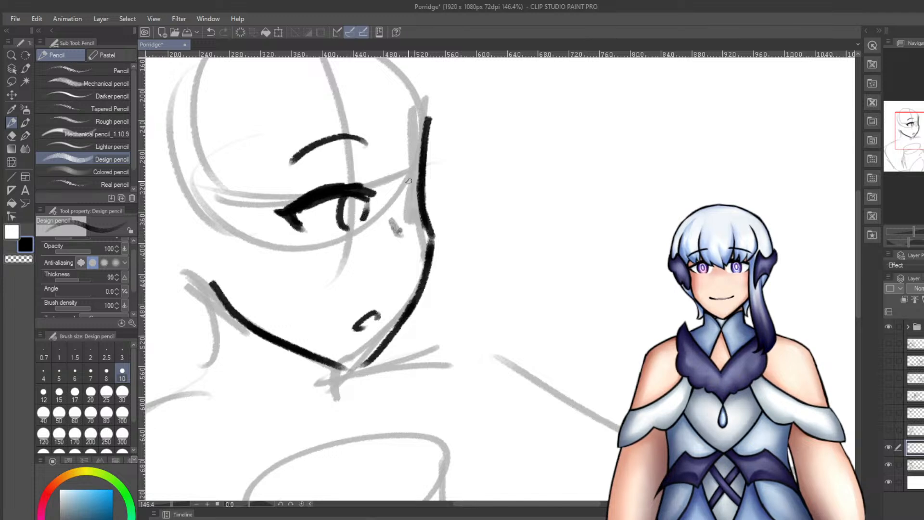
Draw the right eye's short lash line and dark iris against the edge of the face contour.
drag(404, 157, 418, 214)
key(ctrl+z)
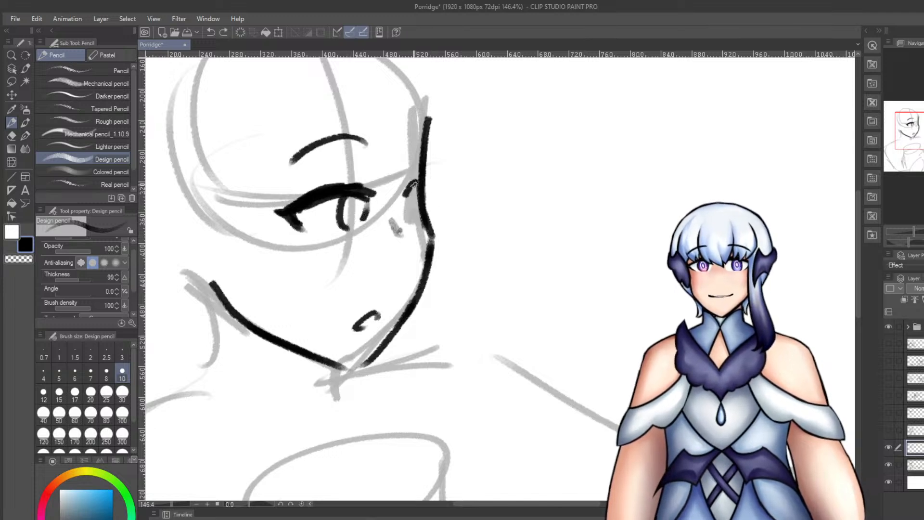
drag(416, 187, 419, 212)
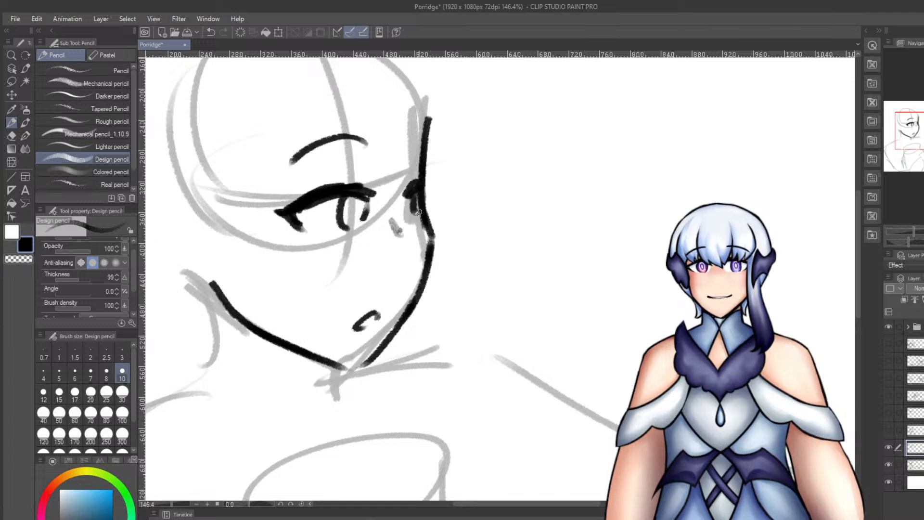
drag(389, 124, 418, 175)
key(ctrl+z)
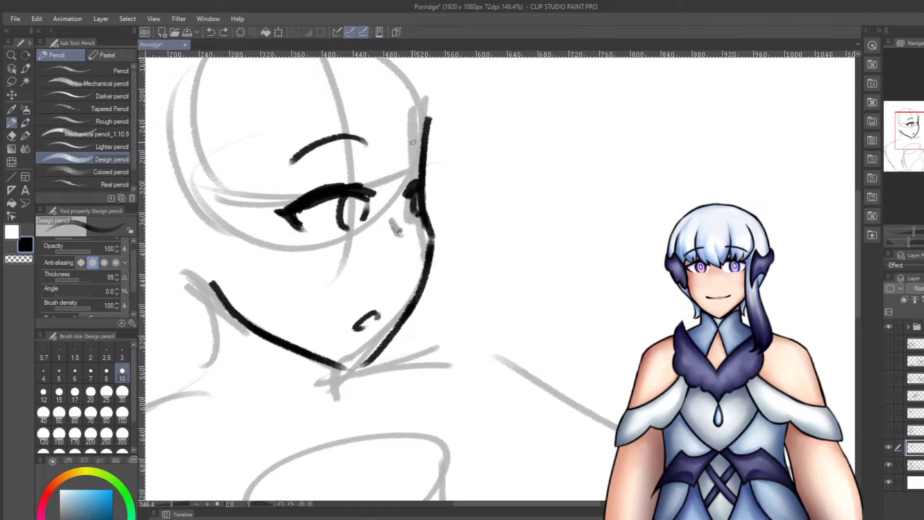
Draw a central fringe strand from the top of the head to the left eye, with a short strand curving toward the right eye.
drag(858, 291, 857, 286)
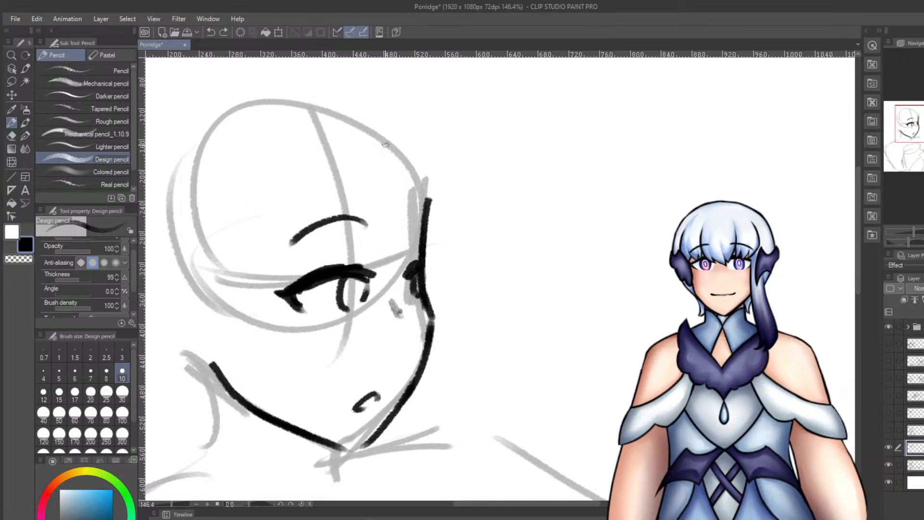
key(ctrl+z)
drag(356, 114, 373, 282)
drag(360, 210, 374, 269)
key(ctrl+z)
key(ctrl+z)
drag(350, 115, 375, 272)
drag(367, 234, 409, 272)
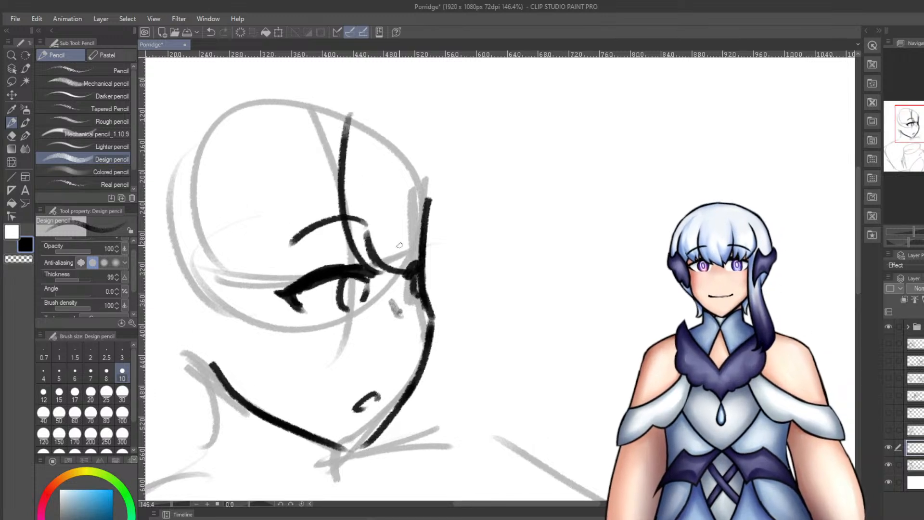
Draw a thin fringe strand down the forehead to the right eye's lash line.
drag(377, 181, 411, 272)
key(ctrl+z)
drag(402, 128, 414, 268)
key(ctrl+z)
drag(389, 179, 410, 267)
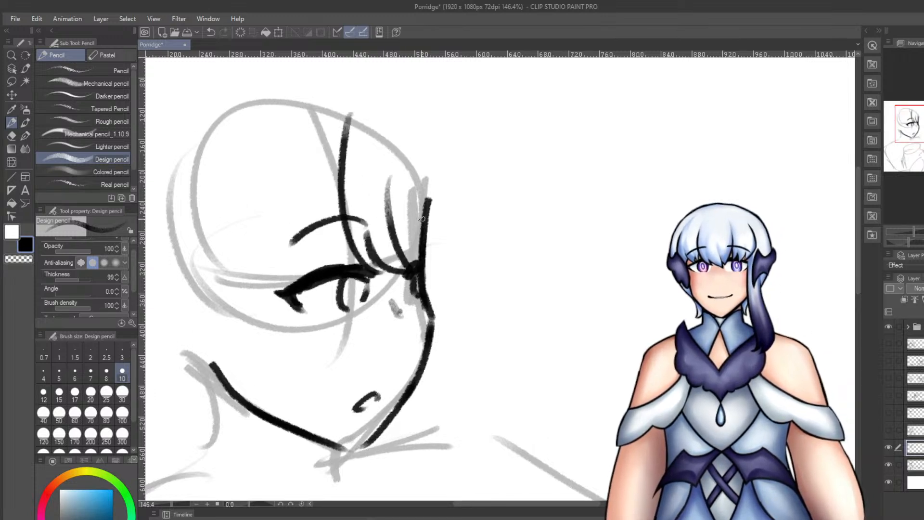
Erase the face contour above the right eye and draw an outer fringe strand curving from the upper forehead down to that eye.
key(e)
drag(438, 182, 444, 233)
key(p)
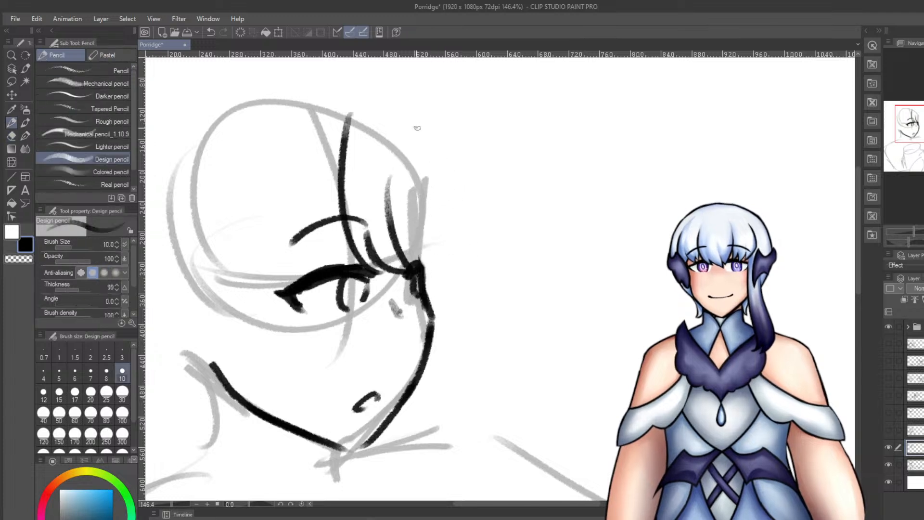
drag(413, 127, 423, 270)
key(ctrl+z)
key(ctrl+z)
Try a long side lock well outside the right cheek, curving inward at chin height.
mouse_move(466, 194)
mouse_down()
mouse_move(481, 320)
mouse_move(474, 294)
mouse_move(455, 424)
mouse_up()
key(ctrl+z)
key(ctrl+z)
drag(446, 224, 438, 460)
key(ctrl+z)
drag(458, 202, 439, 452)
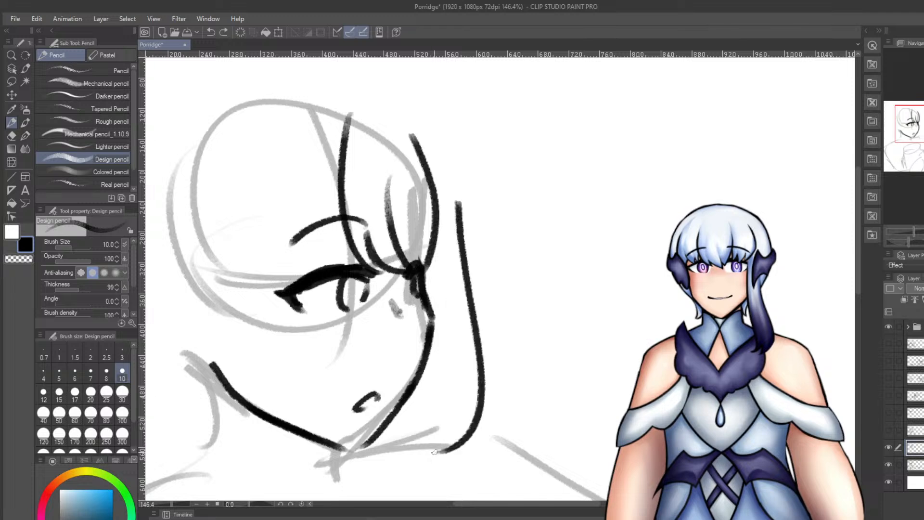
Try short inner strands between the right cheek and the long side lock to form its tip.
drag(426, 372, 418, 466)
mouse_move(423, 460)
mouse_down()
mouse_move(446, 440)
mouse_move(461, 447)
mouse_up()
key(ctrl+z)
key(ctrl+z)
key(ctrl+z)
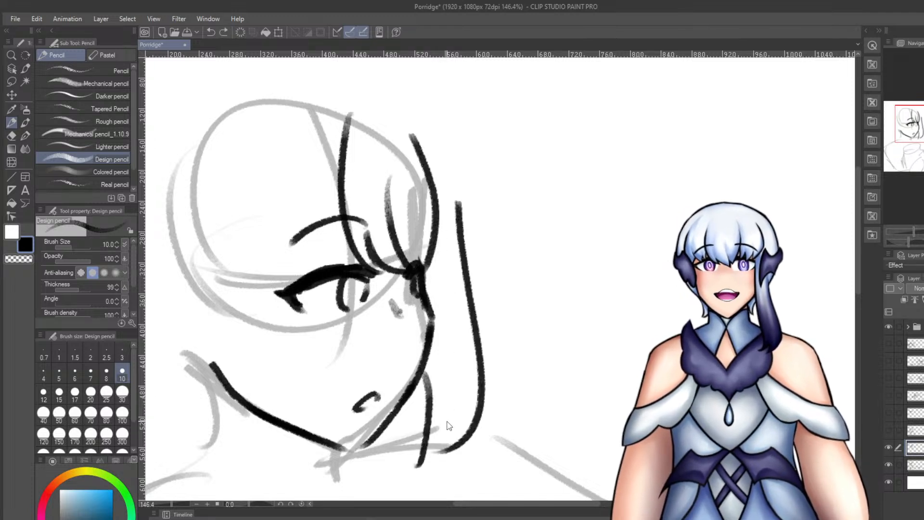
drag(439, 384, 420, 463)
key(ctrl+z)
mouse_move(442, 370)
mouse_down()
mouse_move(425, 467)
mouse_move(418, 459)
mouse_up()
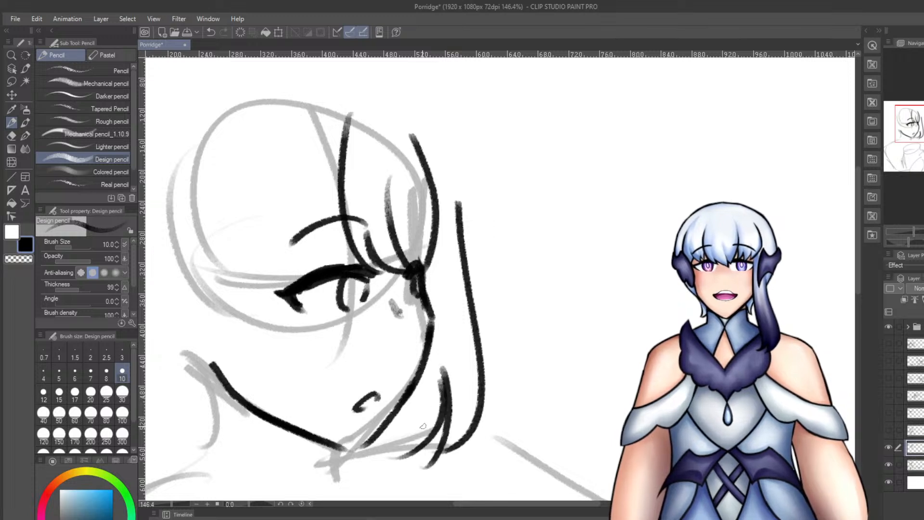
key(ctrl+z)
key(ctrl+z)
key(ctrl+z)
Draw the right side lock closer to the face, from forehead height down to a pointed tip beside the chin.
mouse_move(468, 152)
mouse_down()
mouse_move(479, 426)
mouse_move(426, 465)
mouse_move(456, 189)
mouse_move(409, 444)
mouse_up()
key(ctrl+z)
key(ctrl+z)
mouse_move(443, 388)
mouse_down()
mouse_move(419, 436)
mouse_move(434, 423)
mouse_move(410, 445)
mouse_up()
key(ctrl+z)
mouse_move(424, 424)
mouse_down()
mouse_move(410, 445)
mouse_move(356, 440)
mouse_up()
key(ctrl+z)
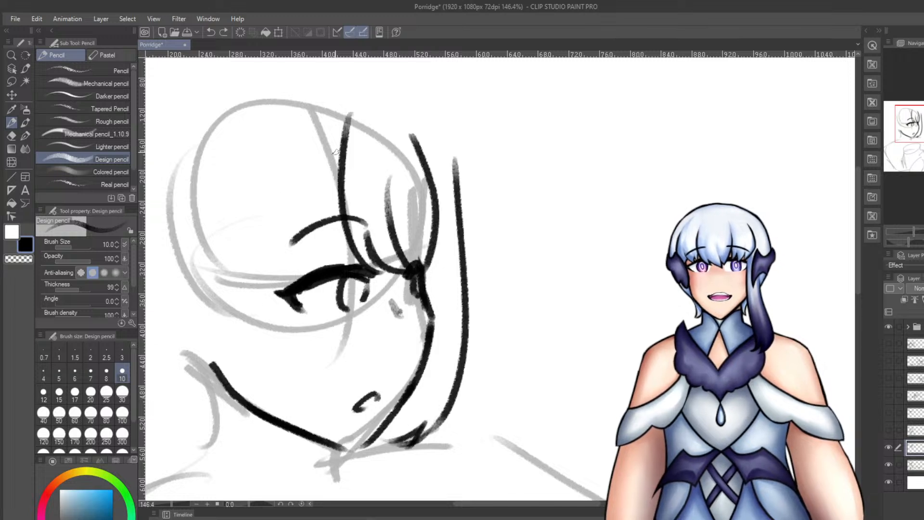
Draw a fringe strand sweeping from the central strand down across the left eyebrow.
drag(336, 152, 253, 254)
key(ctrl+z)
drag(340, 177, 260, 267)
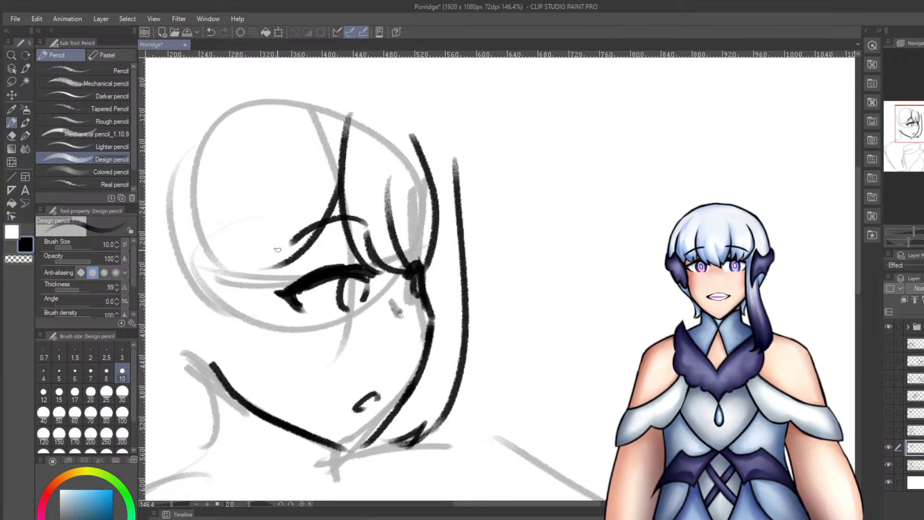
key(ctrl+z)
drag(339, 172, 255, 265)
Erase the upper end of the central fringe strand using transparent colour, and switch back to black.
click(25, 258)
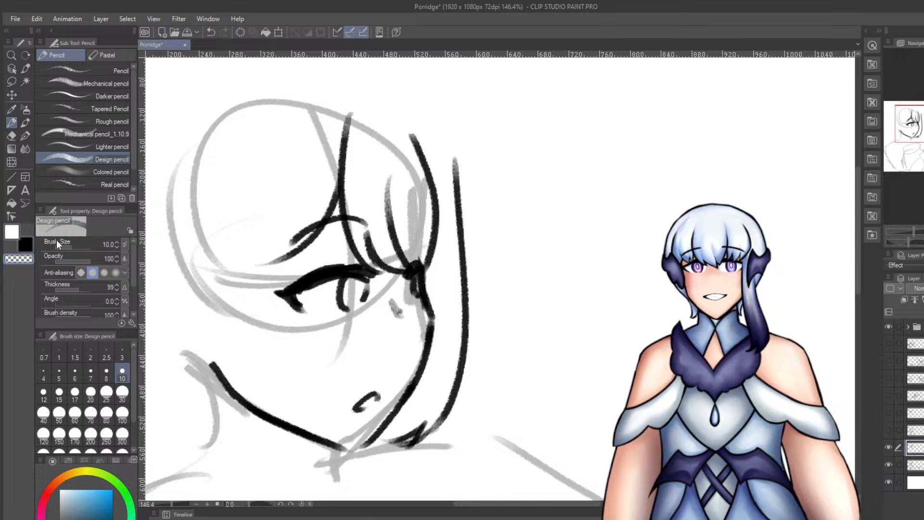
mouse_move(344, 153)
mouse_down()
mouse_move(331, 184)
mouse_move(344, 128)
mouse_up()
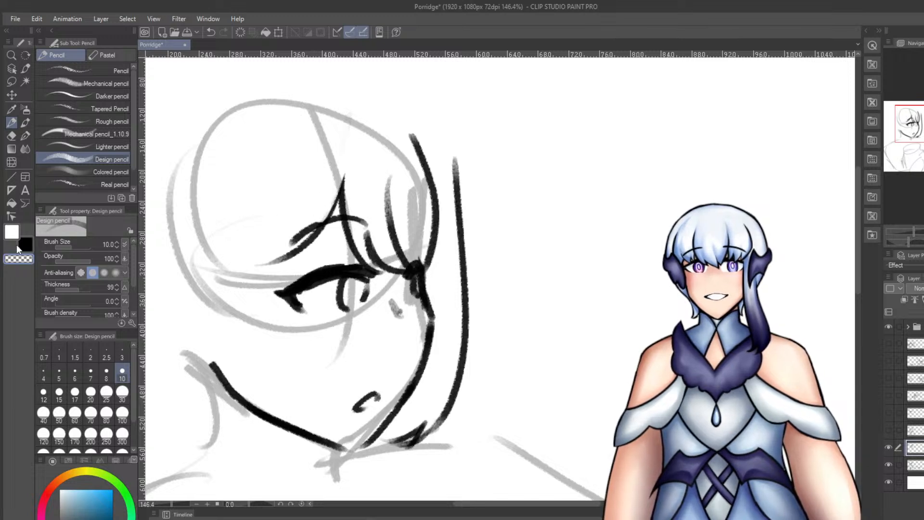
click(21, 244)
Draw two roughly parallel strands along the left side of the face, curving in to a pointed tip on the cheek.
drag(255, 192, 243, 432)
key(ctrl+z)
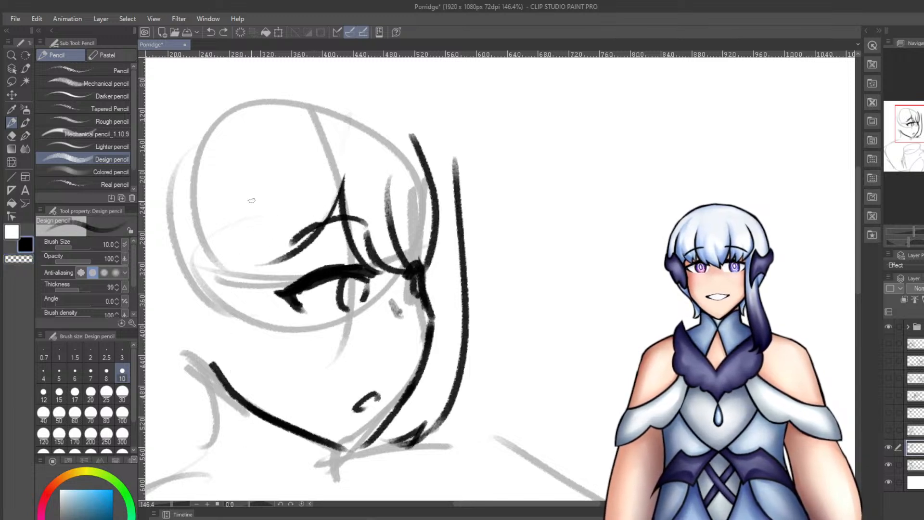
key(ctrl+z)
drag(264, 192, 301, 379)
drag(229, 282, 297, 381)
key(ctrl+z)
key(ctrl+z)
drag(251, 195, 302, 391)
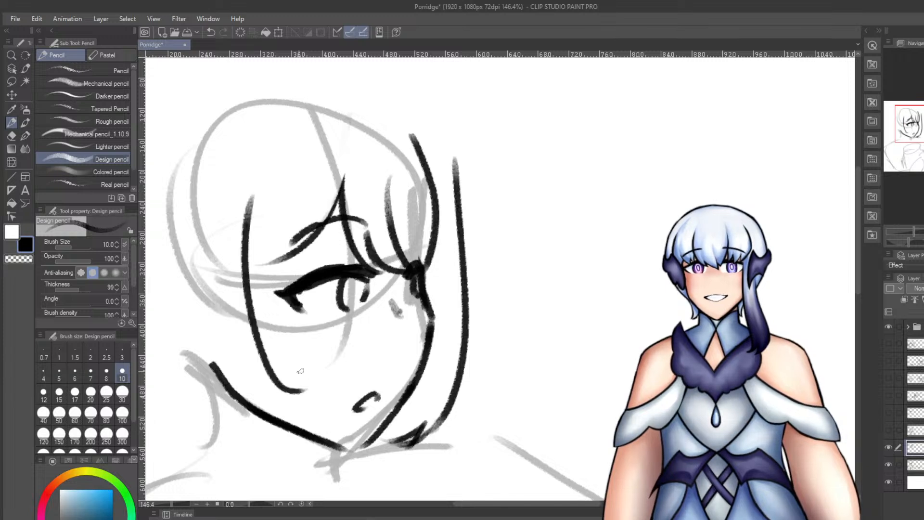
key(ctrl+z)
drag(256, 209, 302, 375)
mouse_move(222, 207)
mouse_down()
mouse_move(283, 384)
mouse_move(275, 378)
mouse_move(299, 376)
mouse_up()
key(ctrl+z)
scroll(399, 118, down, 4)
scroll(315, 236, up, 4)
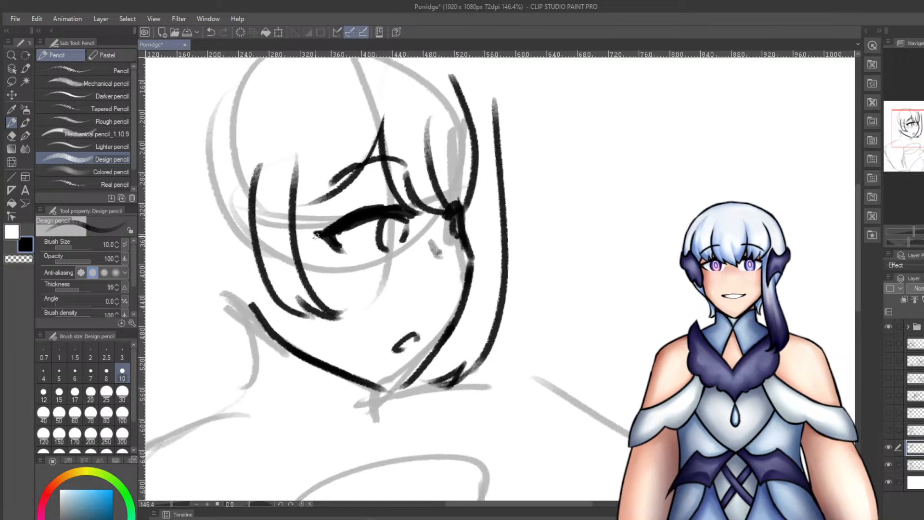
drag(319, 332, 340, 455)
key(ctrl+z)
drag(303, 312, 366, 426)
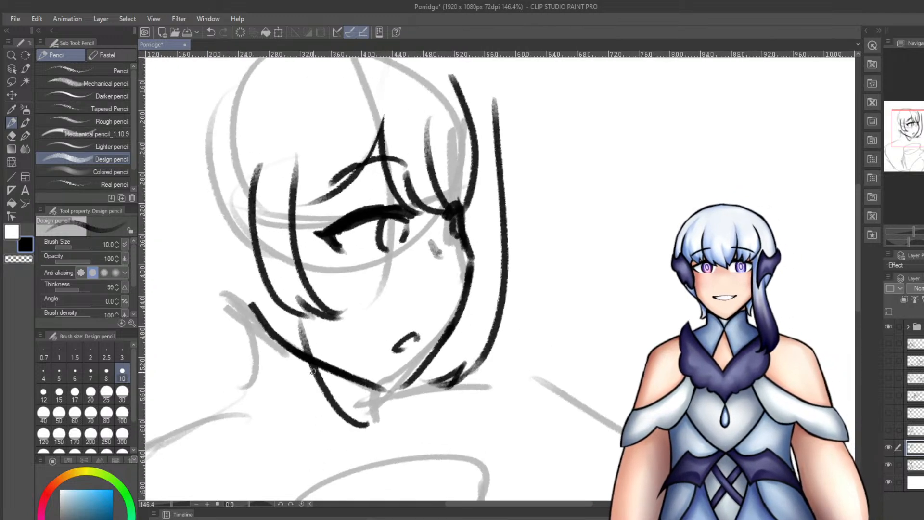
key(ctrl+z)
Erase the upper part of the left jawline where the side hair covers it, and return to the pencil.
key(e)
drag(237, 292, 298, 394)
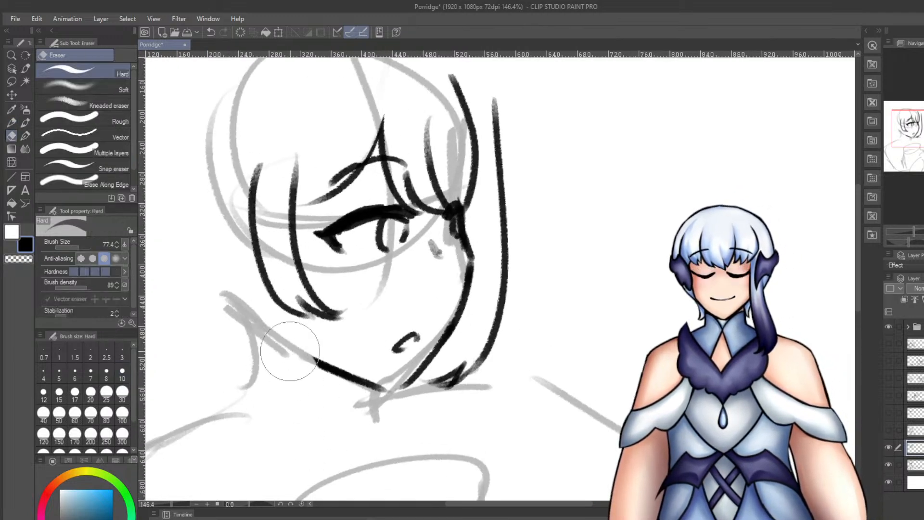
key(p)
key(p)
Draw the lower left hair lock with an inner strand crossing the jaw, an outer curve behind it, and pointed tips below the chin.
mouse_move(296, 321)
mouse_down()
mouse_move(318, 389)
mouse_move(311, 364)
mouse_move(358, 415)
mouse_up()
key(ctrl+z)
drag(356, 419, 284, 381)
key(ctrl+z)
key(ctrl+z)
mouse_move(297, 318)
mouse_down()
mouse_move(364, 424)
mouse_move(280, 385)
mouse_up()
drag(218, 265, 291, 436)
key(ctrl+z)
mouse_move(181, 238)
mouse_down()
mouse_move(284, 425)
mouse_move(299, 429)
mouse_up()
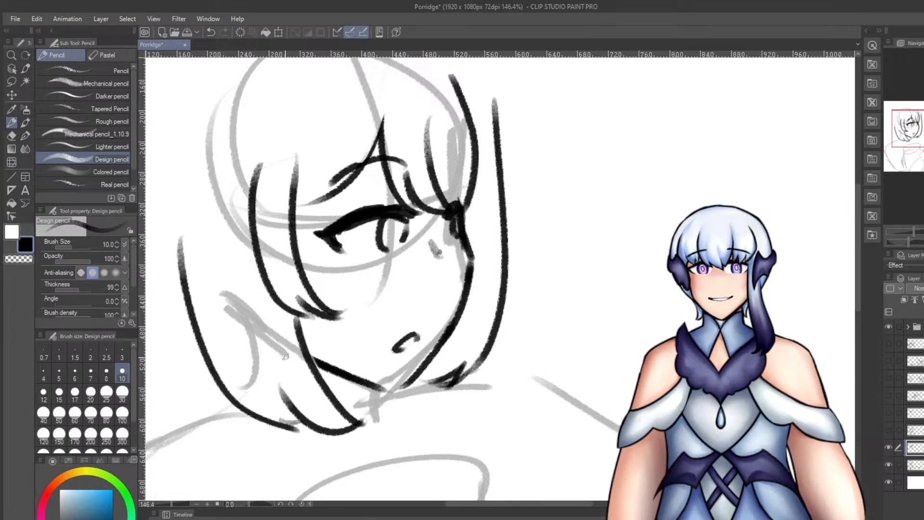
Draw a curved line from beneath the left side hair down to the cup's rim, with a shorter curve inside it.
scroll(404, 219, down, 4)
scroll(316, 294, up, 1)
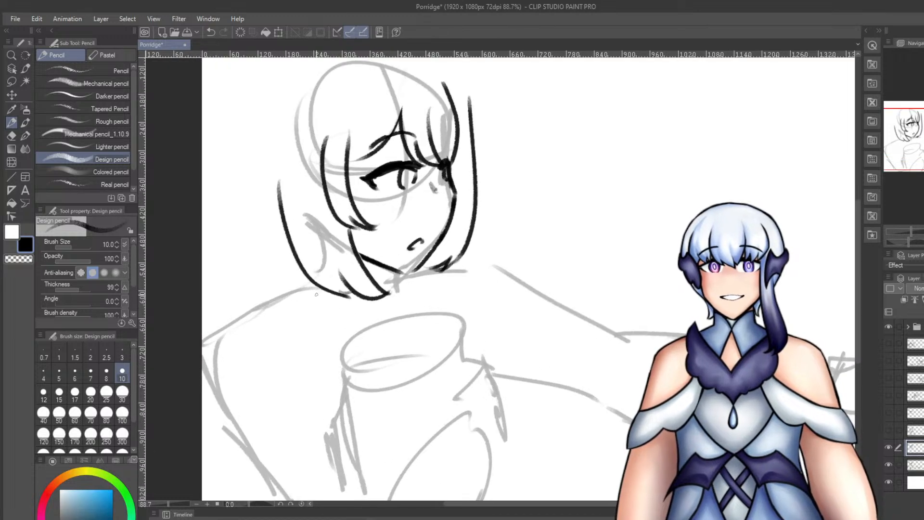
drag(289, 250, 344, 361)
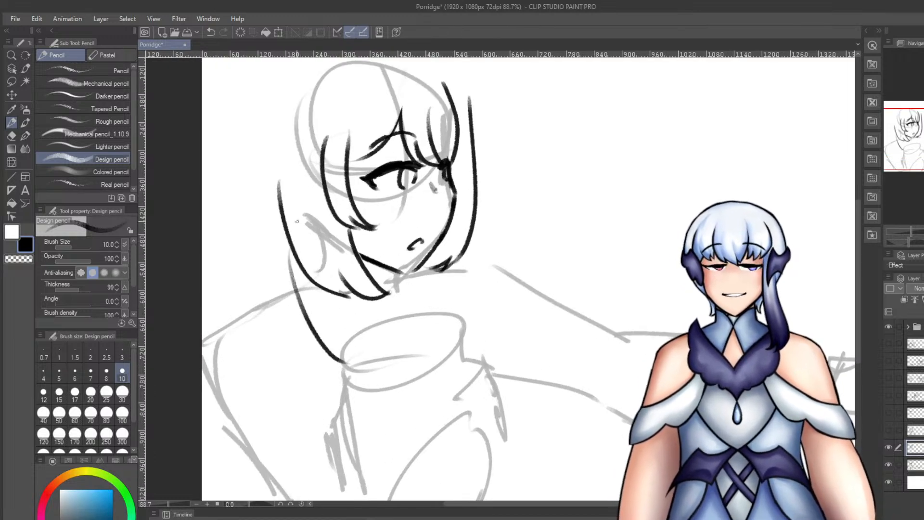
scroll(297, 221, down, 2)
scroll(345, 261, up, 1)
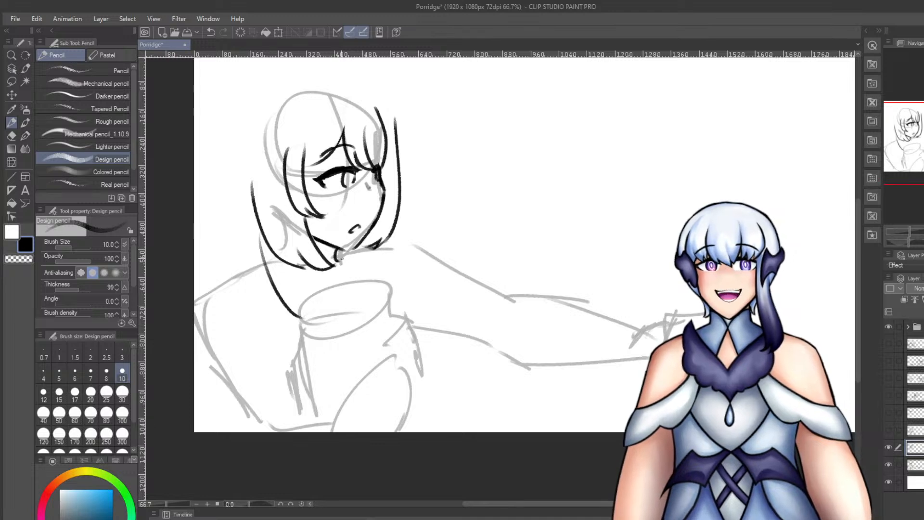
mouse_move(286, 267)
mouse_down()
mouse_move(306, 297)
mouse_move(327, 292)
mouse_up()
key(ctrl+z)
key(ctrl+z)
key(ctrl+z)
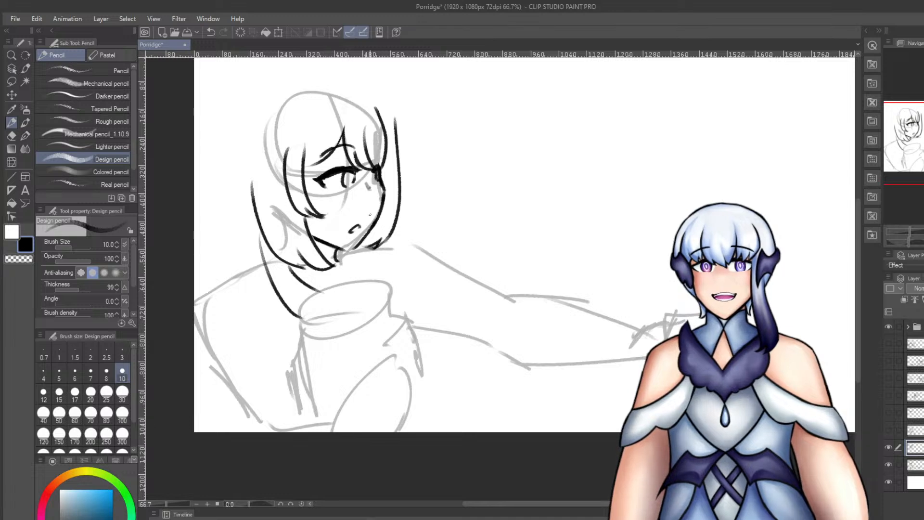
Draw the outer outline of the back hair on the left and its jagged lower tips above the shoulder.
mouse_move(220, 114)
mouse_down()
mouse_move(202, 227)
mouse_move(245, 250)
mouse_up()
key(ctrl+z)
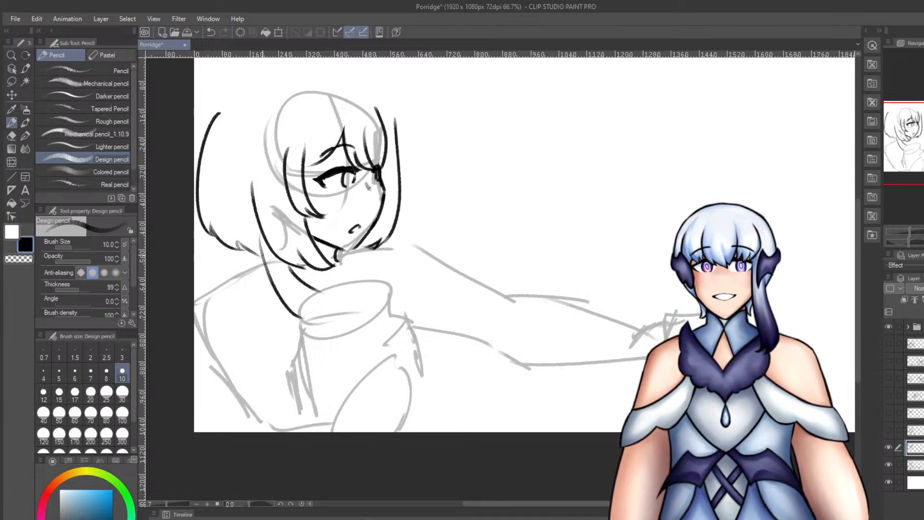
key(ctrl+z)
drag(212, 222, 260, 251)
Draw a short arc at the upper right of the head running down to the side lock.
drag(357, 77, 397, 123)
key(ctrl+z)
key(ctrl+z)
Draw a small jagged hair detail in the fringe above the left eyebrow.
mouse_move(296, 131)
mouse_down()
mouse_move(314, 158)
mouse_move(329, 157)
mouse_up()
key(ctrl+z)
mouse_move(308, 122)
mouse_down()
mouse_move(332, 150)
mouse_move(304, 141)
mouse_move(310, 156)
mouse_move(325, 155)
mouse_move(314, 157)
mouse_up()
key(ctrl+z)
key(ctrl+z)
key(ctrl+z)
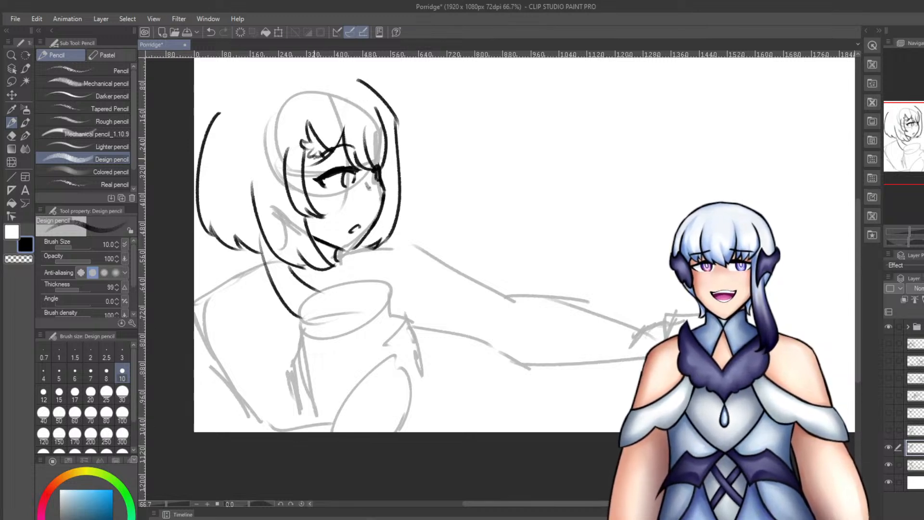
Try to extend the back hair outline upward into an arc over the left of the crown.
mouse_move(225, 107)
mouse_down()
mouse_move(296, 69)
mouse_move(318, 72)
mouse_up()
key(ctrl+z)
key(ctrl+z)
key(ctrl+z)
drag(214, 115, 279, 77)
key(ctrl+z)
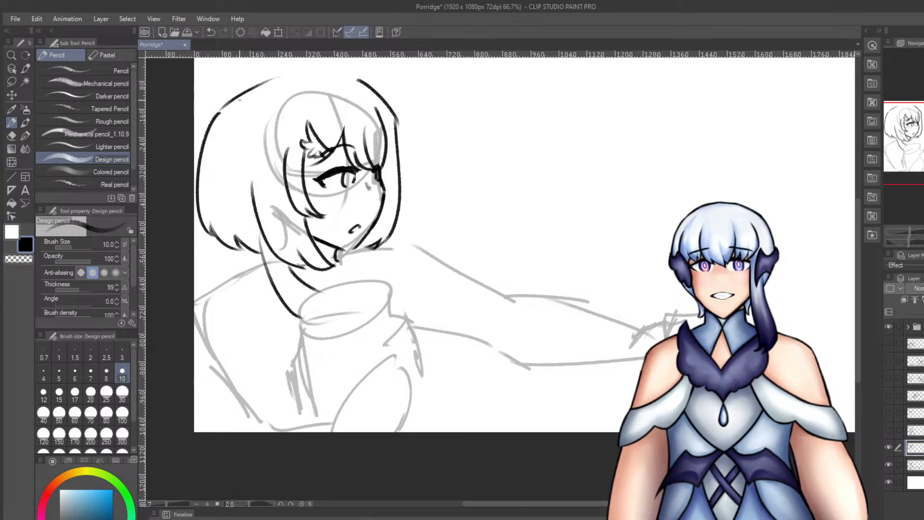
Try several arcs across the top of the head to close the hair outline toward the forehead.
key(ctrl+z)
mouse_move(240, 100)
mouse_down()
mouse_move(312, 69)
mouse_move(349, 78)
mouse_up()
key(ctrl+z)
key(ctrl+z)
key(ctrl+z)
mouse_move(288, 75)
mouse_down()
mouse_move(367, 83)
mouse_move(318, 75)
mouse_up()
key(ctrl+z)
key(ctrl+z)
key(ctrl+z)
drag(284, 76, 356, 82)
key(ctrl+z)
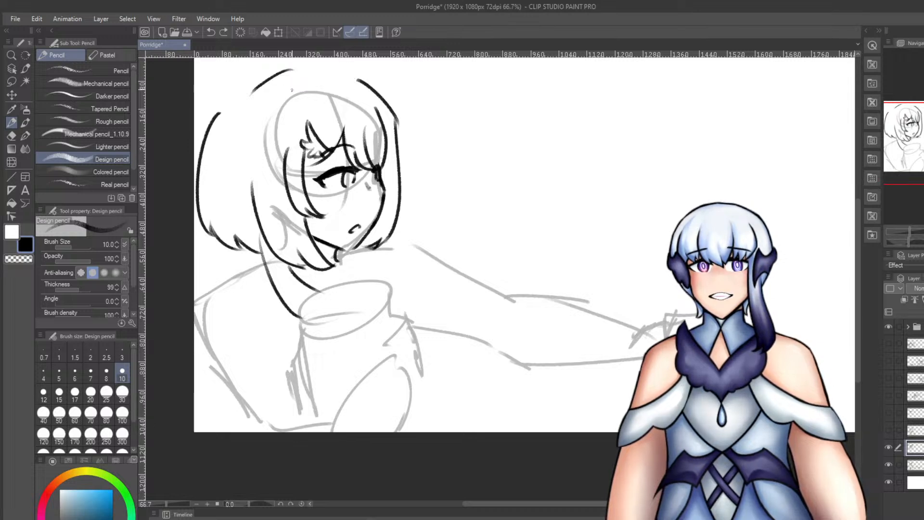
Erase the crown arc and the outer back hair outline, and redraw that outline down to the lower hair tips.
key(e)
mouse_move(289, 72)
mouse_down()
mouse_move(244, 99)
mouse_move(211, 145)
mouse_move(198, 189)
mouse_up()
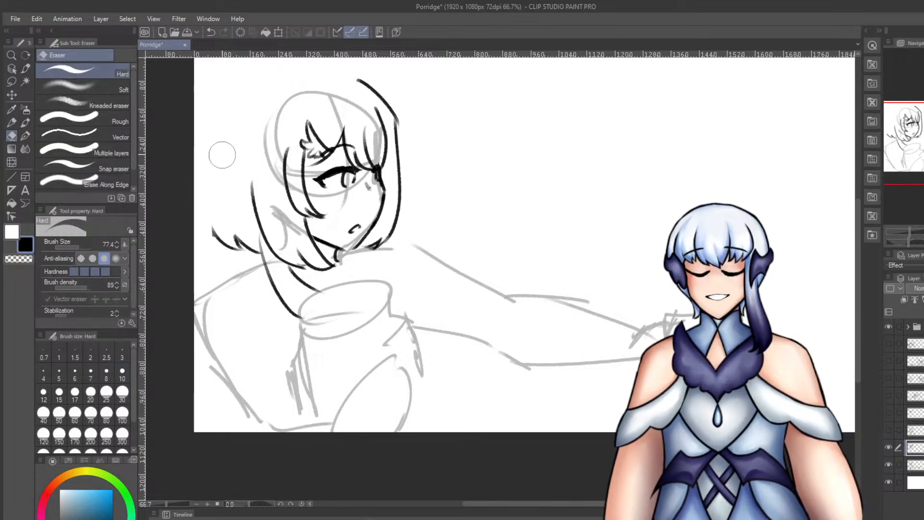
key(p)
mouse_move(214, 126)
mouse_down()
mouse_move(204, 227)
mouse_move(219, 238)
mouse_up()
key(ctrl+z)
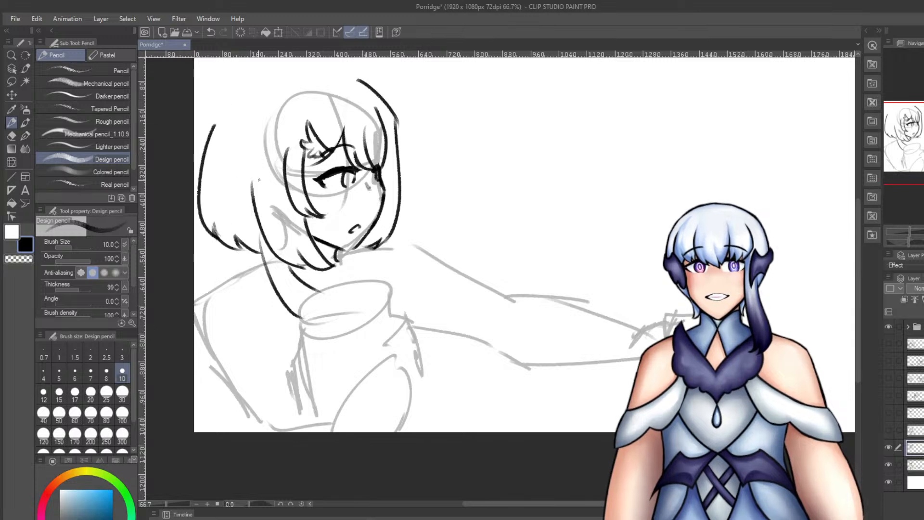
key(ctrl+z)
Draw the crown's left arc from the top of the back hair outline toward the top of the head.
mouse_move(218, 119)
mouse_down()
mouse_move(271, 69)
mouse_move(259, 85)
mouse_move(298, 74)
mouse_move(377, 108)
mouse_move(399, 147)
mouse_up()
key(ctrl+z)
key(ctrl+z)
key(ctrl+z)
key(ctrl+z)
Draw the hair's upper right outline down into the side lock and erase the excess arc above it.
drag(381, 100, 397, 146)
key(ctrl+z)
drag(375, 96, 396, 146)
key(ctrl+z)
key(ctrl+z)
key(e)
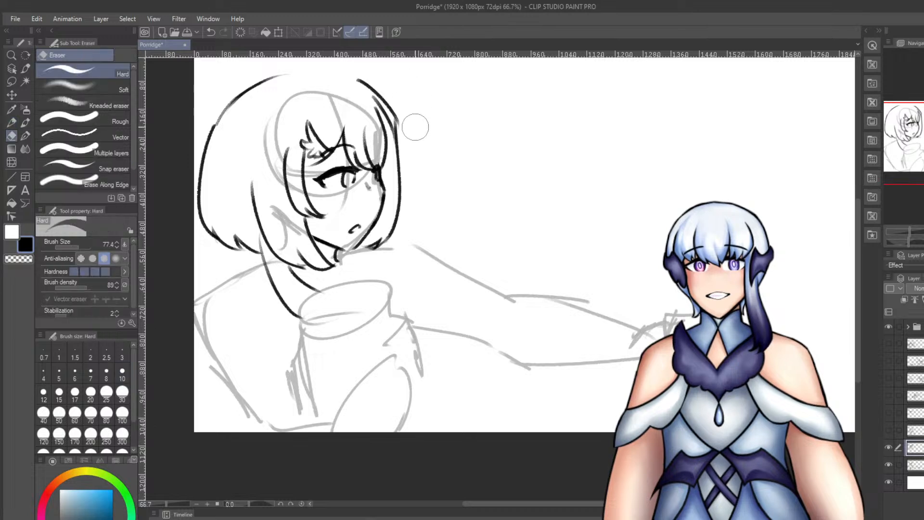
drag(400, 99, 384, 86)
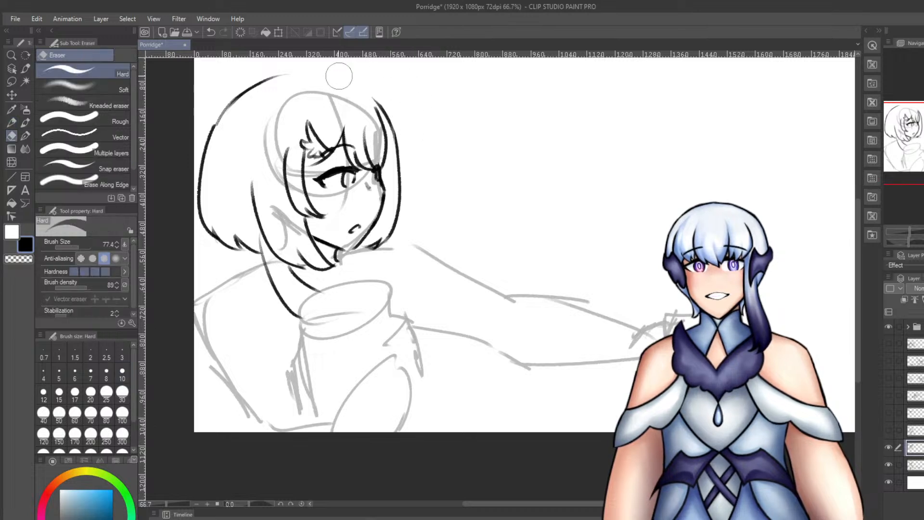
Ink the crown arc across the top of the head, joining the back hair outline to the front hair outline.
key(p)
mouse_move(285, 75)
mouse_down()
mouse_move(338, 79)
mouse_move(384, 109)
mouse_up()
key(ctrl+z)
key(ctrl+z)
key(ctrl+z)
key(ctrl+z)
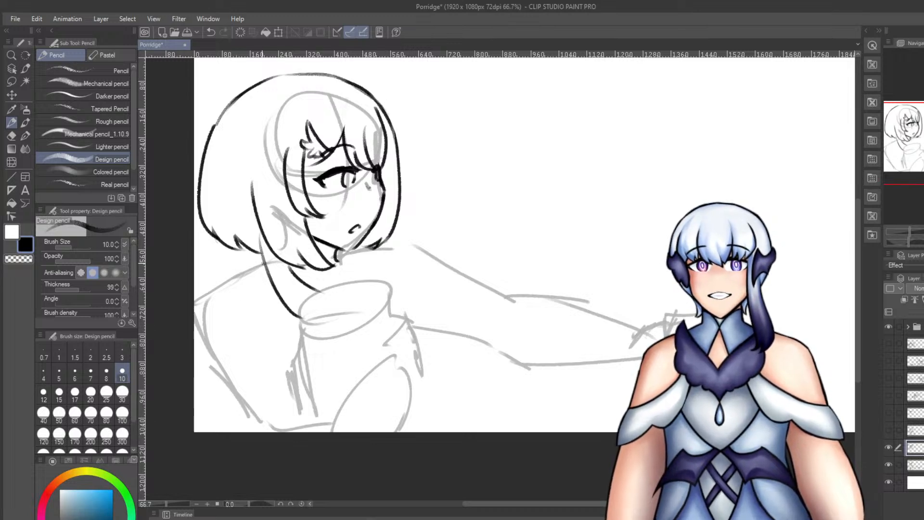
key(ctrl+z)
Ink the back shoulder line from the nape under the hair down to the canvas's left edge.
mouse_move(262, 268)
mouse_down()
mouse_move(234, 293)
mouse_move(217, 283)
mouse_move(195, 309)
mouse_up()
key(ctrl+z)
drag(226, 281, 183, 321)
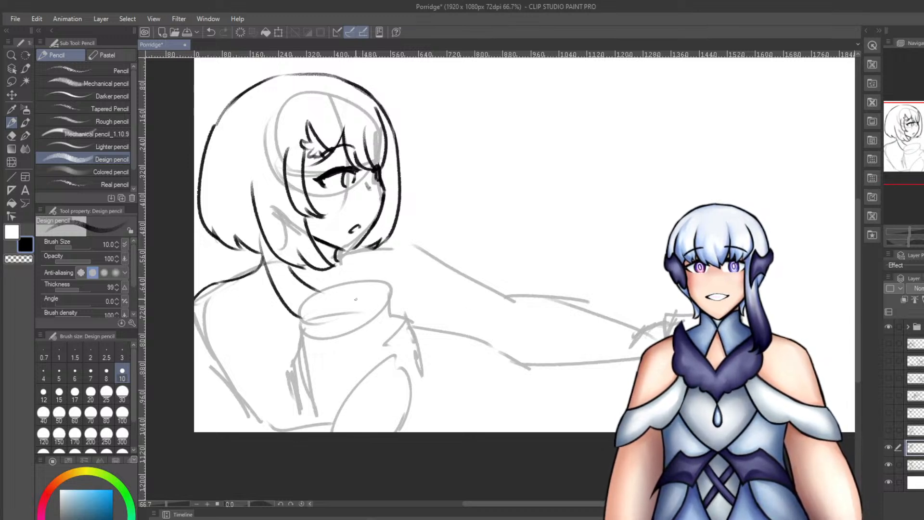
scroll(847, 279, up, 2)
key(ctrl+t)
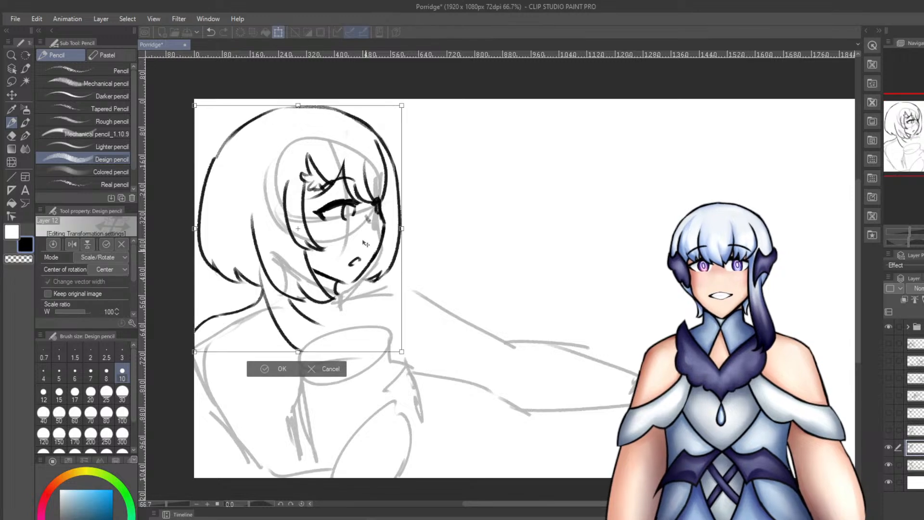
key(Escape)
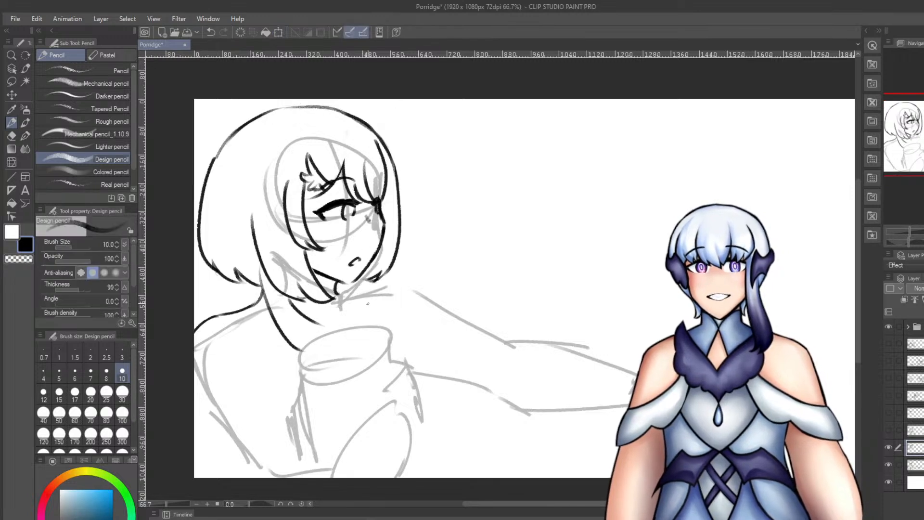
Try several strokes for the front shoulder line running from beneath the chin toward the outstretched arm.
mouse_move(339, 292)
mouse_down()
mouse_move(376, 279)
mouse_move(386, 285)
mouse_move(359, 281)
mouse_move(450, 313)
mouse_up()
key(ctrl+z)
key(ctrl+z)
key(ctrl+z)
key(ctrl+z)
key(ctrl+z)
key(ctrl+z)
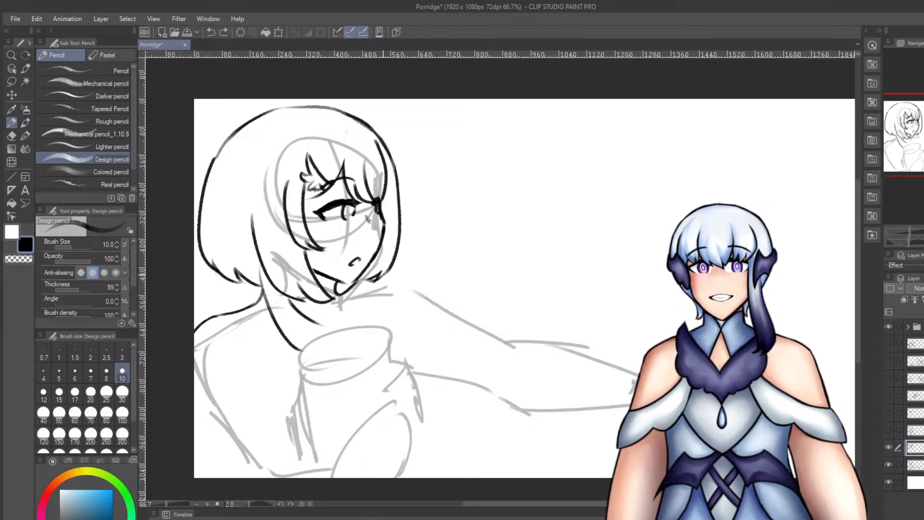
Ink the upper contour of the outstretched arm from the hair tips beside the chin down to the wrist.
drag(385, 274, 479, 330)
key(ctrl+z)
drag(444, 305, 506, 345)
key(ctrl+z)
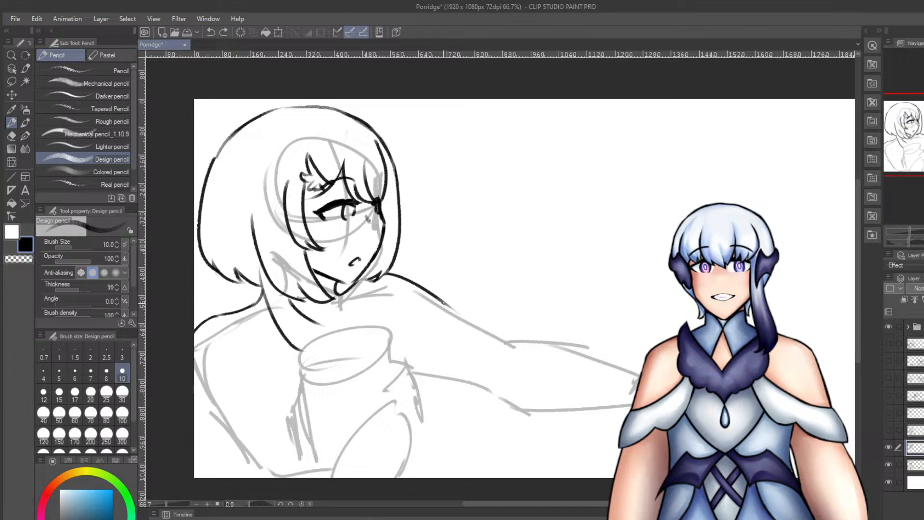
mouse_move(445, 304)
mouse_down()
mouse_move(508, 339)
mouse_move(568, 352)
mouse_up()
key(ctrl+z)
drag(501, 336, 640, 385)
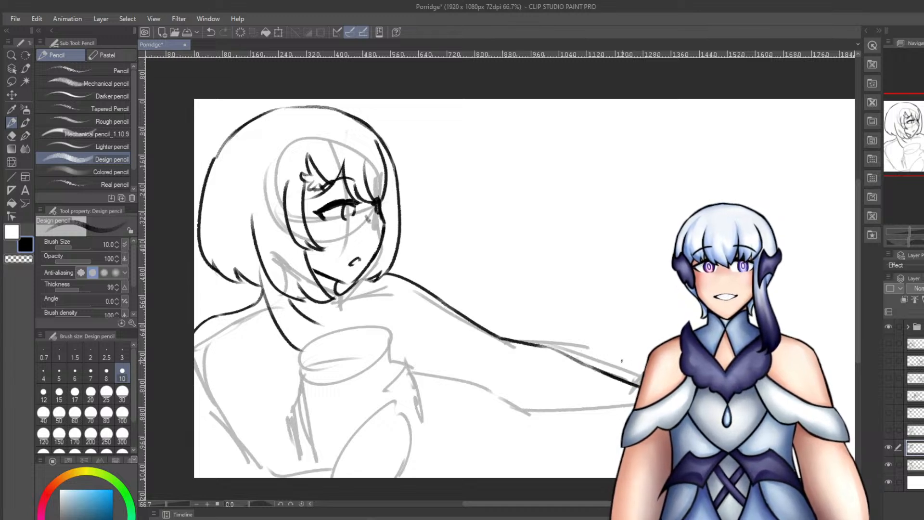
key(ctrl+z)
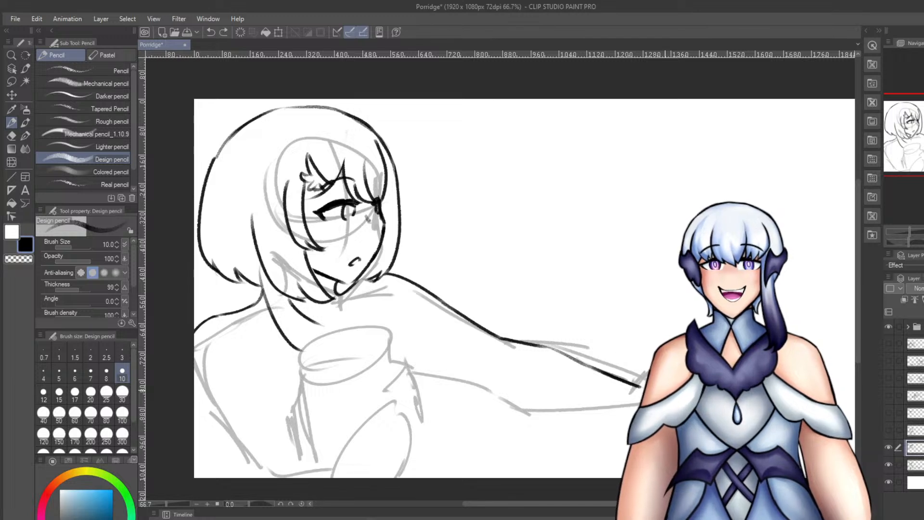
Ink the top edge of the outstretched hand and its thumb, the rounded cup outline, and a line beneath the cup.
mouse_move(637, 386)
mouse_down()
mouse_move(674, 378)
mouse_move(674, 363)
mouse_move(716, 356)
mouse_move(722, 373)
mouse_up()
key(ctrl+z)
key(ctrl+z)
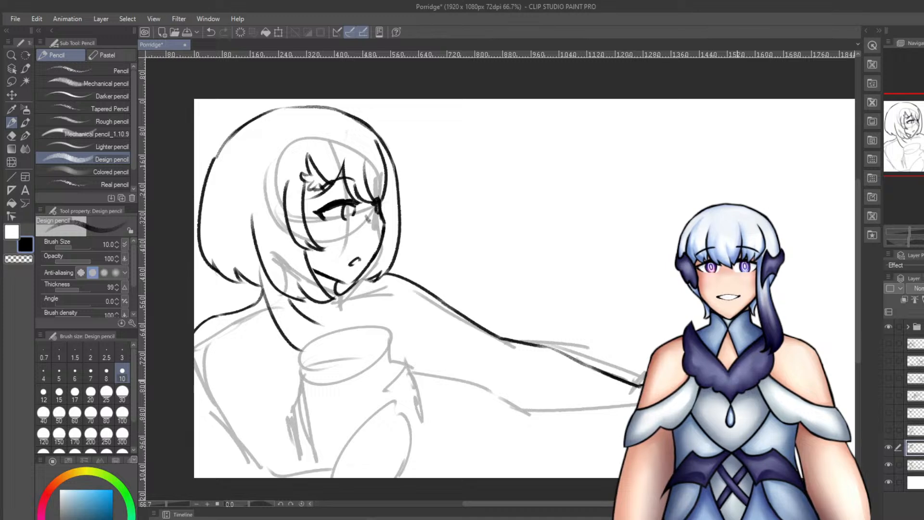
key(ctrl+z)
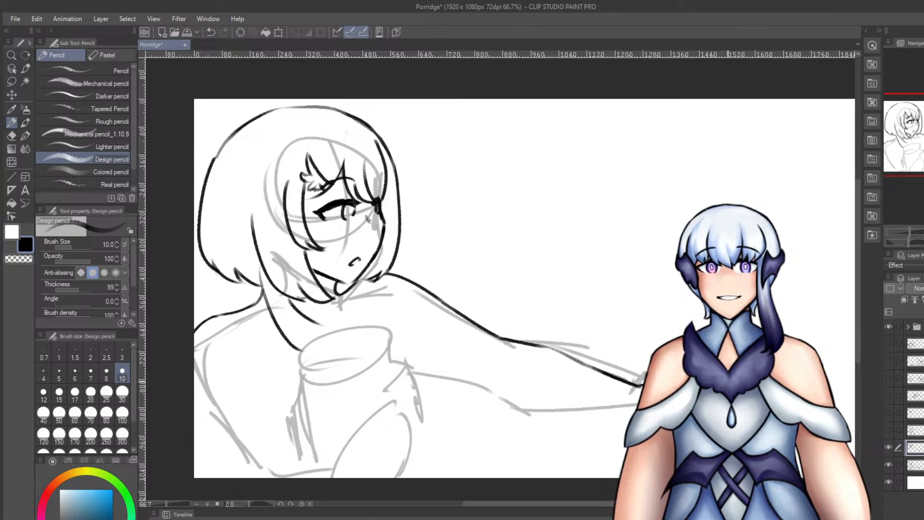
key(ctrl+z)
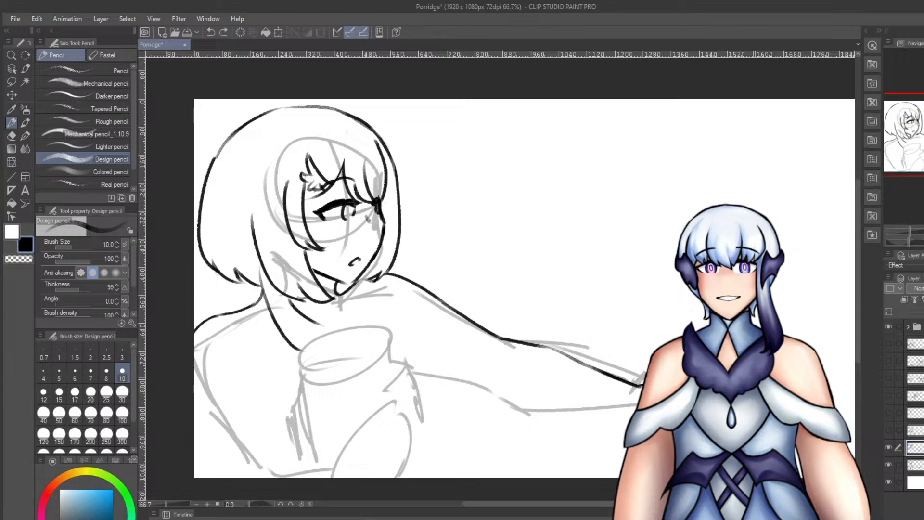
key(ctrl+z)
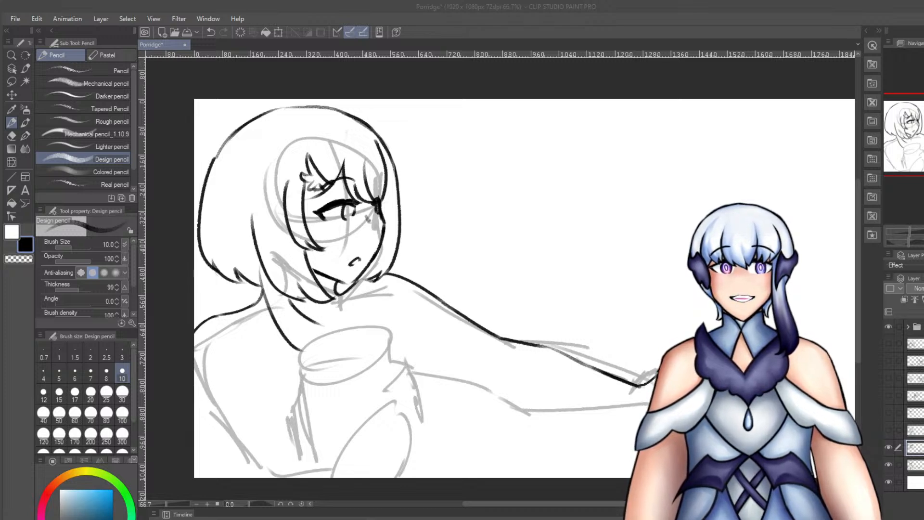
Draw a round emblem with a small inner shape on the lower right part of the cup.
scroll(539, 315, down, 2)
scroll(540, 314, down, 1)
scroll(707, 409, up, 5)
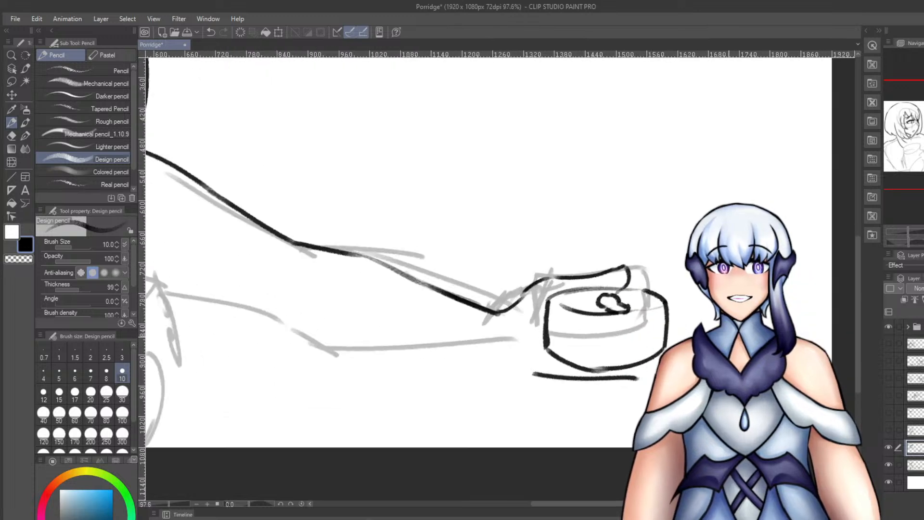
scroll(687, 315, up, 2)
mouse_move(552, 355)
mouse_down()
mouse_move(592, 313)
mouse_move(602, 357)
mouse_up()
key(ctrl+z)
mouse_move(612, 357)
mouse_down()
mouse_move(567, 370)
mouse_move(547, 354)
mouse_move(585, 371)
mouse_move(614, 356)
mouse_move(594, 347)
mouse_move(584, 358)
mouse_move(595, 319)
mouse_up()
key(ctrl+z)
key(ctrl+z)
drag(599, 328, 597, 355)
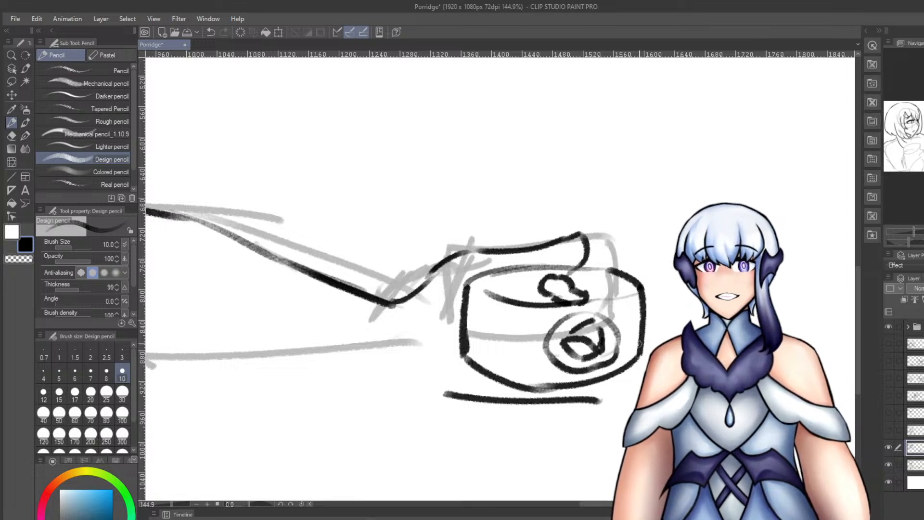
key(ctrl+z)
Ink the finger lines extending outward from the far side of the cup.
drag(640, 258, 644, 281)
key(ctrl+z)
key(ctrl+z)
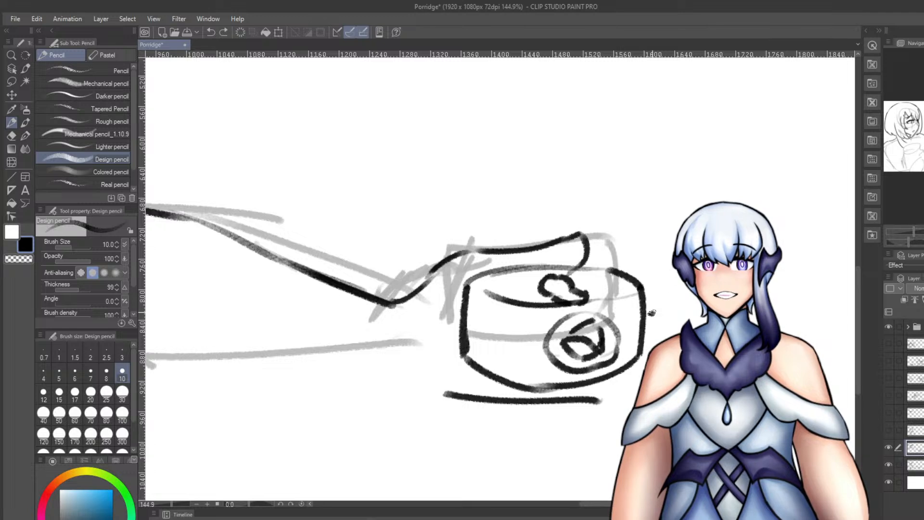
drag(723, 289, 700, 311)
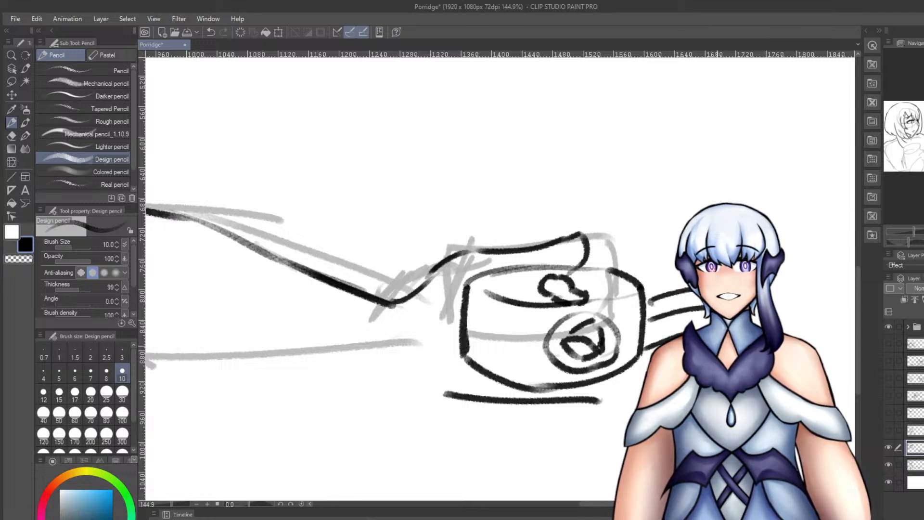
key(e)
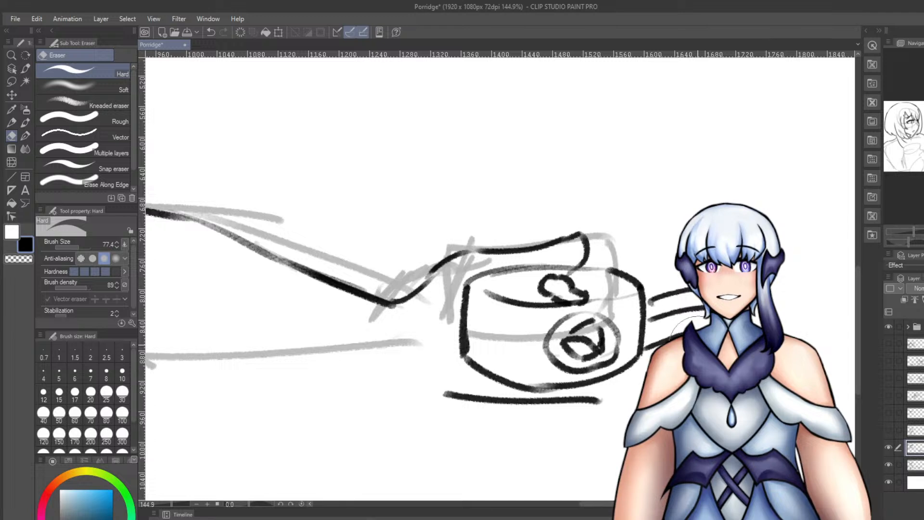
key(p)
key(p)
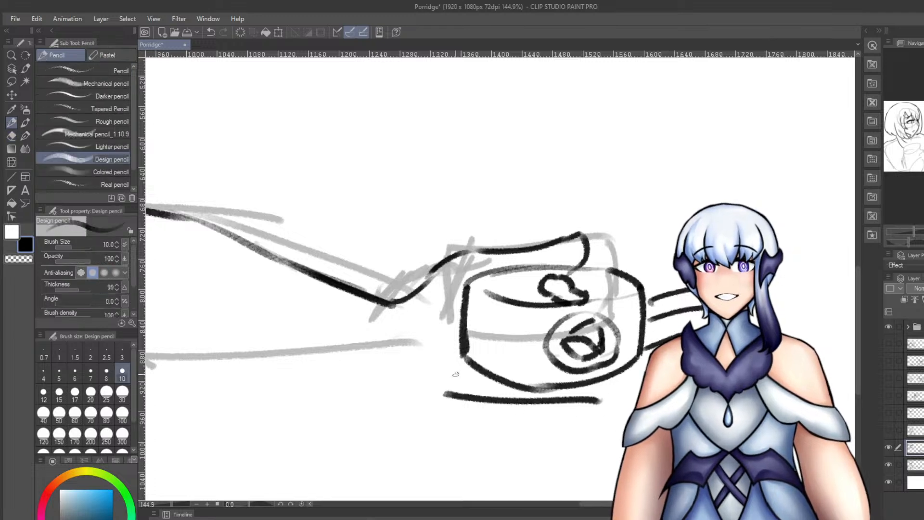
Erase the short line beneath the cup and redraw it lower and longer as the hand's underside.
drag(455, 372, 591, 388)
key(ctrl+z)
mouse_move(432, 403)
mouse_down()
mouse_move(464, 413)
mouse_move(583, 410)
mouse_up()
key(ctrl+z)
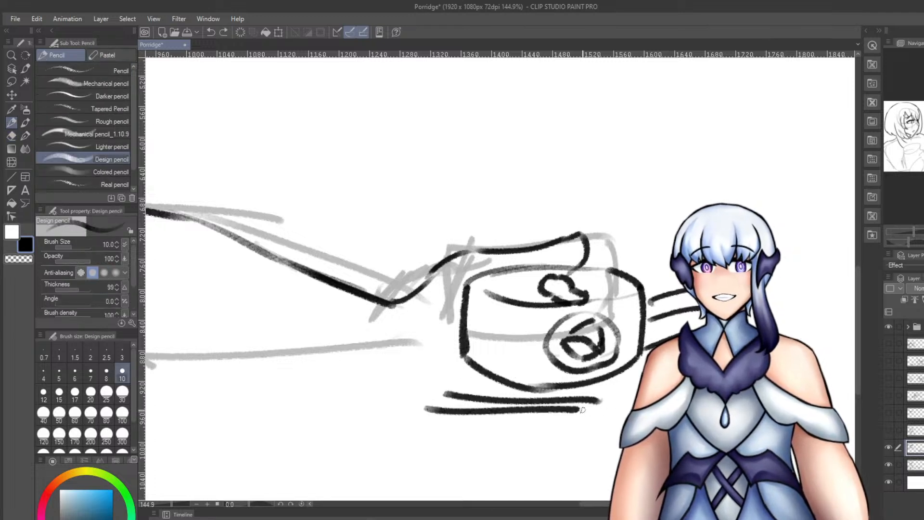
key(e)
mouse_move(470, 406)
mouse_down()
mouse_move(547, 433)
mouse_move(567, 423)
mouse_up()
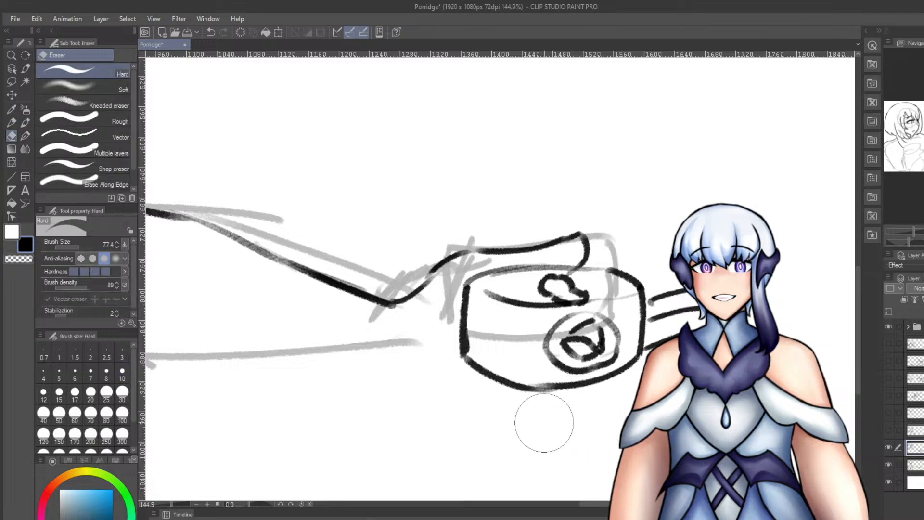
key(p)
drag(424, 413, 622, 424)
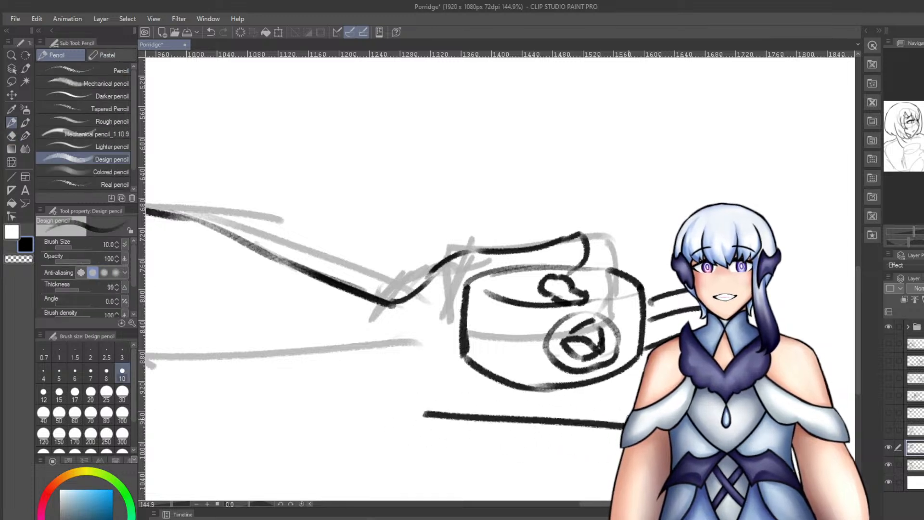
key(ctrl+z)
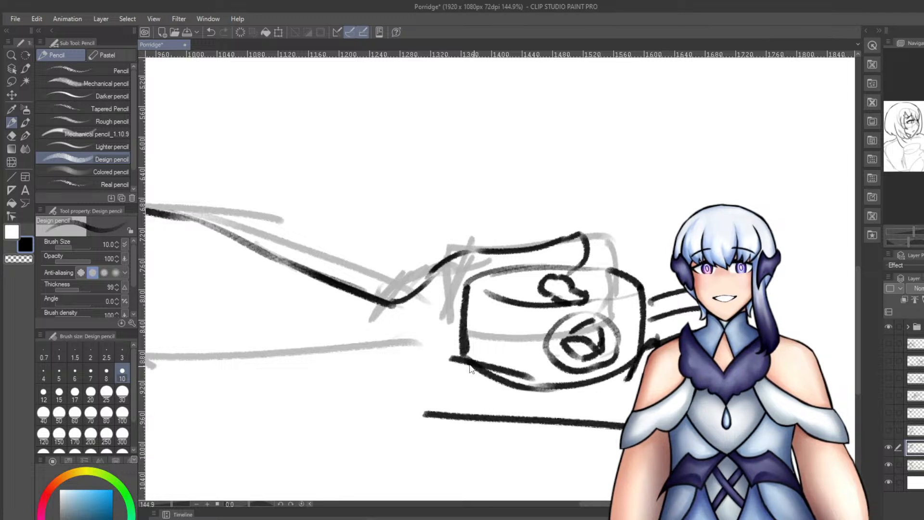
Replace the cup's curved lower left edge with a straight slanted line, erasing the old edge with a 17.7 eraser.
key(ctrl+z)
drag(443, 338, 556, 386)
key(e)
mouse_move(486, 392)
mouse_down()
mouse_move(439, 367)
mouse_move(501, 387)
mouse_up()
key(ctrl+z)
click(73, 248)
mouse_move(454, 358)
mouse_down()
mouse_move(571, 399)
mouse_move(530, 391)
mouse_up()
key(p)
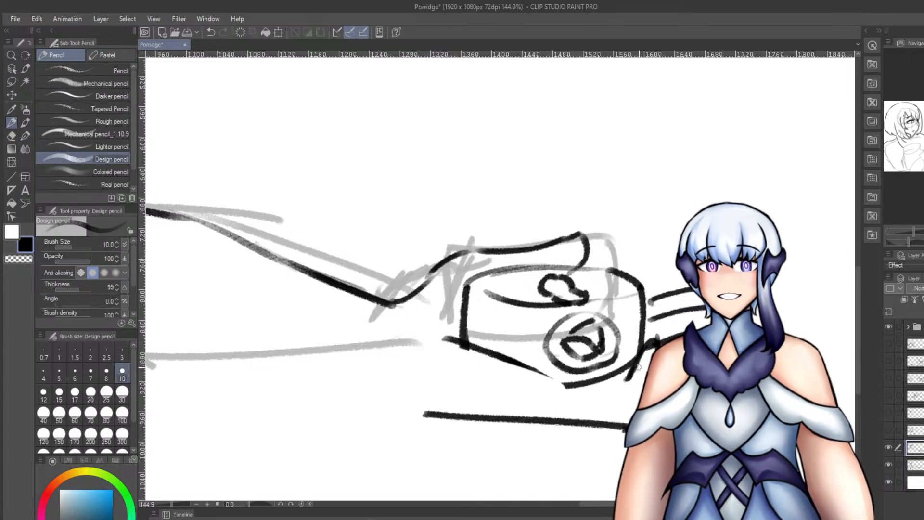
Ink the underside of the outstretched arm from the torso to the line beneath the cup.
scroll(633, 377, down, 3)
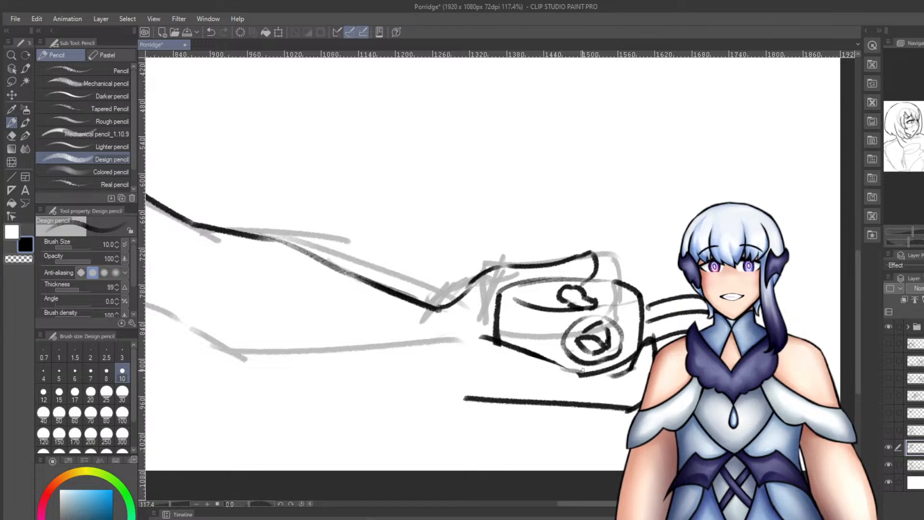
scroll(621, 282, down, 1)
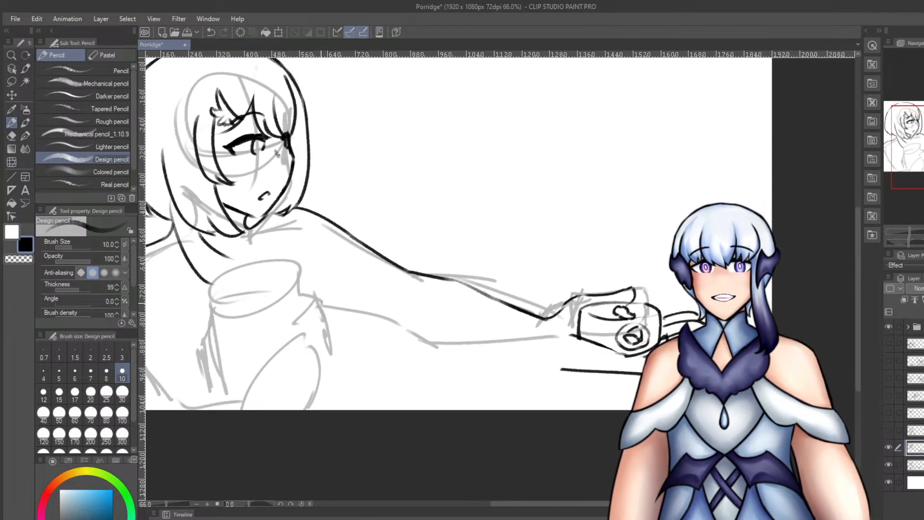
drag(315, 310, 462, 356)
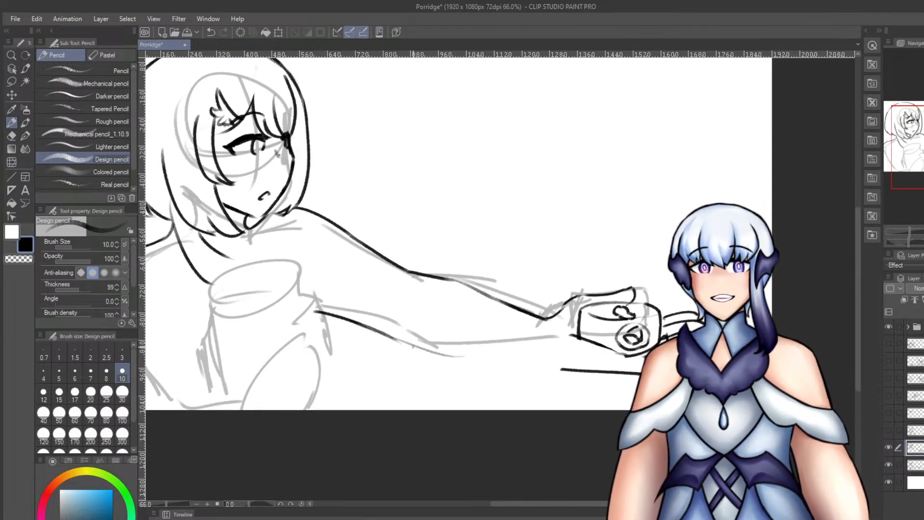
key(ctrl+z)
drag(397, 342, 569, 369)
key(ctrl+z)
key(ctrl+z)
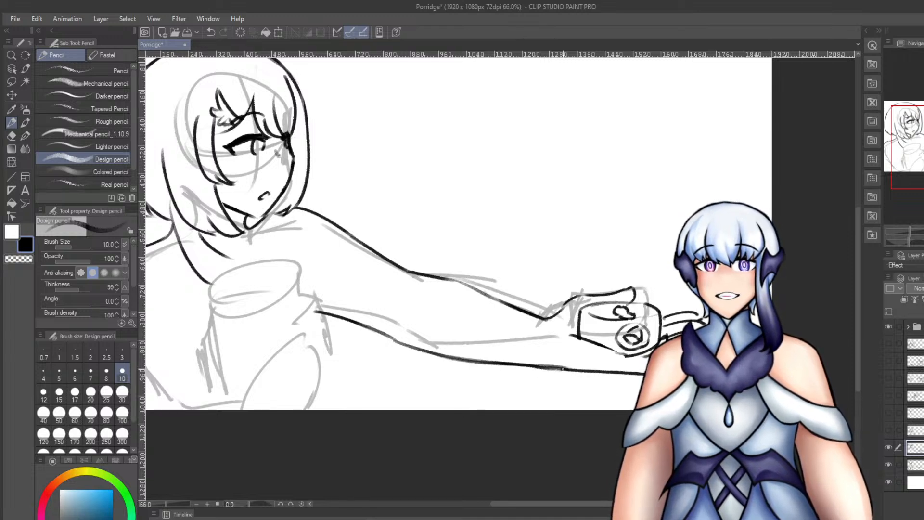
Erase the hand's top edge and redraw it as a shorter line slanting up from the wrist to the thumb tip.
key(p)
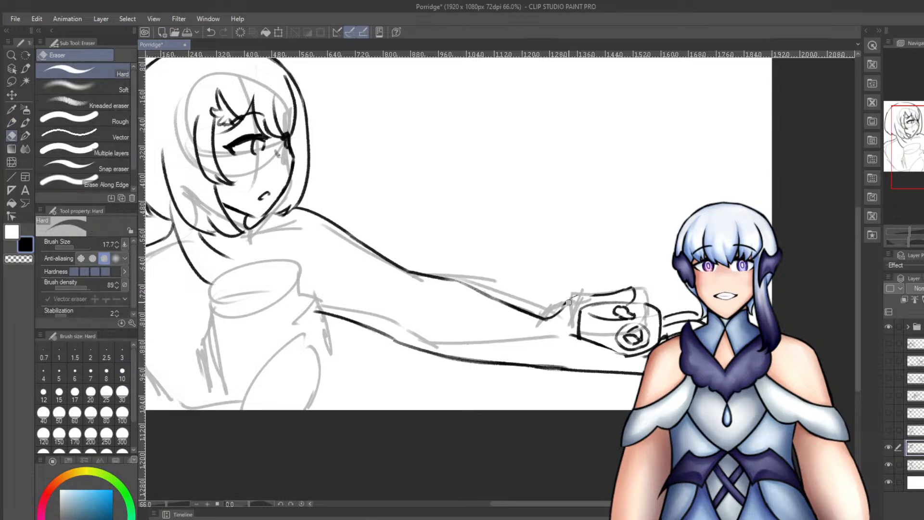
key(p)
drag(561, 312, 617, 296)
key(ctrl+z)
key(ctrl+z)
mouse_move(561, 311)
mouse_down()
mouse_move(599, 291)
mouse_move(638, 297)
mouse_move(631, 288)
mouse_move(610, 298)
mouse_up()
key(e)
key(p)
key(p)
key(ctrl+z)
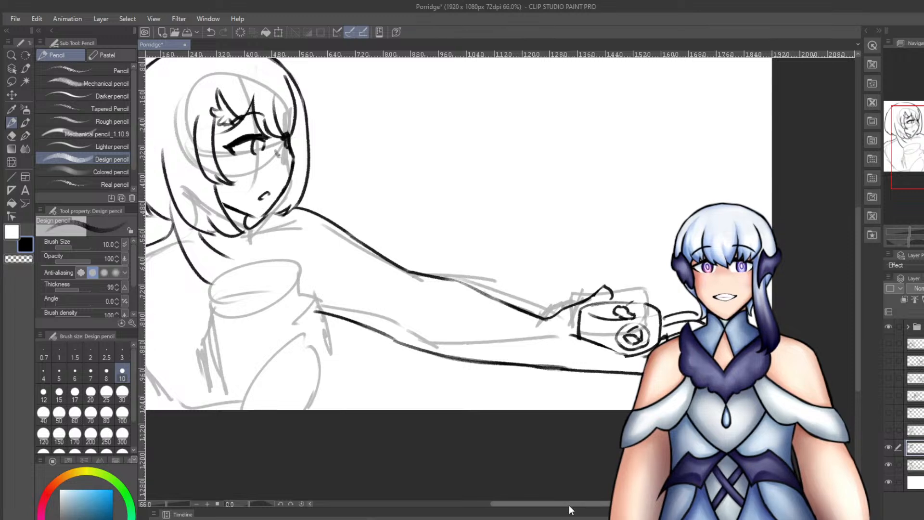
Ink the upper arc of the wide collar below the chin, from the neck line around to its far side.
drag(568, 504, 528, 505)
mouse_move(368, 344)
mouse_down()
mouse_move(392, 303)
mouse_move(431, 293)
mouse_up()
key(ctrl+z)
drag(339, 284, 399, 340)
key(ctrl+z)
mouse_move(336, 304)
mouse_down()
mouse_move(354, 276)
mouse_move(436, 269)
mouse_up()
key(ctrl+z)
drag(339, 283, 440, 269)
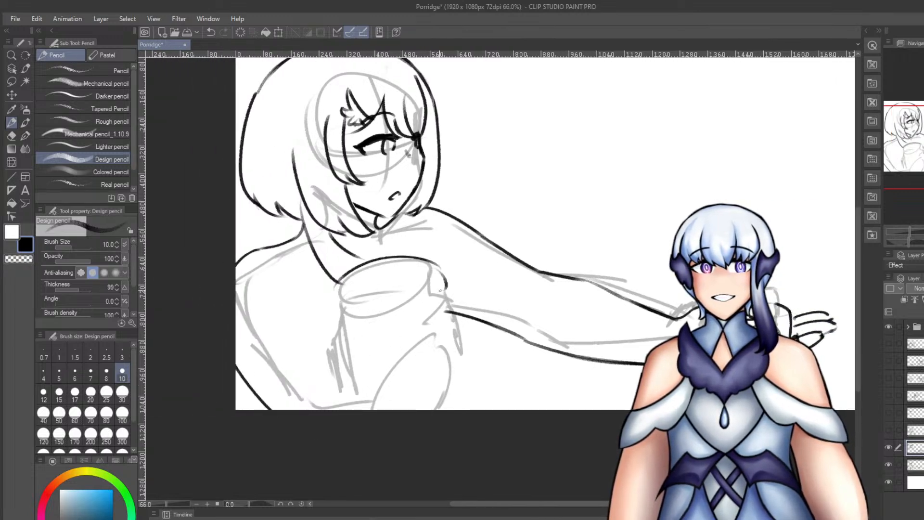
key(ctrl+z)
mouse_move(336, 286)
mouse_down()
mouse_move(446, 271)
mouse_move(451, 291)
mouse_up()
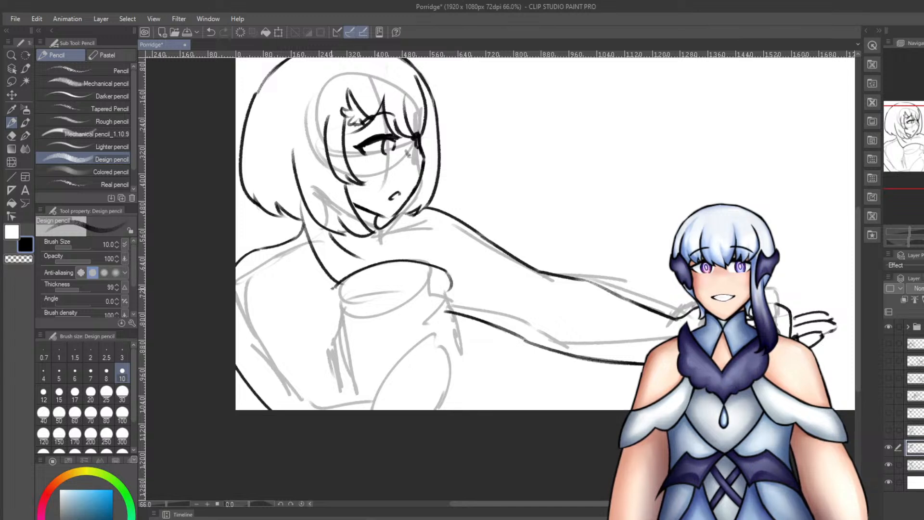
Ink the collar's short side edges and the curved lower edge joining them.
mouse_move(336, 290)
mouse_down()
mouse_move(354, 310)
mouse_move(331, 306)
mouse_move(337, 312)
mouse_up()
key(ctrl+z)
mouse_move(447, 292)
mouse_down()
mouse_move(415, 308)
mouse_move(453, 301)
mouse_up()
key(ctrl+z)
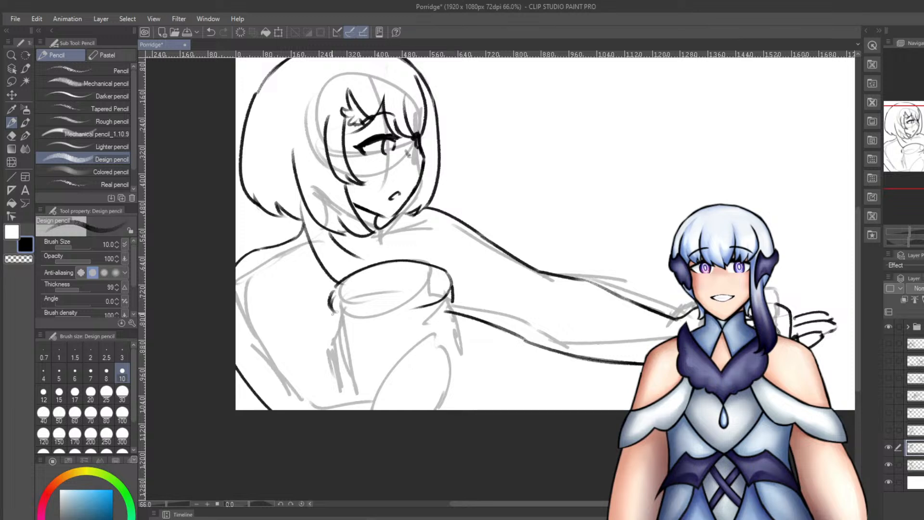
mouse_move(332, 312)
mouse_down()
mouse_move(357, 327)
mouse_move(403, 328)
mouse_up()
key(ctrl+z)
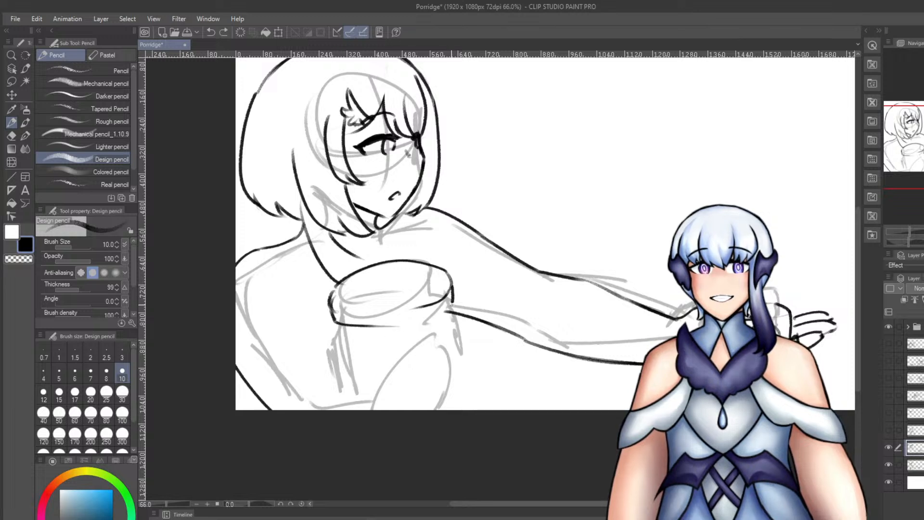
drag(450, 302, 396, 325)
Ink the clothing contours running down from both lower corners of the collar.
drag(336, 322, 325, 367)
key(ctrl+z)
key(ctrl+z)
key(ctrl+z)
drag(337, 323, 337, 407)
key(ctrl+z)
drag(331, 345, 325, 400)
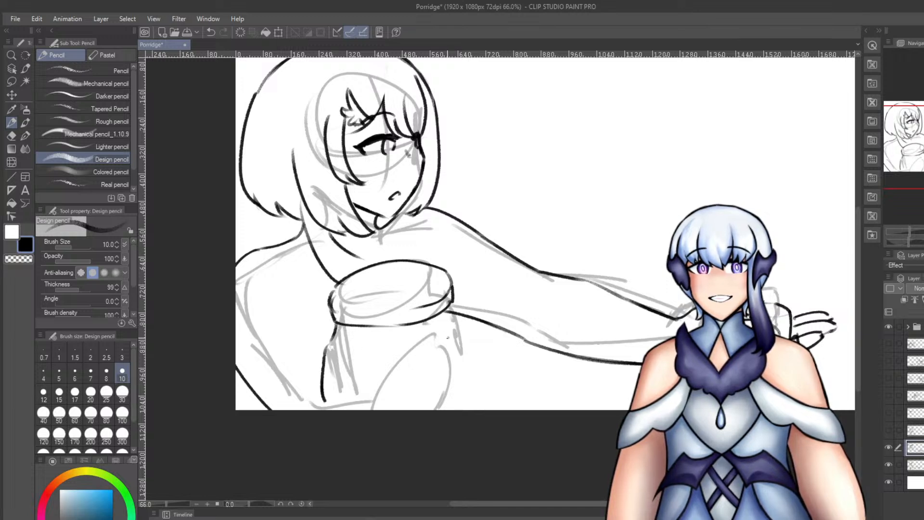
drag(449, 307, 480, 342)
drag(478, 335, 481, 361)
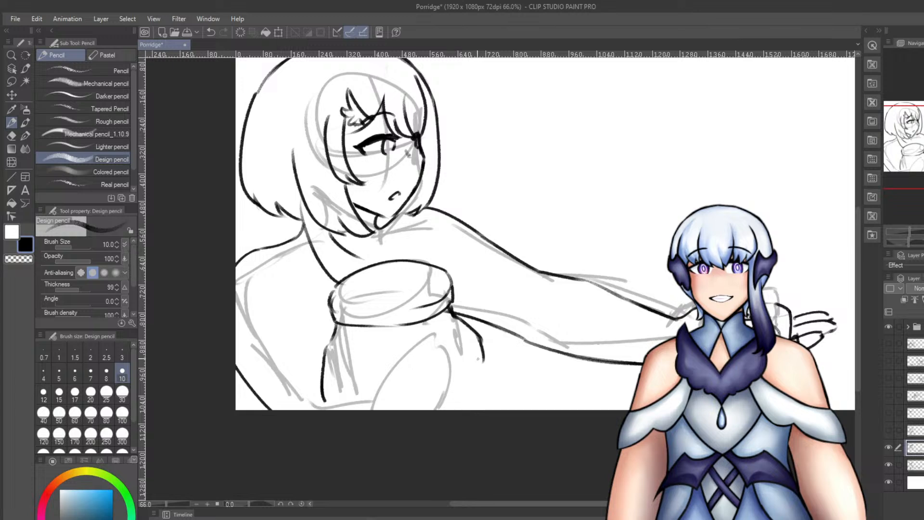
Redraw the jar's far side as one longer curve running down from the neck.
key(ctrl+z)
key(ctrl+z)
key(ctrl+z)
key(ctrl+z)
mouse_move(451, 301)
mouse_down()
mouse_move(475, 349)
mouse_move(478, 399)
mouse_up()
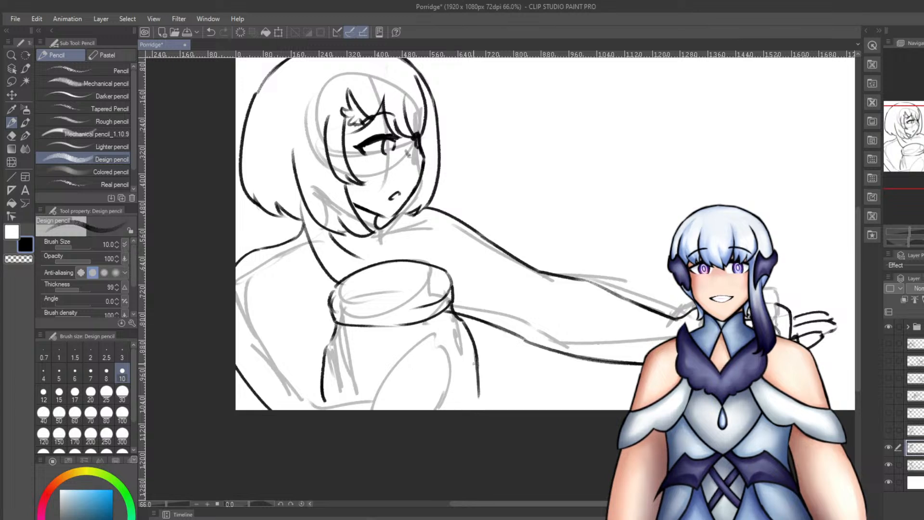
Erase the jar's near side contour and redraw it slightly further in, down to the canvas edge.
key(e)
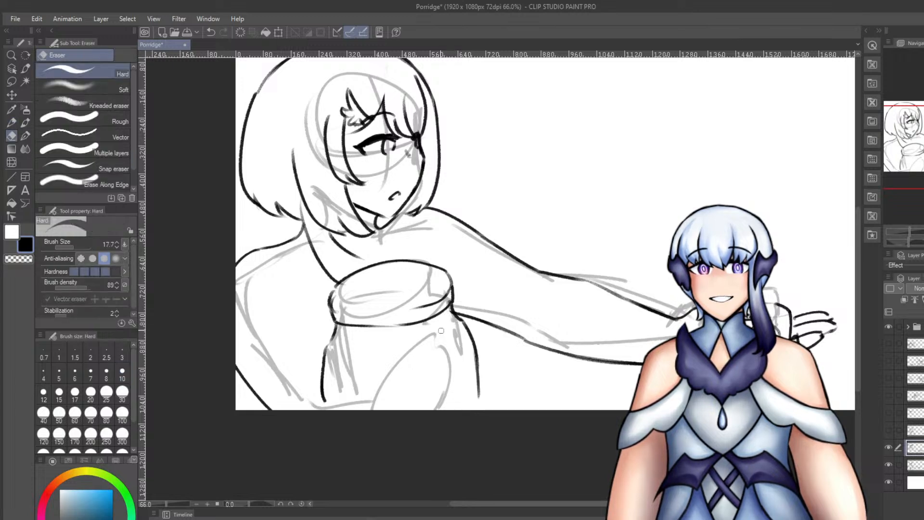
mouse_move(325, 356)
mouse_down()
mouse_move(333, 408)
mouse_move(443, 373)
mouse_up()
key(p)
key(p)
key(ctrl+z)
key(ctrl+z)
Ink a diagonal forearm edge crossing the jar's near side and erase the jar contour below it.
drag(401, 409, 467, 361)
key(ctrl+z)
key(ctrl+z)
key(ctrl+z)
mouse_move(293, 313)
mouse_down()
mouse_move(363, 409)
mouse_move(392, 410)
mouse_up()
key(ctrl+z)
key(e)
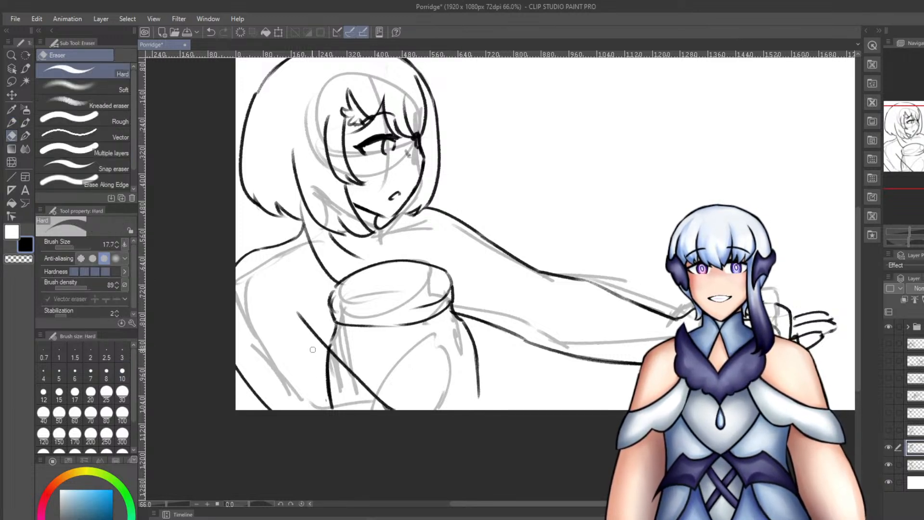
mouse_move(327, 366)
mouse_down()
mouse_move(323, 355)
mouse_move(337, 404)
mouse_move(332, 428)
mouse_up()
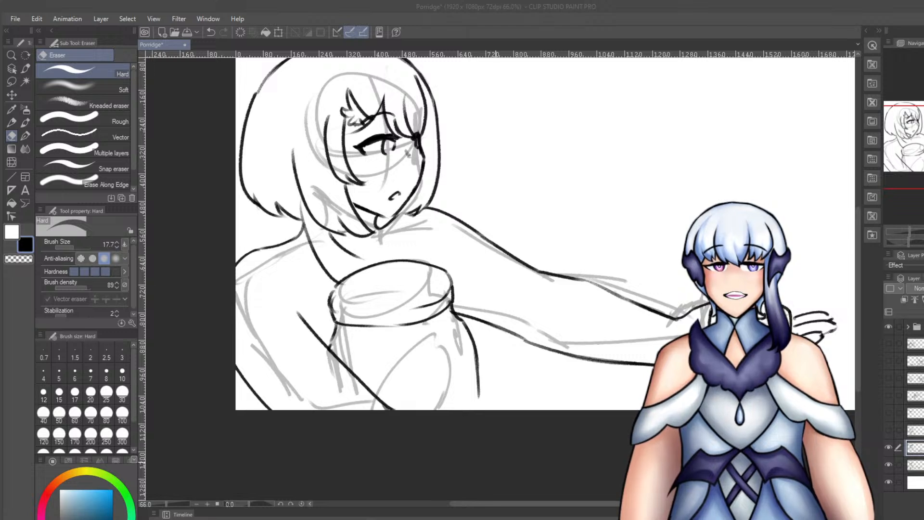
Try inking the holding hand as two edge lines around the lower end of the jar's far side.
key(p)
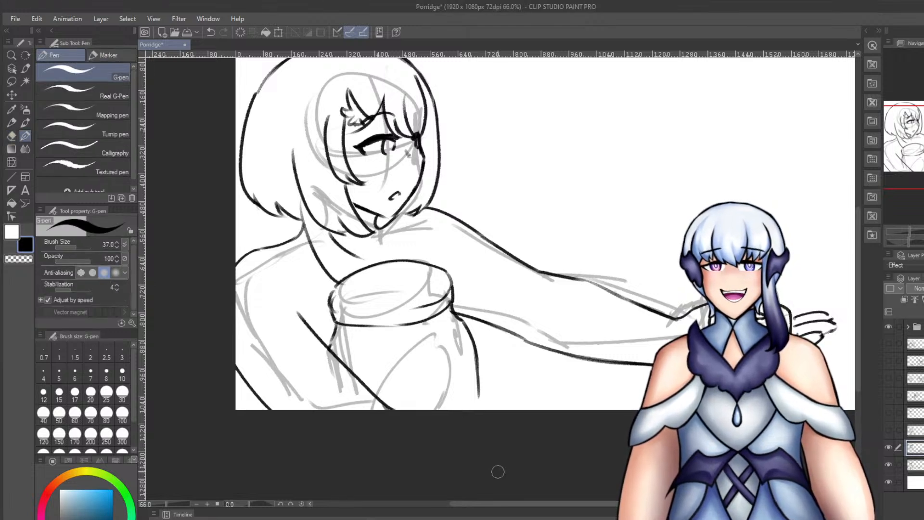
key(p)
key(ctrl+z)
mouse_move(475, 374)
mouse_down()
mouse_move(443, 410)
mouse_move(474, 374)
mouse_move(457, 410)
mouse_up()
key(ctrl+z)
key(ctrl+z)
drag(493, 359, 485, 438)
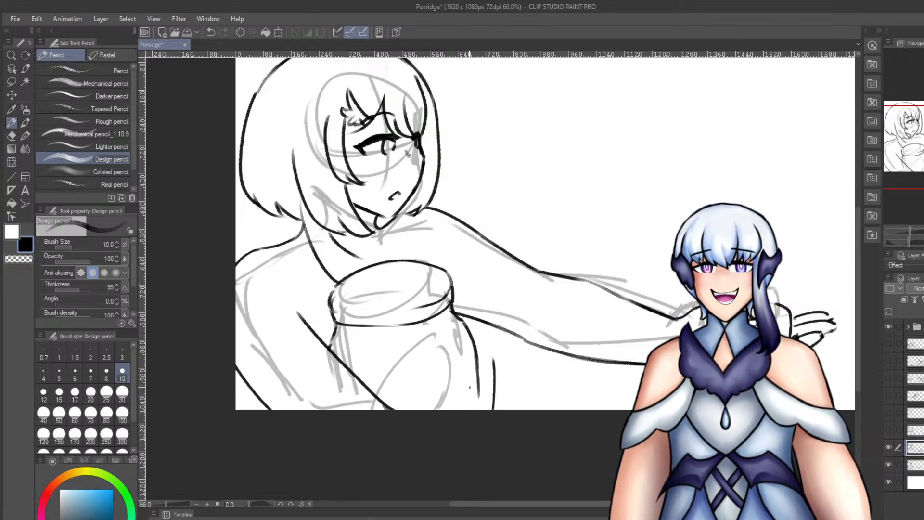
mouse_move(469, 361)
mouse_down()
mouse_move(432, 412)
mouse_move(440, 410)
mouse_up()
key(ctrl+z)
key(ctrl+z)
drag(471, 365, 433, 411)
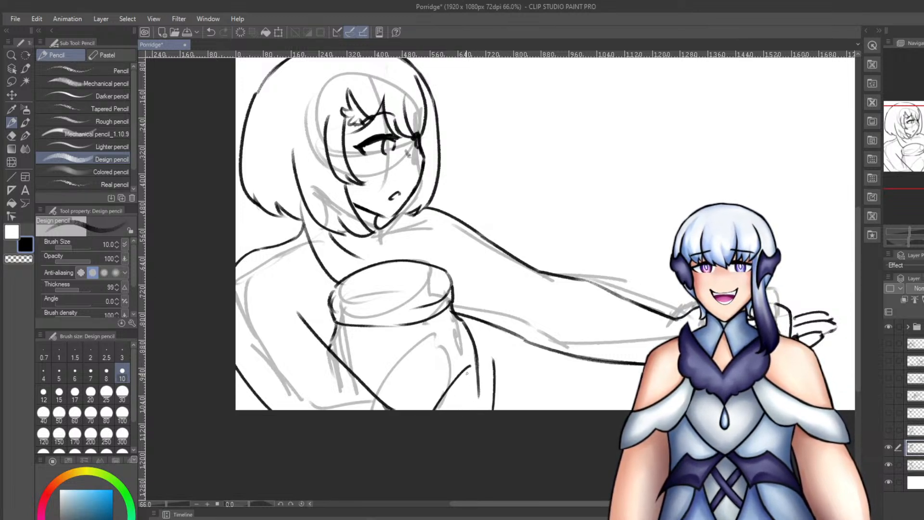
Erase the lower end of the jar's far side where the hand covers it, and reduce the eraser size to 15.
key(e)
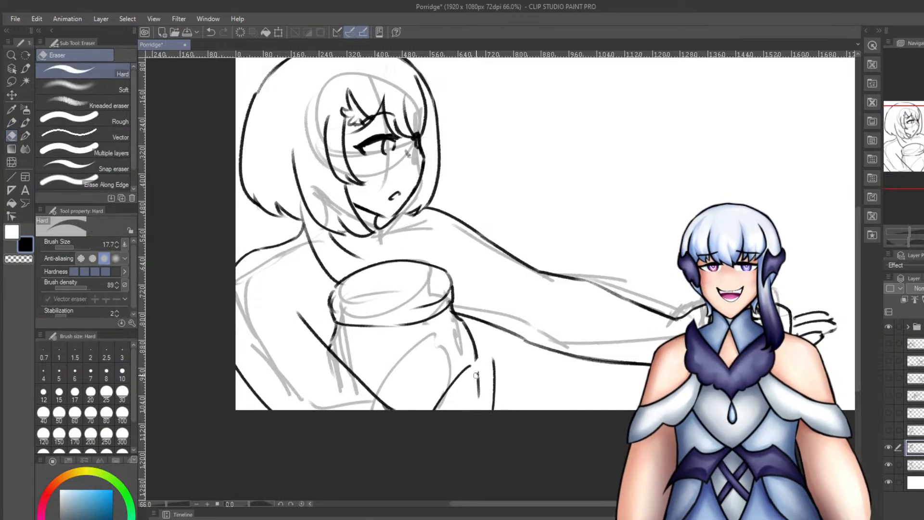
key(bracketleft)
key(bracketleft)
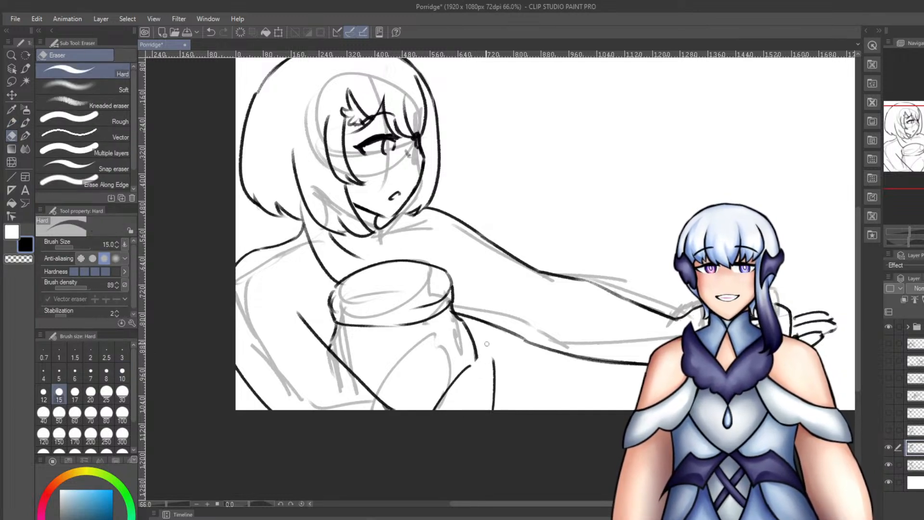
Try extending the hand's inner edge up to the jar's side, and erase both hand edge lines.
key(p)
mouse_move(450, 388)
mouse_down()
mouse_move(471, 340)
mouse_move(453, 366)
mouse_move(483, 335)
mouse_up()
key(ctrl+z)
key(ctrl+z)
key(ctrl+z)
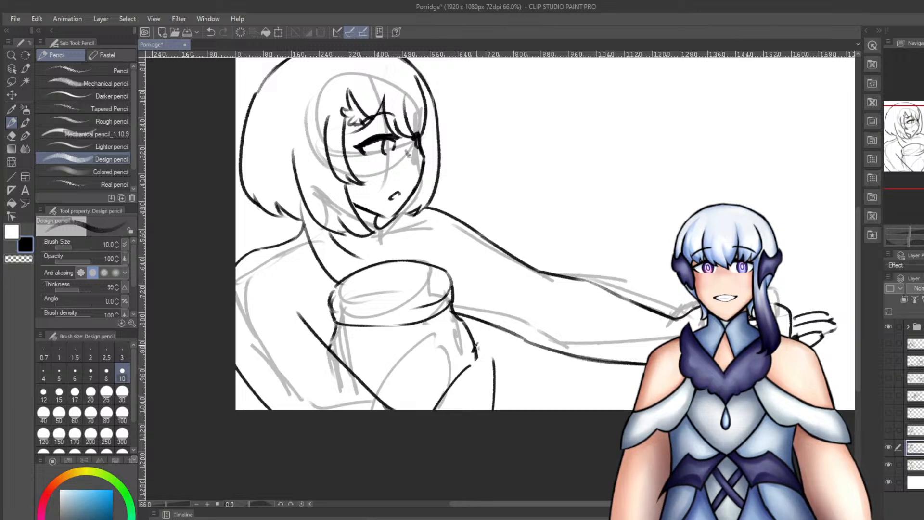
key(e)
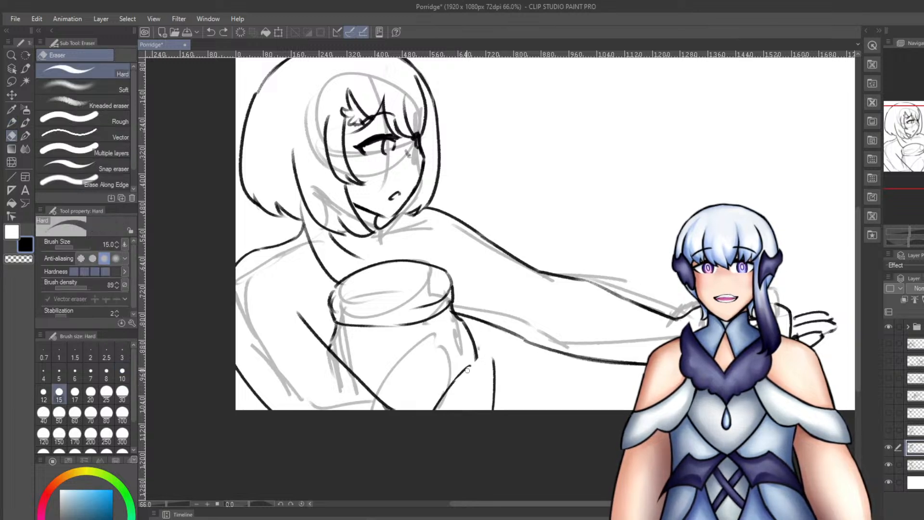
mouse_move(470, 366)
mouse_down()
mouse_move(439, 400)
mouse_move(485, 372)
mouse_move(489, 414)
mouse_up()
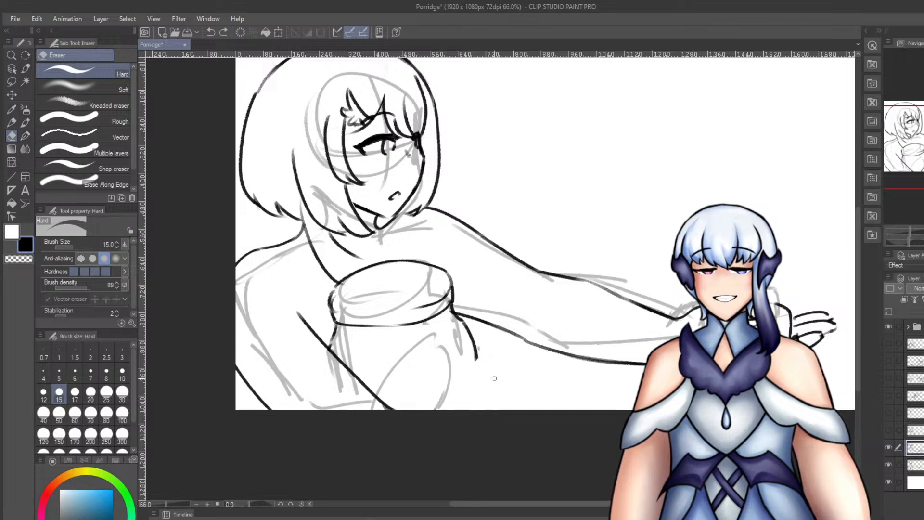
drag(494, 378, 499, 389)
Ink the hand gripping the jar's lower far side, with a slanted inner edge and an angular outer edge down to the canvas edge.
key(p)
key(p)
mouse_move(454, 409)
mouse_down()
mouse_move(480, 389)
mouse_move(478, 372)
mouse_move(469, 387)
mouse_move(476, 368)
mouse_move(465, 389)
mouse_move(488, 359)
mouse_move(510, 380)
mouse_move(510, 400)
mouse_up()
key(ctrl+z)
key(ctrl+z)
key(ctrl+z)
key(ctrl+z)
key(e)
key(p)
key(p)
key(ctrl+z)
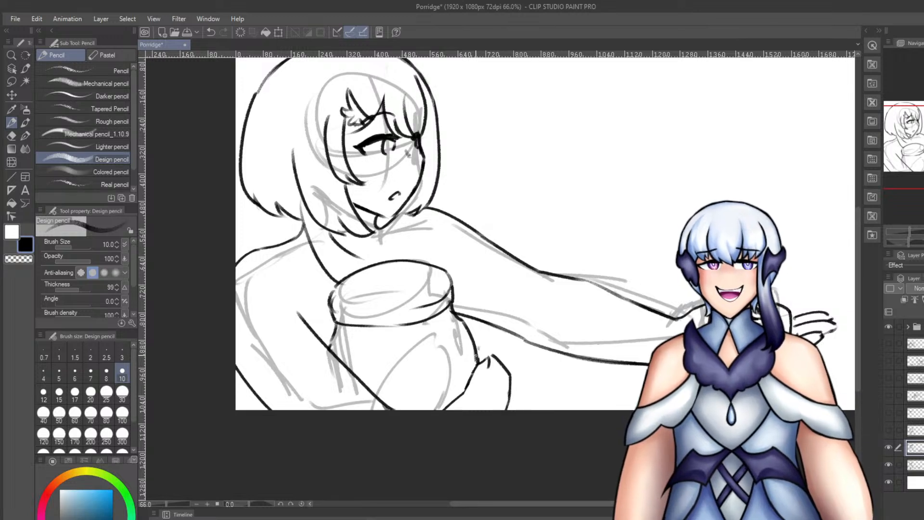
Thicken the jar's far side above the hand and rework the hand's finger lines and outer edge into a narrower shape.
mouse_move(476, 364)
mouse_down()
mouse_move(460, 322)
mouse_move(468, 336)
mouse_up()
key(ctrl+z)
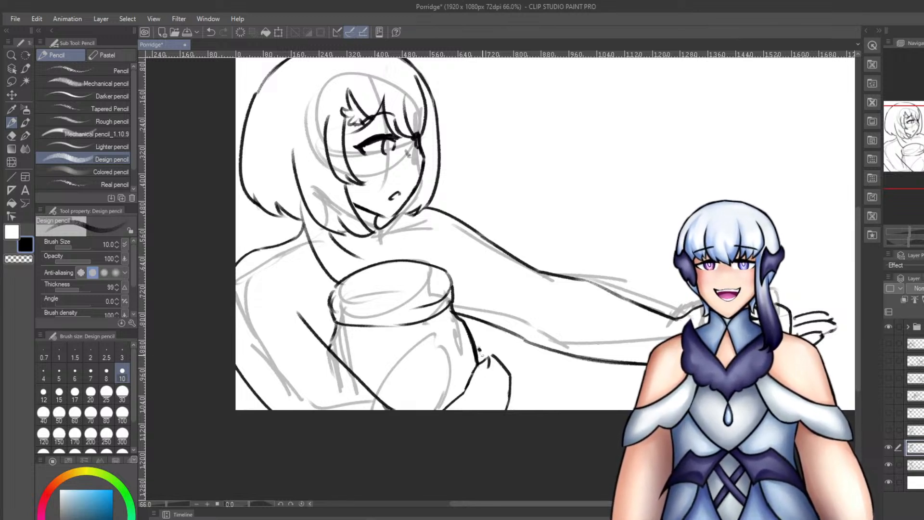
drag(497, 367, 510, 399)
key(ctrl+z)
key(ctrl+z)
mouse_move(500, 367)
mouse_down()
mouse_move(501, 385)
mouse_move(465, 380)
mouse_move(454, 408)
mouse_move(468, 383)
mouse_move(510, 394)
mouse_move(511, 369)
mouse_move(507, 409)
mouse_up()
key(ctrl+z)
key(ctrl+z)
key(e)
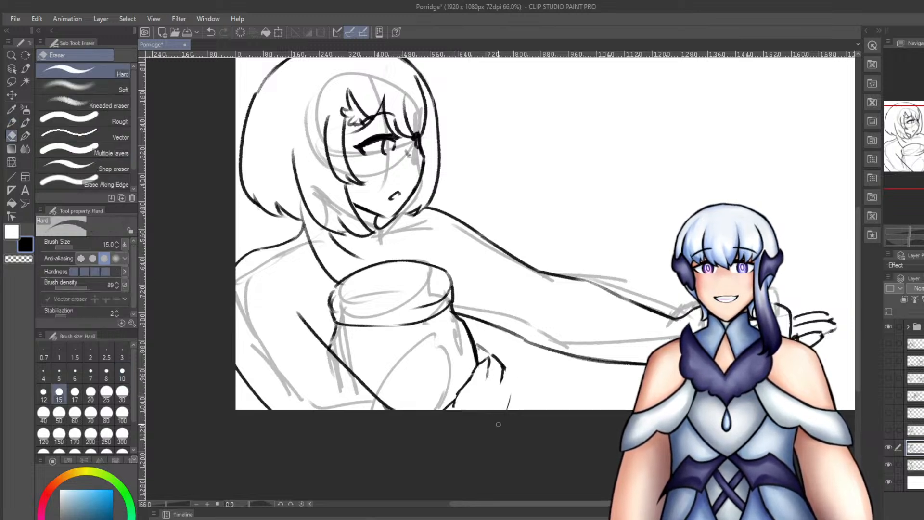
key(p)
drag(503, 370, 506, 409)
key(e)
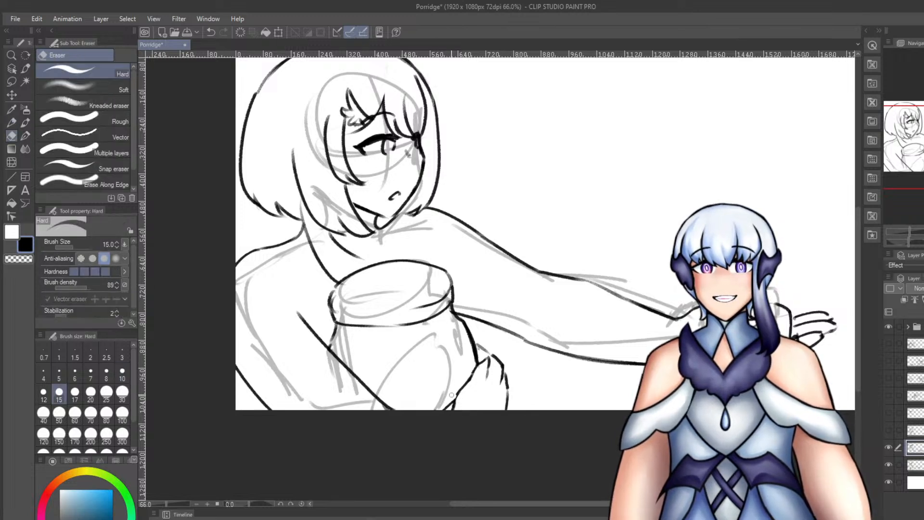
Ink the label's curved upper edge across the jar's body.
key(p)
mouse_move(341, 361)
mouse_down()
mouse_move(459, 336)
mouse_move(395, 372)
mouse_move(405, 369)
mouse_up()
key(ctrl+z)
key(ctrl+z)
drag(341, 356, 390, 369)
key(ctrl+z)
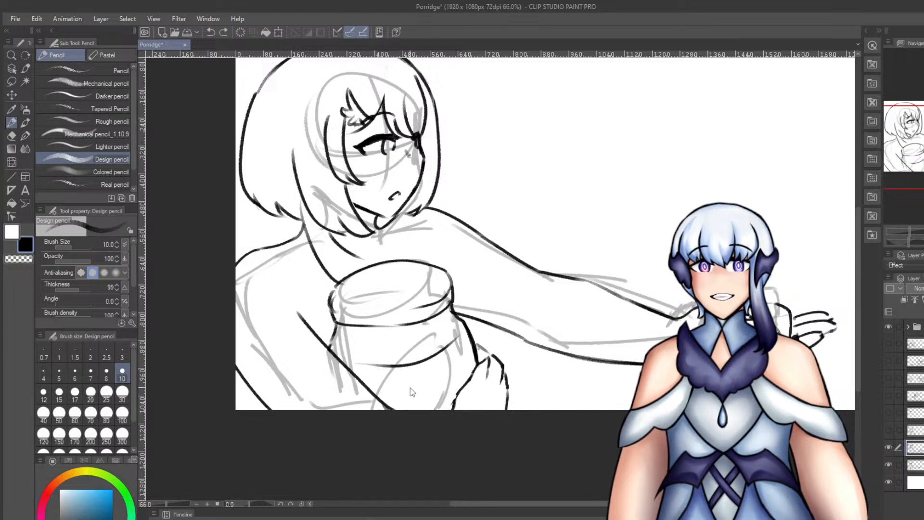
Hand-letter "Pork" below the label's upper edge, undoing the extra letters added after it.
mouse_move(416, 401)
mouse_down()
mouse_move(411, 386)
mouse_move(419, 405)
mouse_move(417, 394)
mouse_move(450, 364)
mouse_move(459, 374)
mouse_move(465, 354)
mouse_move(474, 370)
mouse_up()
key(ctrl+z)
key(ctrl+z)
key(ctrl+z)
drag(471, 360, 476, 359)
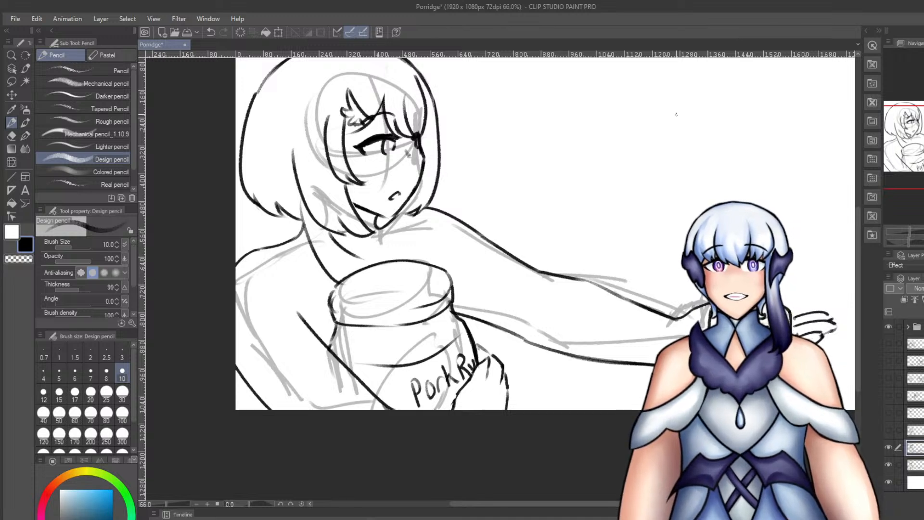
key(ctrl+z)
key(ctrl+z)
key(ctrl+z)
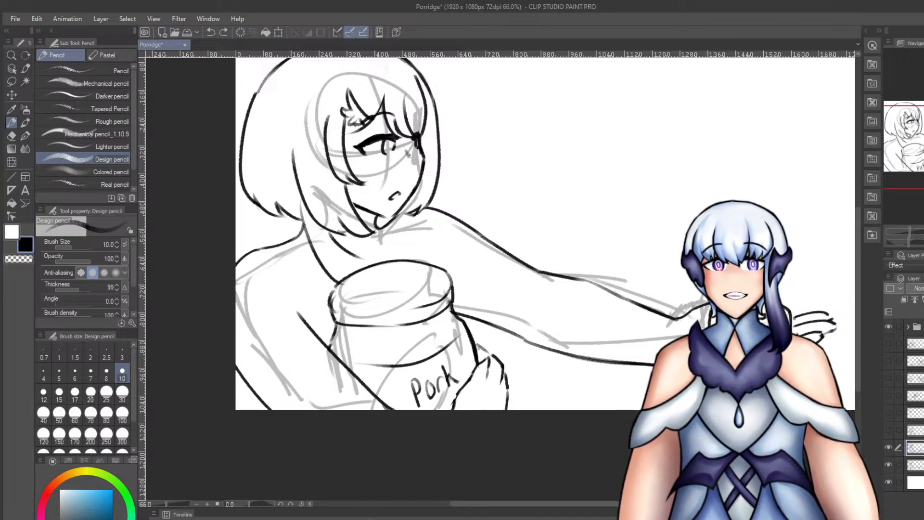
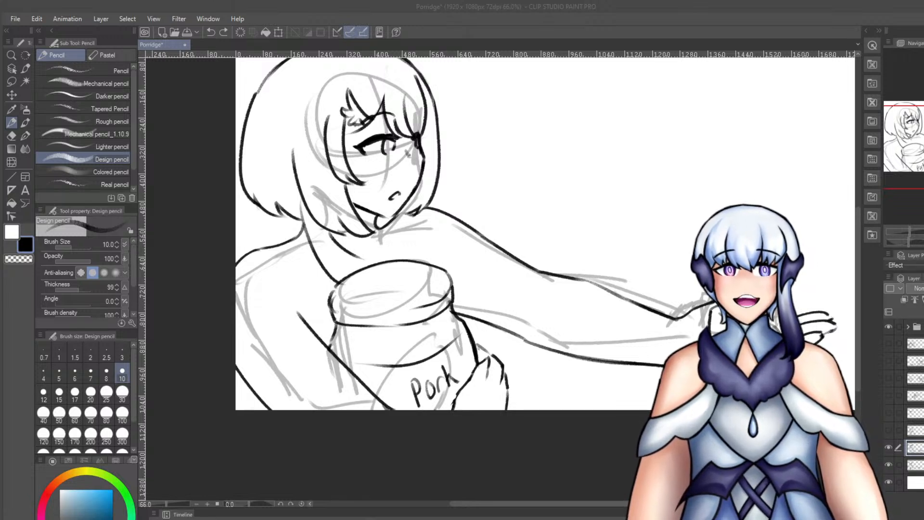
Try erasing part of the "o" in the "Pork" lettering.
scroll(471, 392, up, 2)
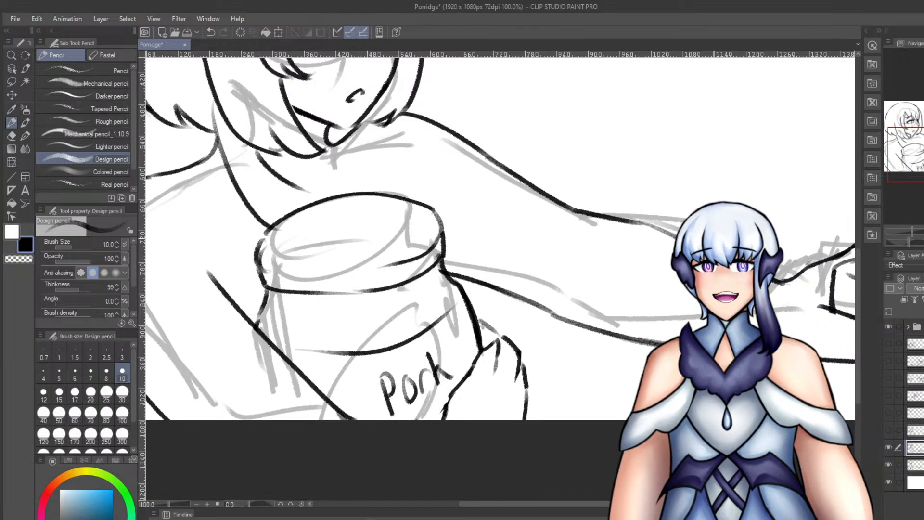
key(e)
drag(407, 382, 393, 380)
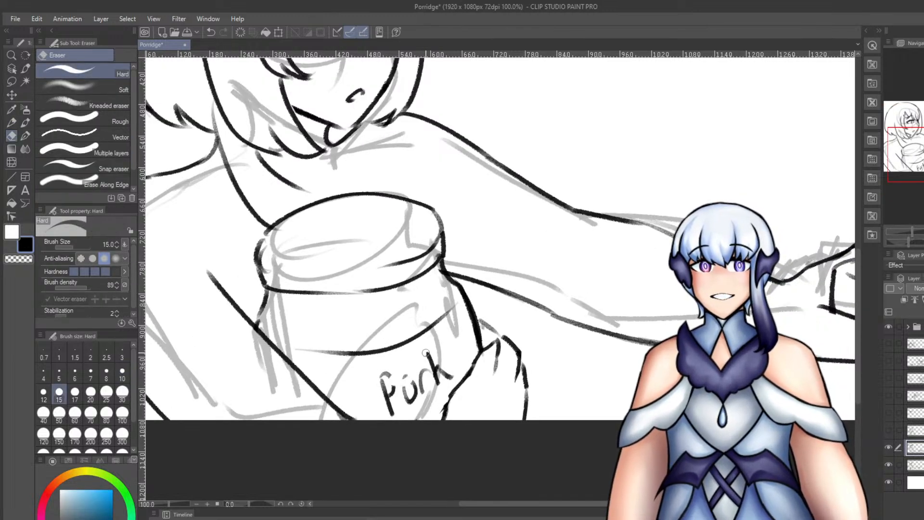
key(ctrl+z)
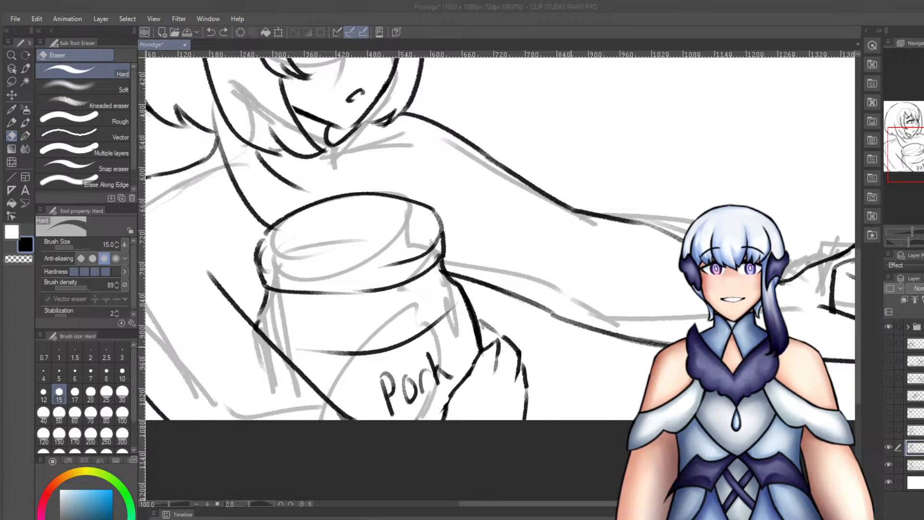
Letter "Fu" after "Pork" on the label, running up against the gripping hand.
key(p)
mouse_move(460, 332)
mouse_down()
mouse_move(455, 369)
mouse_move(475, 355)
mouse_move(479, 364)
mouse_move(476, 356)
mouse_up()
key(ctrl+z)
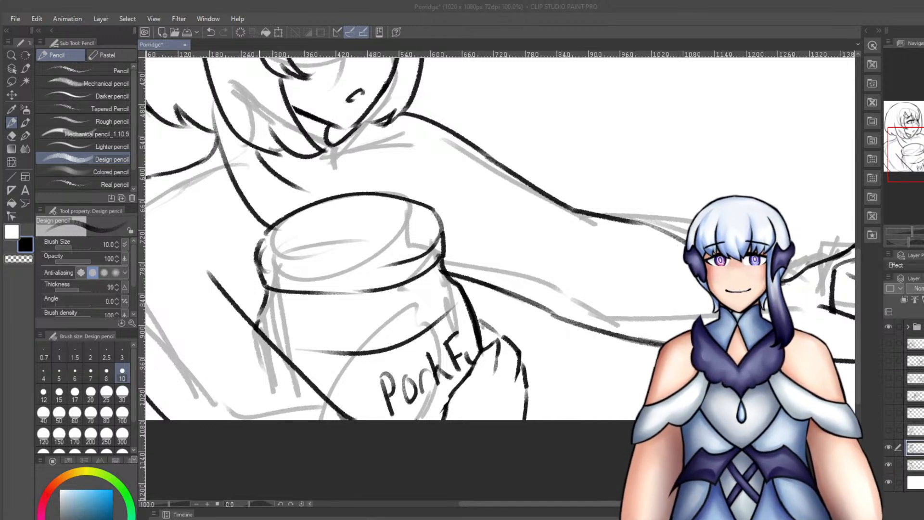
Ink a short stroke between the diagonal forearm line and the jar's neck on the near side.
scroll(426, 385, down, 1)
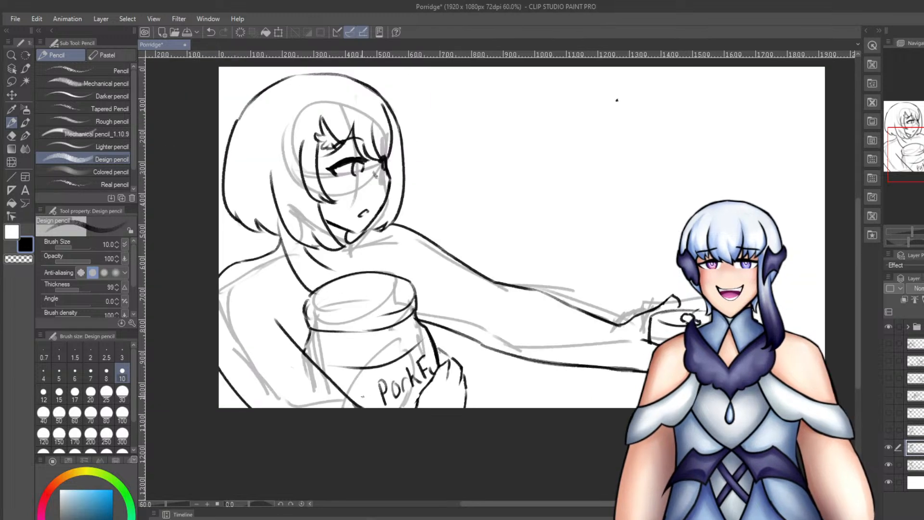
scroll(630, 231, up, 1)
drag(421, 291, 426, 315)
key(ctrl+z)
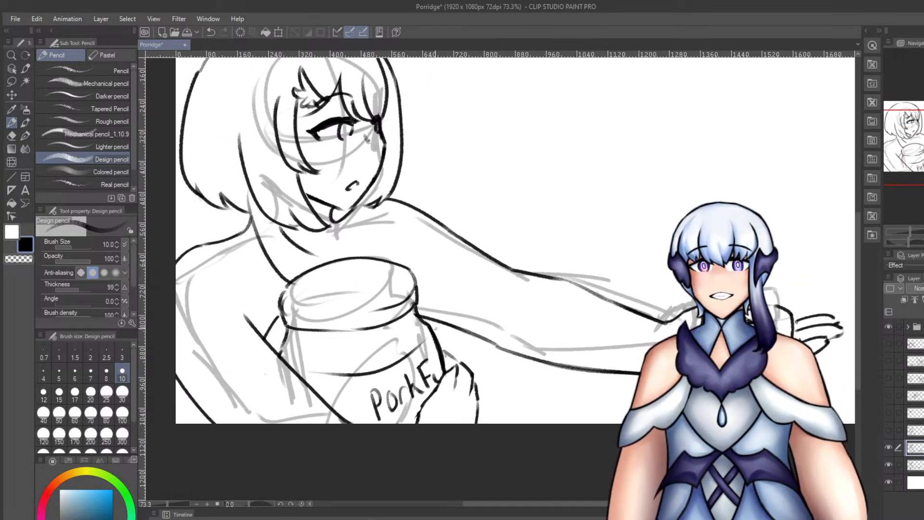
key(ctrl+z)
Darken the jar's far shoulder just below the lid and save the drawing.
drag(417, 300, 429, 323)
key(ctrl+z)
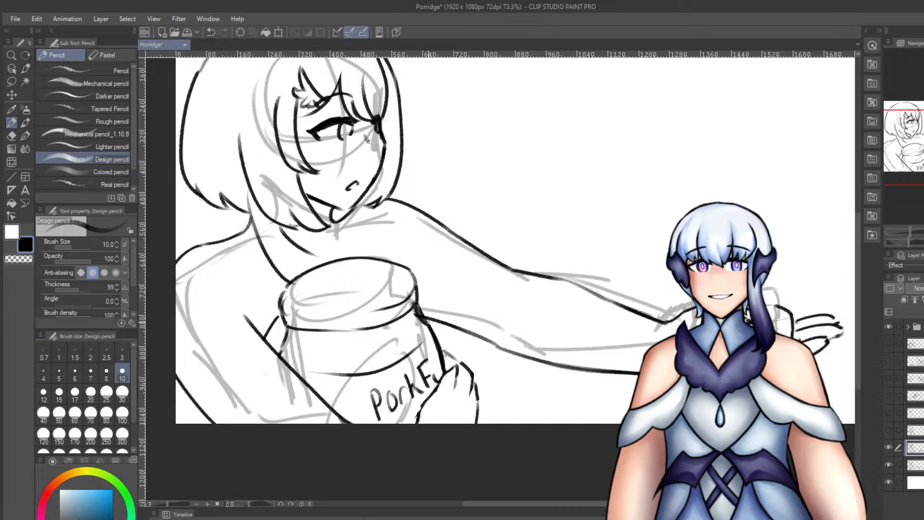
key(e)
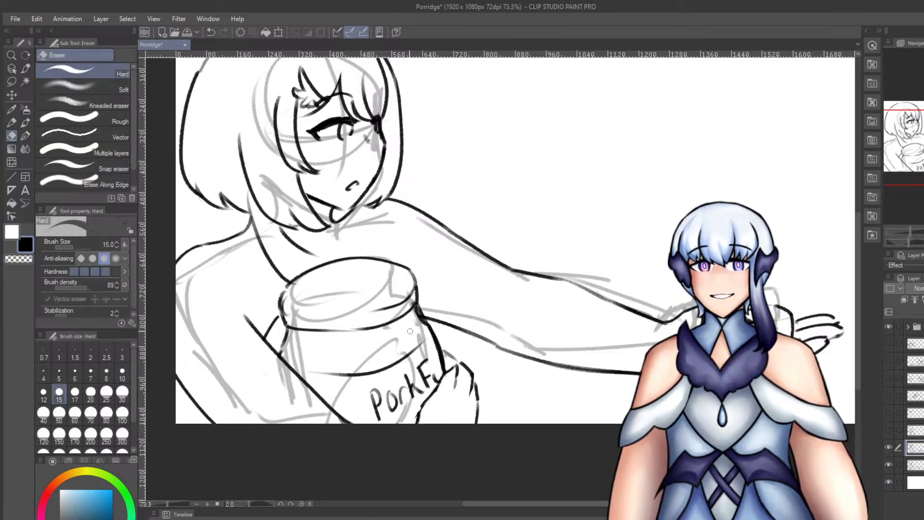
key(p)
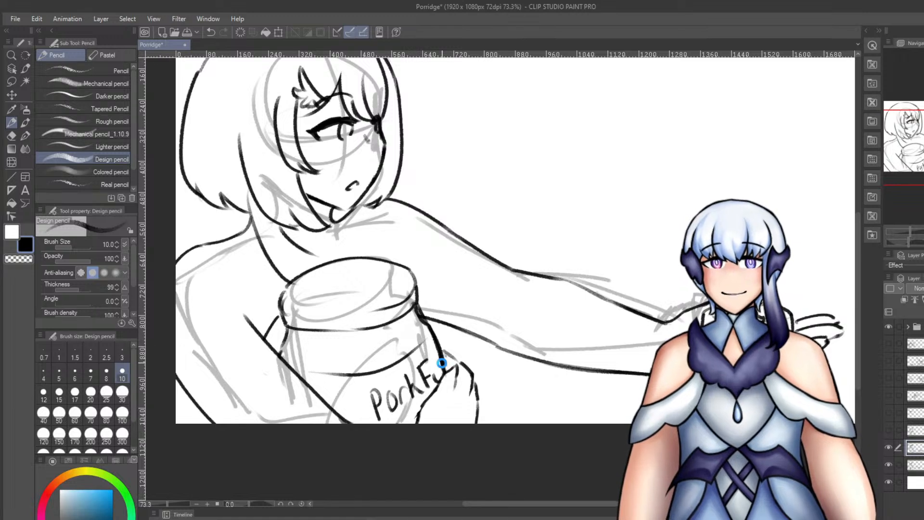
key(ctrl+s)
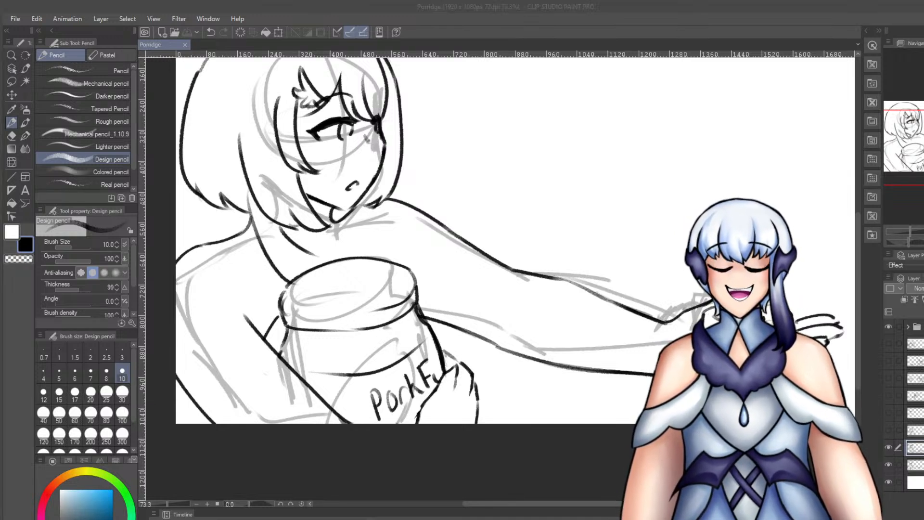
Erase a gap in the outstretched upper arm's top line and ink a short sleeve with a curved hem reaching down to the jar.
drag(432, 216, 465, 253)
key(ctrl+z)
key(ctrl+z)
key(e)
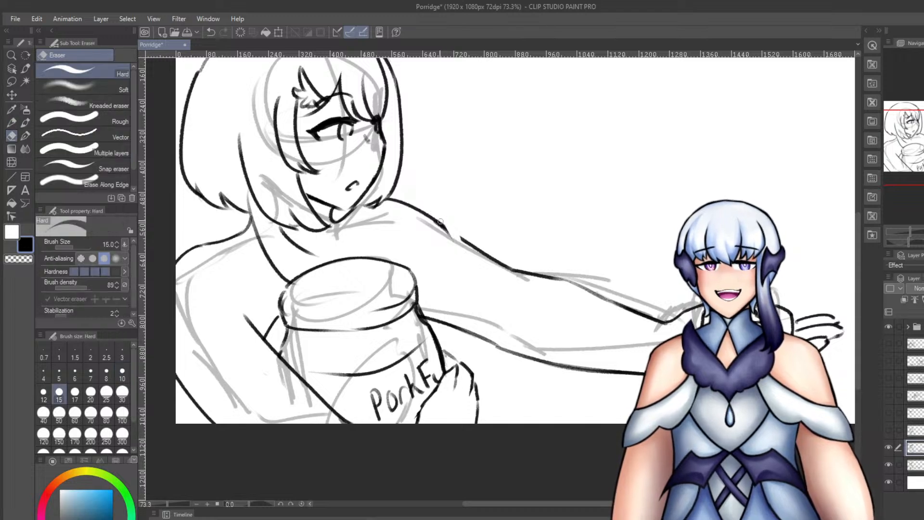
key(p)
key(ctrl+z)
mouse_move(441, 221)
mouse_down()
mouse_move(460, 240)
mouse_move(457, 282)
mouse_move(440, 310)
mouse_up()
key(ctrl+z)
drag(451, 288, 427, 316)
key(ctrl+z)
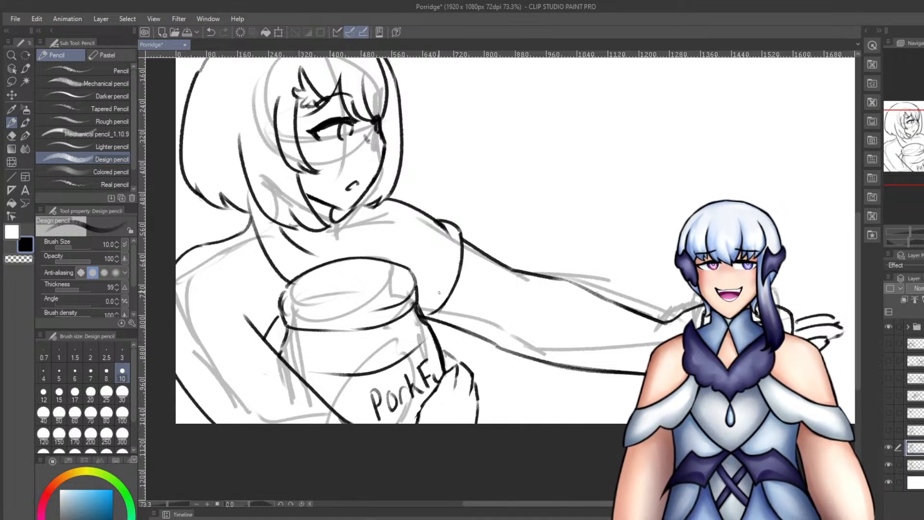
key(ctrl+z)
Redraw the outstretched forearm's top edge slightly higher up to the wrist and erase the old line beneath it.
drag(593, 290, 646, 293)
key(ctrl+z)
drag(567, 278, 640, 299)
key(ctrl+z)
drag(574, 284, 660, 312)
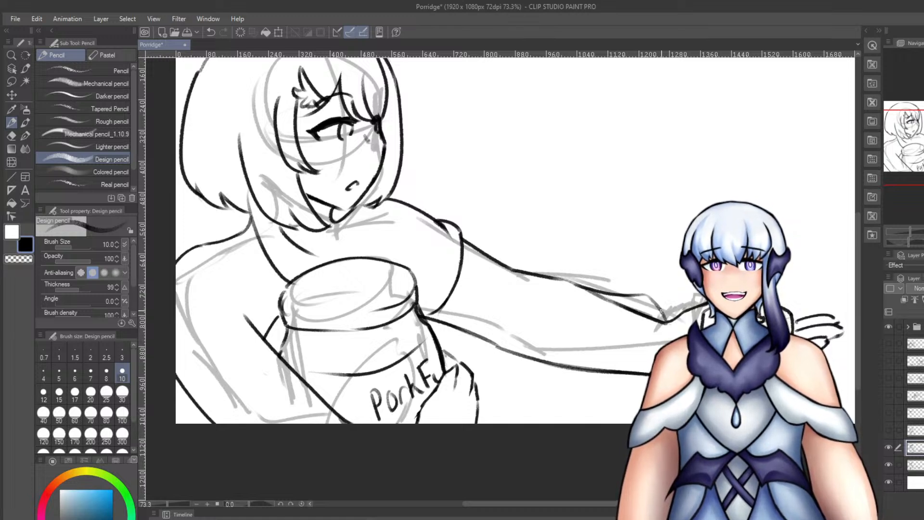
key(e)
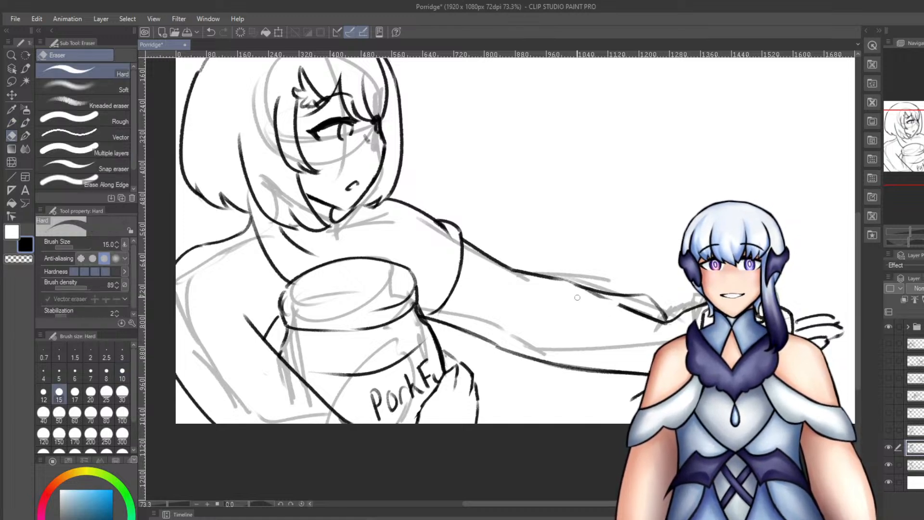
drag(583, 295, 621, 304)
key(ctrl+z)
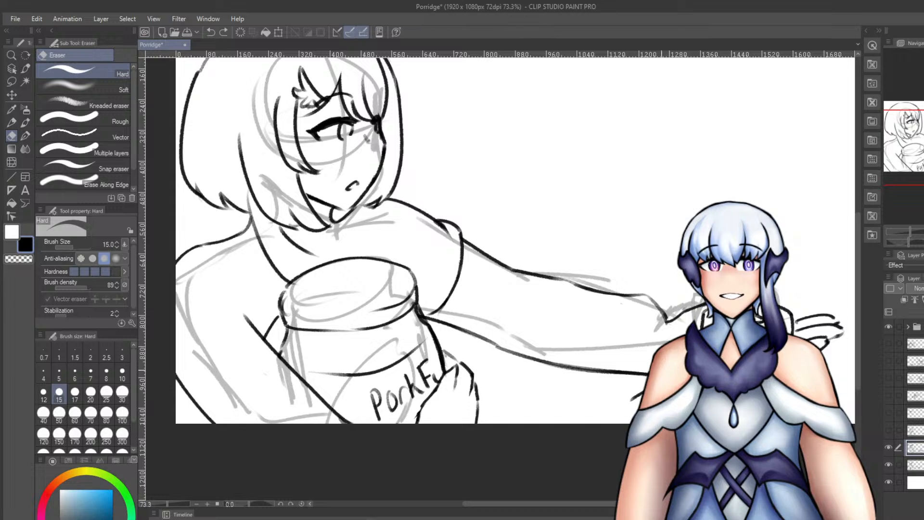
Undo the forearm's redrawn top edge, add a new layer and draw a short cuff line across the wrist.
key(ctrl+z)
key(ctrl+z)
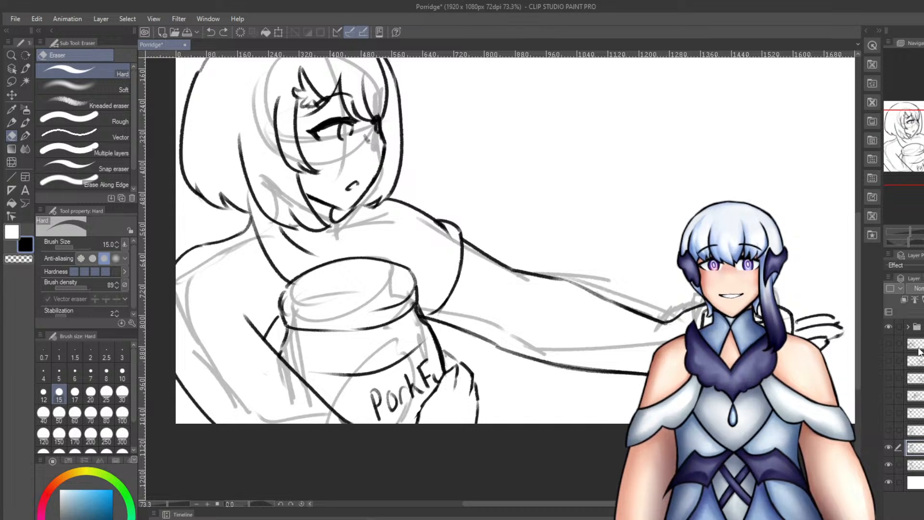
key(ctrl+shift+n)
key(p)
key(p)
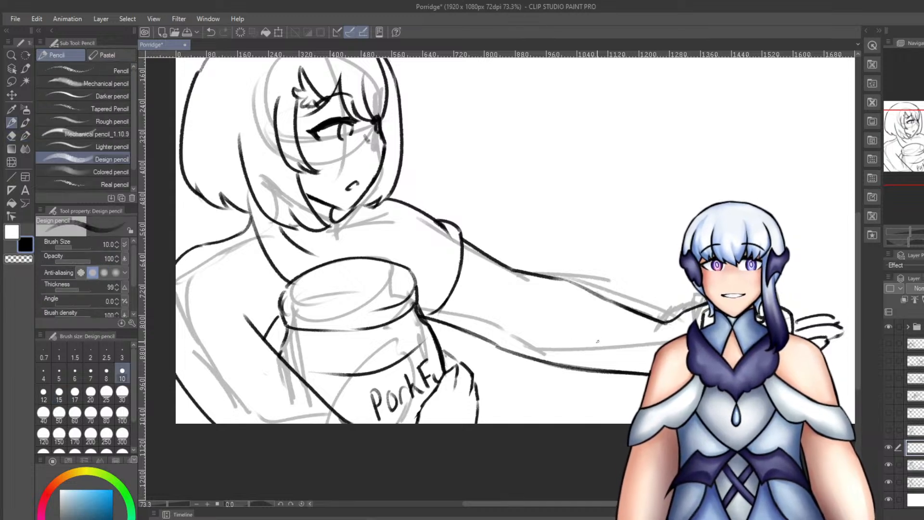
key(ctrl+z)
drag(668, 322, 672, 341)
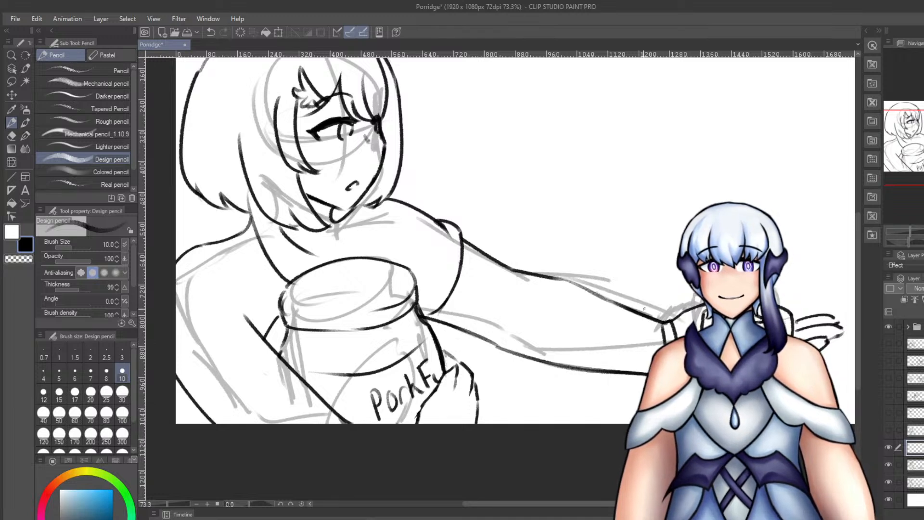
Draw a loose, billowing sleeve over the outstretched forearm, with a drooping underside and gathered folds near the cuff.
drag(579, 280, 624, 304)
key(ctrl+z)
drag(552, 277, 647, 284)
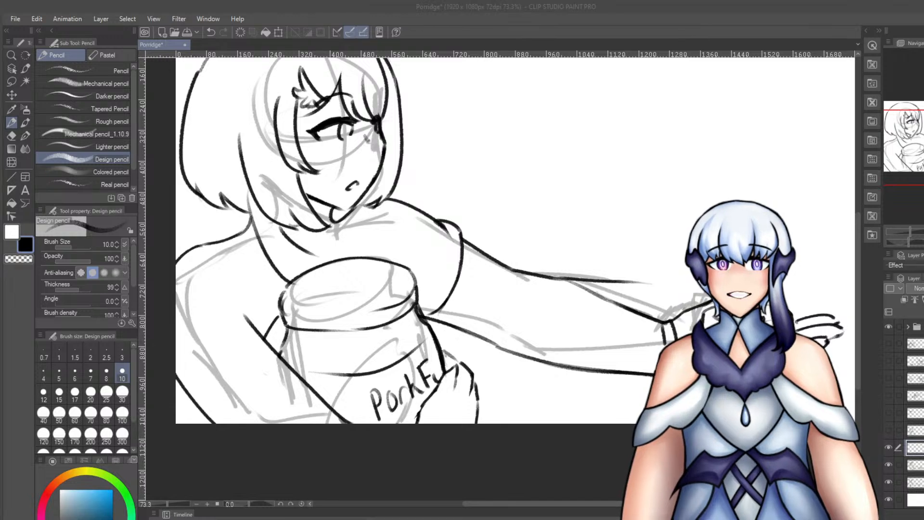
click(370, 276)
key(ctrl+z)
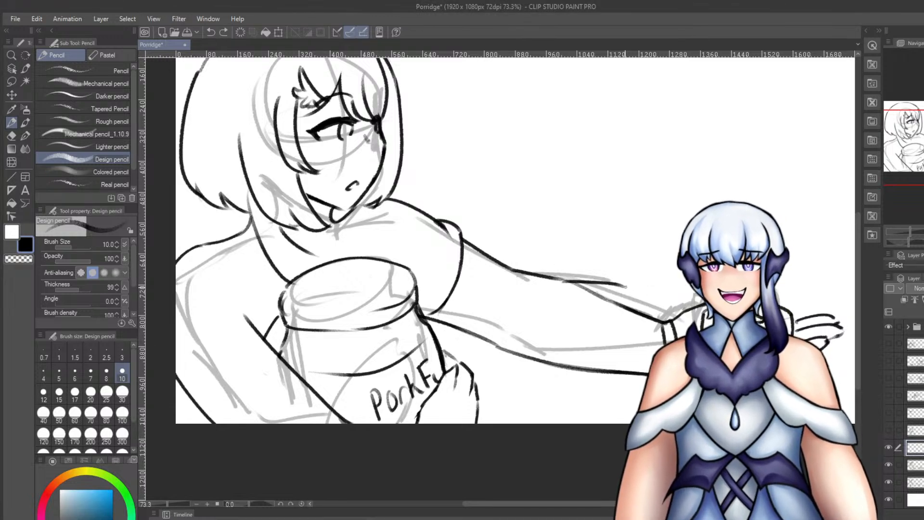
drag(558, 277, 648, 297)
mouse_move(510, 352)
mouse_down()
mouse_move(593, 392)
mouse_move(554, 375)
mouse_move(645, 388)
mouse_up()
key(ctrl+z)
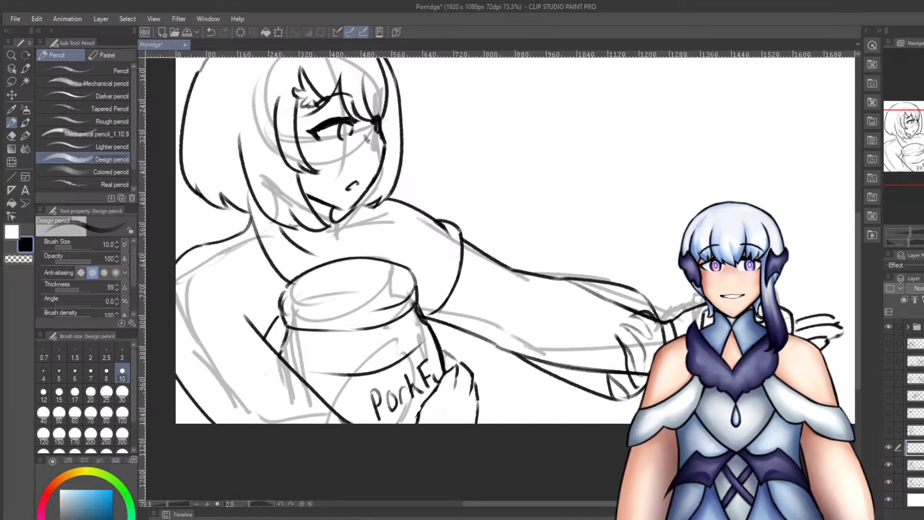
On the line-art layer, remove the old arm lines inside the new sleeve with transparent colour, then restore black as the drawing colour.
click(915, 464)
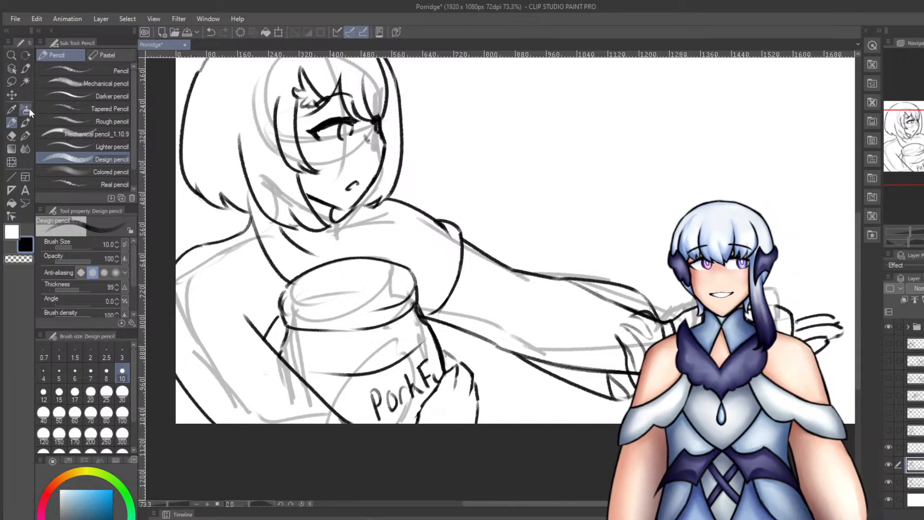
click(26, 109)
key(c)
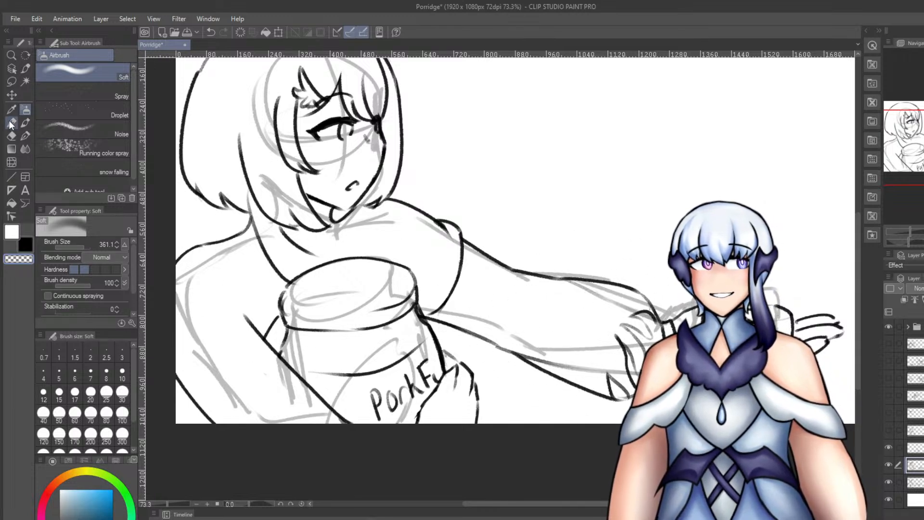
key(p)
key(ctrl+shift)
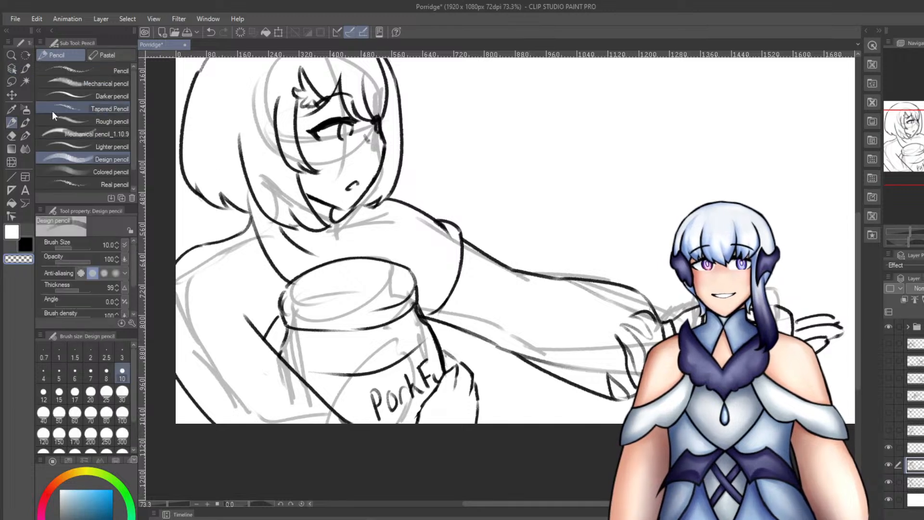
click(25, 238)
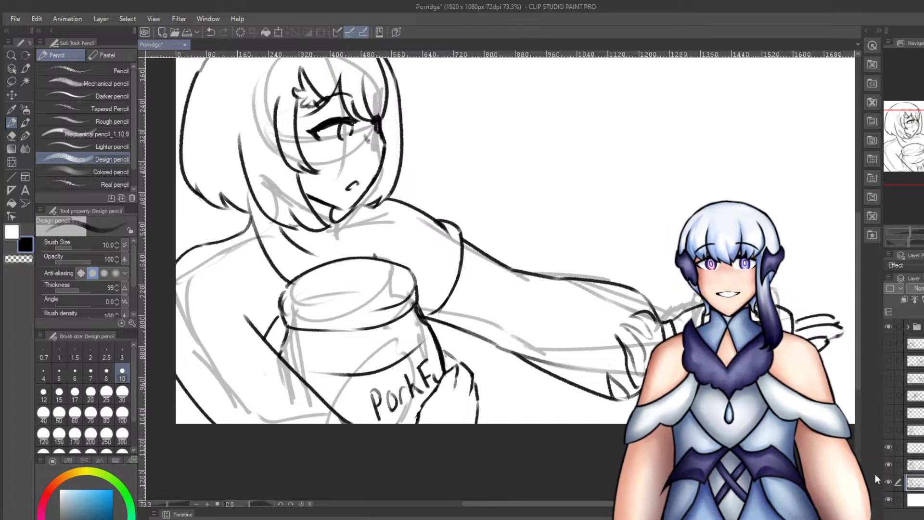
Hide the construction sketch layer and erase the near arm's outer line below the shoulder on the line-art layer.
click(889, 480)
click(889, 480)
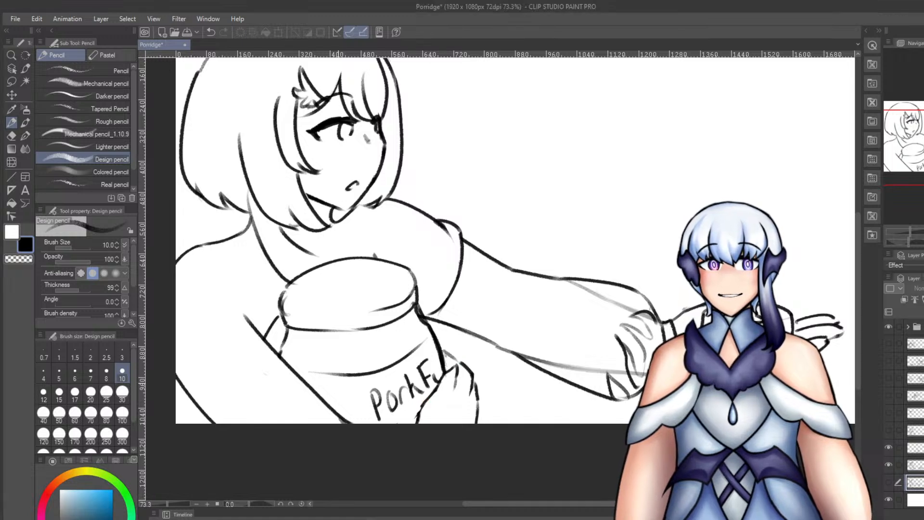
key(e)
key(alt+bracketright)
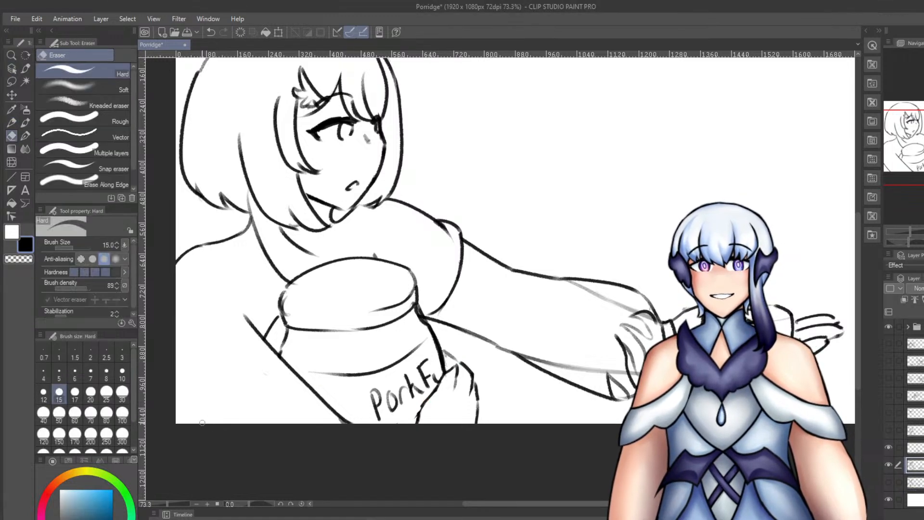
key(p)
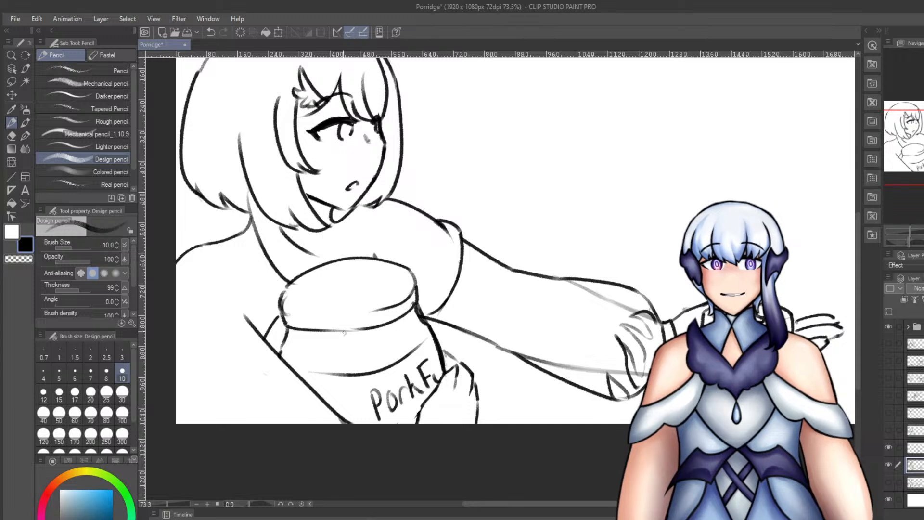
Draw a jagged sleeve edge from the canvas border to the jar-holding forearm, with a curved fold beneath it.
mouse_move(177, 342)
mouse_down()
mouse_move(202, 349)
mouse_move(210, 322)
mouse_move(241, 313)
mouse_up()
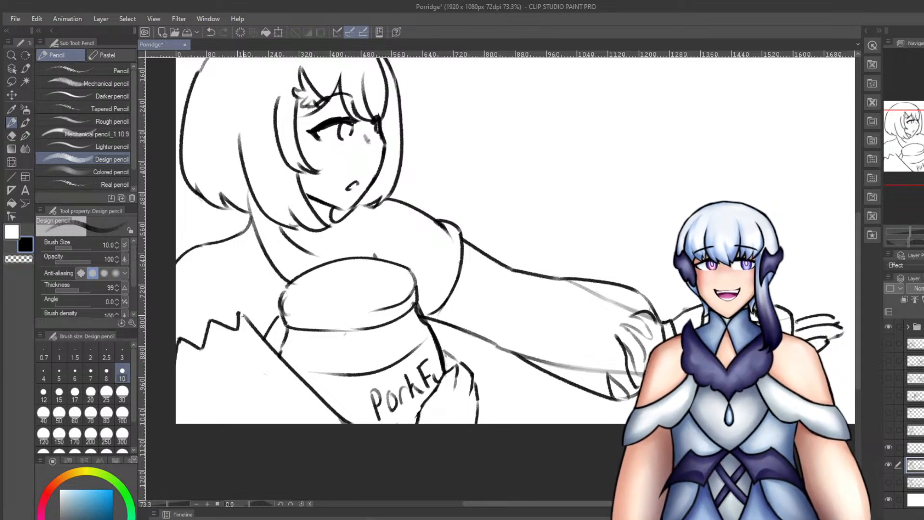
key(ctrl+z)
mouse_move(266, 351)
mouse_down()
mouse_move(216, 357)
mouse_move(197, 344)
mouse_move(231, 359)
mouse_move(201, 335)
mouse_move(227, 355)
mouse_move(289, 362)
mouse_up()
key(ctrl+z)
key(ctrl+z)
key(ctrl+z)
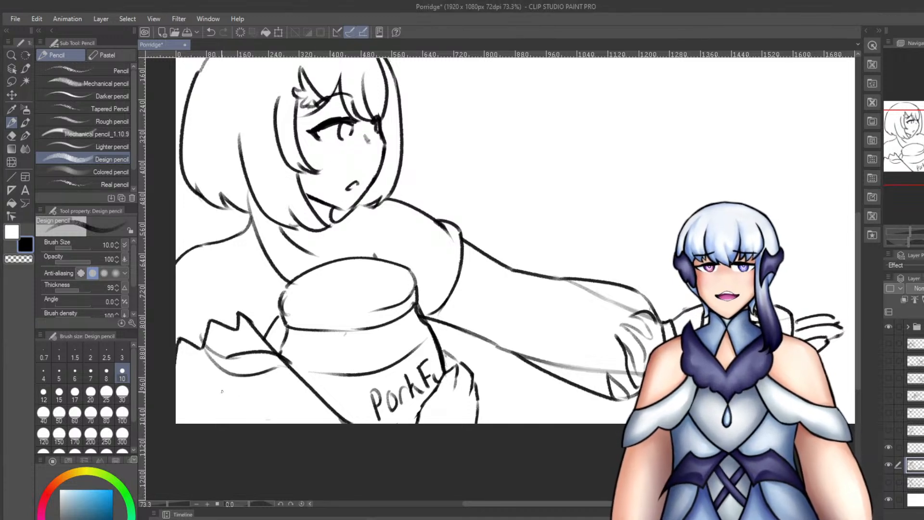
Add more wavy cloth folds below the jagged sleeve edge, down to the canvas's lower border.
mouse_move(222, 370)
mouse_down()
mouse_move(176, 366)
mouse_move(241, 395)
mouse_move(216, 412)
mouse_move(192, 394)
mouse_move(182, 399)
mouse_move(185, 418)
mouse_up()
key(ctrl+z)
mouse_move(314, 381)
mouse_down()
mouse_move(277, 398)
mouse_move(279, 424)
mouse_move(278, 416)
mouse_move(322, 397)
mouse_up()
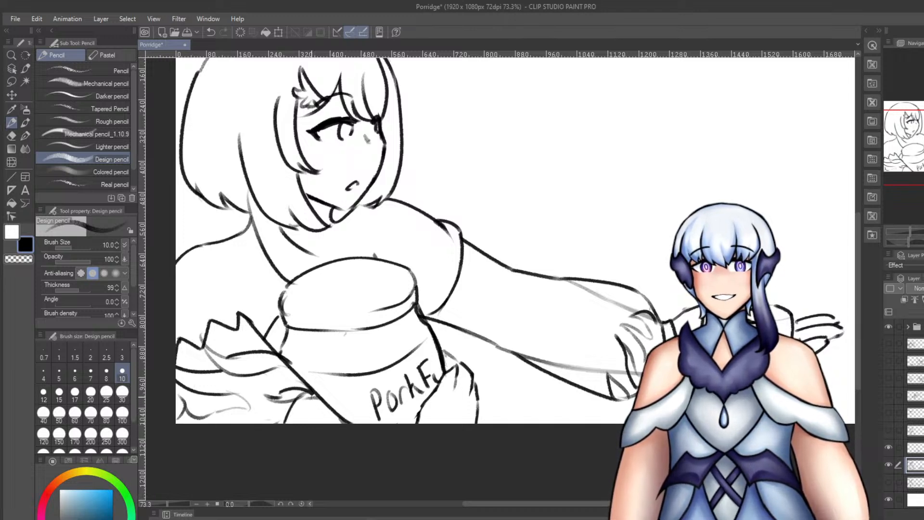
Draw a short chest line rising just above the jar's lid.
scroll(662, 93, up, 2)
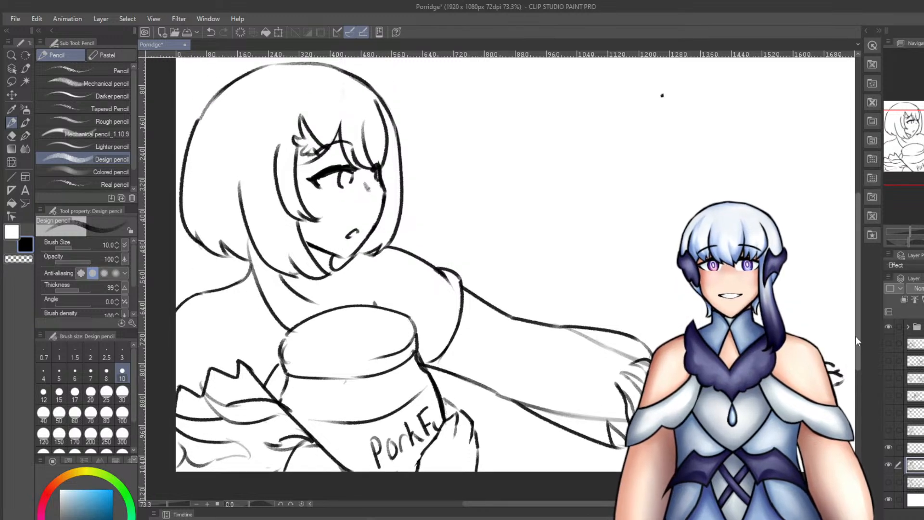
drag(419, 340, 429, 361)
key(ctrl+z)
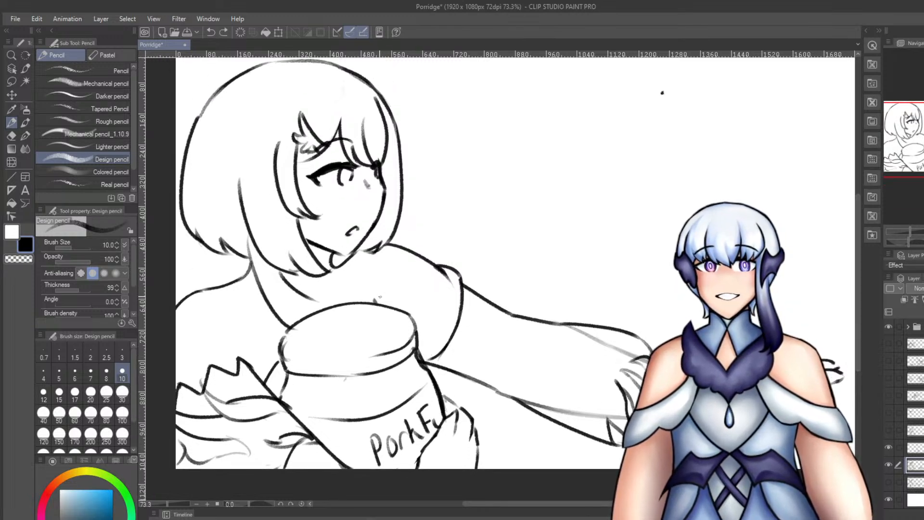
mouse_move(383, 305)
mouse_down()
mouse_move(379, 288)
mouse_move(383, 304)
mouse_move(376, 298)
mouse_up()
key(ctrl+z)
key(e)
key(ctrl+z)
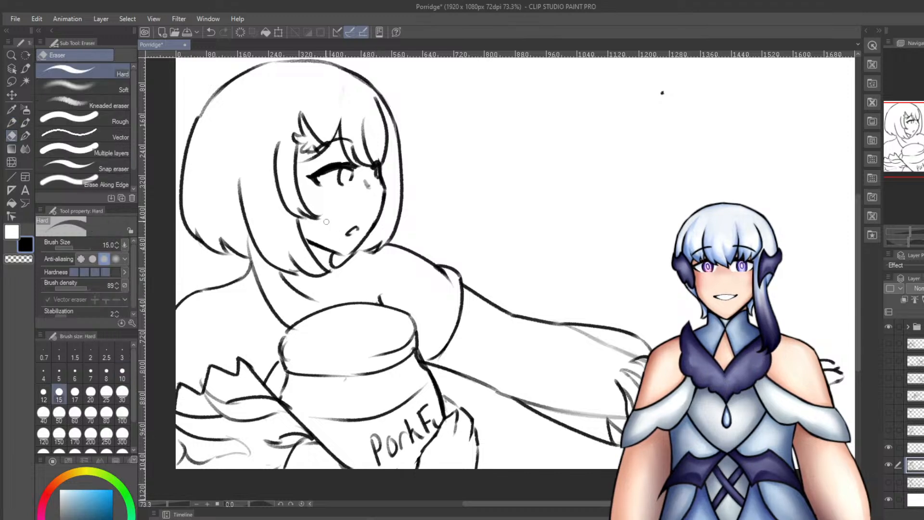
Darken the iris of the near eye and add a light slanted stroke on the cheek beneath it.
key(p)
scroll(313, 162, up, 5)
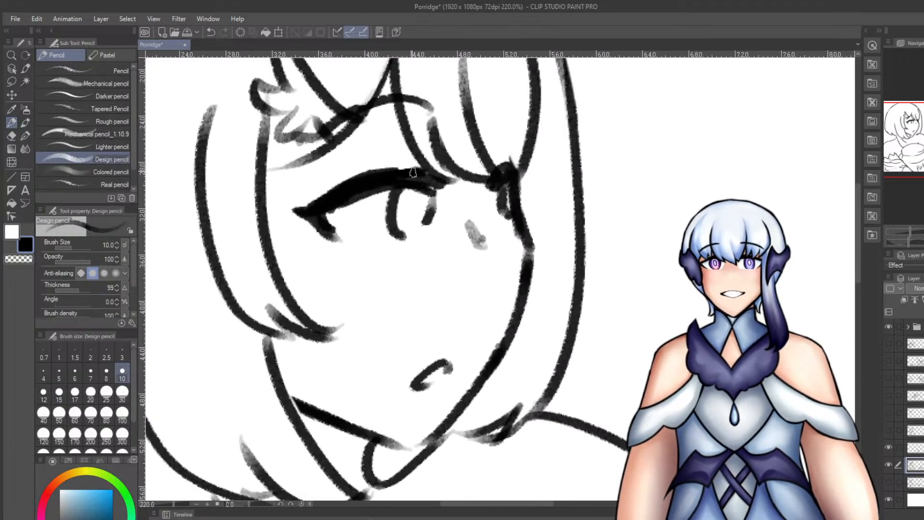
scroll(453, 195, up, 3)
drag(369, 225, 363, 230)
mouse_move(409, 192)
mouse_down()
mouse_move(369, 226)
mouse_move(391, 174)
mouse_move(401, 216)
mouse_move(385, 187)
mouse_move(367, 207)
mouse_move(380, 185)
mouse_move(402, 234)
mouse_move(366, 243)
mouse_move(407, 215)
mouse_move(387, 221)
mouse_up()
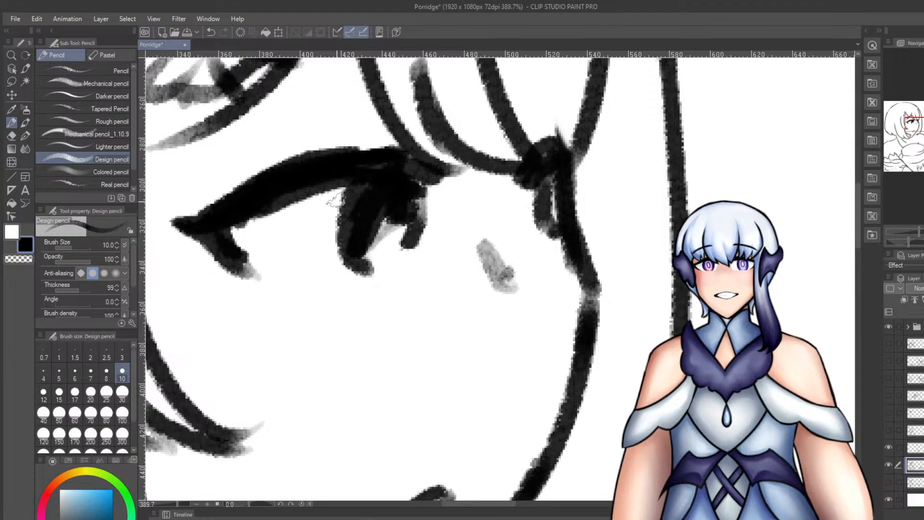
scroll(336, 200, down, 5)
drag(255, 256, 312, 235)
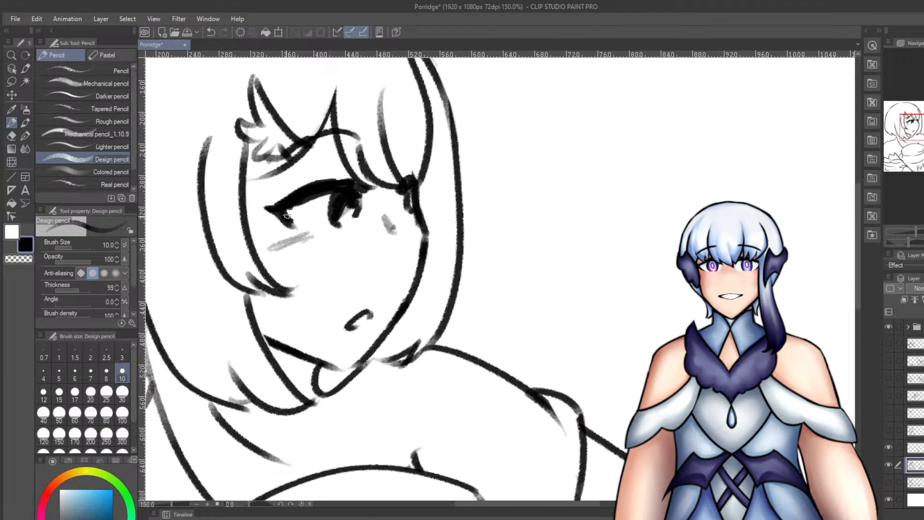
Erase the stray dot in the empty area above the outstretched arm.
scroll(288, 216, down, 3)
key(e)
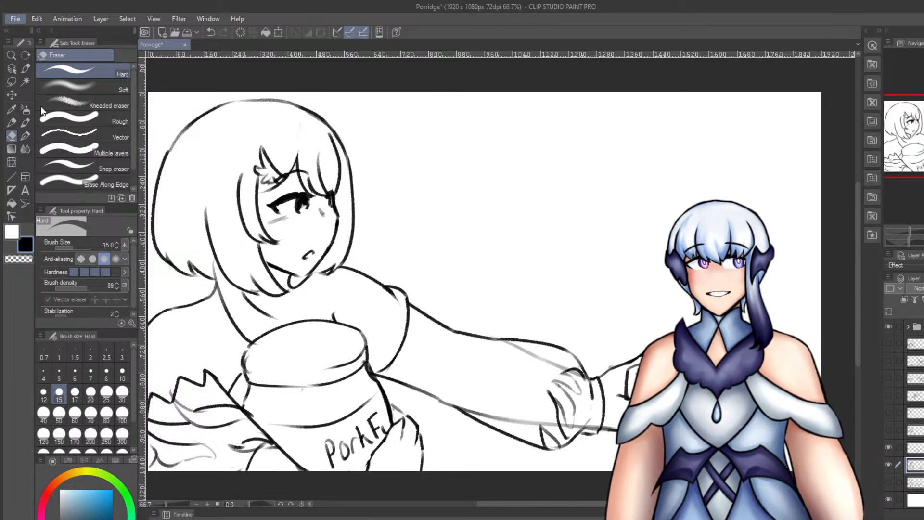
click(227, 164)
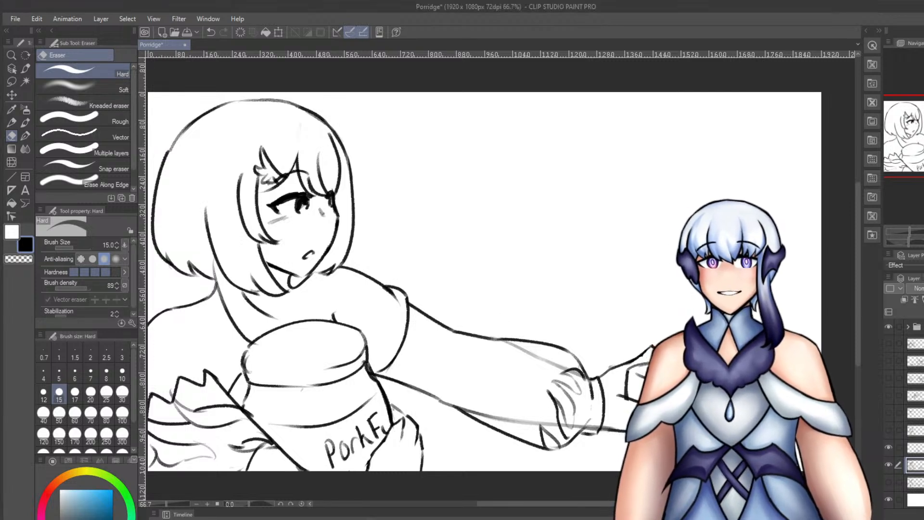
Check which lines the line-art layer holds and merge the sleeve layer down into it.
click(889, 465)
click(889, 465)
click(905, 447)
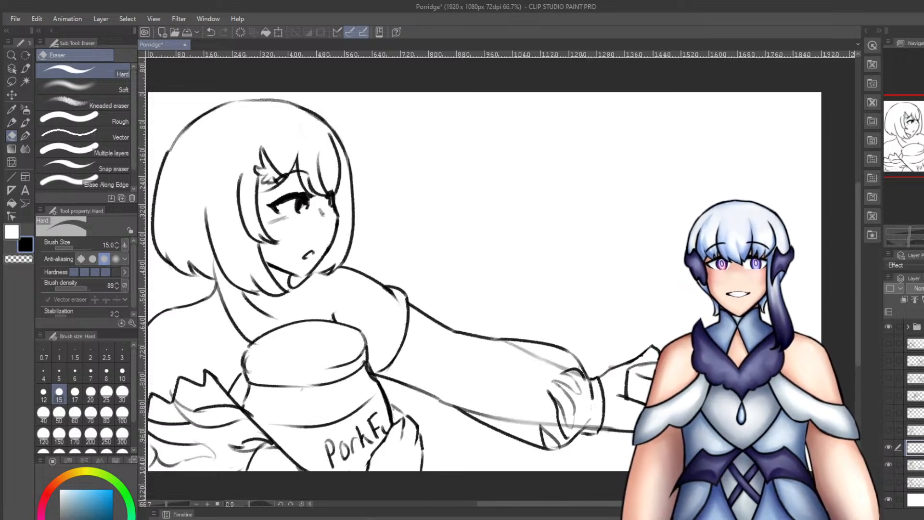
key(ctrl+e)
Hide the merged line art and clear the old construction sketch from its layer.
click(889, 447)
click(912, 464)
click(889, 464)
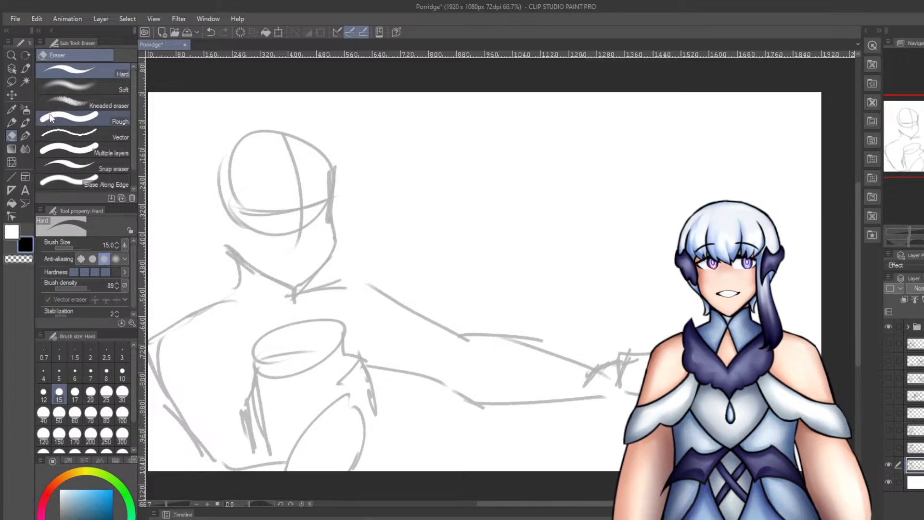
click(12, 123)
key(Delete)
Sketch a large egg-shaped head outline in the upper right of the canvas with the Design pencil.
mouse_move(615, 235)
mouse_down()
mouse_move(597, 223)
mouse_move(643, 128)
mouse_move(619, 267)
mouse_move(660, 284)
mouse_move(688, 279)
mouse_up()
key(ctrl+z)
key(ctrl+z)
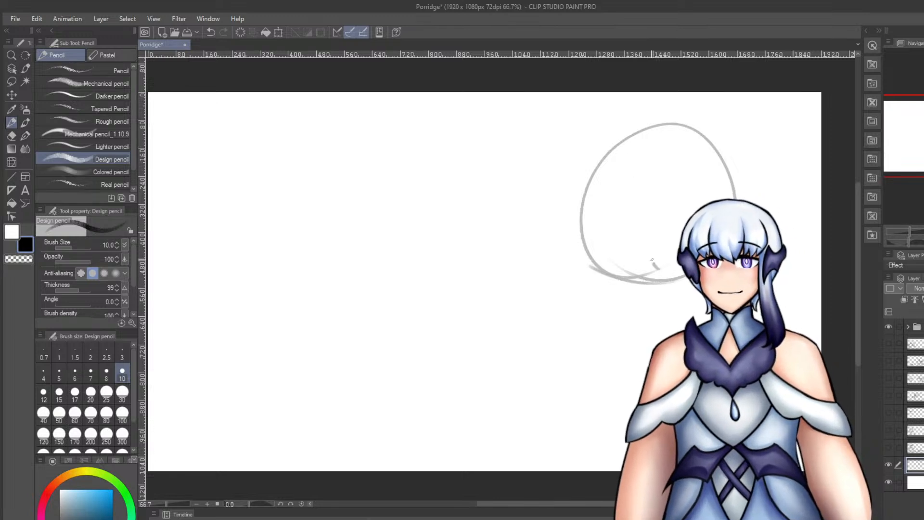
Draw a curved vertical centre line and a slightly tilted eye line across the new head.
drag(647, 135, 651, 272)
key(ctrl+z)
drag(656, 135, 662, 276)
key(ctrl+z)
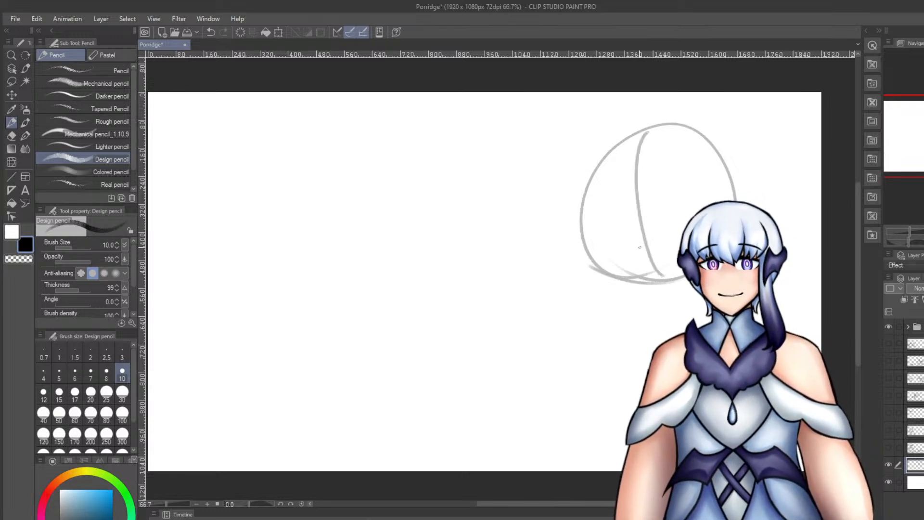
mouse_move(590, 239)
mouse_down()
mouse_move(682, 238)
mouse_move(683, 224)
mouse_up()
key(ctrl+z)
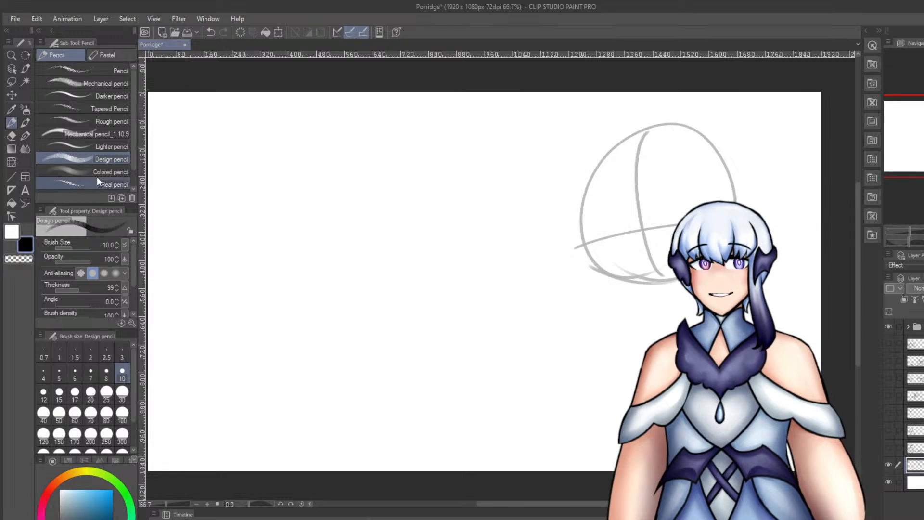
Sketch the cheek, jaw and chin contour along the lower side of the head.
mouse_move(580, 197)
mouse_down()
mouse_move(616, 302)
mouse_move(654, 310)
mouse_up()
mouse_move(623, 309)
mouse_down()
mouse_move(678, 309)
mouse_move(700, 320)
mouse_move(658, 327)
mouse_up()
key(ctrl+z)
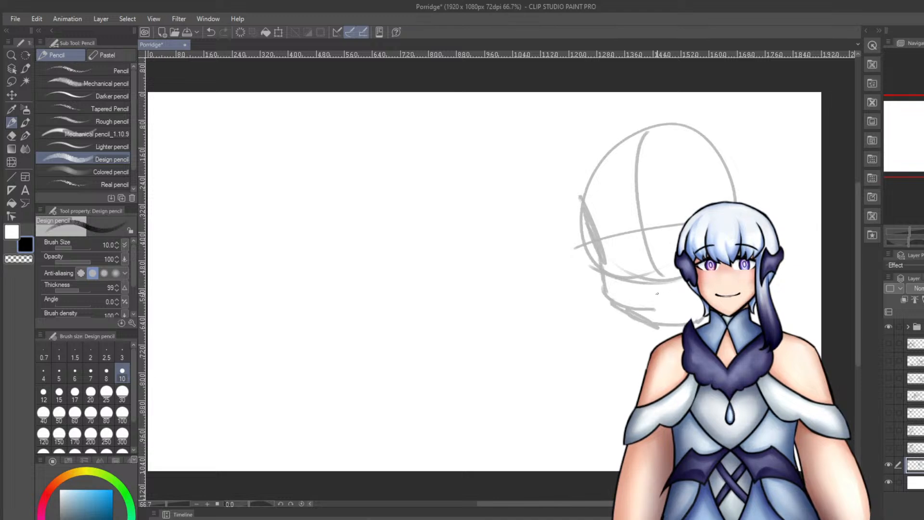
Sketch a wavy mouth, arched upper eyelids and small curved irises on the new face.
mouse_move(652, 292)
mouse_down()
mouse_move(684, 288)
mouse_move(696, 309)
mouse_move(681, 291)
mouse_up()
key(ctrl+z)
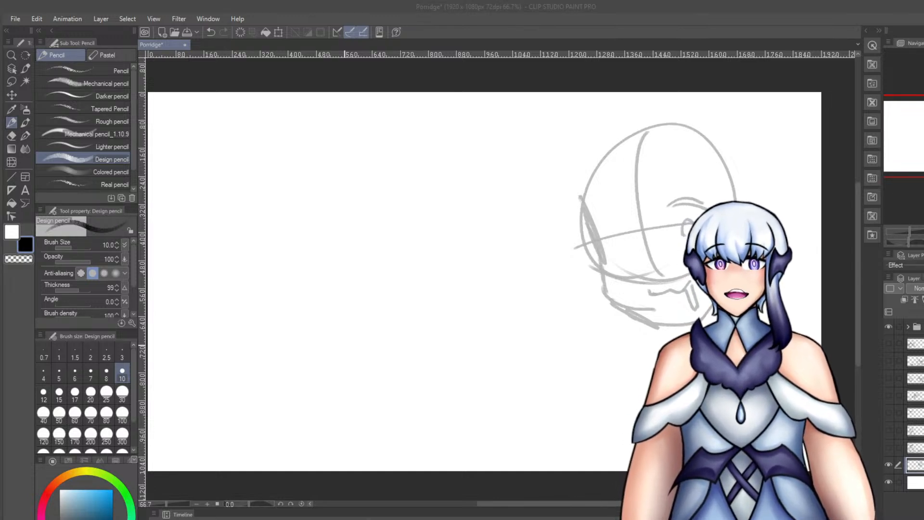
drag(605, 239, 634, 213)
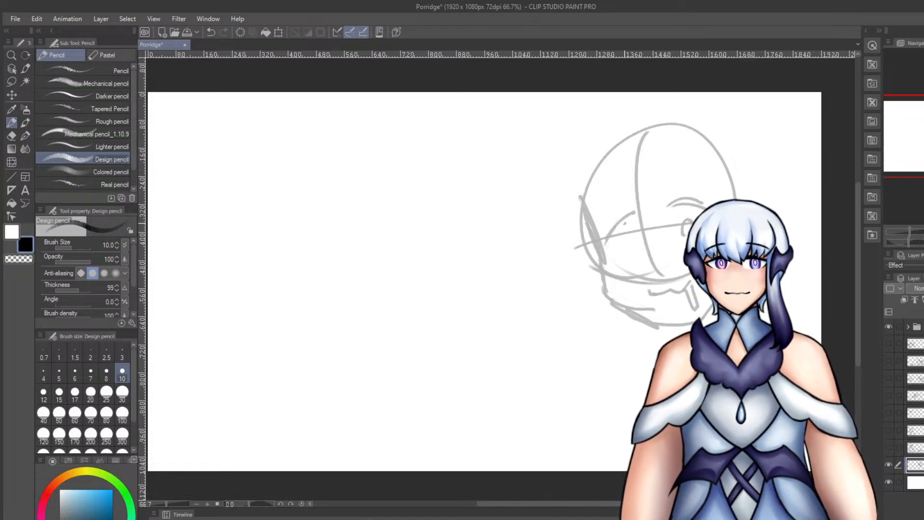
drag(631, 244, 643, 221)
key(ctrl+z)
key(ctrl+z)
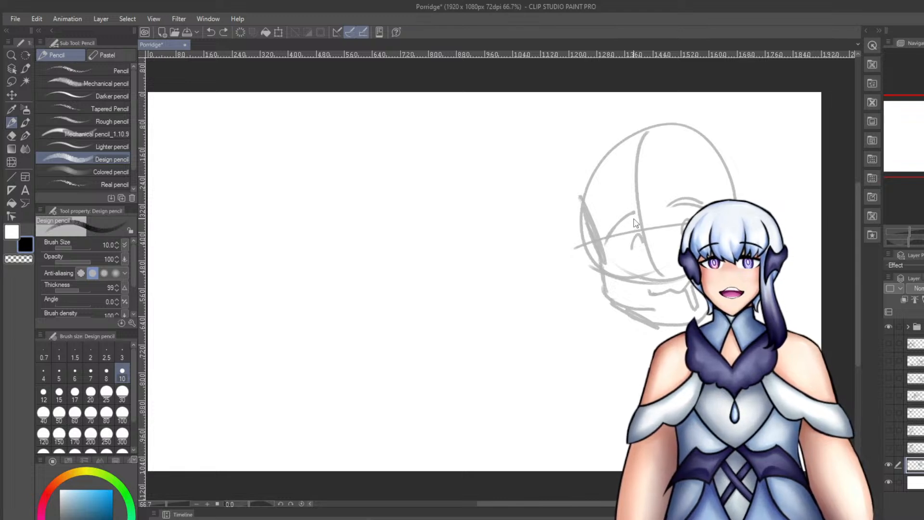
Move the whole head sketch up to the canvas's upper border and slightly to the right.
key(ctrl+t)
drag(530, 241, 536, 209)
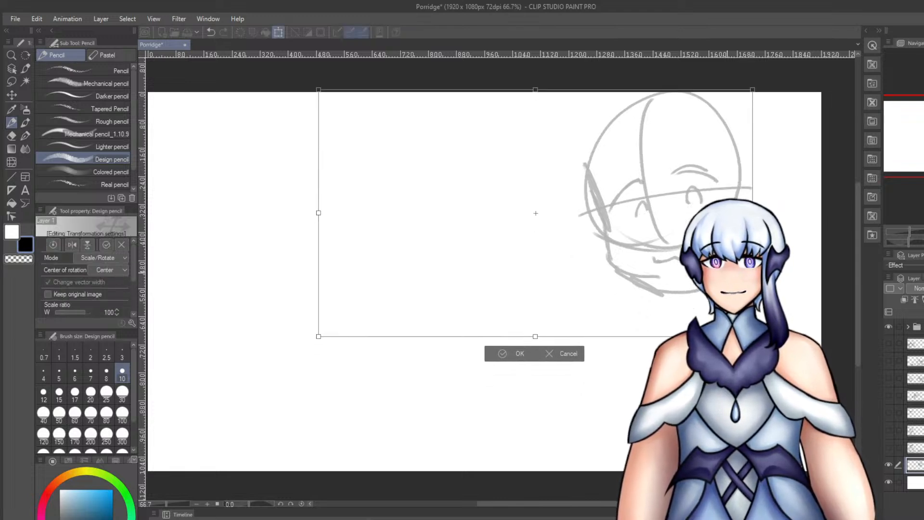
key(Return)
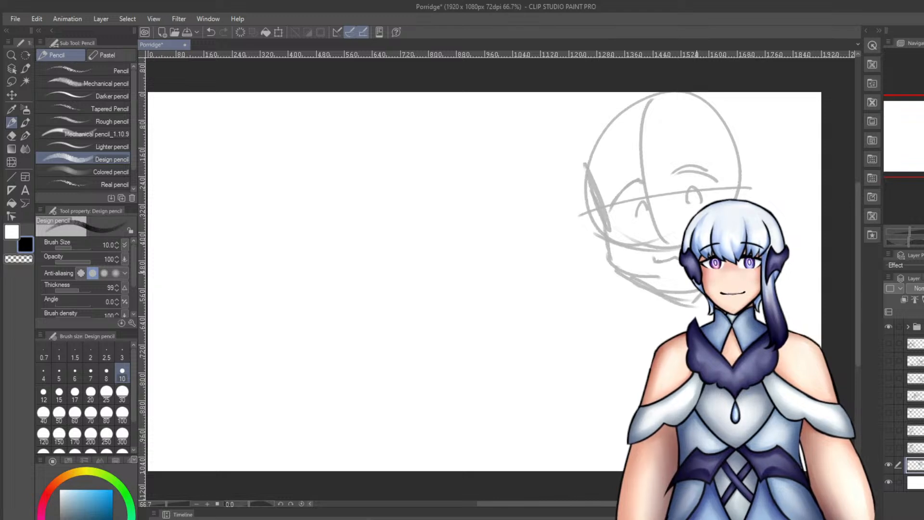
Reposition the whole head sketch against the canvas's upper border, slightly further to the left than before.
key(ctrl+t)
drag(696, 272, 697, 305)
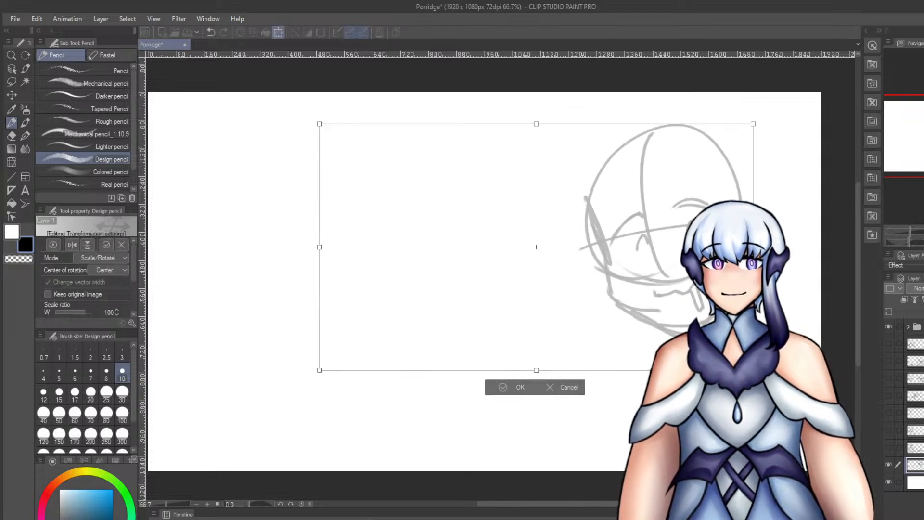
key(Return)
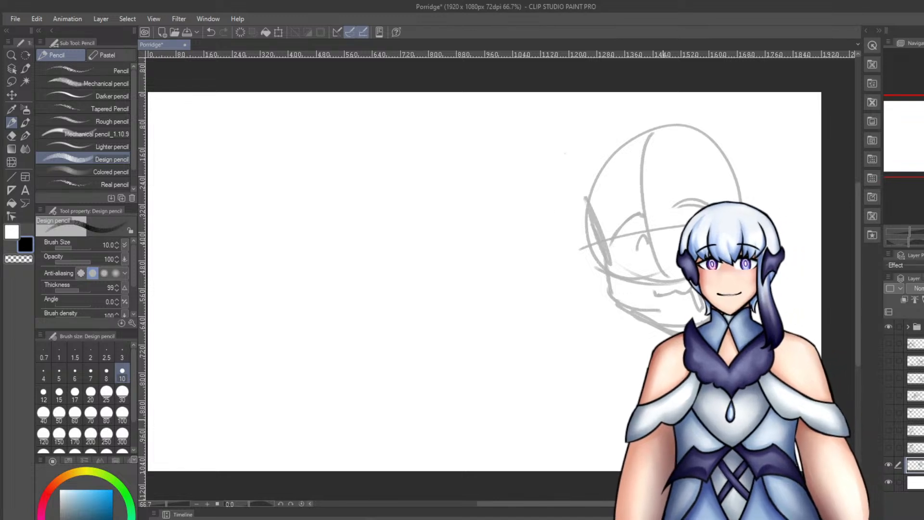
key(ctrl+t)
drag(739, 301, 705, 270)
key(Return)
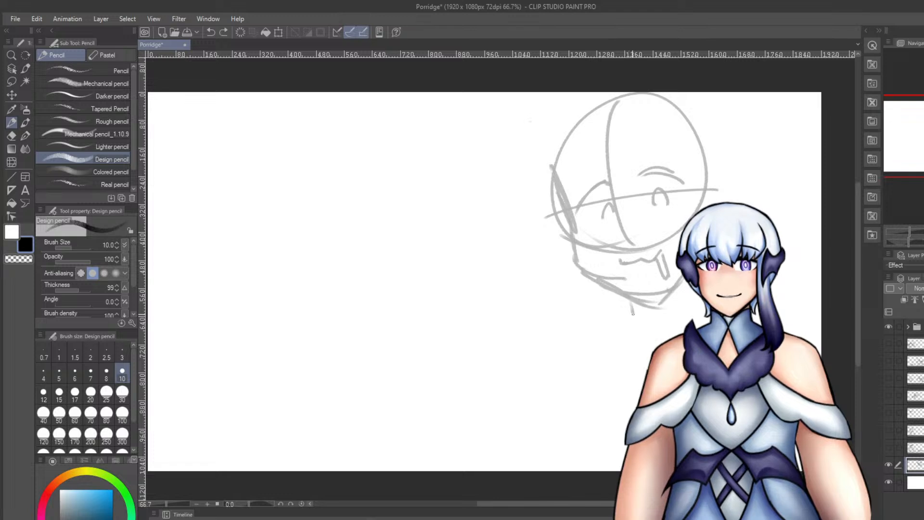
Sketch the neck and shoulder lines below the jaw and scale the whole sketch down to 85%.
mouse_move(632, 304)
mouse_down()
mouse_move(627, 319)
mouse_move(557, 352)
mouse_up()
key(ctrl+t)
drag(285, 92, 364, 130)
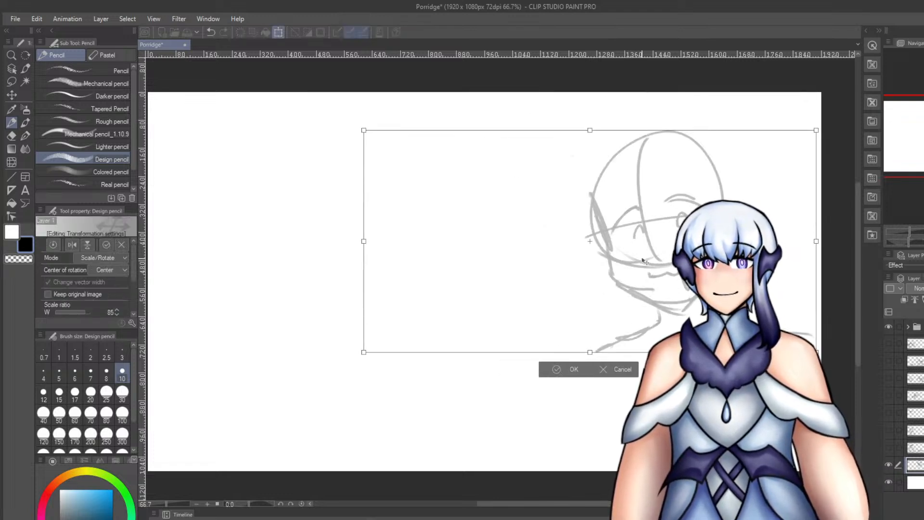
drag(653, 270, 644, 240)
click(568, 337)
Sketch rough upper-arm strokes below the shoulder and a curve across the lower chest.
drag(580, 331, 571, 387)
drag(561, 343, 561, 406)
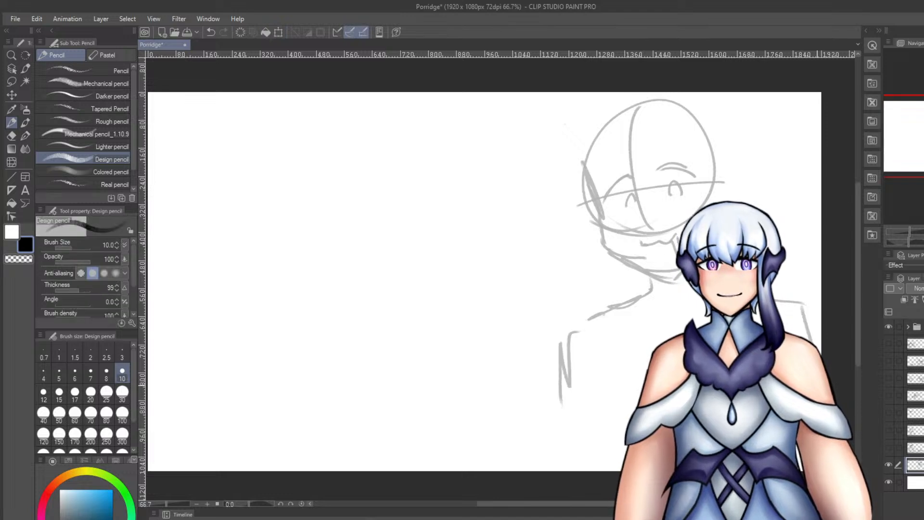
mouse_move(568, 340)
mouse_down()
mouse_move(547, 439)
mouse_move(745, 400)
mouse_up()
key(ctrl+z)
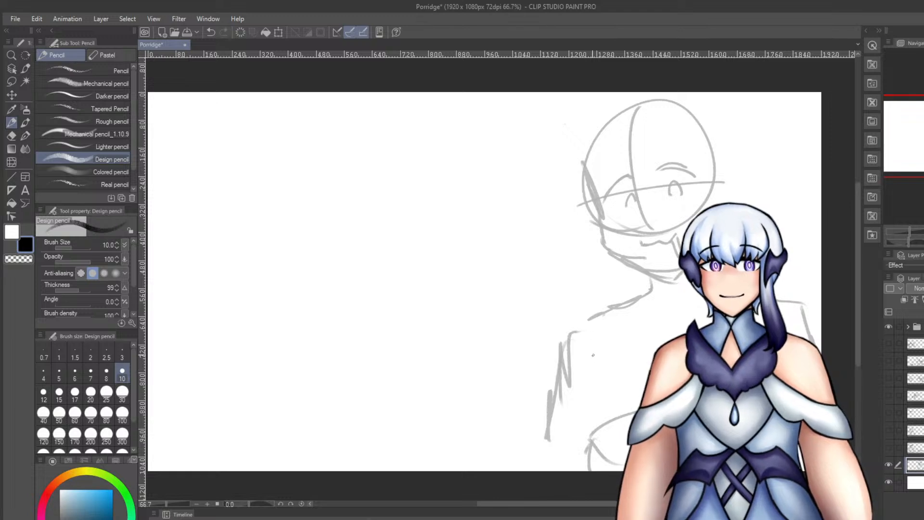
Sketch the curved side of the torso and extend the arm lines down to the canvas's lower border.
drag(593, 337, 598, 395)
key(ctrl+z)
drag(598, 354, 577, 456)
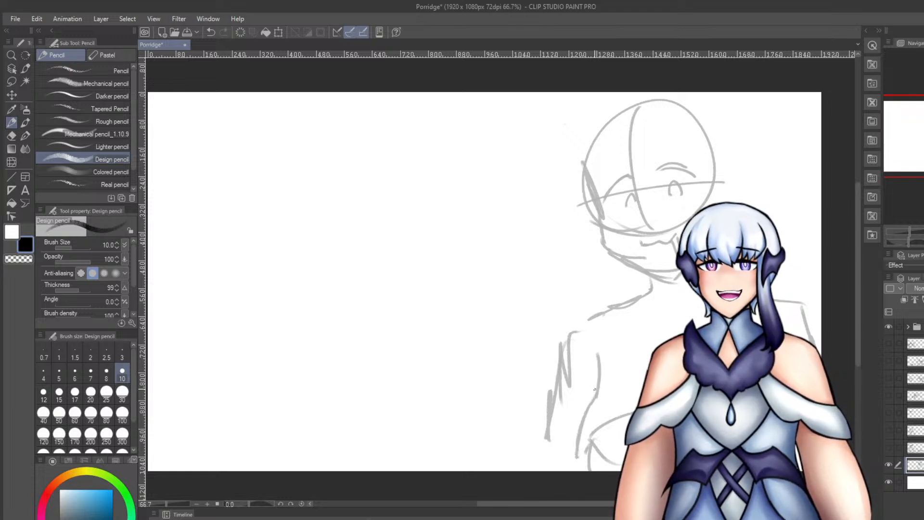
key(ctrl+z)
key(ctrl+z)
mouse_move(600, 349)
mouse_down()
mouse_move(582, 438)
mouse_move(600, 385)
mouse_up()
key(ctrl+z)
drag(600, 386, 585, 407)
drag(548, 439, 540, 461)
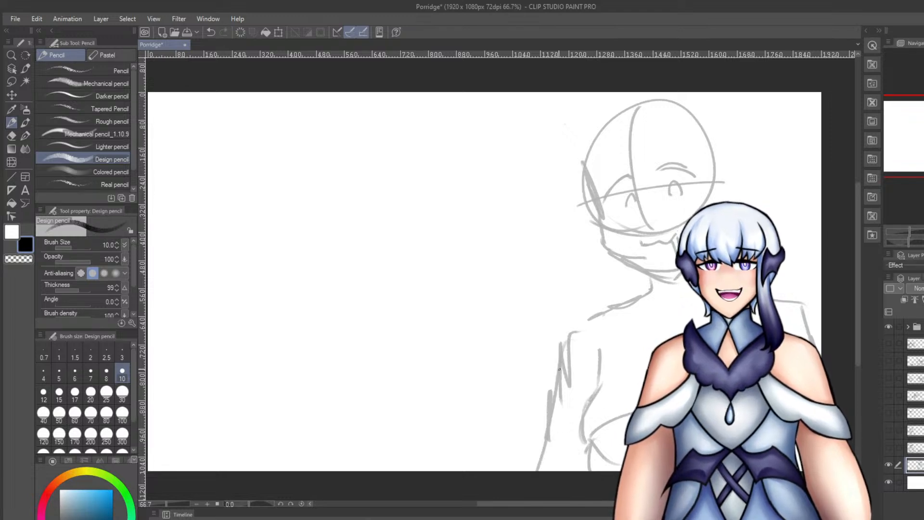
drag(559, 369, 545, 471)
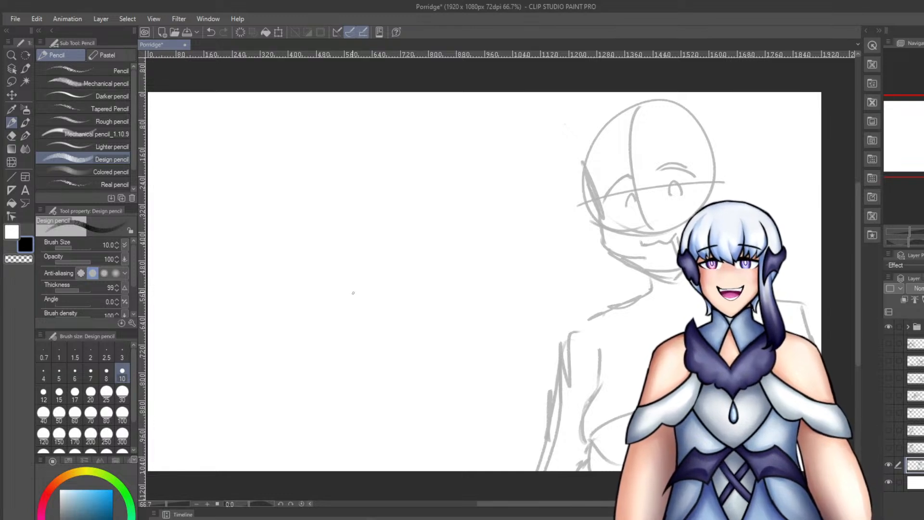
Lasso the head, scale it to 96% and deselect it.
key(m)
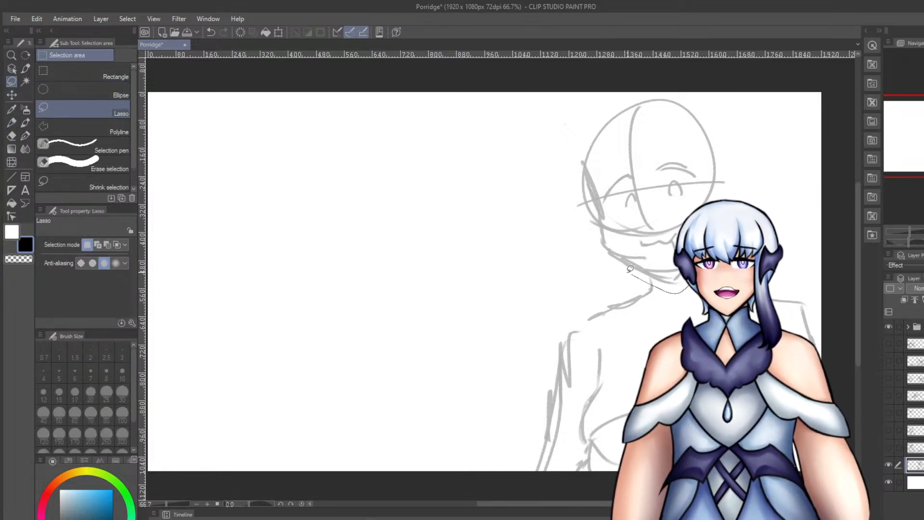
mouse_move(631, 269)
mouse_down()
mouse_move(548, 120)
mouse_move(664, 99)
mouse_up()
key(ctrl+t)
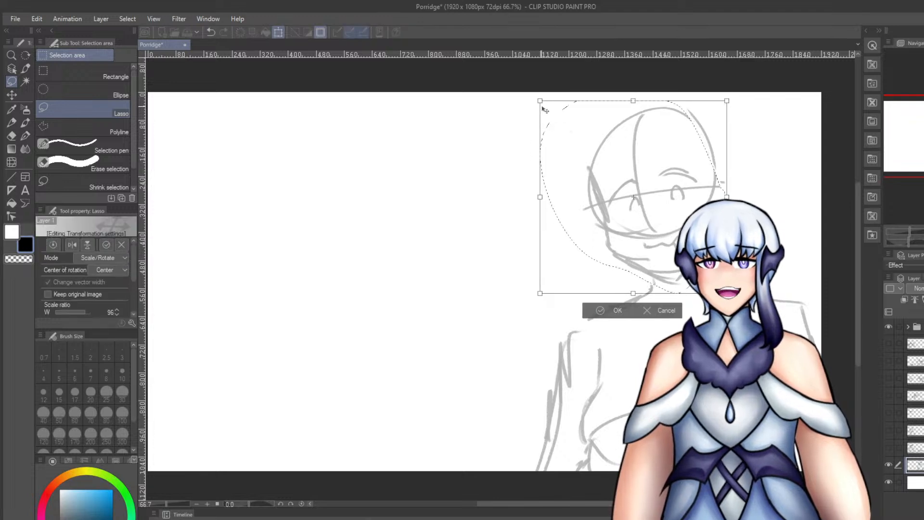
key(Return)
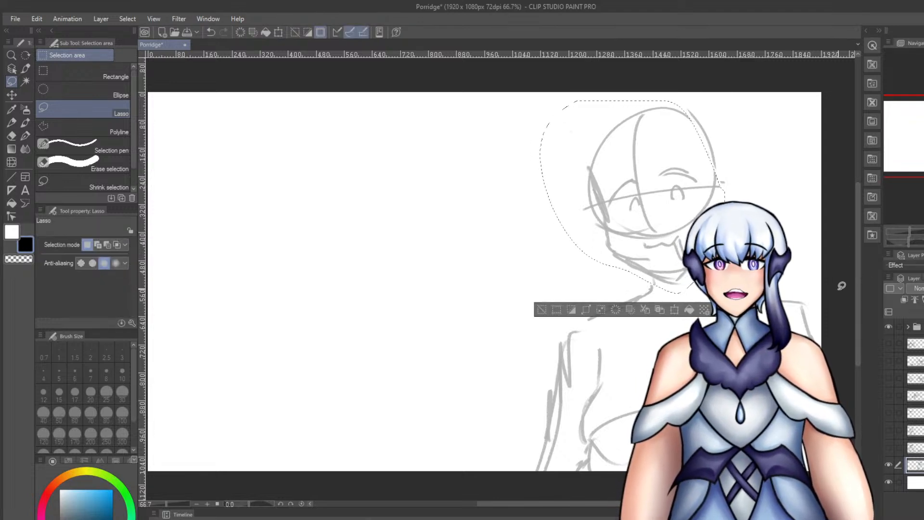
key(ctrl+d)
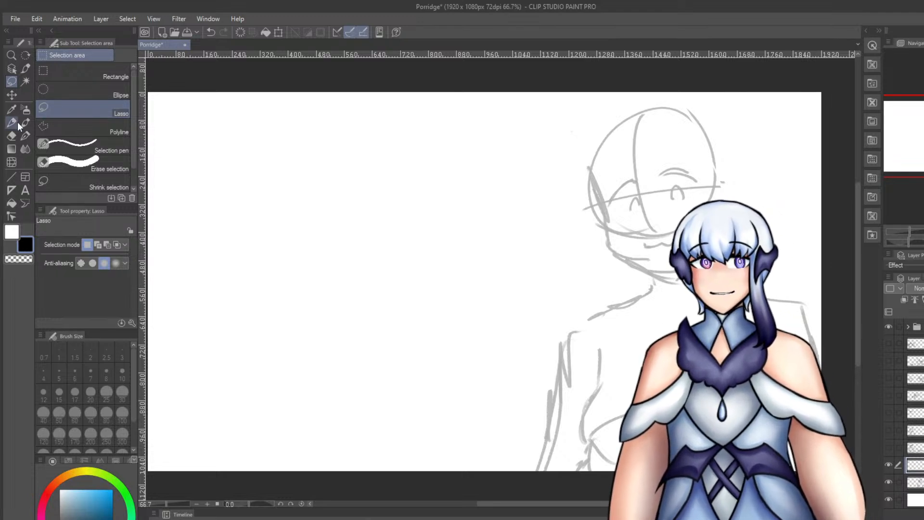
Draw a bold black Design pencil line along the temple, from the forehead down to the cheek.
click(17, 122)
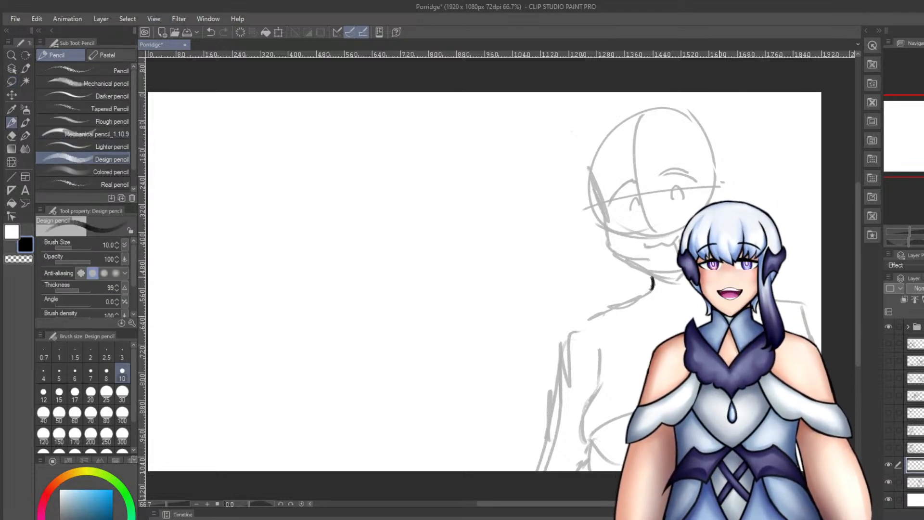
scroll(696, 216, up, 4)
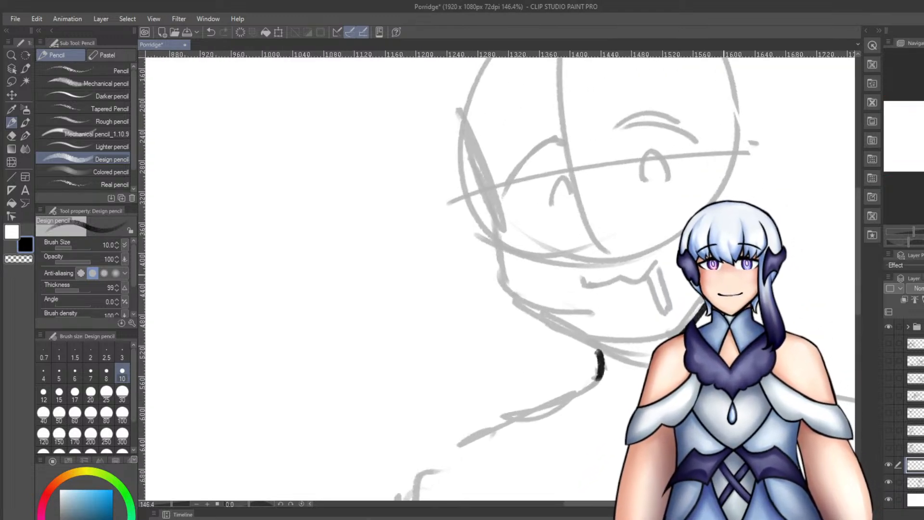
mouse_move(452, 120)
mouse_down()
mouse_move(486, 216)
mouse_move(498, 219)
mouse_move(509, 319)
mouse_up()
key(ctrl+z)
key(ctrl+z)
Try several black cheek and jaw strokes continuing below the temple line.
mouse_move(497, 227)
mouse_down()
mouse_move(509, 304)
mouse_move(559, 346)
mouse_up()
key(ctrl+z)
key(ctrl+z)
mouse_move(500, 223)
mouse_down()
mouse_move(510, 296)
mouse_move(556, 338)
mouse_move(508, 308)
mouse_up()
key(ctrl+z)
key(ctrl+z)
drag(506, 289, 578, 349)
key(ctrl+z)
key(ctrl+z)
drag(496, 233, 510, 308)
drag(508, 294, 581, 349)
key(ctrl+z)
key(ctrl+z)
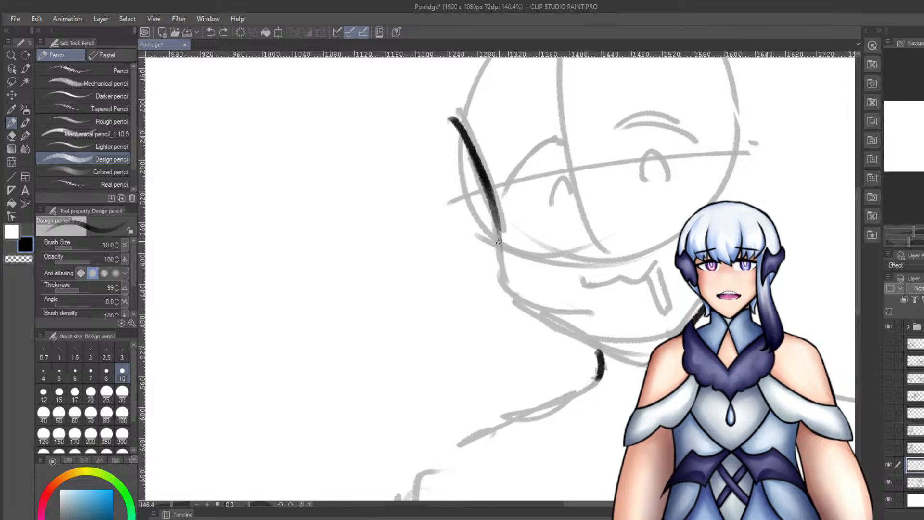
Ink the cheek, jaw and chin contour in black, continuing from the temple line past the neck.
drag(497, 236, 512, 302)
drag(511, 288, 597, 356)
key(ctrl+z)
key(ctrl+z)
mouse_move(498, 225)
mouse_down()
mouse_move(519, 306)
mouse_move(510, 301)
mouse_move(598, 355)
mouse_up()
key(ctrl+z)
mouse_move(530, 315)
mouse_down()
mouse_move(633, 367)
mouse_move(601, 357)
mouse_move(639, 365)
mouse_up()
key(ctrl+z)
key(ctrl+z)
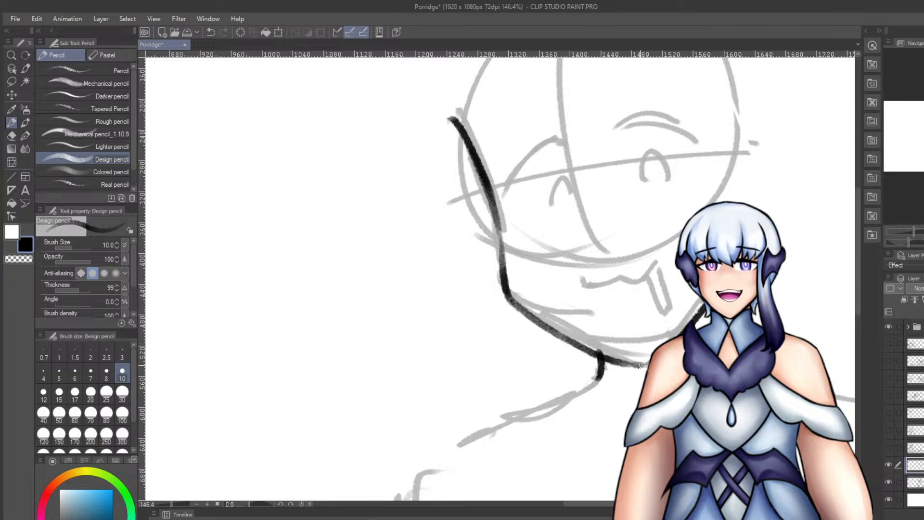
key(ctrl+z)
Ink the wavy mouth line and the narrow pointed shape hanging from its end.
drag(589, 289, 644, 284)
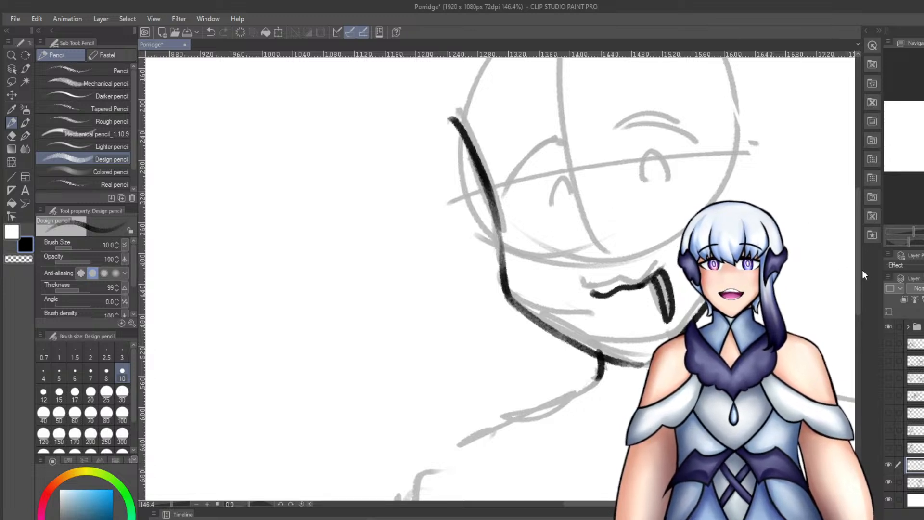
scroll(857, 276, up, 2)
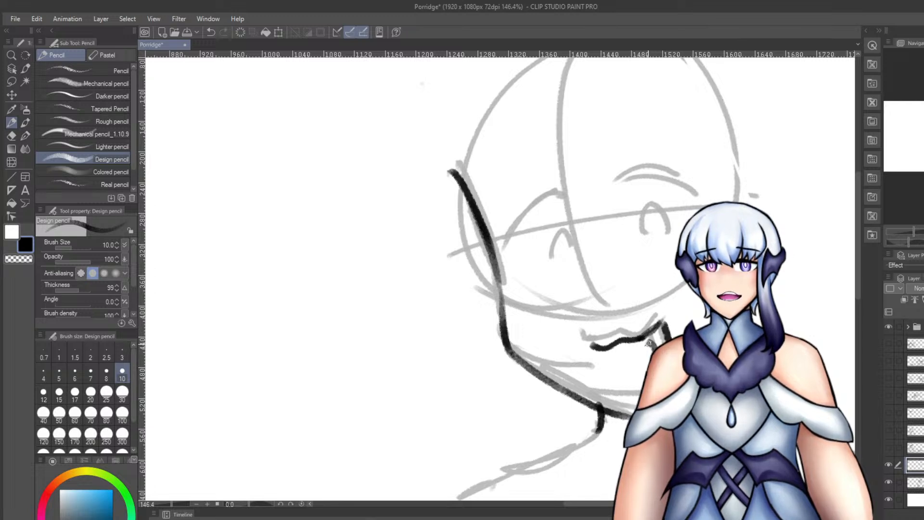
Try to ink an arched upper eyelid over the character's left eye.
mouse_move(629, 190)
mouse_down()
mouse_move(615, 204)
mouse_move(624, 197)
mouse_move(615, 197)
mouse_move(648, 198)
mouse_move(624, 182)
mouse_up()
key(ctrl+z)
key(ctrl+z)
key(ctrl+z)
key(ctrl+z)
key(ctrl+z)
key(ctrl+z)
mouse_move(617, 185)
mouse_down()
mouse_move(665, 179)
mouse_move(660, 184)
mouse_move(697, 190)
mouse_up()
key(ctrl+z)
key(ctrl+z)
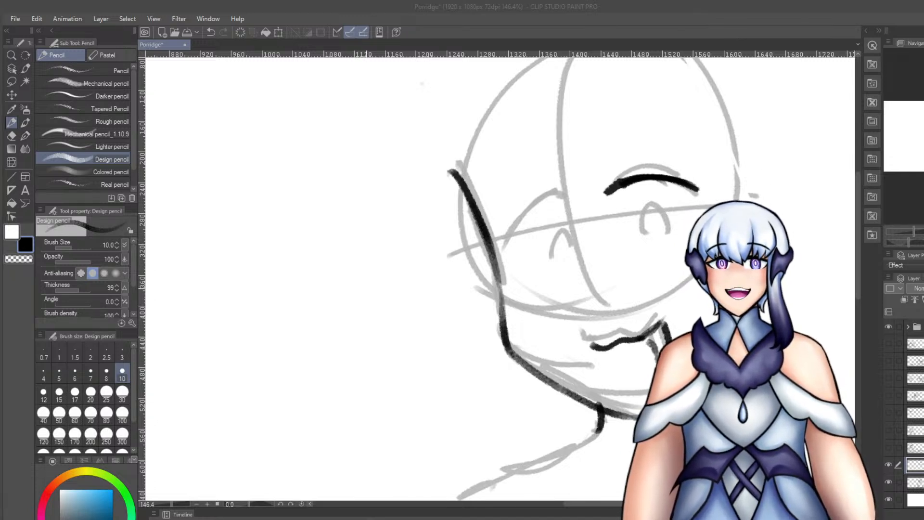
key(ctrl+z)
Try to ink a thick, slanted upper eyelid over the character's right eye beside the temple line.
drag(508, 242, 544, 206)
drag(560, 206, 510, 223)
key(ctrl+z)
key(ctrl+z)
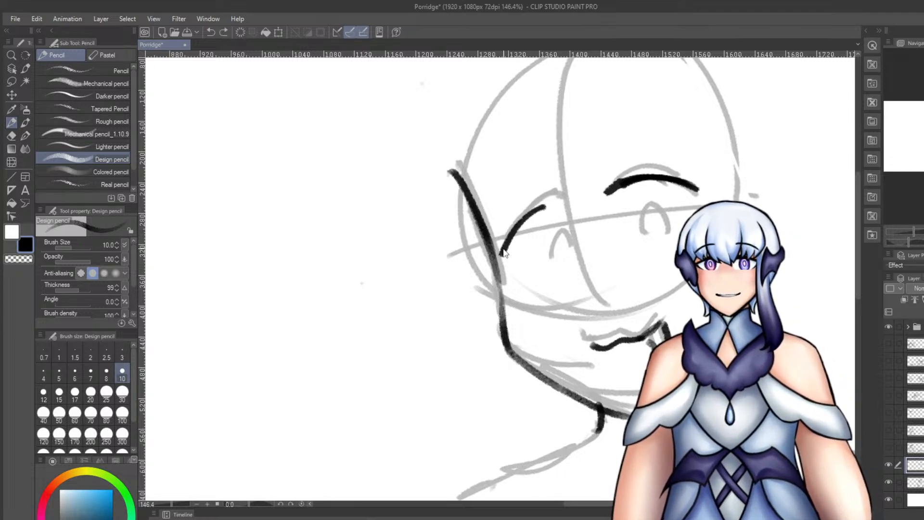
mouse_move(498, 255)
mouse_down()
mouse_move(532, 209)
mouse_move(555, 206)
mouse_up()
mouse_move(615, 188)
mouse_down()
mouse_move(665, 178)
mouse_move(616, 184)
mouse_move(653, 174)
mouse_move(690, 185)
mouse_up()
key(ctrl+z)
key(ctrl+z)
key(ctrl+z)
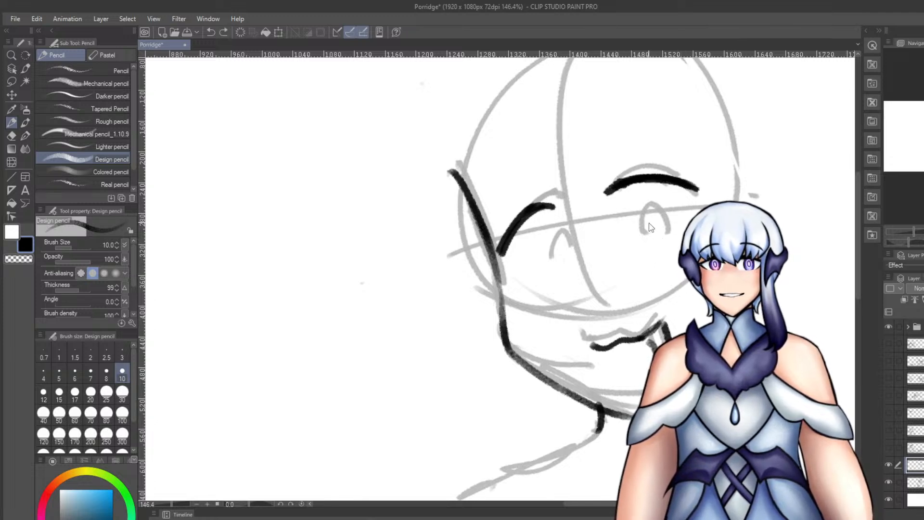
Try to ink a small arched iris beneath the character's left upper eyelid.
drag(635, 237, 646, 205)
key(ctrl+z)
drag(635, 238, 668, 230)
key(ctrl+z)
key(ctrl+z)
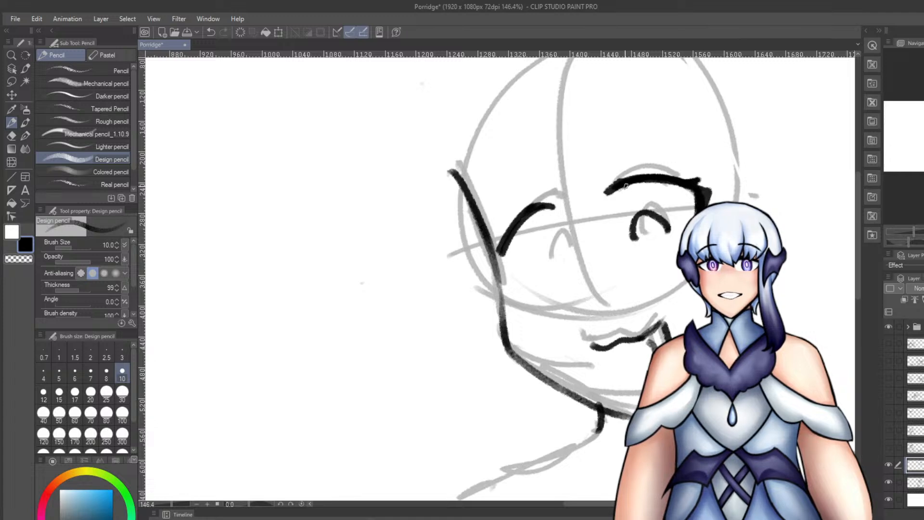
Try to thicken the inner ends of both inked upper eyelids.
drag(626, 186, 609, 200)
mouse_move(526, 220)
mouse_down()
mouse_move(554, 213)
mouse_move(533, 213)
mouse_up()
key(ctrl+z)
key(ctrl+z)
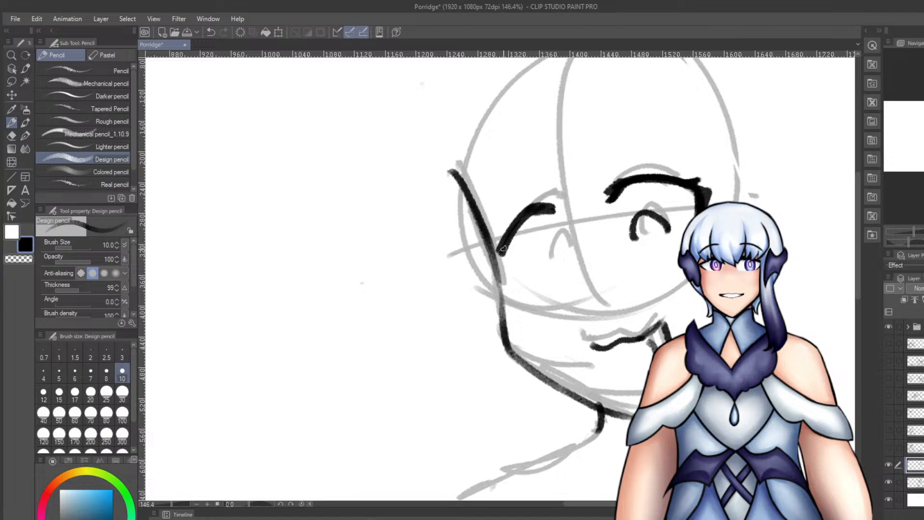
Try to ink the outer corner and arched iris of the character's right eye.
mouse_move(501, 252)
mouse_down()
mouse_move(494, 265)
mouse_move(522, 276)
mouse_move(500, 252)
mouse_move(555, 236)
mouse_move(570, 253)
mouse_move(557, 237)
mouse_move(549, 243)
mouse_move(571, 248)
mouse_up()
key(ctrl+z)
key(ctrl+z)
key(ctrl+z)
key(ctrl+z)
key(ctrl+z)
key(ctrl+z)
key(ctrl+z)
key(ctrl+z)
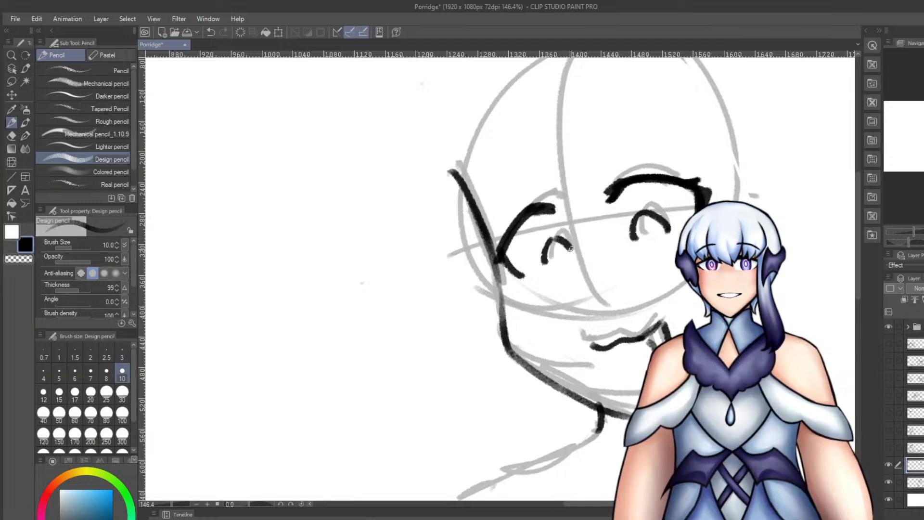
Try to darken the upper eyelids with additional strokes near their corners.
drag(609, 197, 646, 185)
key(ctrl+z)
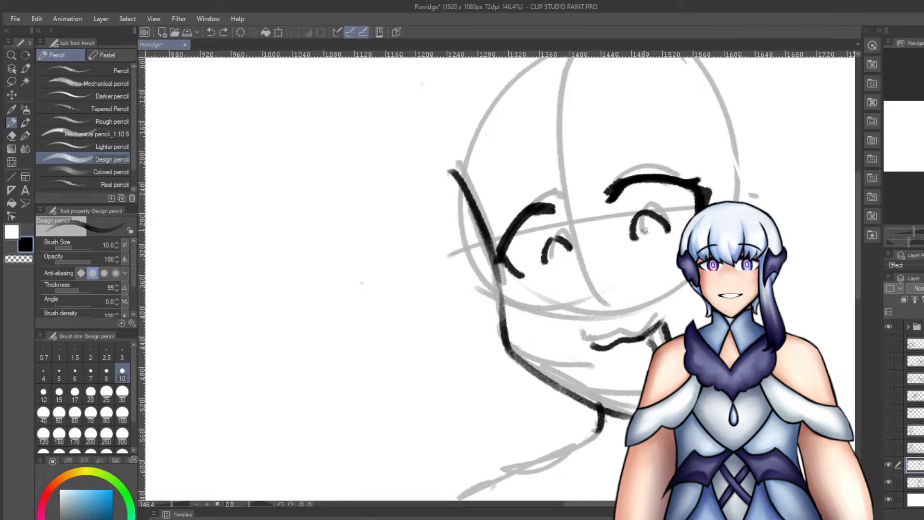
drag(516, 240, 501, 256)
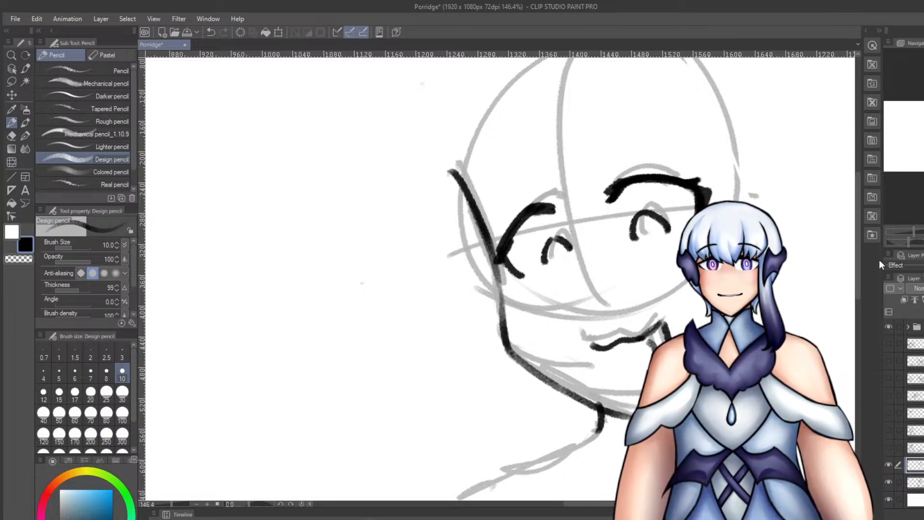
Undo all the inked eyelid and iris strokes back to the face outline and mouth.
key(ctrl+z)
key(ctrl+z)
key(ctrl+z)
key(ctrl+z)
key(ctrl+z)
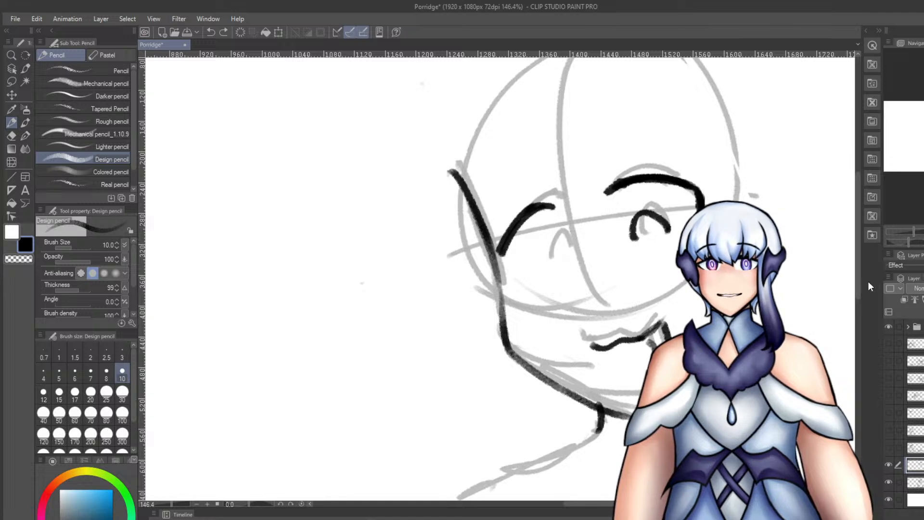
key(ctrl+z)
key(ctrl+z)
key(ctrl+z)
key(ctrl+z)
key(ctrl+z)
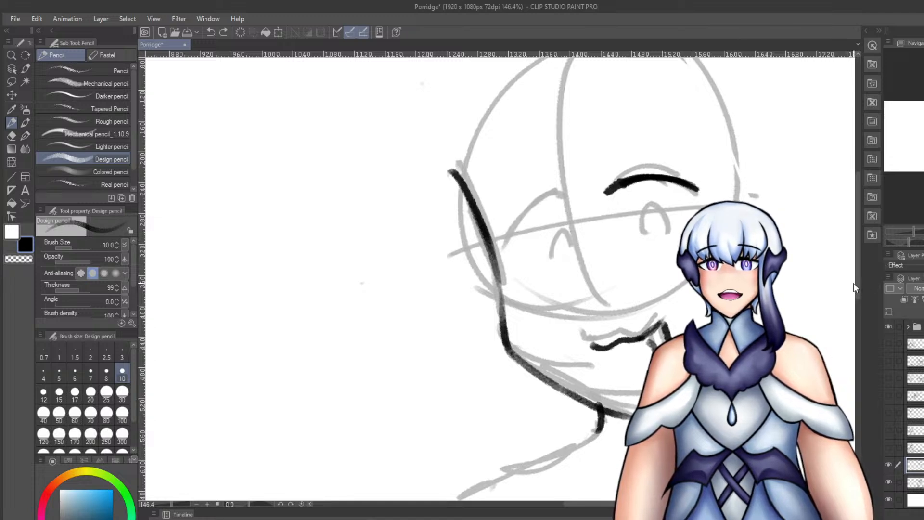
key(ctrl+z)
key(ctrl+z)
key(ctrl+z)
key(ctrl+z)
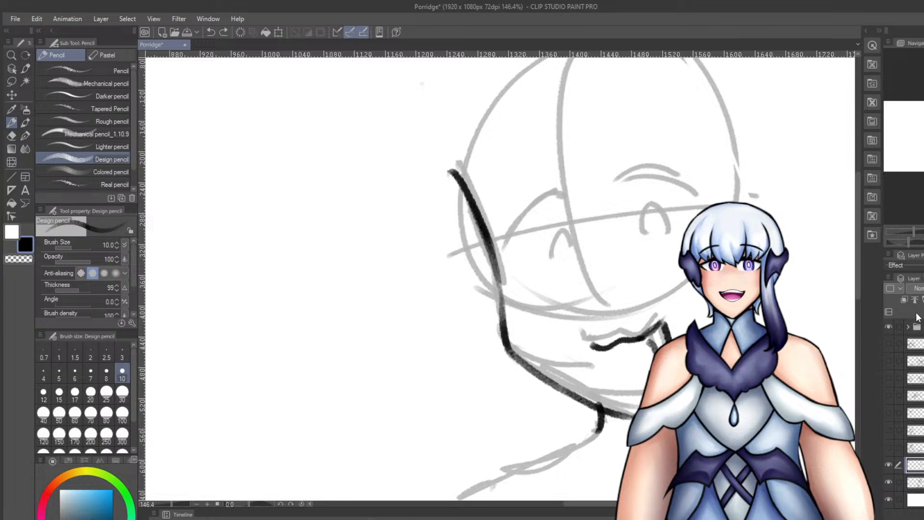
Ink a thick arched upper eyelid for the character's left eye, sloping down to the outer corner.
mouse_move(604, 196)
mouse_down()
mouse_move(611, 187)
mouse_move(674, 184)
mouse_up()
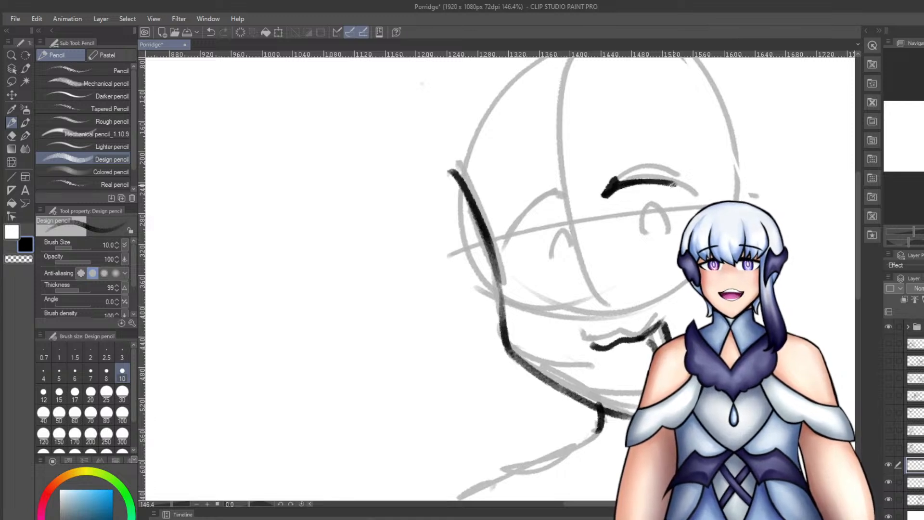
key(ctrl+z)
key(ctrl+z)
mouse_move(614, 186)
mouse_down()
mouse_move(698, 191)
mouse_move(619, 182)
mouse_move(689, 189)
mouse_move(682, 182)
mouse_move(626, 179)
mouse_move(689, 187)
mouse_move(718, 206)
mouse_up()
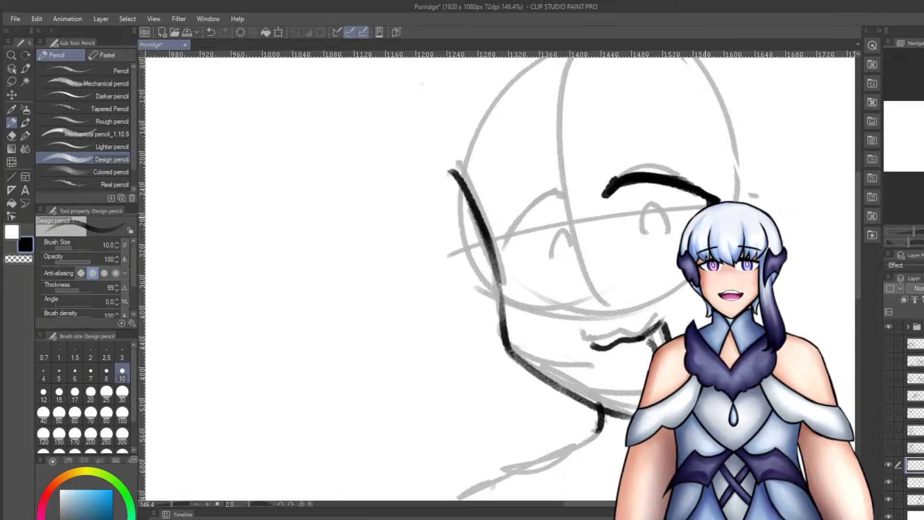
Ink an arched iris under the character's left eyelid and add a short lash near its outer end.
mouse_move(645, 232)
mouse_down()
mouse_move(669, 232)
mouse_move(652, 212)
mouse_move(675, 229)
mouse_up()
key(ctrl+z)
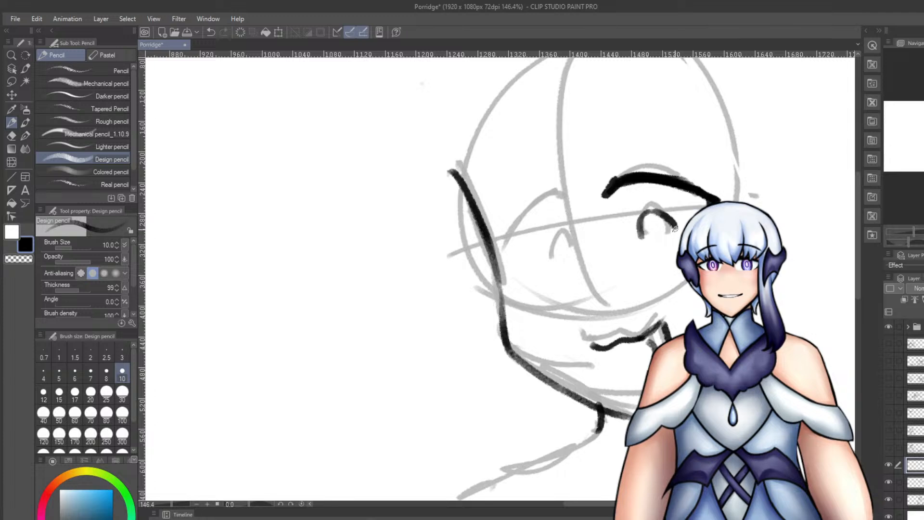
drag(677, 182, 703, 185)
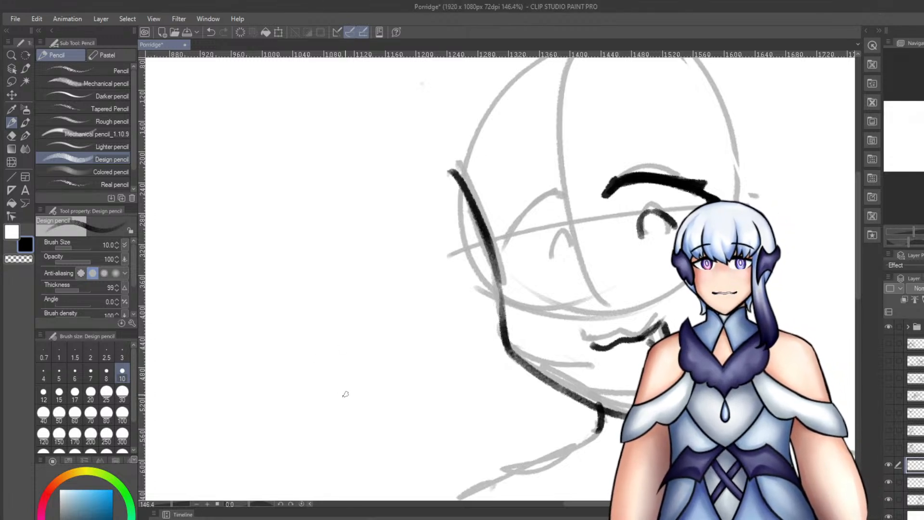
Ink the character's right eye with a thick upper eyelid, a short outer corner stroke and an arched iris.
mouse_move(502, 247)
mouse_down()
mouse_move(539, 208)
mouse_move(566, 207)
mouse_move(527, 211)
mouse_move(507, 237)
mouse_up()
key(ctrl+z)
mouse_move(521, 220)
mouse_down()
mouse_move(496, 262)
mouse_move(566, 232)
mouse_move(574, 243)
mouse_up()
key(ctrl+z)
key(ctrl+z)
key(ctrl+z)
drag(504, 259, 520, 266)
mouse_move(505, 246)
mouse_down()
mouse_move(514, 264)
mouse_move(541, 210)
mouse_move(499, 239)
mouse_move(504, 249)
mouse_up()
key(ctrl+z)
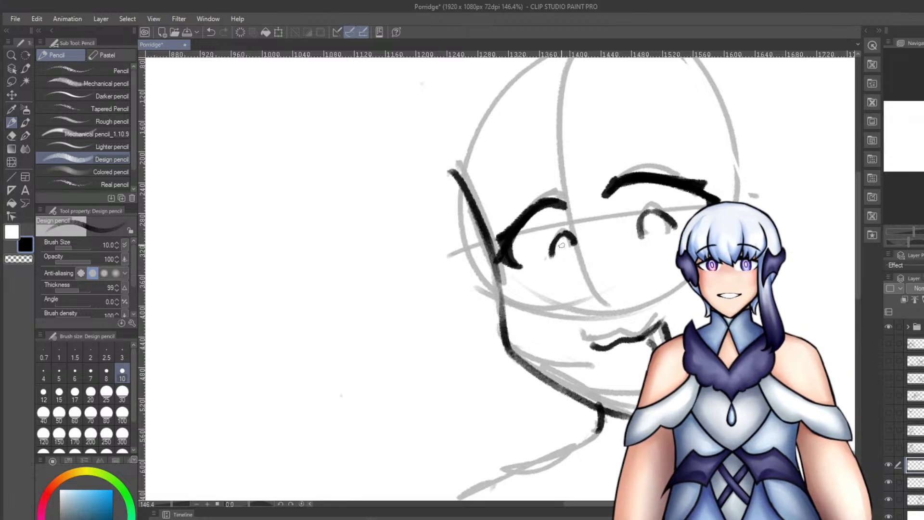
Thicken the arched irises of both eyes and place a small pupil dot beneath each arch.
drag(568, 237, 556, 246)
key(ctrl+z)
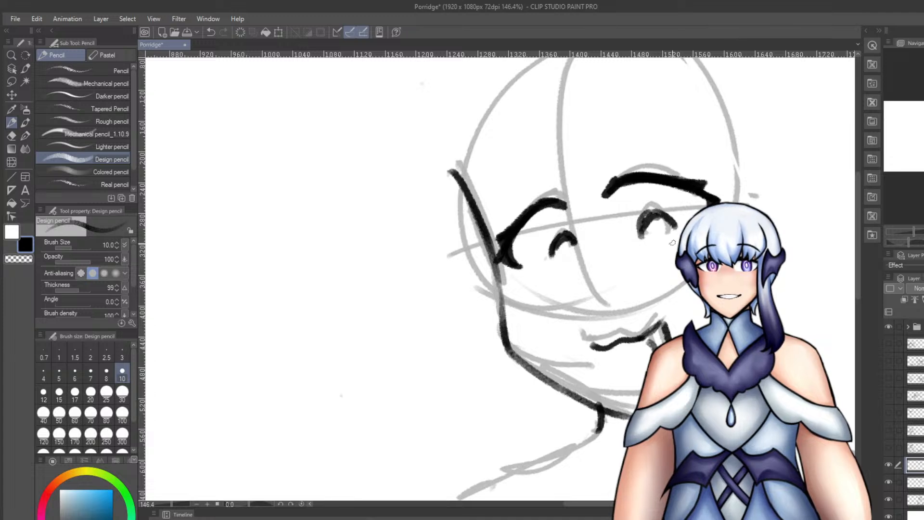
key(ctrl+z)
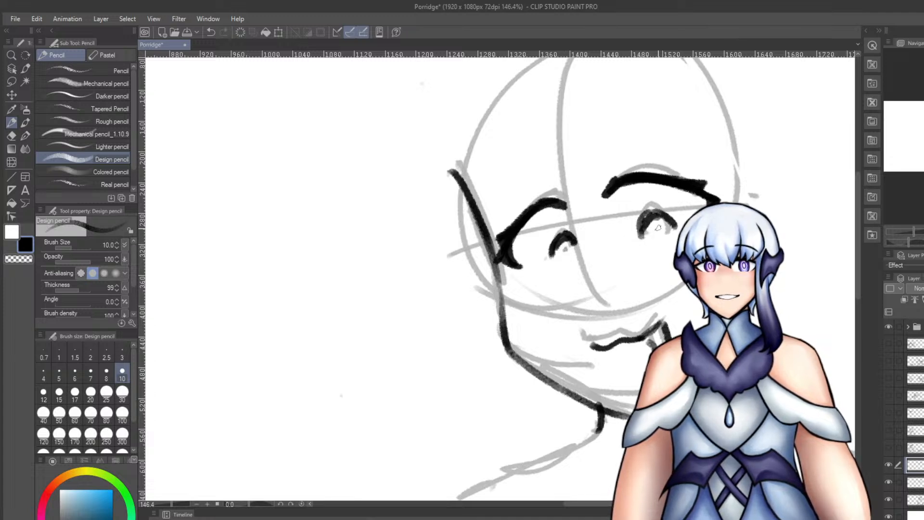
Ink a short nose stroke between the eyes and a small slanted stroke where the cheek meets the face outline.
drag(591, 240, 584, 279)
key(ctrl+z)
key(ctrl+z)
key(ctrl+z)
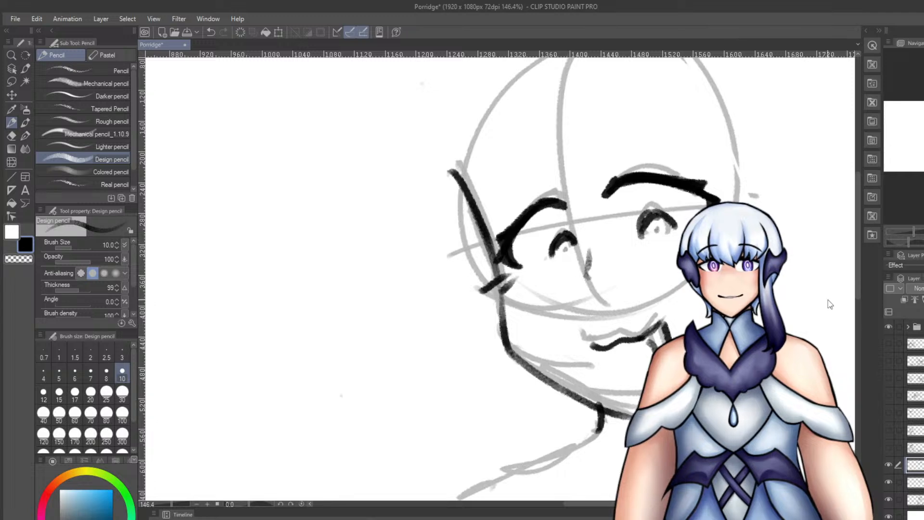
key(ctrl+z)
Try to ink long curved fringe strands across the forehead on the face line layer.
scroll(857, 289, up, 3)
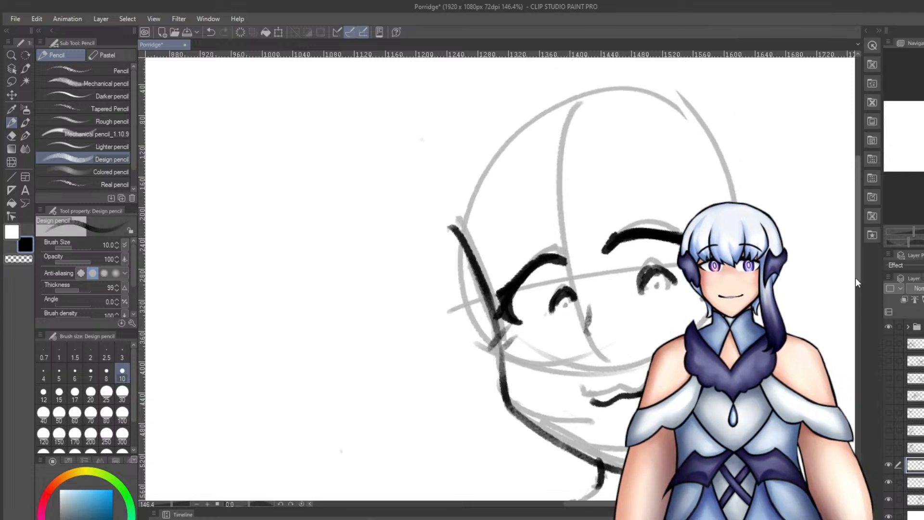
mouse_move(523, 134)
mouse_down()
mouse_move(562, 257)
mouse_move(577, 261)
mouse_up()
key(ctrl+z)
mouse_move(516, 130)
mouse_down()
mouse_move(532, 222)
mouse_move(575, 264)
mouse_up()
drag(562, 235, 617, 271)
drag(568, 181, 625, 274)
key(ctrl+z)
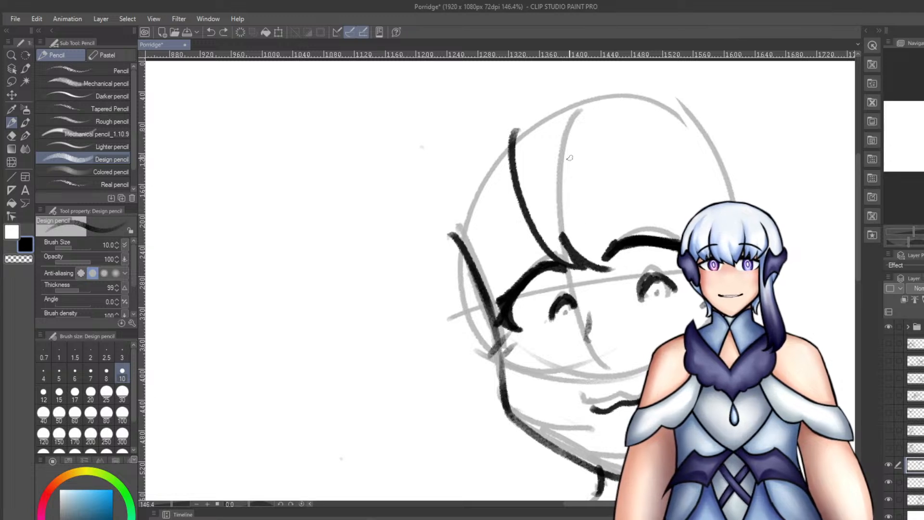
drag(564, 147, 598, 292)
key(ctrl+z)
drag(605, 110, 643, 235)
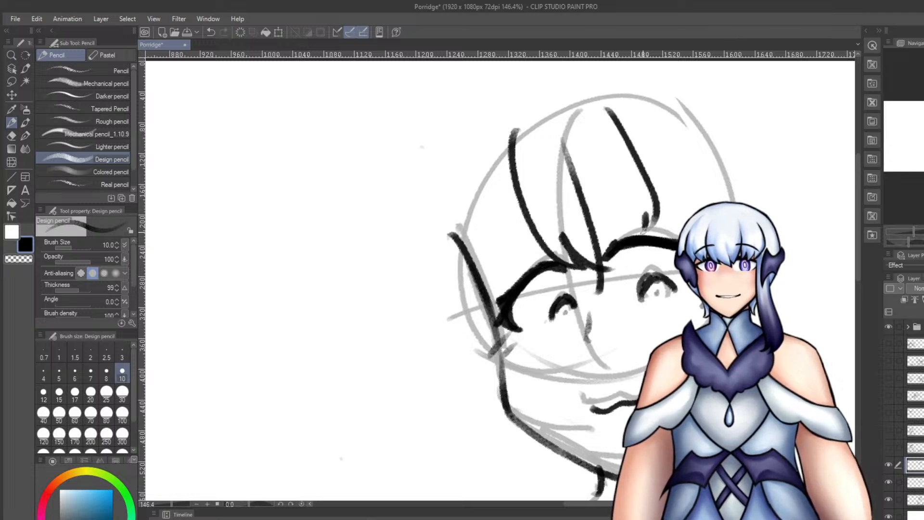
key(ctrl+z)
key(ctrl+z)
key(ctrl+z)
key(ctrl+z)
On the layer below the face lines, ink the first fringe lock from the hairline down between the eyes.
click(889, 464)
click(890, 465)
click(915, 482)
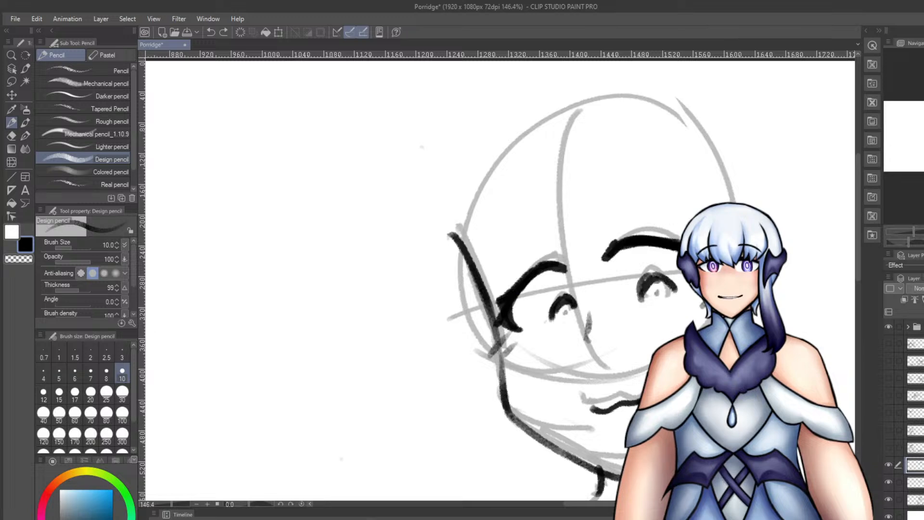
key(ctrl+z)
mouse_move(521, 118)
mouse_down()
mouse_move(539, 235)
mouse_move(551, 255)
mouse_up()
drag(552, 218, 588, 264)
key(ctrl+z)
key(ctrl+z)
mouse_move(521, 132)
mouse_down()
mouse_move(544, 262)
mouse_move(602, 278)
mouse_up()
drag(561, 176, 597, 289)
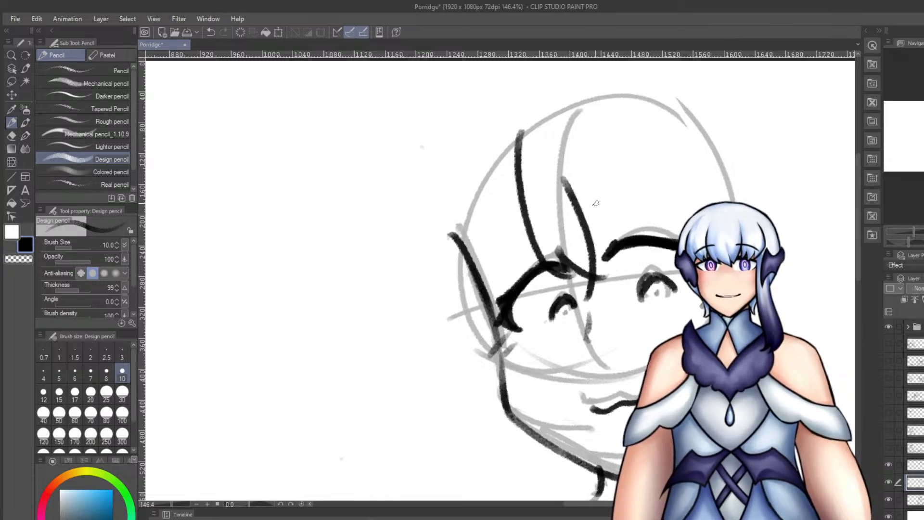
Redraw the fringe's central strand as a longer line starting higher on the forehead and ending between the eyes.
key(ctrl+z)
mouse_move(565, 144)
mouse_down()
mouse_move(596, 290)
mouse_move(584, 288)
mouse_up()
key(e)
key(p)
key(p)
key(ctrl+z)
key(ctrl+z)
key(ctrl+z)
Ink a wide central fringe lock curving from the hairline past the character's left eye to a tip between the eyes.
mouse_move(625, 144)
mouse_down()
mouse_move(652, 187)
mouse_move(645, 207)
mouse_up()
key(ctrl+z)
drag(621, 118, 634, 234)
mouse_move(625, 210)
mouse_down()
mouse_move(619, 244)
mouse_move(591, 281)
mouse_up()
key(ctrl+z)
Ink a fringe strand sweeping toward the character's left temple and add side hair strokes beyond the left eye.
drag(635, 142, 691, 219)
key(ctrl+z)
drag(706, 185, 713, 206)
drag(760, 177, 776, 220)
key(ctrl+z)
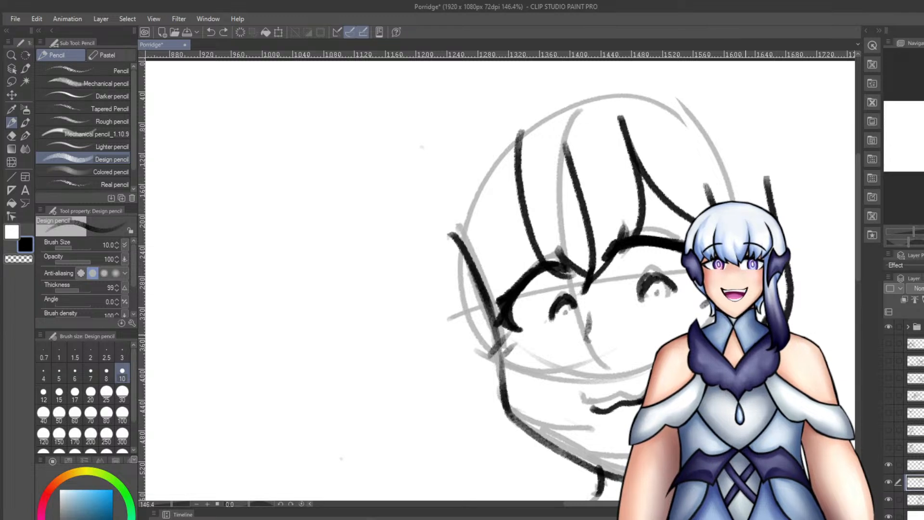
Try to ink a long outer hair strand beside the character's right cheek.
drag(422, 207, 450, 378)
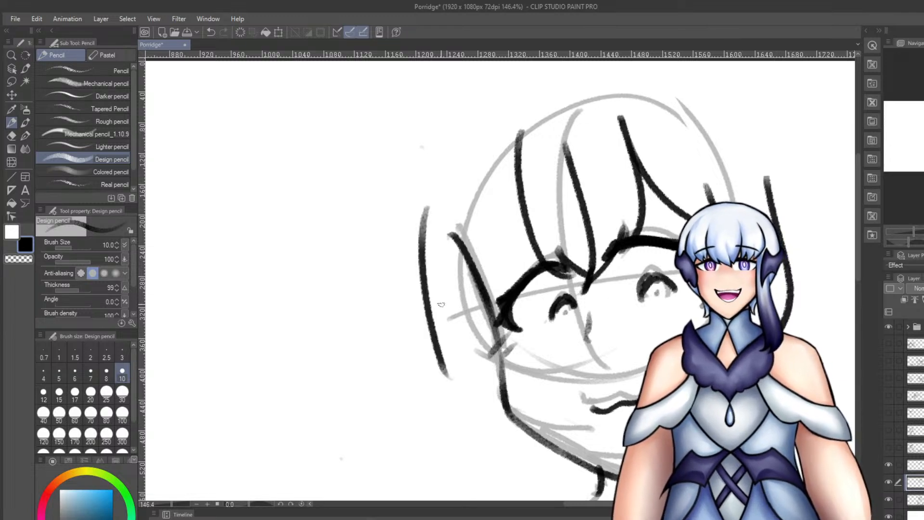
key(ctrl+z)
drag(433, 187, 469, 370)
key(ctrl+z)
Ink a curved strand branching from the outer fringe lock down toward the character's right temple.
drag(510, 178, 465, 291)
key(ctrl+z)
drag(522, 173, 479, 272)
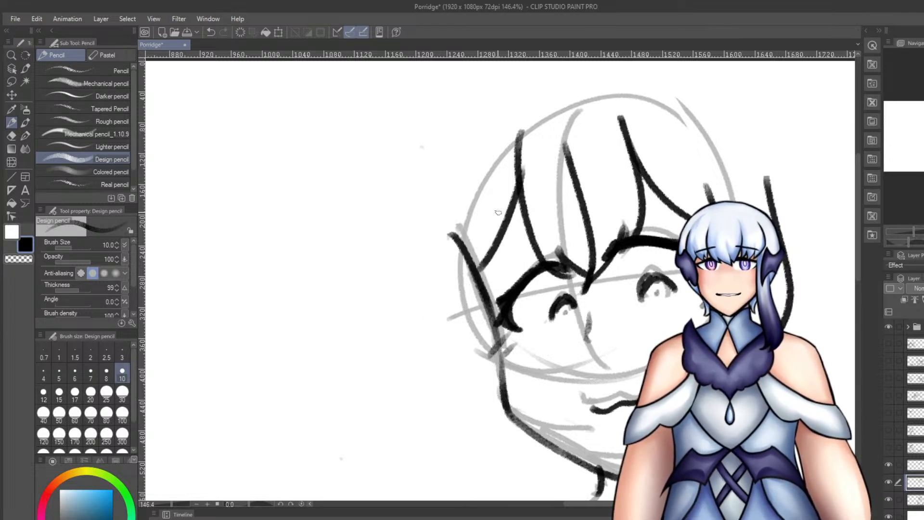
key(ctrl+z)
drag(524, 190, 504, 272)
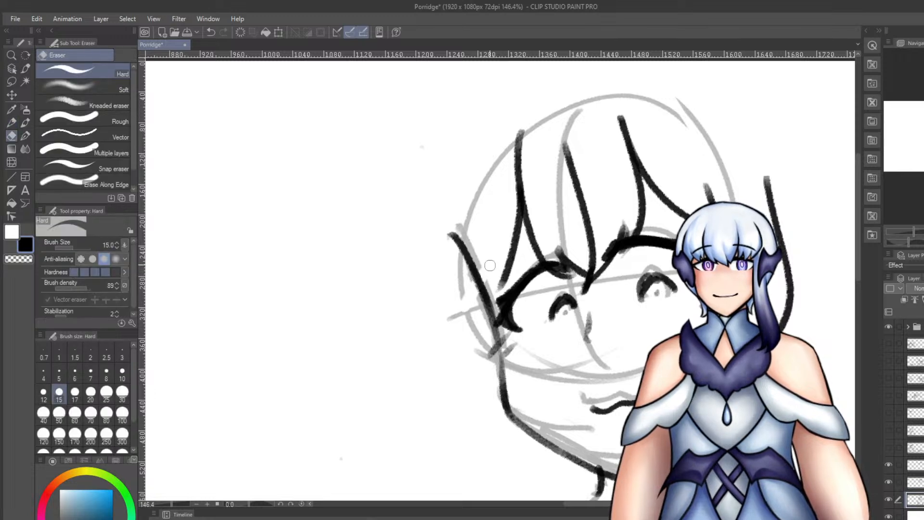
Erase the black face outline above the character's right eye where the fringe covers the temple.
key(ctrl+z)
ctrl+shift+click(484, 294)
key(e)
mouse_move(474, 312)
mouse_down()
mouse_move(489, 288)
mouse_move(482, 302)
mouse_move(478, 247)
mouse_move(450, 277)
mouse_move(480, 271)
mouse_move(487, 303)
mouse_up()
key(p)
key(p)
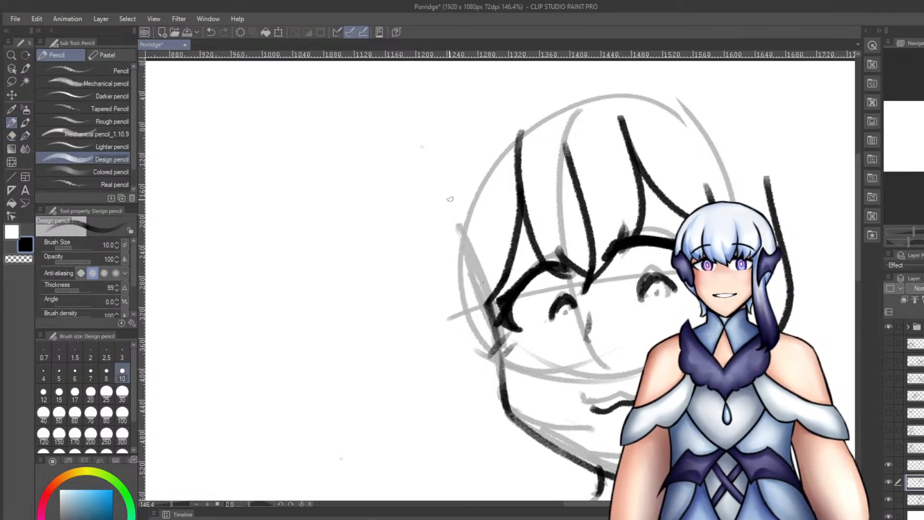
Ink a long outer hair strand from the character's right temple to jaw level, finishing in a pointed tip toward the chin.
key(ctrl+z)
mouse_move(449, 196)
mouse_down()
mouse_move(458, 422)
mouse_move(454, 387)
mouse_move(540, 460)
mouse_up()
key(ctrl+z)
mouse_move(434, 237)
mouse_down()
mouse_move(504, 469)
mouse_move(536, 434)
mouse_up()
key(ctrl+z)
key(ctrl+z)
key(ctrl+z)
drag(459, 222, 511, 462)
drag(494, 428, 560, 443)
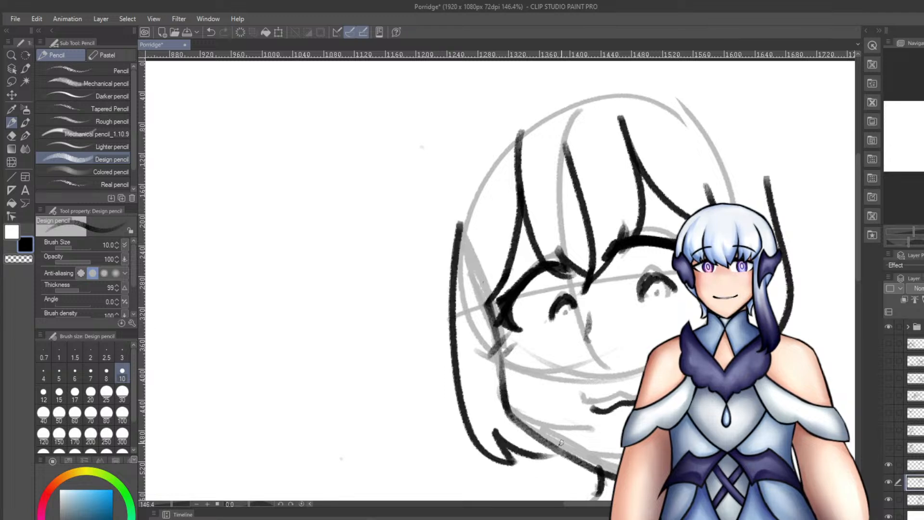
Ink outward-flicking hair ends behind the character's left side.
drag(804, 247, 821, 299)
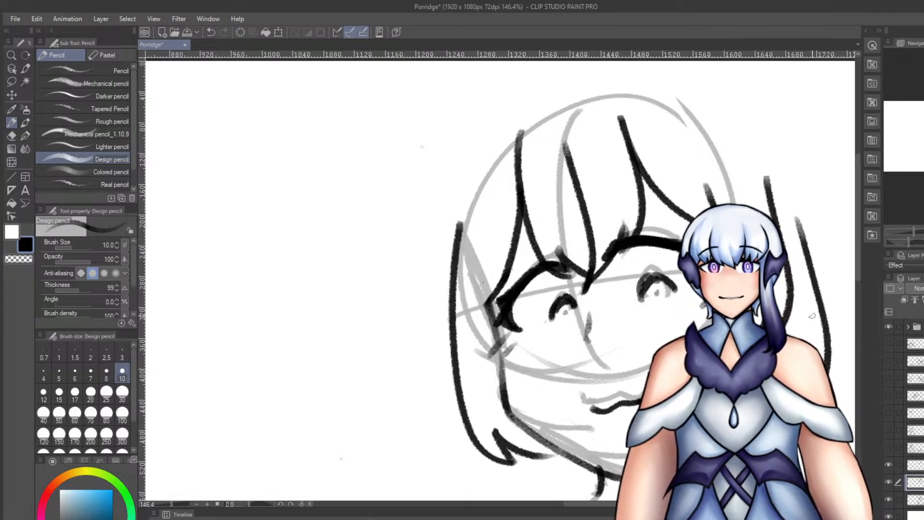
key(ctrl+z)
scroll(586, 192, down, 2)
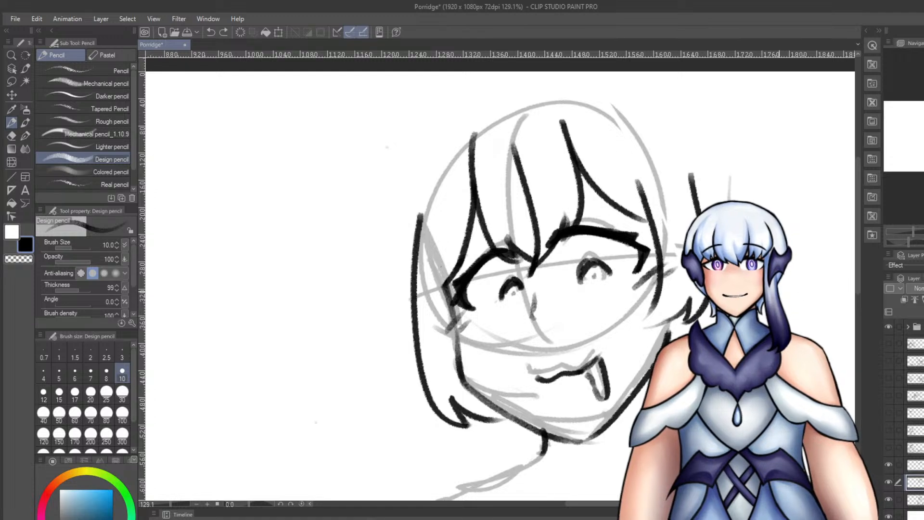
drag(821, 288, 776, 282)
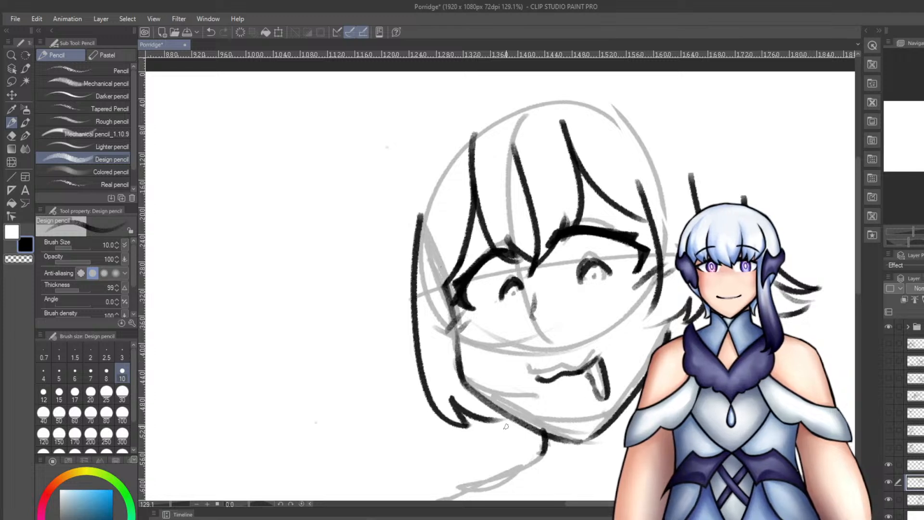
Ink a short curved hair lock hanging below the jaw on the character's right side of the neck.
mouse_move(495, 420)
mouse_down()
mouse_move(488, 465)
mouse_move(510, 457)
mouse_move(505, 462)
mouse_up()
key(ctrl+z)
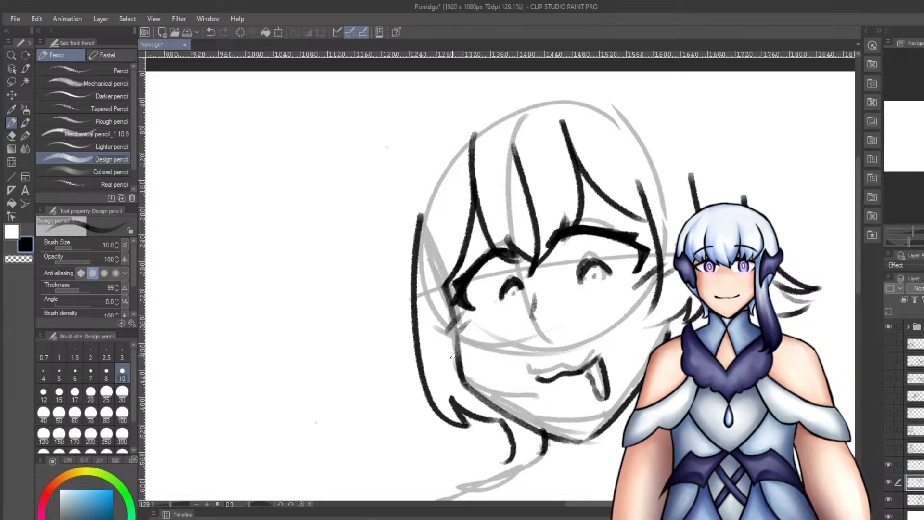
key(ctrl+z)
drag(504, 422, 484, 470)
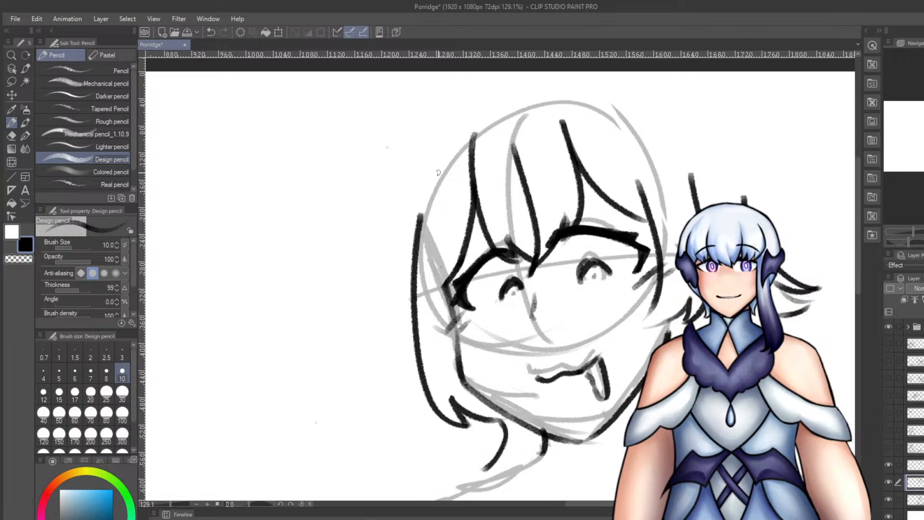
drag(417, 285, 382, 328)
key(ctrl+z)
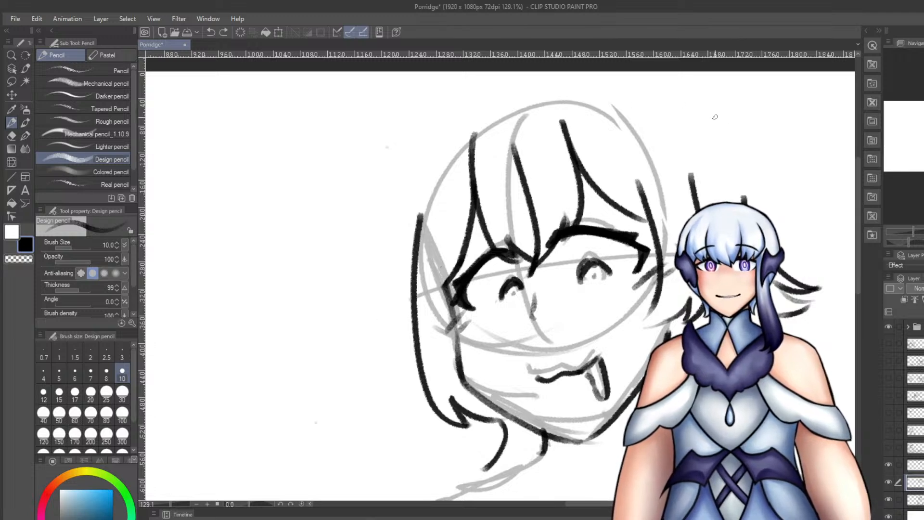
Ink a short parting mark at the crown and a hair outline sweeping over the character's left side of the head.
drag(657, 94, 722, 160)
key(ctrl+z)
mouse_move(531, 102)
mouse_down()
mouse_move(548, 82)
mouse_move(668, 122)
mouse_up()
key(ctrl+z)
drag(558, 75, 707, 148)
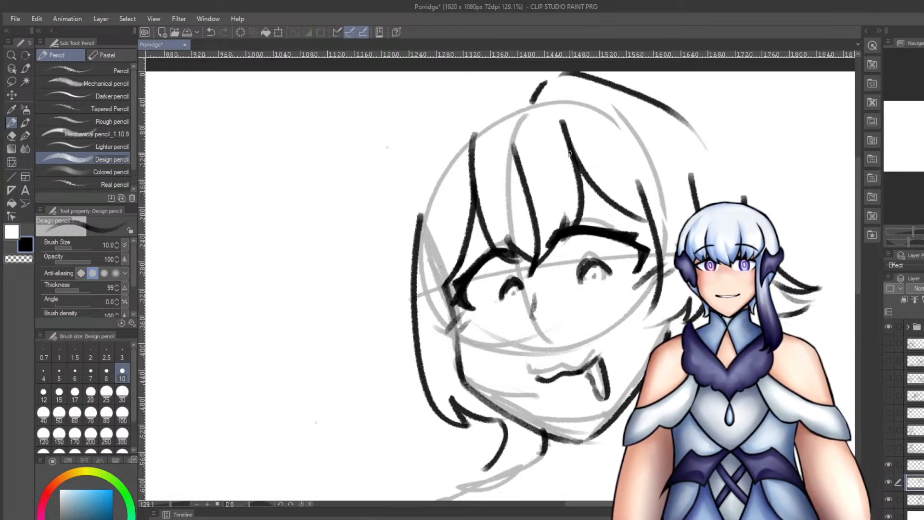
Ink short strands fanning outward from the tops of the two outer fringe locks.
drag(558, 120, 631, 185)
key(ctrl+z)
drag(561, 120, 619, 166)
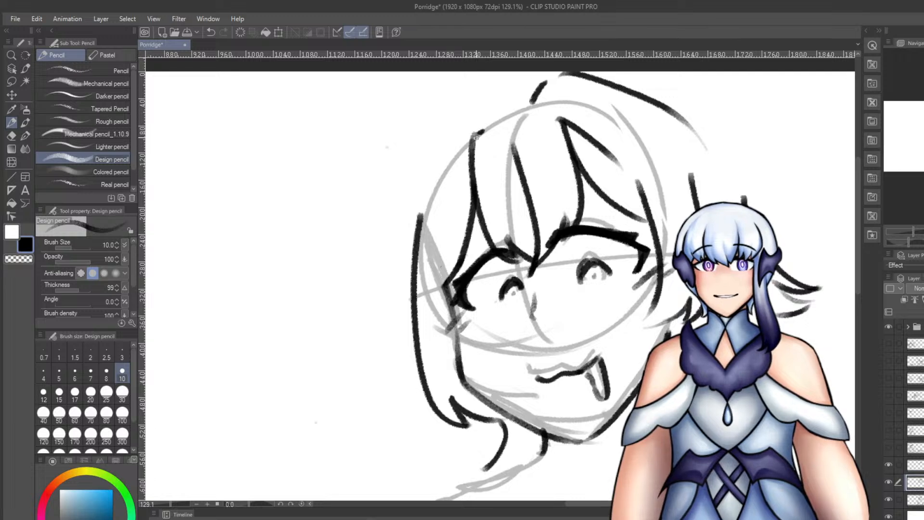
drag(476, 137, 451, 207)
key(ctrl+z)
drag(477, 135, 442, 198)
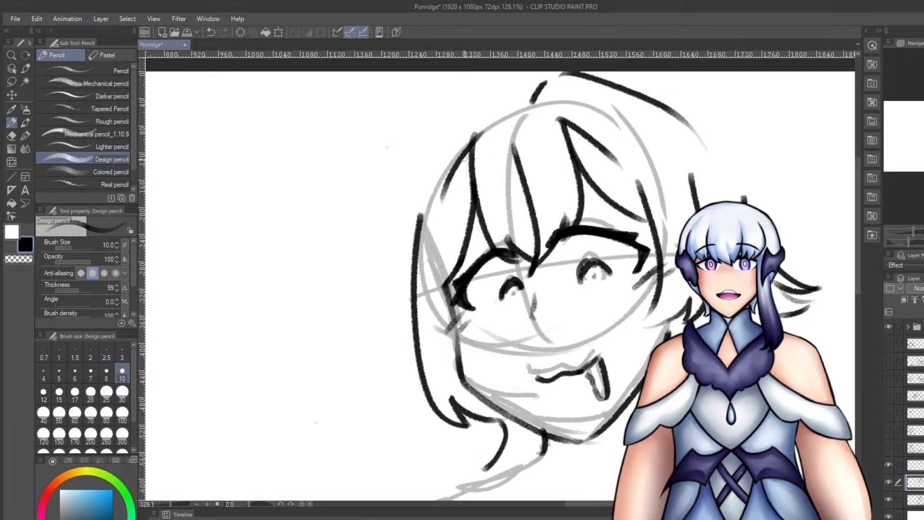
key(e)
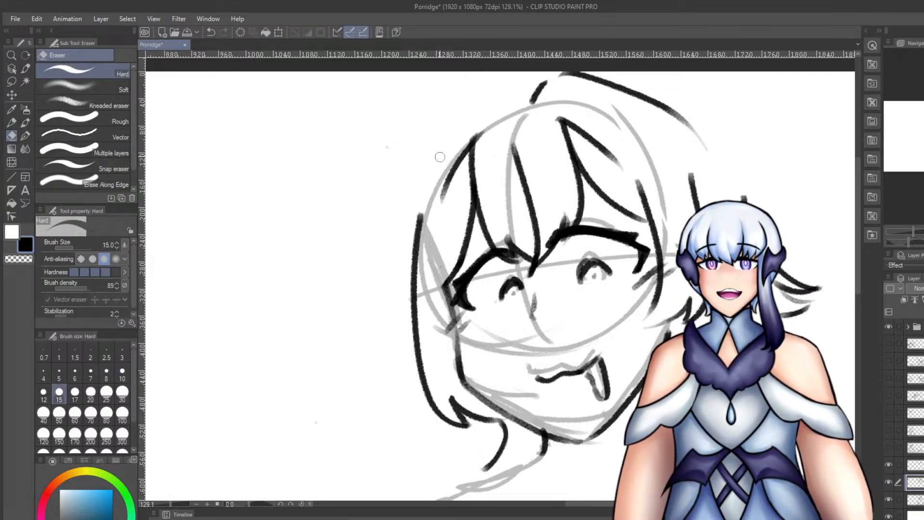
key(p)
key(ctrl+z)
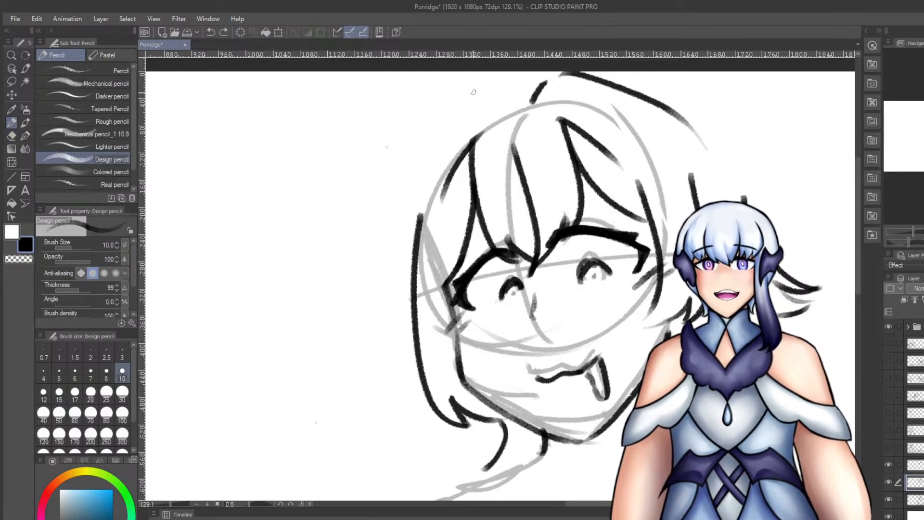
drag(502, 90, 474, 110)
mouse_move(480, 96)
mouse_down()
mouse_move(461, 107)
mouse_move(437, 162)
mouse_up()
drag(460, 116, 437, 186)
key(ctrl+z)
key(ctrl+z)
key(ctrl+z)
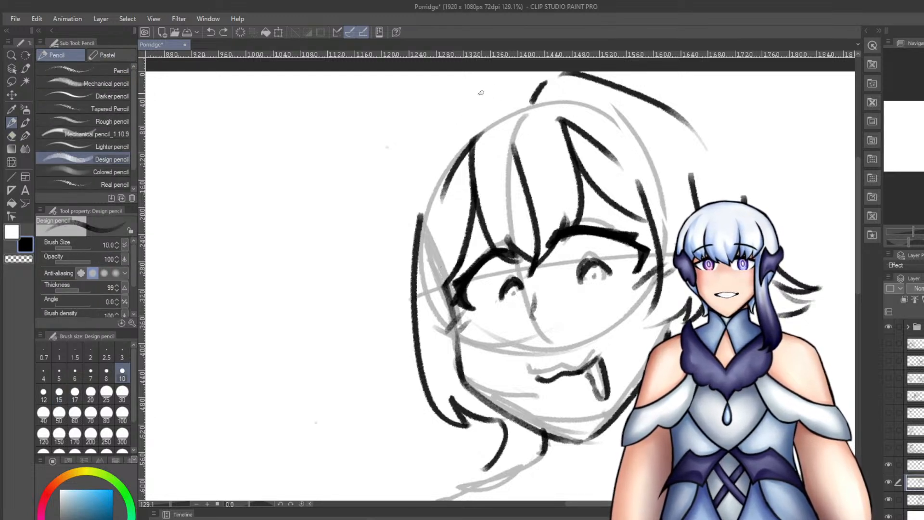
Ink the hair outline over the character's right side of the head and join it to the crown parting.
drag(502, 104, 428, 171)
drag(491, 98, 542, 80)
key(ctrl+z)
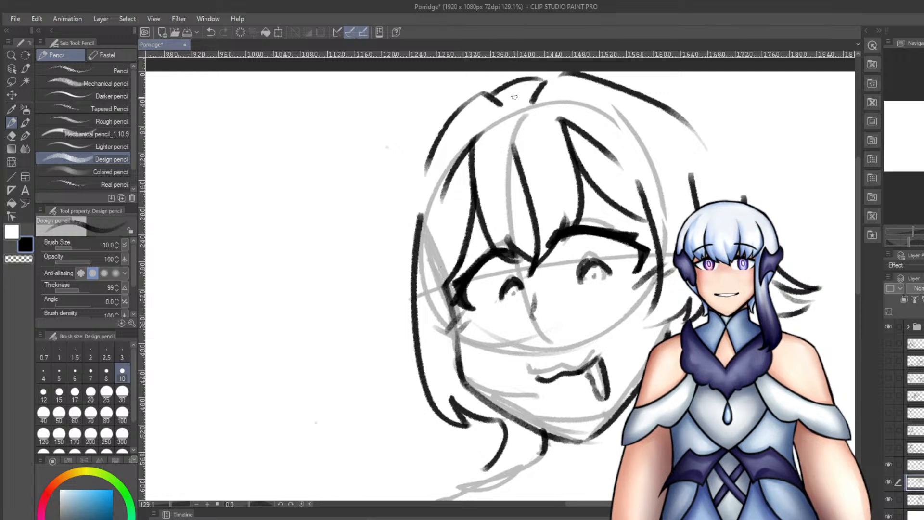
drag(395, 226, 401, 152)
key(ctrl+z)
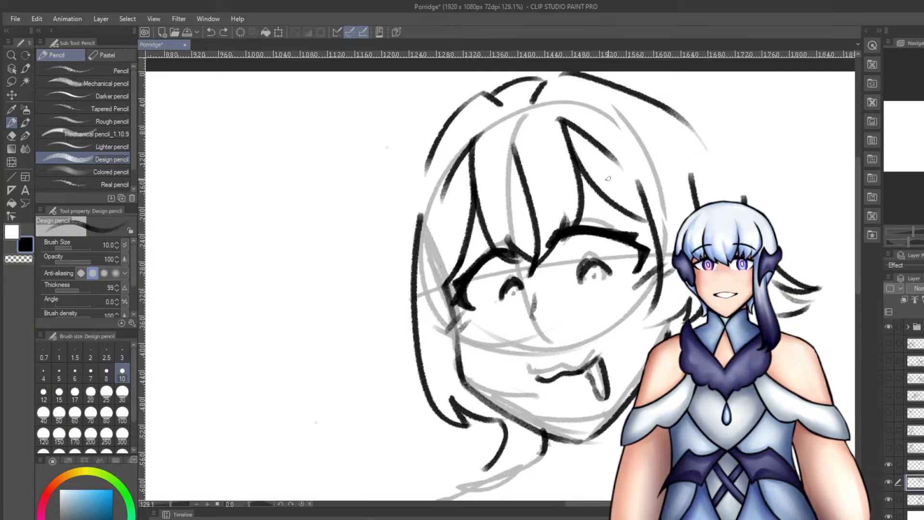
Try to transform the line art by shifting it slightly off the gray sketch.
scroll(606, 178, down, 4)
key(ctrl+t)
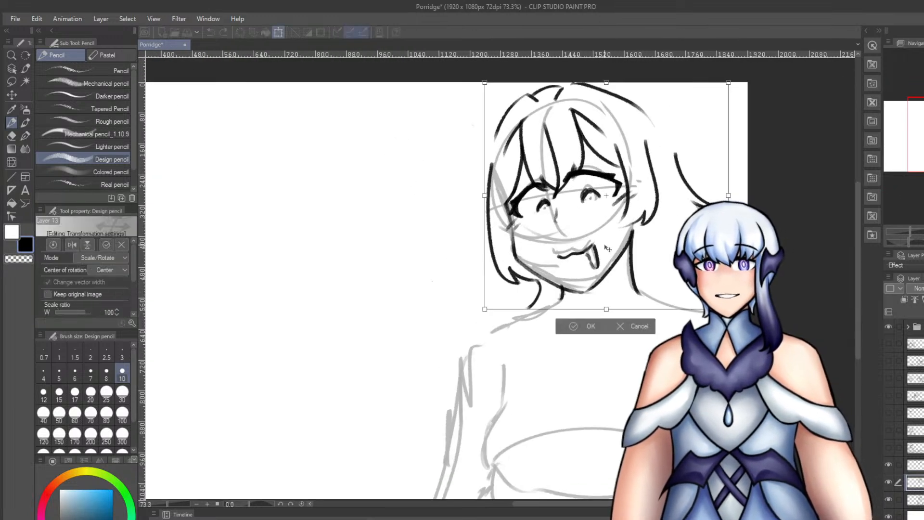
mouse_move(606, 243)
mouse_down()
mouse_move(597, 248)
mouse_move(606, 244)
mouse_up()
key(ctrl+z)
key(Return)
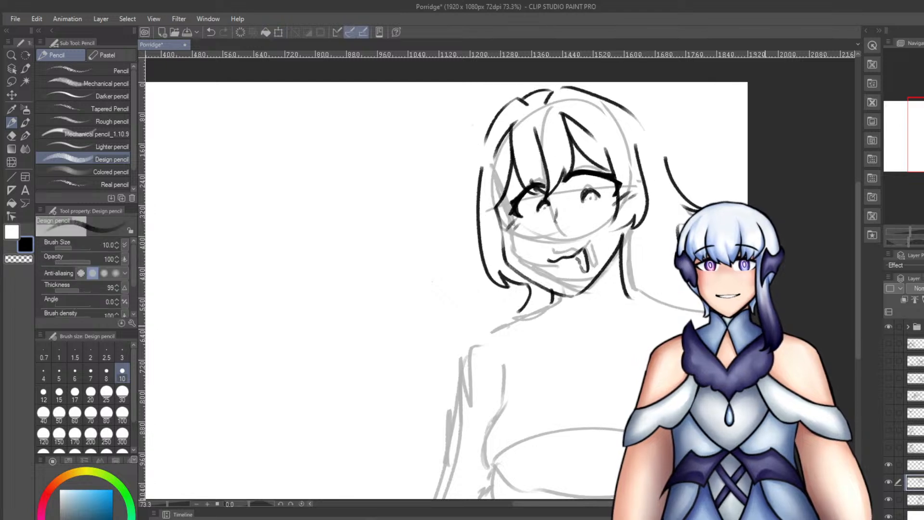
key(ctrl+z)
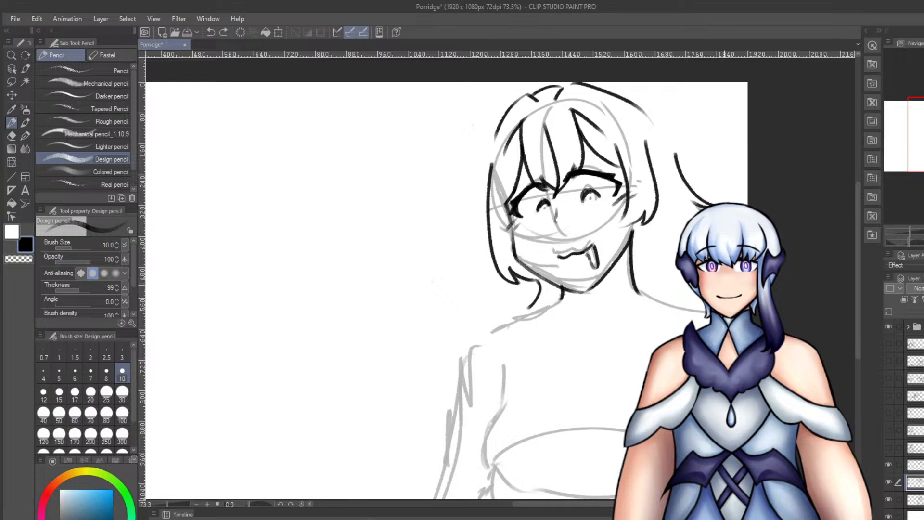
key(e)
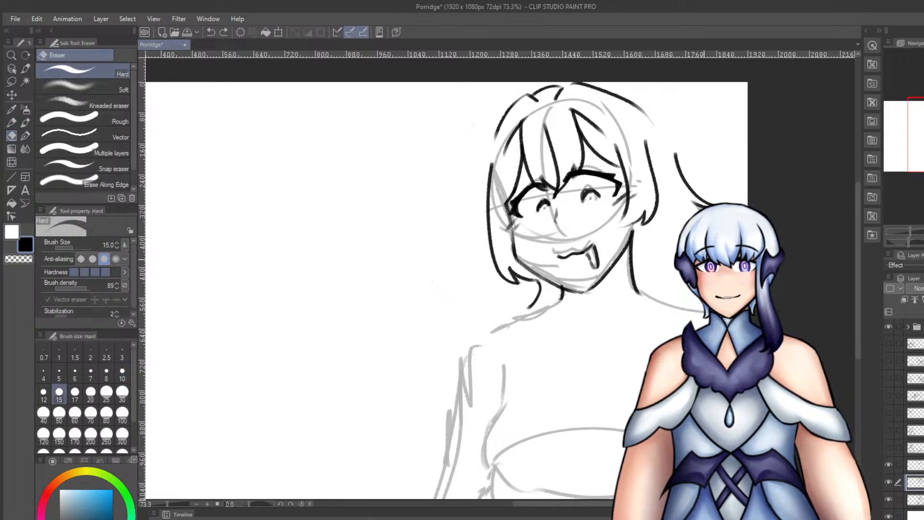
key(p)
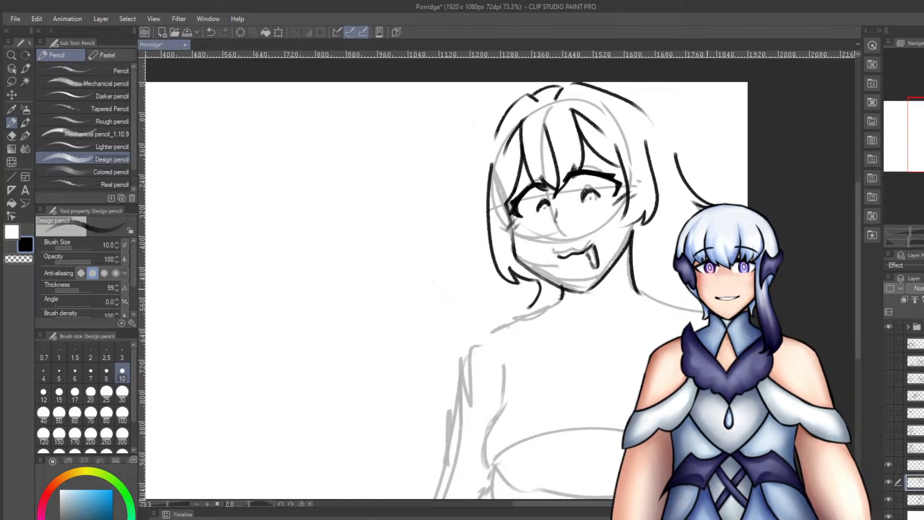
drag(533, 303, 510, 315)
key(ctrl+z)
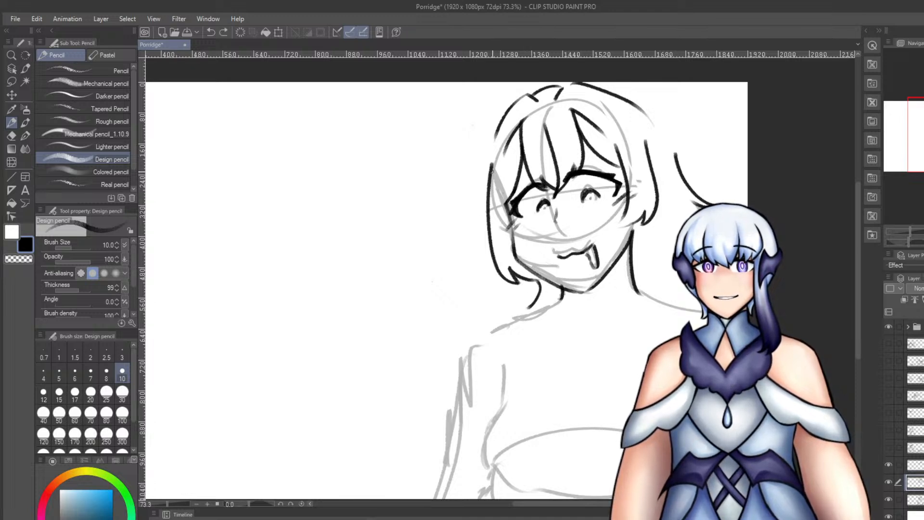
Erase the long outer hair strand beside the character's right cheek.
key(e)
mouse_move(488, 171)
mouse_down()
mouse_move(503, 277)
mouse_move(512, 242)
mouse_up()
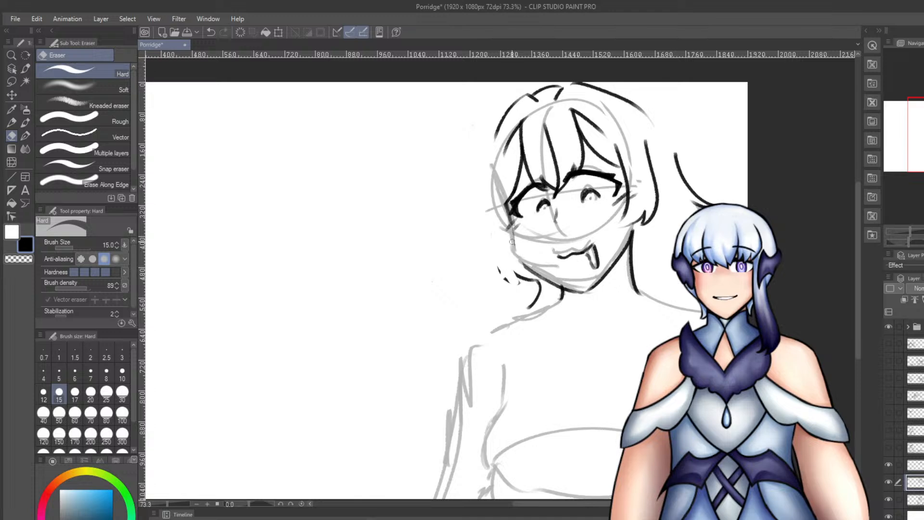
Rework the pencil line along the cheek and jaw on the left side of the face, cleaning up stray marks beside it.
key(p)
key(p)
drag(507, 200, 528, 263)
key(ctrl+z)
drag(521, 239, 528, 267)
key(ctrl+z)
mouse_move(522, 246)
mouse_down()
mouse_move(530, 270)
mouse_move(525, 260)
mouse_up()
key(ctrl+z)
key(ctrl+z)
key(ctrl+z)
drag(520, 241, 536, 273)
key(ctrl+z)
key(ctrl+z)
key(ctrl+z)
key(ctrl+z)
mouse_move(516, 227)
mouse_down()
mouse_move(524, 269)
mouse_move(544, 287)
mouse_move(518, 288)
mouse_up()
key(ctrl+z)
key(e)
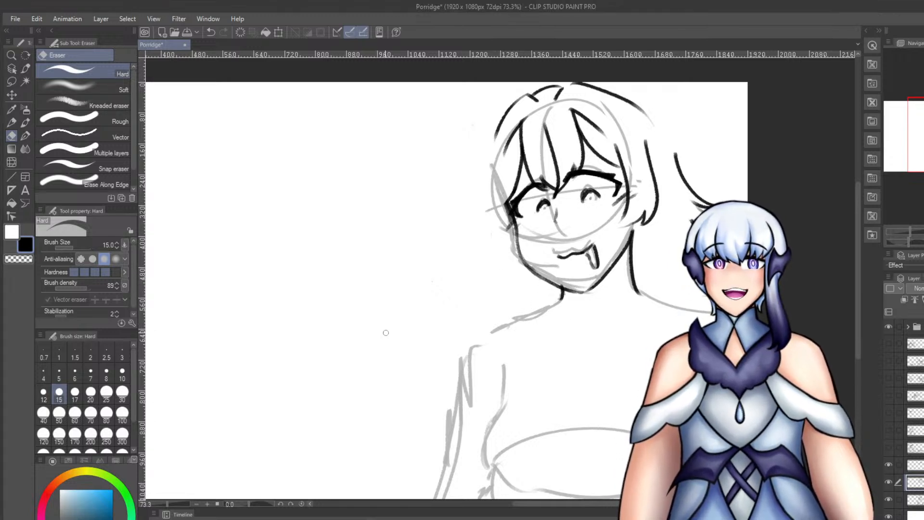
Draw the outer hair outline curving from the crown down the left side of the head.
key(p)
key(p)
mouse_move(492, 148)
mouse_down()
mouse_move(488, 195)
mouse_move(496, 201)
mouse_up()
key(ctrl+z)
key(e)
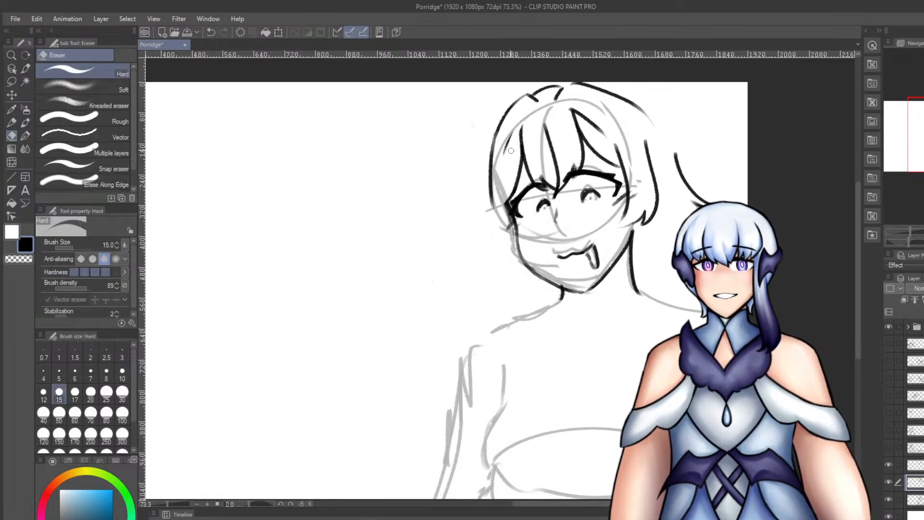
Erase the upper ends of the side bangs, then redraw them and close the hair outline on the right side.
mouse_move(509, 152)
mouse_down()
mouse_move(513, 130)
mouse_move(600, 131)
mouse_move(574, 115)
mouse_move(597, 145)
mouse_up()
key(p)
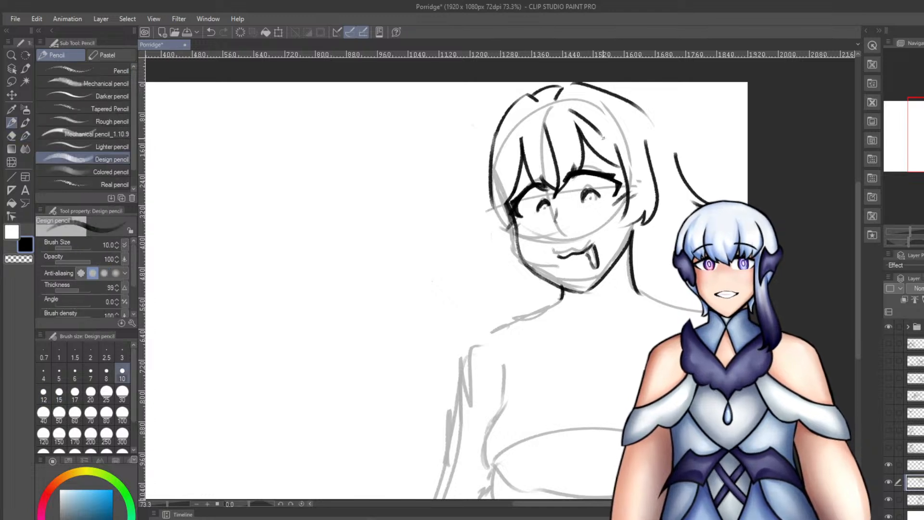
key(ctrl+z)
drag(575, 115, 616, 160)
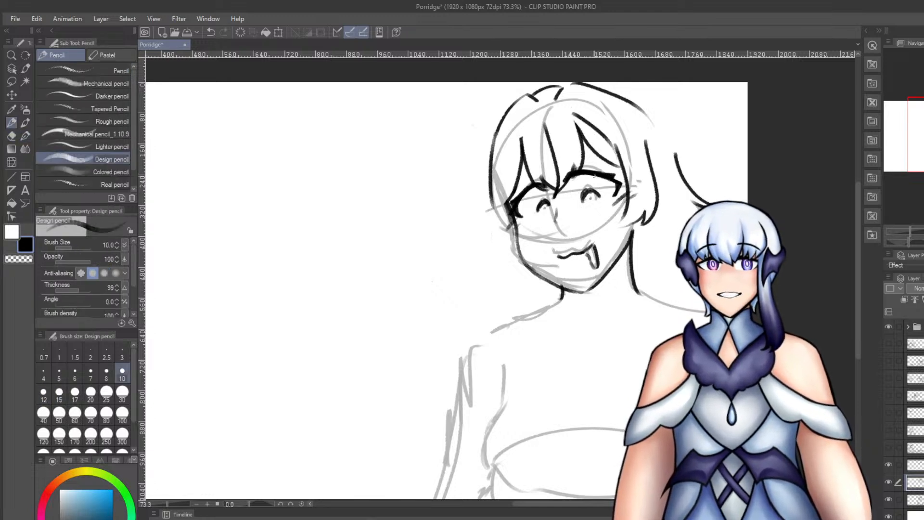
key(ctrl+z)
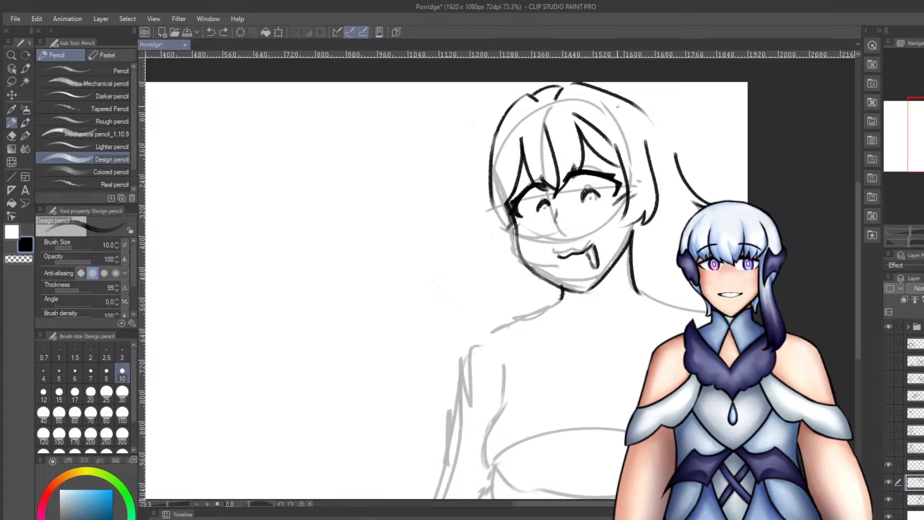
drag(618, 106, 646, 149)
key(ctrl+z)
Draw a flicked-out hair tip with short strands beside the left cheek.
mouse_move(512, 123)
mouse_down()
mouse_move(497, 192)
mouse_move(508, 174)
mouse_move(475, 243)
mouse_up()
key(ctrl+z)
key(ctrl+z)
drag(494, 205, 465, 259)
drag(473, 260, 492, 248)
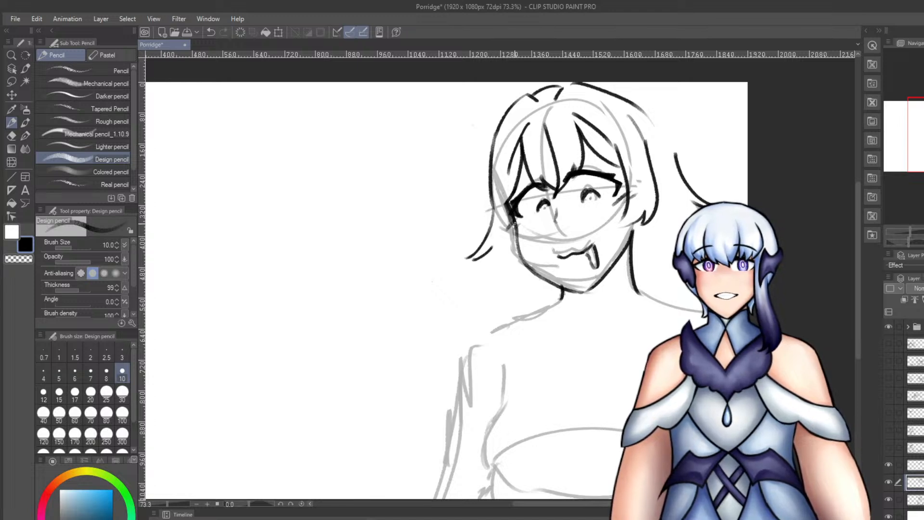
Draw the hair lock beside the jaw and a longer strand curving down to the left shoulder.
mouse_move(501, 213)
mouse_down()
mouse_move(503, 271)
mouse_move(538, 280)
mouse_up()
key(ctrl+z)
key(ctrl+z)
mouse_move(492, 247)
mouse_down()
mouse_move(501, 269)
mouse_move(492, 307)
mouse_up()
key(ctrl+z)
mouse_move(507, 265)
mouse_down()
mouse_move(495, 322)
mouse_move(484, 320)
mouse_up()
key(ctrl+z)
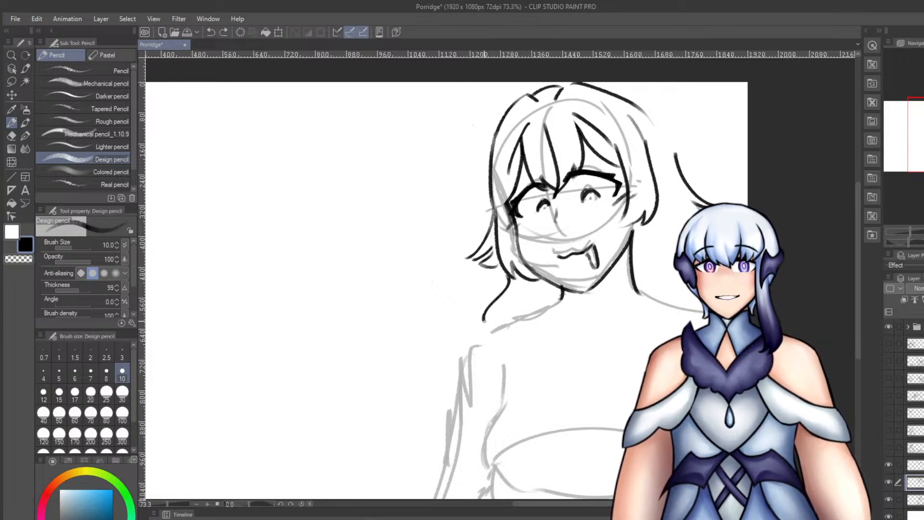
Draw the top edge of the collar under the chin with two small curved flaps at its centre.
drag(579, 315, 626, 289)
key(ctrl+z)
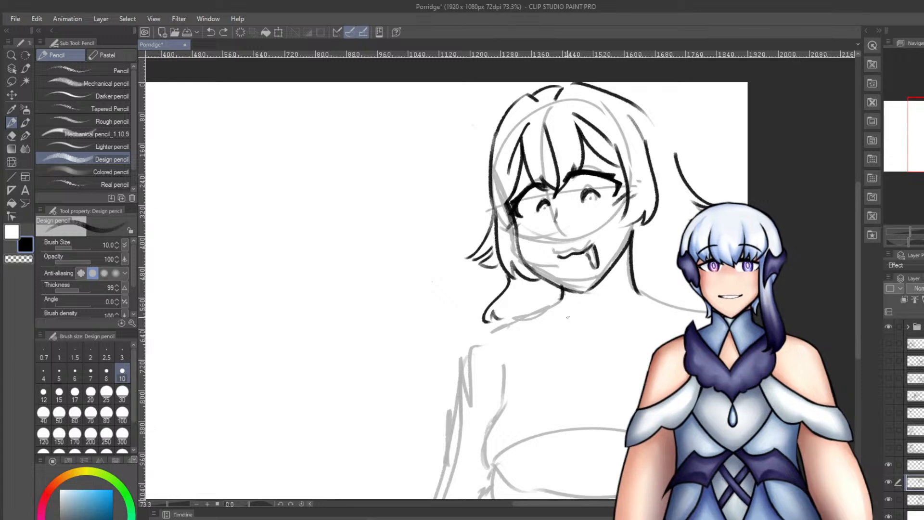
mouse_move(568, 296)
mouse_down()
mouse_move(586, 307)
mouse_move(628, 281)
mouse_up()
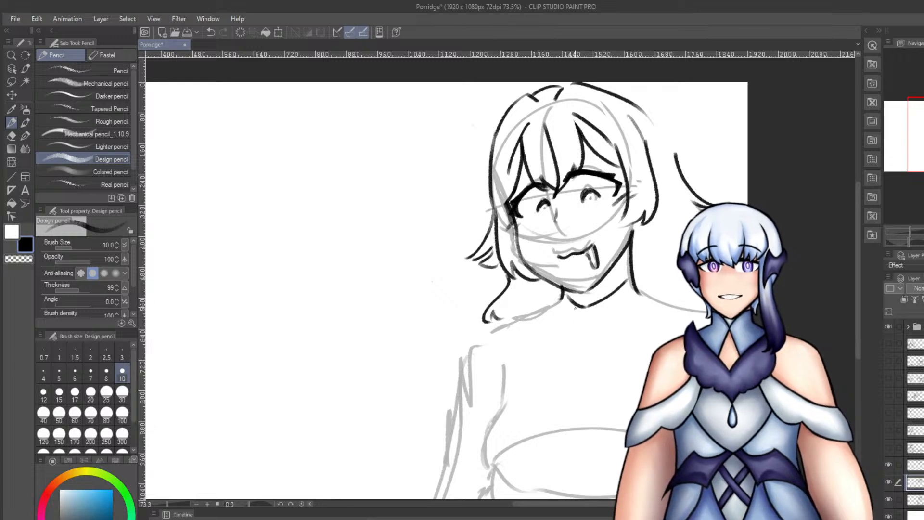
drag(576, 306, 594, 342)
mouse_move(598, 315)
mouse_down()
mouse_move(608, 332)
mouse_move(565, 331)
mouse_up()
key(ctrl+z)
key(ctrl+z)
key(ctrl+z)
key(ctrl+z)
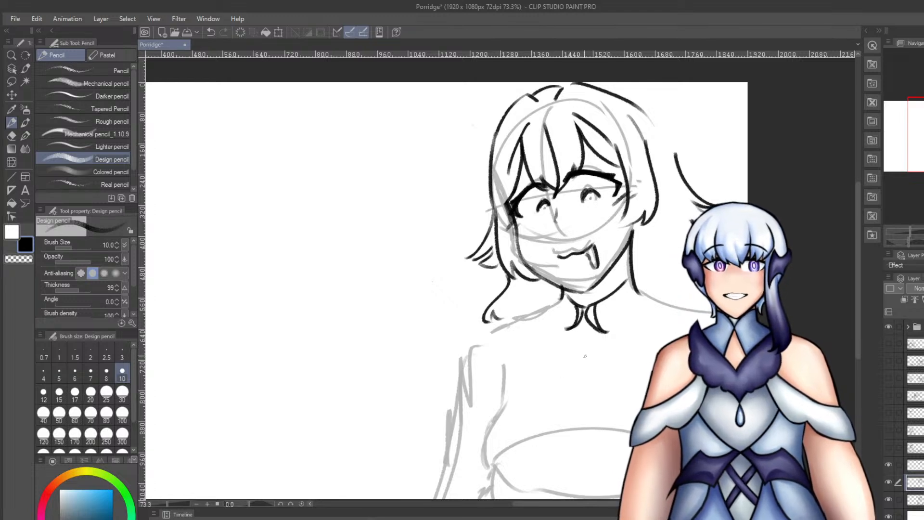
Draw a diamond-shaped pendant below the collar with a smaller diamond inside it.
scroll(592, 377, up, 3)
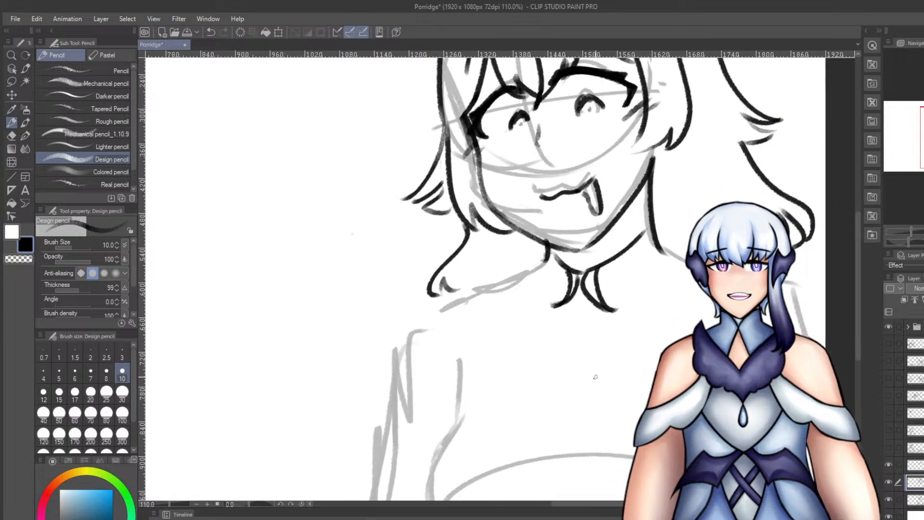
mouse_move(588, 294)
mouse_down()
mouse_move(600, 329)
mouse_move(550, 371)
mouse_up()
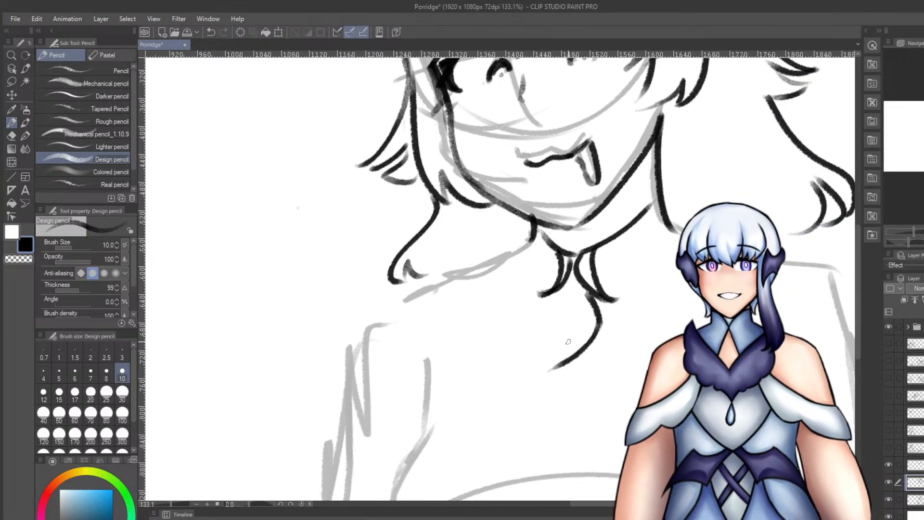
key(ctrl+z)
drag(552, 294, 536, 320)
drag(537, 320, 557, 359)
drag(599, 324, 564, 362)
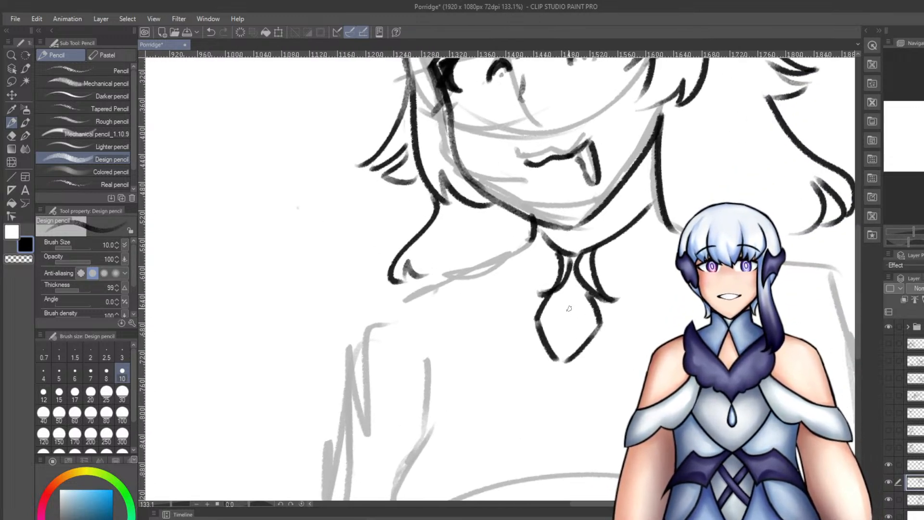
mouse_move(550, 319)
mouse_down()
mouse_move(570, 284)
mouse_move(565, 293)
mouse_move(590, 328)
mouse_move(566, 349)
mouse_up()
key(ctrl+z)
key(ctrl+z)
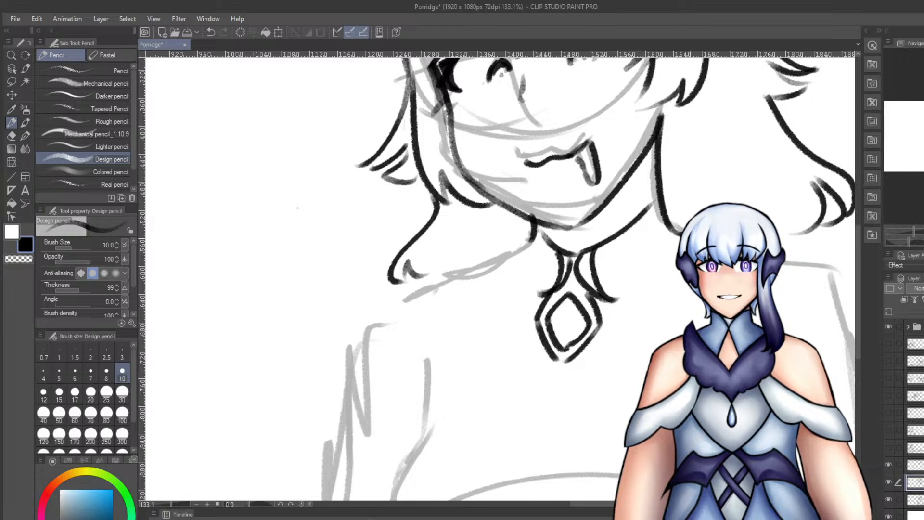
Outline the lower edges of the collar on both sides of the pendant and add light fold lines inside.
mouse_move(626, 286)
mouse_down()
mouse_move(678, 263)
mouse_move(609, 298)
mouse_up()
key(ctrl+z)
key(ctrl+z)
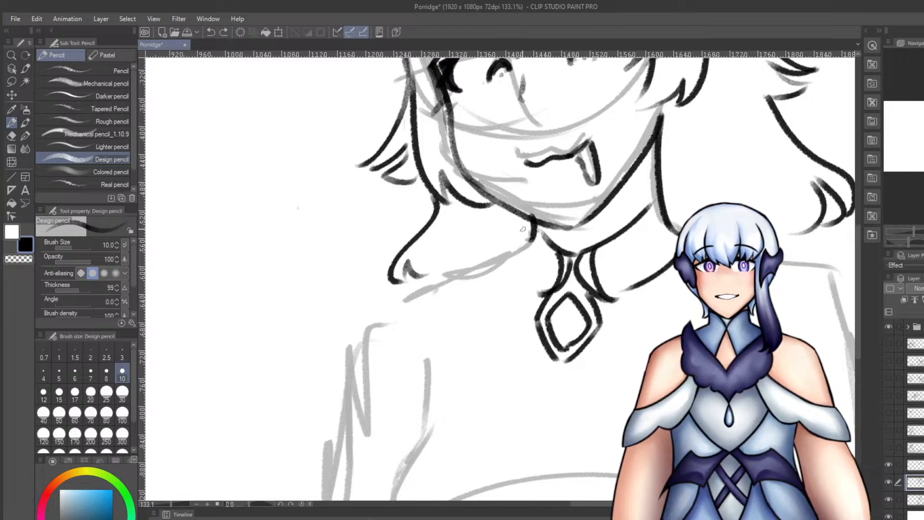
mouse_move(533, 235)
mouse_down()
mouse_move(516, 251)
mouse_move(559, 293)
mouse_up()
key(ctrl+z)
key(ctrl+z)
drag(514, 254, 546, 293)
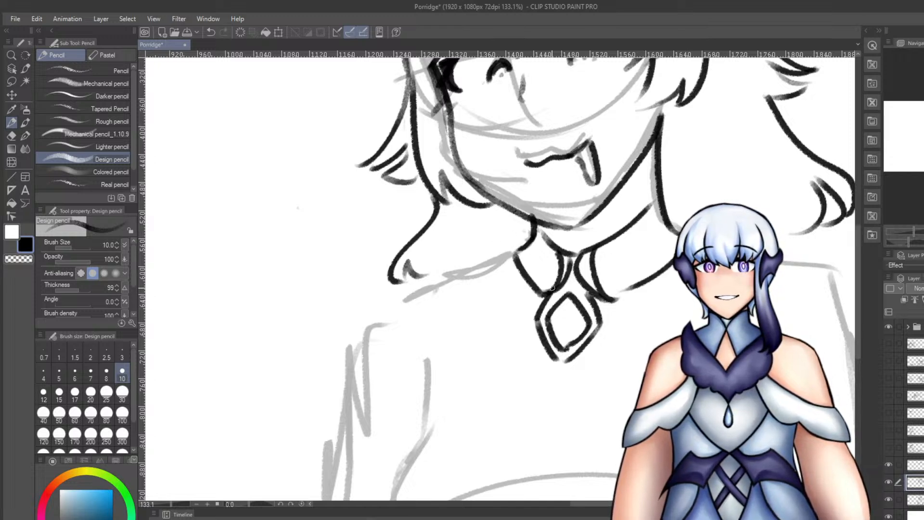
mouse_move(632, 243)
mouse_down()
mouse_move(618, 306)
mouse_move(610, 287)
mouse_up()
key(ctrl+z)
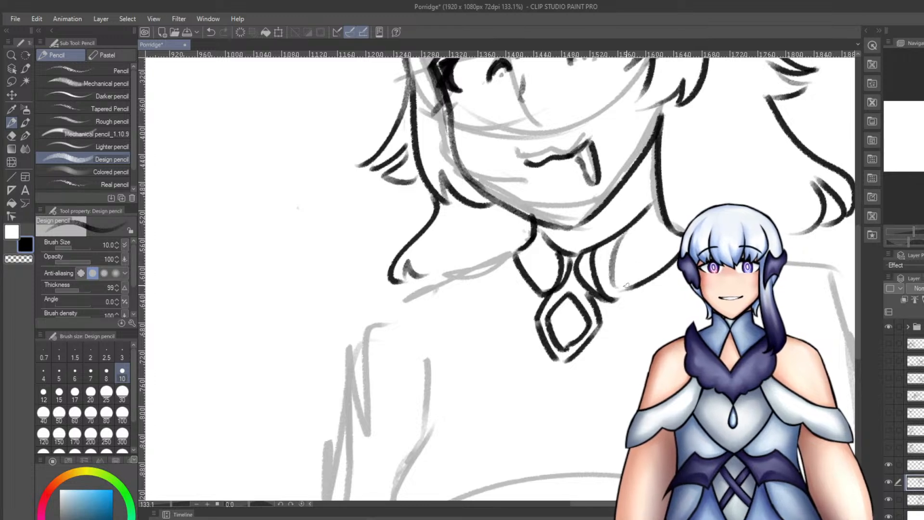
drag(645, 227, 641, 281)
mouse_move(540, 232)
mouse_down()
mouse_move(544, 287)
mouse_move(523, 273)
mouse_up()
scroll(481, 205, down, 3)
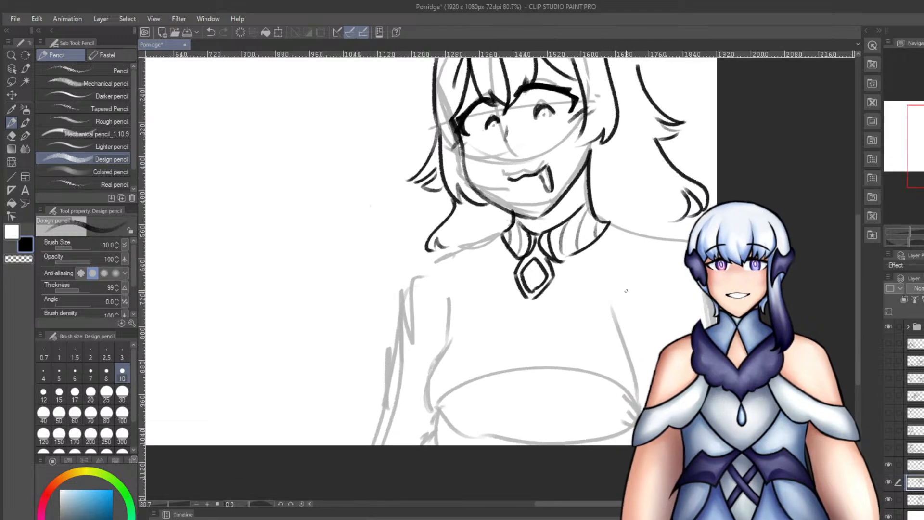
Draw the shoulder line running outward from the right side of the collar.
drag(607, 224, 644, 236)
key(ctrl+z)
key(ctrl+z)
key(ctrl+z)
drag(595, 216, 673, 235)
key(ctrl+z)
key(ctrl+z)
key(ctrl+z)
key(ctrl+z)
key(ctrl+z)
key(ctrl+z)
drag(617, 226, 674, 233)
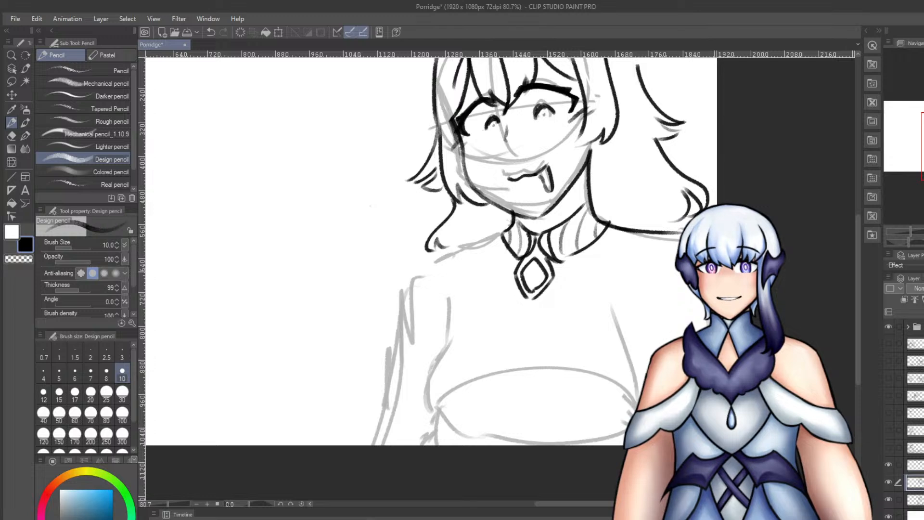
key(ctrl+z)
Draw the left shoulder and upper arm contour, with a double-lined band around the arm.
drag(499, 238, 436, 250)
key(ctrl+z)
mouse_move(502, 235)
mouse_down()
mouse_move(427, 252)
mouse_move(411, 273)
mouse_move(399, 320)
mouse_move(432, 342)
mouse_move(431, 357)
mouse_up()
key(ctrl+z)
mouse_move(400, 317)
mouse_down()
mouse_move(397, 338)
mouse_move(432, 367)
mouse_up()
key(ctrl+z)
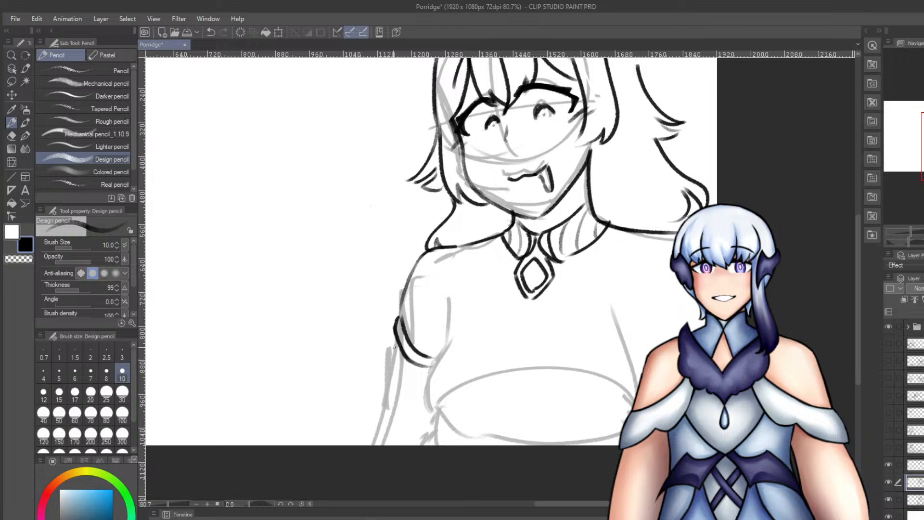
Draw the outer contour of the left arm below the armband.
drag(398, 338, 396, 388)
key(ctrl+z)
key(ctrl+z)
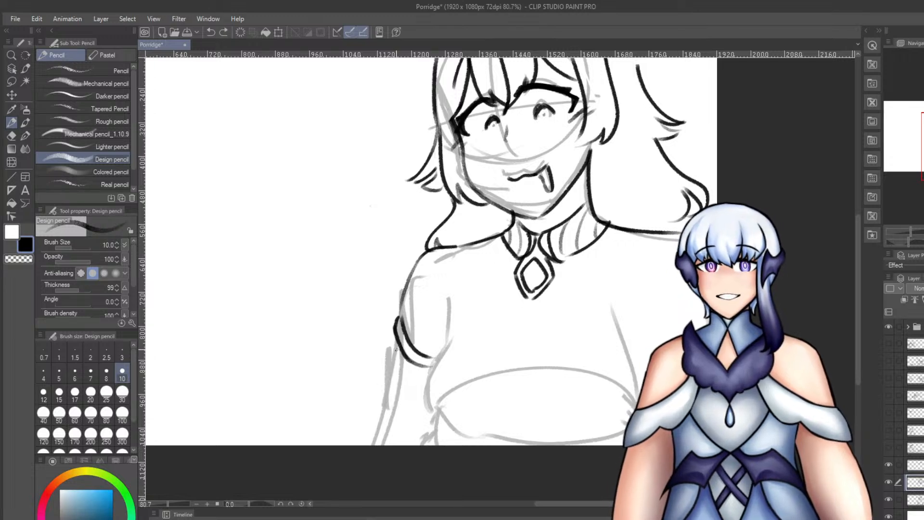
drag(396, 336, 388, 382)
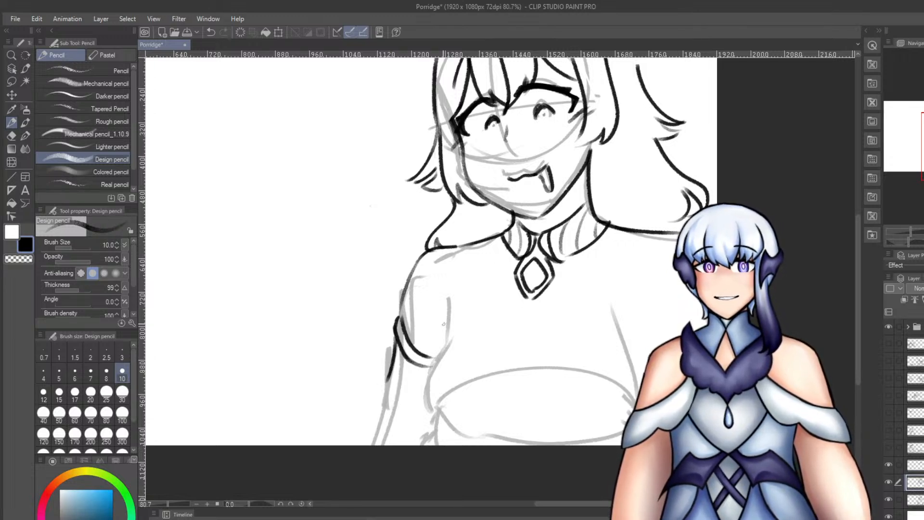
Draw the armpit line and the inner contour of the left arm down toward the elbow.
mouse_move(449, 312)
mouse_down()
mouse_move(445, 338)
mouse_move(411, 388)
mouse_up()
key(ctrl+z)
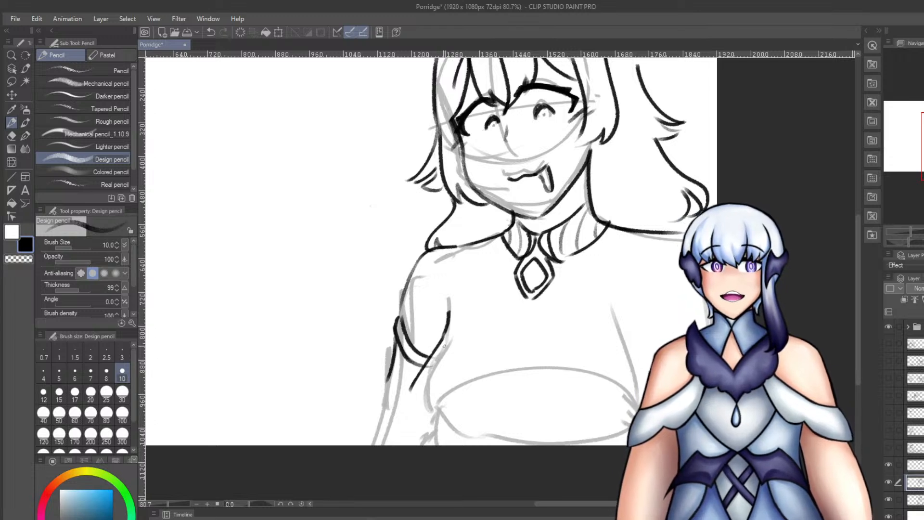
drag(439, 341, 405, 392)
drag(447, 323, 413, 395)
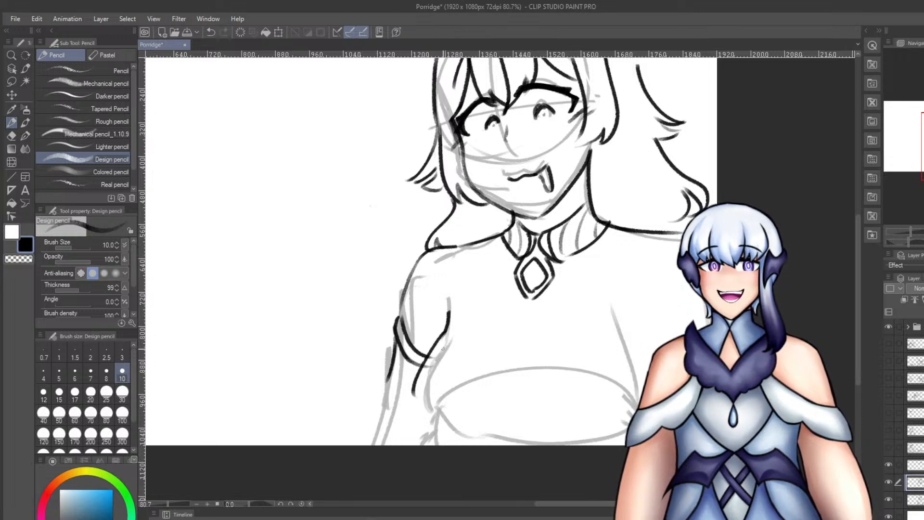
key(ctrl+z)
mouse_move(445, 334)
mouse_down()
mouse_move(422, 397)
mouse_move(422, 446)
mouse_up()
key(e)
key(p)
key(ctrl+z)
drag(417, 379, 428, 428)
key(ctrl+z)
Draw the V-shaped sweetheart neckline across the chest, with its point below the pendant.
drag(481, 319, 523, 359)
key(ctrl+z)
drag(483, 310, 526, 359)
key(ctrl+z)
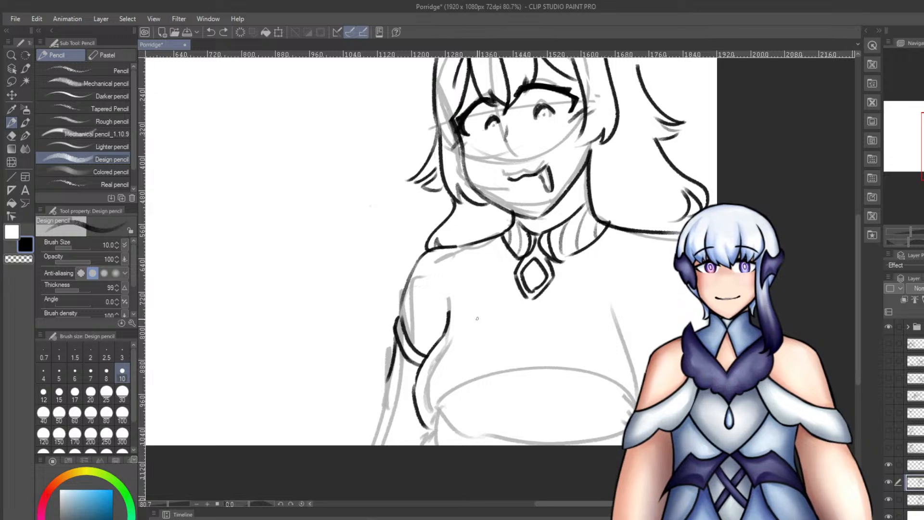
drag(463, 314, 520, 359)
key(ctrl+z)
mouse_move(461, 314)
mouse_down()
mouse_move(531, 369)
mouse_move(591, 328)
mouse_up()
key(ctrl+z)
key(ctrl+z)
mouse_move(520, 358)
mouse_down()
mouse_move(620, 317)
mouse_move(607, 321)
mouse_move(624, 307)
mouse_up()
key(ctrl+z)
key(ctrl+z)
key(ctrl+z)
key(e)
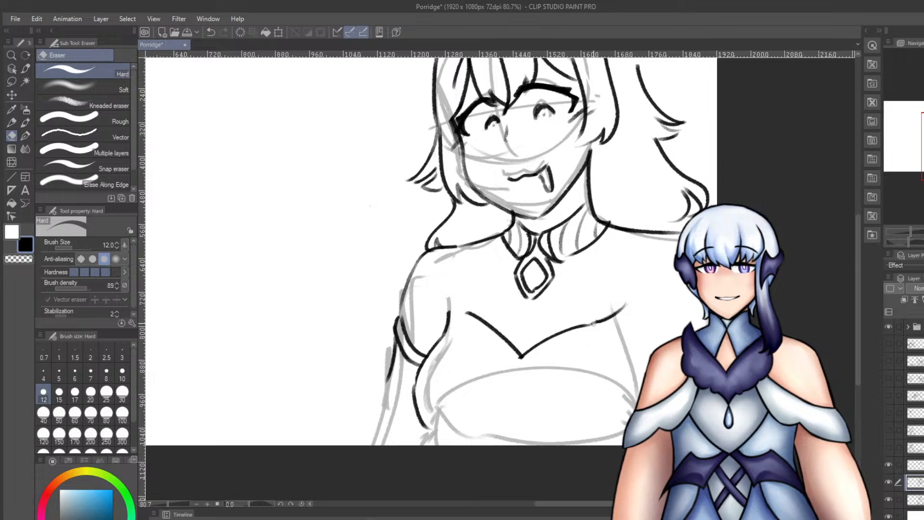
Draw the curved lower edge of the right bust piece and extend the neckline to the left armpit.
key(p)
mouse_move(623, 307)
mouse_down()
mouse_move(590, 356)
mouse_move(616, 344)
mouse_move(572, 368)
mouse_up()
key(ctrl+z)
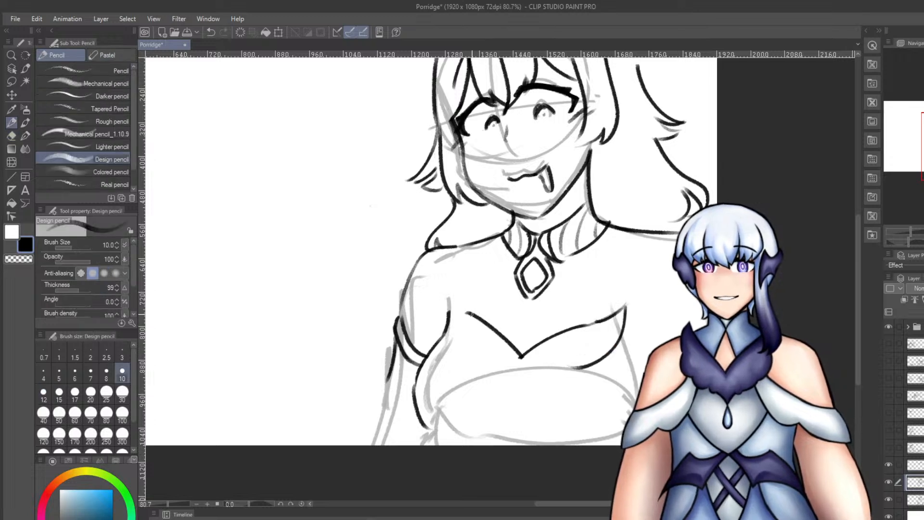
mouse_move(455, 310)
mouse_down()
mouse_move(457, 346)
mouse_move(479, 359)
mouse_up()
key(ctrl+z)
key(e)
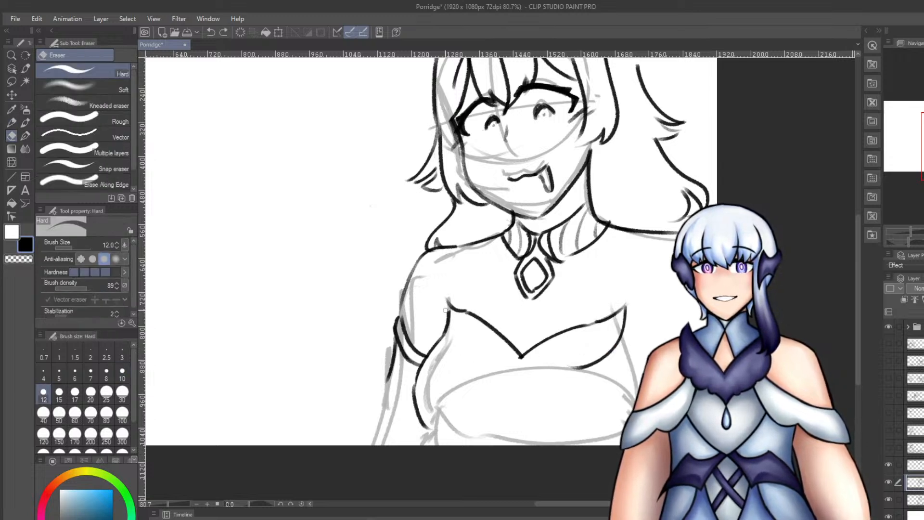
key(p)
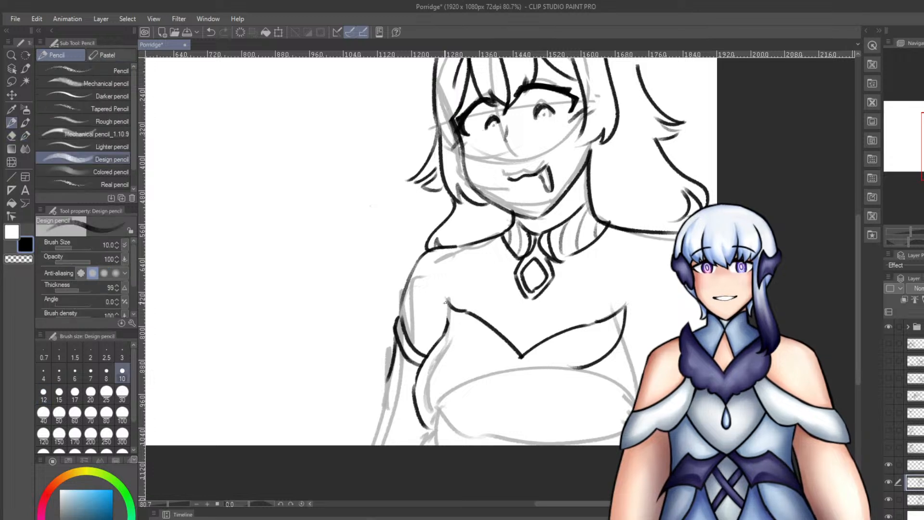
Outline the lower edge of the left bust piece and add light fold lines inside both pieces.
mouse_move(447, 300)
mouse_down()
mouse_move(486, 365)
mouse_move(504, 366)
mouse_move(448, 319)
mouse_move(498, 371)
mouse_move(584, 347)
mouse_up()
key(ctrl+z)
key(ctrl+z)
key(ctrl+z)
key(ctrl+z)
mouse_move(540, 362)
mouse_down()
mouse_move(577, 348)
mouse_move(559, 348)
mouse_move(596, 330)
mouse_up()
drag(553, 367, 605, 342)
drag(460, 327, 505, 364)
key(ctrl+z)
key(ctrl+z)
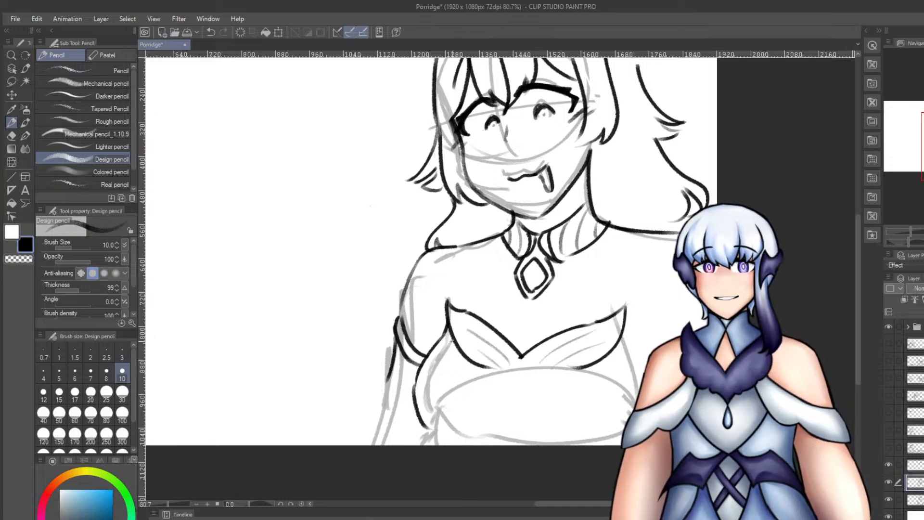
Draw the side lines of the torso next to both bust pieces.
key(ctrl+z)
drag(452, 341, 434, 344)
key(ctrl+z)
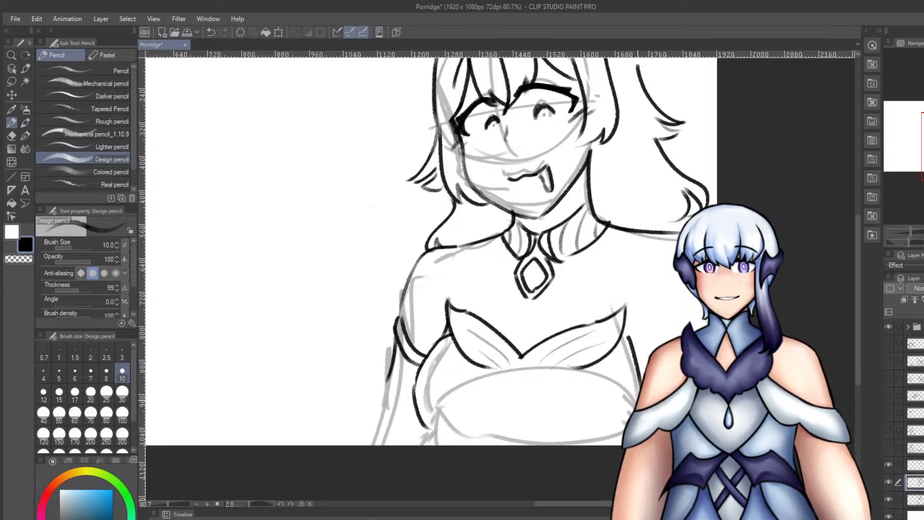
Draw the rounded left end of the oval shape below the bust, down to the canvas edge.
mouse_move(443, 427)
mouse_down()
mouse_move(451, 447)
mouse_move(440, 435)
mouse_move(490, 442)
mouse_up()
key(ctrl+z)
key(ctrl+z)
key(ctrl+z)
mouse_move(455, 402)
mouse_down()
mouse_move(475, 413)
mouse_move(464, 441)
mouse_up()
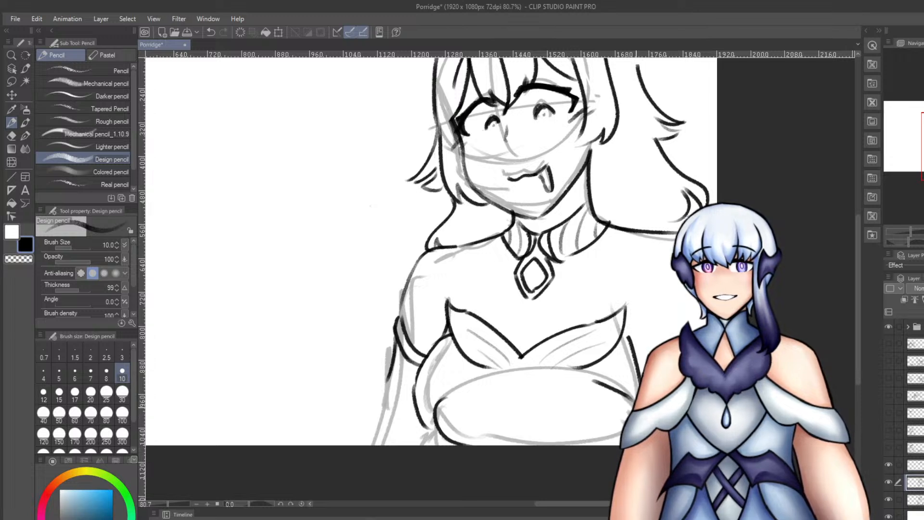
Draw the upper right curve of the oval shape below the bust.
key(ctrl+z)
drag(585, 376, 629, 394)
key(ctrl+z)
key(ctrl+z)
drag(583, 372, 607, 379)
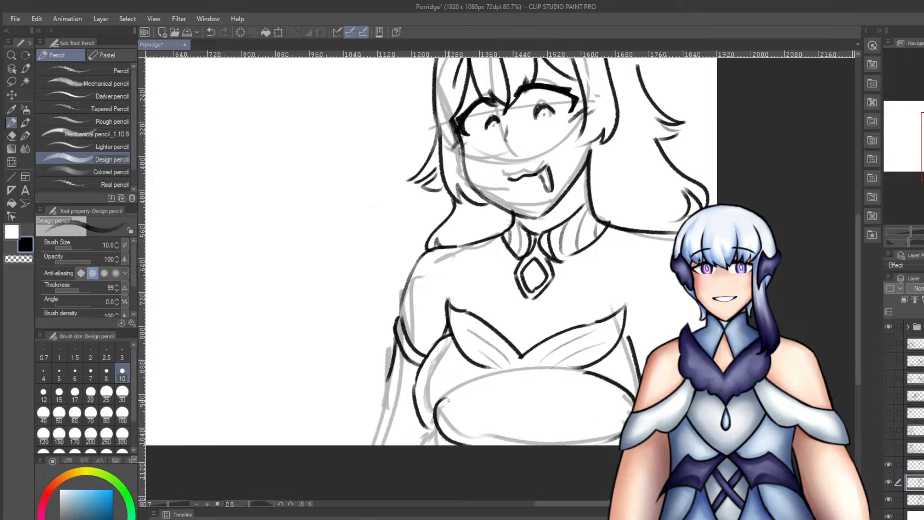
Draw the upper left curve of the oval shape from its left end toward the centre.
drag(448, 400, 502, 375)
key(ctrl+z)
mouse_move(451, 403)
mouse_down()
mouse_move(524, 377)
mouse_move(530, 373)
mouse_move(516, 369)
mouse_move(525, 367)
mouse_up()
key(ctrl+z)
key(ctrl+z)
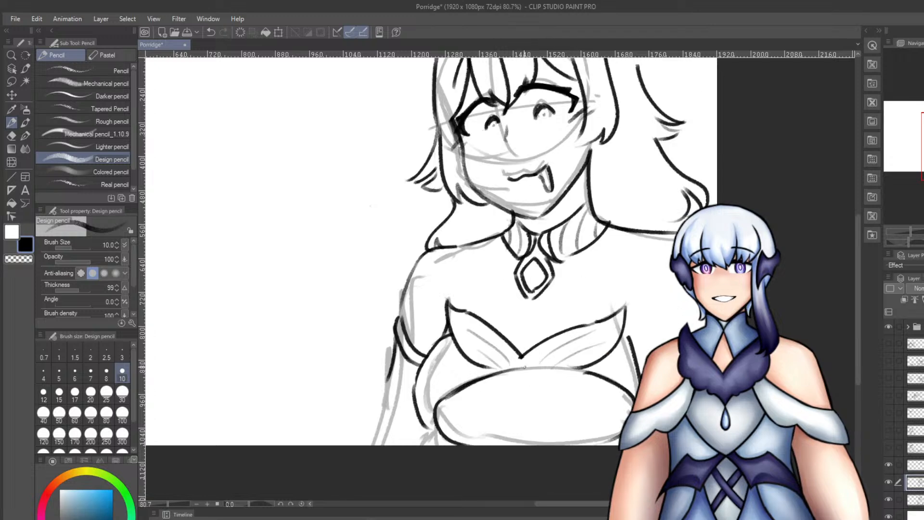
Redraw the upper curve of the oval bowl below the bust, retrying strokes until the outline follows the sketch.
key(ctrl+z)
mouse_move(442, 401)
mouse_down()
mouse_move(507, 371)
mouse_move(596, 378)
mouse_up()
key(ctrl+z)
key(ctrl+z)
key(ctrl+z)
key(ctrl+z)
key(ctrl+z)
key(ctrl+z)
key(ctrl+z)
key(ctrl+z)
key(ctrl+z)
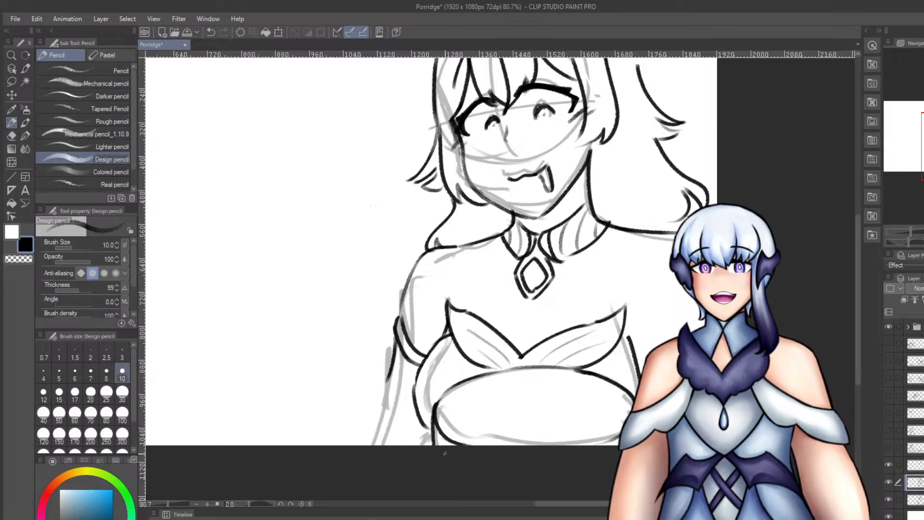
Draw a short line beside the bowl's left end, running down to the canvas edge.
key(ctrl+z)
mouse_move(429, 428)
mouse_down()
mouse_move(420, 447)
mouse_move(427, 447)
mouse_up()
key(ctrl+z)
key(ctrl+z)
Draw the outer line of the left forearm from the sleeve band down to the canvas edge.
drag(389, 367, 359, 436)
key(ctrl+z)
key(ctrl+z)
drag(392, 349, 350, 444)
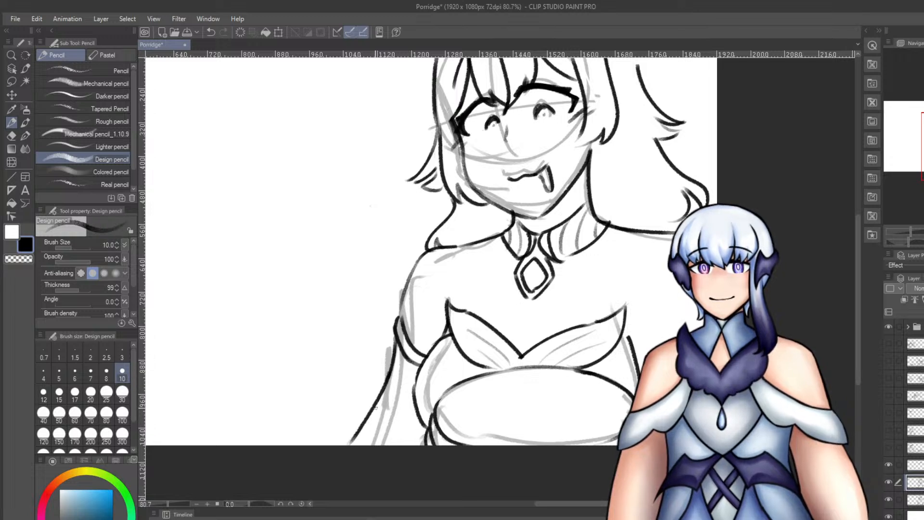
key(ctrl+z)
drag(393, 364, 361, 447)
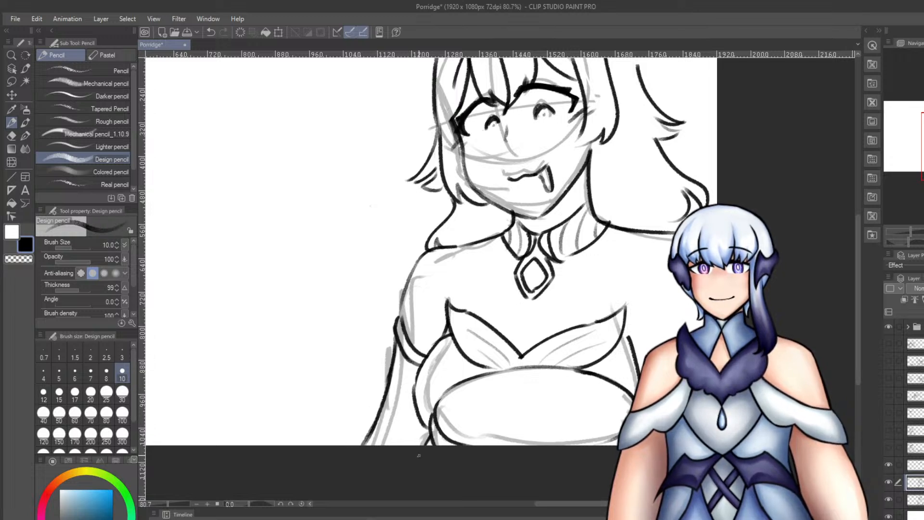
Refine the short lines where the torso meets the bowl's left end at the canvas edge.
key(ctrl+z)
key(ctrl+z)
drag(432, 427, 423, 443)
key(ctrl+z)
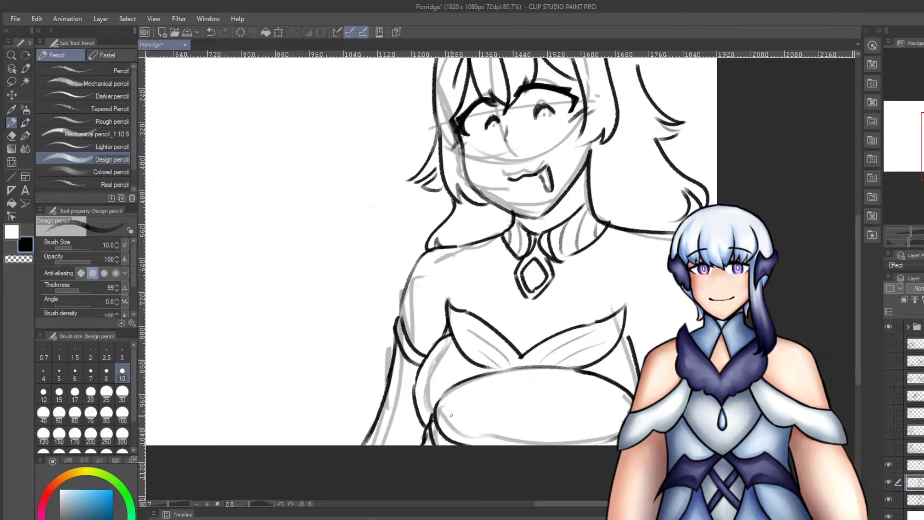
key(ctrl+z)
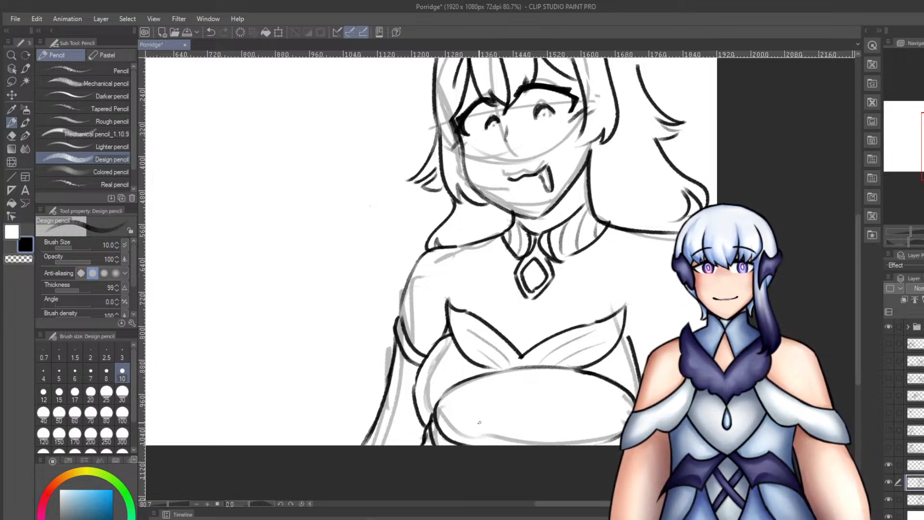
Draw a wavy inner line along the upper rim of the bowl.
mouse_move(444, 425)
mouse_down()
mouse_move(489, 400)
mouse_move(453, 406)
mouse_move(513, 393)
mouse_up()
key(ctrl+z)
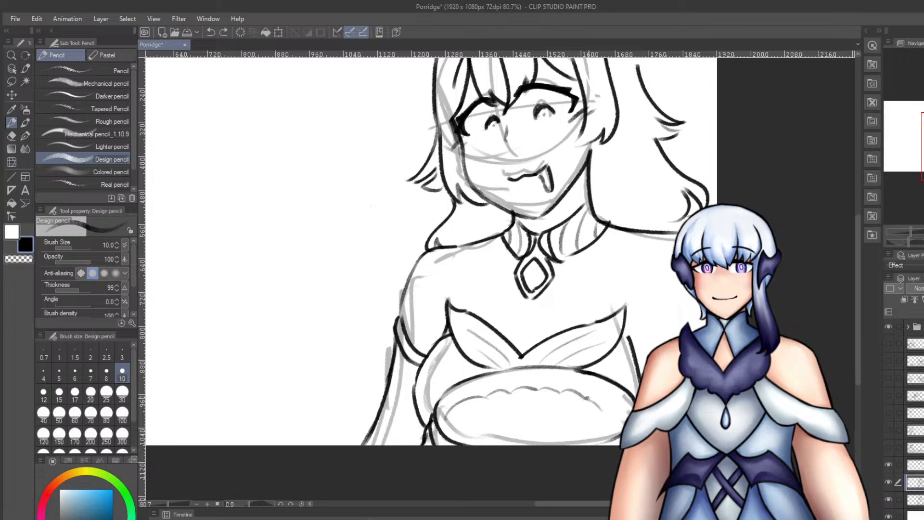
key(ctrl+z)
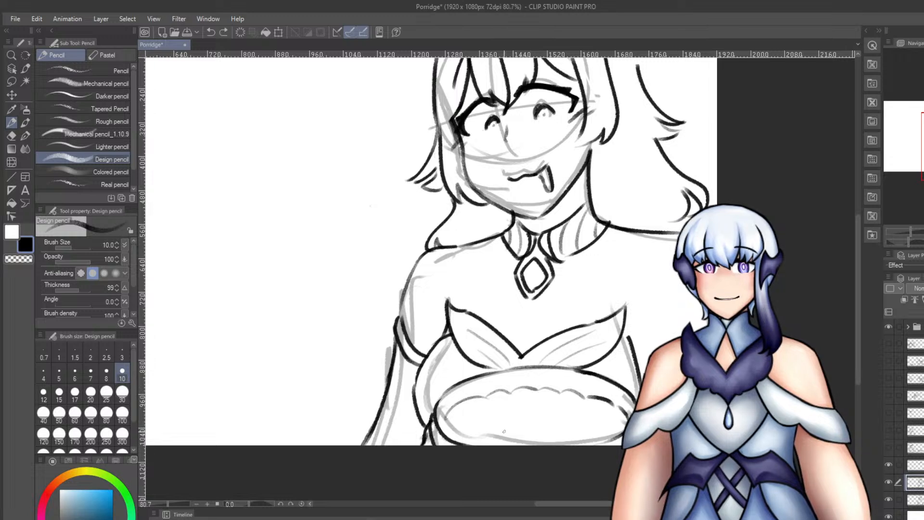
Fill the bowl with short wavy strokes, small ovals and two dark round marks for the porridge.
drag(493, 423, 586, 416)
key(ctrl+z)
mouse_move(520, 412)
mouse_down()
mouse_move(537, 424)
mouse_move(520, 411)
mouse_move(546, 421)
mouse_move(573, 408)
mouse_move(536, 420)
mouse_move(499, 410)
mouse_up()
key(ctrl+z)
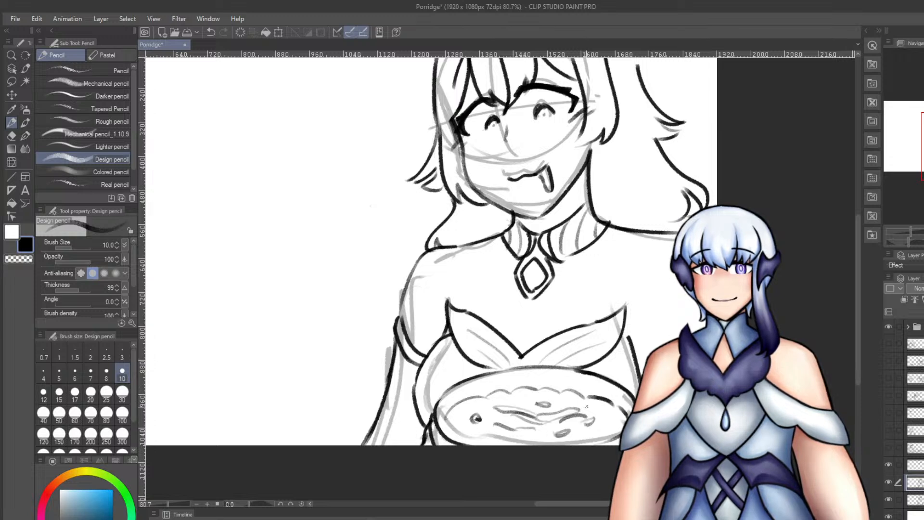
drag(602, 410, 603, 409)
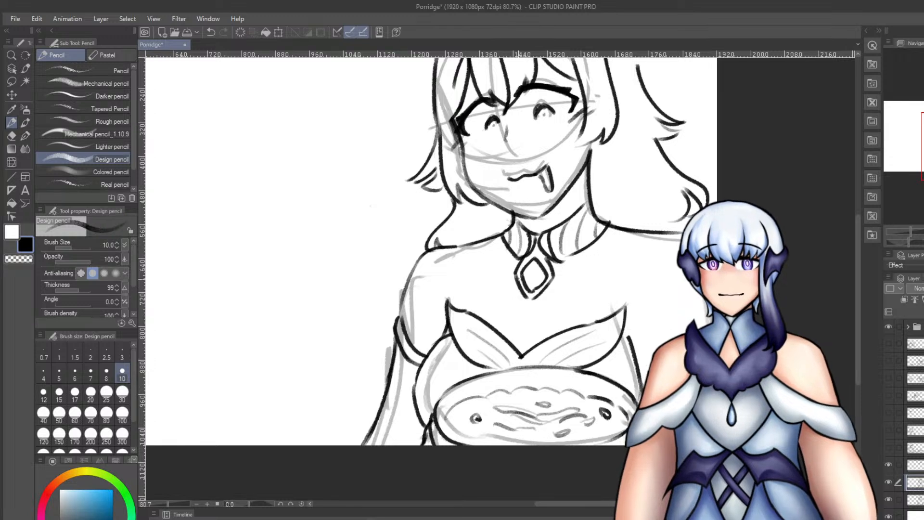
Hide the rough sketch layer below the line drawing.
scroll(599, 282, down, 5)
click(888, 499)
scroll(663, 131, up, 2)
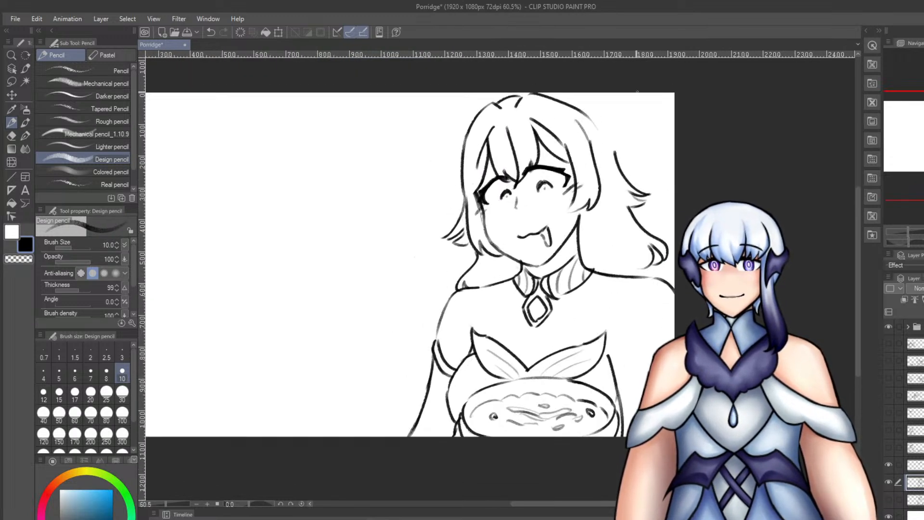
Draw a row of rounded braid segments along the upper right side of the head.
scroll(637, 91, up, 2)
drag(581, 121, 610, 166)
key(ctrl+z)
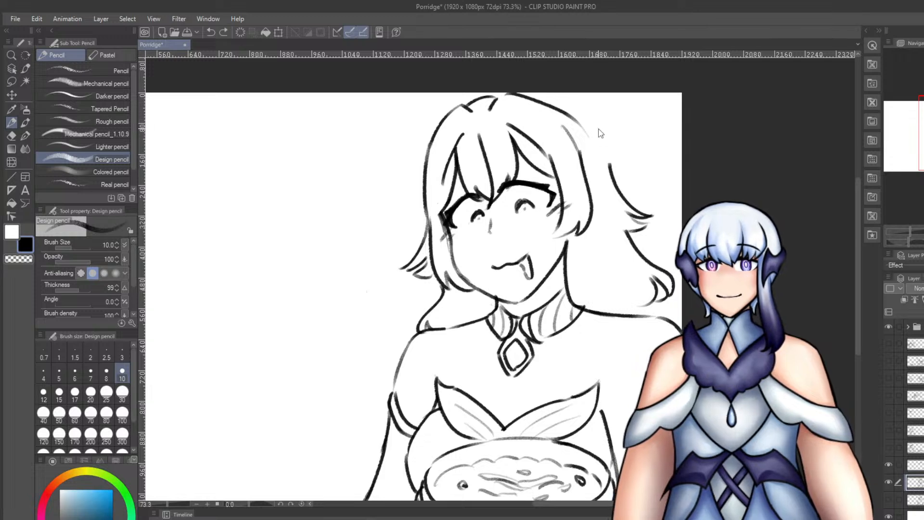
drag(542, 100, 585, 113)
key(ctrl+z)
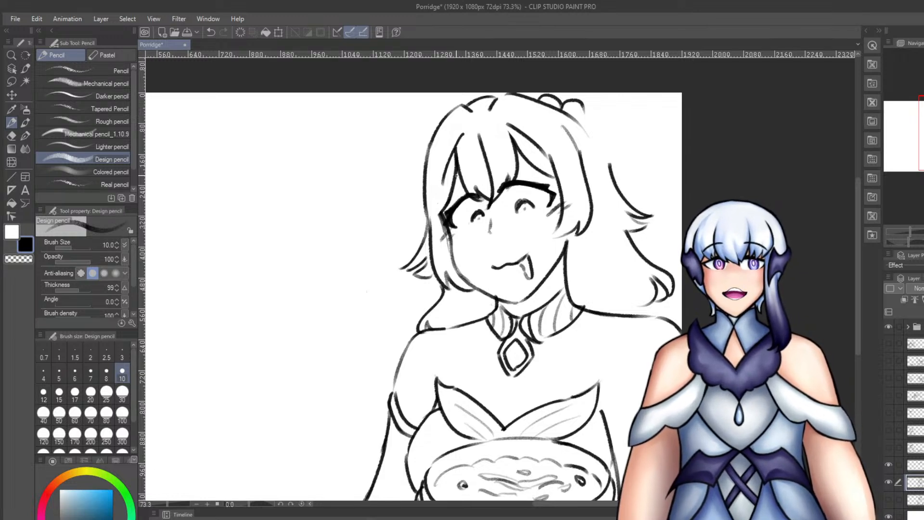
mouse_move(584, 112)
mouse_down()
mouse_move(578, 121)
mouse_move(600, 115)
mouse_move(591, 132)
mouse_move(619, 126)
mouse_up()
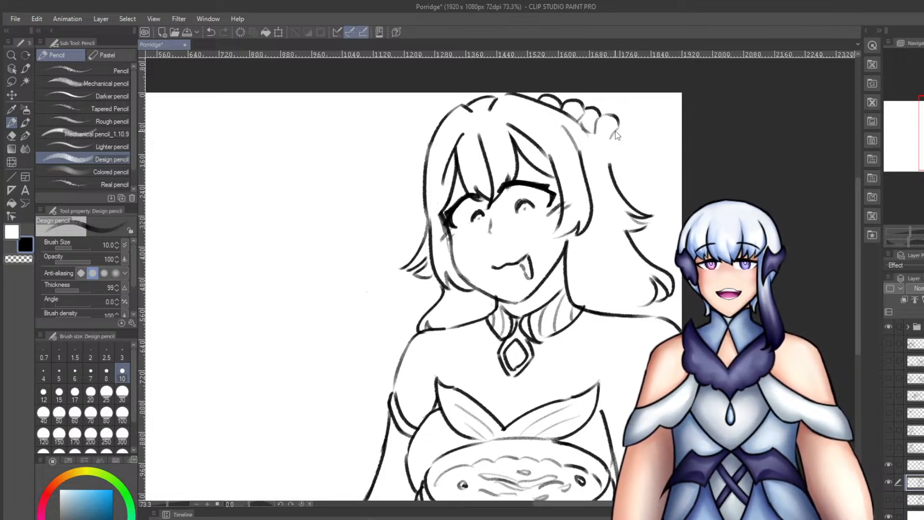
key(ctrl+z)
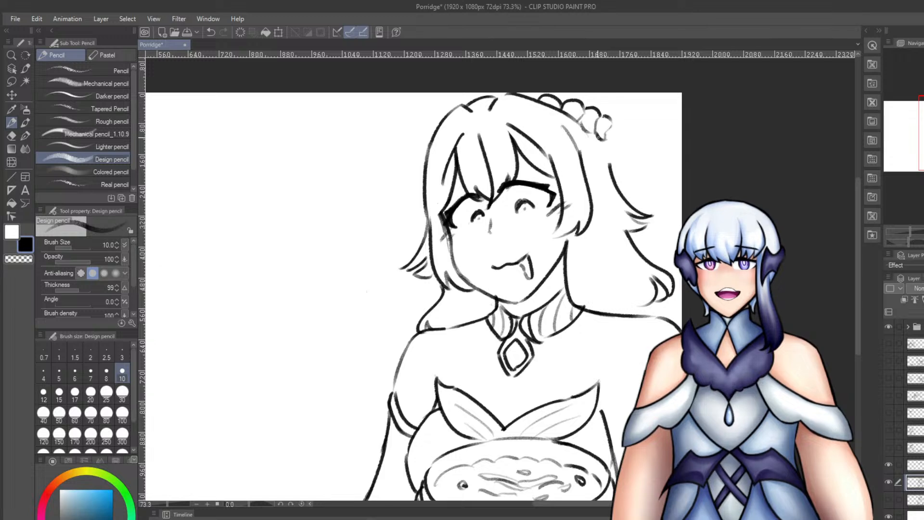
drag(531, 94, 525, 96)
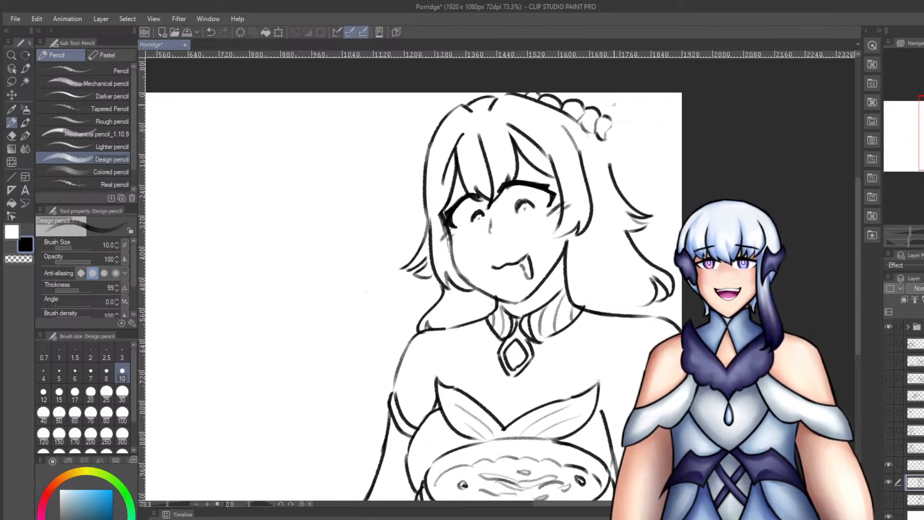
key(ctrl+z)
Draw pointed leaf-like tufts at the end of the braid, near the canvas's upper right corner.
mouse_move(620, 93)
mouse_down()
mouse_move(617, 121)
mouse_move(608, 119)
mouse_move(643, 95)
mouse_up()
key(ctrl+z)
mouse_move(644, 95)
mouse_down()
mouse_move(610, 135)
mouse_move(636, 112)
mouse_move(637, 126)
mouse_move(617, 140)
mouse_up()
key(ctrl+z)
Draw the hair line from the end of the braid down to the outer side strand.
mouse_move(605, 138)
mouse_down()
mouse_move(632, 152)
mouse_move(647, 143)
mouse_move(616, 153)
mouse_move(618, 179)
mouse_up()
key(ctrl+z)
key(ctrl+z)
key(ctrl+z)
drag(606, 139, 617, 181)
key(ctrl+z)
key(ctrl+z)
drag(605, 141, 620, 189)
key(ctrl+z)
key(ctrl+z)
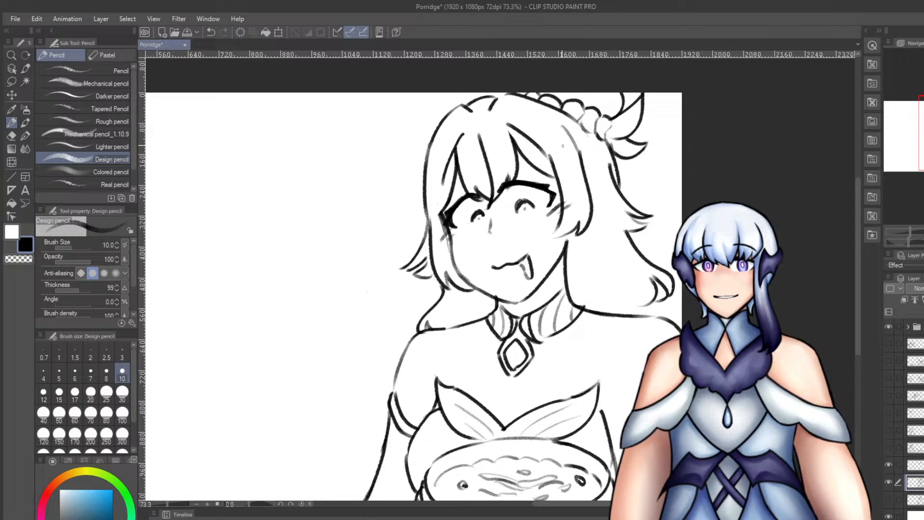
Clean up the join between the hair line and side strand using the transparent colour, and switch back to black.
click(18, 258)
drag(610, 164, 617, 182)
key(ctrl+z)
key(ctrl+z)
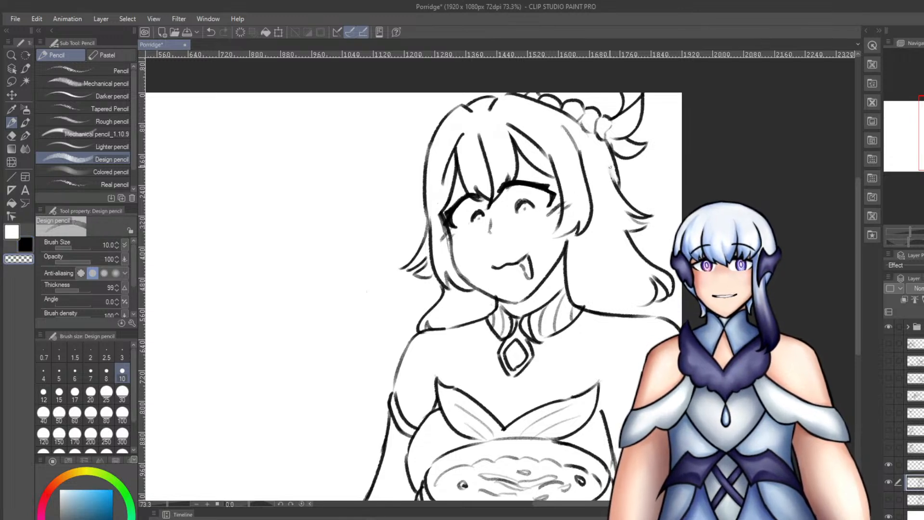
click(25, 244)
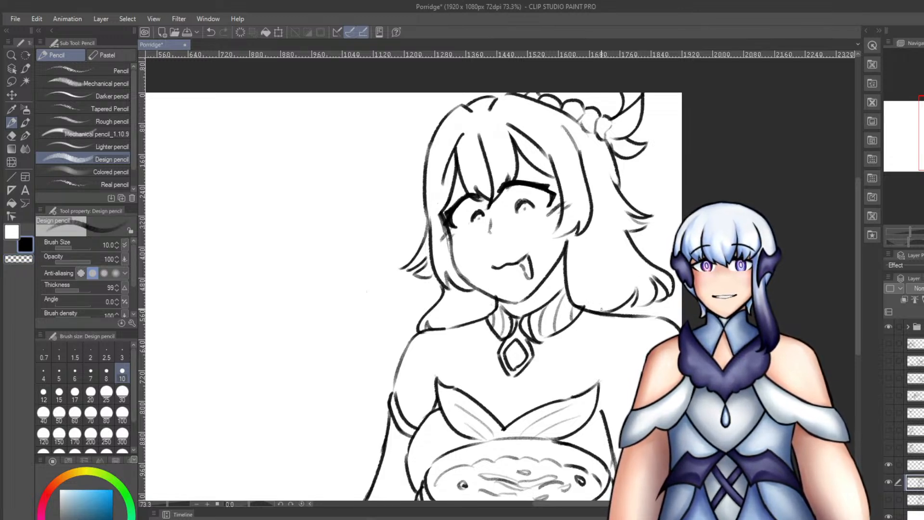
Draw a short vertical line at the centre point between the two bust pieces.
mouse_move(859, 308)
mouse_down()
mouse_move(857, 340)
mouse_move(860, 313)
mouse_up()
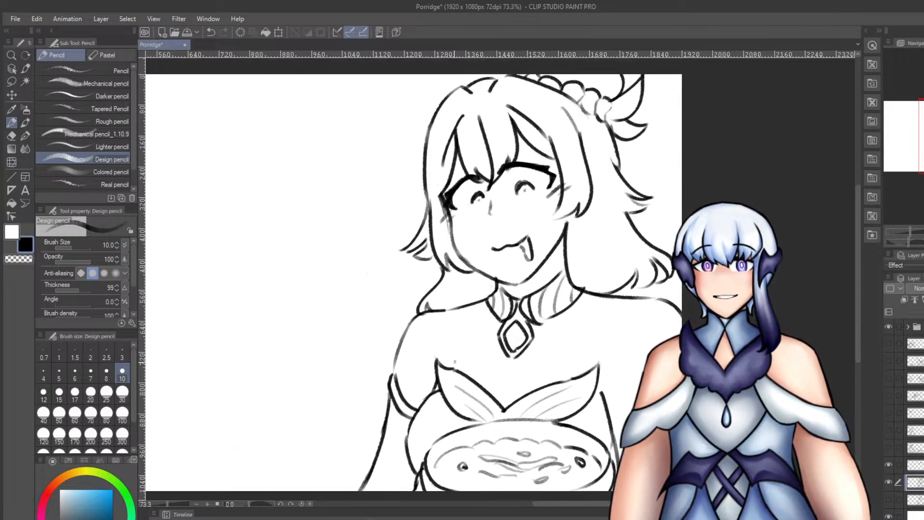
drag(506, 386, 506, 398)
key(ctrl+z)
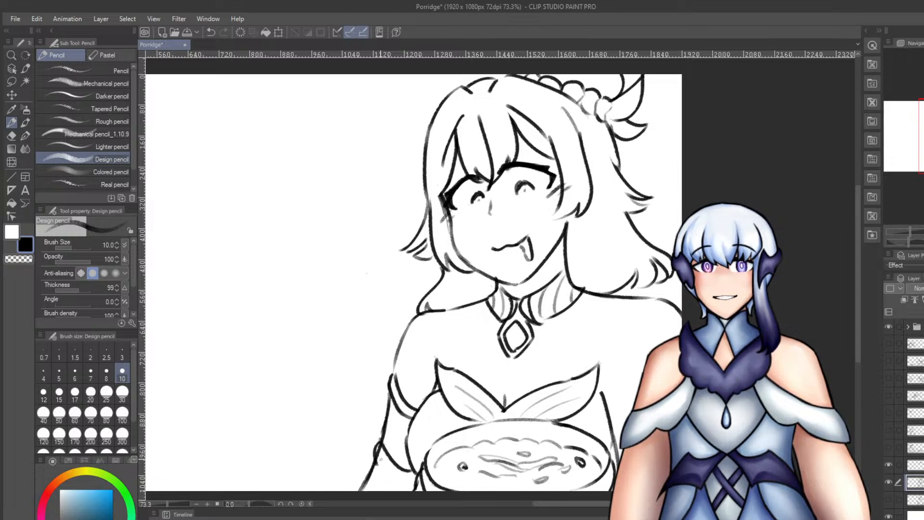
Draw a curved double band across the left forearm, below the upper sleeve band.
mouse_move(375, 443)
mouse_down()
mouse_move(392, 468)
mouse_move(411, 474)
mouse_move(391, 472)
mouse_move(385, 463)
mouse_move(415, 481)
mouse_move(389, 417)
mouse_up()
key(ctrl+z)
key(ctrl+z)
key(ctrl+z)
Draw two curved vertical fold lines between the upper and lower bands of the left sleeve.
scroll(431, 417, up, 2)
scroll(431, 418, down, 1)
scroll(395, 410, up, 1)
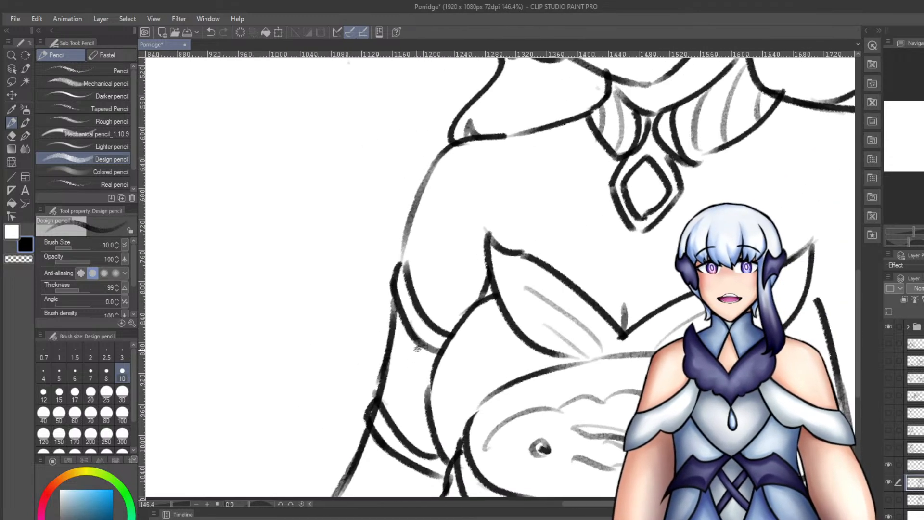
mouse_move(414, 350)
mouse_down()
mouse_move(439, 416)
mouse_move(425, 416)
mouse_up()
key(ctrl+z)
drag(398, 326, 423, 433)
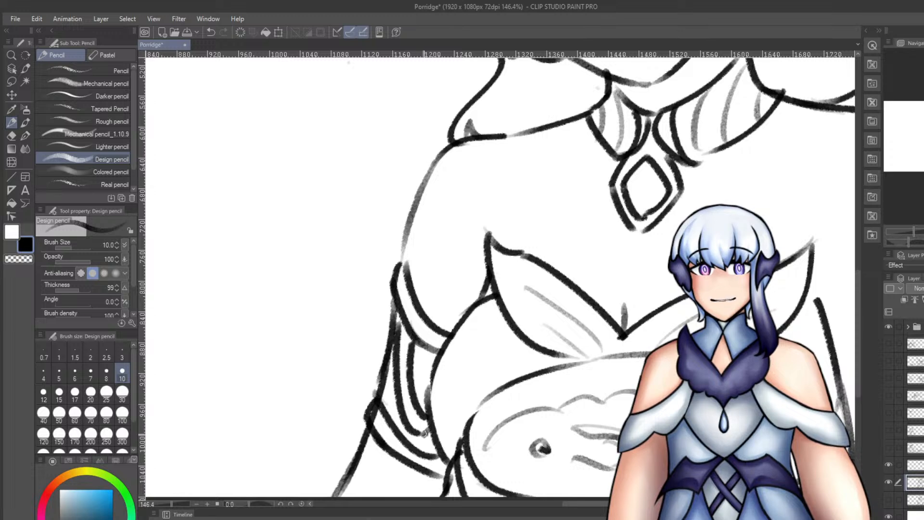
key(ctrl+z)
key(ctrl+z)
mouse_move(412, 340)
mouse_down()
mouse_move(408, 392)
mouse_move(430, 434)
mouse_up()
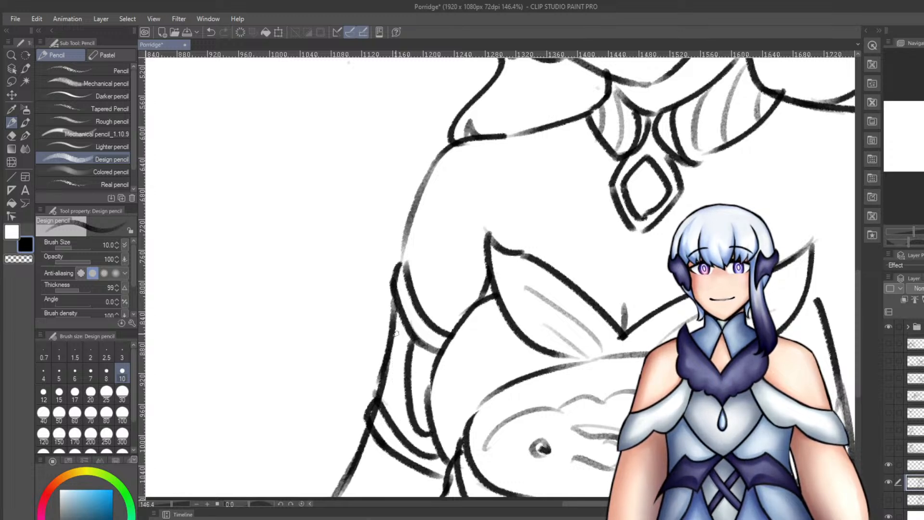
drag(399, 327, 415, 437)
key(ctrl+z)
mouse_move(401, 328)
mouse_down()
mouse_move(405, 446)
mouse_move(408, 438)
mouse_up()
key(ctrl+z)
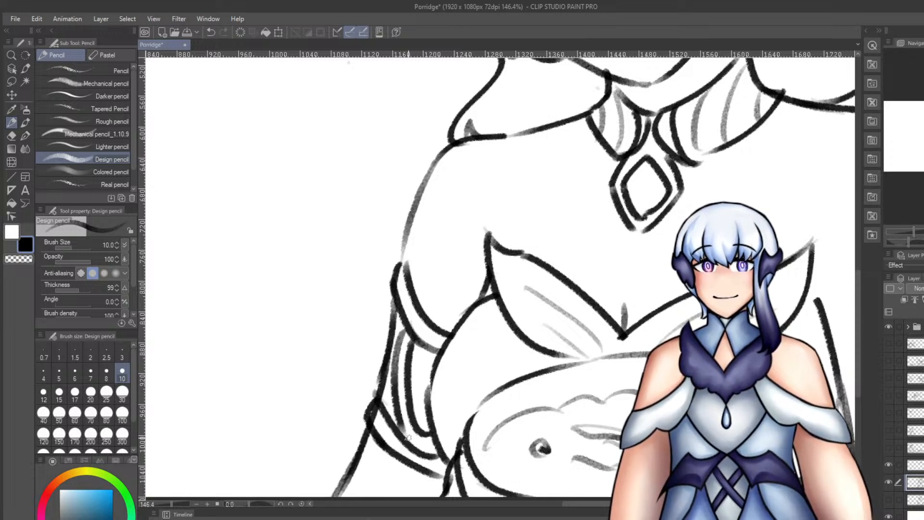
Add a puffed outer edge to the left sleeve and lighten the line inside it using the transparent colour.
drag(399, 301, 378, 404)
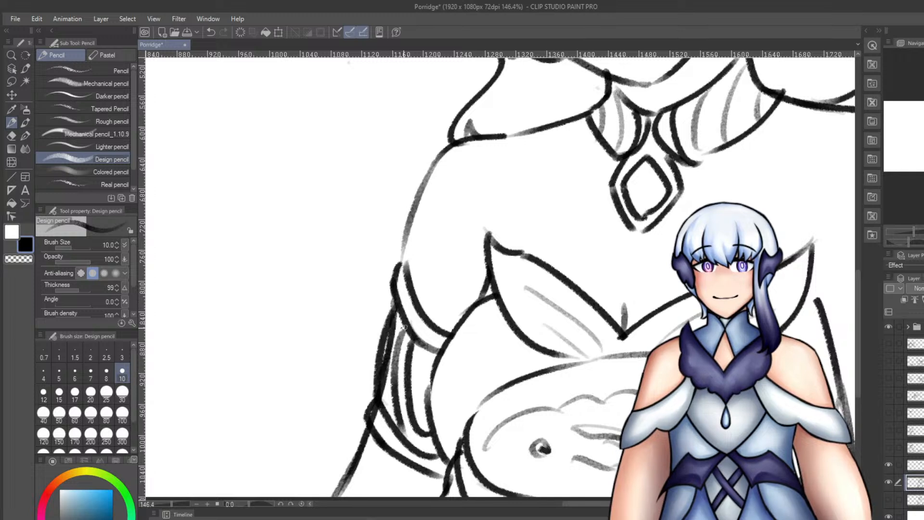
mouse_move(402, 328)
mouse_down()
mouse_move(389, 368)
mouse_move(397, 316)
mouse_move(382, 374)
mouse_up()
click(19, 259)
click(25, 244)
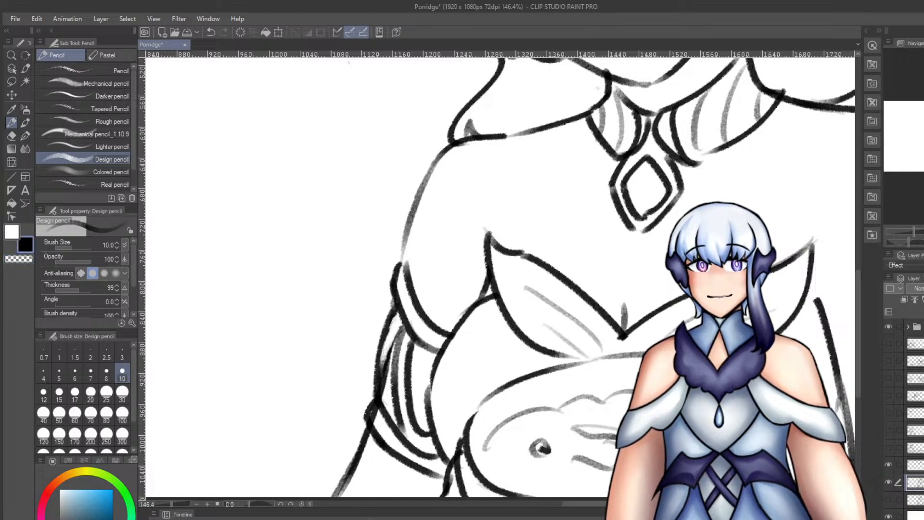
scroll(442, 370, down, 6)
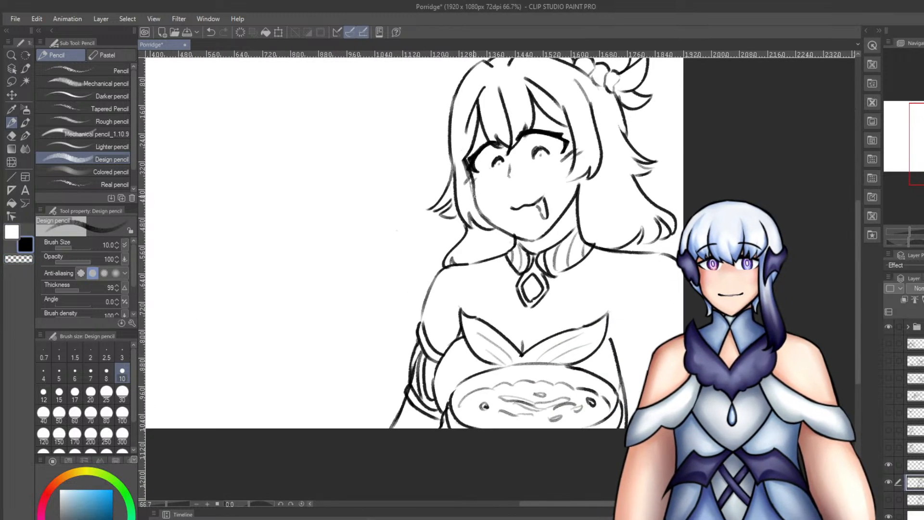
scroll(535, 161, up, 6)
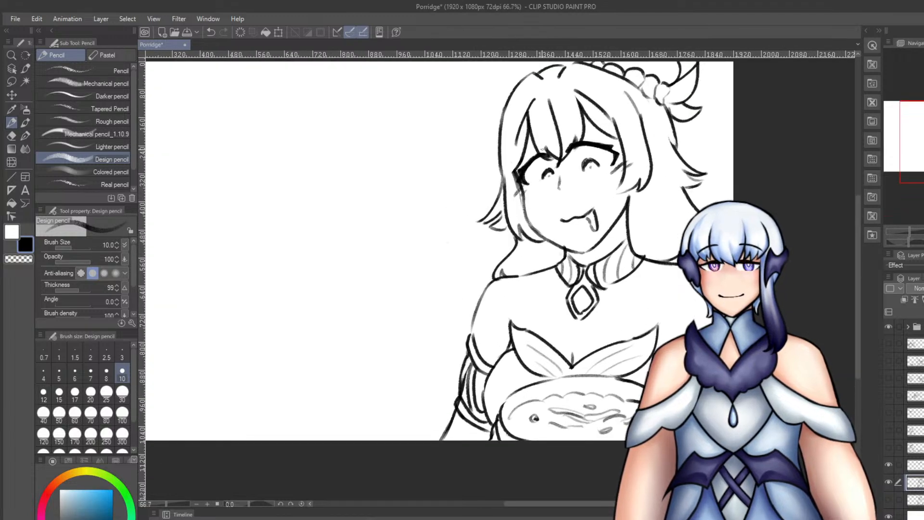
mouse_move(540, 218)
mouse_down()
mouse_move(575, 200)
mouse_move(543, 214)
mouse_up()
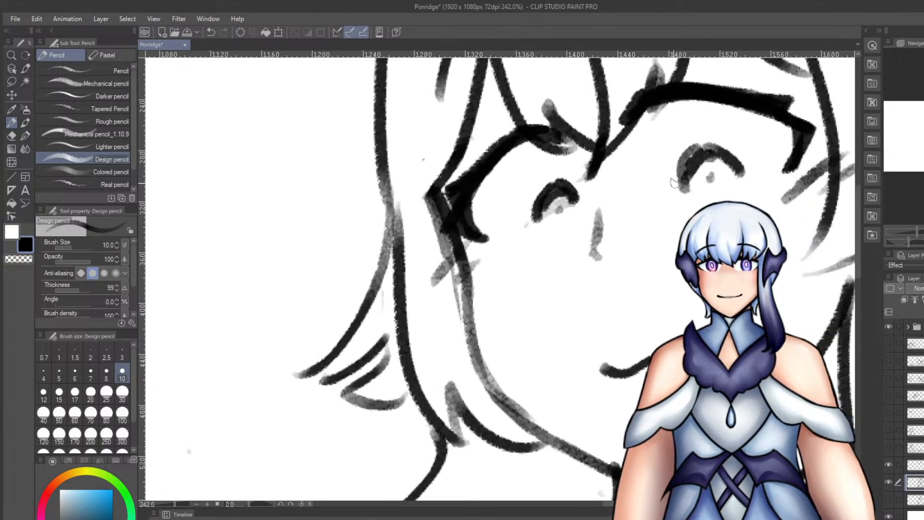
scroll(594, 271, down, 5)
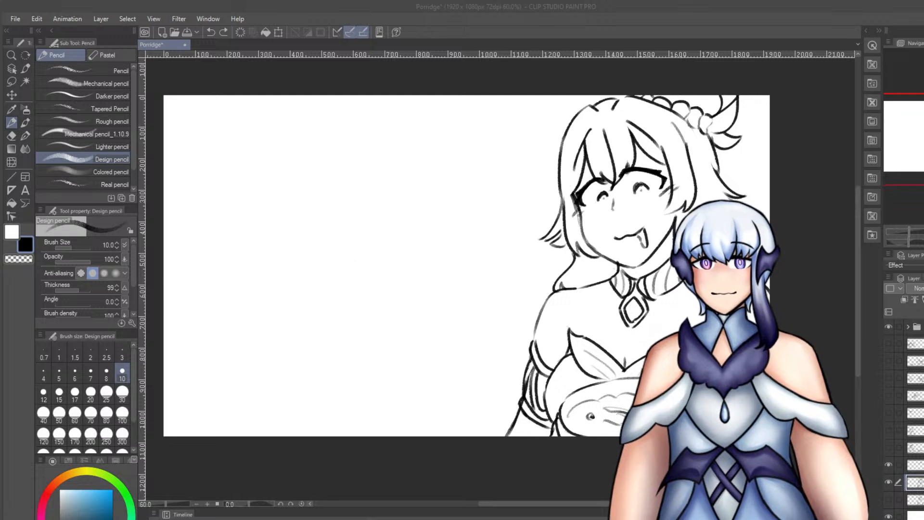
Select the layer with the eyes and toggle its visibility to check what it contains.
click(900, 466)
click(890, 467)
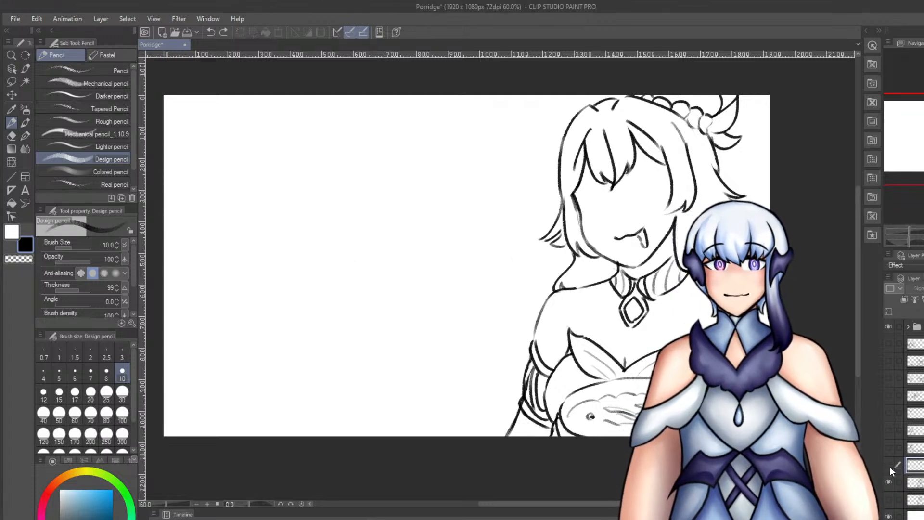
click(889, 466)
click(890, 466)
click(889, 466)
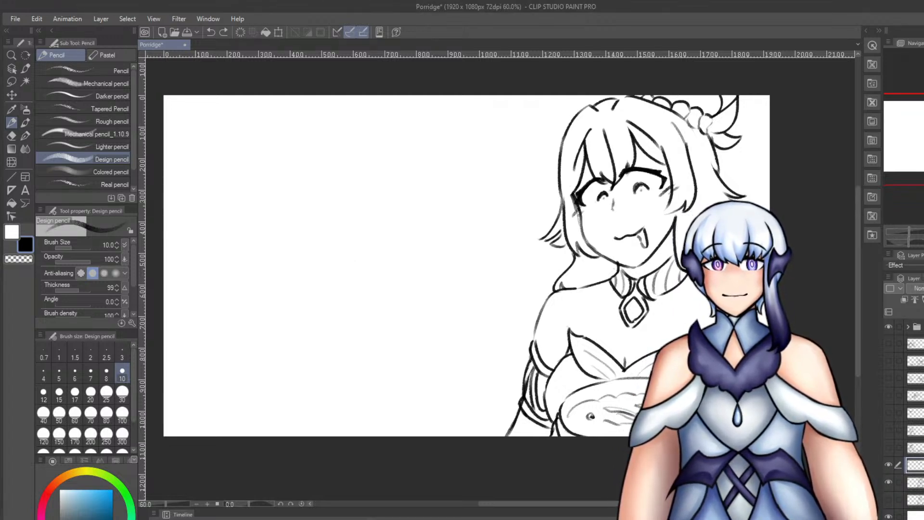
Hide the eye layer and the line layer, and add a new layer above them.
click(890, 466)
click(889, 482)
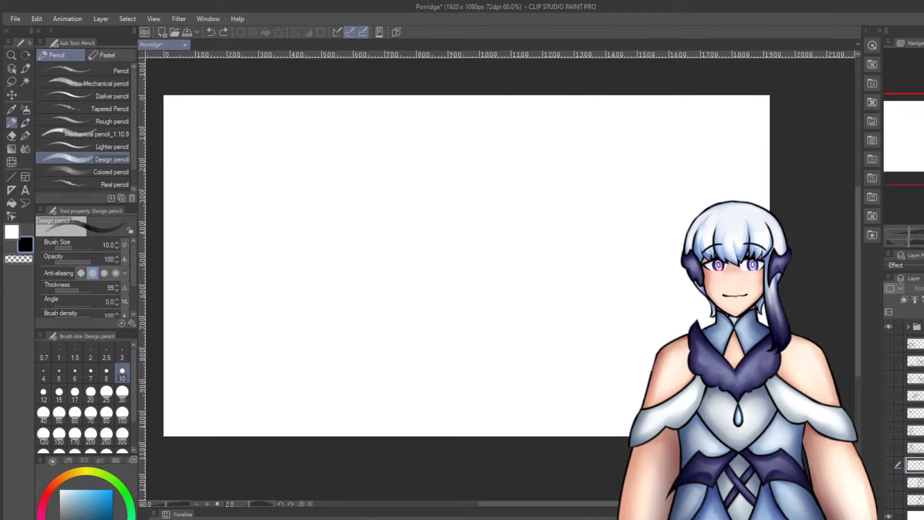
key(ctrl+shift+n)
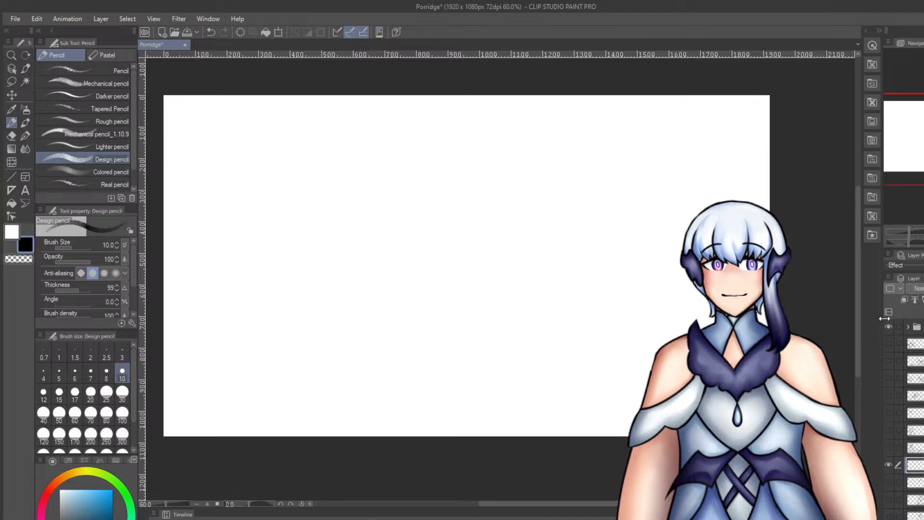
Hide the new empty layer and make the eye and line layers visible again.
click(891, 465)
click(889, 499)
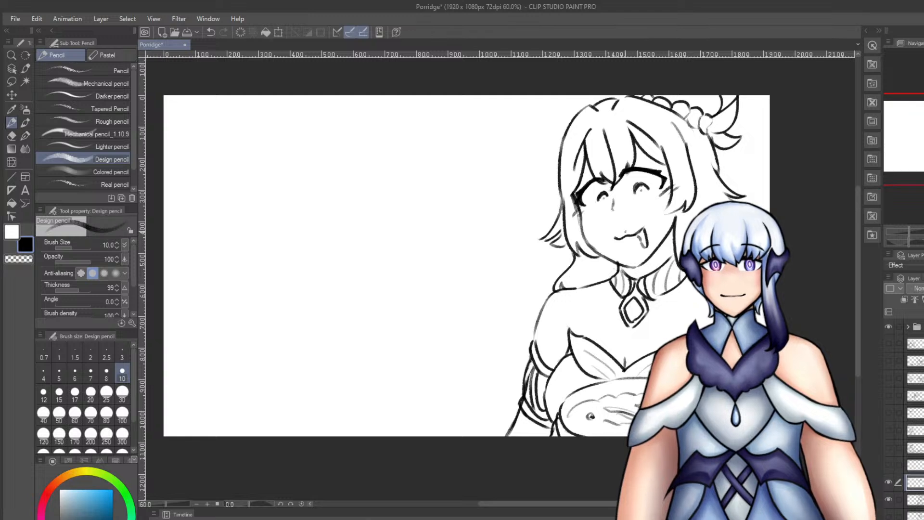
Erase the upper lash lines of both eyes and the open mouth with the tongue.
scroll(643, 172, up, 5)
key(e)
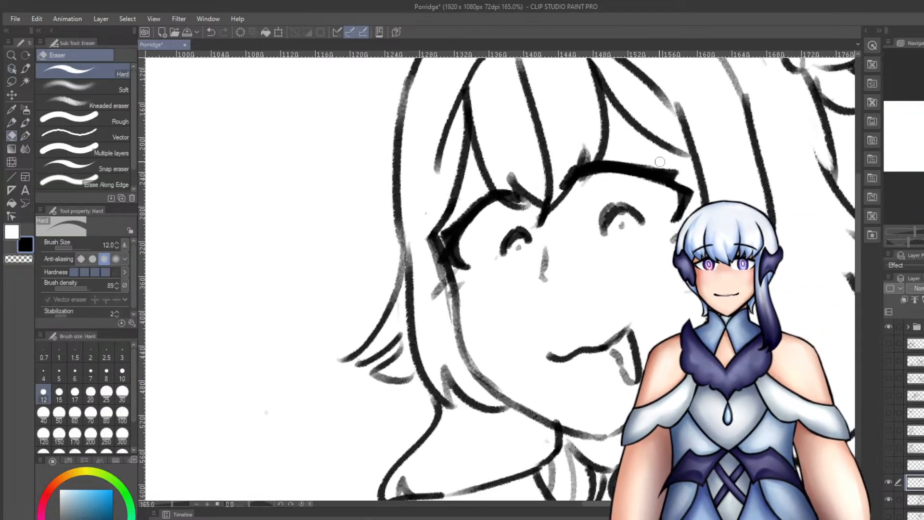
mouse_move(657, 179)
mouse_down()
mouse_move(521, 214)
mouse_move(457, 224)
mouse_move(450, 236)
mouse_move(453, 211)
mouse_move(546, 190)
mouse_move(678, 189)
mouse_up()
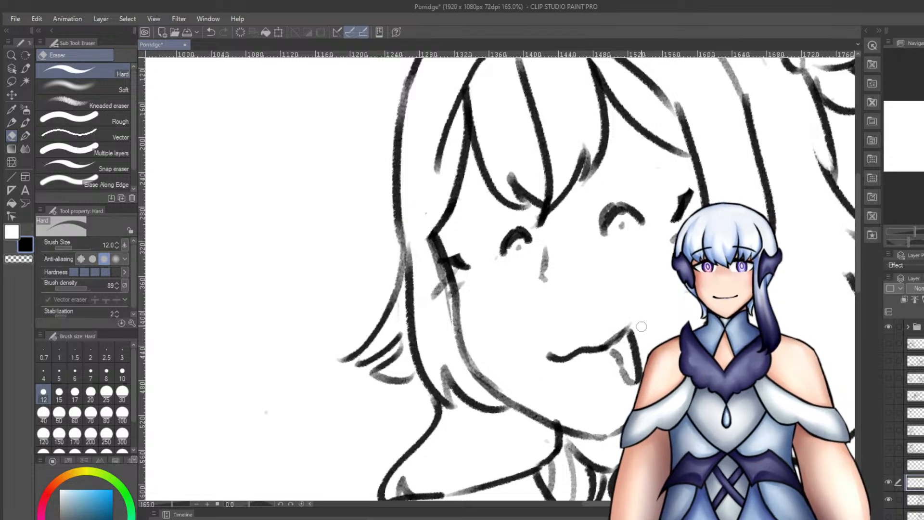
mouse_move(612, 341)
mouse_down()
mouse_move(552, 357)
mouse_move(628, 328)
mouse_up()
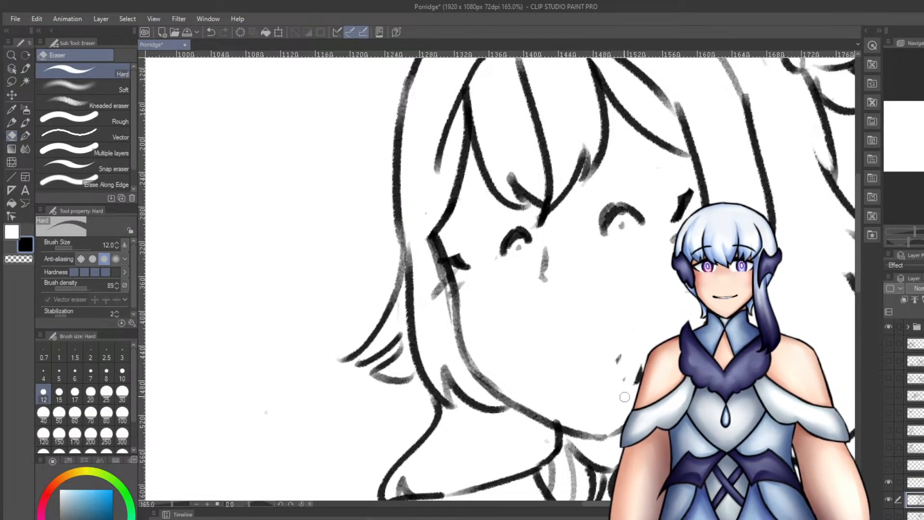
On the eye layer, draw a straight, slanted upper lash line and a worried eyebrow for the right eye.
ctrl+shift+click(681, 209)
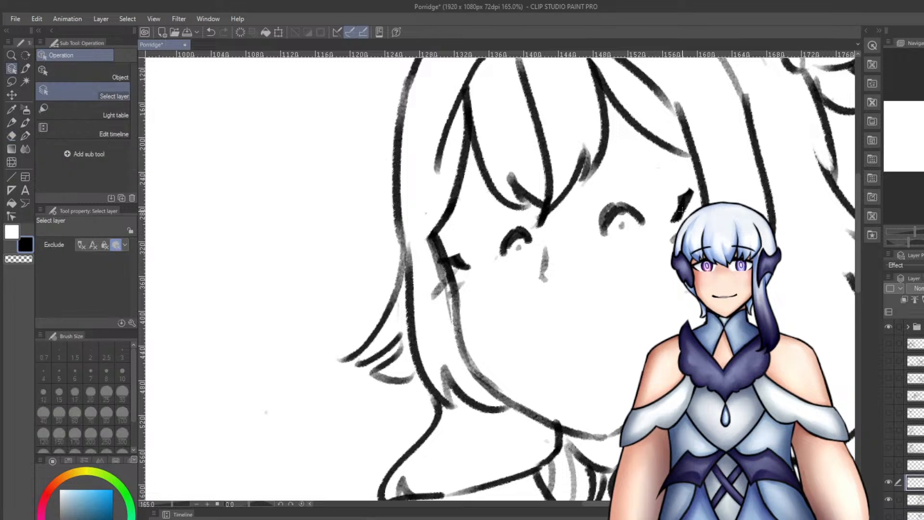
key(p)
drag(579, 213, 682, 189)
drag(534, 157, 623, 165)
key(ctrl+z)
drag(551, 160, 657, 153)
drag(567, 362, 598, 364)
key(ctrl+z)
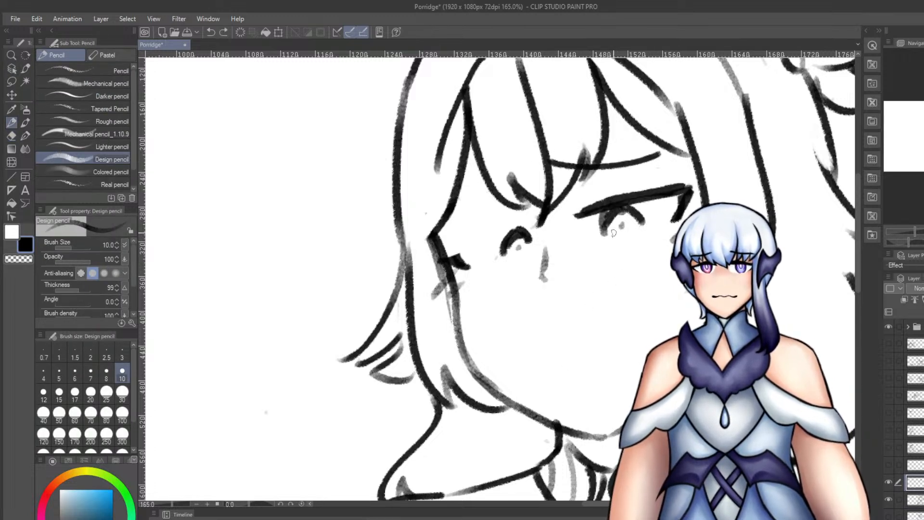
Erase the old curved irises of both eyes.
key(e)
mouse_move(605, 220)
mouse_down()
mouse_move(637, 220)
mouse_move(603, 228)
mouse_up()
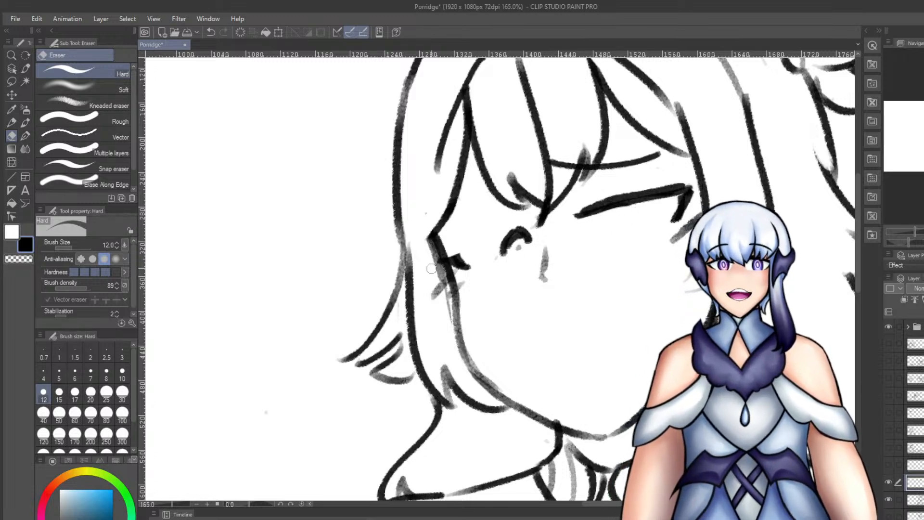
mouse_move(498, 252)
mouse_down()
mouse_move(523, 234)
mouse_move(539, 237)
mouse_move(532, 229)
mouse_move(516, 251)
mouse_up()
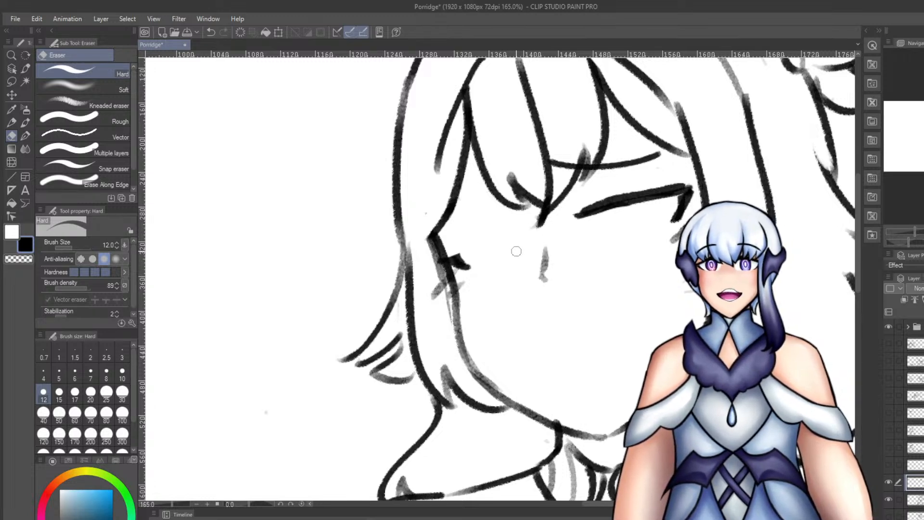
Draw a thick, slanted upper lash line for the left eye, running down towards the edge of the face.
key(p)
mouse_move(450, 259)
mouse_down()
mouse_move(501, 230)
mouse_move(511, 233)
mouse_move(468, 249)
mouse_move(529, 231)
mouse_up()
key(ctrl+z)
key(ctrl+z)
key(ctrl+z)
drag(463, 255, 524, 230)
key(ctrl+z)
Draw half-covered irises under both lash lines and add a slanted left eyebrow below the fringe.
mouse_move(584, 215)
mouse_down()
mouse_move(643, 198)
mouse_move(629, 229)
mouse_up()
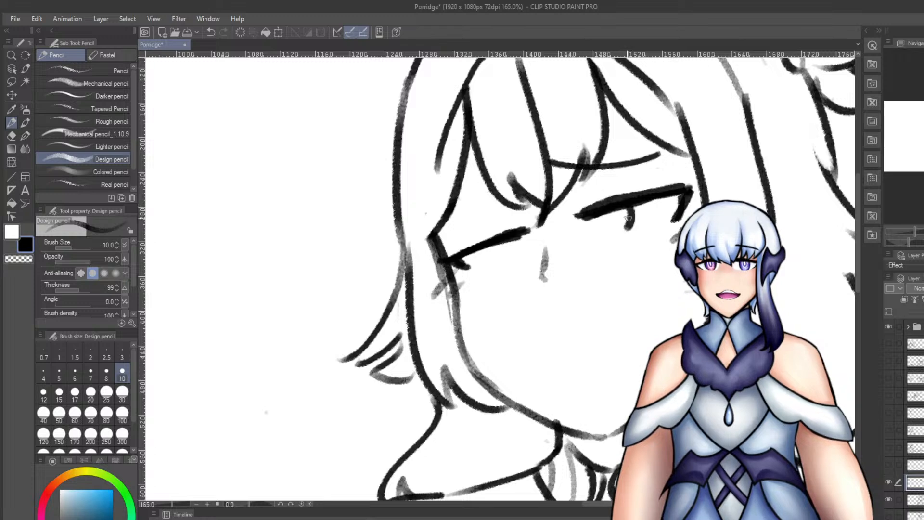
key(ctrl+z)
drag(490, 191, 441, 236)
key(ctrl+z)
key(ctrl+z)
drag(505, 171, 527, 190)
key(ctrl+z)
drag(494, 247, 493, 263)
mouse_move(627, 213)
mouse_down()
mouse_move(618, 234)
mouse_move(596, 234)
mouse_up()
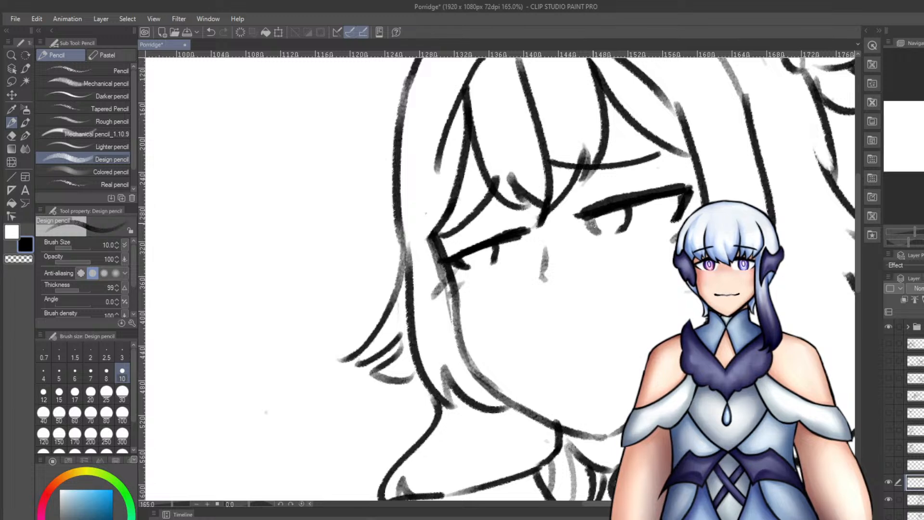
Draw a small downturned mouth above the chin and add dark pupils inside both irises.
mouse_move(589, 390)
mouse_down()
mouse_move(602, 369)
mouse_move(607, 377)
mouse_up()
key(ctrl+z)
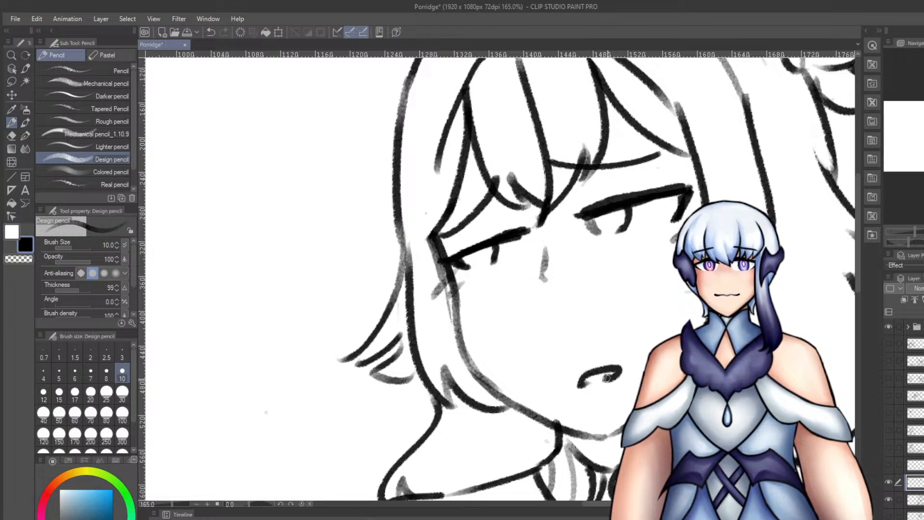
mouse_move(600, 218)
mouse_down()
mouse_move(611, 223)
mouse_move(609, 215)
mouse_move(599, 223)
mouse_up()
key(ctrl+z)
key(ctrl+z)
key(ctrl+z)
drag(470, 255, 474, 260)
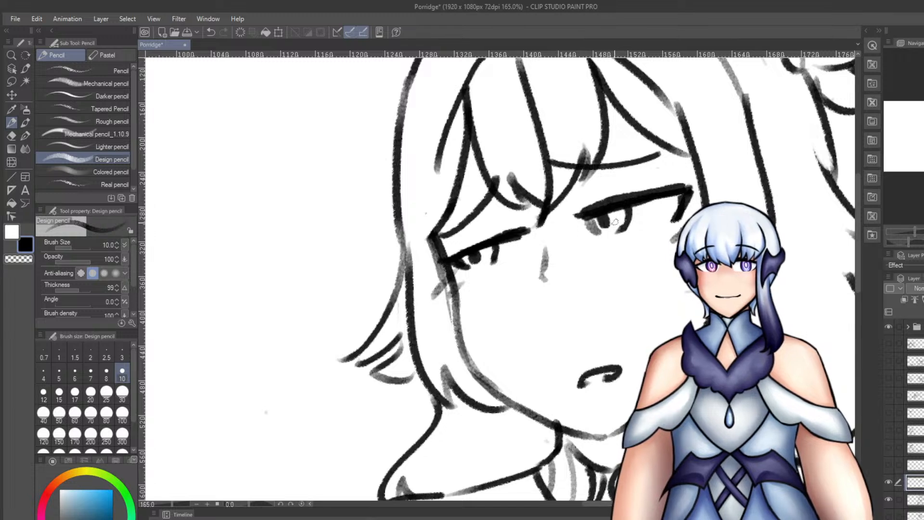
mouse_move(596, 228)
mouse_down()
mouse_move(616, 211)
mouse_move(590, 218)
mouse_move(624, 211)
mouse_move(598, 221)
mouse_up()
key(ctrl+z)
mouse_move(480, 256)
mouse_down()
mouse_move(466, 261)
mouse_move(495, 251)
mouse_up()
key(ctrl+z)
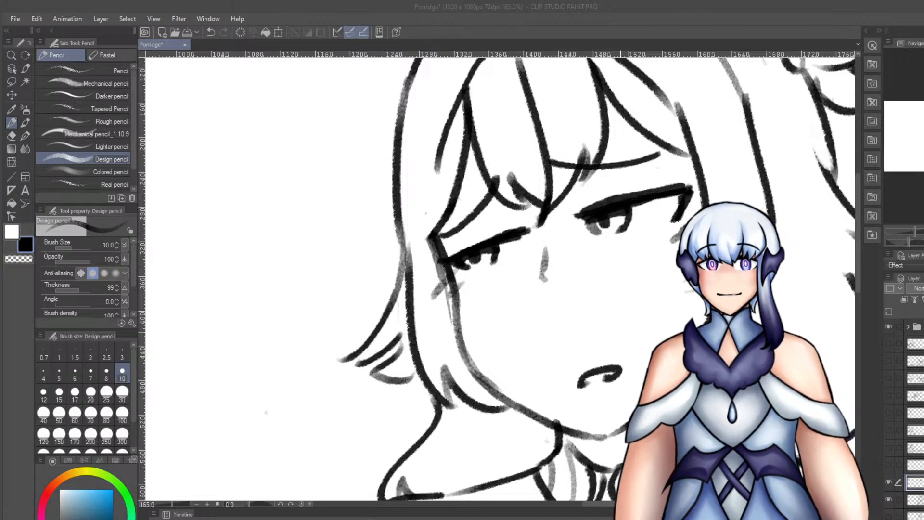
Darken the area of both irises directly beneath the upper lashes.
key(ctrl+z)
drag(593, 220, 584, 220)
drag(463, 255, 517, 236)
scroll(518, 235, down, 6)
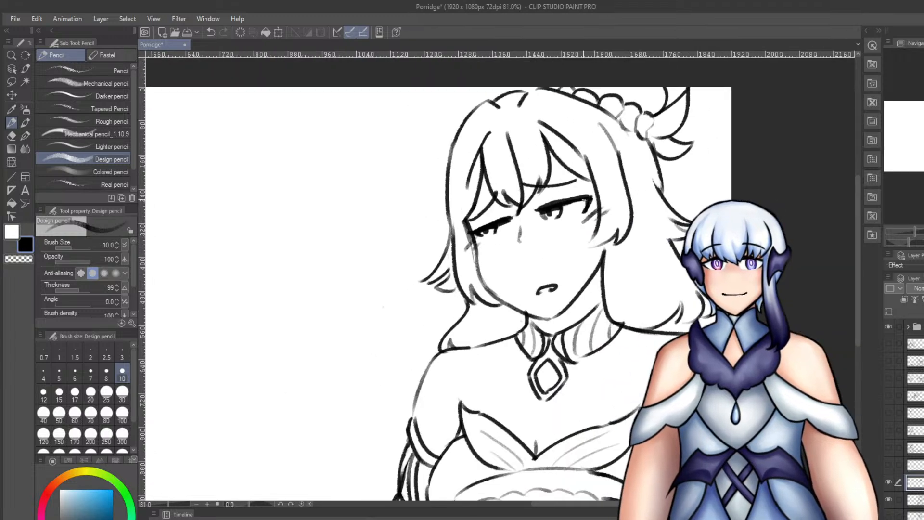
Try to redraw the cheek outline below the left eye on the line layer.
scroll(610, 235, up, 3)
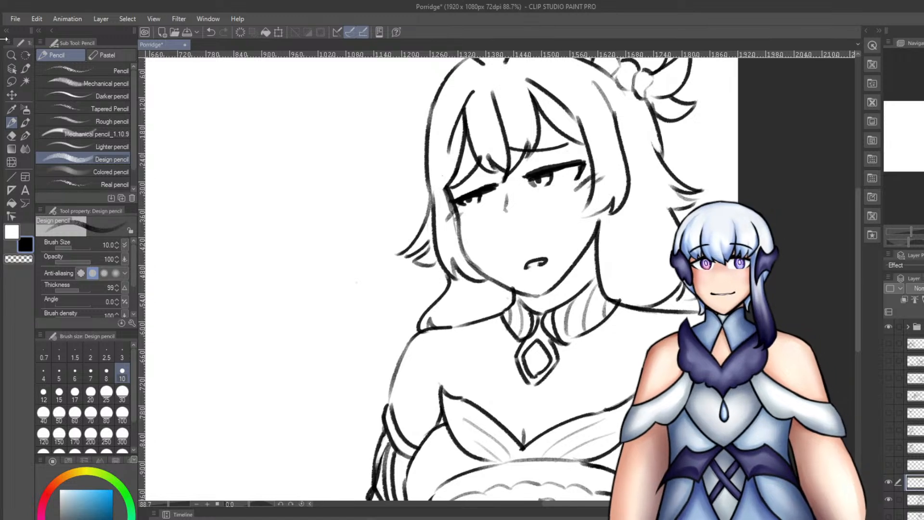
key(d)
click(460, 234)
key(p)
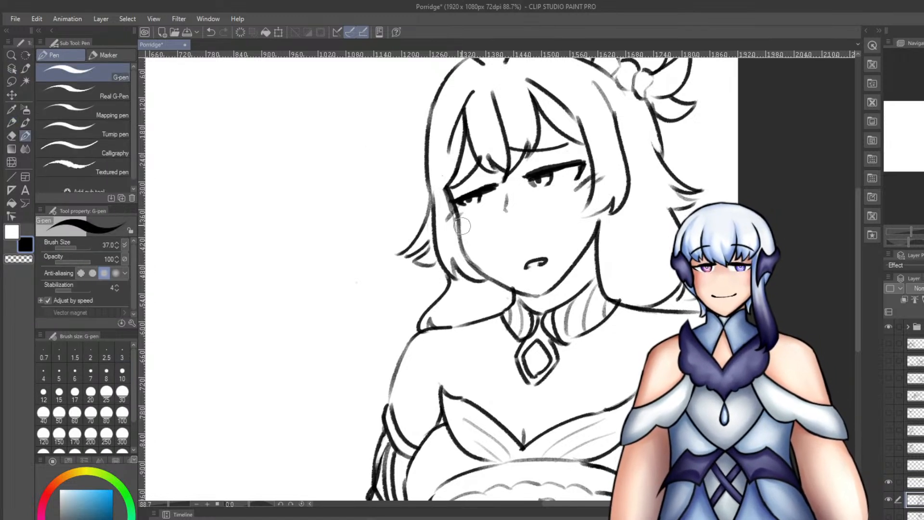
key(p)
key(ctrl+z)
drag(458, 217, 473, 264)
key(ctrl+z)
key(ctrl+z)
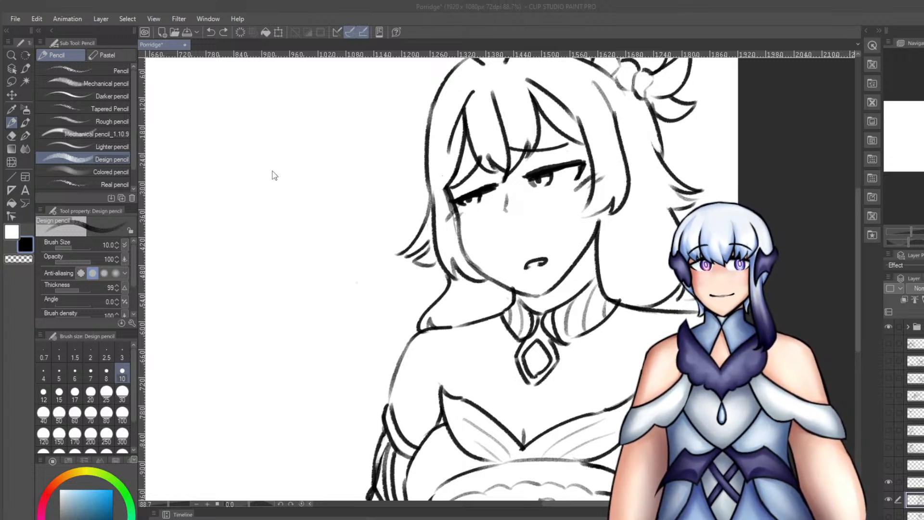
Hide the eye and line layers, and sketch a light head circle with crossing face guides on the empty left part of the canvas.
scroll(592, 276, down, 3)
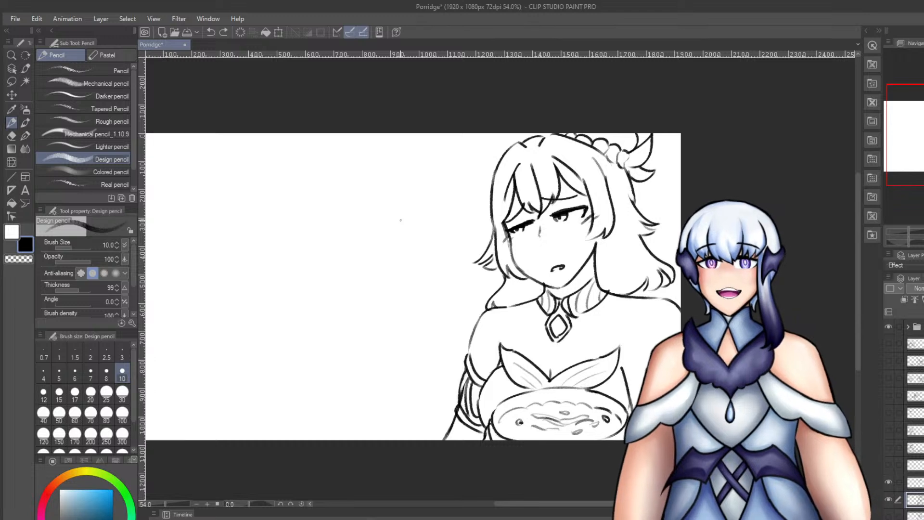
drag(889, 482, 889, 499)
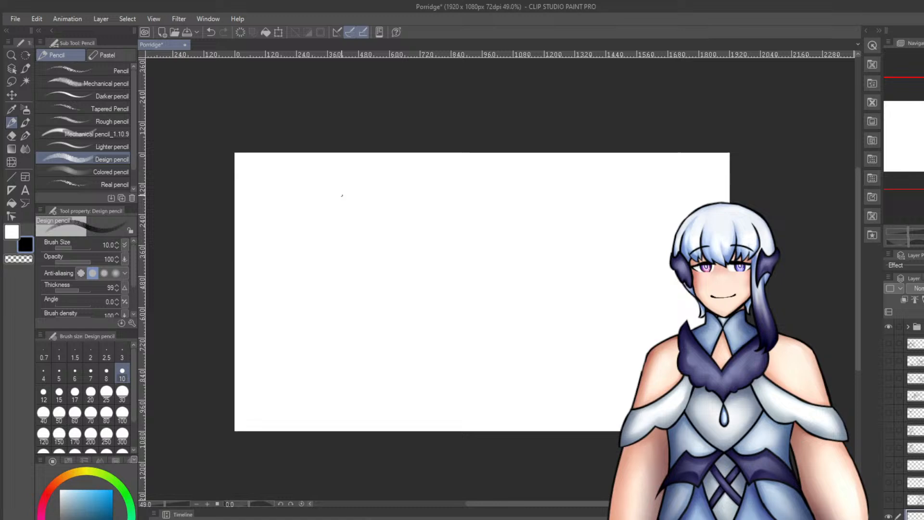
mouse_move(339, 175)
mouse_down()
mouse_move(308, 251)
mouse_move(331, 262)
mouse_up()
key(ctrl+z)
key(ctrl+z)
mouse_move(336, 177)
mouse_down()
mouse_move(351, 233)
mouse_move(339, 271)
mouse_up()
key(ctrl+z)
mouse_move(287, 243)
mouse_down()
mouse_move(383, 230)
mouse_move(376, 236)
mouse_up()
key(ctrl+z)
Sketch the cheek, pointed chin and jaw below the head circle, with a small downturned mouth.
mouse_move(378, 200)
mouse_down()
mouse_move(379, 256)
mouse_move(363, 280)
mouse_move(376, 268)
mouse_move(360, 291)
mouse_up()
key(ctrl+z)
drag(363, 288, 344, 302)
drag(289, 260, 302, 278)
key(ctrl+z)
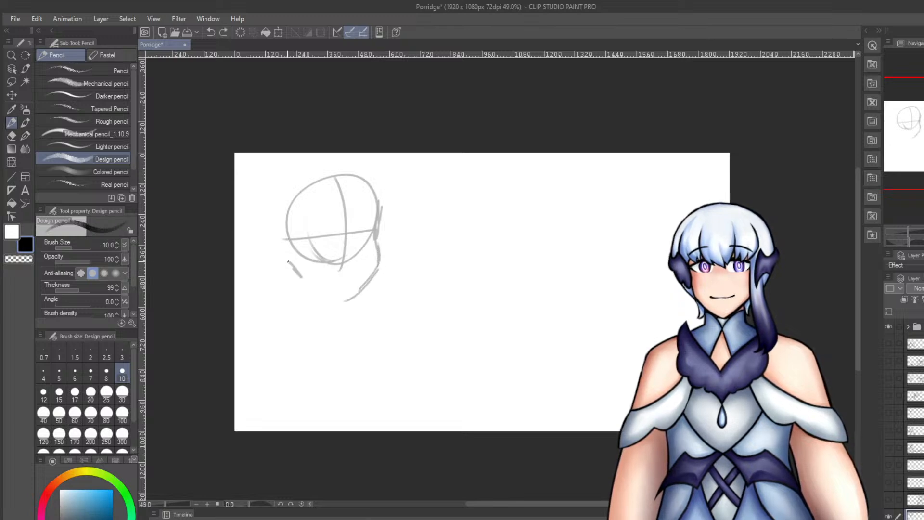
mouse_move(342, 302)
mouse_down()
mouse_move(302, 280)
mouse_move(355, 283)
mouse_move(349, 290)
mouse_move(356, 279)
mouse_up()
key(ctrl+z)
key(ctrl+z)
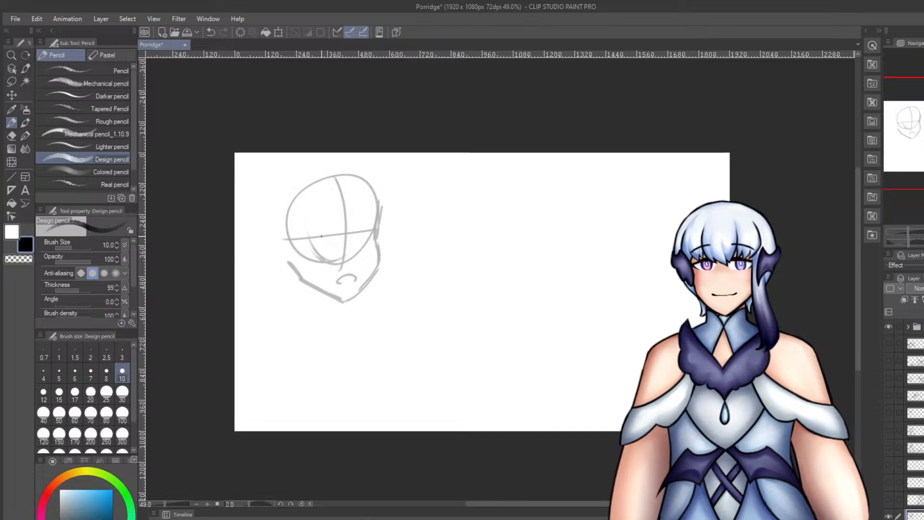
Sketch two half-closed eyes along the horizontal guide, with flat upper lids and small irises.
drag(313, 238, 342, 234)
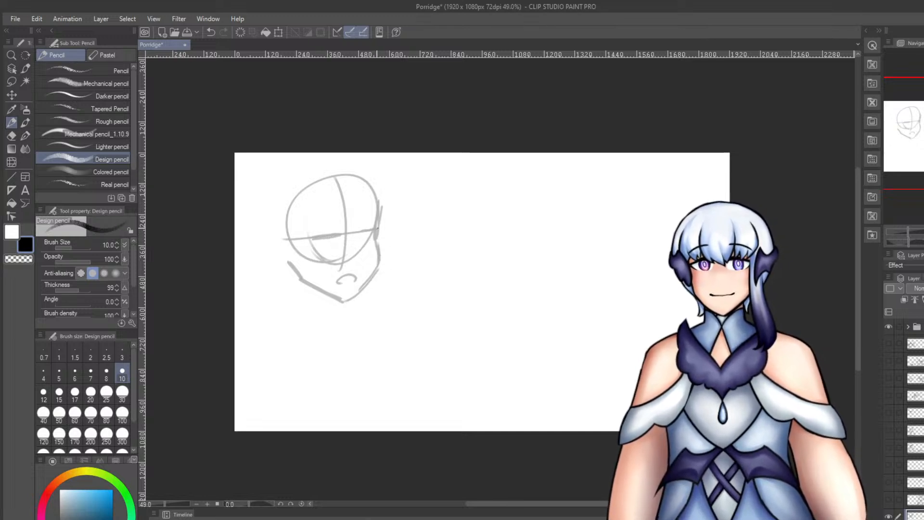
drag(362, 232, 377, 230)
key(ctrl+z)
mouse_move(321, 241)
mouse_down()
mouse_move(327, 251)
mouse_move(331, 239)
mouse_move(334, 248)
mouse_move(364, 239)
mouse_up()
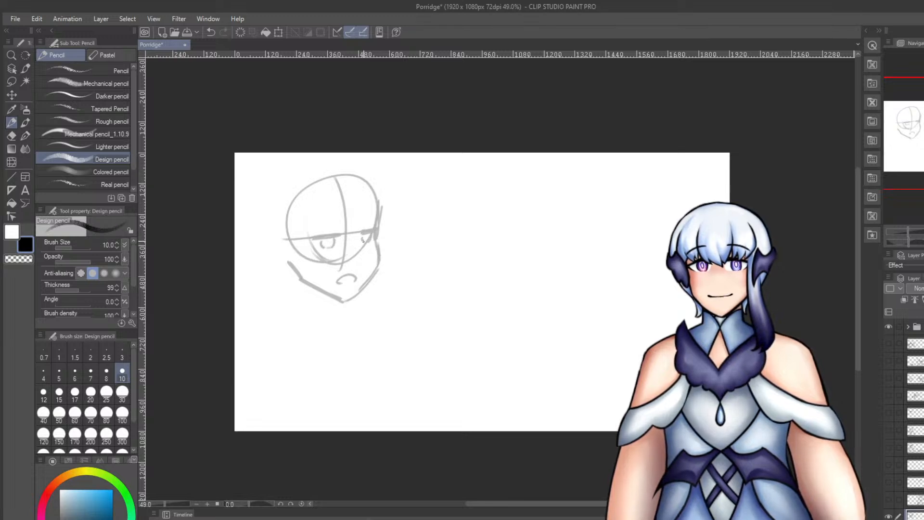
drag(304, 239, 310, 244)
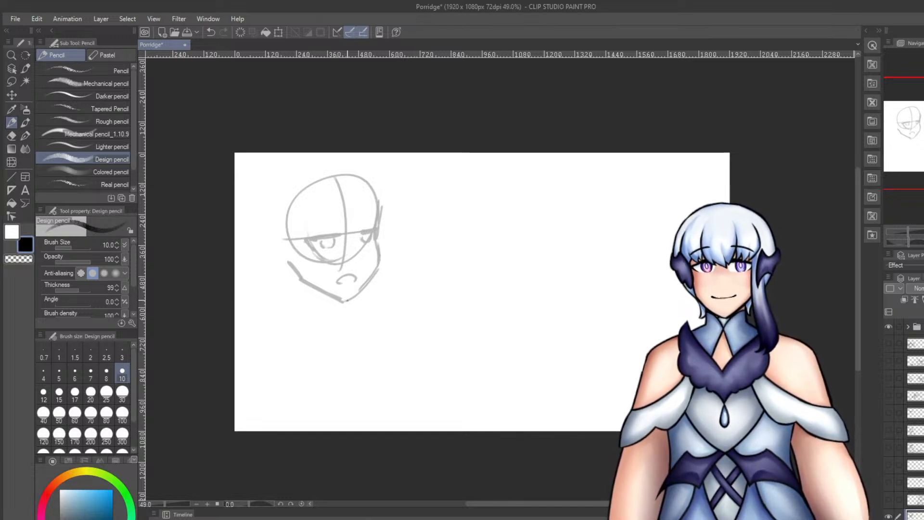
Transform the head sketch to make it slightly taller.
key(ctrl+t)
drag(340, 294, 333, 307)
key(Return)
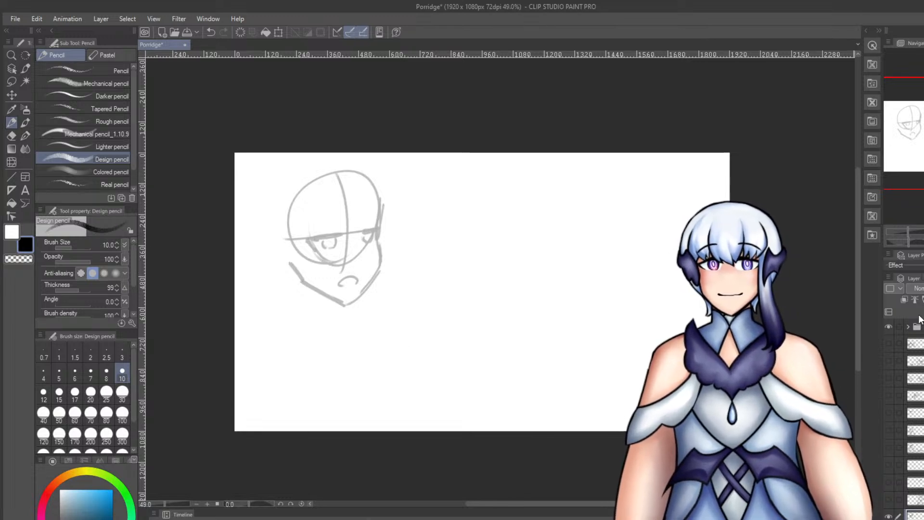
Draw a dark contour over the sketch's right side, from the temple in at the eye and out to the cheek.
scroll(323, 242, up, 2)
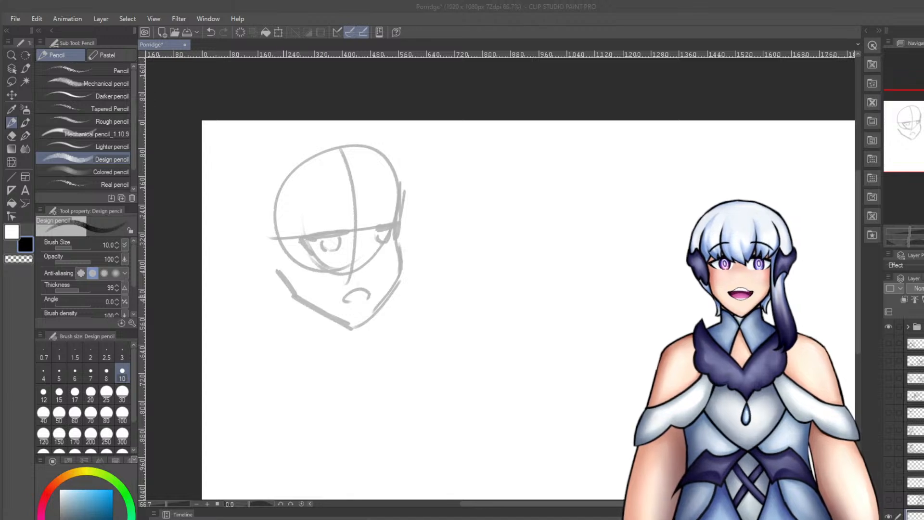
scroll(311, 272, up, 2)
mouse_move(449, 150)
mouse_down()
mouse_move(438, 216)
mouse_move(444, 252)
mouse_up()
key(ctrl+z)
key(ctrl+z)
drag(444, 154, 434, 225)
drag(435, 203, 442, 274)
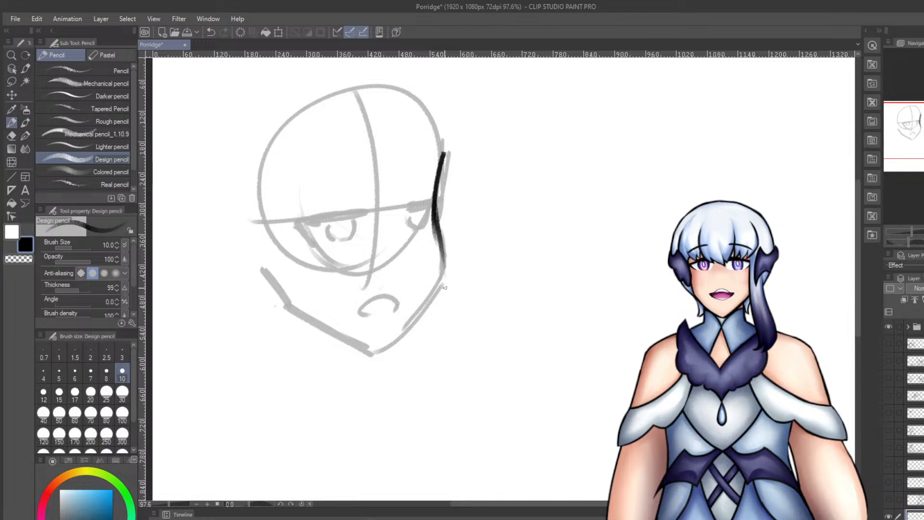
key(ctrl+z)
drag(434, 227, 438, 290)
key(ctrl+z)
drag(434, 227, 440, 287)
Continue the dark contour from the right cheek diagonally down to the chin.
mouse_move(440, 268)
mouse_down()
mouse_move(429, 315)
mouse_move(403, 346)
mouse_move(389, 344)
mouse_move(395, 337)
mouse_up()
key(ctrl+z)
key(ctrl+z)
key(ctrl+z)
drag(433, 297, 374, 368)
key(ctrl+z)
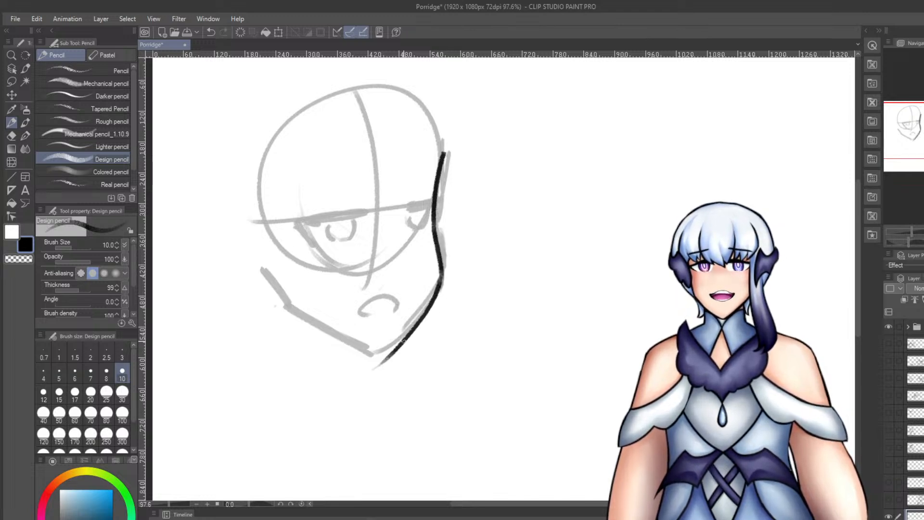
Draw the dark left jaw contour slightly outside the sketch, from the jaw corner to the chin.
drag(261, 306, 271, 317)
key(ctrl+z)
drag(262, 300, 352, 358)
drag(286, 321, 375, 371)
key(ctrl+z)
key(ctrl+z)
drag(279, 314, 372, 369)
key(ctrl+z)
key(ctrl+z)
drag(301, 330, 382, 368)
key(ctrl+z)
key(ctrl+z)
key(ctrl+z)
drag(276, 321, 371, 369)
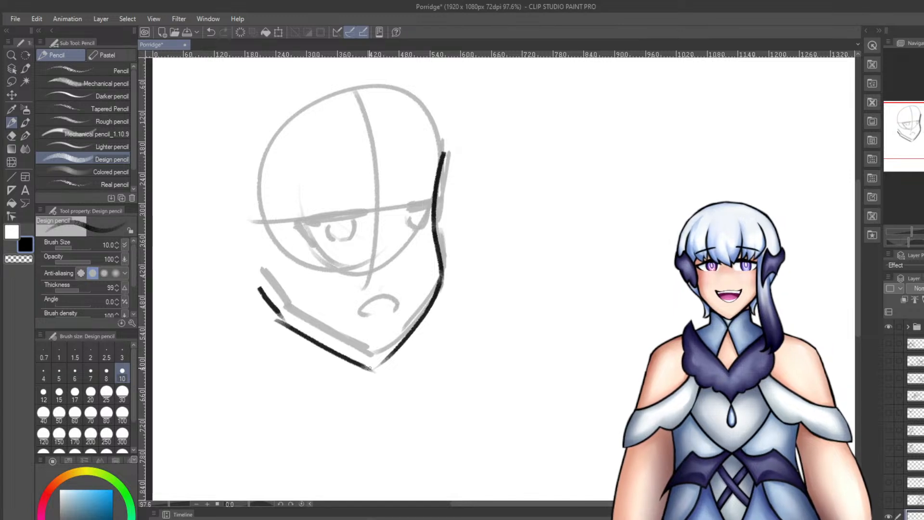
Redraw the lower left jaw line to meet the chin and close the gap at the jaw corner.
key(ctrl+z)
drag(275, 311, 378, 365)
key(ctrl+z)
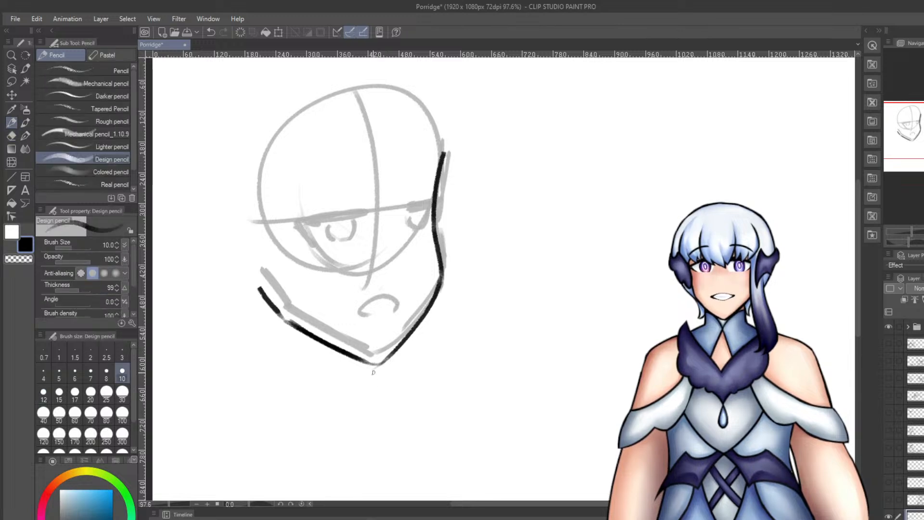
key(ctrl+z)
key(e)
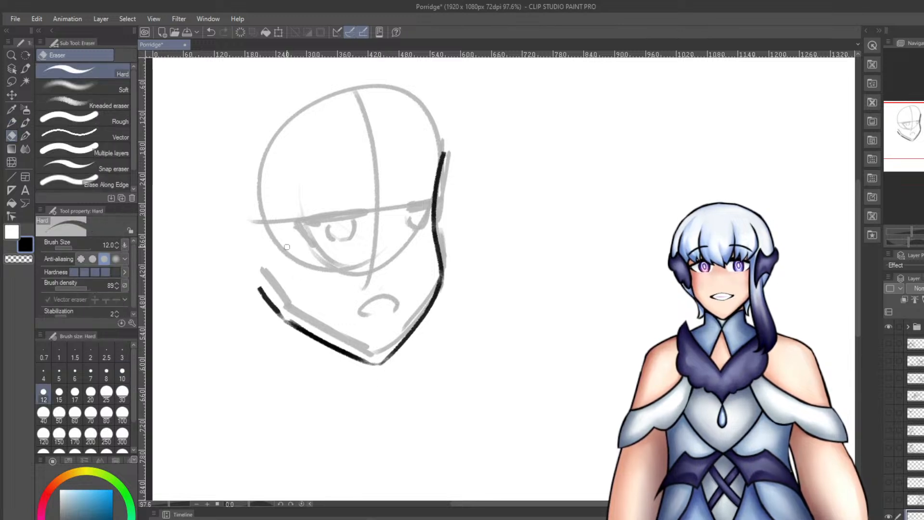
key(p)
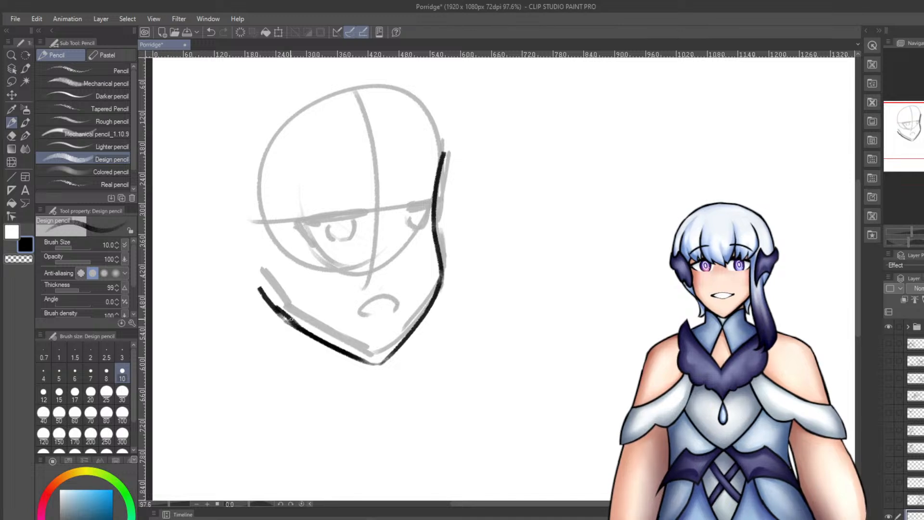
Try to draw a curved upper lash line over the sketched left eye.
mouse_move(289, 233)
mouse_down()
mouse_move(354, 224)
mouse_move(365, 211)
mouse_up()
key(ctrl+z)
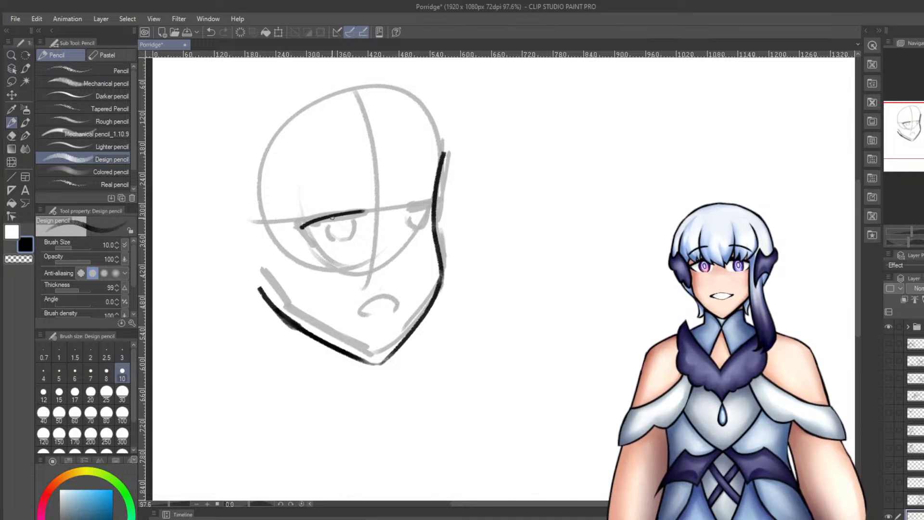
key(ctrl+z)
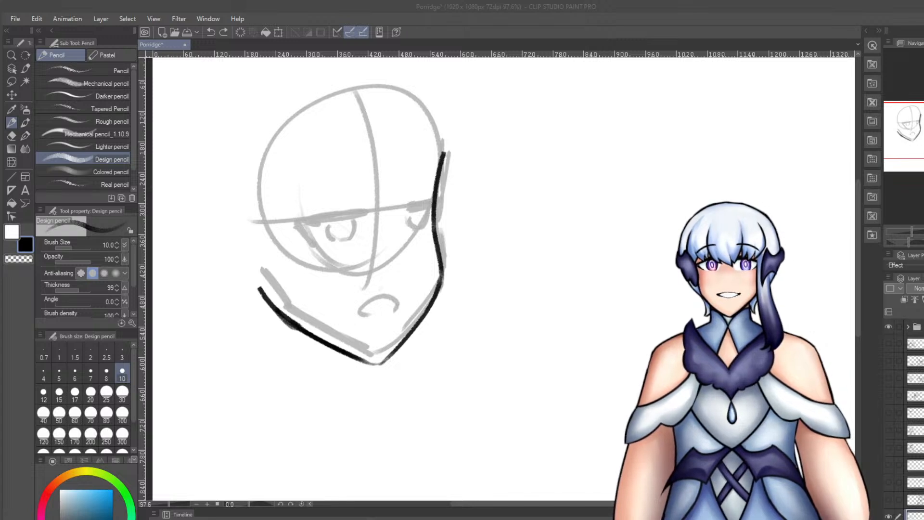
Redraw the upper end of the right face contour slightly inward and erase the old outer stub beside it.
click(526, 327)
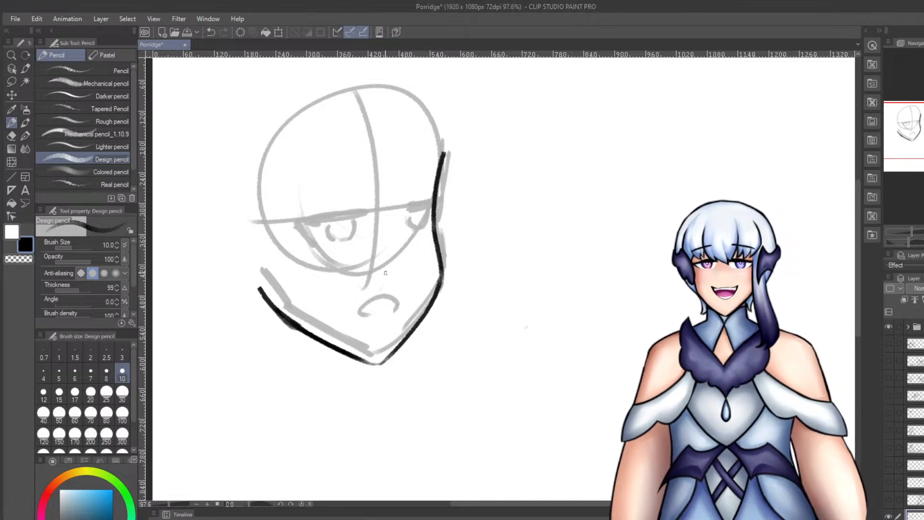
mouse_move(429, 146)
mouse_down()
mouse_move(437, 176)
mouse_move(437, 134)
mouse_up()
key(ctrl+z)
key(e)
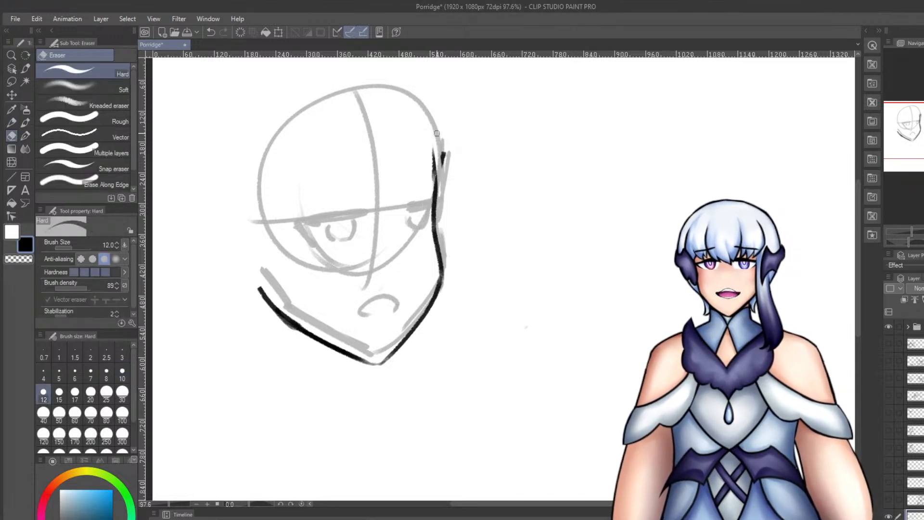
key(p)
mouse_move(335, 120)
mouse_down()
mouse_move(343, 182)
mouse_move(368, 215)
mouse_up()
key(ctrl+z)
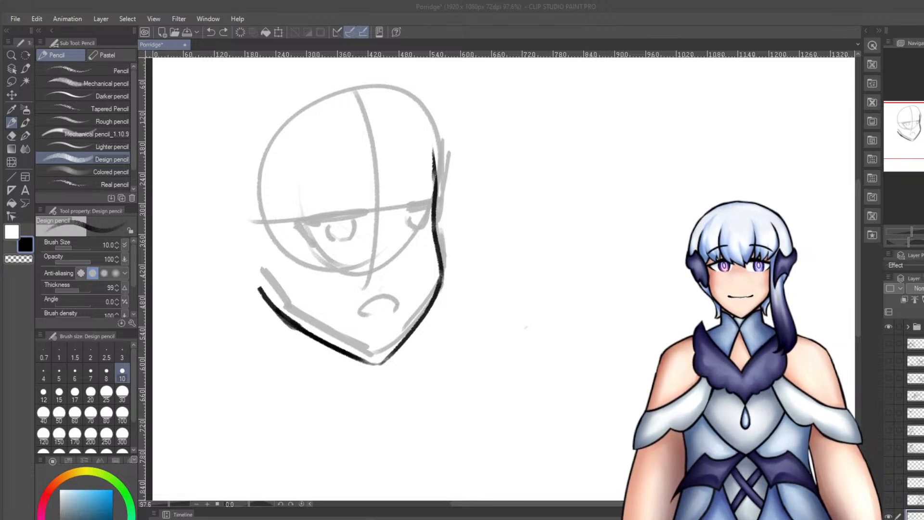
drag(355, 124, 389, 239)
key(ctrl+z)
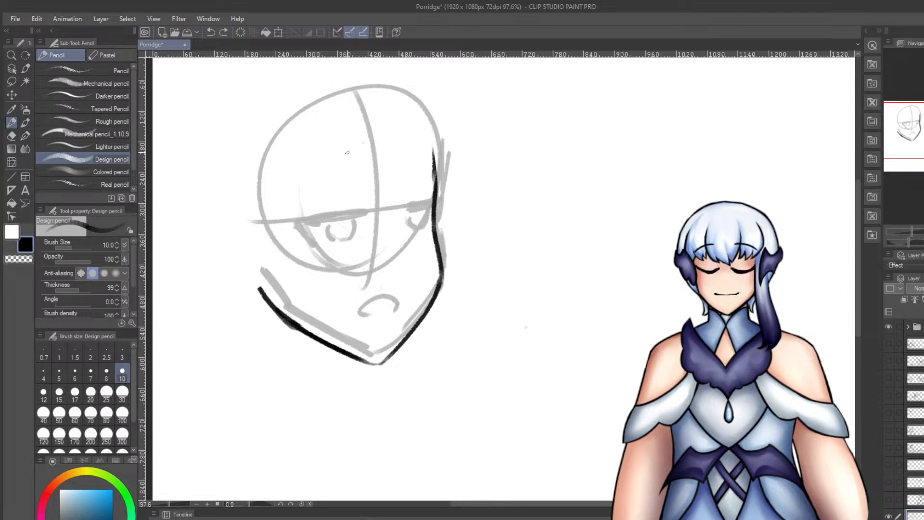
mouse_move(352, 101)
mouse_down()
mouse_move(369, 221)
mouse_move(360, 222)
mouse_up()
key(ctrl+z)
drag(350, 179, 362, 225)
key(ctrl+z)
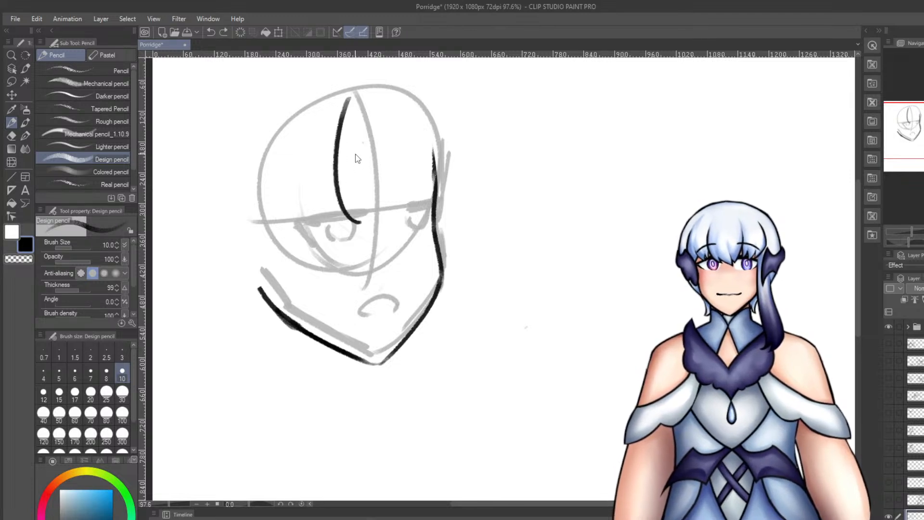
key(ctrl+z)
Draw the first bang strand from the top of the head down to a hooked tip between the eyes.
drag(355, 105, 378, 219)
drag(361, 176, 372, 215)
mouse_move(362, 178)
mouse_down()
mouse_move(397, 211)
mouse_move(378, 218)
mouse_up()
key(ctrl+z)
key(ctrl+z)
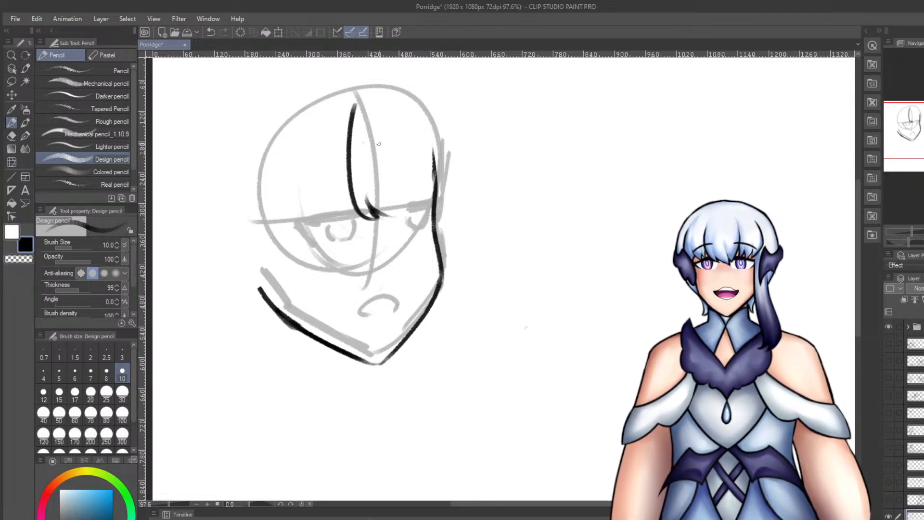
Draw two more bang strands on the right half of the forehead, curving down to the brow line.
mouse_move(395, 98)
mouse_down()
mouse_move(414, 216)
mouse_move(404, 210)
mouse_up()
key(ctrl+z)
key(ctrl+z)
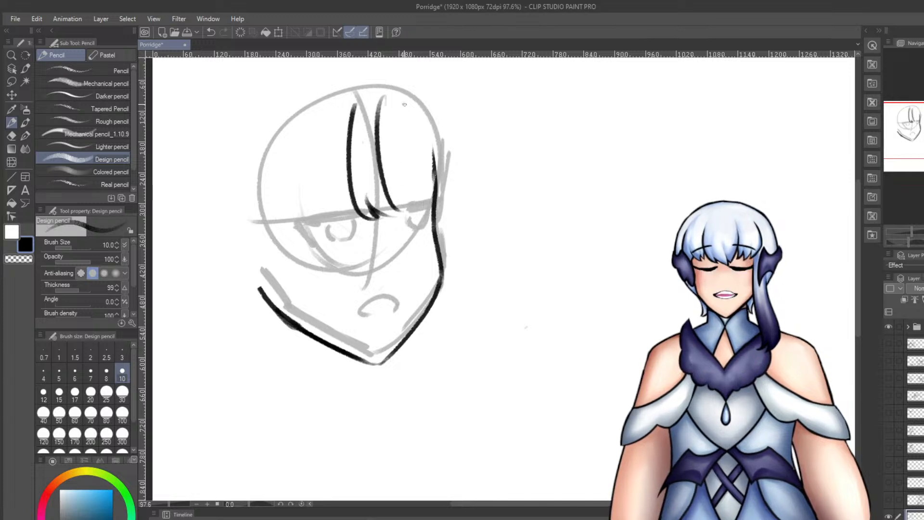
key(ctrl+z)
mouse_move(404, 107)
mouse_down()
mouse_move(410, 220)
mouse_move(413, 210)
mouse_up()
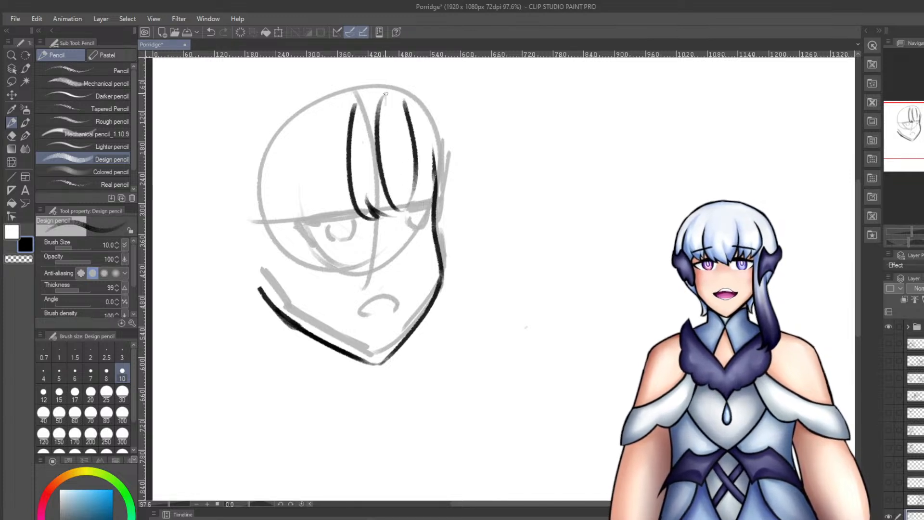
Trim the stray upper end of the middle bang strand with transparent colour, and switch back to black.
click(28, 258)
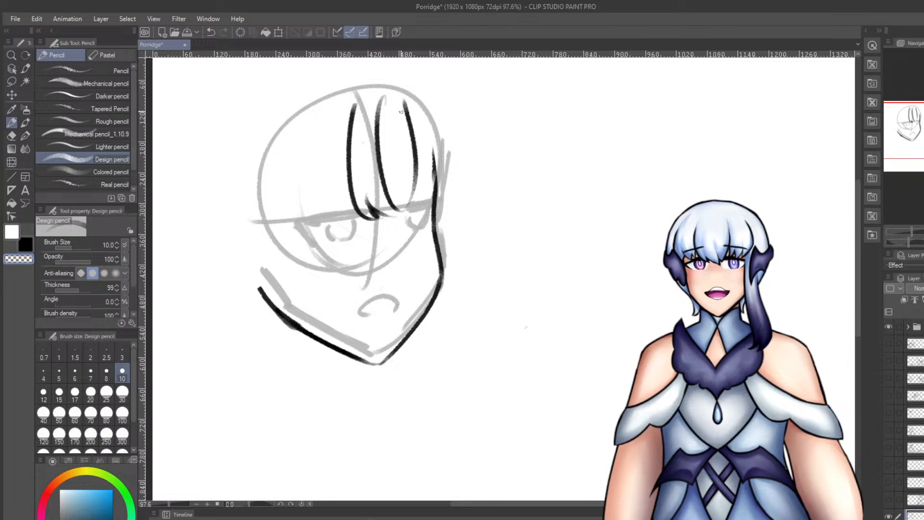
key(ctrl+z)
key(ctrl+z)
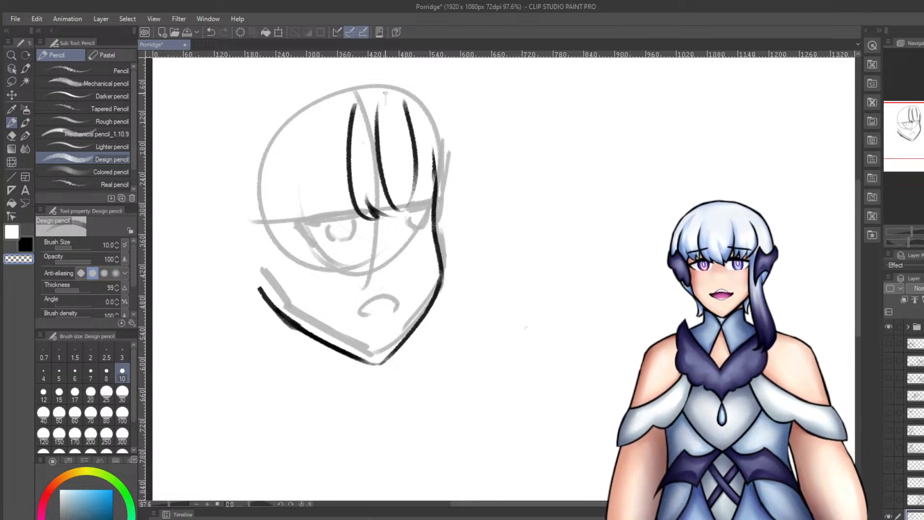
click(26, 245)
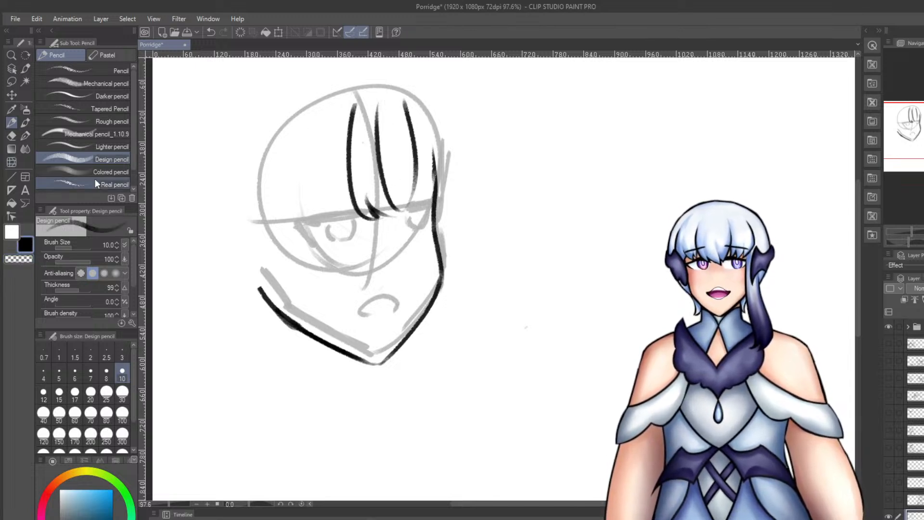
Draw a curve from the rightmost bang strand out to the face contour and erase the contour above the junction.
drag(408, 126, 437, 192)
key(ctrl+z)
key(ctrl+y)
key(e)
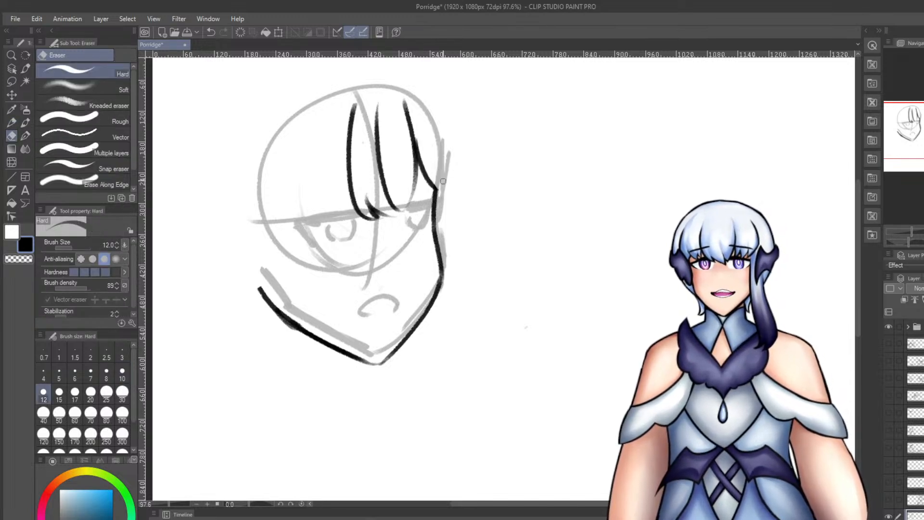
Draw a bang strand with the Design pencil, sweeping from the first strand outward to above the left eye.
key(p)
drag(428, 147, 459, 251)
key(ctrl+z)
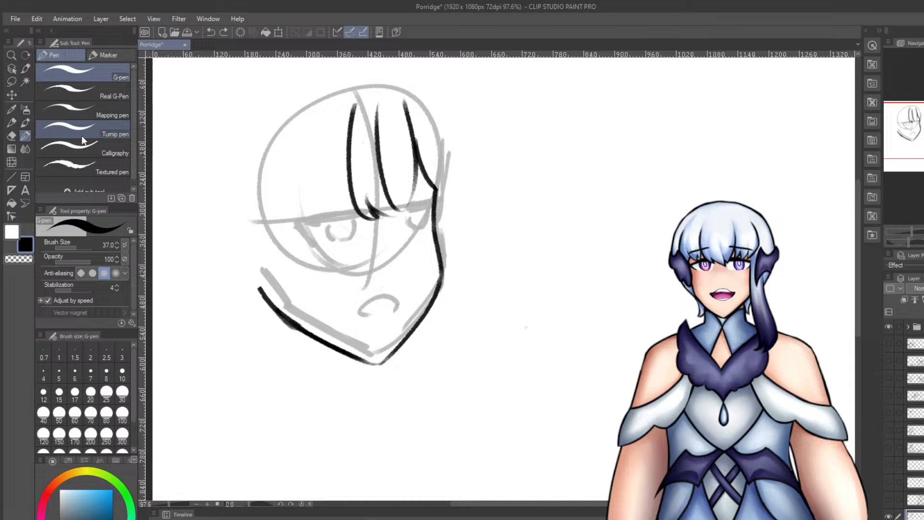
click(12, 122)
drag(351, 121, 297, 203)
key(ctrl+z)
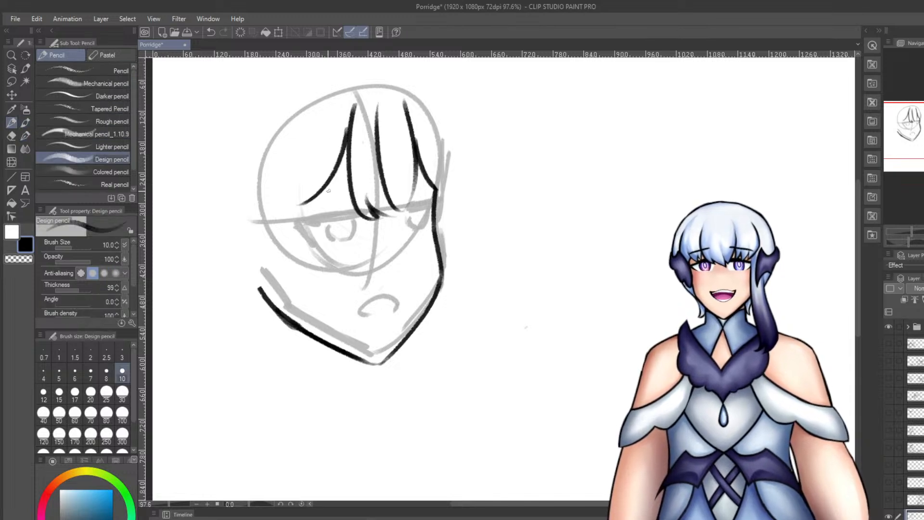
Draw the side lock outside the right face contour, curving down to a hooked tip at cheek height.
drag(498, 188, 477, 328)
key(ctrl+z)
mouse_move(446, 137)
mouse_down()
mouse_move(452, 262)
mouse_move(449, 255)
mouse_up()
key(ctrl+z)
key(ctrl+z)
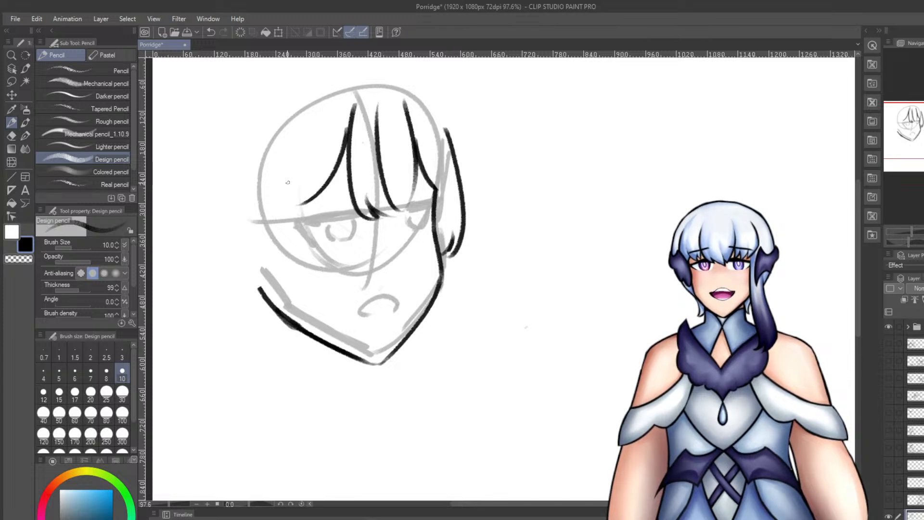
Draw the inner line of the left side lock from the upper head past the eye to its pointed tip.
mouse_move(295, 135)
mouse_down()
mouse_move(314, 258)
mouse_move(303, 266)
mouse_move(316, 275)
mouse_up()
key(ctrl+z)
key(ctrl+z)
drag(285, 217, 312, 274)
key(ctrl+z)
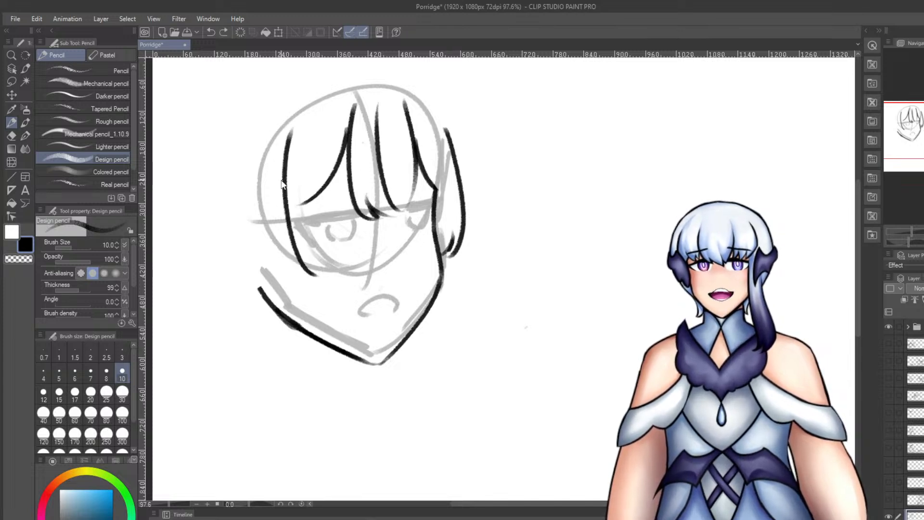
key(ctrl+z)
drag(292, 127, 313, 278)
drag(274, 248, 309, 279)
key(ctrl+z)
key(ctrl+z)
drag(293, 124, 314, 276)
Draw the outer line of the left side lock along the side of the head, closing it at the tip.
mouse_move(274, 243)
mouse_down()
mouse_move(318, 282)
mouse_move(307, 290)
mouse_move(268, 260)
mouse_move(257, 163)
mouse_up()
key(ctrl+z)
key(ctrl+z)
key(ctrl+z)
mouse_move(270, 266)
mouse_down()
mouse_move(253, 224)
mouse_move(249, 152)
mouse_up()
key(ctrl+z)
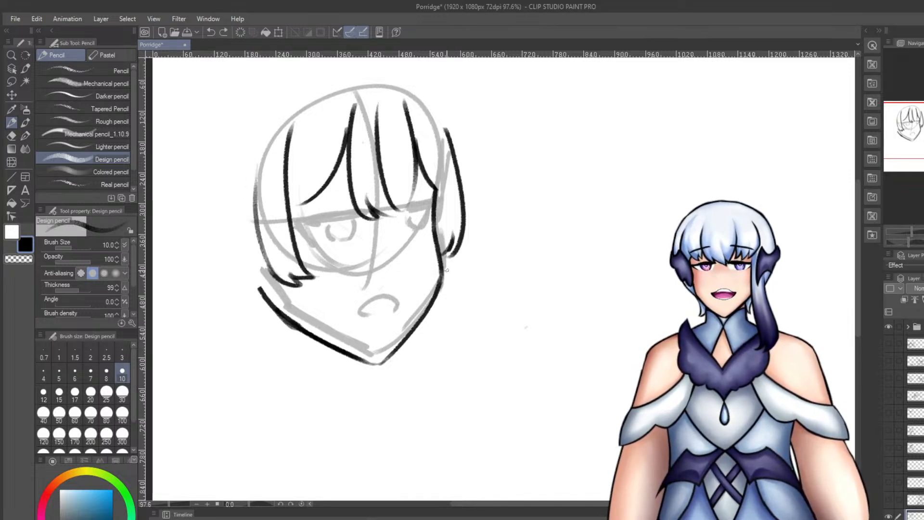
Draw two short neck lines, one below the chin and one below the left jaw.
drag(450, 257, 448, 360)
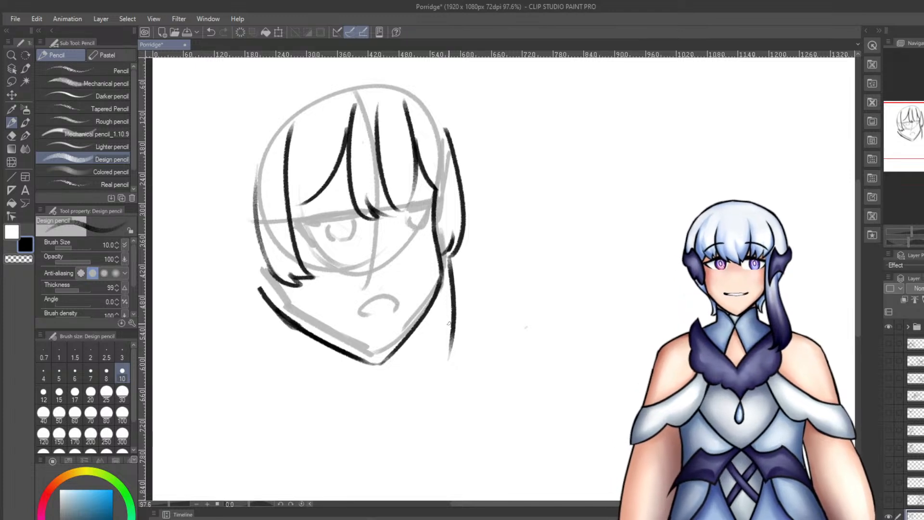
key(ctrl+z)
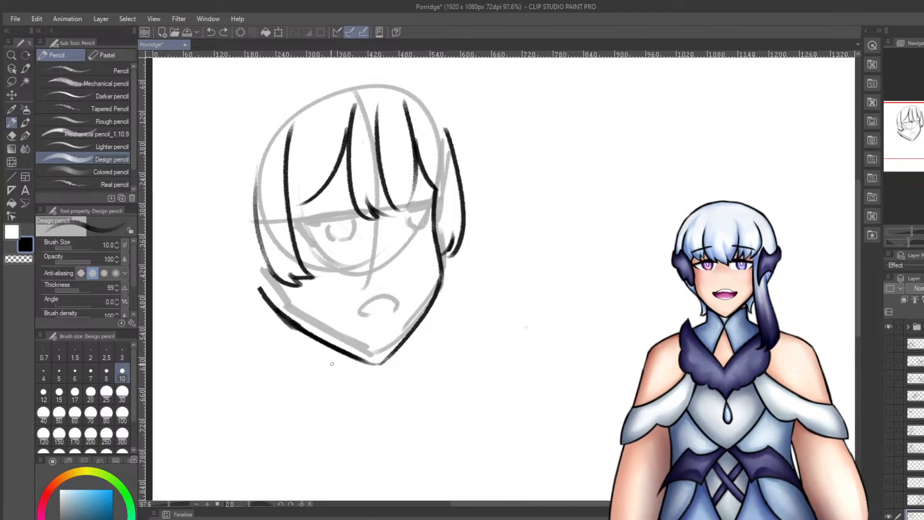
drag(348, 357, 355, 386)
key(ctrl+z)
drag(394, 352, 405, 378)
key(ctrl+z)
mouse_move(404, 343)
mouse_down()
mouse_move(413, 378)
mouse_move(403, 383)
mouse_up()
key(ctrl+z)
drag(270, 310, 282, 384)
key(ctrl+z)
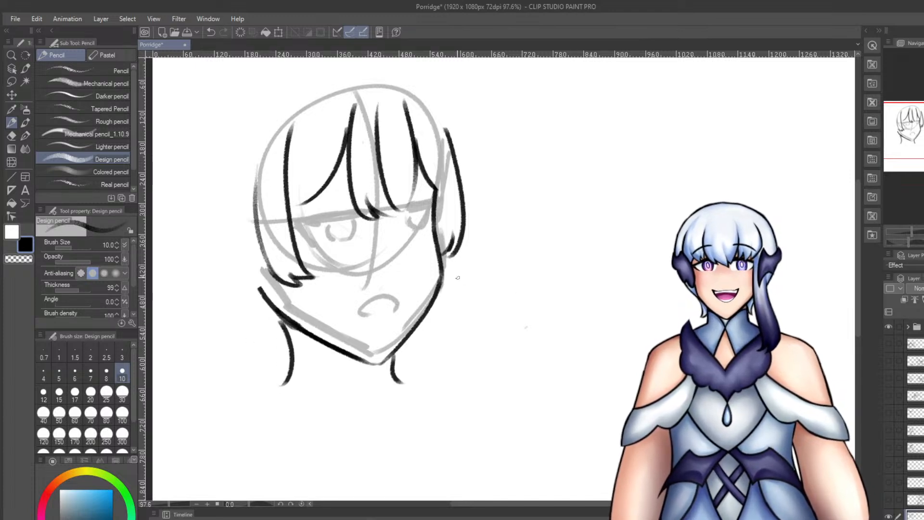
Draw the outer line of the bob hair on the right side, curving inward at chin height toward the neck.
drag(465, 241, 455, 359)
key(ctrl+z)
key(ctrl+z)
mouse_move(476, 176)
mouse_down()
mouse_move(453, 367)
mouse_move(465, 347)
mouse_move(438, 364)
mouse_move(406, 365)
mouse_up()
key(ctrl+z)
key(ctrl+z)
key(ctrl+z)
key(ctrl+z)
key(ctrl+z)
key(ctrl+z)
Add short pointed strand tips along the lower hem of the right-side hair.
drag(443, 334, 406, 366)
key(ctrl+z)
mouse_move(447, 342)
mouse_down()
mouse_move(431, 350)
mouse_move(442, 350)
mouse_move(410, 359)
mouse_move(426, 349)
mouse_up()
key(ctrl+z)
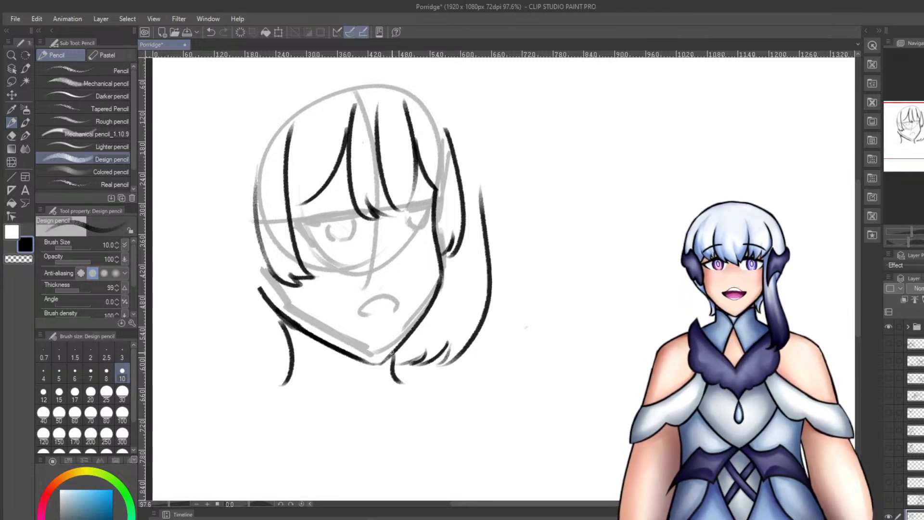
drag(178, 206, 202, 359)
key(ctrl+z)
mouse_move(176, 187)
mouse_down()
mouse_move(214, 357)
mouse_move(254, 358)
mouse_move(167, 242)
mouse_move(227, 365)
mouse_up()
key(ctrl+z)
key(ctrl+z)
key(ctrl+z)
key(ctrl+z)
drag(190, 294, 219, 361)
key(ctrl+z)
key(ctrl+z)
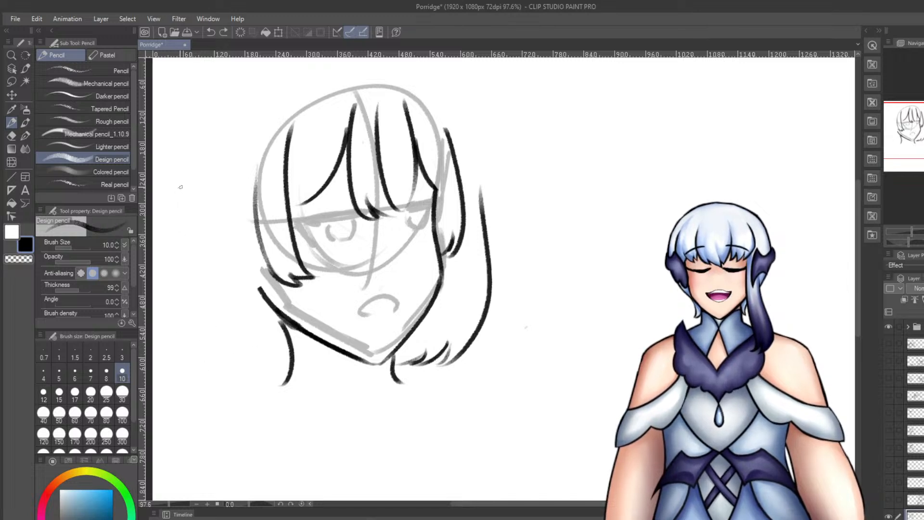
Draw the outer line of the left-side hair down to chin height, with pointed tips along the hem to the neck.
drag(180, 187, 216, 357)
drag(197, 320, 246, 360)
key(ctrl+z)
key(ctrl+z)
mouse_move(182, 180)
mouse_down()
mouse_move(207, 367)
mouse_move(228, 372)
mouse_up()
mouse_move(213, 350)
mouse_down()
mouse_move(265, 374)
mouse_move(284, 371)
mouse_up()
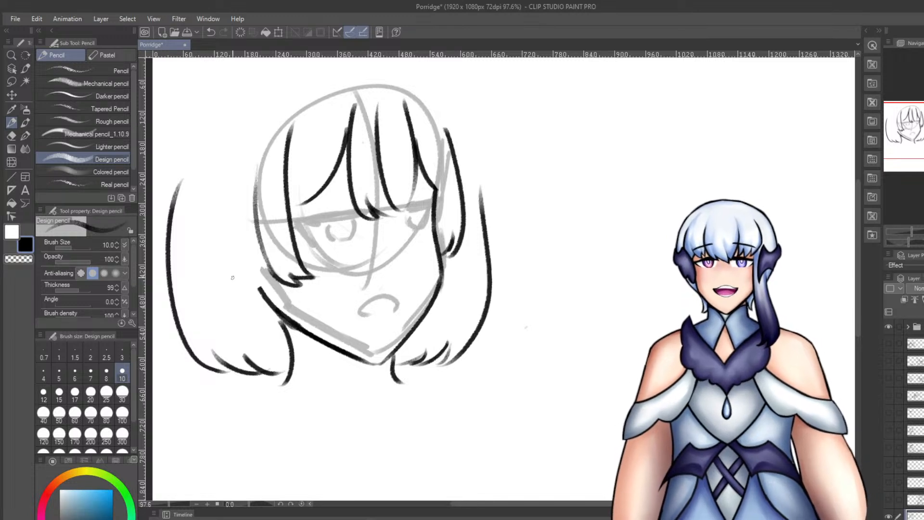
Draw the right hair outline from above the skull down to meet the outer line of the right-side hair.
drag(440, 89, 485, 206)
key(ctrl+z)
drag(424, 81, 475, 190)
key(ctrl+z)
drag(441, 100, 479, 201)
key(ctrl+z)
drag(457, 124, 481, 219)
key(ctrl+z)
drag(463, 148, 485, 238)
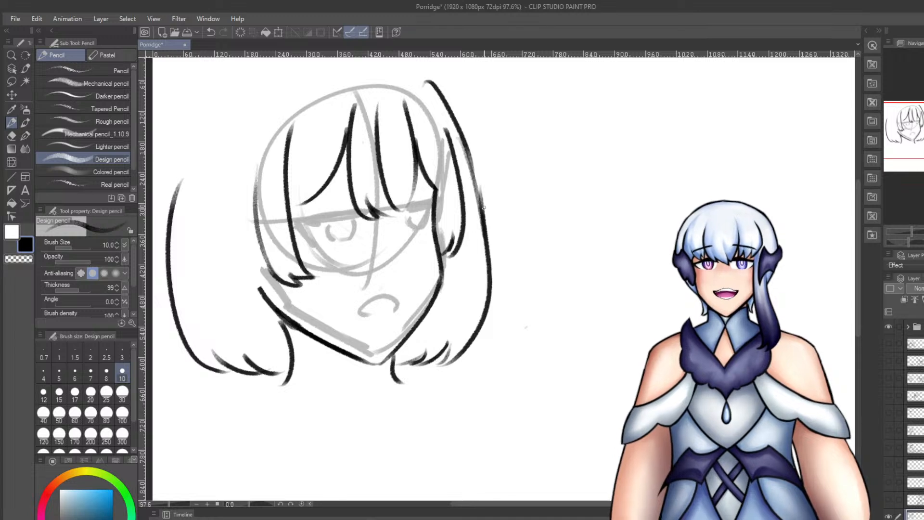
key(ctrl+z)
drag(463, 144, 484, 217)
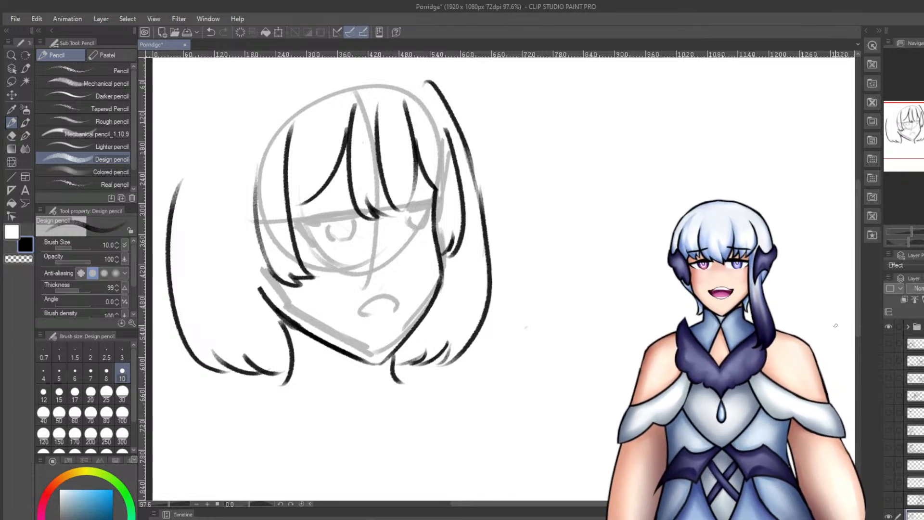
Try to draw the upper-left hair outline as an arc rising from the side hair toward the crown.
drag(858, 308, 859, 285)
mouse_move(181, 227)
mouse_down()
mouse_move(232, 152)
mouse_move(256, 149)
mouse_up()
key(ctrl+z)
key(ctrl+z)
drag(184, 220, 279, 144)
drag(226, 171, 347, 132)
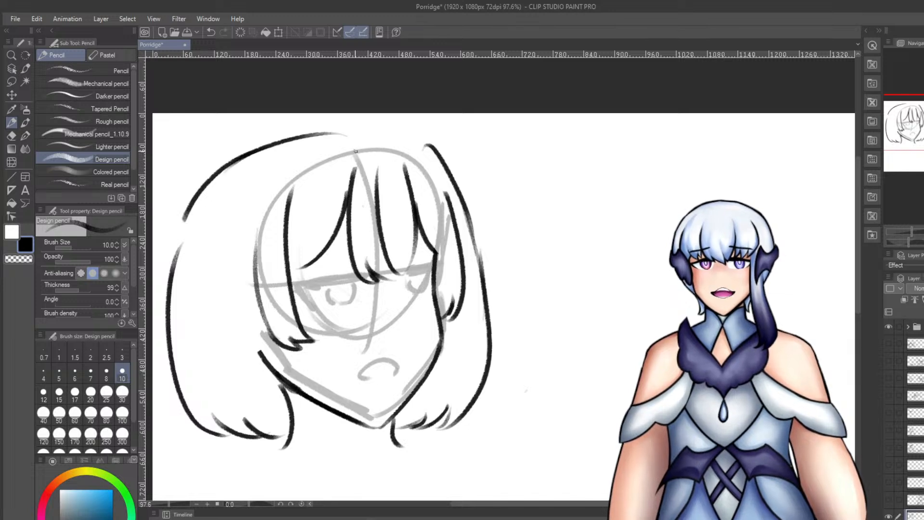
key(ctrl+z)
Draw the hair outline across the crown and continue it down the upper-right side of the head.
mouse_move(269, 144)
mouse_down()
mouse_move(303, 132)
mouse_move(396, 132)
mouse_up()
mouse_move(378, 129)
mouse_down()
mouse_move(443, 174)
mouse_move(441, 164)
mouse_move(433, 161)
mouse_move(455, 199)
mouse_up()
key(ctrl+z)
key(ctrl+z)
key(ctrl+z)
key(ctrl+z)
key(ctrl+z)
key(ctrl+z)
Erase the leftover piece of the old outline at the upper right of the hair.
key(e)
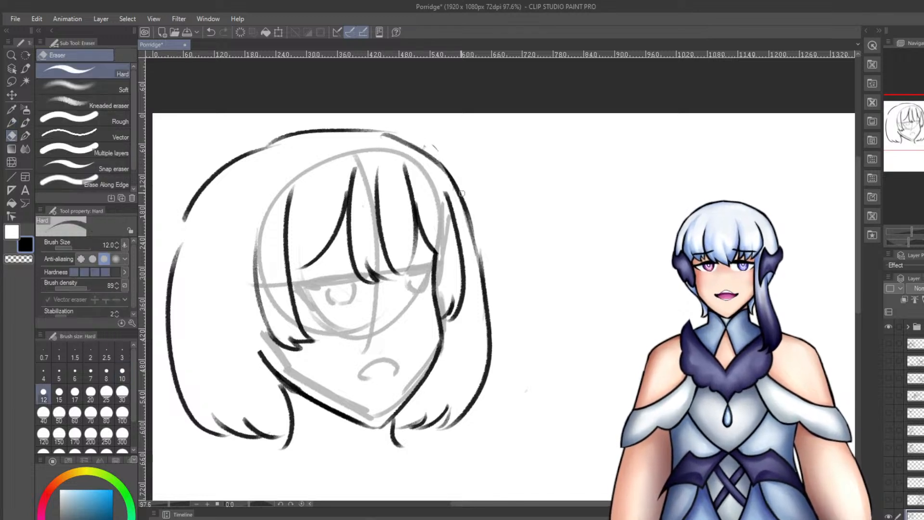
drag(442, 162, 461, 192)
drag(425, 145, 433, 164)
key(p)
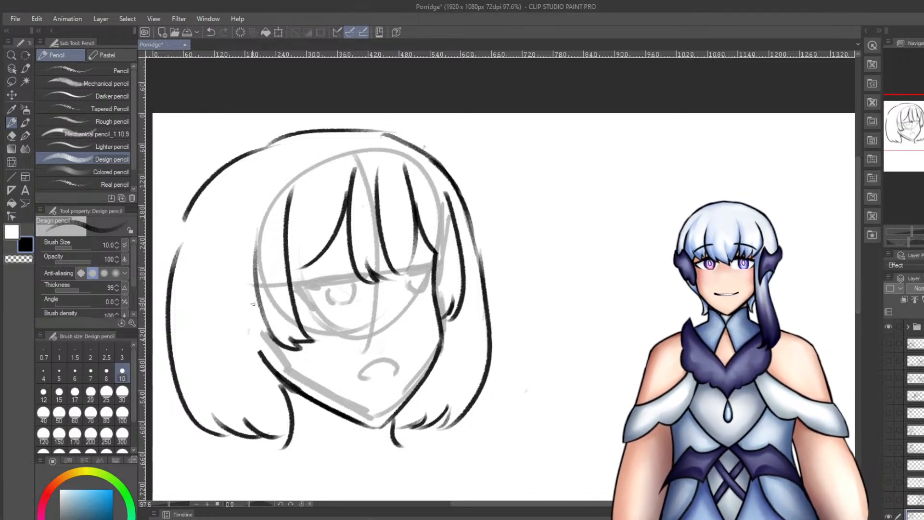
Replace the upper-left hair outline with one continuous curve from crown to side hair, and smooth the joint at the crown.
key(e)
drag(295, 135, 202, 193)
key(ctrl+z)
mouse_move(267, 147)
mouse_down()
mouse_move(231, 164)
mouse_move(192, 204)
mouse_move(178, 287)
mouse_up()
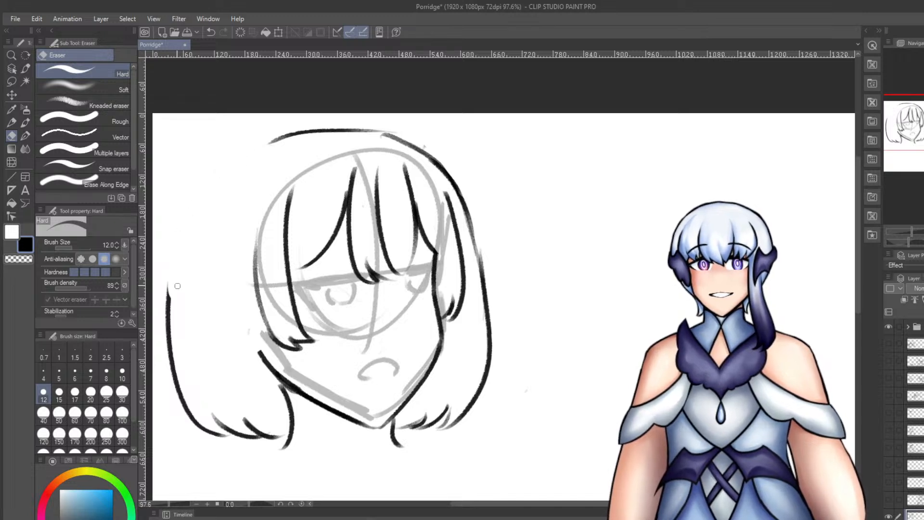
key(ctrl+z)
key(p)
mouse_move(282, 137)
mouse_down()
mouse_move(202, 201)
mouse_move(185, 235)
mouse_up()
drag(218, 184, 170, 277)
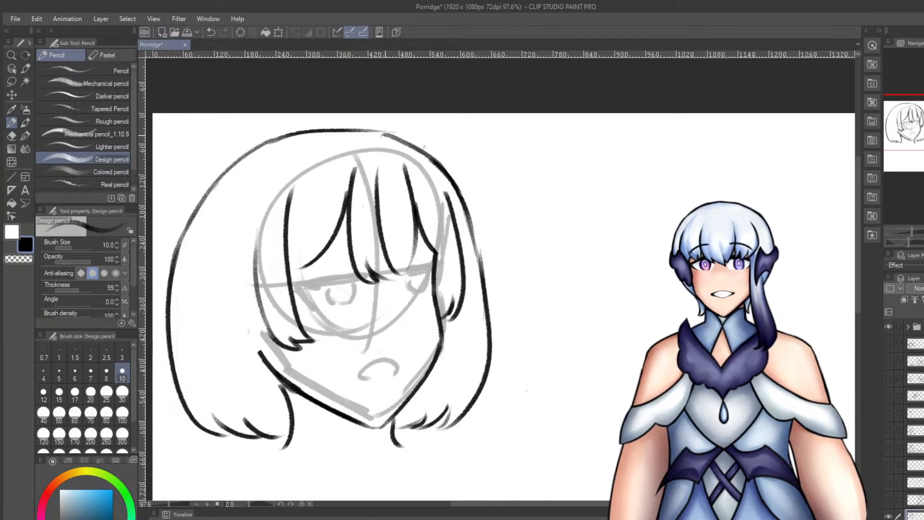
drag(359, 129, 411, 148)
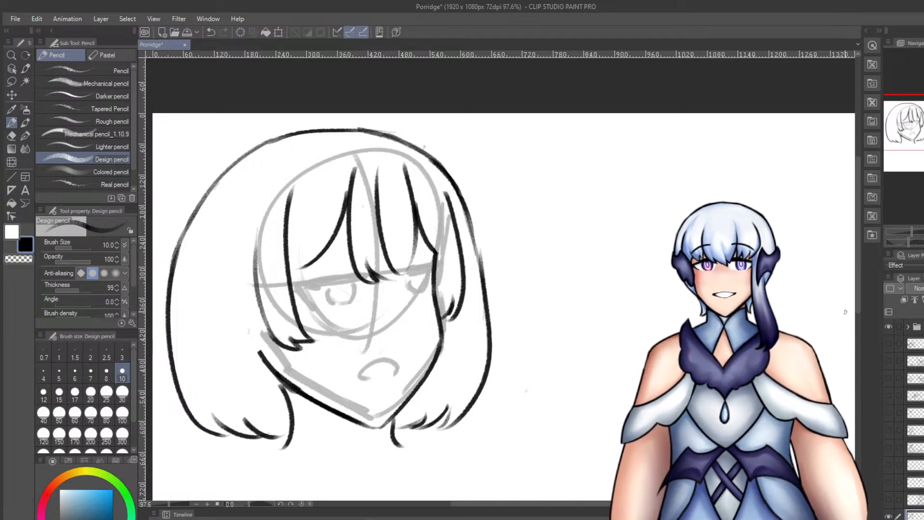
drag(856, 321, 858, 340)
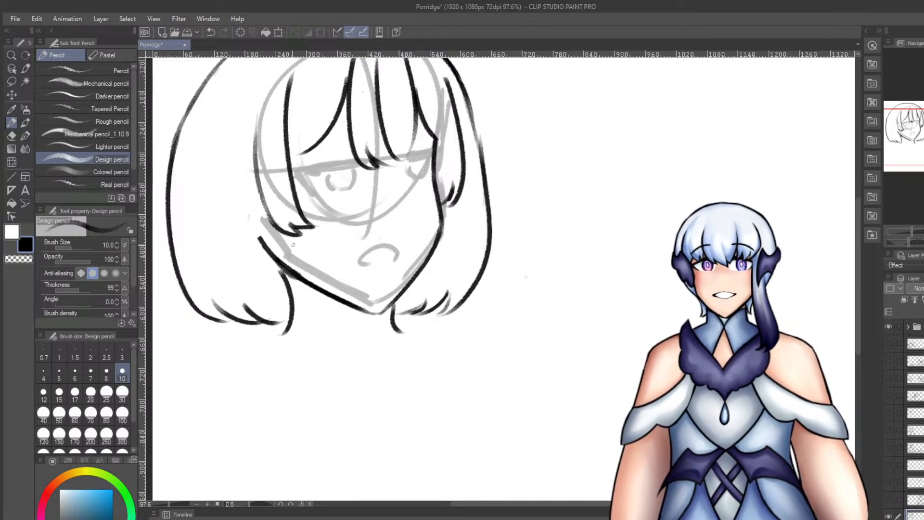
mouse_move(287, 233)
mouse_down()
mouse_move(315, 336)
mouse_move(325, 322)
mouse_up()
key(ctrl+z)
key(ctrl+z)
key(e)
drag(262, 244, 288, 291)
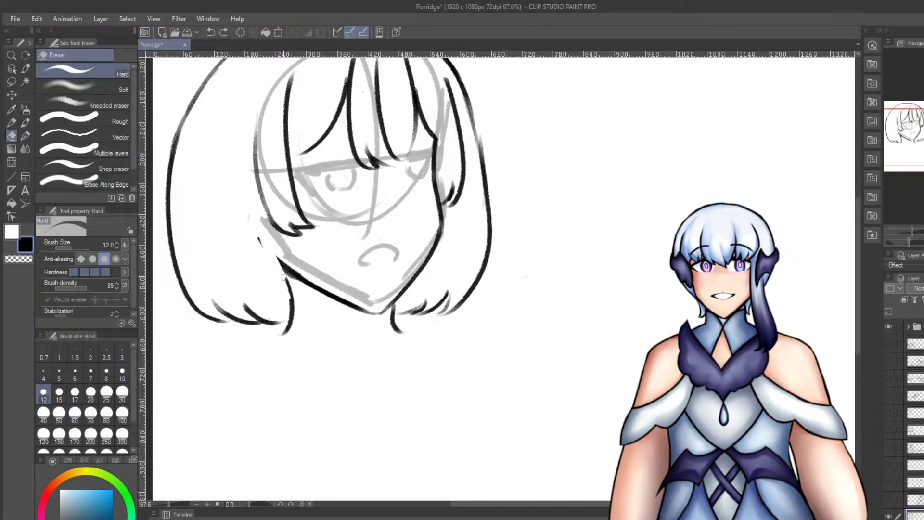
key(ctrl+z)
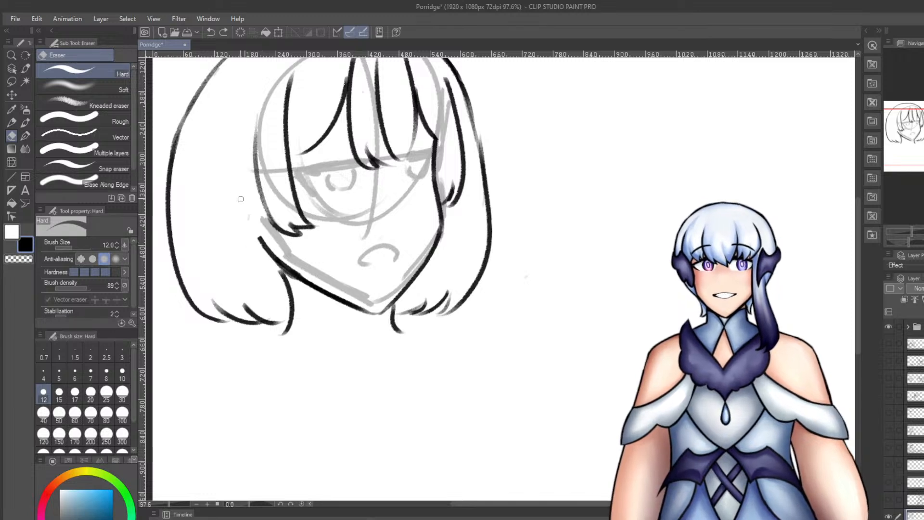
Try replacing the left end of the jawline with a cheek line running down from the tip of the left bang.
key(p)
key(p)
mouse_move(311, 268)
mouse_down()
mouse_move(249, 230)
mouse_move(312, 274)
mouse_up()
key(ctrl+z)
key(ctrl+z)
mouse_move(294, 273)
mouse_down()
mouse_move(234, 219)
mouse_move(293, 269)
mouse_up()
key(ctrl+z)
key(e)
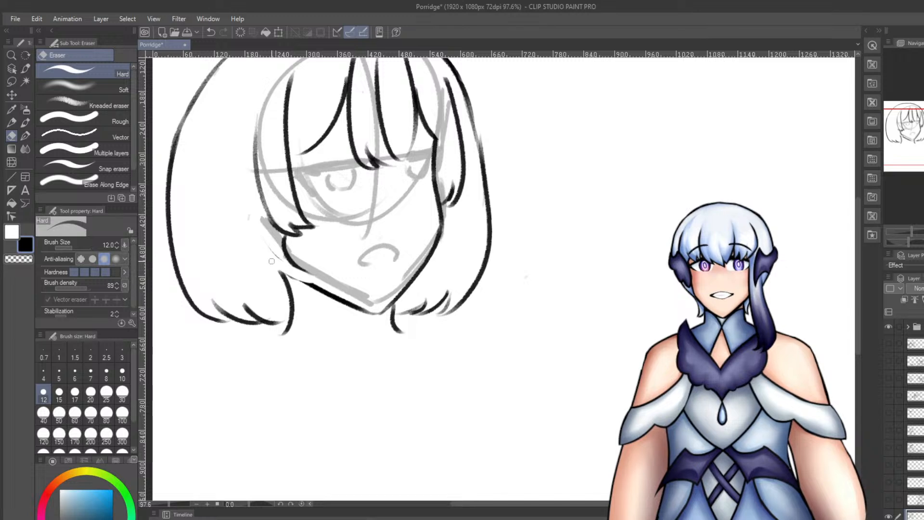
key(p)
key(ctrl+z)
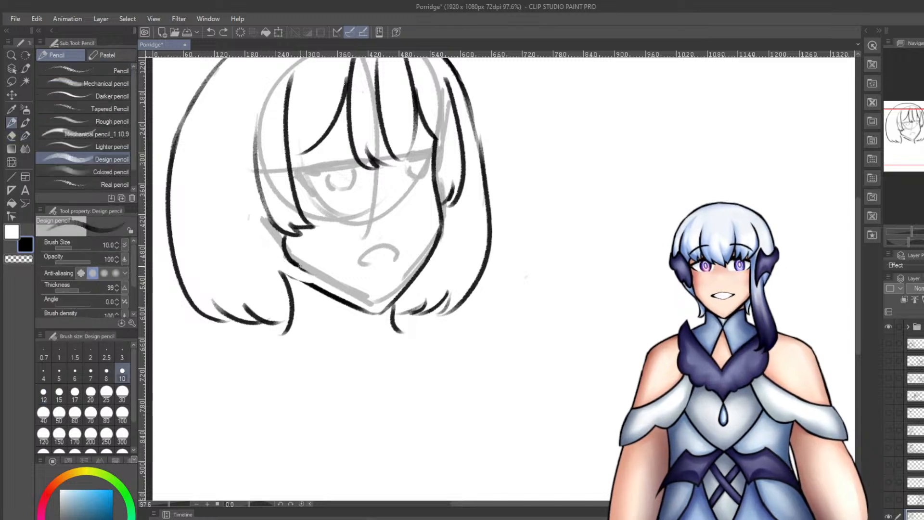
Try an inward-curling hair lock beside the left jaw, with the cheek line erased and redrawn down to the lock.
mouse_move(250, 260)
mouse_down()
mouse_move(314, 281)
mouse_move(244, 232)
mouse_up()
key(ctrl+z)
key(ctrl+z)
drag(299, 278, 249, 250)
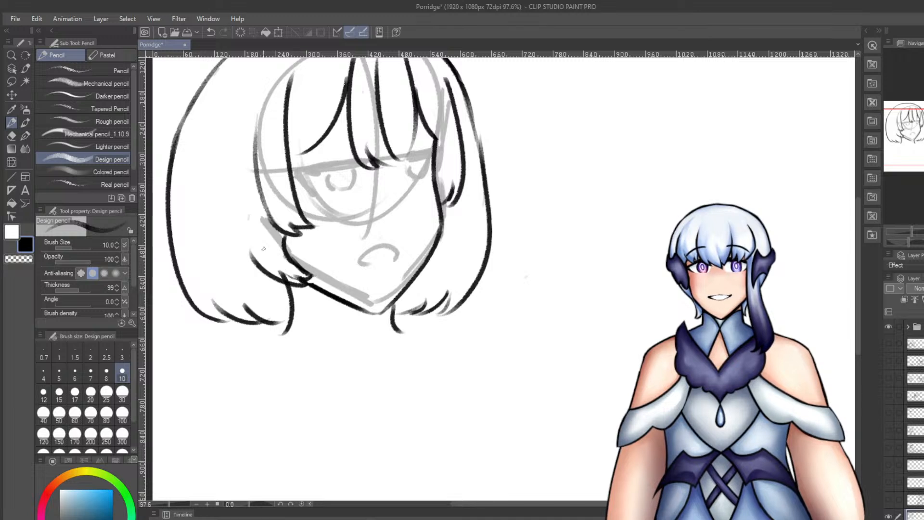
key(e)
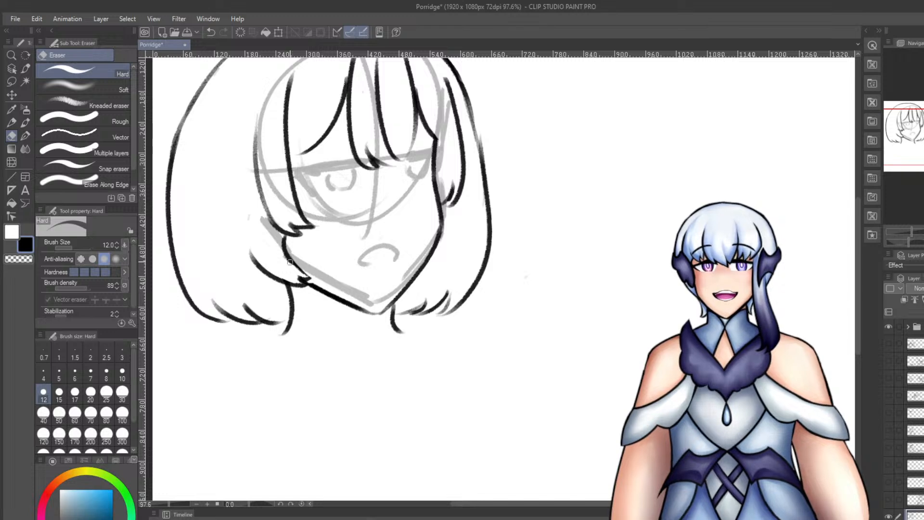
key(p)
key(e)
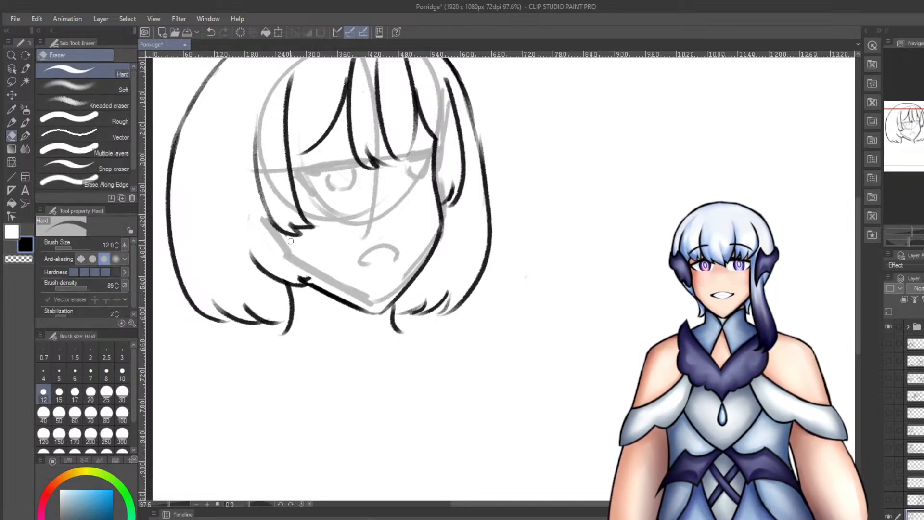
key(p)
drag(291, 238, 312, 280)
key(ctrl+z)
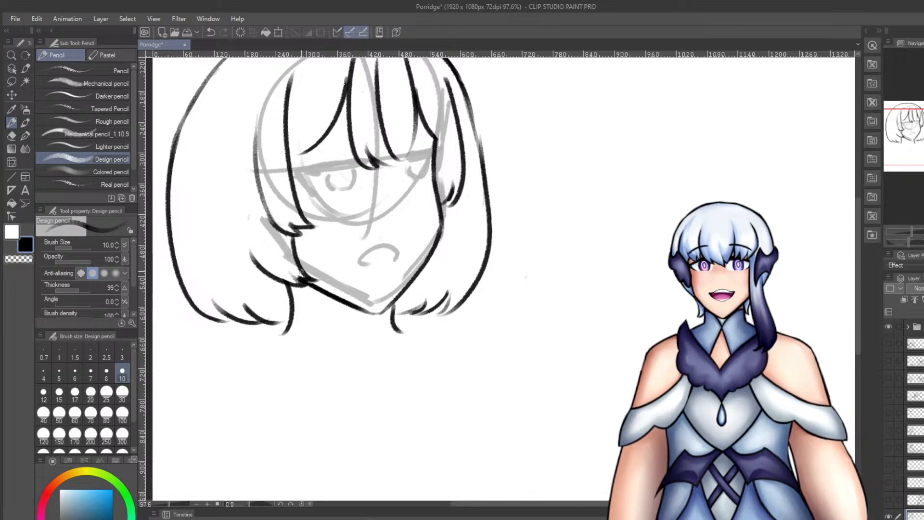
key(ctrl+z)
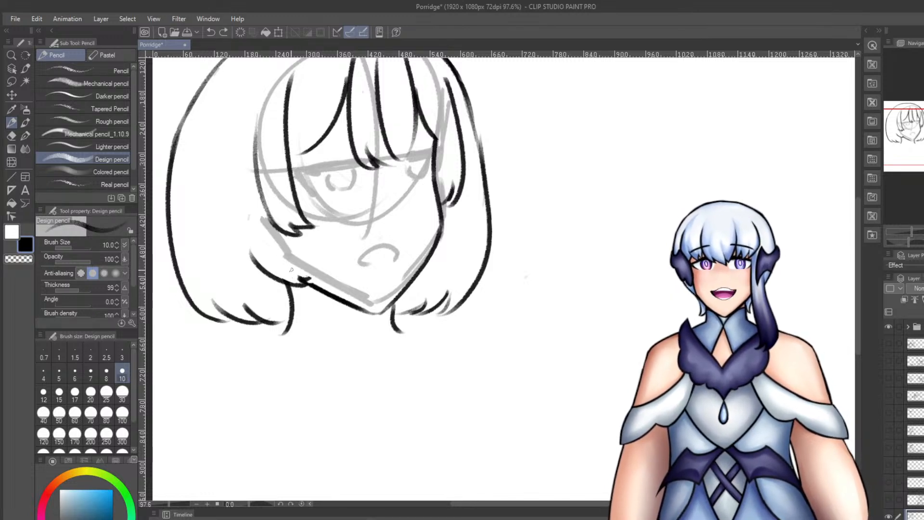
Erase the curled lock, the left end of the jawline and the upper part of the left neck line.
key(e)
mouse_move(299, 274)
mouse_down()
mouse_move(302, 285)
mouse_move(308, 272)
mouse_move(284, 280)
mouse_up()
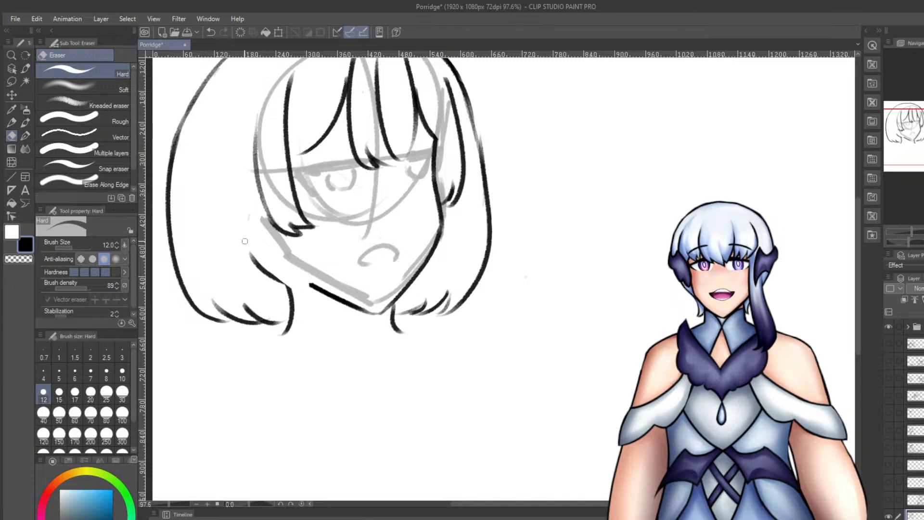
mouse_move(249, 254)
mouse_down()
mouse_move(289, 290)
mouse_move(249, 255)
mouse_up()
drag(286, 289, 290, 298)
key(p)
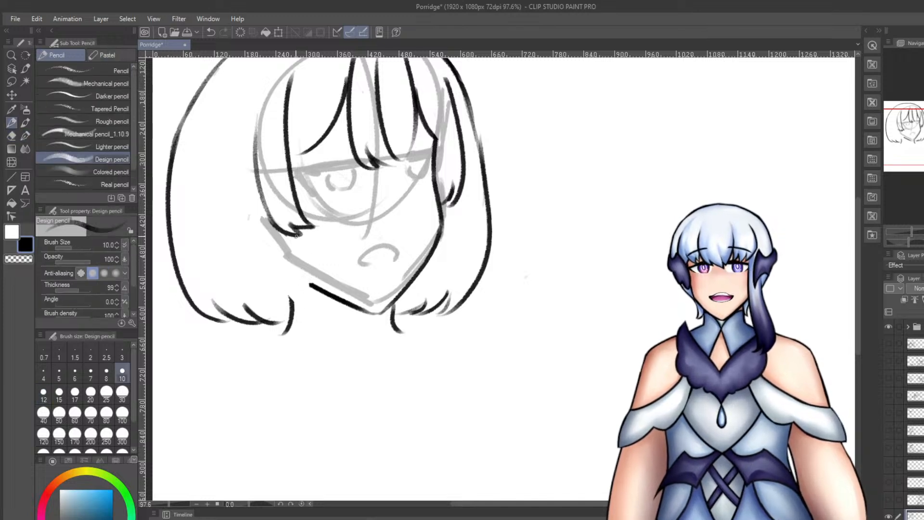
Draw a pointed side lock from the left bang's tip down past the jaw, with a second curved strand outside it.
drag(296, 235, 317, 343)
key(ctrl+z)
drag(295, 235, 339, 327)
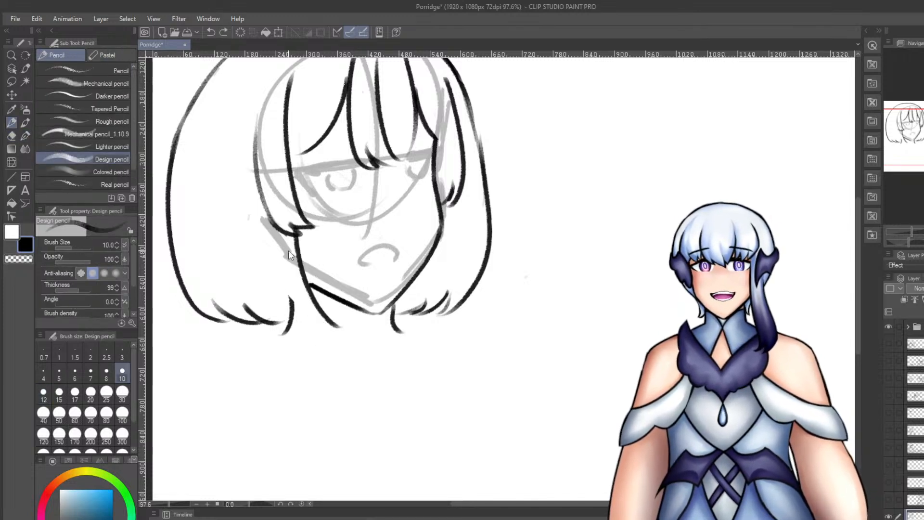
key(ctrl+z)
drag(291, 238, 327, 328)
drag(330, 328, 284, 278)
drag(295, 309, 250, 250)
key(ctrl+z)
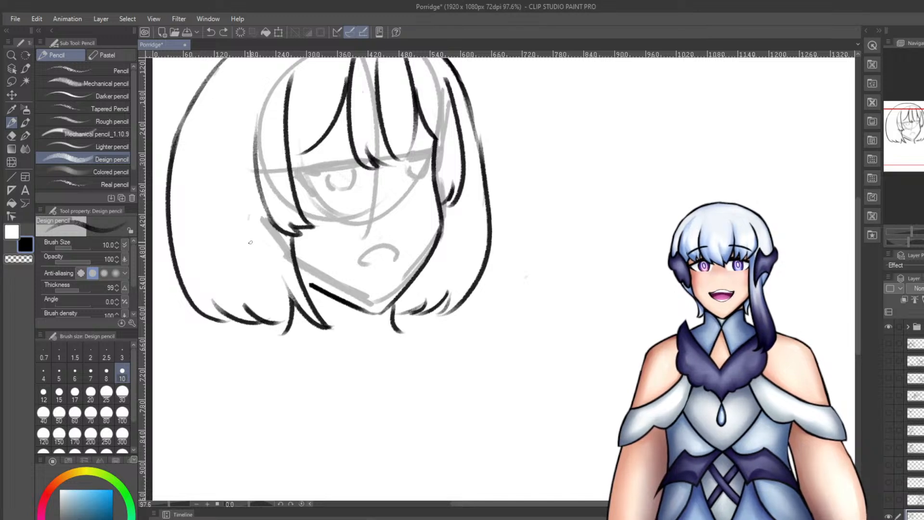
drag(292, 312, 249, 239)
key(ctrl+z)
drag(299, 311, 251, 222)
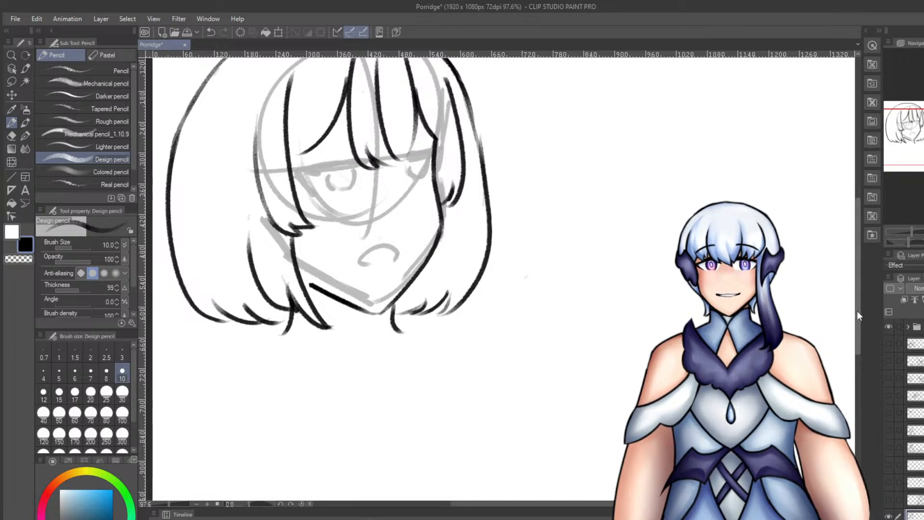
Draw a new inner edge for the left bang, curving from its tip up to the hairline.
scroll(292, 145, up, 3)
mouse_move(269, 143)
mouse_down()
mouse_move(283, 159)
mouse_move(290, 257)
mouse_up()
key(ctrl+z)
key(ctrl+z)
mouse_move(296, 136)
mouse_down()
mouse_move(292, 220)
mouse_move(323, 126)
mouse_up()
key(ctrl+z)
key(ctrl+z)
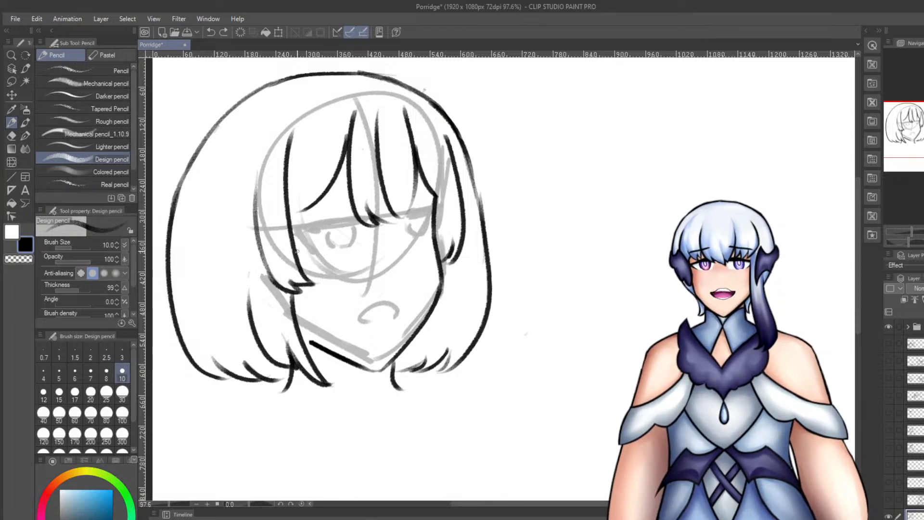
drag(299, 268, 329, 103)
Erase the old straight inner edge of the left bang beside the new curve.
key(e)
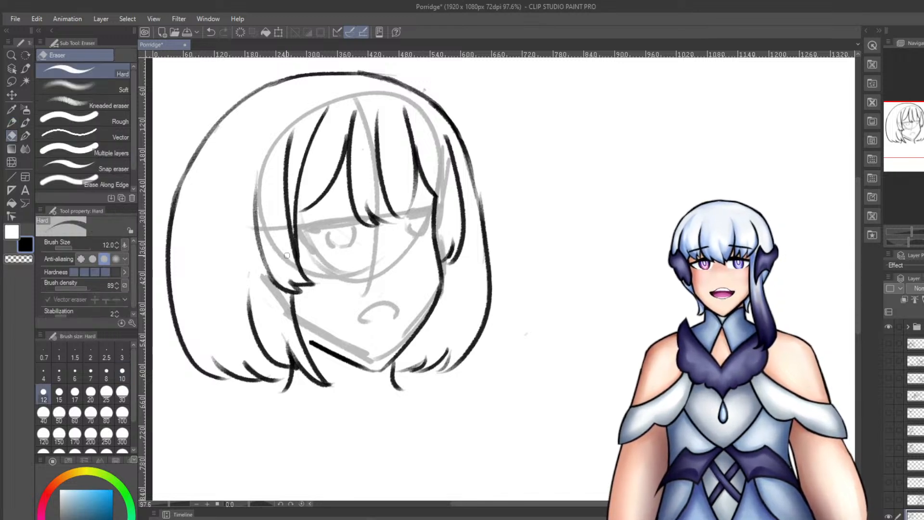
drag(292, 222, 293, 254)
key(ctrl+z)
drag(286, 189, 287, 226)
mouse_move(291, 167)
mouse_down()
mouse_move(288, 202)
mouse_move(280, 203)
mouse_move(289, 168)
mouse_up()
Trim the upper ends of the right bang line and the right side strand.
drag(429, 161, 435, 172)
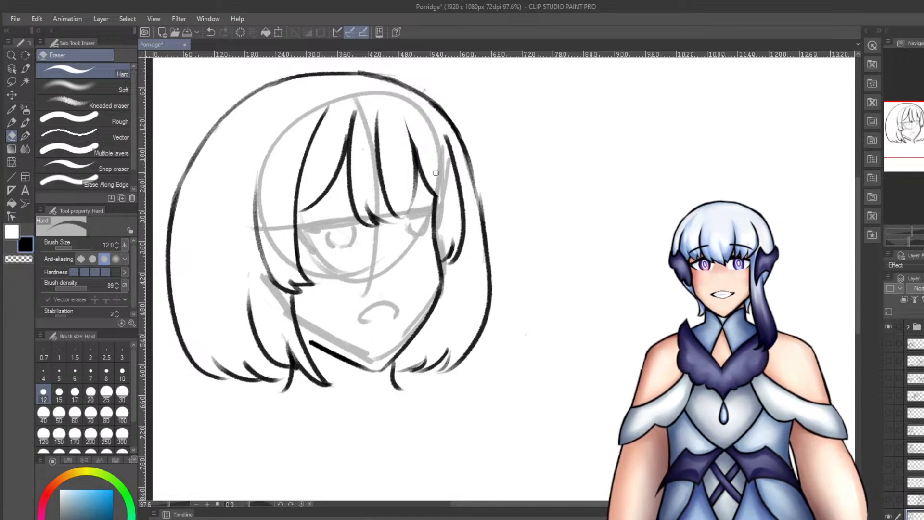
key(ctrl+z)
drag(401, 96, 432, 172)
key(ctrl+z)
mouse_move(444, 136)
mouse_down()
mouse_move(466, 199)
mouse_move(453, 152)
mouse_move(463, 168)
mouse_move(438, 157)
mouse_move(404, 168)
mouse_move(414, 161)
mouse_move(423, 179)
mouse_move(416, 157)
mouse_move(432, 205)
mouse_up()
key(p)
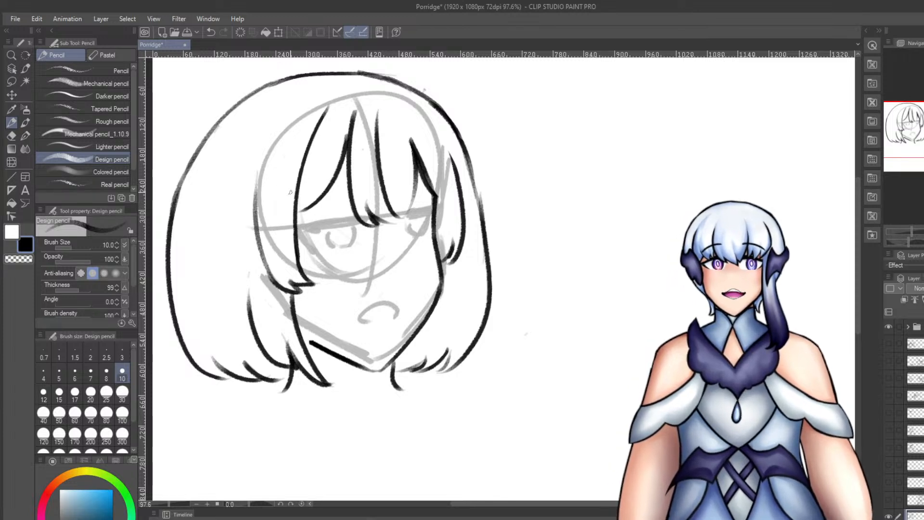
Open a gap in the left bang's line and draw the upper feathers of a wing-shaped hair clip there.
key(e)
mouse_move(309, 182)
mouse_down()
mouse_move(298, 168)
mouse_move(305, 188)
mouse_up()
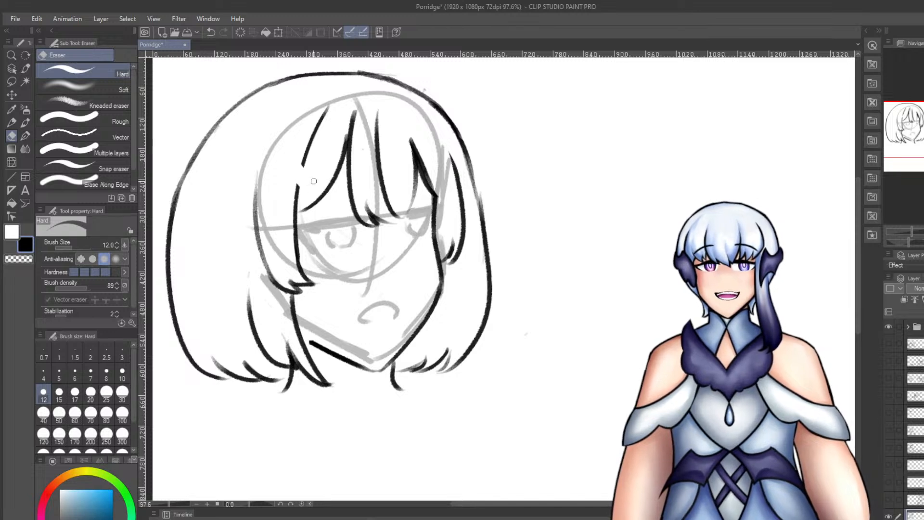
key(p)
key(ctrl+z)
drag(284, 135, 330, 192)
mouse_move(290, 156)
mouse_down()
mouse_move(278, 129)
mouse_move(278, 163)
mouse_up()
key(ctrl+z)
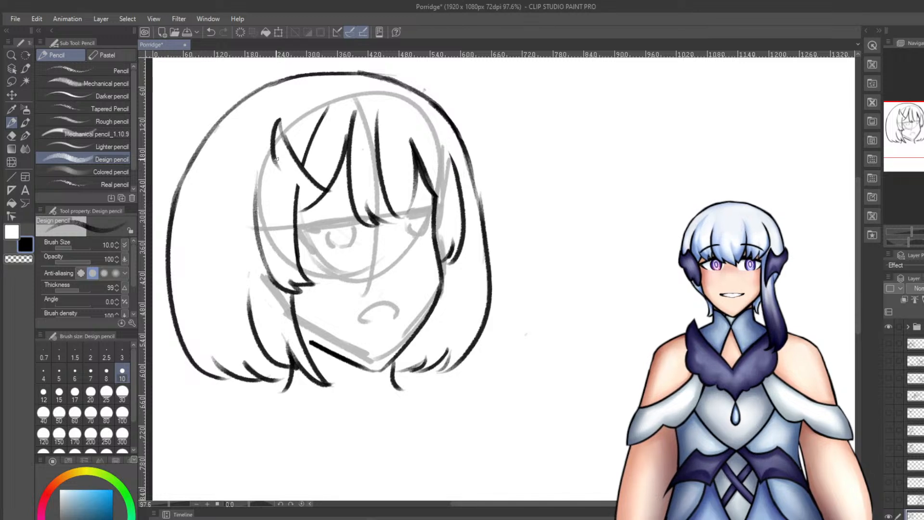
key(ctrl+z)
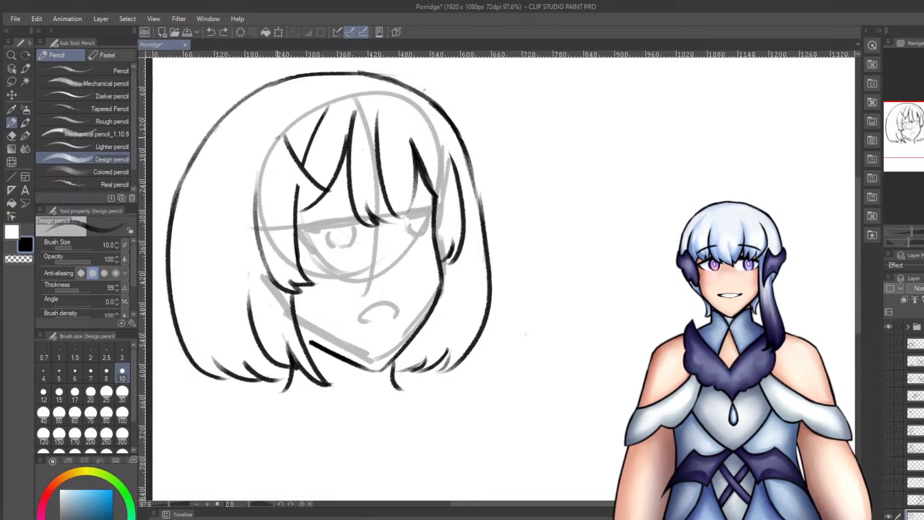
mouse_move(273, 139)
mouse_down()
mouse_move(285, 167)
mouse_move(265, 169)
mouse_up()
drag(265, 169, 297, 190)
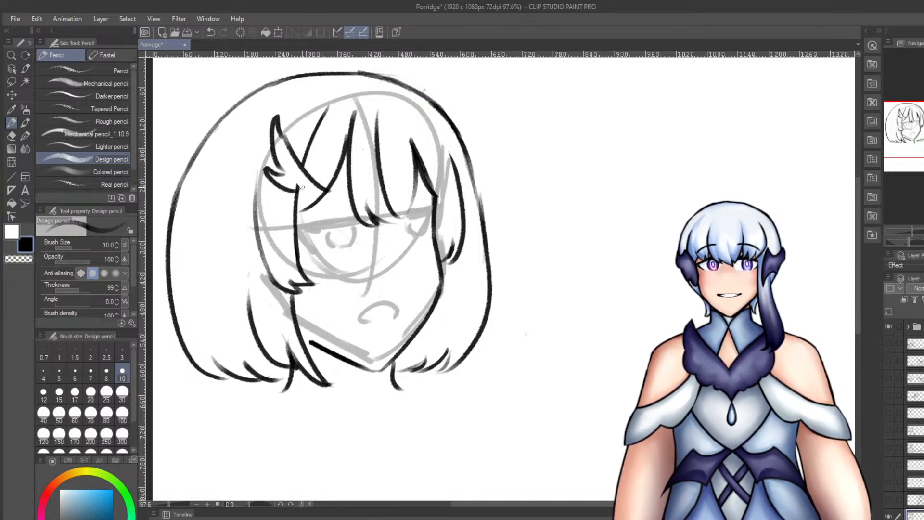
Add the small notched lower edge of the wing clip and erase the bang line just beneath it.
key(e)
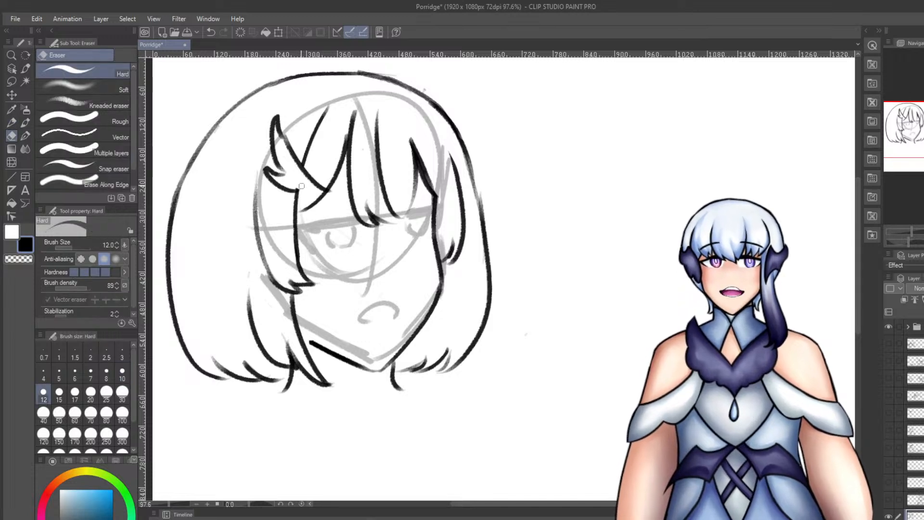
key(p)
key(p)
mouse_move(296, 190)
mouse_down()
mouse_move(316, 199)
mouse_move(301, 190)
mouse_move(313, 197)
mouse_move(322, 187)
mouse_move(309, 200)
mouse_move(275, 192)
mouse_up()
key(ctrl+z)
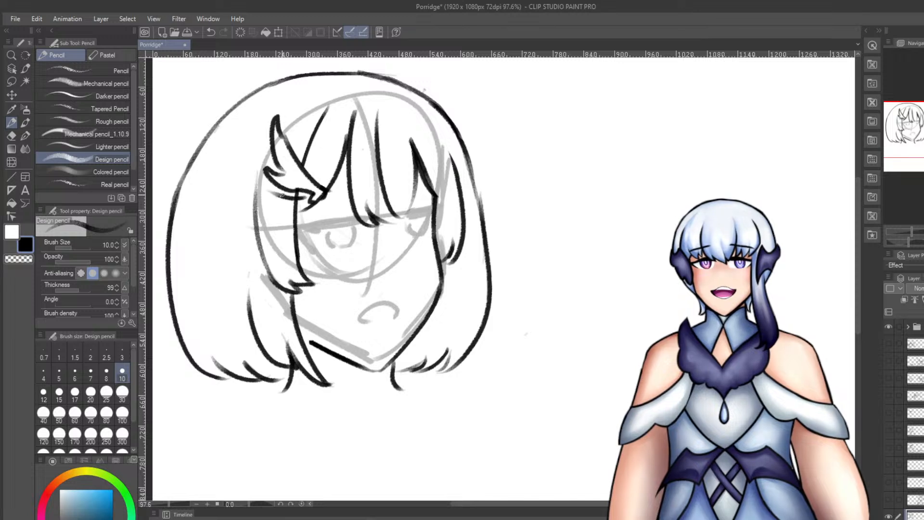
key(ctrl+z)
key(e)
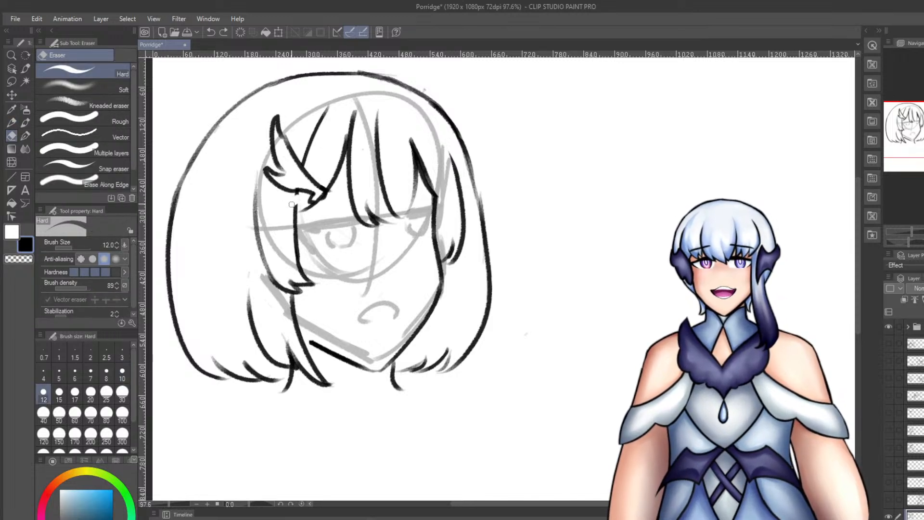
key(p)
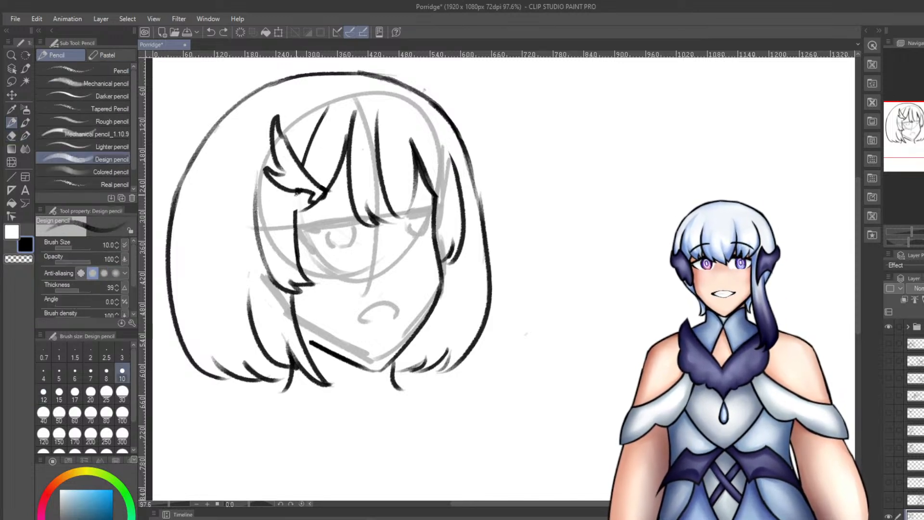
Draw the small lower feathers of the wing clip beneath its main feathers.
mouse_move(299, 193)
mouse_down()
mouse_move(273, 198)
mouse_move(288, 205)
mouse_move(271, 197)
mouse_move(291, 211)
mouse_up()
key(ctrl+z)
mouse_move(282, 211)
mouse_down()
mouse_move(302, 216)
mouse_move(304, 206)
mouse_up()
key(ctrl+z)
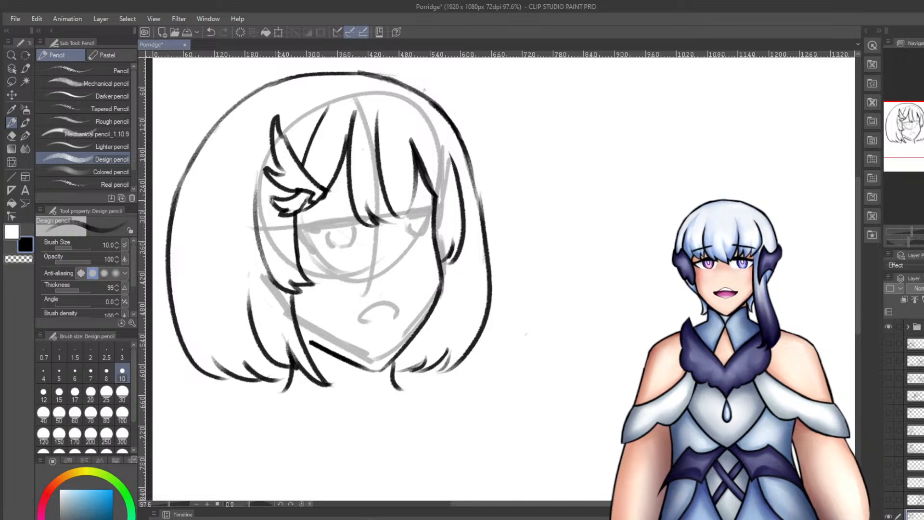
Try extending the right side strand upward in a curve toward the crown.
drag(417, 102, 452, 158)
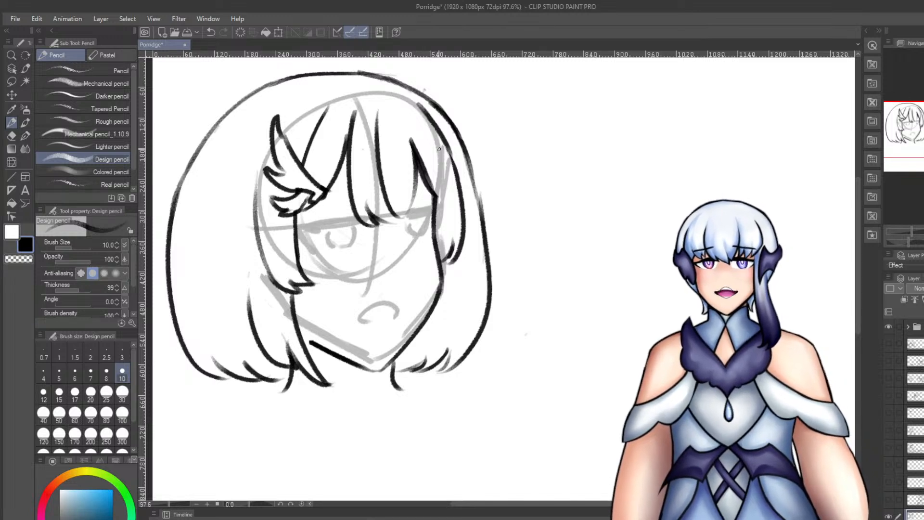
key(ctrl+z)
key(ctrl+z)
mouse_move(362, 99)
mouse_down()
mouse_move(357, 85)
mouse_move(383, 96)
mouse_move(364, 83)
mouse_move(443, 147)
mouse_up()
key(ctrl+z)
key(ctrl+z)
key(ctrl+z)
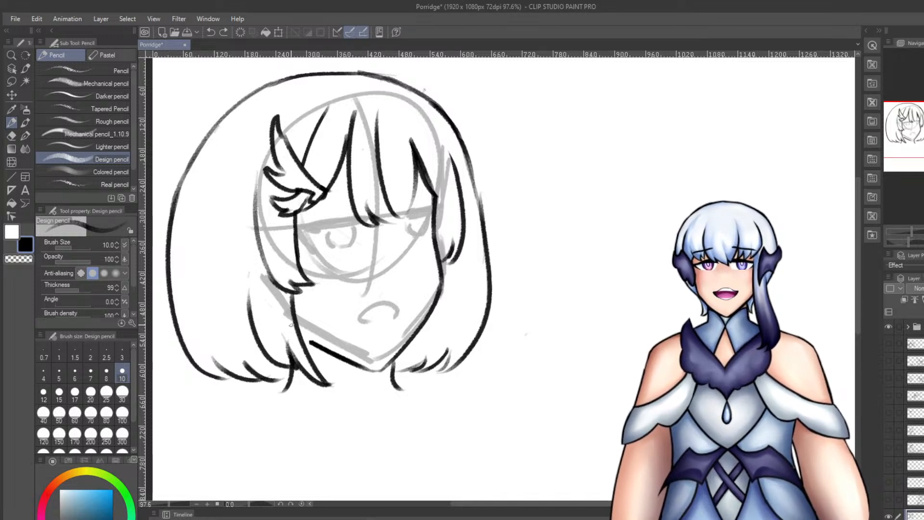
Extend the left end of the jawline up to meet the side lock.
key(ctrl+z)
drag(296, 328, 324, 347)
key(ctrl+z)
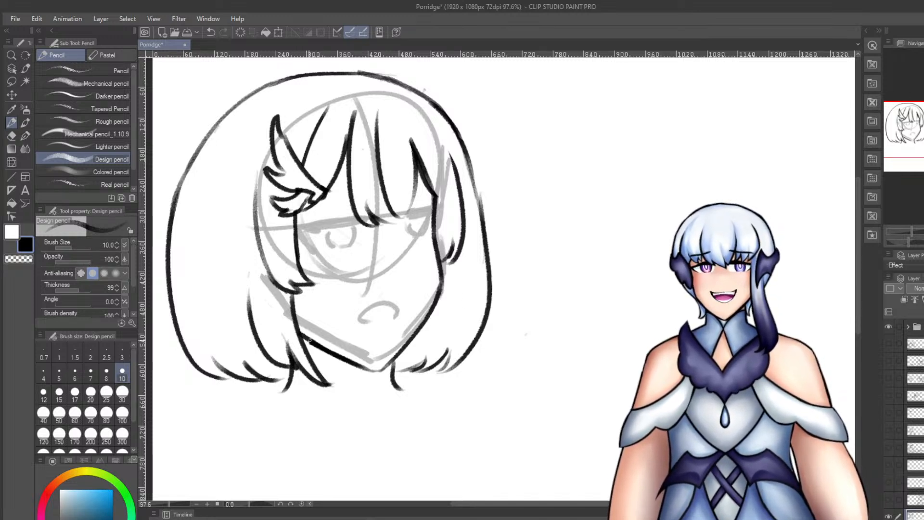
Curve the left neck line outward into a shoulder and draw the right shoulder line from the base of the neck.
drag(288, 389, 238, 403)
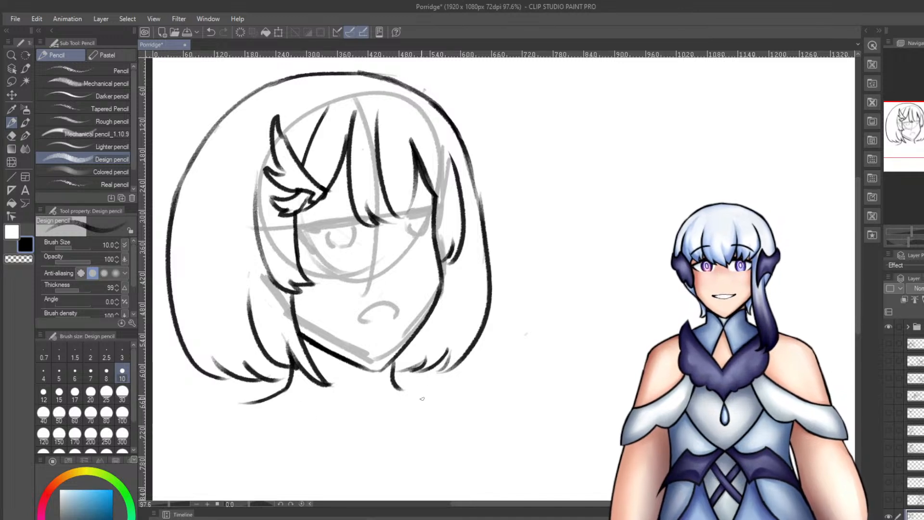
mouse_move(391, 380)
mouse_down()
mouse_move(467, 401)
mouse_move(455, 312)
mouse_move(436, 327)
mouse_up()
key(ctrl+z)
key(ctrl+z)
scroll(325, 159, down, 1)
drag(389, 285, 433, 296)
key(ctrl+z)
key(ctrl+z)
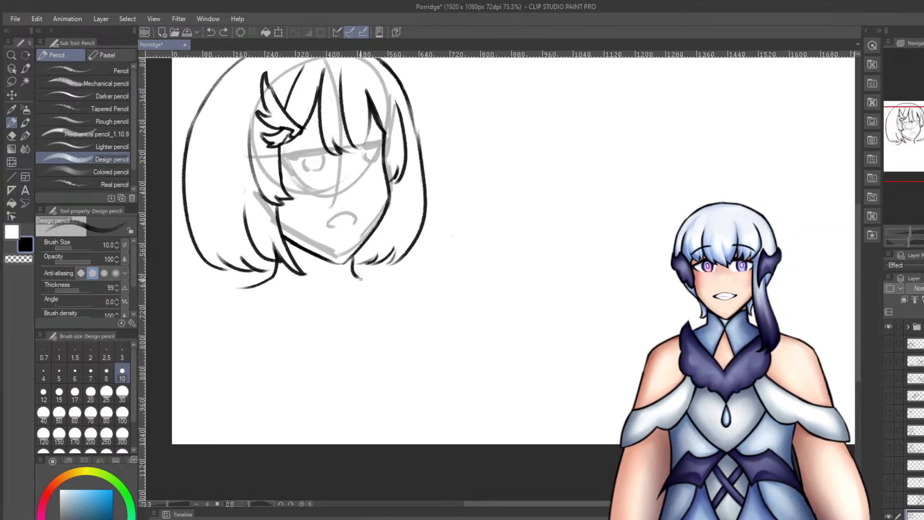
key(ctrl+z)
mouse_move(359, 279)
mouse_down()
mouse_move(405, 293)
mouse_move(390, 284)
mouse_move(411, 289)
mouse_move(388, 282)
mouse_move(445, 278)
mouse_up()
key(ctrl+z)
key(ctrl+z)
key(ctrl+z)
key(ctrl+z)
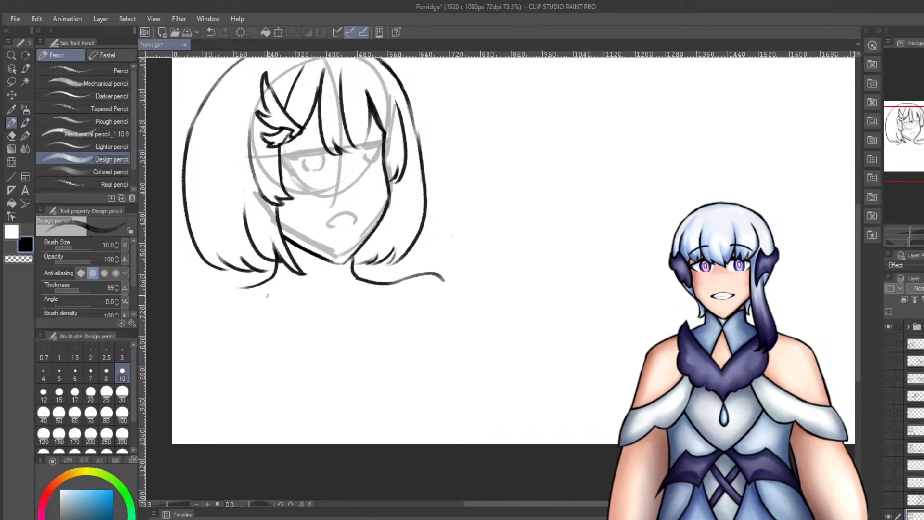
Extend the left shoulder line outward to the edge of the canvas.
mouse_move(265, 283)
mouse_down()
mouse_move(172, 288)
mouse_move(172, 302)
mouse_move(173, 293)
mouse_up()
key(ctrl+z)
key(ctrl+z)
Draw the outer upper-arm line sloping down from the end of the right shoulder.
key(e)
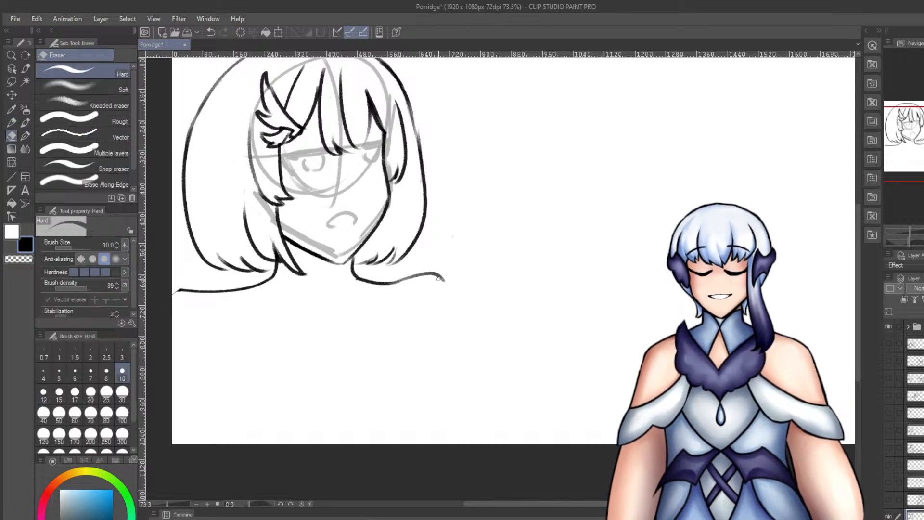
drag(446, 282, 502, 370)
key(p)
key(ctrl+z)
Draw a near-vertical line beside the right upper arm, rounding over at its top into a short hooked stroke.
drag(531, 340, 525, 361)
key(ctrl+z)
mouse_move(497, 403)
mouse_down()
mouse_move(544, 316)
mouse_move(522, 356)
mouse_up()
key(ctrl+z)
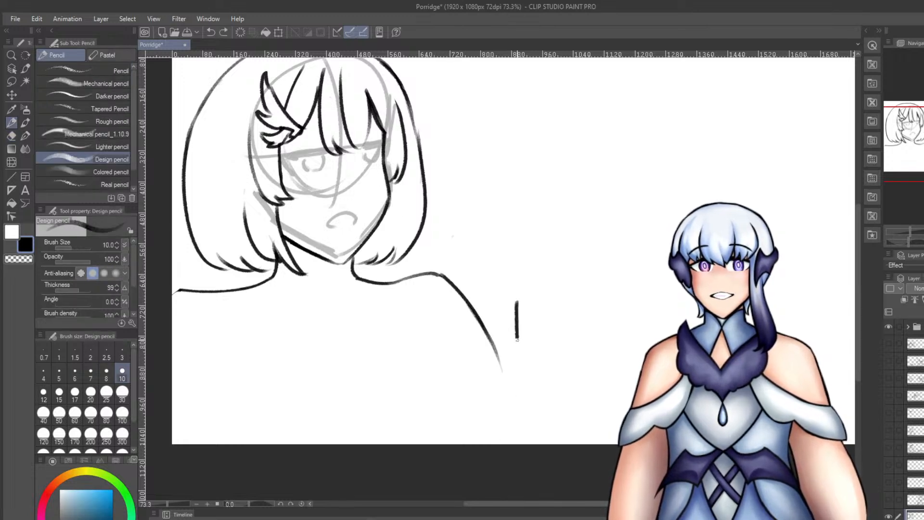
key(ctrl+z)
mouse_move(514, 314)
mouse_down()
mouse_move(523, 357)
mouse_move(514, 338)
mouse_move(537, 301)
mouse_move(541, 322)
mouse_move(513, 285)
mouse_move(536, 318)
mouse_up()
key(ctrl+z)
key(ctrl+z)
key(ctrl+z)
key(ctrl+z)
key(ctrl+z)
Extend the hooked stroke beside the right arm into a long rising line with a rounded, folded-back tip, and save the drawing.
mouse_move(515, 288)
mouse_down()
mouse_move(536, 304)
mouse_move(534, 321)
mouse_move(605, 236)
mouse_up()
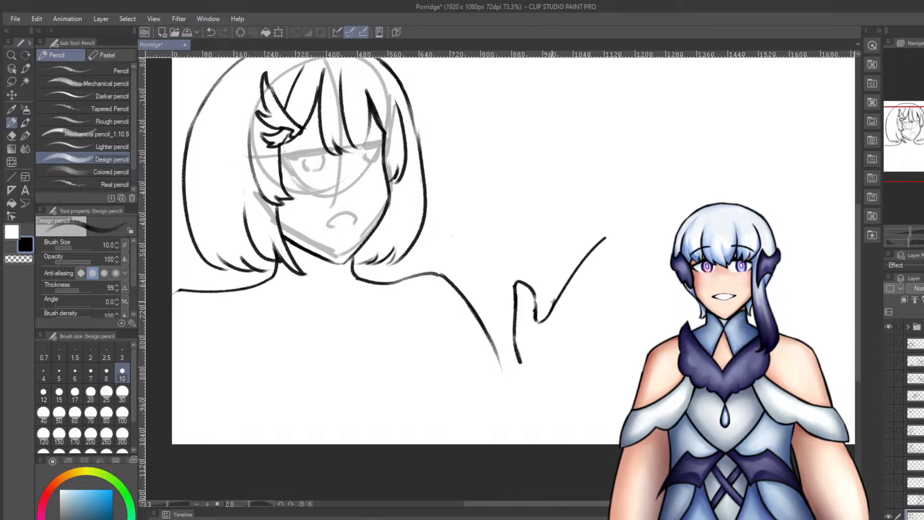
key(ctrl+z)
key(ctrl+z)
mouse_move(536, 319)
mouse_down()
mouse_move(611, 237)
mouse_move(626, 236)
mouse_move(620, 259)
mouse_up()
key(ctrl+z)
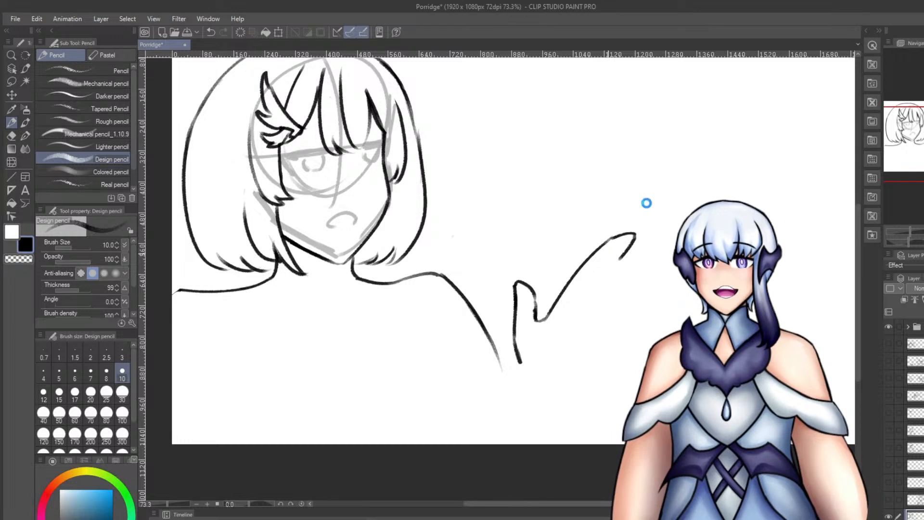
key(ctrl+s)
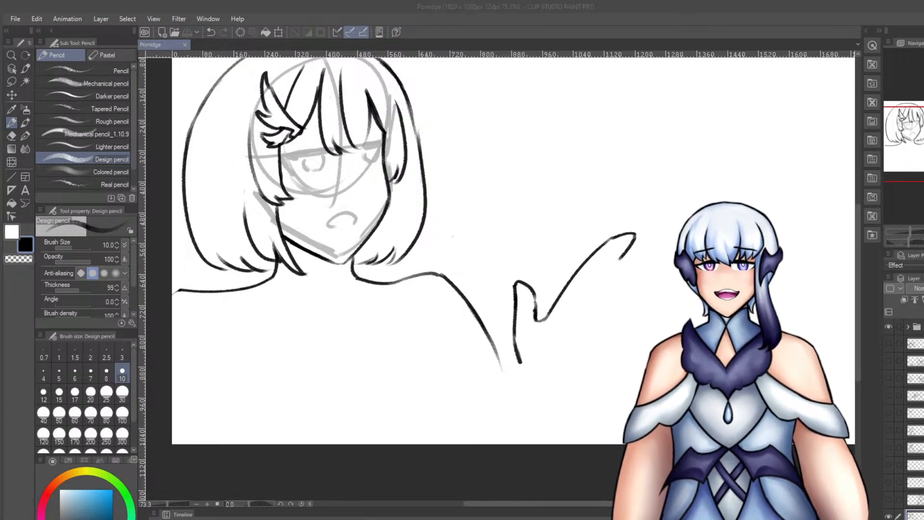
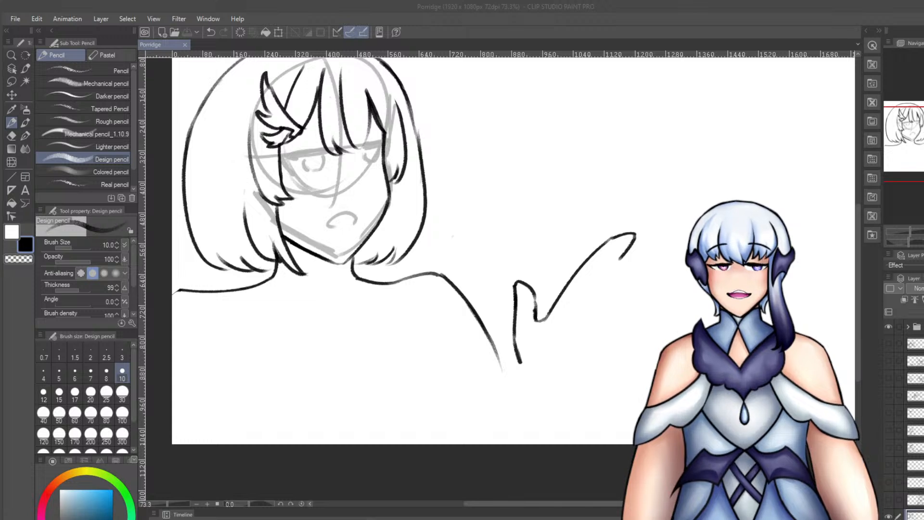
Draw the short inner-arm line sloping down from the armpit of the right arm.
click(421, 331)
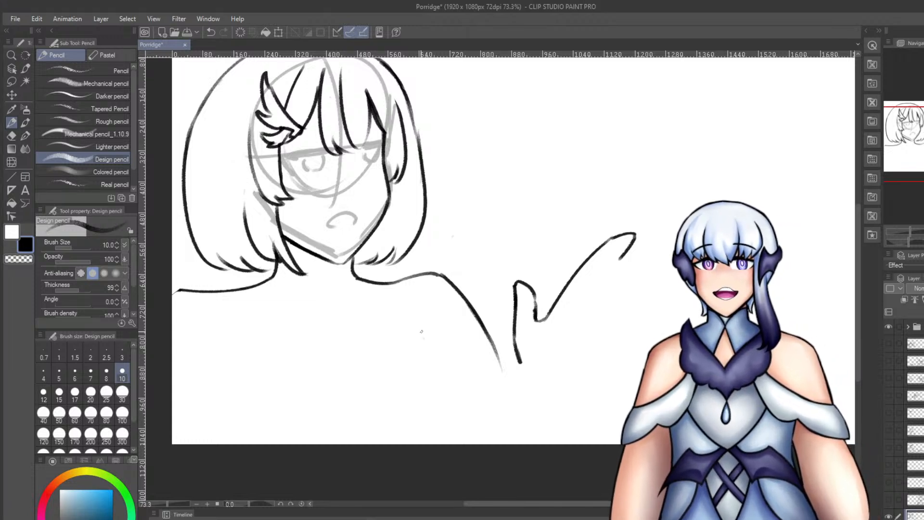
key(ctrl+z)
drag(418, 322, 501, 425)
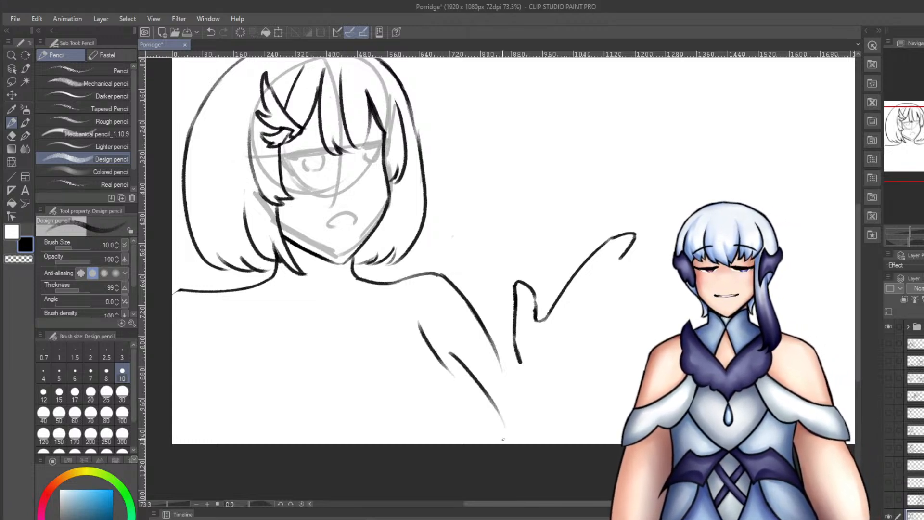
Try to continue the inner-arm line of the right arm down to the lower edge of the canvas.
key(ctrl+z)
drag(436, 367, 477, 433)
key(ctrl+z)
drag(444, 363, 487, 441)
key(ctrl+z)
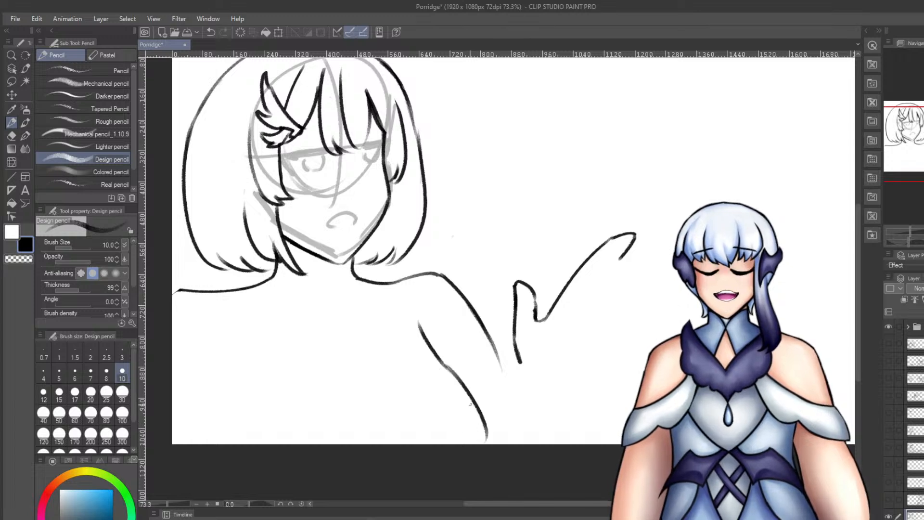
key(ctrl+z)
mouse_move(444, 374)
mouse_down()
mouse_move(483, 443)
mouse_move(455, 377)
mouse_move(481, 427)
mouse_up()
key(ctrl+z)
key(ctrl+z)
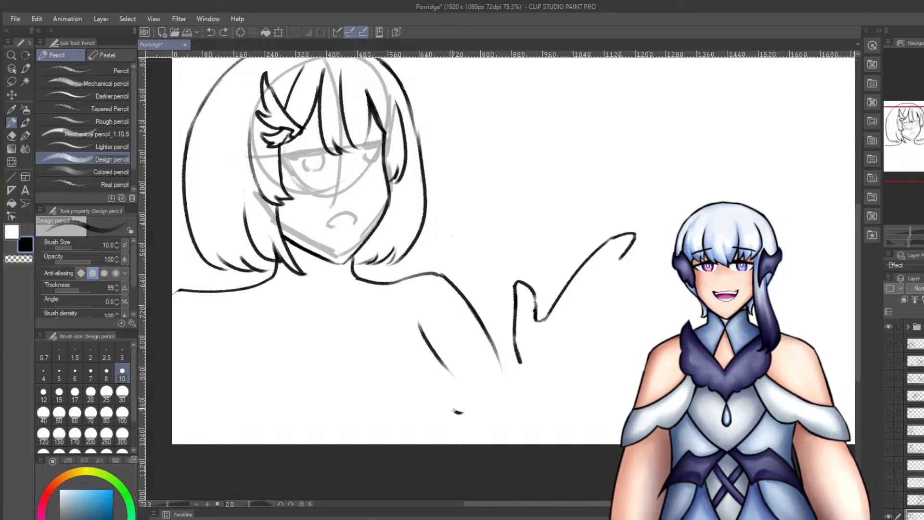
mouse_move(445, 326)
mouse_down()
mouse_move(462, 413)
mouse_move(404, 331)
mouse_up()
key(ctrl+z)
key(ctrl+z)
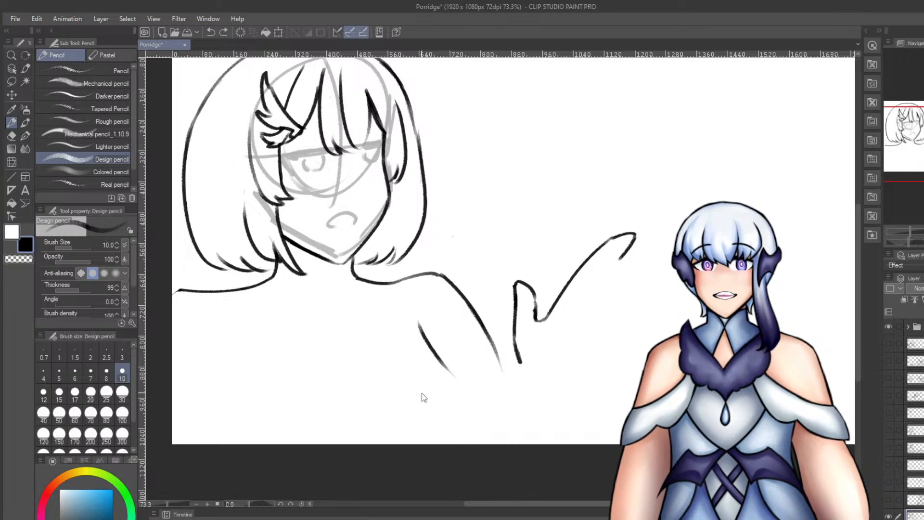
Draw a pointed off-shoulder sleeve beneath the inner-arm line, with both of its edges running down to the lower canvas edge.
drag(418, 403, 401, 342)
drag(402, 342, 452, 393)
key(ctrl+z)
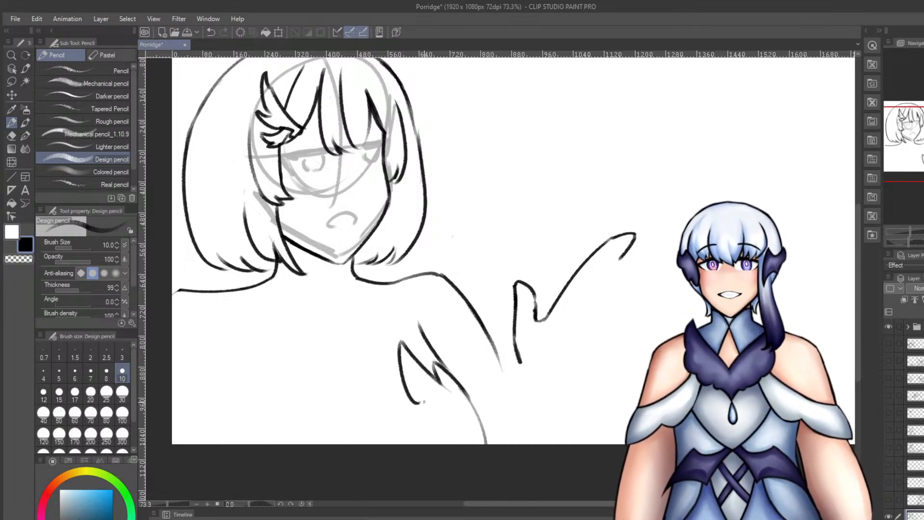
drag(424, 402, 474, 443)
drag(470, 401, 488, 457)
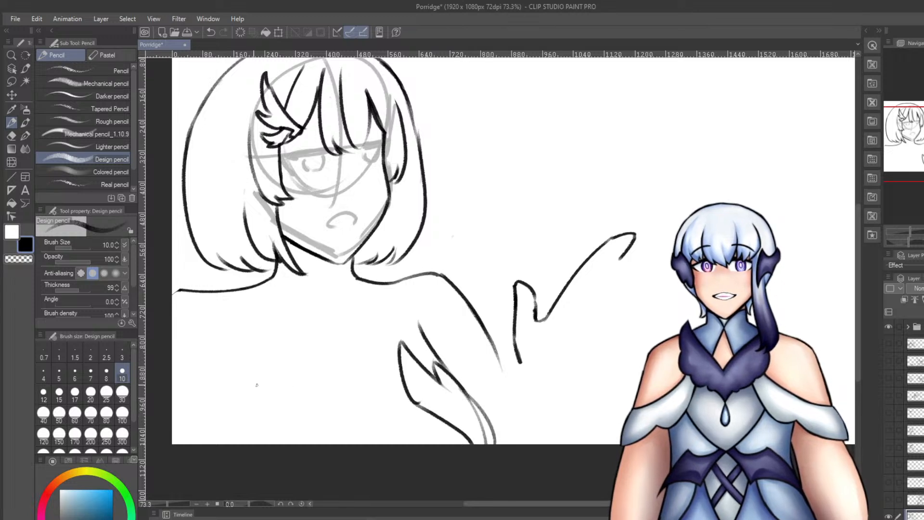
key(ctrl+z)
Draw the outer edge of a sweetheart neckline across the chest, with both sides running down to the lower canvas edge.
drag(245, 354, 270, 416)
key(ctrl+z)
mouse_move(325, 367)
mouse_down()
mouse_move(391, 426)
mouse_move(397, 443)
mouse_up()
key(ctrl+z)
key(ctrl+z)
mouse_move(245, 361)
mouse_down()
mouse_move(293, 404)
mouse_move(207, 443)
mouse_move(259, 378)
mouse_move(290, 401)
mouse_move(211, 443)
mouse_up()
key(ctrl+z)
key(ctrl+z)
key(ctrl+z)
drag(229, 367, 210, 443)
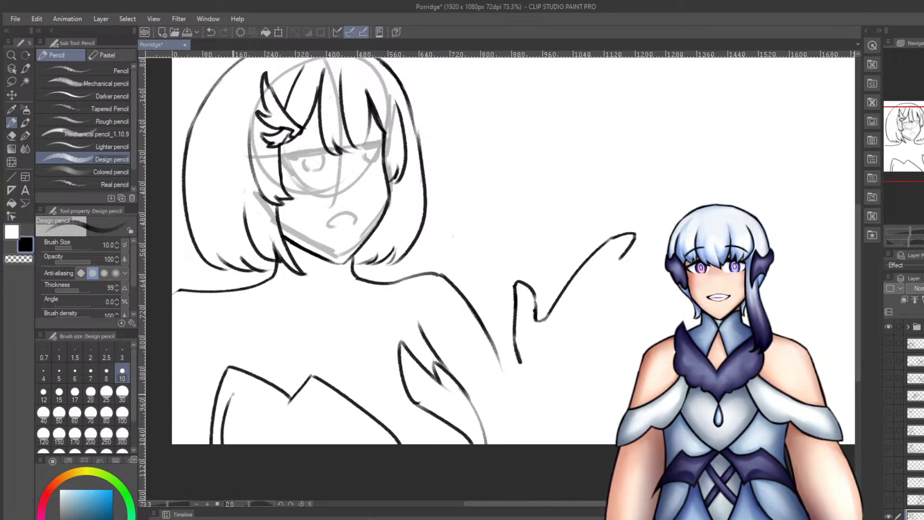
Draw a parallel inner edge inside the sweetheart neckline and add short collarbone lines below the neck.
drag(233, 394, 298, 425)
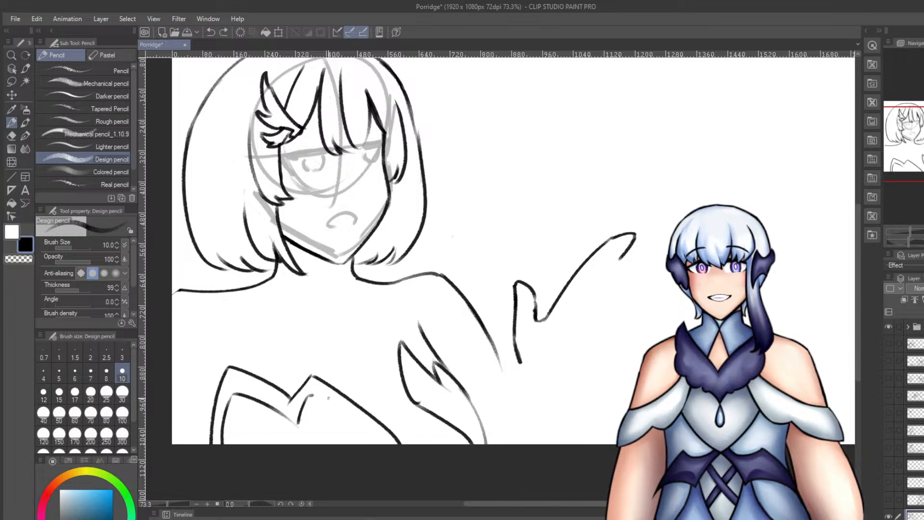
drag(313, 394, 380, 443)
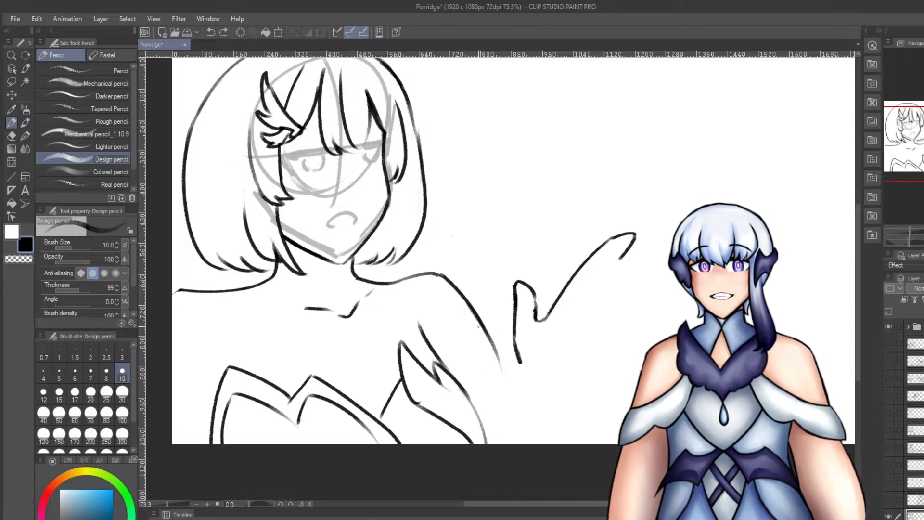
key(ctrl+z)
Draw a curved, pointed sleeve flap wrapping around the outer side of the right upper arm.
mouse_move(482, 326)
mouse_down()
mouse_move(503, 367)
mouse_move(474, 414)
mouse_up()
key(ctrl+z)
key(ctrl+z)
mouse_move(503, 370)
mouse_down()
mouse_move(493, 388)
mouse_move(478, 399)
mouse_up()
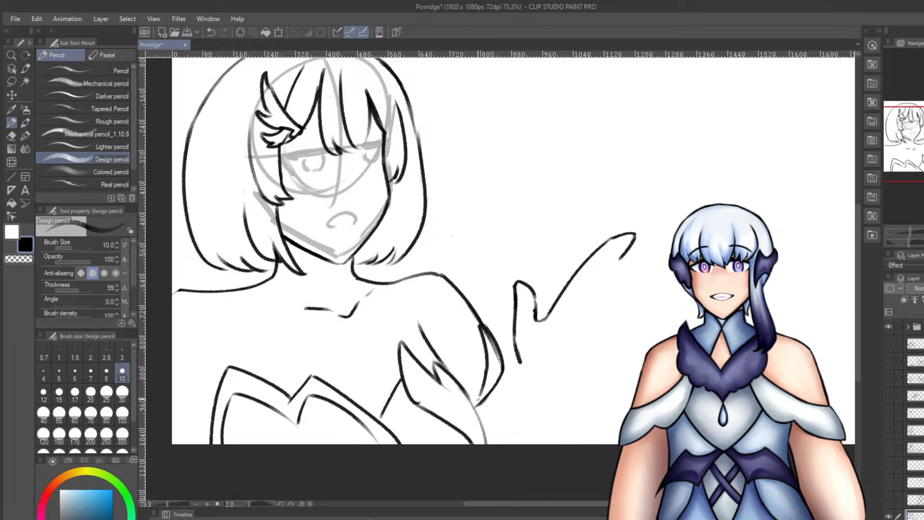
key(ctrl+z)
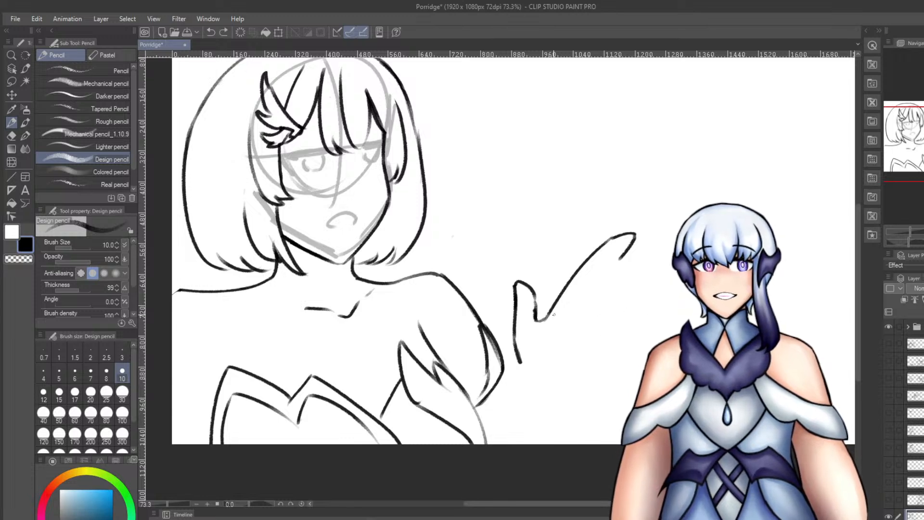
Erase the loose hooked and rising lines beside the right upper arm with an enlarged hard eraser.
key(e)
mouse_move(514, 319)
mouse_down()
mouse_move(520, 362)
mouse_move(514, 306)
mouse_up()
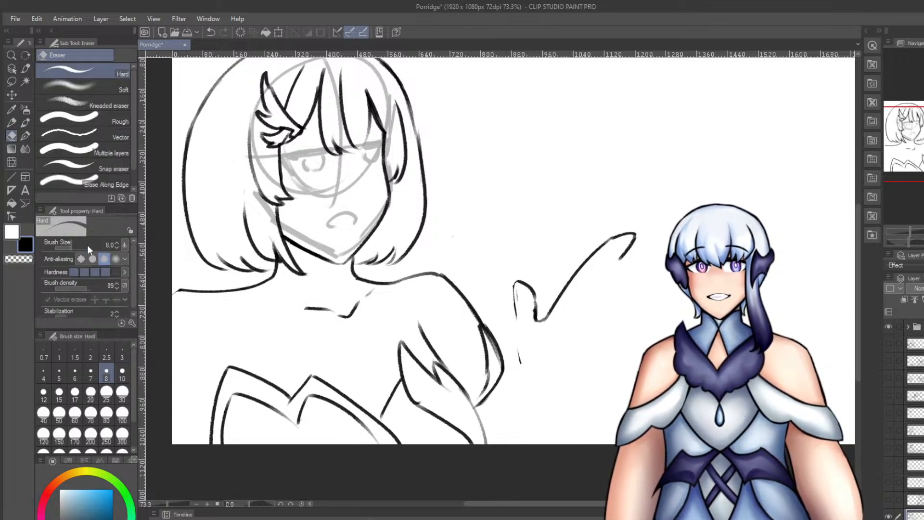
click(87, 246)
drag(570, 268, 553, 335)
Draw the outer arm line with the Design pencil from the tip of the sleeve flap down to the lower canvas edge.
key(p)
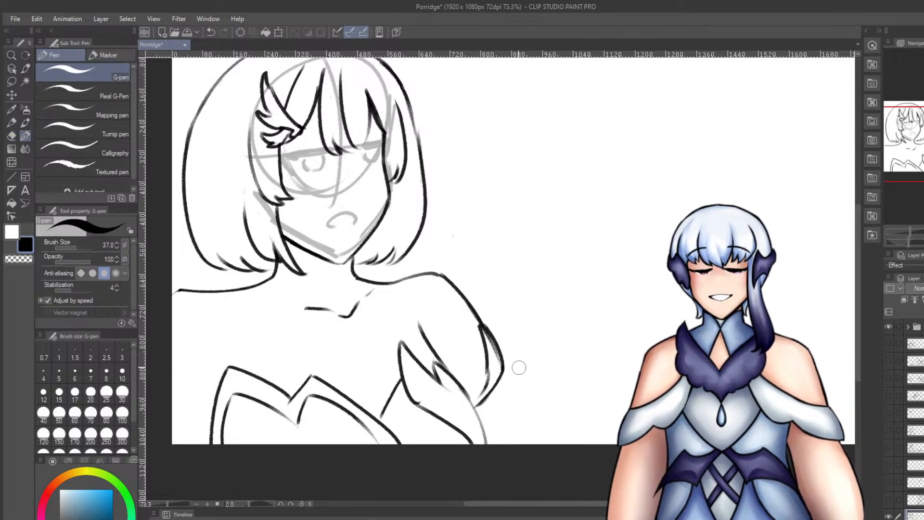
key(p)
drag(502, 370, 529, 427)
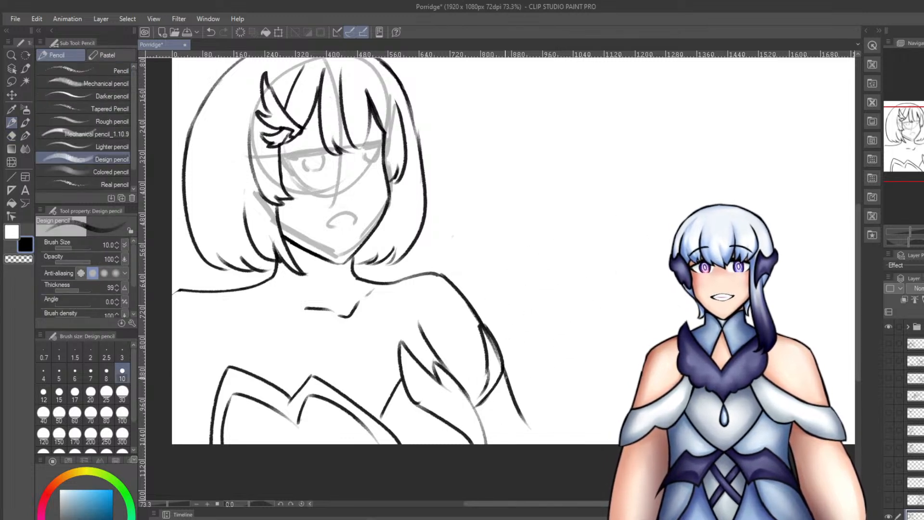
drag(570, 355, 542, 426)
key(ctrl+z)
key(ctrl+z)
drag(504, 373, 539, 445)
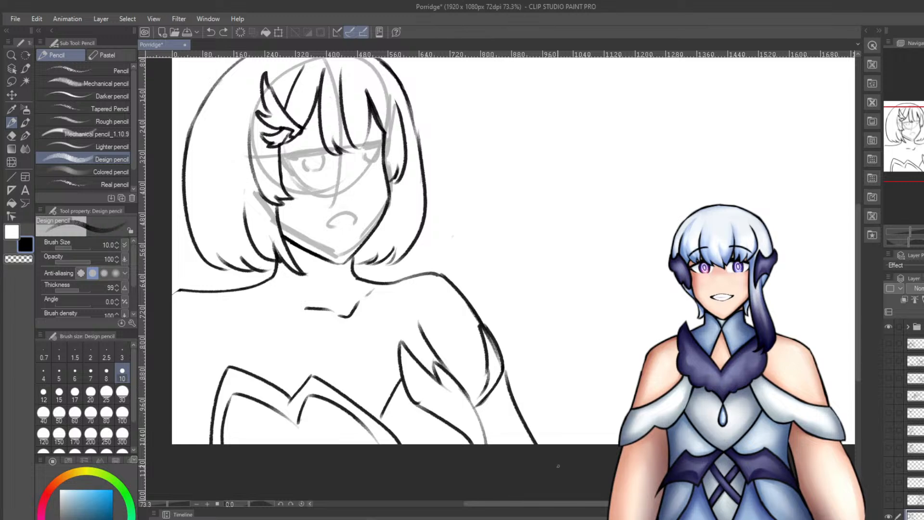
key(ctrl+z)
drag(503, 376, 538, 444)
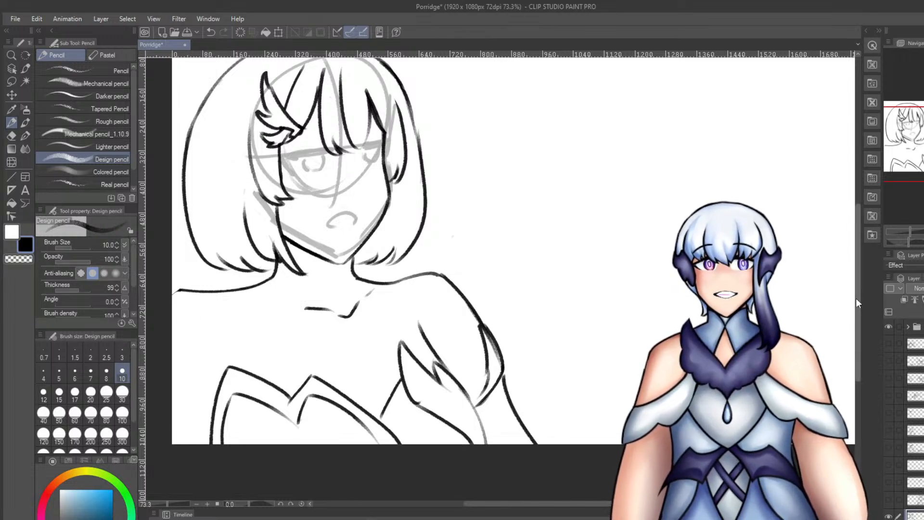
Draw a thick, tapered upper lash line with a small outer wing over the left eye of the sketch.
scroll(856, 298, up, 3)
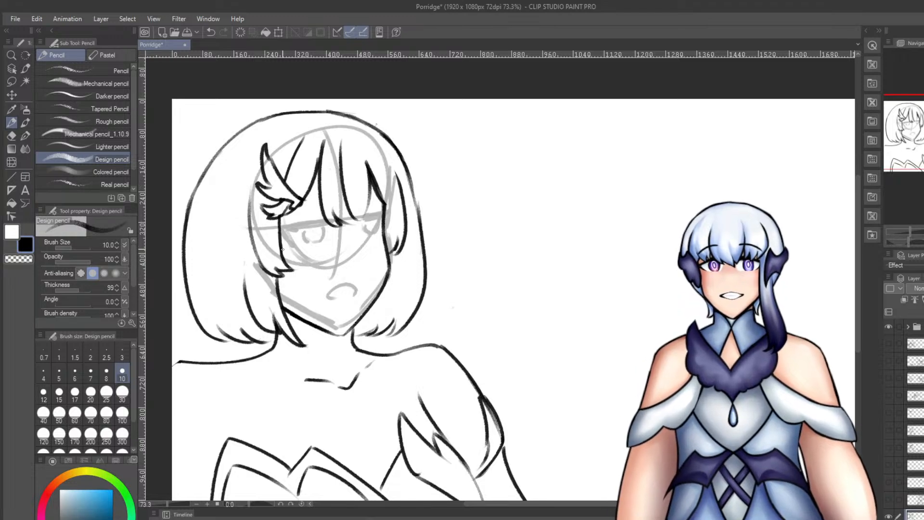
scroll(283, 250, up, 1)
scroll(300, 225, up, 3)
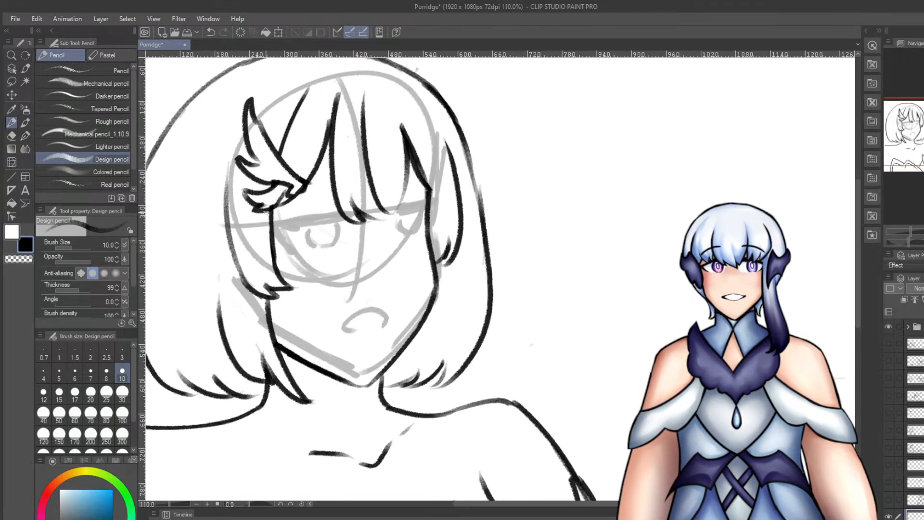
scroll(265, 212, up, 3)
mouse_move(262, 238)
mouse_down()
mouse_move(279, 277)
mouse_move(256, 281)
mouse_move(276, 276)
mouse_move(241, 255)
mouse_move(276, 270)
mouse_move(318, 235)
mouse_up()
key(ctrl+z)
key(ctrl+z)
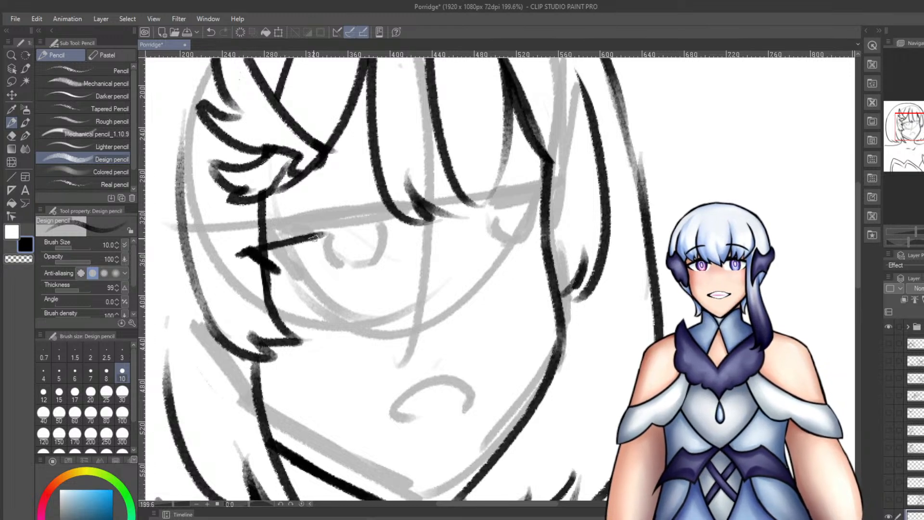
drag(236, 257, 345, 227)
mouse_move(267, 247)
mouse_down()
mouse_move(349, 225)
mouse_move(398, 230)
mouse_up()
key(ctrl+z)
key(ctrl+z)
key(ctrl+z)
key(ctrl+z)
mouse_move(318, 231)
mouse_down()
mouse_move(383, 227)
mouse_move(280, 240)
mouse_move(326, 231)
mouse_up()
mouse_move(270, 241)
mouse_down()
mouse_move(369, 223)
mouse_move(396, 227)
mouse_up()
drag(327, 225, 389, 221)
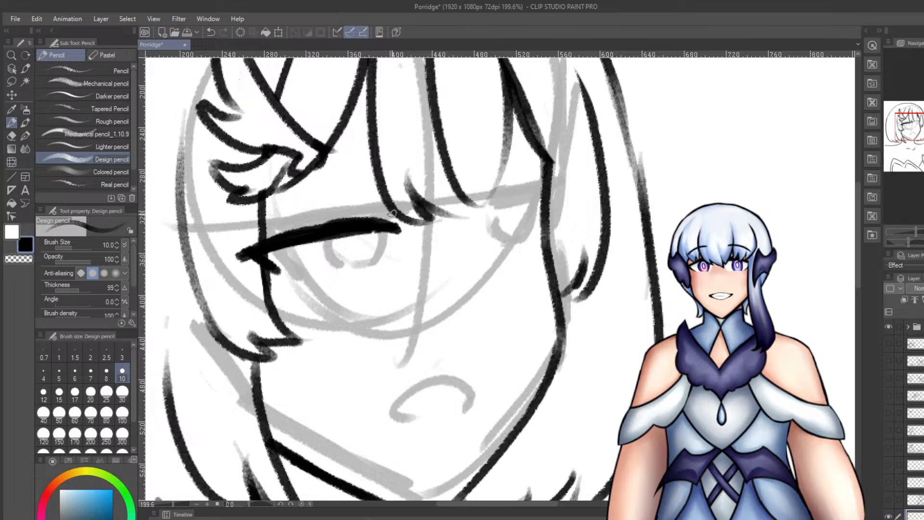
Draw the thick upper lash line of the right eye and a small downturned mouth below the sketched one.
drag(474, 221, 531, 201)
drag(481, 212, 542, 205)
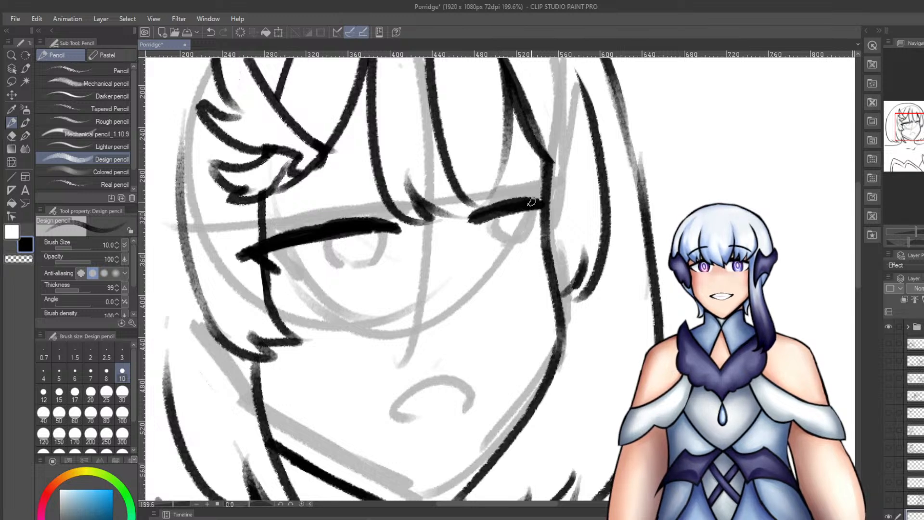
drag(405, 442, 452, 410)
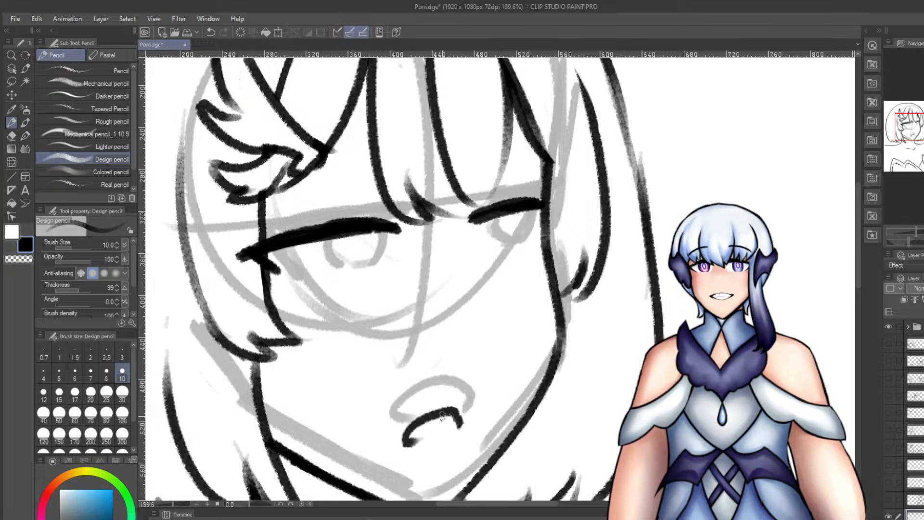
key(ctrl+z)
Draw curved iris outlines hanging from the upper lash lines of both eyes.
drag(314, 240, 325, 265)
drag(378, 230, 371, 262)
drag(499, 222, 507, 249)
key(ctrl+z)
key(ctrl+z)
drag(531, 215, 522, 244)
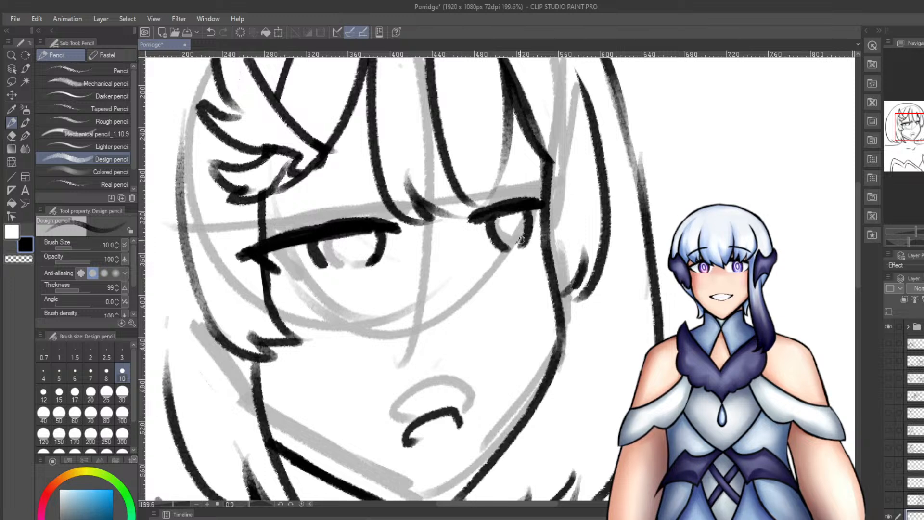
key(ctrl+z)
drag(534, 210, 521, 241)
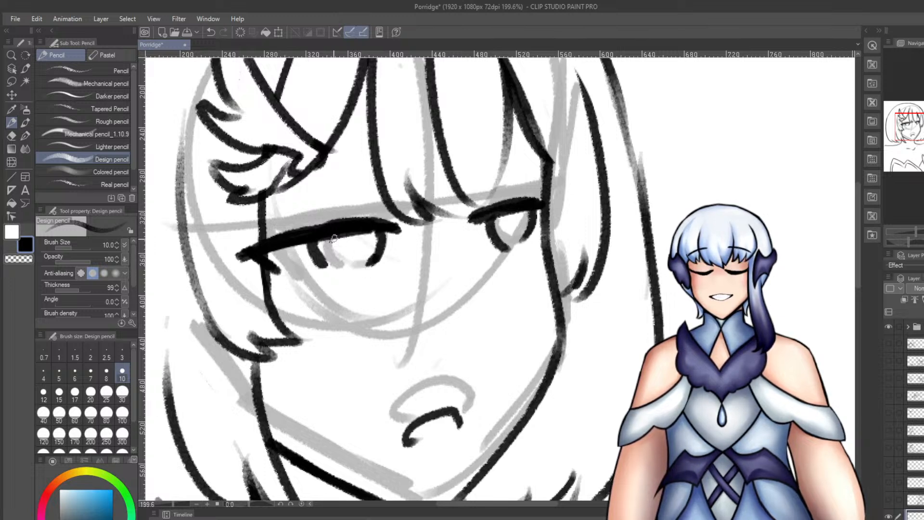
Shade the upper part of both irises and add dark pupils beneath the lash lines.
mouse_move(320, 252)
mouse_down()
mouse_move(368, 238)
mouse_move(329, 246)
mouse_up()
key(ctrl+z)
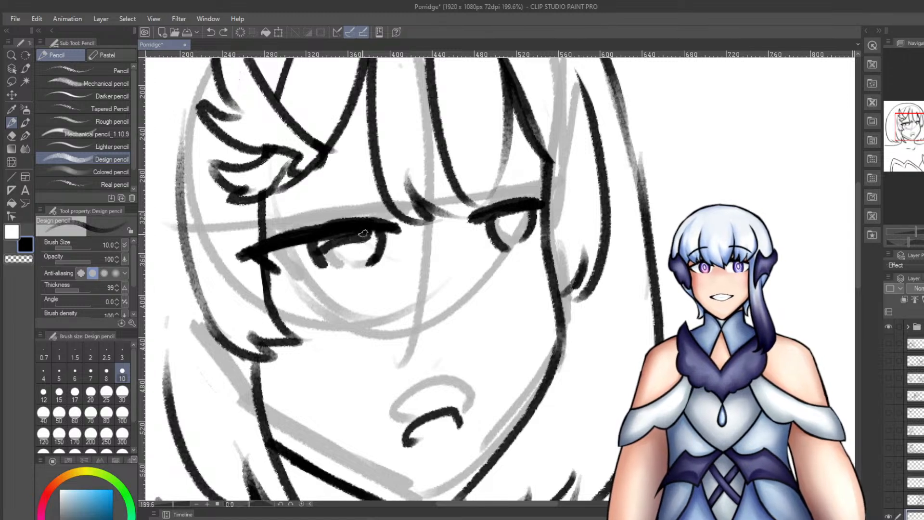
mouse_move(498, 231)
mouse_down()
mouse_move(533, 214)
mouse_move(511, 215)
mouse_up()
key(ctrl+z)
key(ctrl+z)
key(ctrl+z)
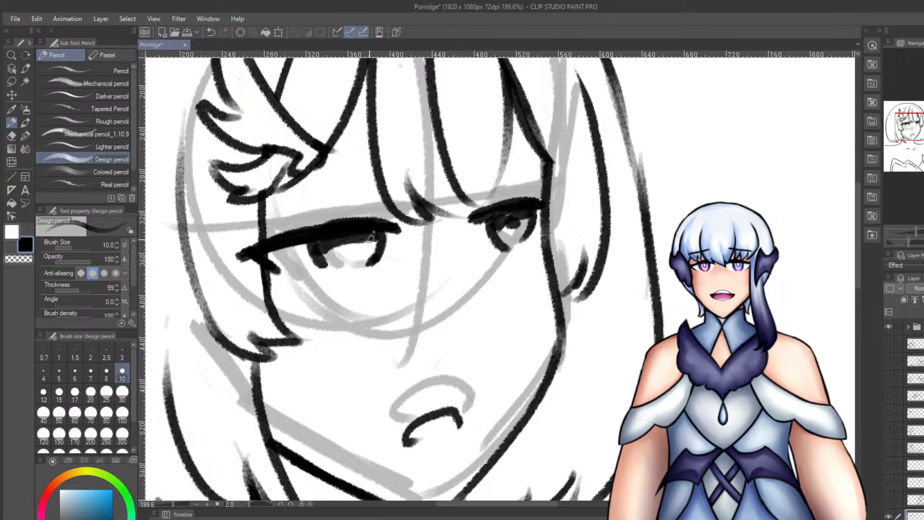
key(ctrl+z)
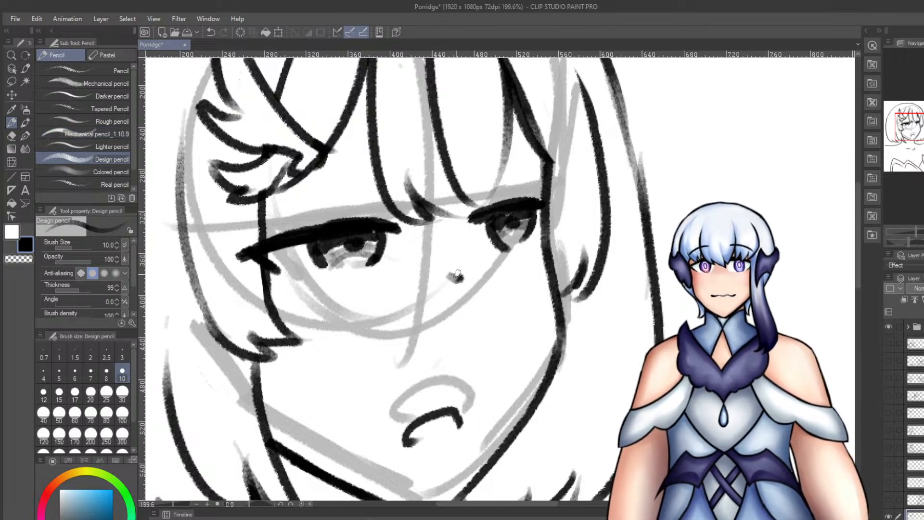
Mark the nose with a short slanted dab between the eyes and the mouth.
key(ctrl+z)
drag(448, 259, 465, 276)
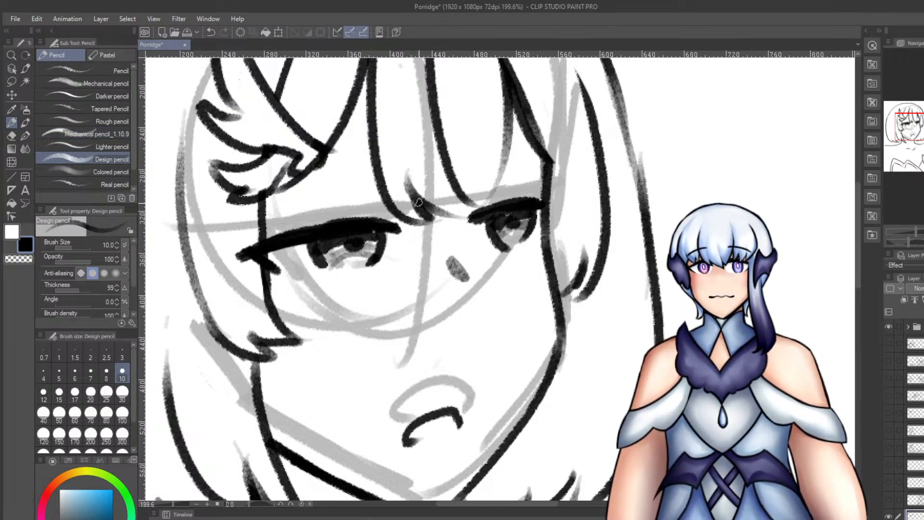
key(ctrl+z)
Draw thin eyebrows over both eyes, one from the wing clip to the bangs and one meeting the right edge of the face.
mouse_move(251, 187)
mouse_down()
mouse_move(315, 159)
mouse_move(381, 166)
mouse_move(371, 175)
mouse_up()
key(ctrl+z)
key(ctrl+z)
key(ctrl+z)
mouse_move(275, 184)
mouse_down()
mouse_move(389, 182)
mouse_move(344, 160)
mouse_move(379, 139)
mouse_up()
key(ctrl+z)
key(ctrl+z)
drag(470, 145, 549, 162)
key(ctrl+z)
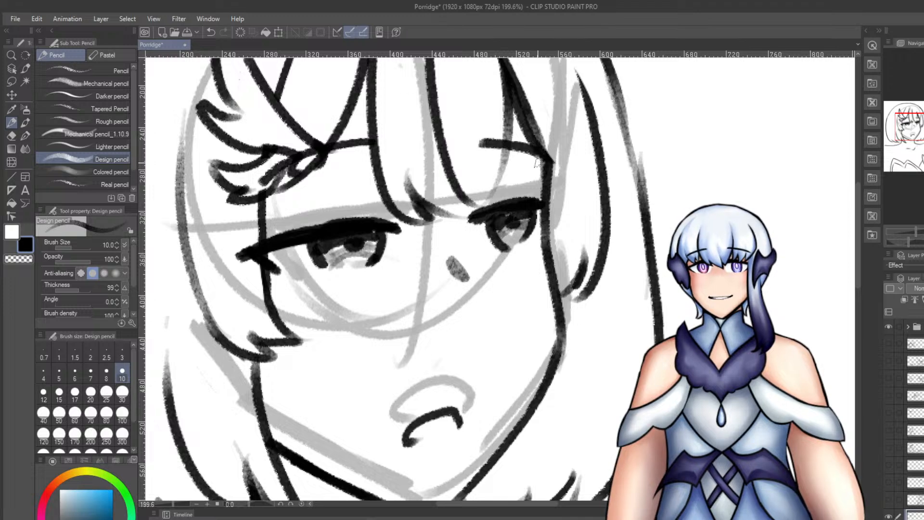
scroll(209, 209, down, 5)
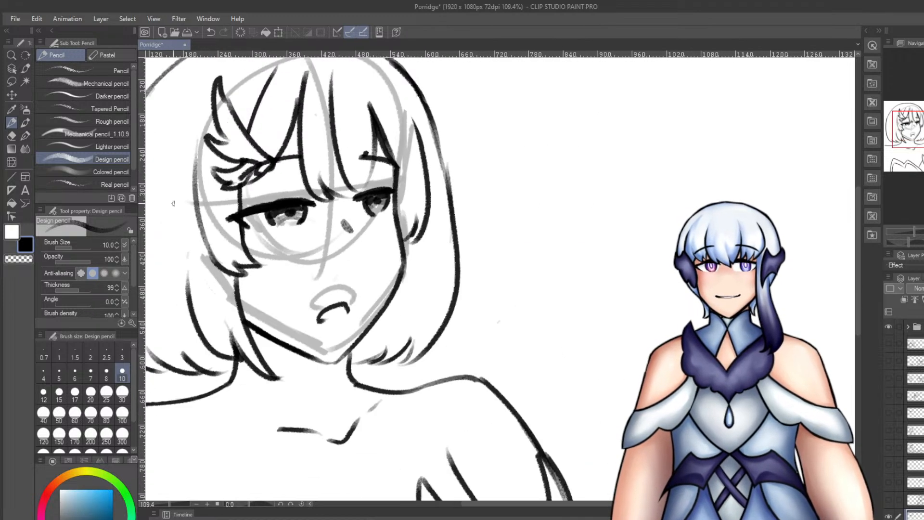
Erase the left half of the dress neckline on the chest.
scroll(422, 297, down, 2)
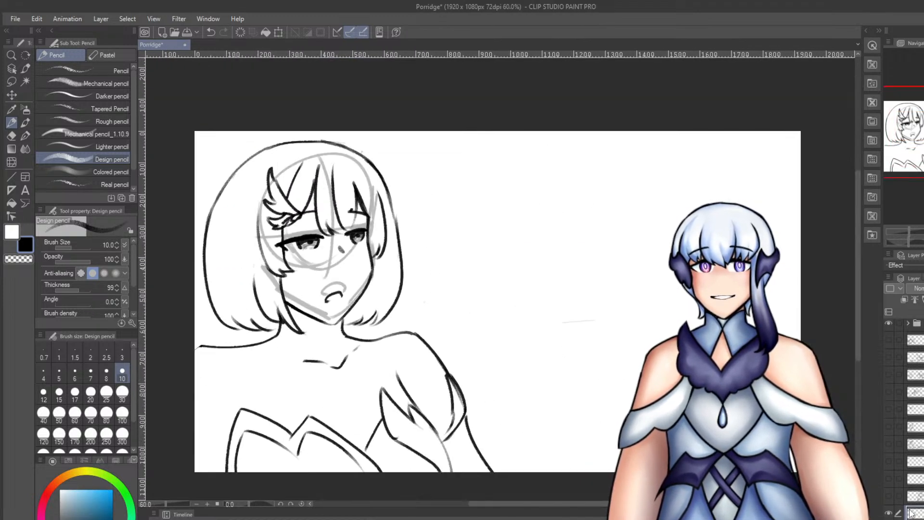
scroll(350, 431, up, 1)
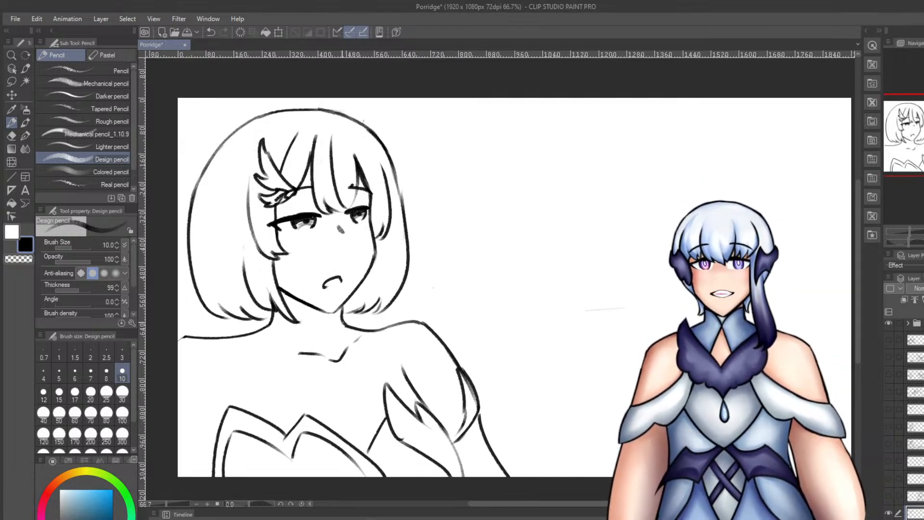
scroll(269, 374, up, 2)
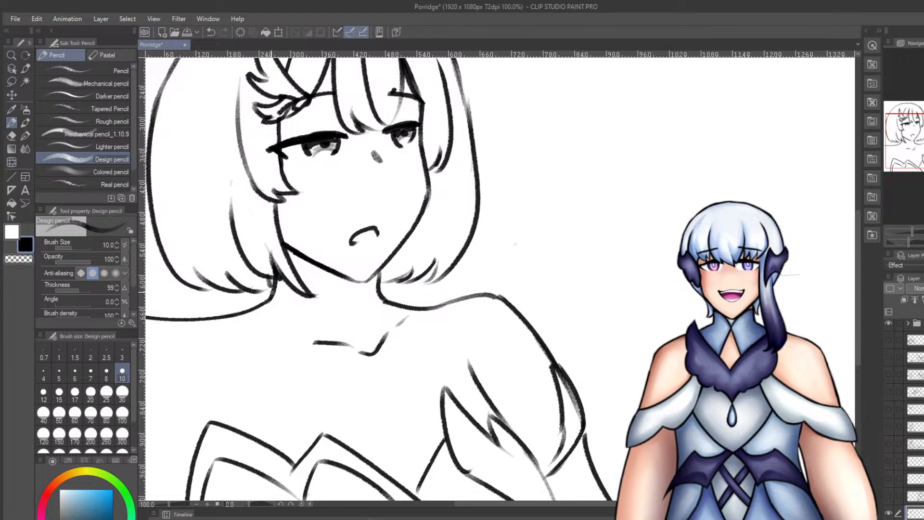
scroll(277, 344, down, 2)
scroll(338, 410, up, 1)
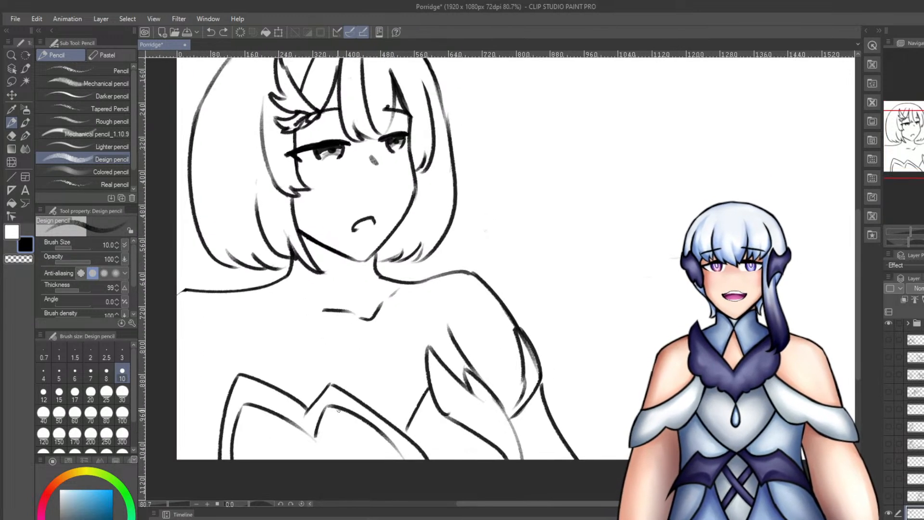
key(e)
mouse_move(320, 382)
mouse_down()
mouse_move(271, 433)
mouse_move(247, 371)
mouse_move(319, 396)
mouse_up()
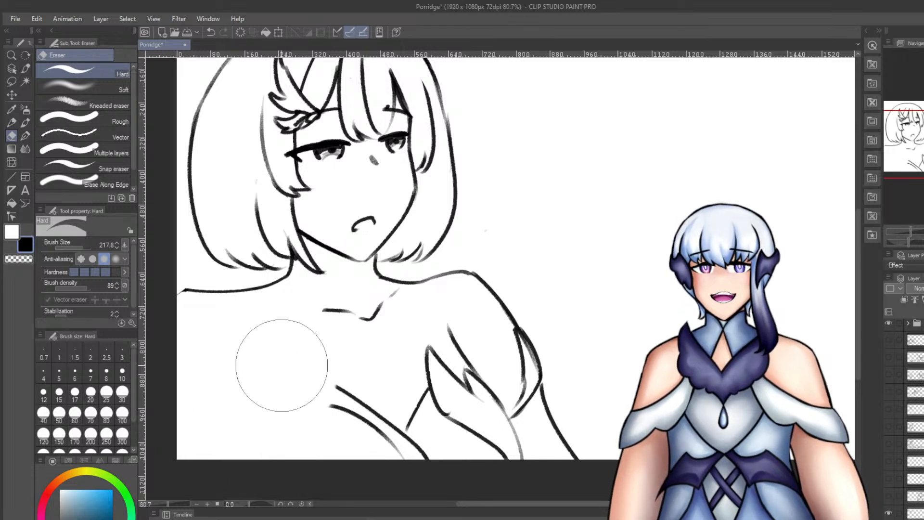
Redraw the left half of the dress neckline lower as two parallel peaked lines with vertical side edges.
key(p)
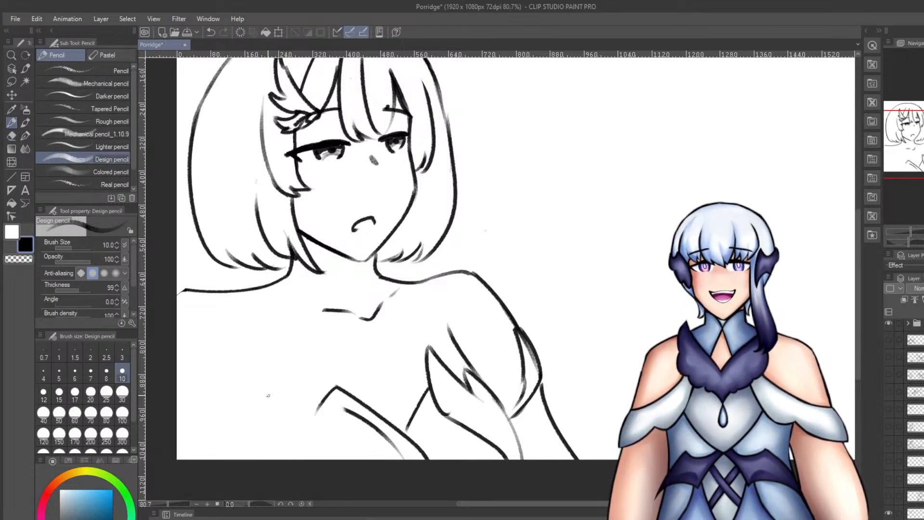
drag(244, 380, 312, 413)
key(ctrl+z)
drag(256, 397, 319, 413)
key(ctrl+z)
mouse_move(244, 395)
mouse_down()
mouse_move(312, 416)
mouse_move(251, 499)
mouse_up()
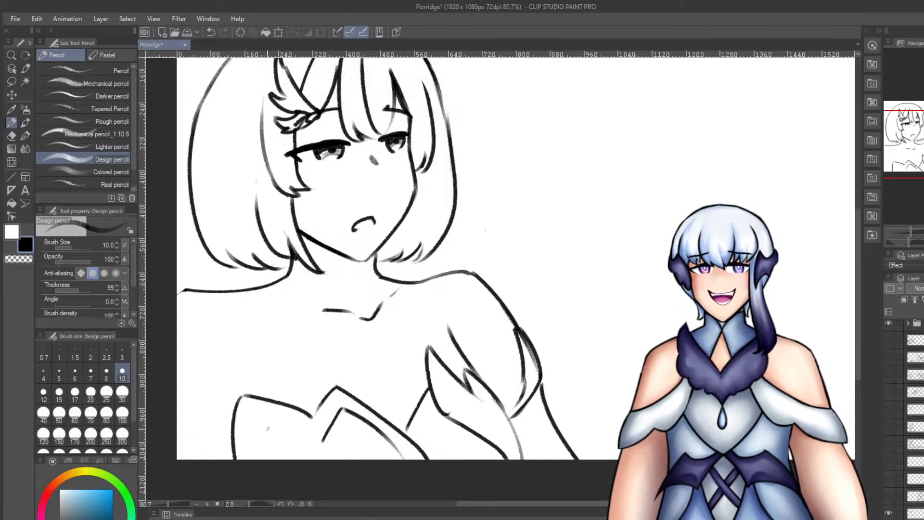
drag(253, 427, 317, 440)
key(ctrl+z)
key(ctrl+z)
key(ctrl+z)
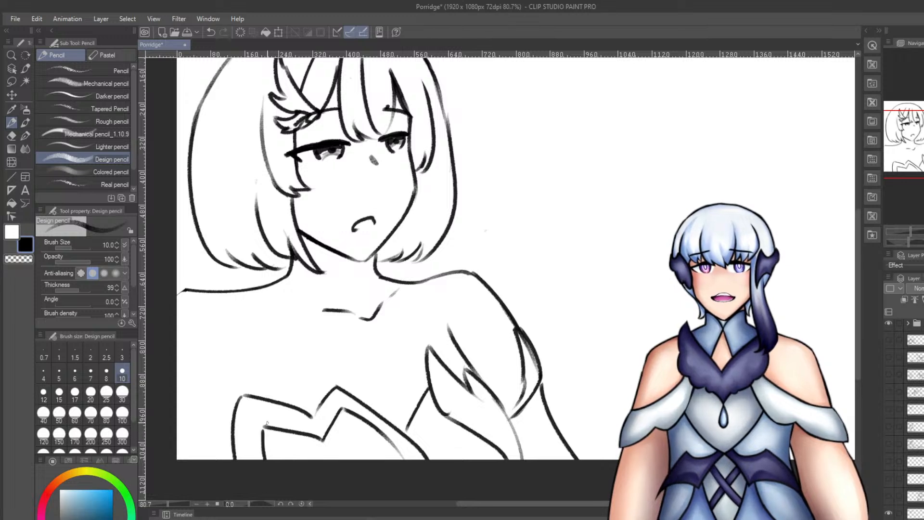
key(ctrl+z)
Replace the side edges of the bodice with one long vertical line joining both neckline bands and running off the canvas.
drag(256, 369, 258, 395)
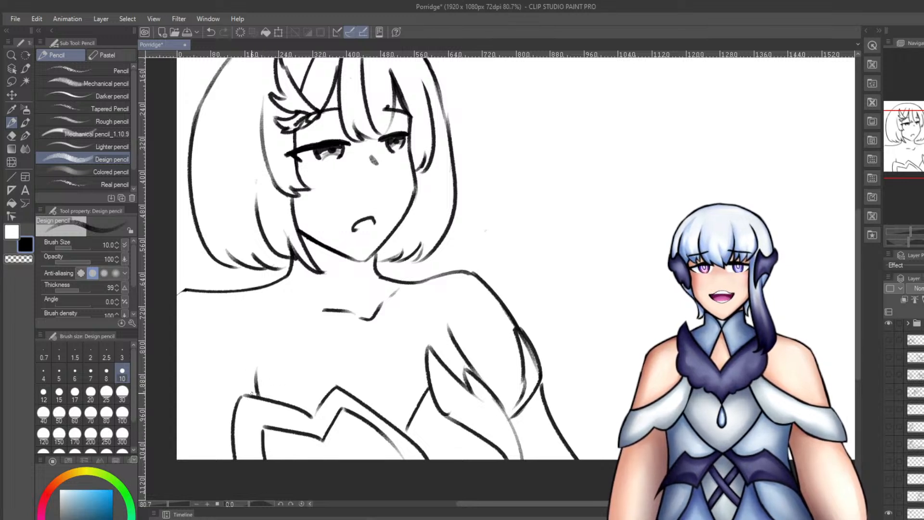
drag(255, 361, 264, 462)
key(ctrl+z)
key(e)
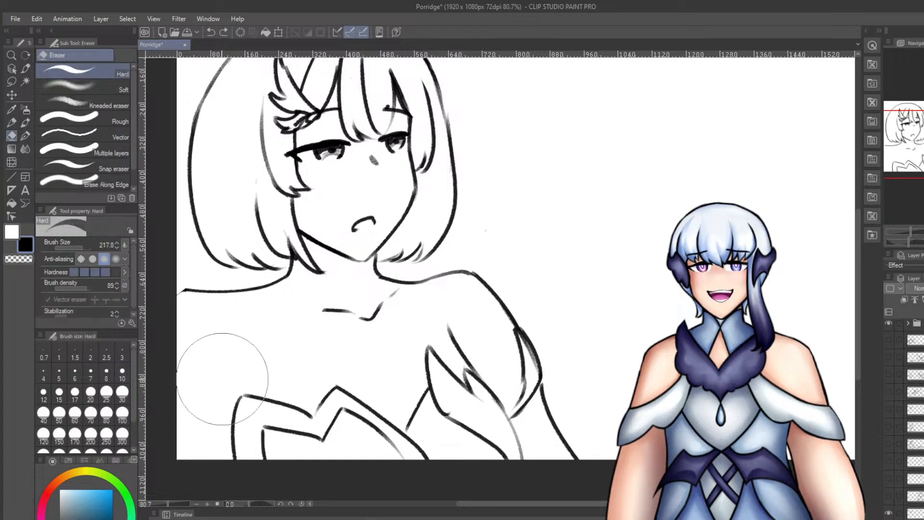
mouse_move(223, 377)
mouse_down()
mouse_move(221, 441)
mouse_move(221, 415)
mouse_move(211, 412)
mouse_move(223, 406)
mouse_up()
key(ctrl+z)
key(ctrl+z)
key(p)
drag(262, 374, 265, 458)
key(ctrl+z)
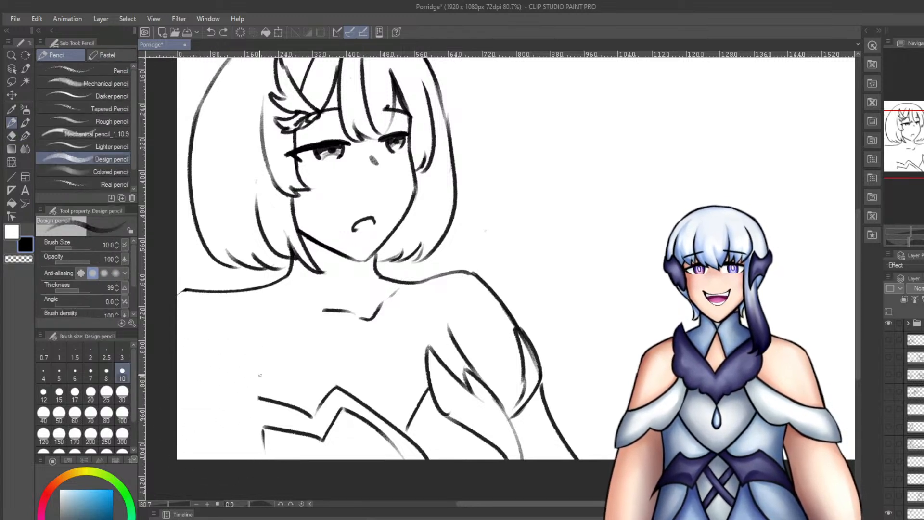
drag(260, 372, 271, 469)
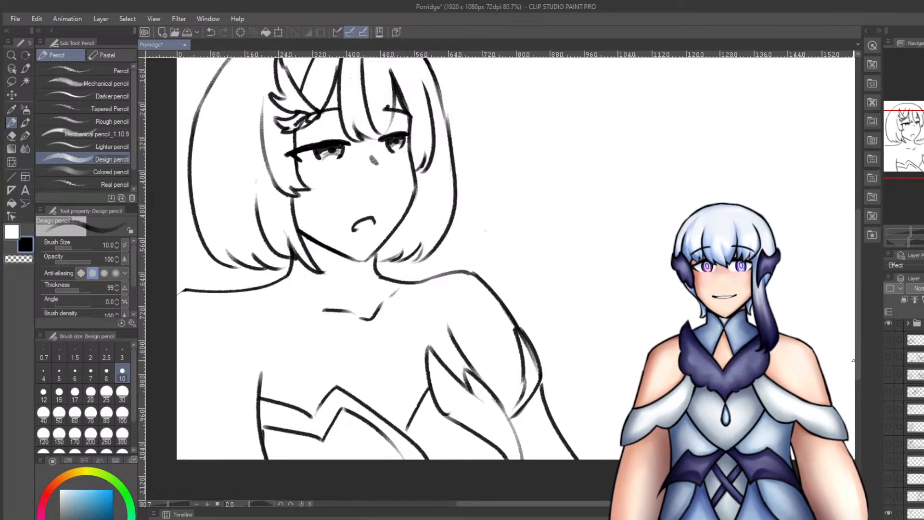
Draw the inner edge of a long hair lock from the neck down the chest and erase the shoulder line behind it.
drag(291, 262, 346, 361)
key(ctrl+z)
drag(292, 262, 356, 360)
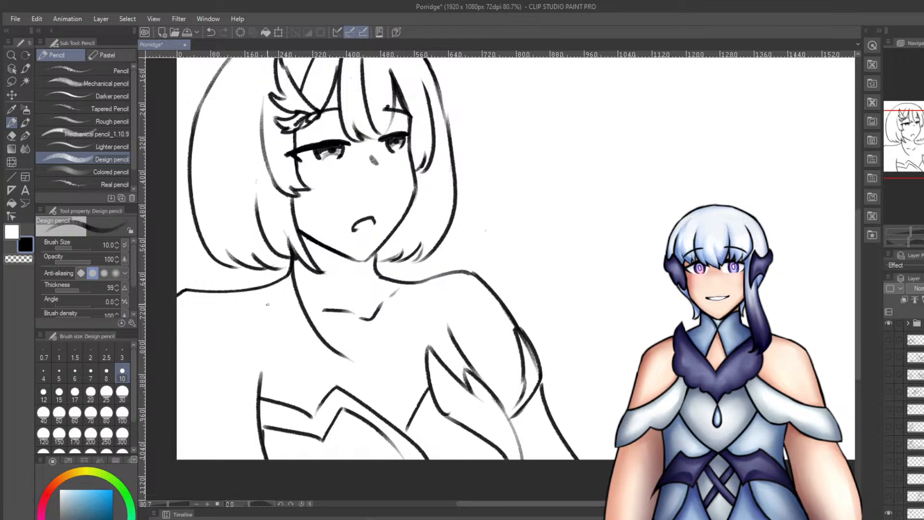
key(e)
key(ctrl+z)
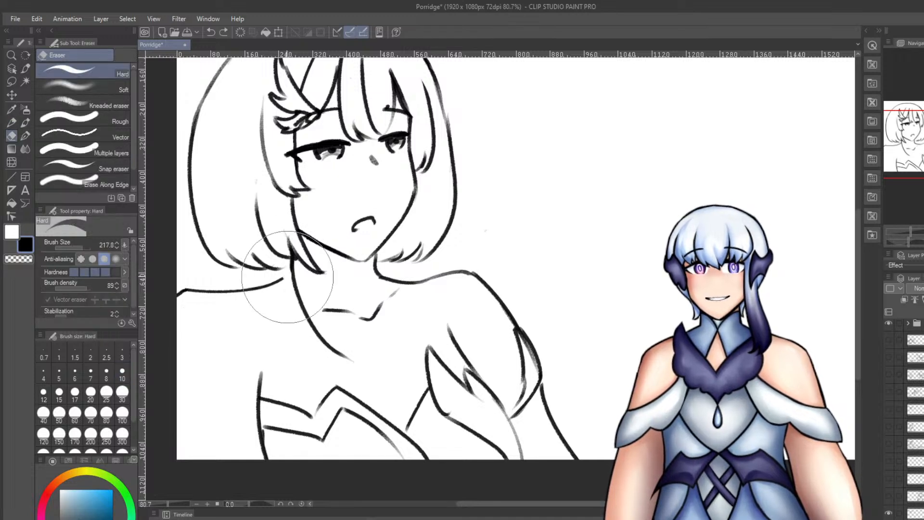
drag(281, 283, 272, 287)
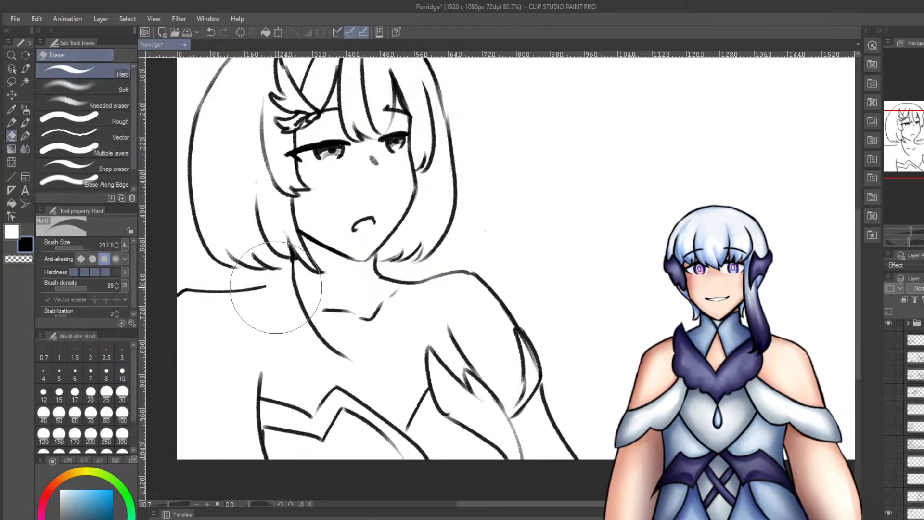
Draw the outer edge of the long hair lock over the shoulder and taper it into a curled tip above the neckline.
key(p)
key(p)
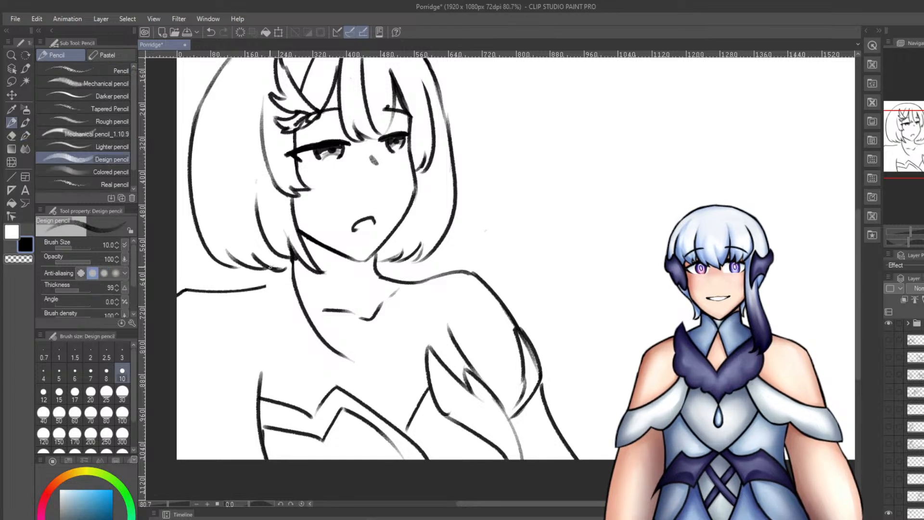
drag(266, 269, 268, 359)
key(ctrl+z)
mouse_move(265, 270)
mouse_down()
mouse_move(269, 343)
mouse_move(291, 364)
mouse_up()
key(ctrl+z)
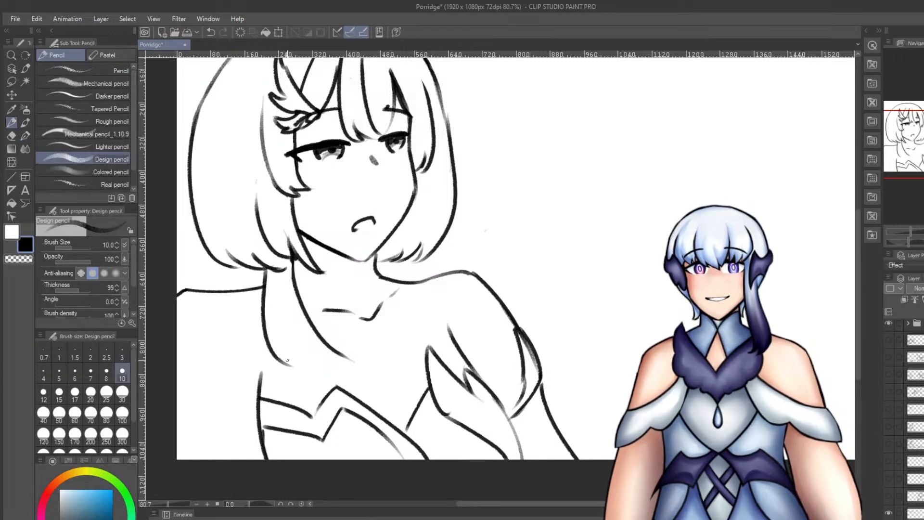
key(ctrl+z)
drag(280, 334, 367, 389)
mouse_move(343, 357)
mouse_down()
mouse_move(372, 404)
mouse_move(376, 395)
mouse_up()
key(ctrl+z)
key(ctrl+z)
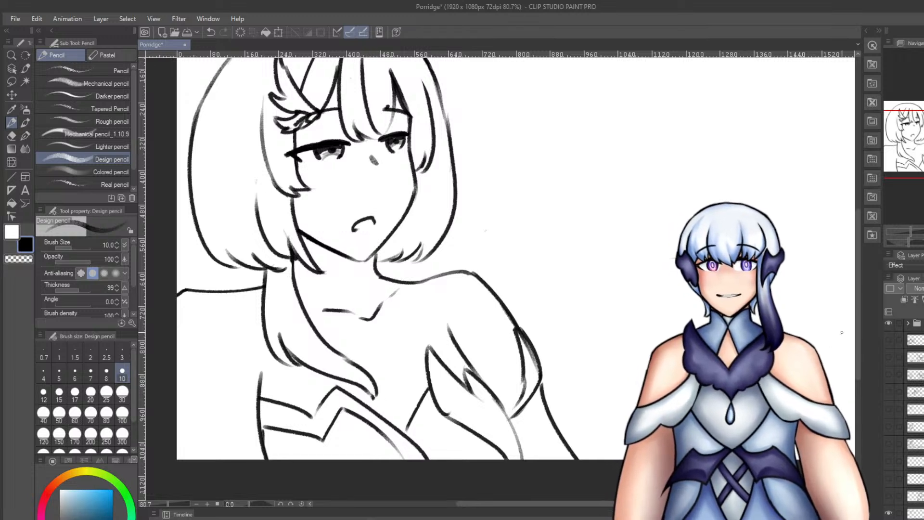
Hide the finished character line art and clear the rough head sketch from the canvas.
drag(859, 342, 859, 321)
key(e)
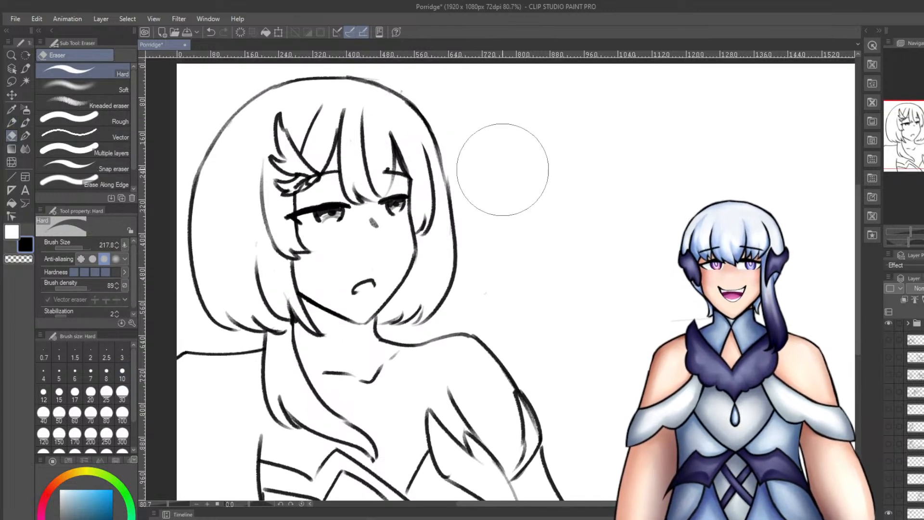
scroll(372, 167, down, 3)
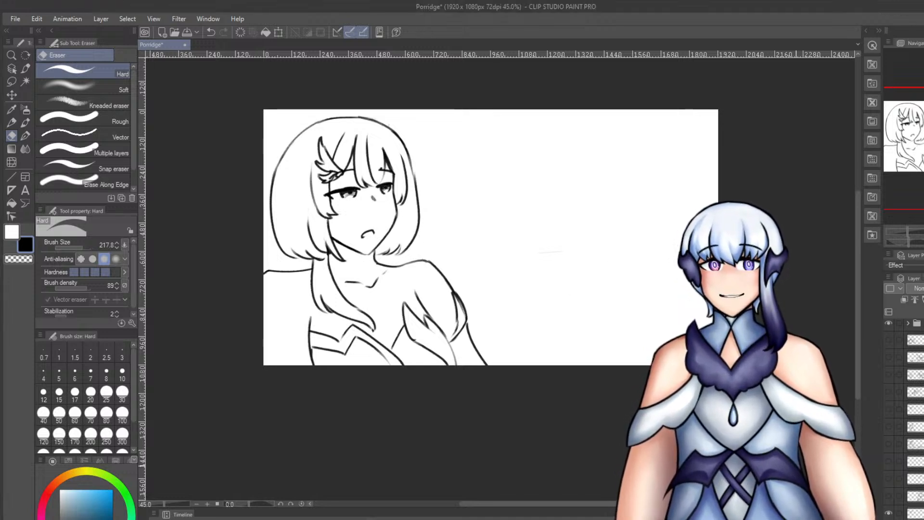
click(888, 513)
click(888, 519)
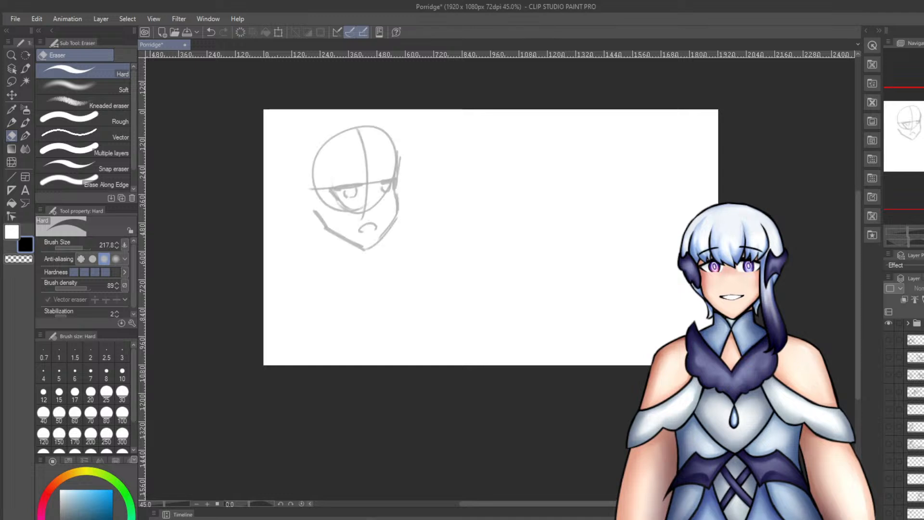
click(11, 122)
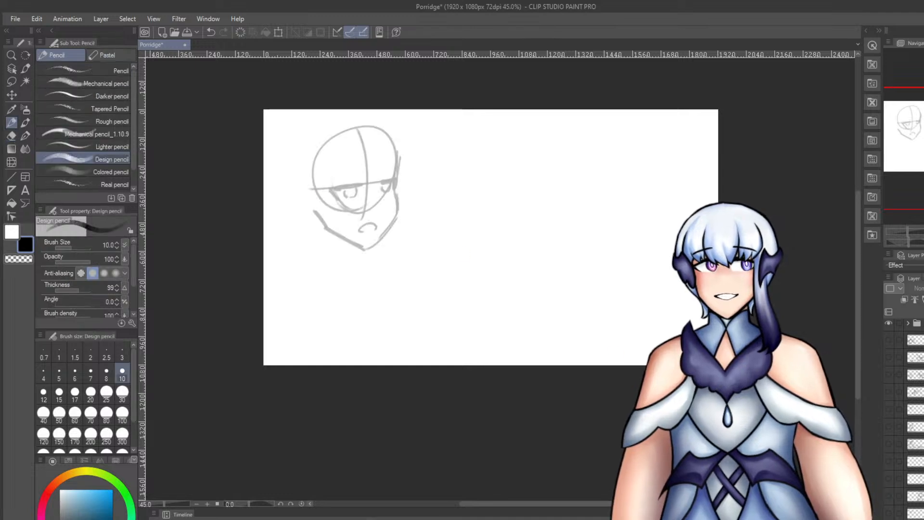
scroll(532, 201, up, 1)
key(Delete)
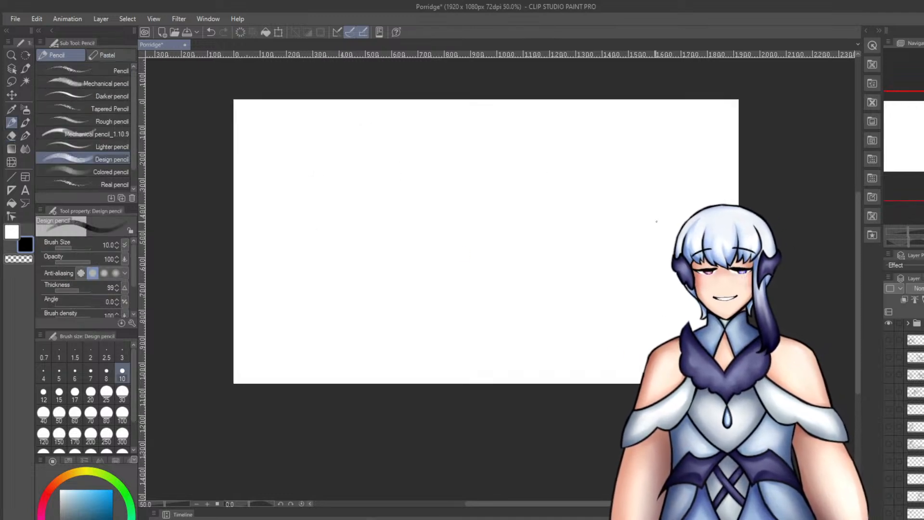
Sketch a loose circle for a new head on the right half of the canvas with the Design pencil.
mouse_move(550, 280)
mouse_down()
mouse_move(526, 182)
mouse_move(625, 255)
mouse_up()
key(ctrl+z)
mouse_move(567, 234)
mouse_down()
mouse_move(613, 261)
mouse_move(568, 268)
mouse_move(620, 162)
mouse_up()
key(ctrl+z)
key(ctrl+z)
mouse_move(567, 141)
mouse_down()
mouse_move(539, 192)
mouse_move(615, 250)
mouse_up()
mouse_move(571, 253)
mouse_down()
mouse_move(584, 135)
mouse_move(614, 252)
mouse_up()
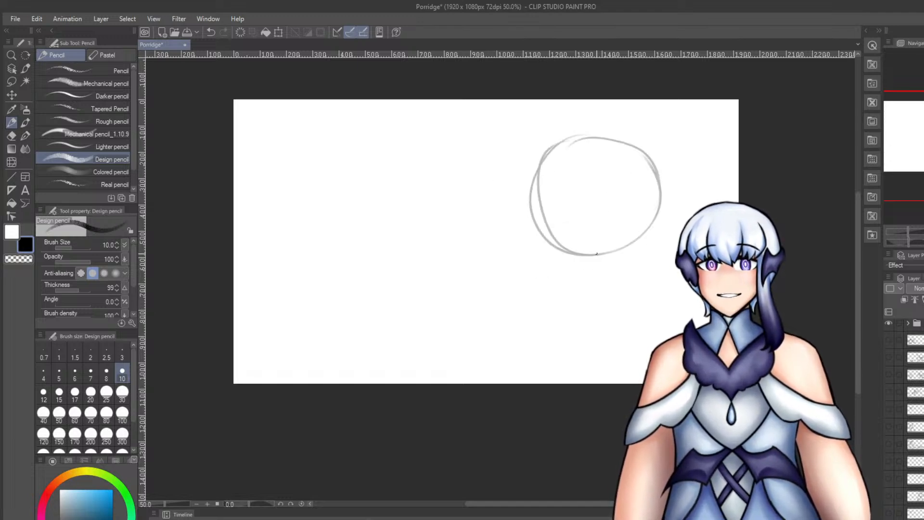
Add a curved vertical centre guideline and a curved horizontal eye guideline across the head circle.
mouse_move(588, 140)
mouse_down()
mouse_move(655, 202)
mouse_move(617, 245)
mouse_move(580, 160)
mouse_up()
key(ctrl+z)
mouse_move(605, 256)
mouse_down()
mouse_move(588, 123)
mouse_move(578, 143)
mouse_up()
key(ctrl+z)
mouse_move(545, 224)
mouse_down()
mouse_move(665, 195)
mouse_move(643, 212)
mouse_up()
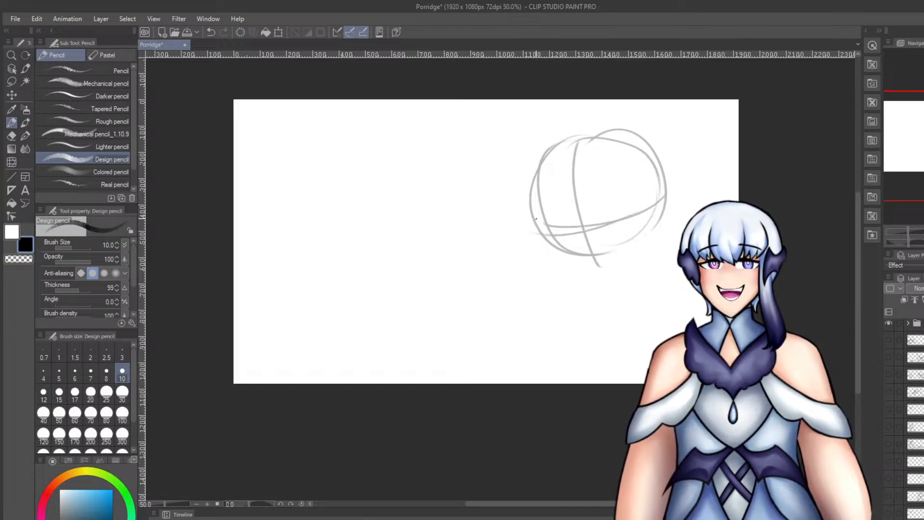
key(ctrl+z)
Sketch the cheek and jaw lines below the head circle so they meet in a pointed chin.
mouse_move(535, 189)
mouse_down()
mouse_move(565, 247)
mouse_move(549, 229)
mouse_up()
key(ctrl+z)
key(ctrl+z)
mouse_move(551, 262)
mouse_down()
mouse_move(552, 276)
mouse_move(600, 312)
mouse_up()
key(ctrl+z)
mouse_move(563, 285)
mouse_down()
mouse_move(594, 309)
mouse_move(663, 257)
mouse_up()
key(ctrl+z)
drag(612, 316, 671, 256)
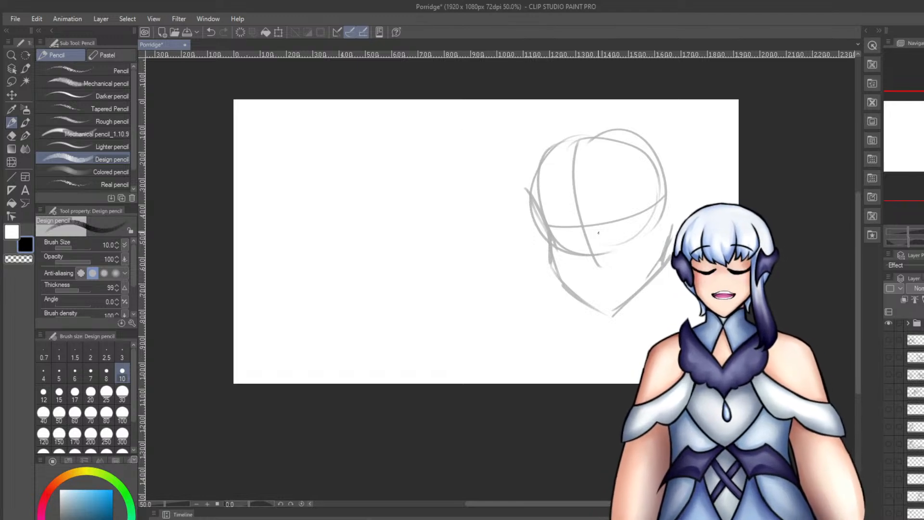
Hide the rulers and transform the head sketch to move it slightly upward on the canvas.
key(ctrl+r)
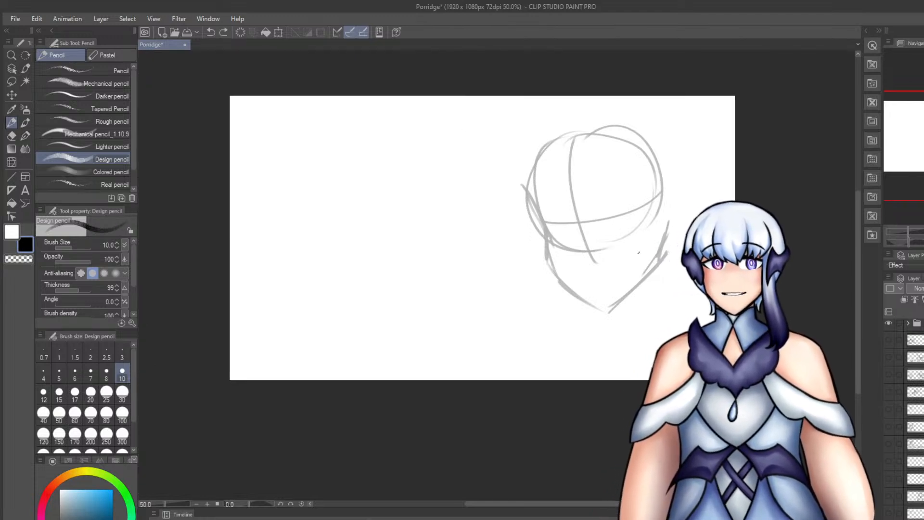
key(ctrl+t)
drag(633, 264, 638, 248)
key(Return)
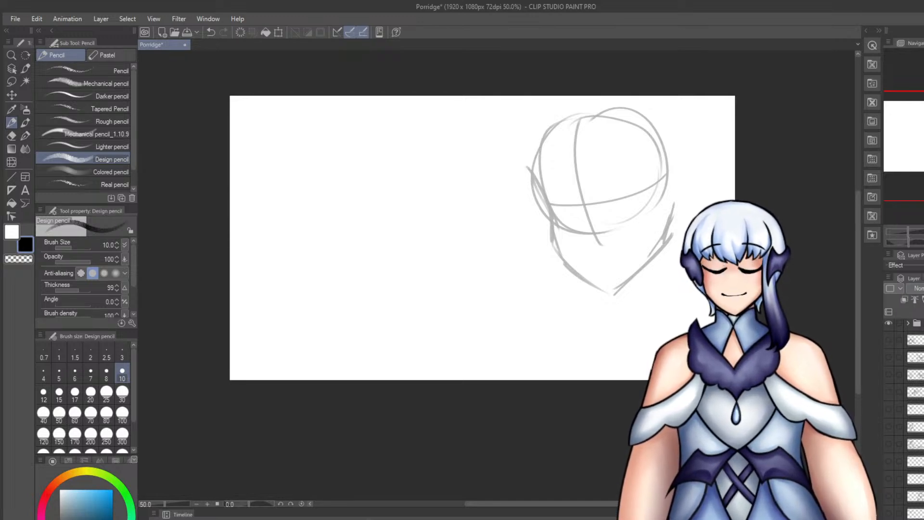
scroll(504, 212, up, 1)
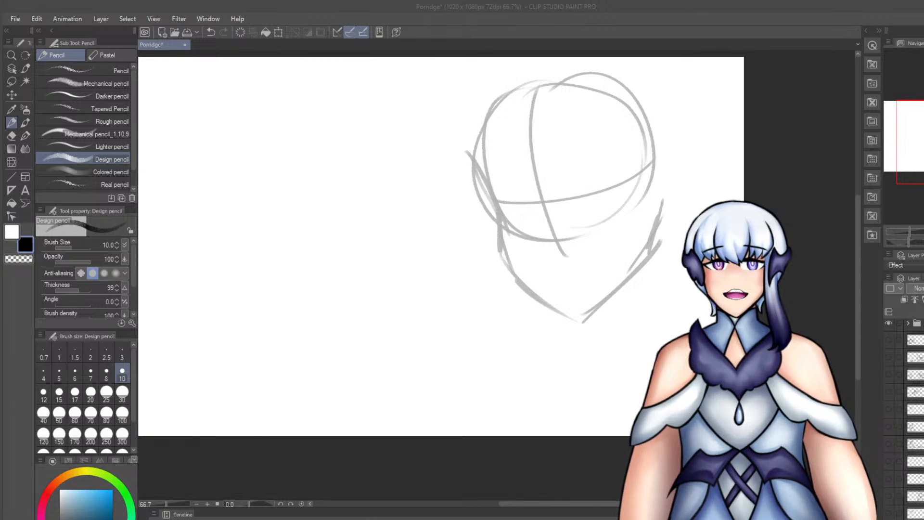
drag(514, 113, 511, 188)
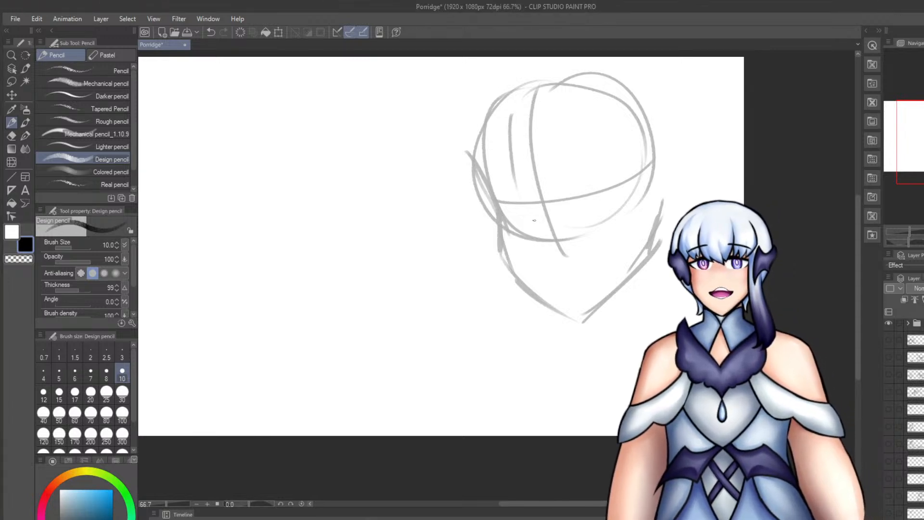
key(ctrl+z)
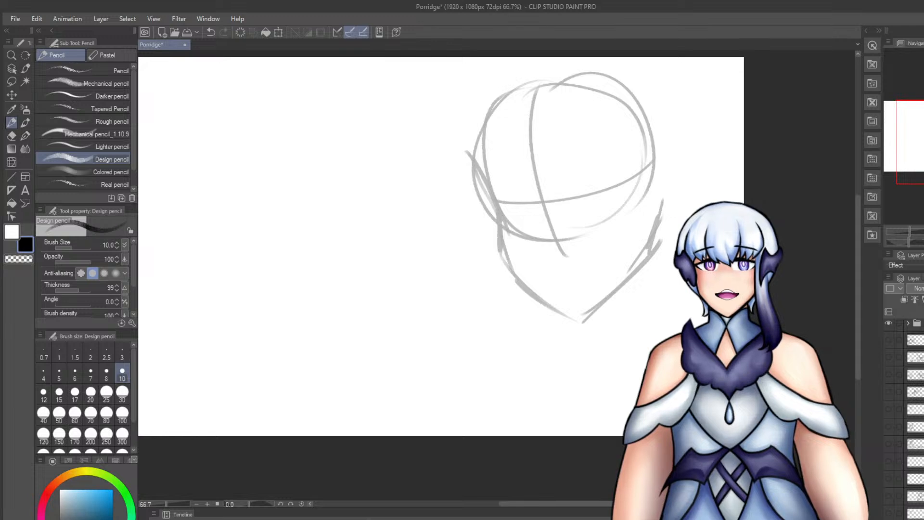
drag(513, 126, 540, 227)
key(ctrl+z)
drag(505, 109, 529, 221)
key(ctrl+z)
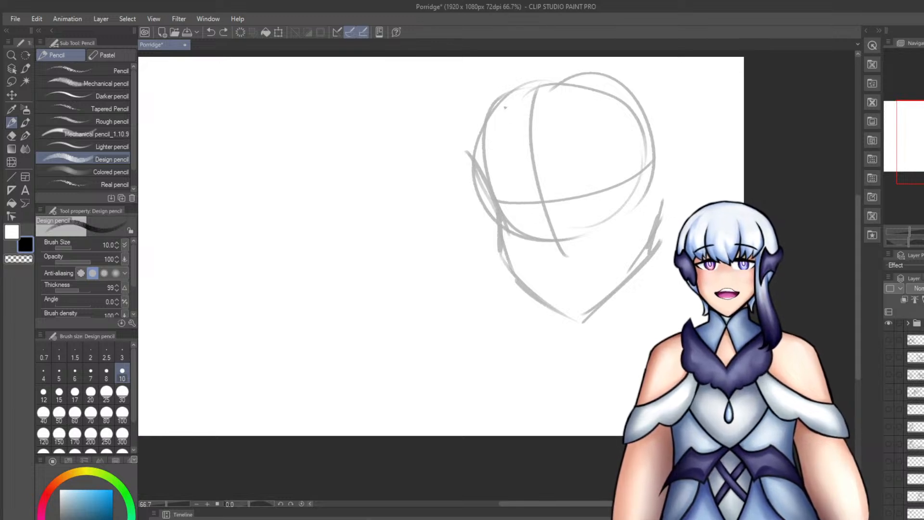
key(ctrl+z)
mouse_move(505, 106)
mouse_down()
mouse_move(538, 213)
mouse_move(523, 210)
mouse_up()
key(ctrl+z)
drag(521, 148, 539, 212)
key(ctrl+z)
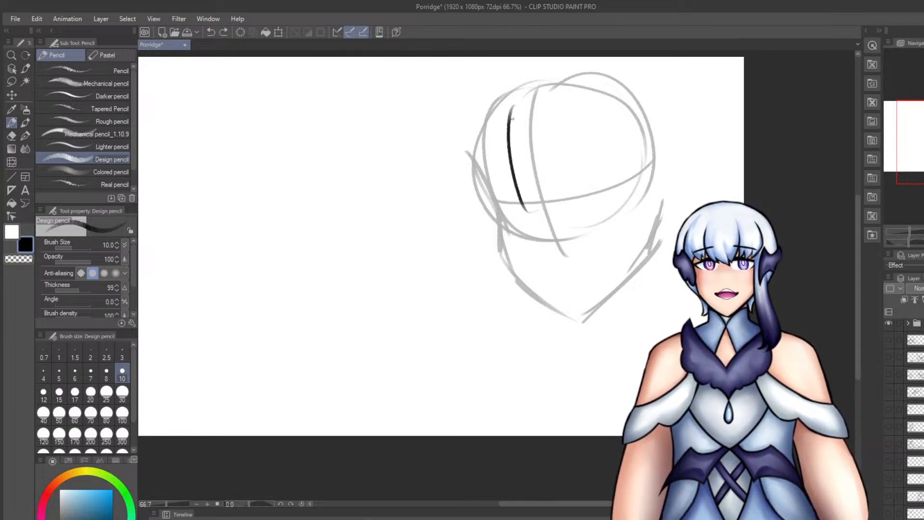
drag(507, 114, 534, 204)
key(ctrl+z)
key(ctrl+z)
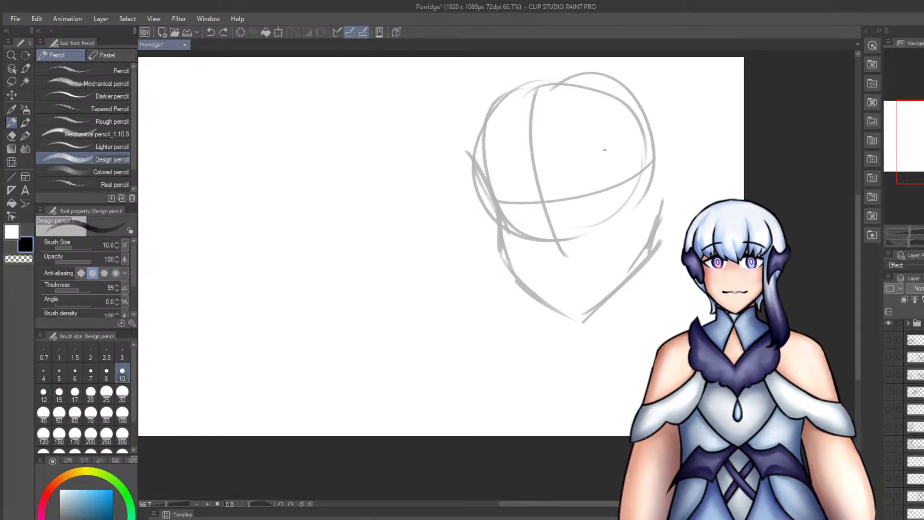
Try out a long curved fringe strand beside the centre guideline with a pointed tip near the eye guideline.
scroll(566, 133, up, 3)
drag(466, 118, 503, 253)
key(ctrl+z)
mouse_move(464, 100)
mouse_down()
mouse_move(510, 264)
mouse_move(539, 277)
mouse_up()
drag(510, 236, 561, 272)
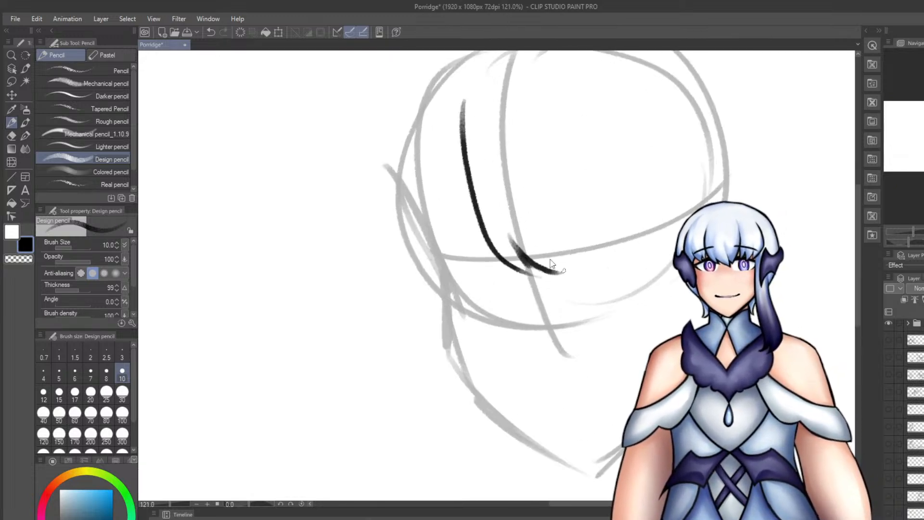
key(ctrl+z)
key(ctrl+z)
drag(471, 103, 551, 274)
mouse_move(504, 209)
mouse_down()
mouse_move(579, 267)
mouse_move(534, 252)
mouse_move(590, 263)
mouse_up()
key(ctrl+z)
key(ctrl+z)
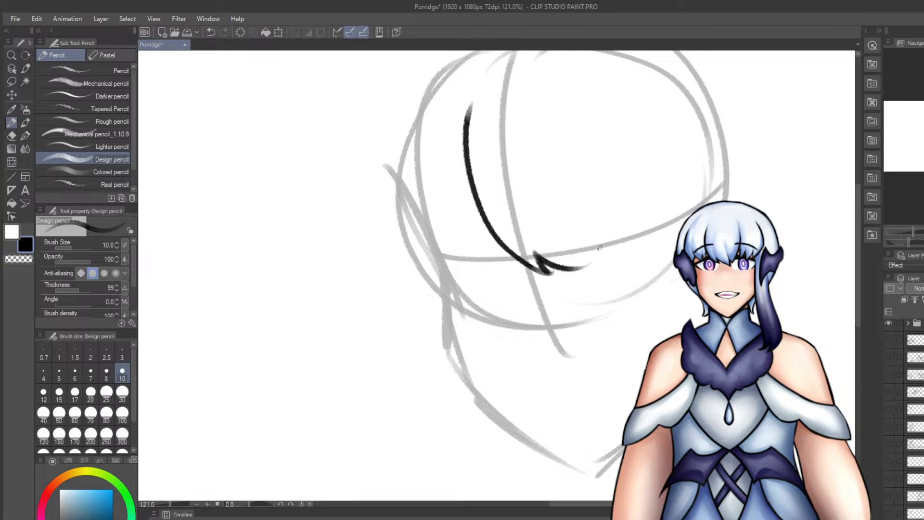
drag(528, 124, 602, 257)
key(ctrl+z)
drag(522, 98, 536, 255)
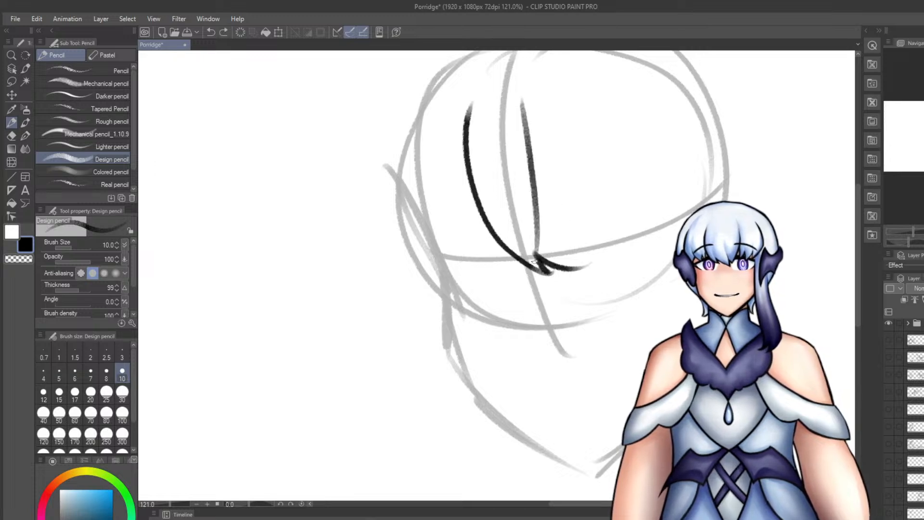
key(ctrl+z)
key(ctrl+z)
key(ctrl+z)
Try a narrower fringe lock between the head circle's left edge and the centre guideline.
mouse_move(448, 101)
mouse_down()
mouse_move(445, 126)
mouse_move(528, 277)
mouse_up()
drag(495, 254, 484, 226)
key(ctrl+z)
key(ctrl+z)
drag(452, 109, 516, 272)
drag(478, 137, 512, 268)
key(ctrl+z)
key(ctrl+z)
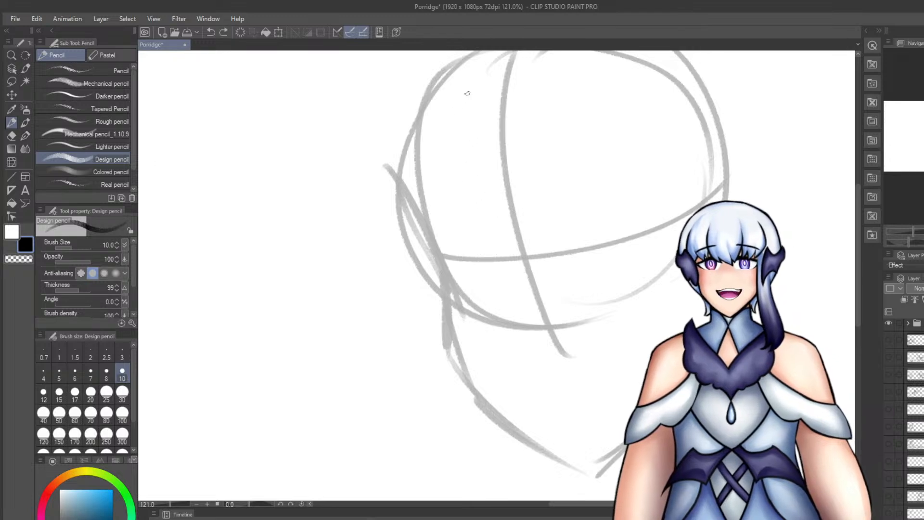
Draw curved fringe strands on both sides of the centre guideline and erase where their tips overlap at the eye guideline.
drag(467, 93, 524, 255)
mouse_move(499, 217)
mouse_down()
mouse_move(527, 254)
mouse_move(557, 251)
mouse_up()
key(ctrl+z)
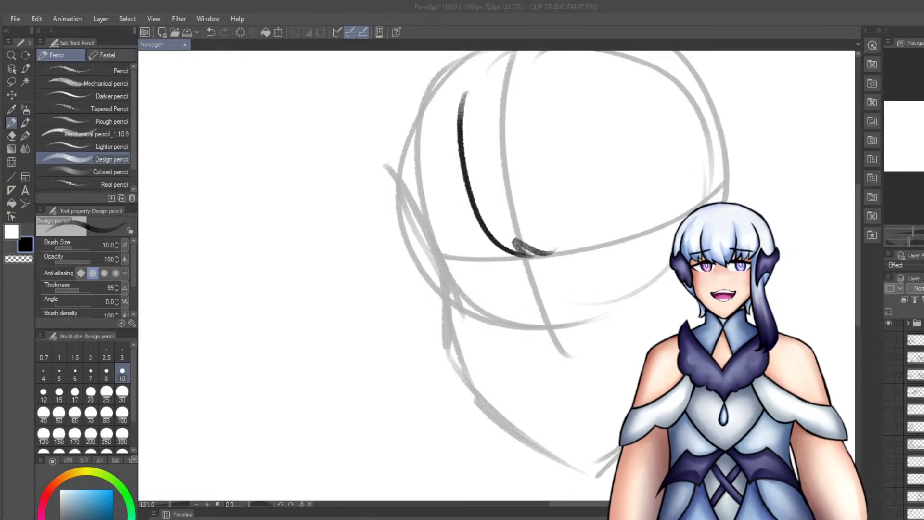
drag(495, 137, 579, 253)
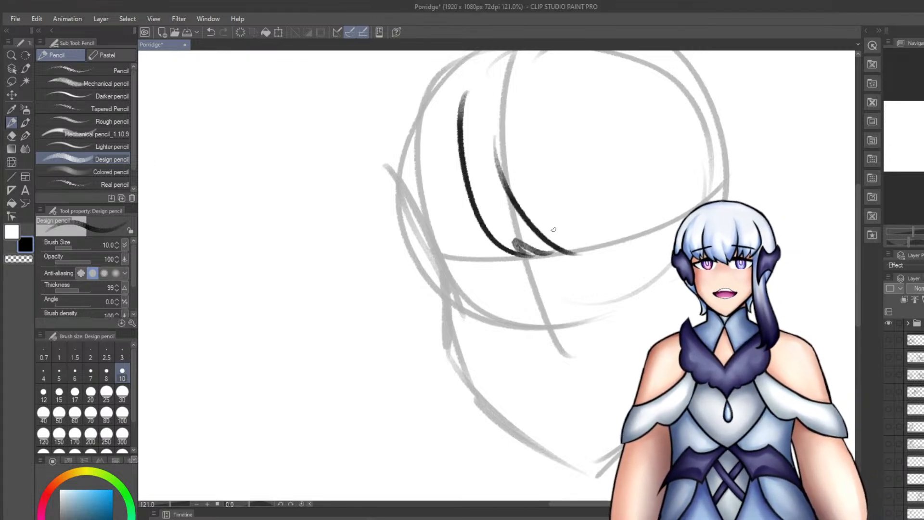
mouse_move(551, 72)
mouse_down()
mouse_move(574, 244)
mouse_move(544, 215)
mouse_move(543, 253)
mouse_up()
key(e)
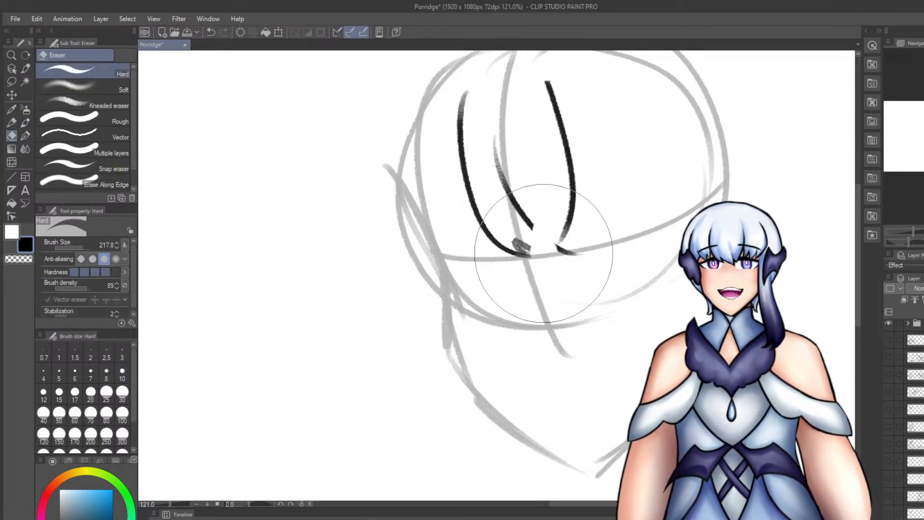
key(p)
key(p)
drag(569, 219, 539, 267)
Remove the fringe strands left of the centre guideline and shape the remaining right strand's tip to hook inward.
key(ctrl+z)
key(ctrl+z)
drag(516, 128, 522, 248)
key(ctrl+z)
key(e)
mouse_move(484, 158)
mouse_down()
mouse_move(506, 247)
mouse_move(479, 178)
mouse_move(479, 219)
mouse_move(446, 178)
mouse_move(491, 175)
mouse_up()
key(ctrl+z)
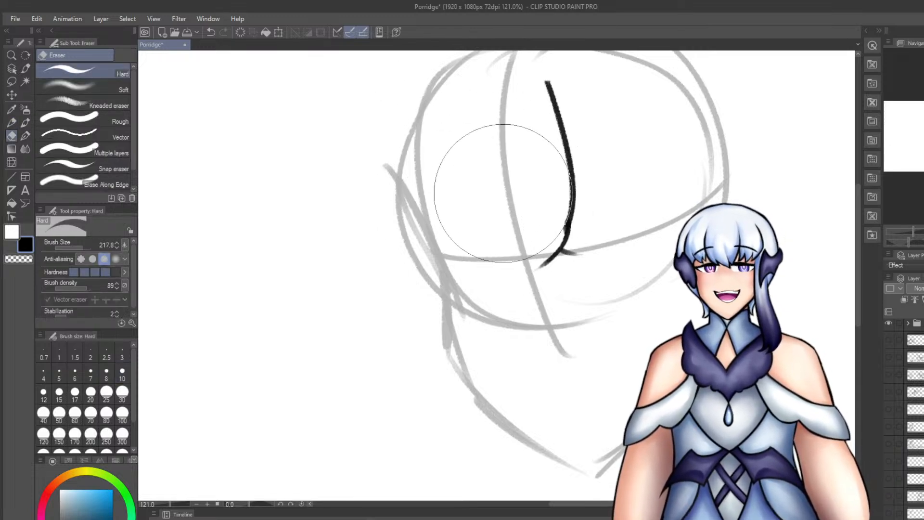
key(p)
mouse_move(568, 184)
mouse_down()
mouse_move(571, 230)
mouse_move(543, 270)
mouse_up()
key(ctrl+z)
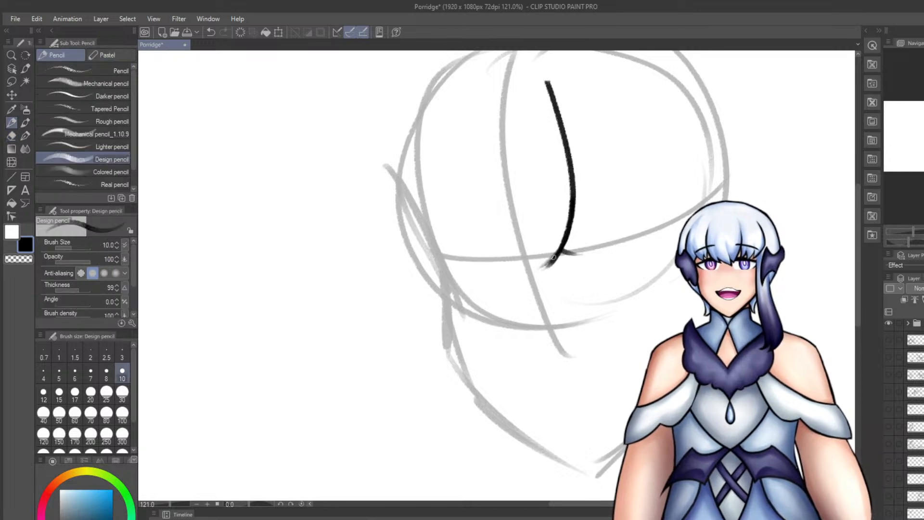
Draw a middle fringe strand along the centre guideline and join its tip to the right strand with short curved lines.
drag(528, 121, 518, 266)
key(ctrl+z)
drag(549, 210, 511, 278)
drag(490, 103, 481, 263)
key(ctrl+z)
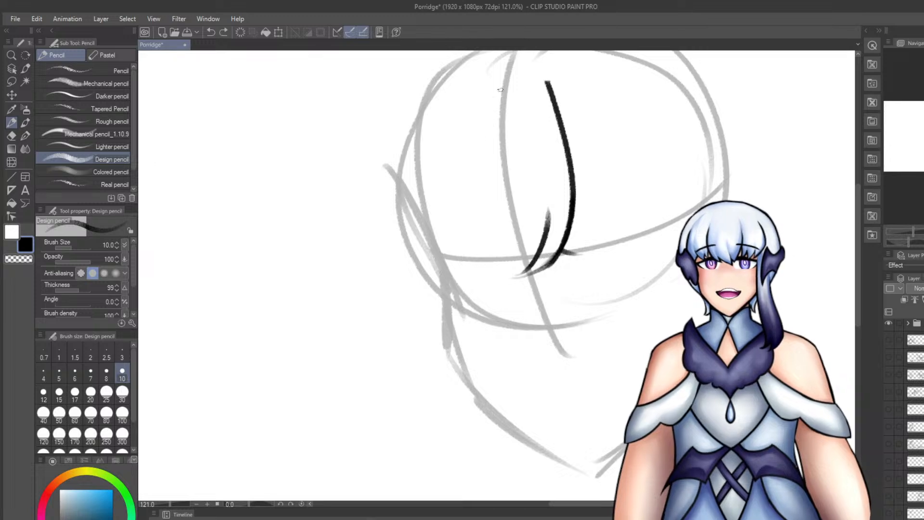
drag(501, 88, 503, 255)
key(ctrl+z)
drag(497, 107, 481, 264)
drag(558, 243, 481, 260)
key(ctrl+z)
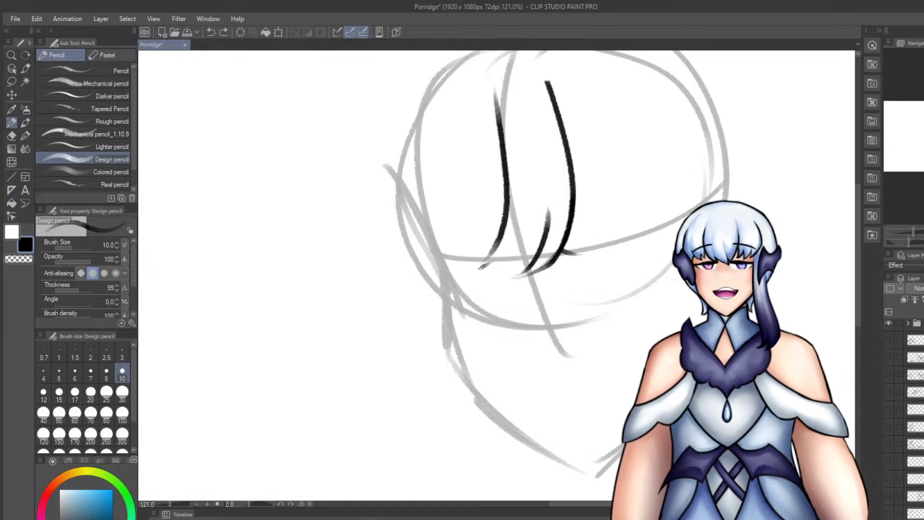
drag(539, 248, 478, 273)
Draw the left fringe strand curving from the head circle's left side down towards the middle strand's tip.
drag(454, 81, 485, 251)
key(ctrl+z)
drag(450, 82, 491, 247)
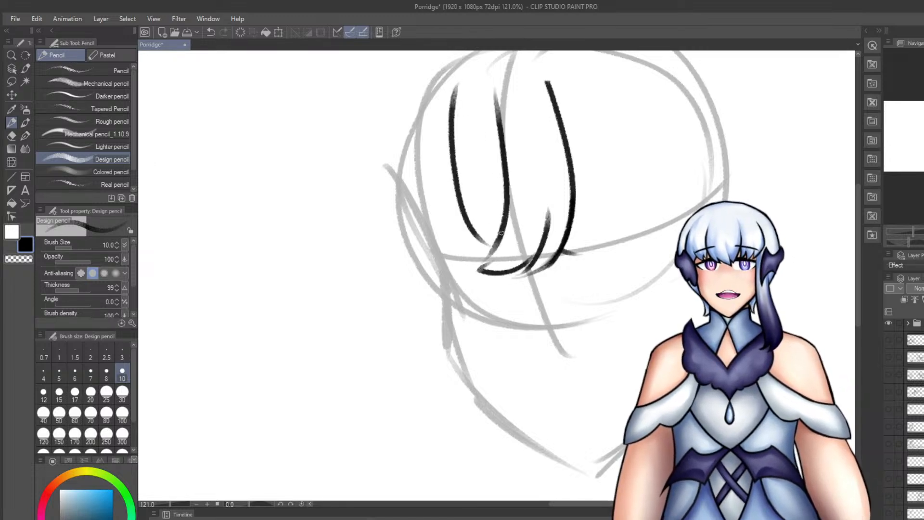
key(ctrl+z)
mouse_move(435, 103)
mouse_down()
mouse_move(438, 175)
mouse_move(487, 238)
mouse_up()
key(ctrl+z)
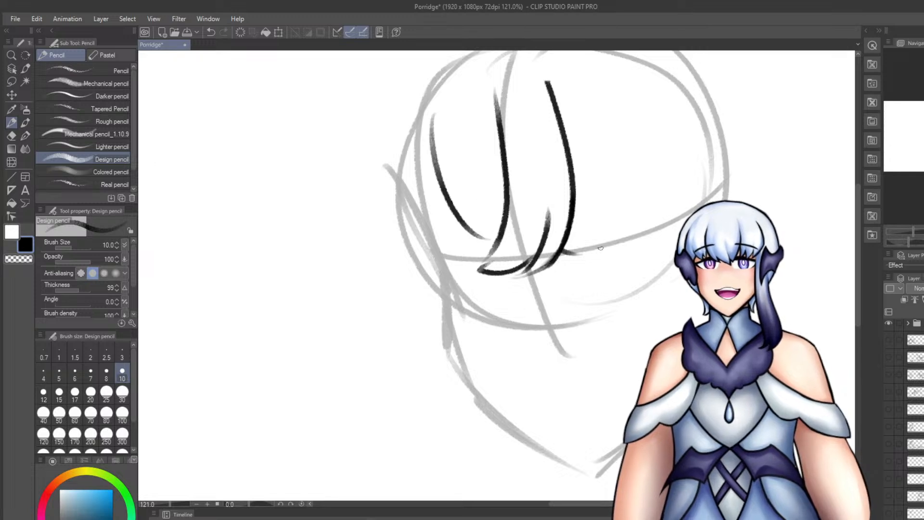
Transform the fringe lines to move them slightly up and to the right on the head.
key(e)
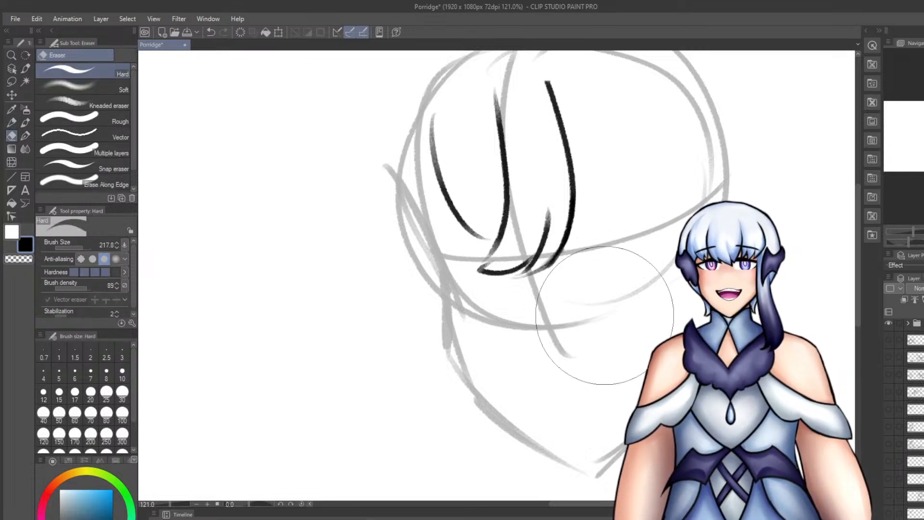
key(p)
key(p)
key(ctrl+t)
drag(570, 193, 579, 171)
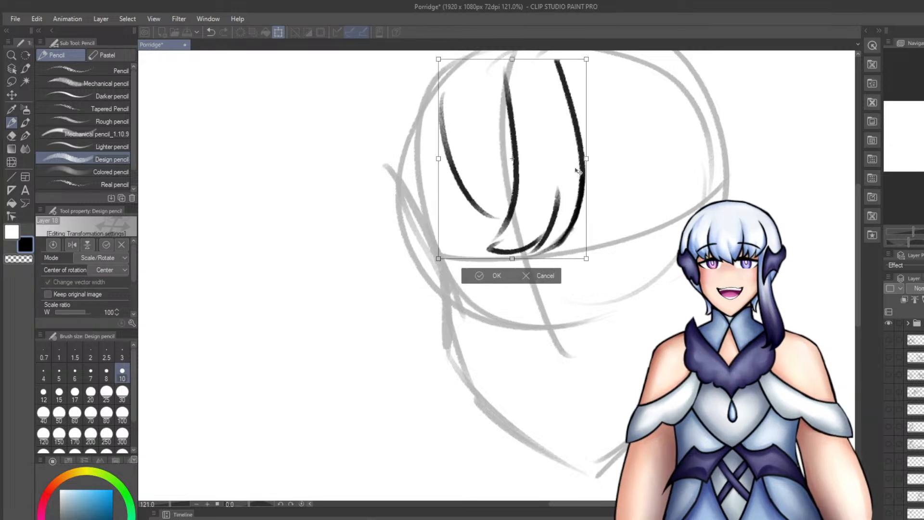
key(Return)
Draw a fringe curve sweeping rightward from the right strand, and erase the strand above their join with the eraser reduced to 31.9.
mouse_move(575, 116)
mouse_down()
mouse_move(676, 186)
mouse_move(679, 180)
mouse_up()
key(ctrl+z)
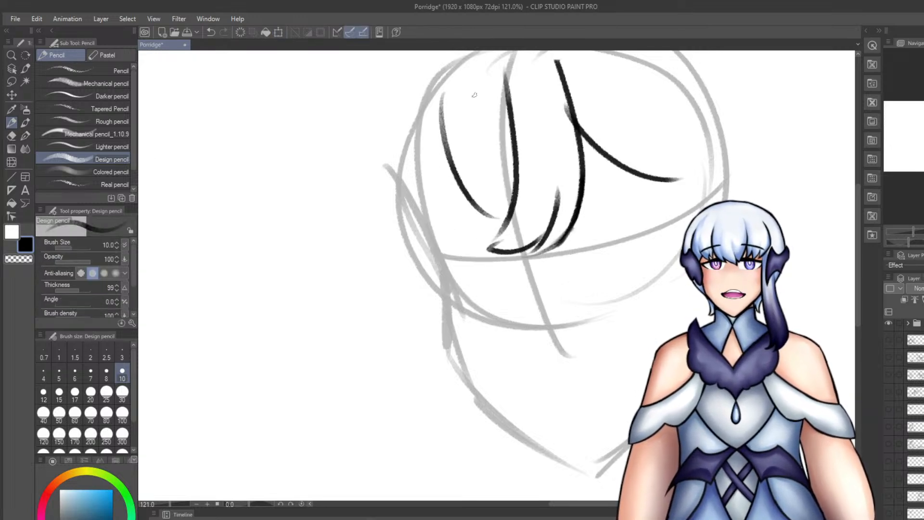
click(24, 260)
drag(566, 104, 583, 127)
key(ctrl+z)
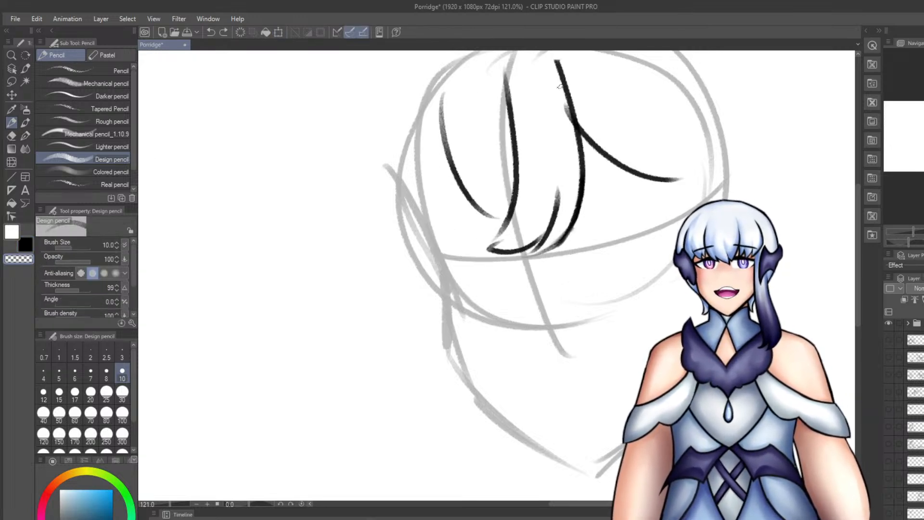
drag(560, 89, 582, 125)
key(e)
click(623, 58)
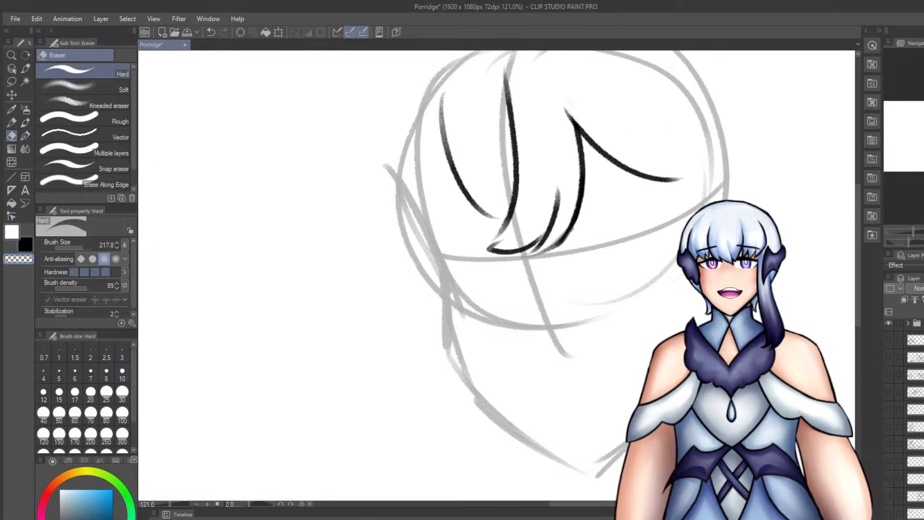
drag(79, 247, 75, 247)
drag(574, 107, 559, 123)
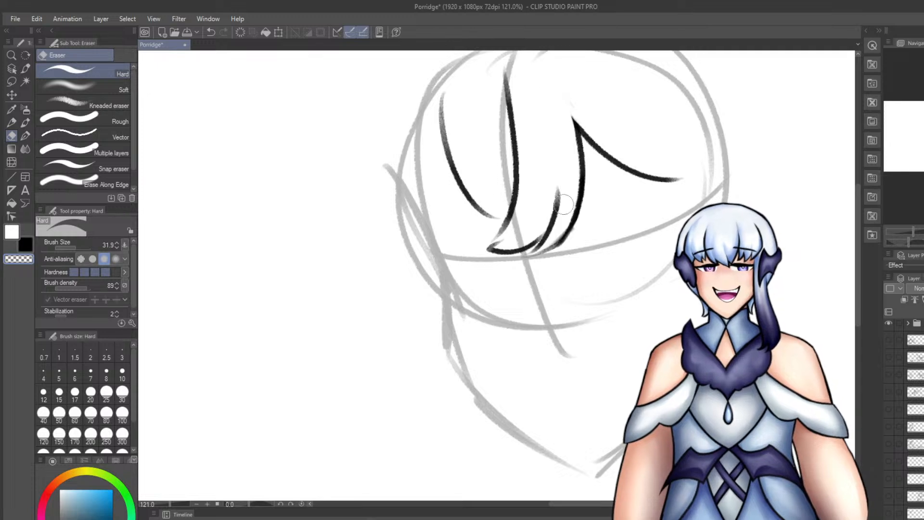
Draw the right side lock from the end of the sweeping fringe curve down past the cheek, bending inward at its tip.
key(p)
key(p)
drag(627, 186, 634, 164)
key(ctrl+z)
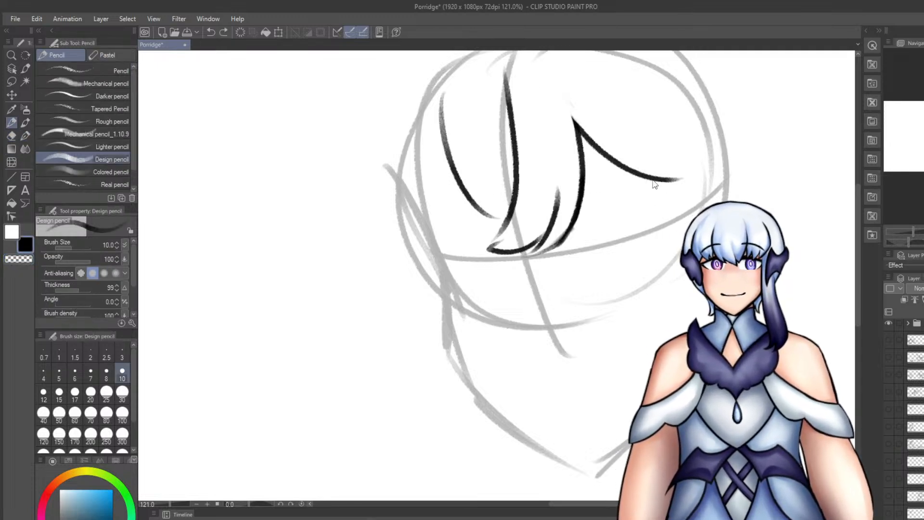
mouse_move(675, 118)
mouse_down()
mouse_move(683, 185)
mouse_move(641, 313)
mouse_up()
key(ctrl+z)
drag(677, 126, 662, 339)
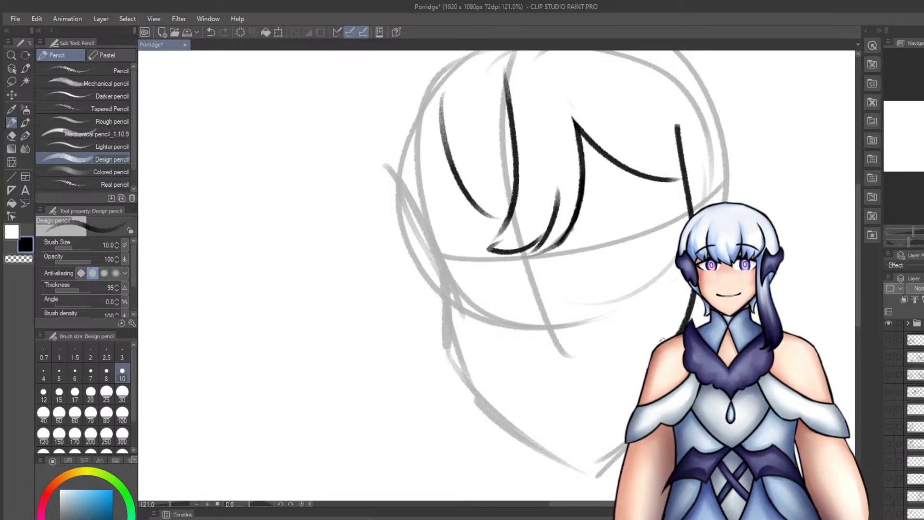
key(ctrl+z)
drag(670, 126, 662, 335)
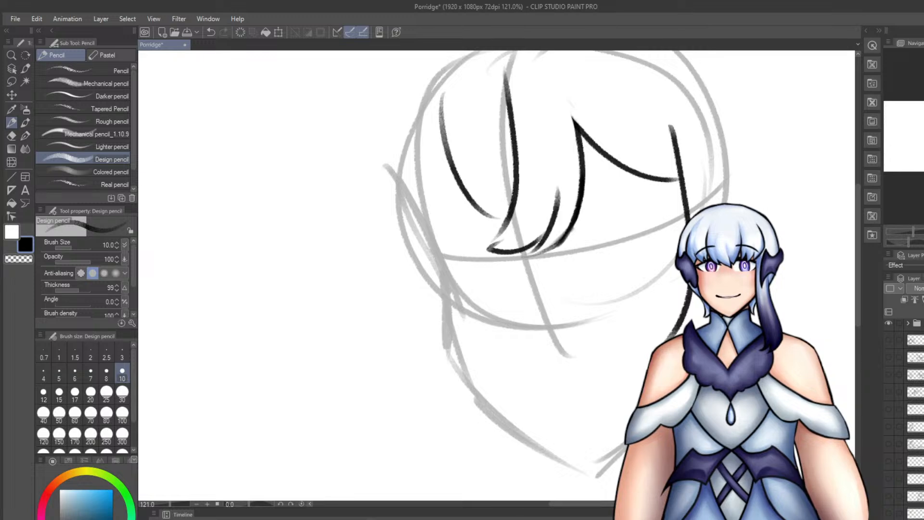
drag(747, 131, 757, 160)
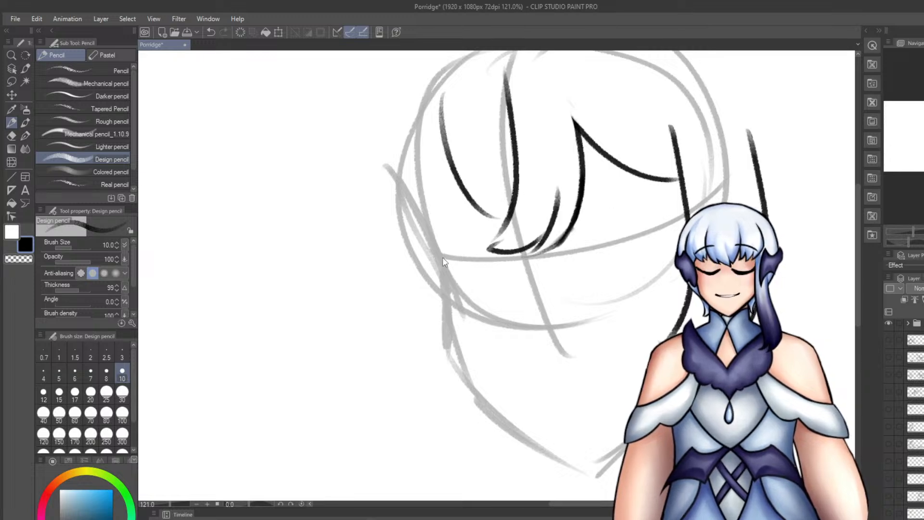
key(ctrl+z)
Draw the left edge of the face below the temple and a short hair curve joining it to the left fringe strand.
drag(452, 236, 469, 327)
key(ctrl+z)
drag(412, 207, 448, 308)
key(ctrl+z)
drag(413, 206, 451, 309)
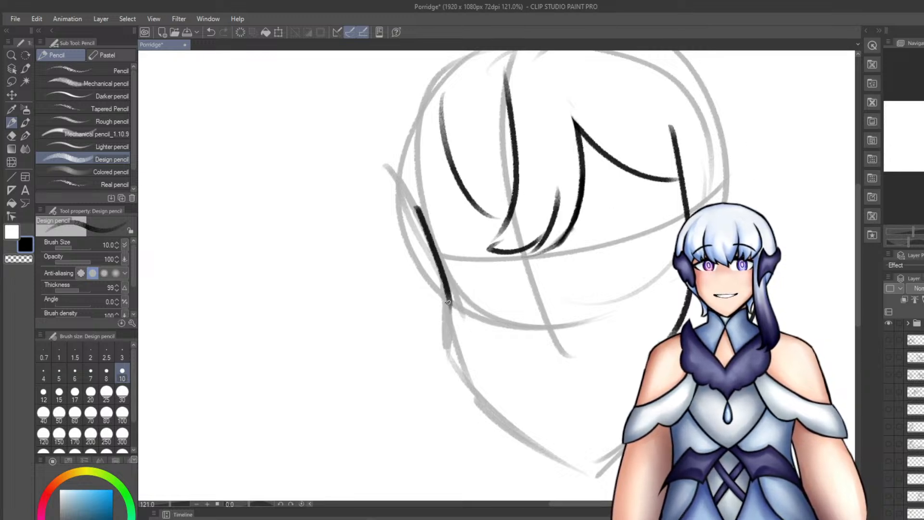
drag(439, 131, 415, 220)
key(ctrl+z)
drag(446, 144, 416, 220)
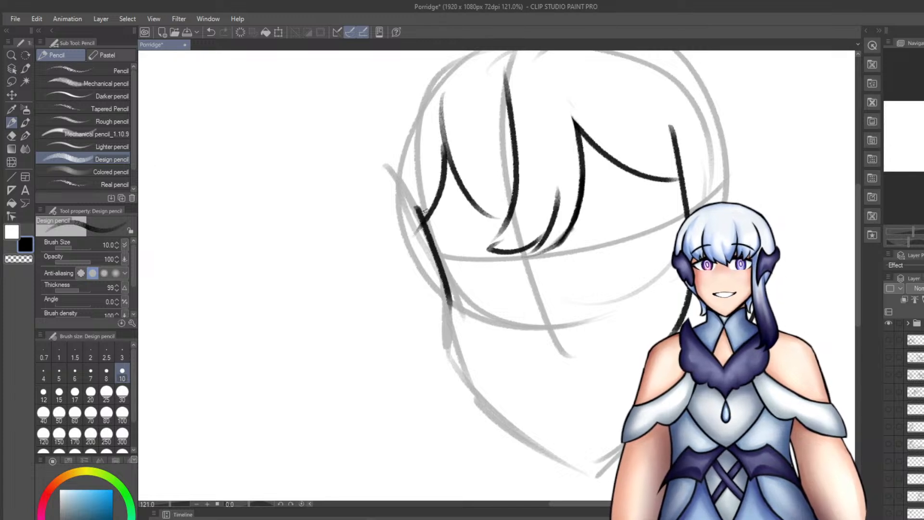
Draw the left side lock's outer line down to jaw level and finish it with a pointed, split tip.
drag(402, 159, 390, 362)
key(ctrl+z)
drag(379, 140, 402, 379)
key(ctrl+z)
drag(363, 166, 408, 392)
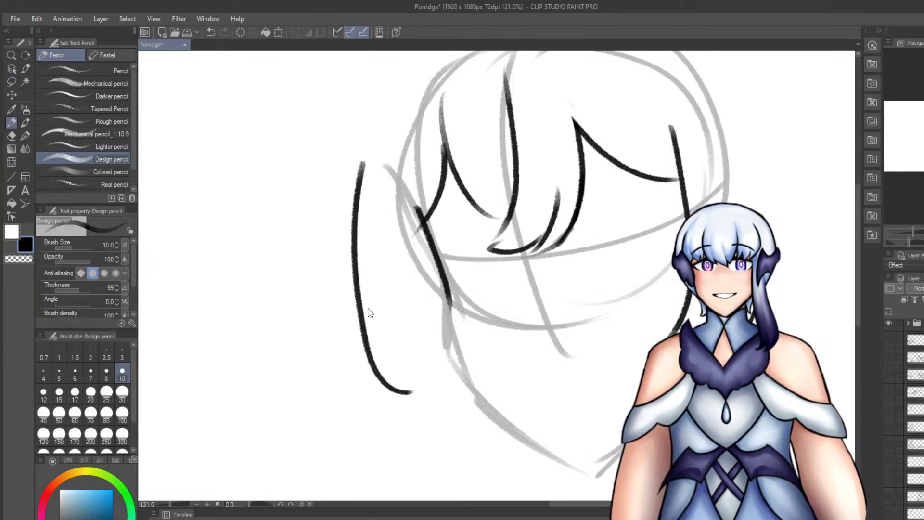
key(ctrl+z)
drag(373, 180, 429, 404)
drag(409, 371, 462, 396)
key(ctrl+z)
key(ctrl+z)
mouse_move(370, 178)
mouse_down()
mouse_move(373, 280)
mouse_move(436, 391)
mouse_up()
drag(420, 358, 467, 380)
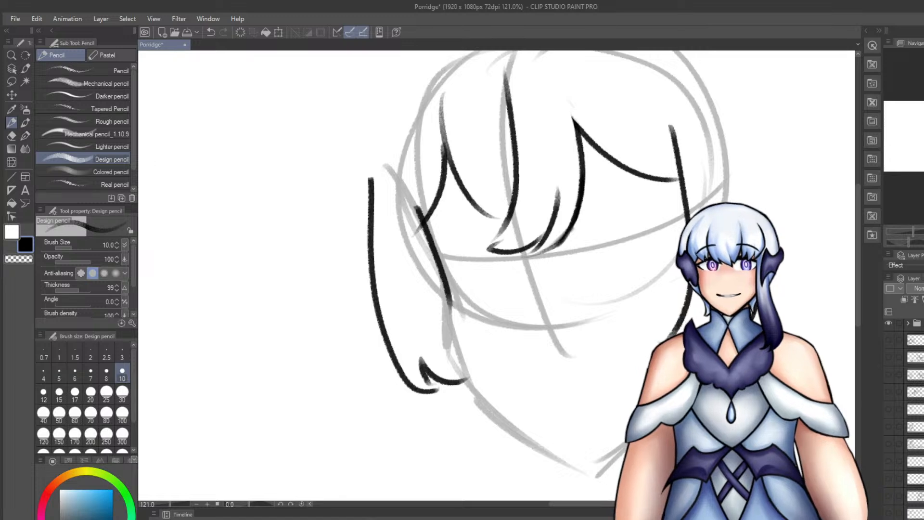
Trace the cheek and jaw in dark pencil over the guidelines down to the pointed chin.
mouse_move(450, 302)
mouse_down()
mouse_move(456, 363)
mouse_move(473, 393)
mouse_up()
key(ctrl+z)
key(ctrl+z)
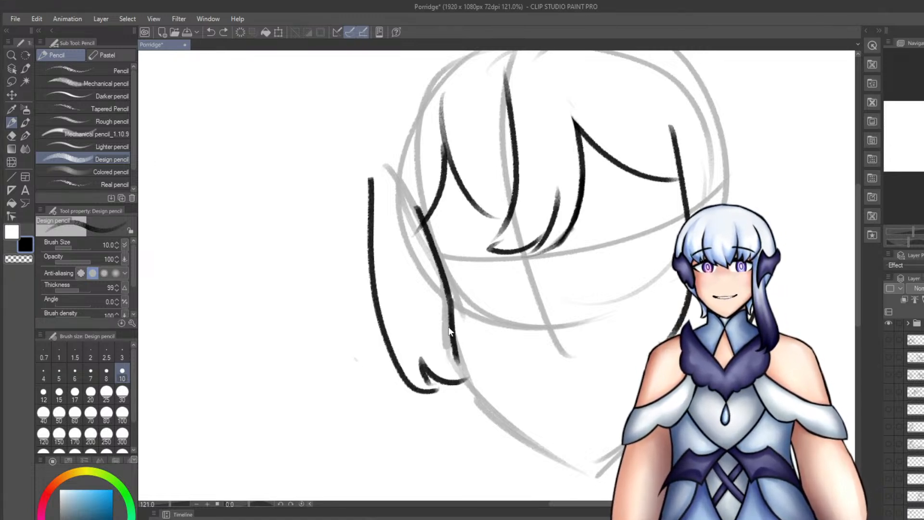
drag(450, 327, 469, 390)
drag(455, 356, 487, 403)
key(ctrl+z)
drag(456, 365, 522, 436)
mouse_move(459, 373)
ctrl+mouse_down()
mouse_move(504, 417)
mouse_move(549, 438)
ctrl+mouse_up()
key(ctrl+z)
drag(492, 409, 584, 478)
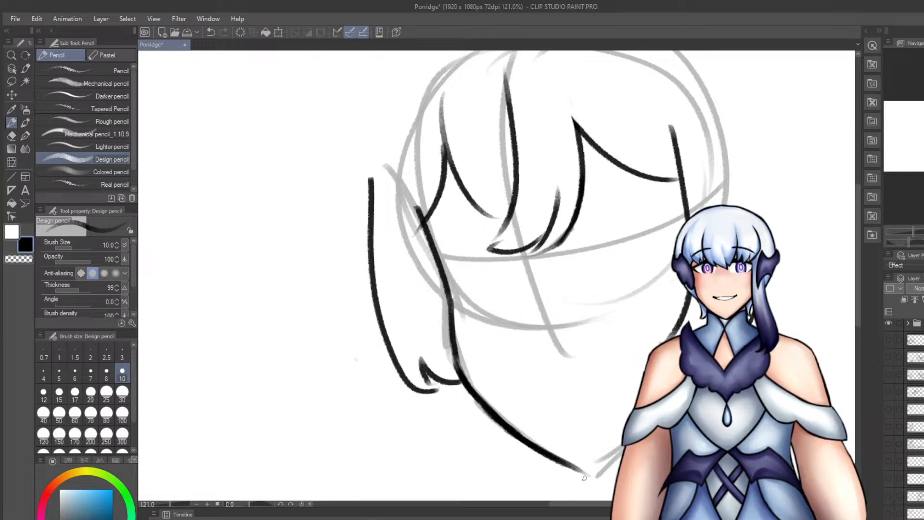
key(ctrl+z)
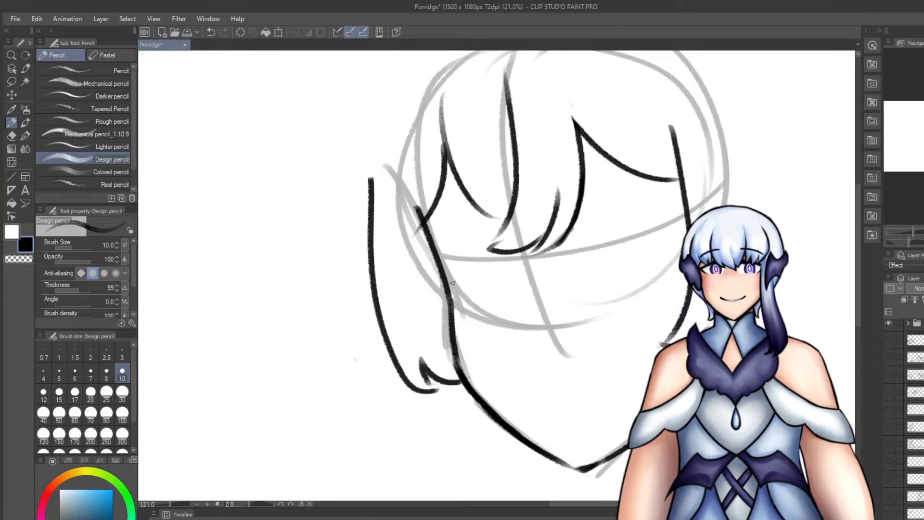
scroll(452, 282, down, 4)
scroll(504, 295, up, 2)
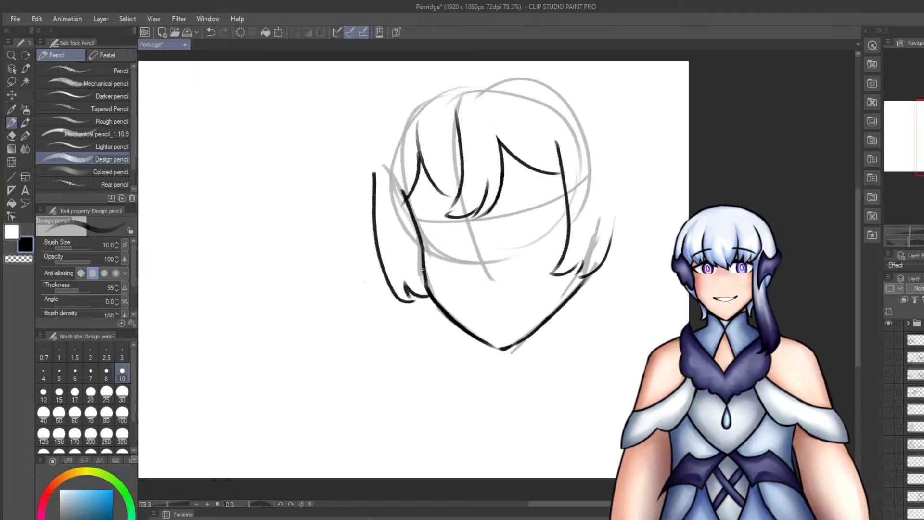
drag(423, 268, 436, 296)
key(ctrl+z)
Draw the back hair's outer curve to the right of the head, flaring outward into split tips.
drag(621, 118, 631, 260)
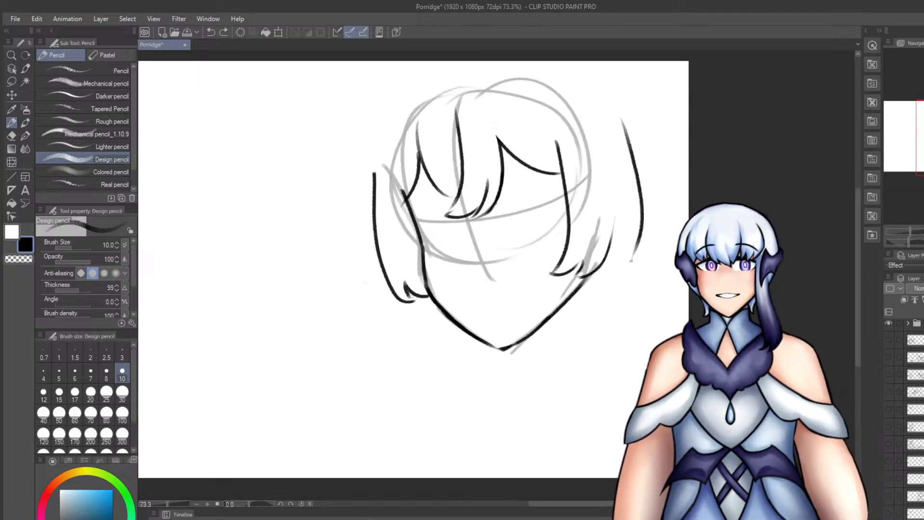
key(ctrl+z)
drag(641, 142, 647, 199)
key(ctrl+z)
mouse_move(625, 129)
mouse_down()
mouse_move(642, 214)
mouse_move(684, 219)
mouse_up()
key(ctrl+z)
drag(639, 204, 683, 222)
drag(628, 225, 677, 230)
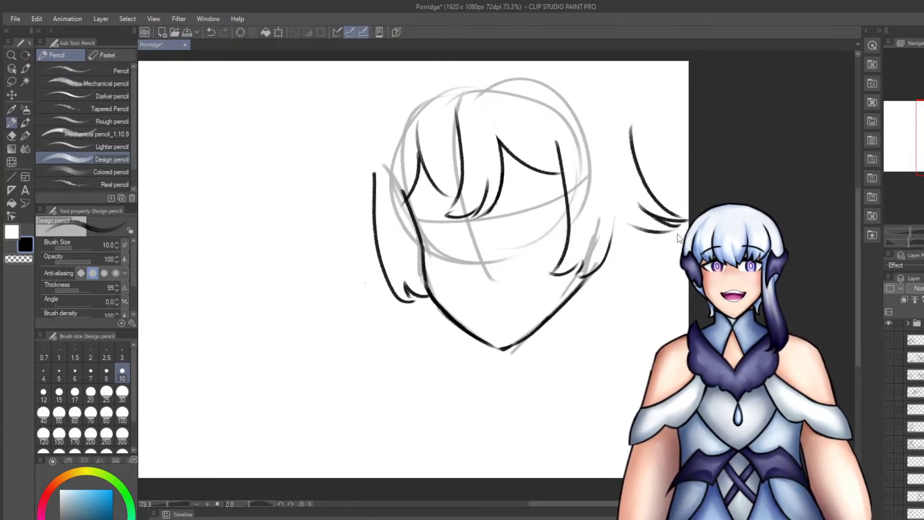
key(ctrl+z)
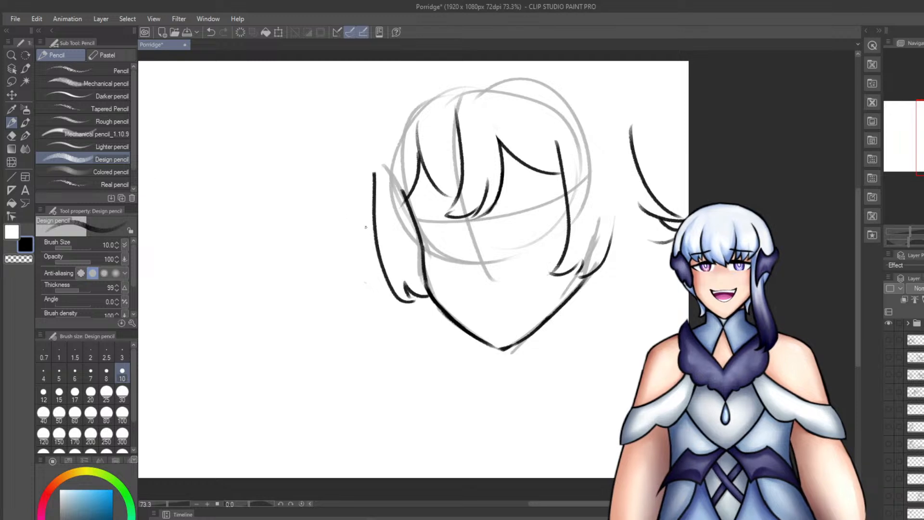
Add an outward-flaring back hair tip behind the bottom of the left side lock.
drag(372, 226, 340, 294)
key(ctrl+z)
drag(372, 254, 353, 312)
drag(354, 312, 394, 302)
key(ctrl+z)
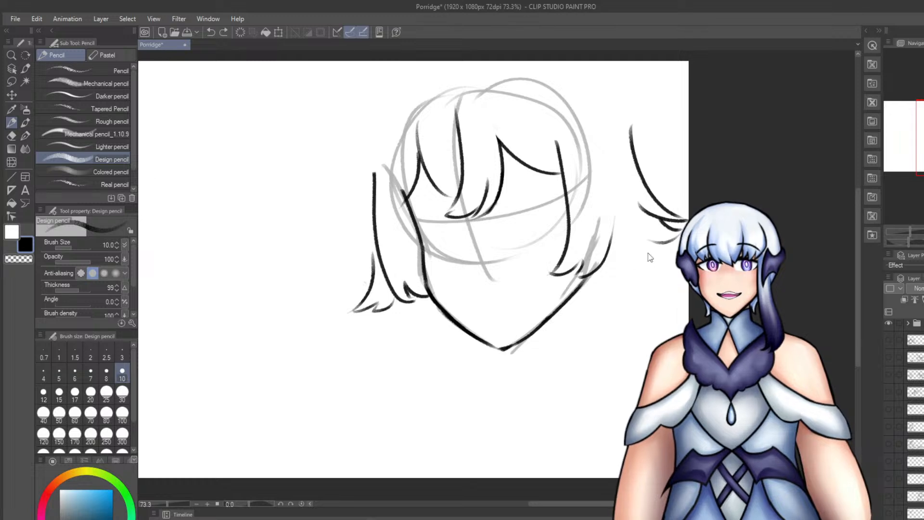
Add a short curved mark beneath the chin and draw a line curving down from the right side lock's tip.
key(ctrl+z)
drag(518, 351, 511, 367)
drag(597, 275, 602, 331)
key(ctrl+z)
key(ctrl+y)
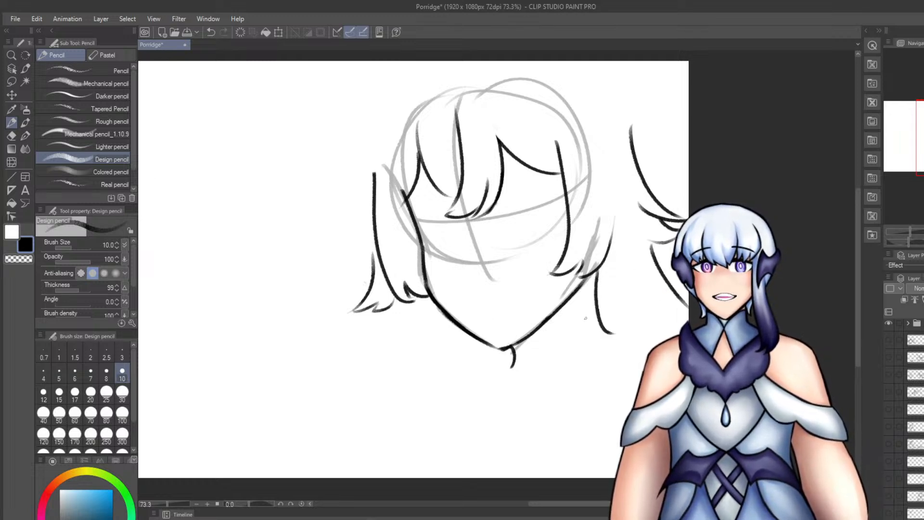
Draw a lower back hair lock below the left side lock, ending in curled split tips, and tidy the right hair tips.
drag(408, 301, 391, 391)
mouse_move(388, 373)
mouse_down()
mouse_move(396, 391)
mouse_move(420, 392)
mouse_up()
drag(423, 384, 440, 380)
key(e)
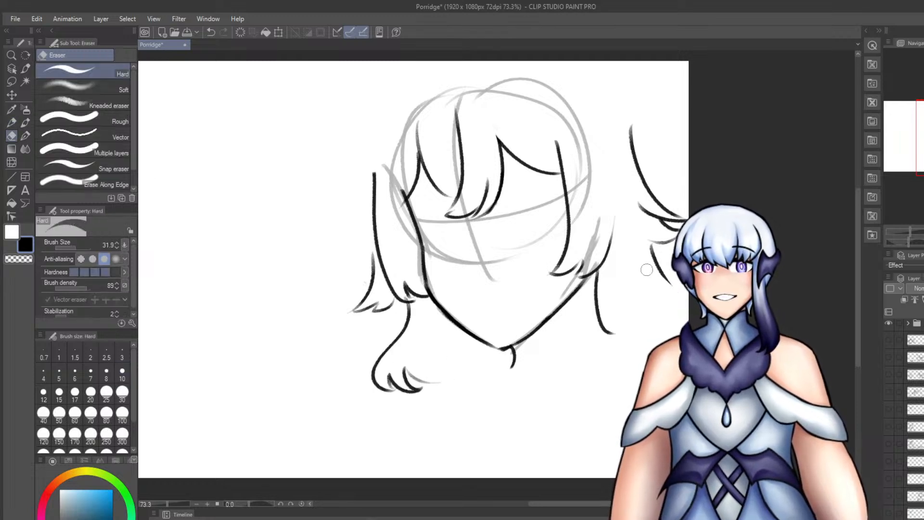
key(p)
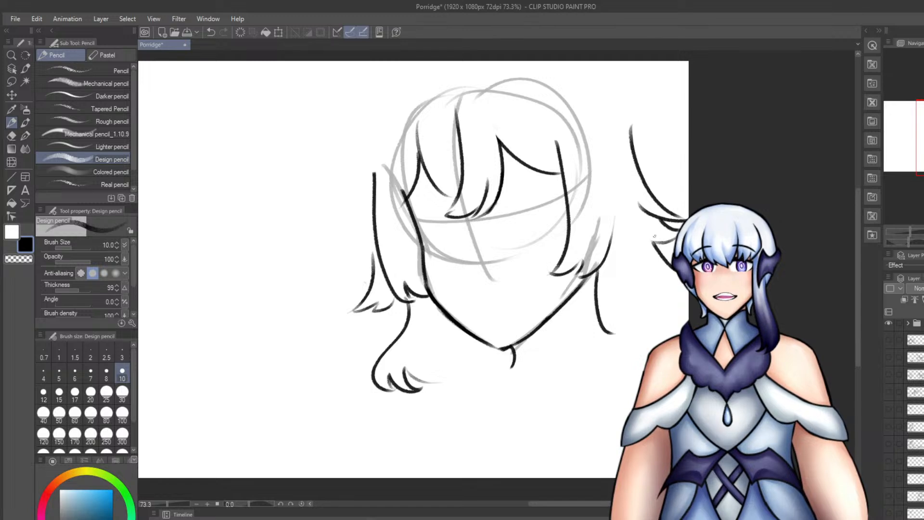
Draw a row of curled folds forming a ruffled band across the upper right of the head.
mouse_move(564, 73)
mouse_down()
mouse_move(542, 92)
mouse_move(535, 87)
mouse_move(539, 102)
mouse_up()
key(ctrl+z)
drag(539, 102, 530, 112)
mouse_move(556, 75)
mouse_down()
mouse_move(561, 97)
mouse_move(532, 111)
mouse_move(575, 81)
mouse_move(580, 99)
mouse_up()
key(ctrl+z)
mouse_move(566, 88)
mouse_down()
mouse_move(587, 83)
mouse_move(568, 125)
mouse_move(632, 113)
mouse_move(609, 99)
mouse_move(596, 121)
mouse_up()
key(ctrl+z)
key(ctrl+z)
drag(583, 107, 593, 120)
mouse_move(617, 98)
mouse_down()
mouse_move(631, 109)
mouse_move(617, 124)
mouse_move(636, 122)
mouse_move(630, 132)
mouse_up()
key(ctrl+z)
drag(624, 119, 628, 130)
Add the curled fold at the band's upper left end and shift the line art layer slightly downward.
drag(533, 69, 512, 102)
key(ctrl+z)
mouse_move(513, 102)
mouse_down()
mouse_move(532, 89)
mouse_move(525, 129)
mouse_up()
key(ctrl+t)
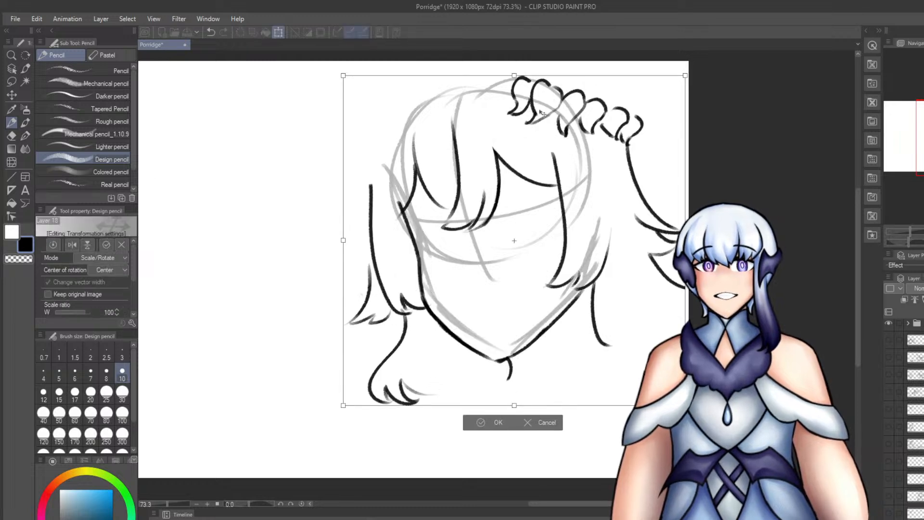
key(Return)
Draw the bun's rounded side outlines rising from both ends of the ruffled band to the canvas edge.
drag(632, 62, 643, 118)
key(ctrl+z)
drag(644, 64, 644, 125)
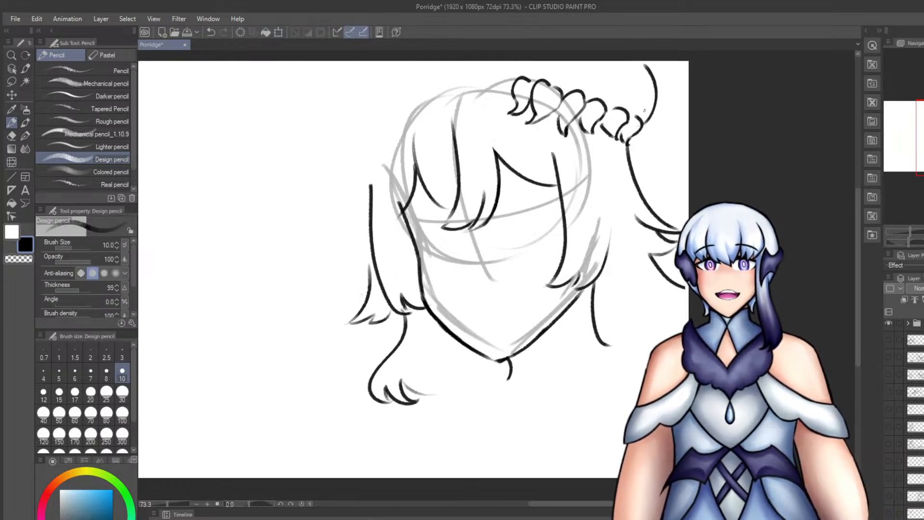
key(ctrl+z)
drag(648, 61, 641, 124)
key(ctrl+z)
drag(527, 59, 514, 76)
key(ctrl+z)
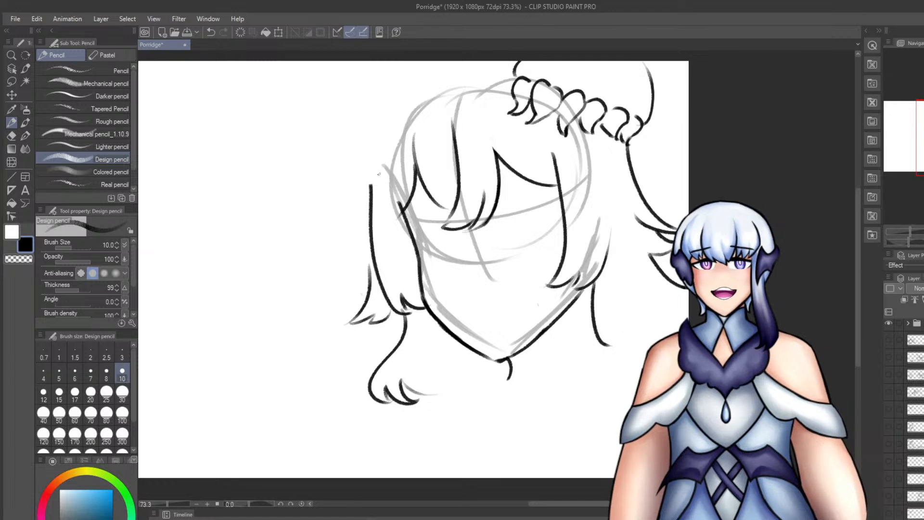
Draw the outer hair outline curving upward from the top of the left side lock.
key(ctrl+z)
mouse_move(379, 174)
mouse_down()
mouse_move(430, 103)
mouse_move(377, 143)
mouse_move(408, 104)
mouse_up()
key(ctrl+z)
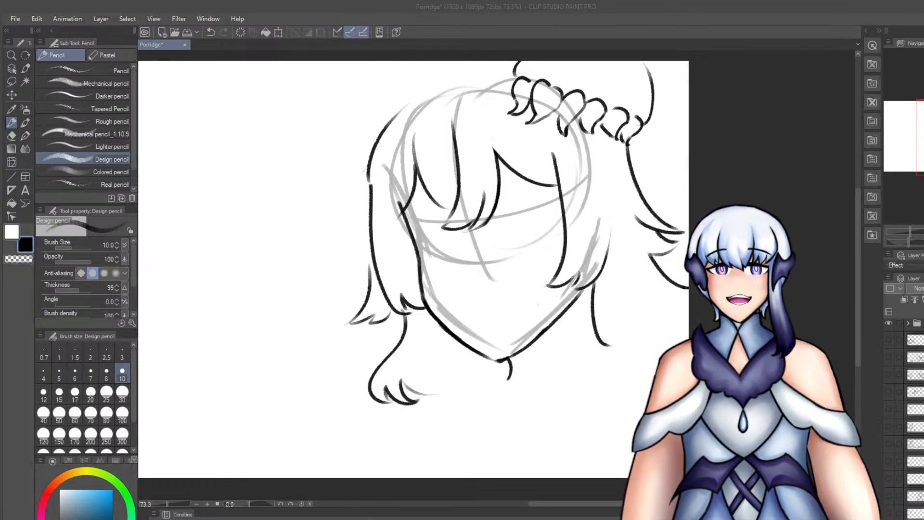
key(ctrl+z)
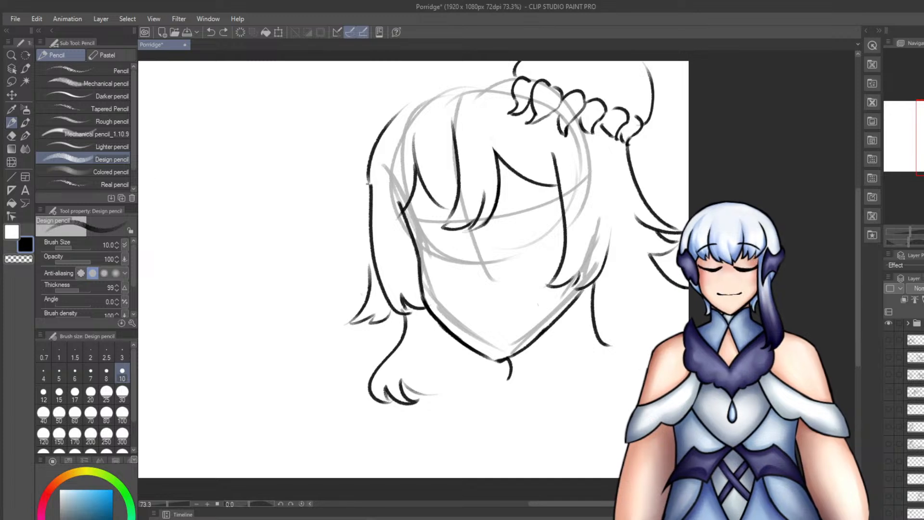
key(ctrl+z)
key(ctrl+z)
mouse_move(370, 184)
mouse_down()
mouse_move(383, 134)
mouse_move(401, 117)
mouse_up()
key(ctrl+z)
key(ctrl+z)
key(ctrl+z)
Continue the hair outline over the crown of the head until it meets the ruffled band.
drag(377, 152, 431, 91)
drag(386, 132, 468, 77)
drag(420, 96, 498, 78)
key(ctrl+z)
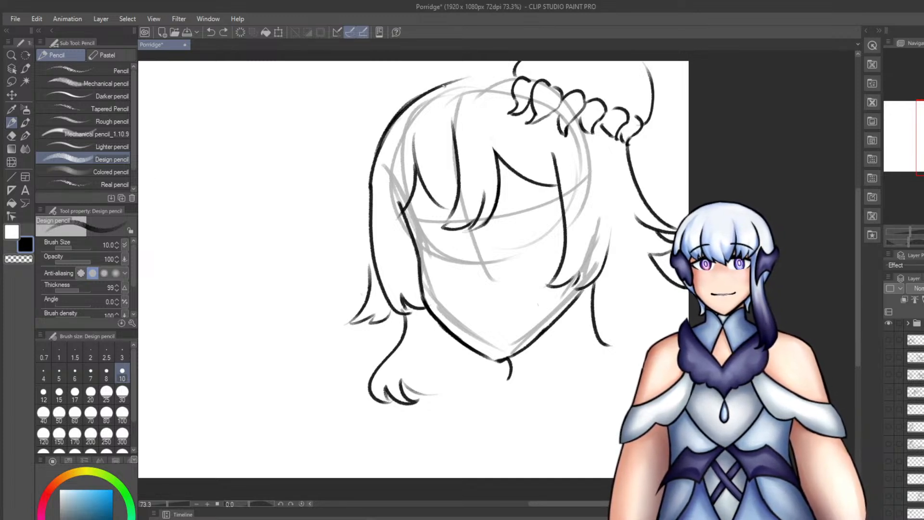
drag(443, 86, 510, 75)
key(ctrl+z)
Redraw the back hair's right outer curve from the band's lower end to the flared tips, erasing the old line.
mouse_move(640, 143)
mouse_down()
mouse_move(647, 211)
mouse_move(648, 190)
mouse_up()
key(ctrl+z)
key(ctrl+z)
key(ctrl+z)
drag(639, 129, 657, 207)
key(ctrl+z)
key(e)
drag(624, 152, 648, 210)
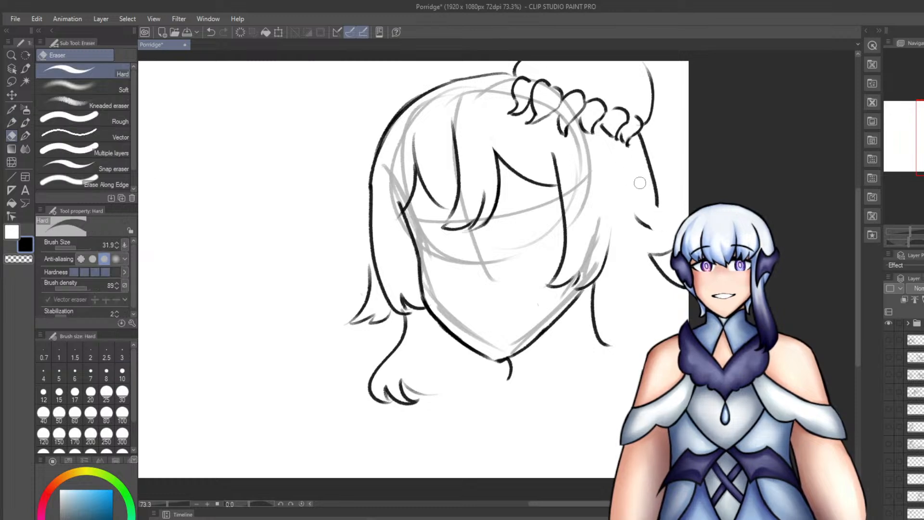
key(p)
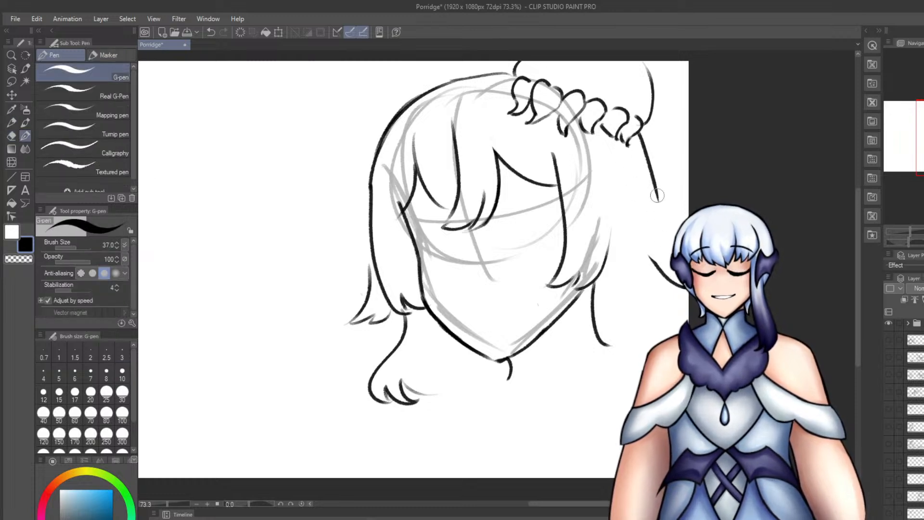
drag(655, 179, 677, 226)
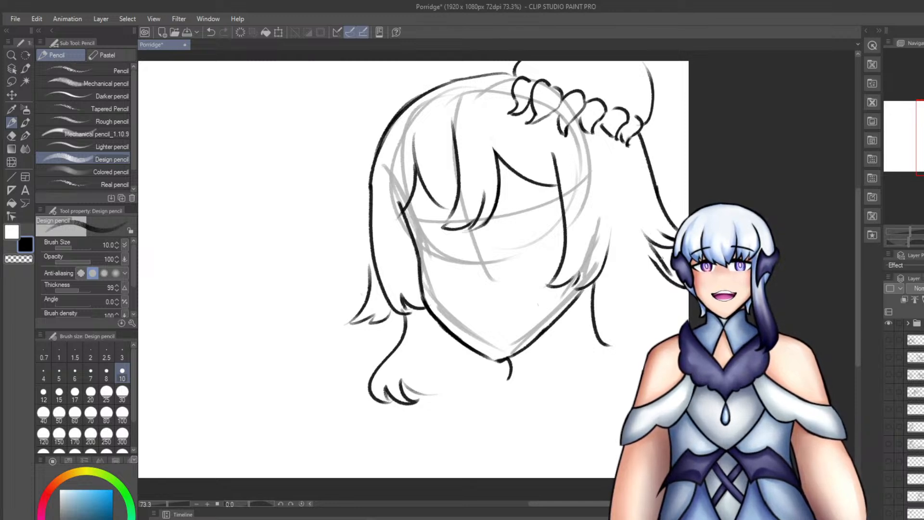
key(e)
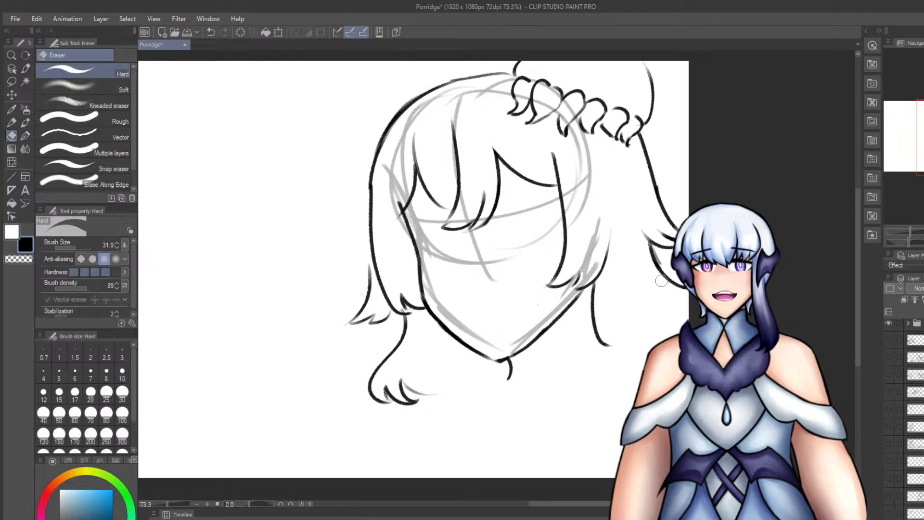
key(p)
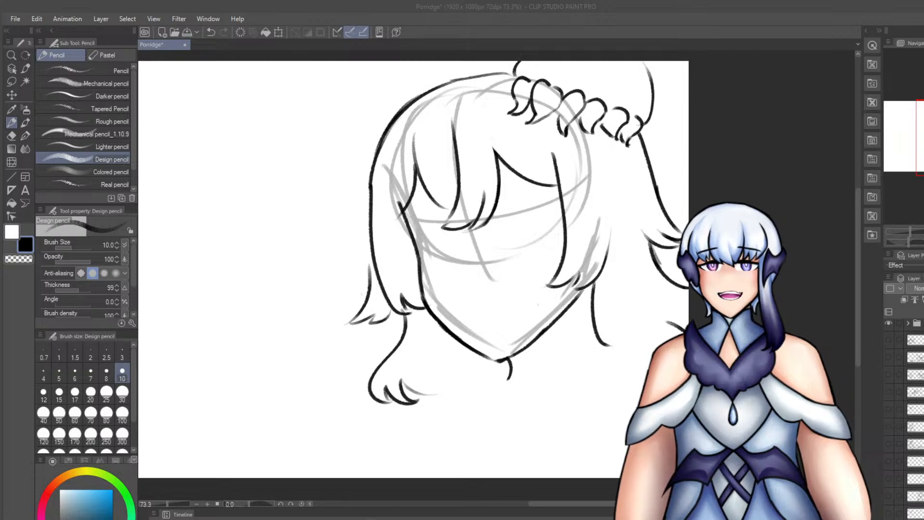
Draw a curve from the chin mark toward the lower left hair tips and extend the right neck line outward.
key(ctrl+z)
drag(509, 376, 450, 397)
mouse_move(608, 345)
mouse_down()
mouse_move(654, 352)
mouse_move(617, 346)
mouse_up()
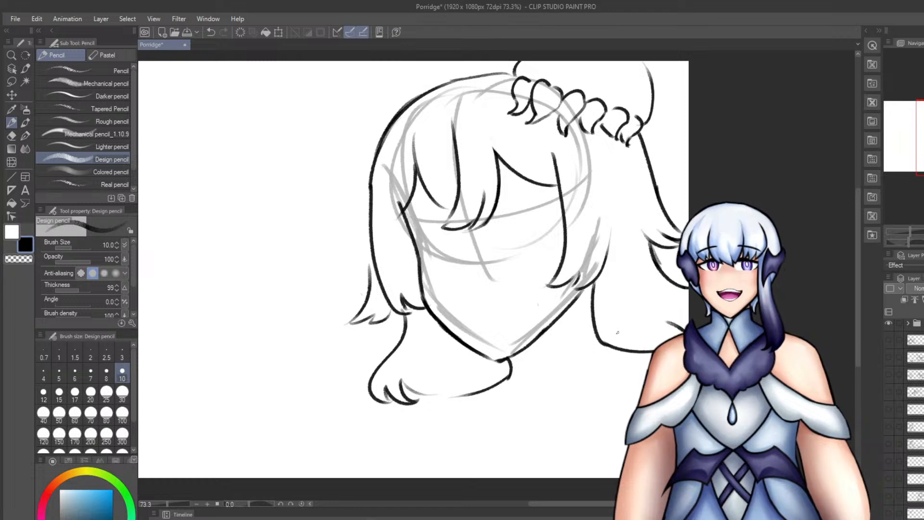
Join the chin curve to the lower left hair tips and draw the left shoulder line down to the canvas edge.
drag(450, 397, 371, 450)
key(ctrl+z)
mouse_move(438, 397)
mouse_down()
mouse_move(381, 434)
mouse_move(377, 447)
mouse_up()
key(ctrl+z)
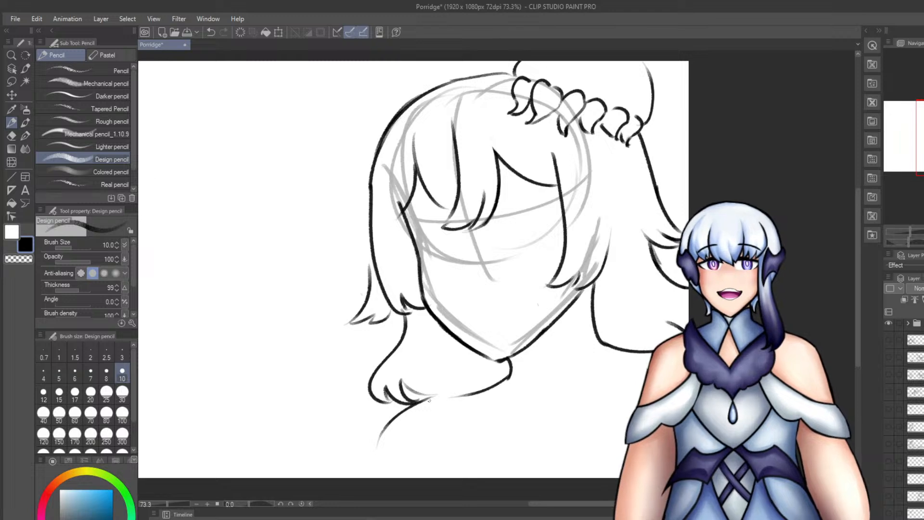
drag(475, 391, 436, 397)
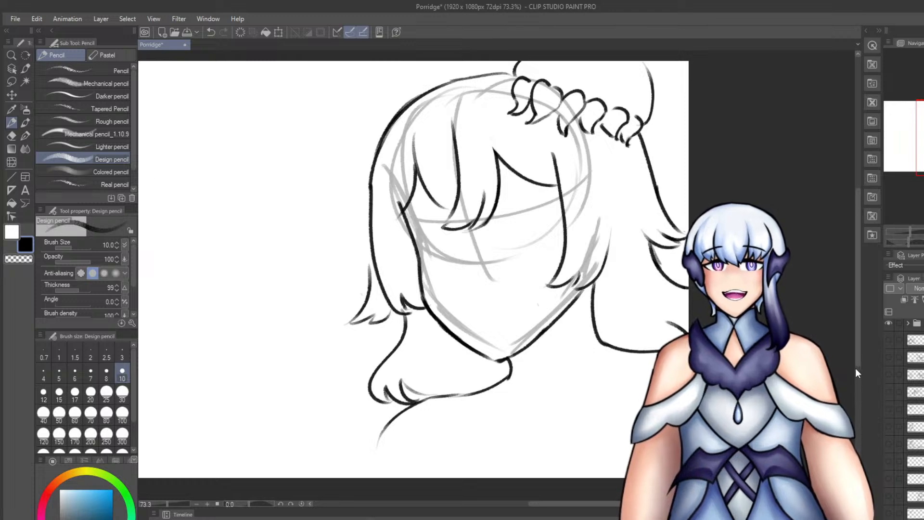
drag(858, 362, 858, 394)
drag(396, 335, 353, 421)
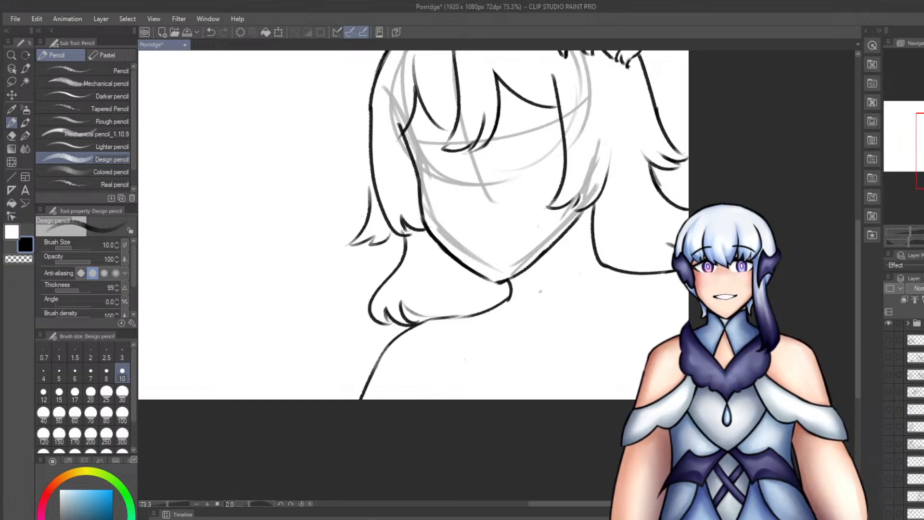
Draw the collar's upper edge beneath the chin and the two front edges curving apart from its centre.
mouse_move(534, 297)
mouse_down()
mouse_move(588, 255)
mouse_move(540, 295)
mouse_move(552, 292)
mouse_move(529, 336)
mouse_move(553, 341)
mouse_move(566, 328)
mouse_up()
key(ctrl+z)
key(ctrl+z)
key(ctrl+z)
key(ctrl+z)
key(ctrl+z)
key(ctrl+z)
key(ctrl+z)
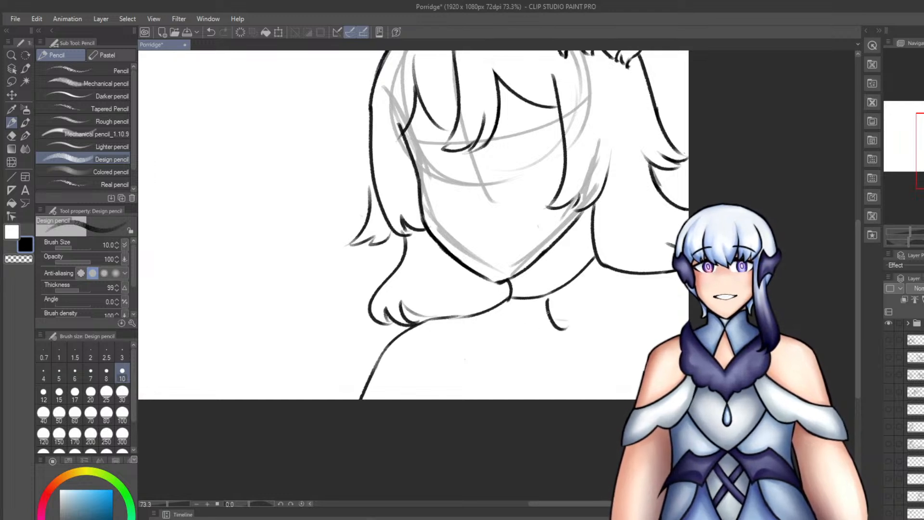
key(ctrl+z)
mouse_move(550, 296)
mouse_down()
mouse_move(577, 327)
mouse_move(522, 332)
mouse_up()
key(ctrl+z)
key(ctrl+z)
drag(532, 300, 508, 337)
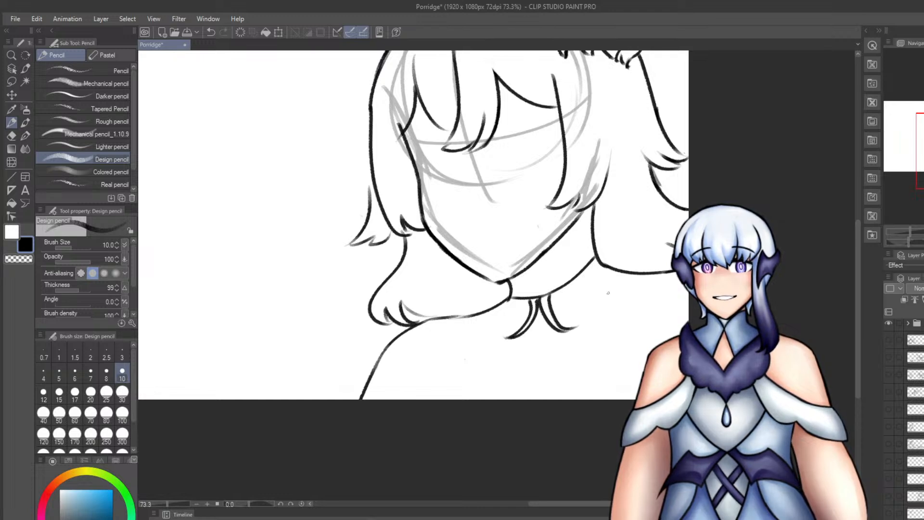
Close the outer edges of the right and left collar flaps.
drag(627, 276, 571, 327)
key(ctrl+z)
drag(628, 274, 569, 327)
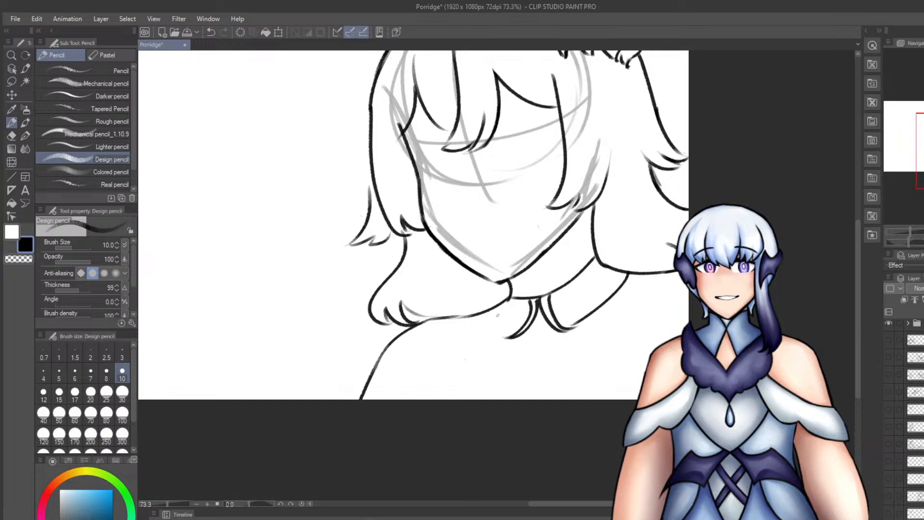
drag(485, 314, 524, 333)
key(ctrl+z)
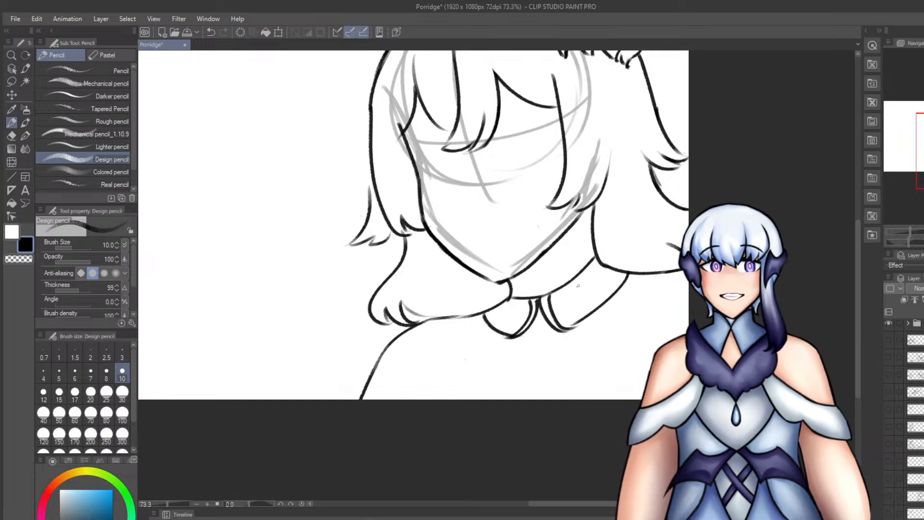
key(ctrl+z)
drag(575, 280, 555, 313)
key(ctrl+z)
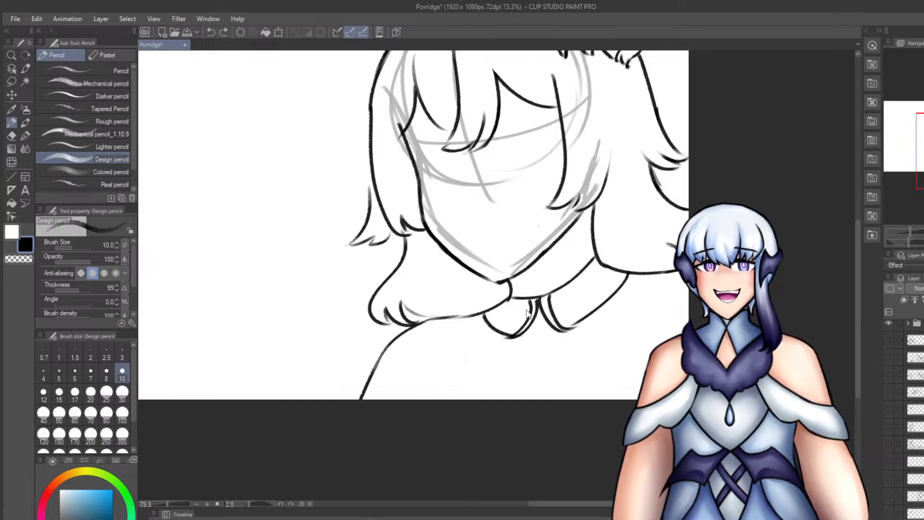
mouse_move(486, 310)
mouse_down()
mouse_move(522, 336)
mouse_move(512, 335)
mouse_up()
key(ctrl+z)
key(ctrl+z)
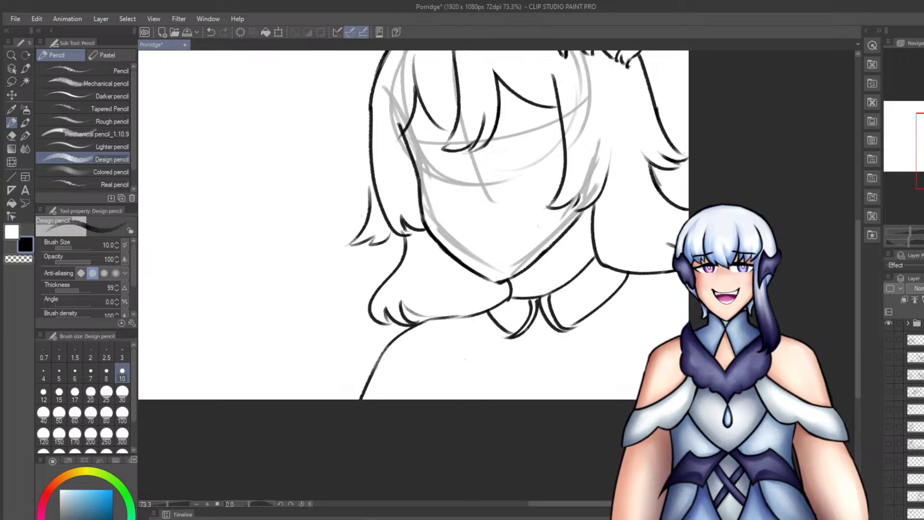
Add light curved fold lines inside both collar flaps.
mouse_move(565, 285)
mouse_down()
mouse_move(555, 323)
mouse_move(580, 303)
mouse_move(560, 316)
mouse_up()
key(ctrl+z)
key(ctrl+z)
key(ctrl+z)
mouse_move(592, 264)
mouse_down()
mouse_move(573, 326)
mouse_move(593, 308)
mouse_up()
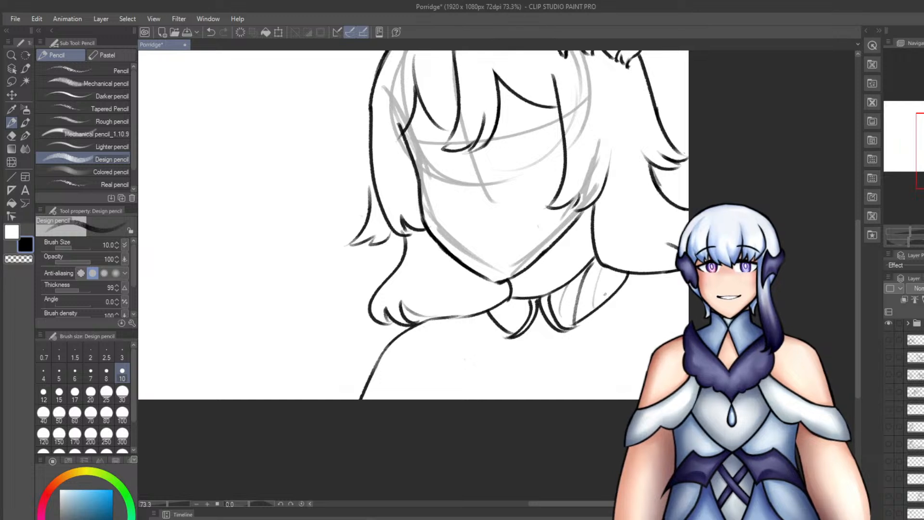
drag(616, 274, 610, 290)
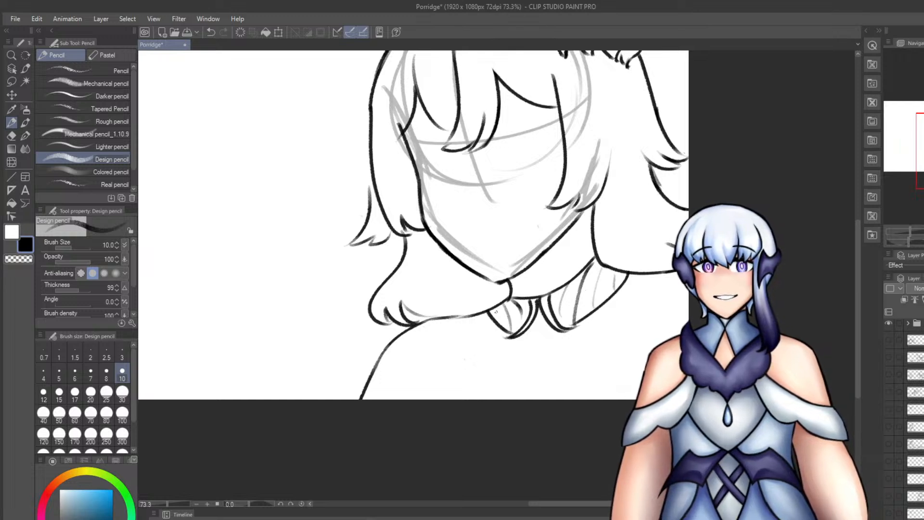
Draw a pointed, double-outlined piece hanging below the collar's centre and add the left arm's inner line.
mouse_move(561, 359)
mouse_down()
mouse_move(555, 333)
mouse_move(539, 372)
mouse_up()
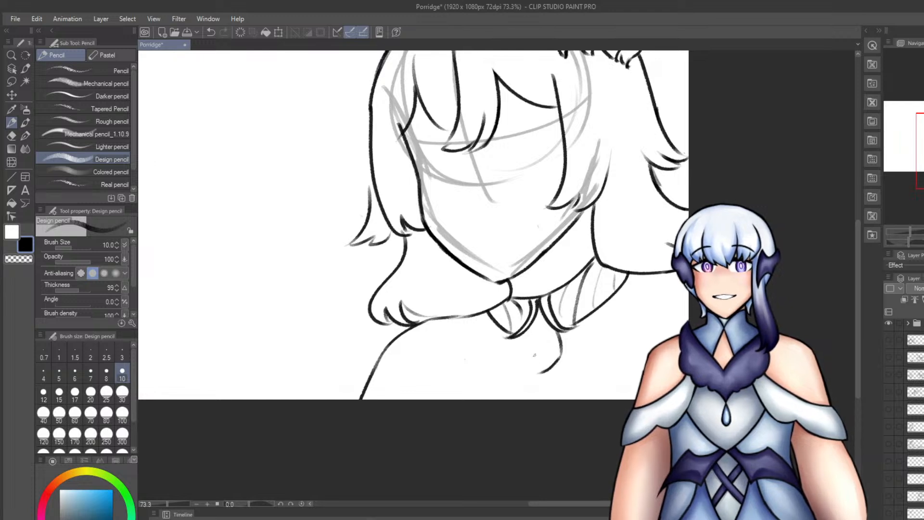
mouse_move(521, 338)
mouse_down()
mouse_move(514, 355)
mouse_move(538, 366)
mouse_up()
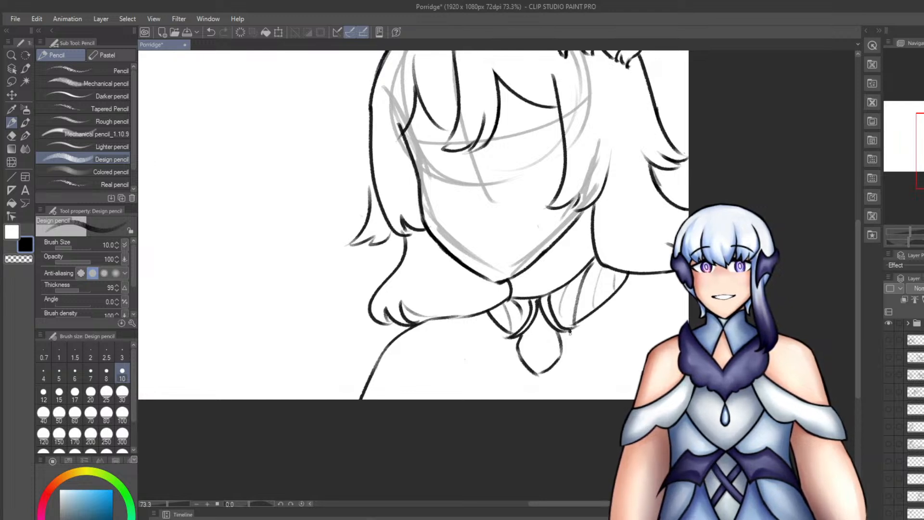
key(ctrl+z)
mouse_move(570, 332)
mouse_down()
mouse_move(569, 357)
mouse_move(537, 369)
mouse_up()
mouse_move(508, 340)
mouse_down()
mouse_move(511, 359)
mouse_move(541, 373)
mouse_up()
key(ctrl+z)
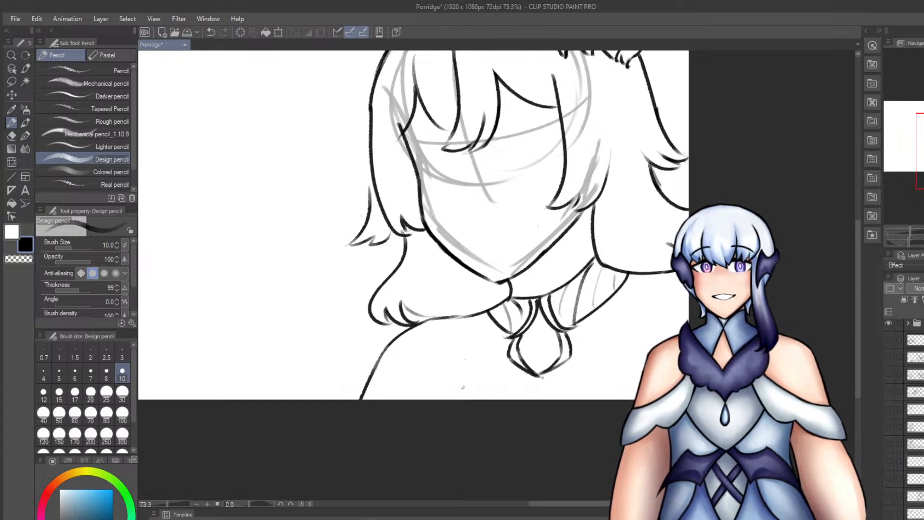
drag(449, 374, 445, 399)
key(ctrl+z)
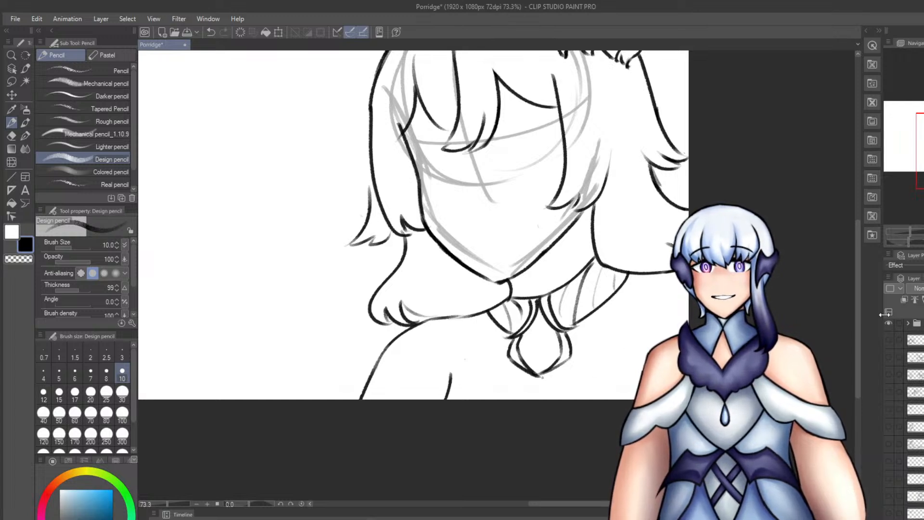
Draw a small downturned mouth above the chin and a short slanted nose line on the centre guideline.
drag(857, 330, 860, 302)
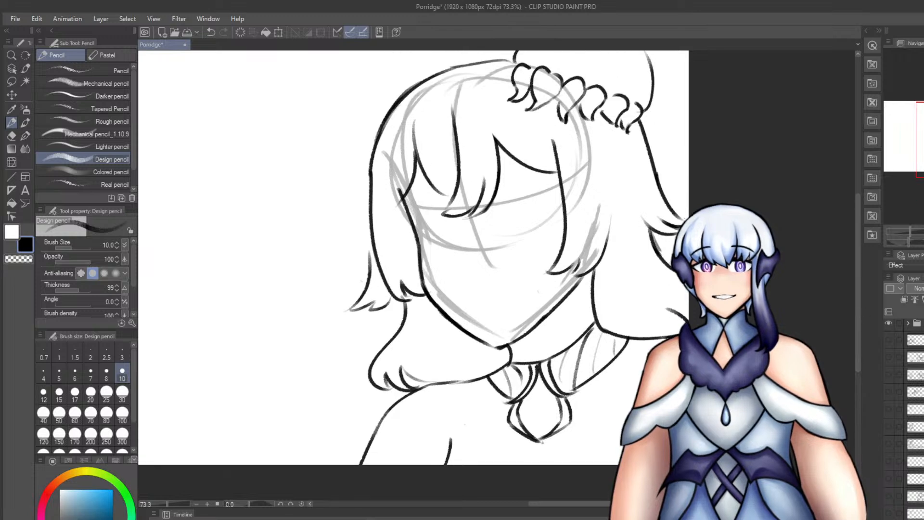
scroll(485, 314, up, 3)
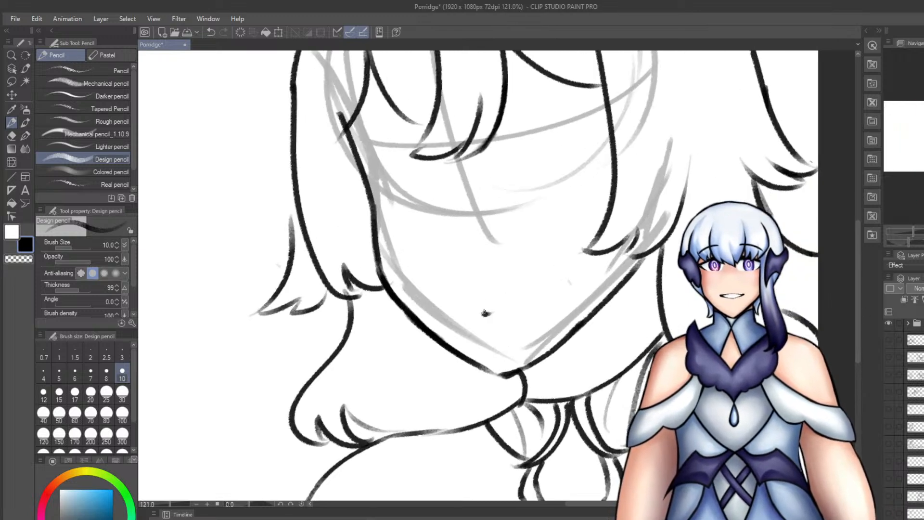
mouse_move(485, 313)
mouse_down()
mouse_move(527, 306)
mouse_move(518, 313)
mouse_up()
key(ctrl+z)
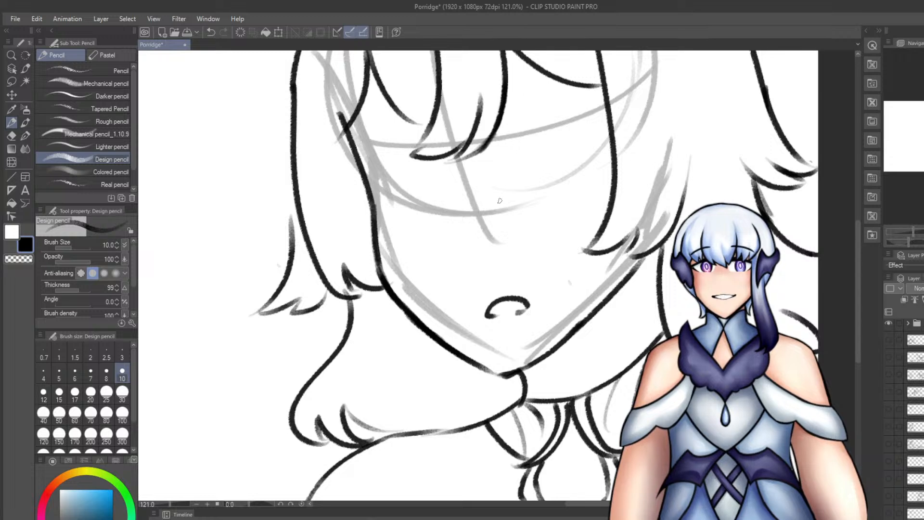
drag(463, 214, 505, 198)
key(ctrl+z)
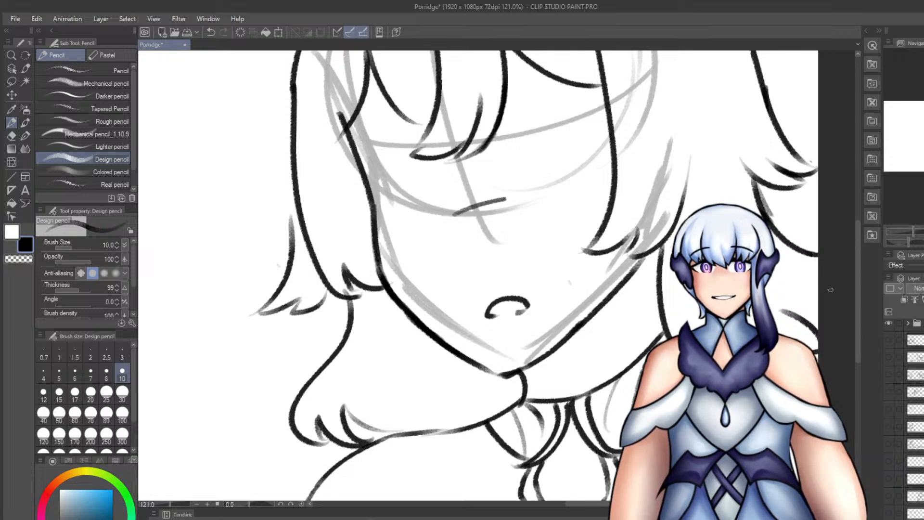
Draw a curved upper lash line for the right-hand eye, just under the fringe.
drag(519, 132, 491, 149)
key(ctrl+z)
mouse_move(501, 137)
mouse_down()
mouse_move(492, 148)
mouse_move(500, 137)
mouse_move(575, 129)
mouse_up()
key(ctrl+z)
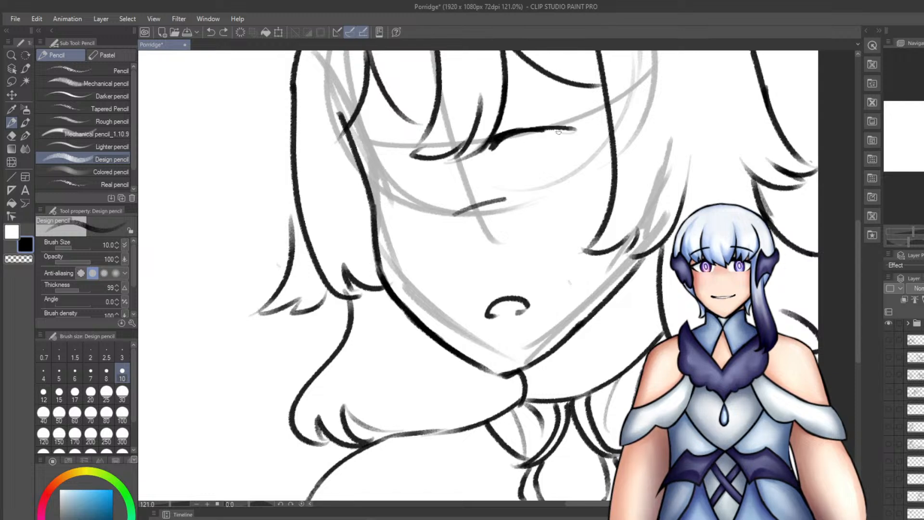
click(888, 323)
click(889, 323)
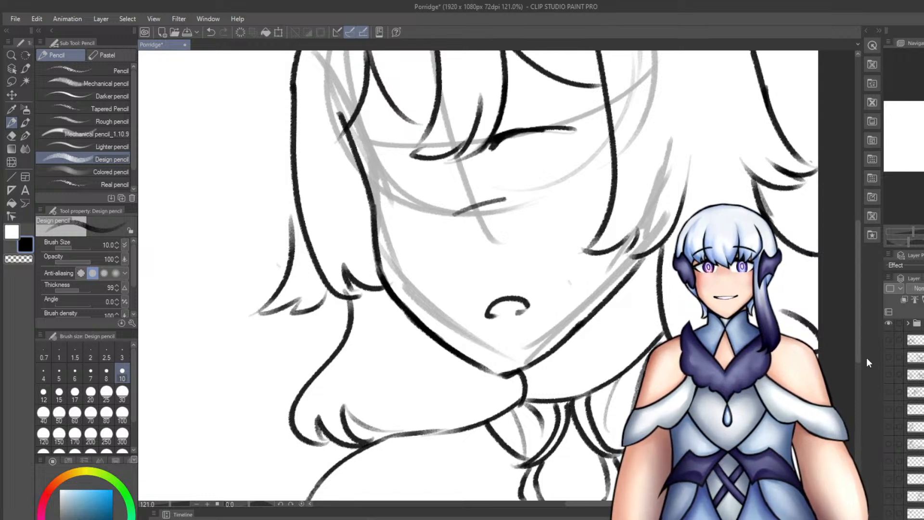
drag(859, 349, 859, 324)
Thicken the right-hand eye's upper lash line and draw a short arc for the top of its iris.
drag(516, 202, 580, 197)
mouse_move(513, 207)
mouse_down()
mouse_move(603, 206)
mouse_move(503, 212)
mouse_move(494, 222)
mouse_up()
mouse_move(520, 259)
mouse_down()
mouse_move(543, 234)
mouse_move(562, 248)
mouse_up()
key(ctrl+z)
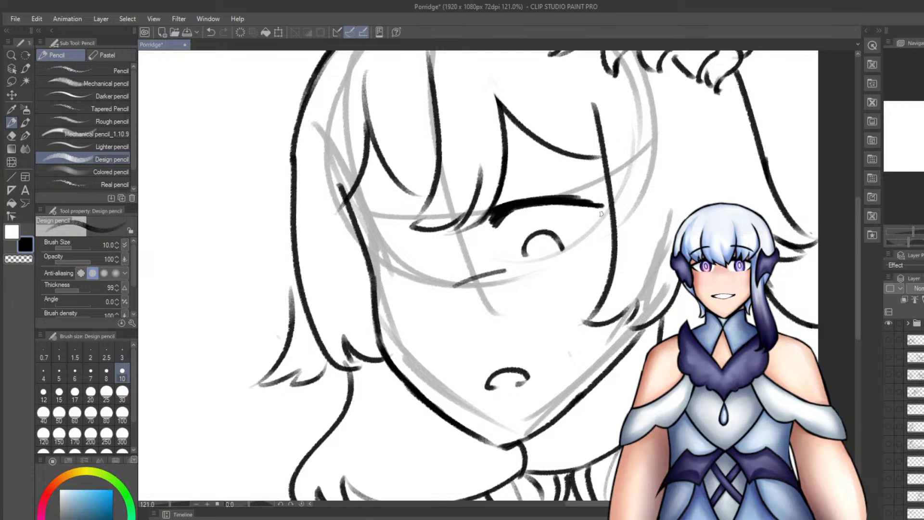
Add a downward stroke and a small outward flick at the outer corner of the right-hand eye.
drag(603, 208, 596, 242)
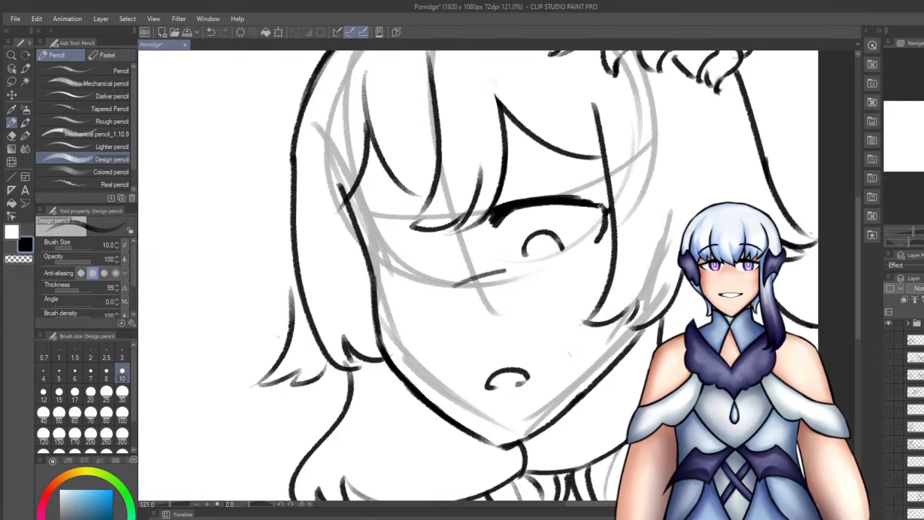
mouse_move(584, 205)
mouse_down()
mouse_move(612, 212)
mouse_move(620, 202)
mouse_up()
key(ctrl+z)
drag(612, 208, 602, 224)
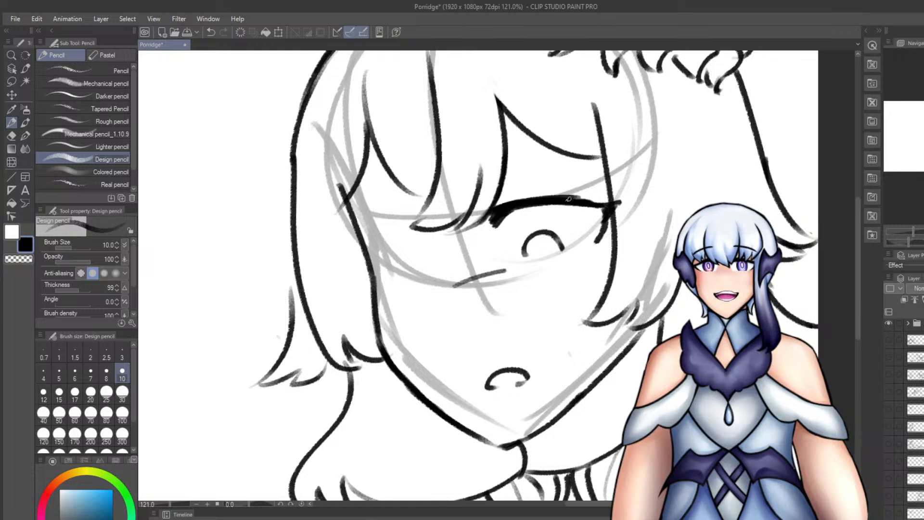
key(ctrl+z)
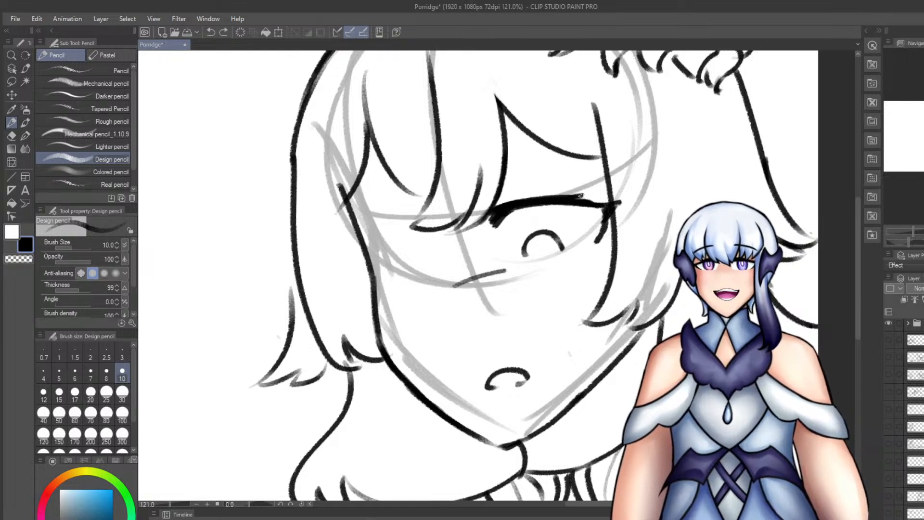
Darken and smooth the outer half of the right-hand eye's upper lash line.
mouse_move(581, 196)
mouse_down()
mouse_move(599, 204)
mouse_move(581, 196)
mouse_move(600, 191)
mouse_move(605, 210)
mouse_move(615, 206)
mouse_up()
key(ctrl+z)
key(ctrl+z)
key(ctrl+z)
key(ctrl+z)
key(ctrl+z)
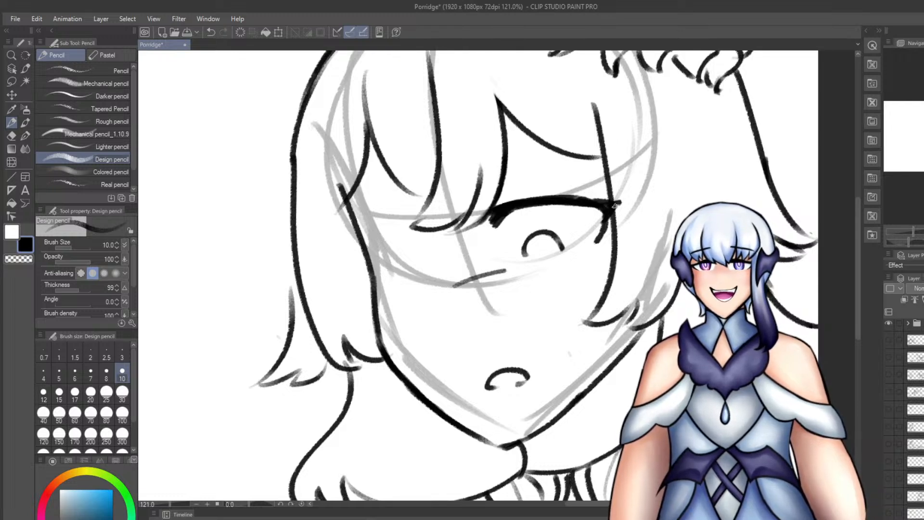
key(ctrl+z)
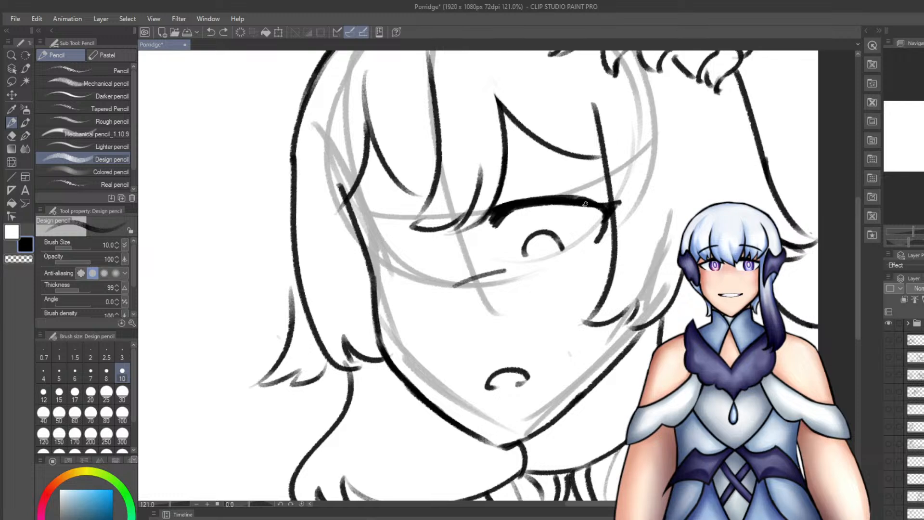
key(ctrl+z)
Draw a thick upper lash line for the left-hand eye, with a short downward stroke at its outer corner.
mouse_move(385, 246)
mouse_down()
mouse_move(433, 226)
mouse_move(423, 231)
mouse_up()
drag(395, 240, 444, 229)
mouse_move(405, 232)
mouse_down()
mouse_move(438, 235)
mouse_move(374, 253)
mouse_move(419, 230)
mouse_up()
key(ctrl+z)
key(ctrl+z)
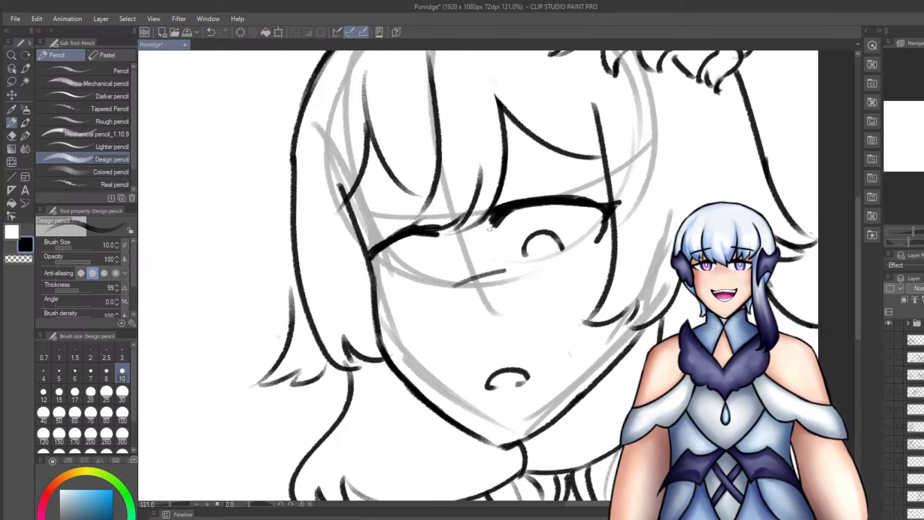
mouse_move(370, 262)
mouse_down()
mouse_move(395, 285)
mouse_move(368, 256)
mouse_up()
key(ctrl+z)
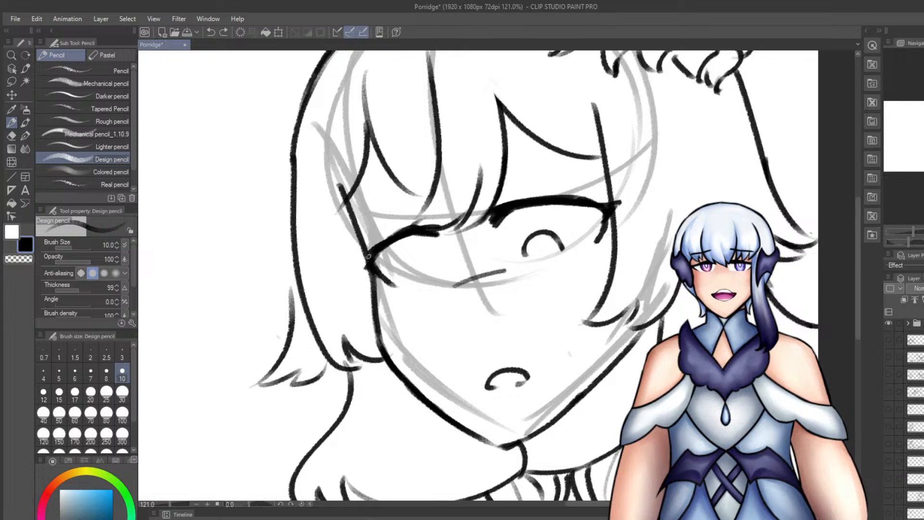
Draw a short arc for the top of the iris in the left-hand eye.
mouse_move(417, 276)
mouse_down()
mouse_move(436, 254)
mouse_move(447, 267)
mouse_move(421, 272)
mouse_move(443, 264)
mouse_move(434, 254)
mouse_move(446, 266)
mouse_up()
key(ctrl+z)
key(ctrl+z)
key(e)
key(p)
key(p)
key(ctrl+z)
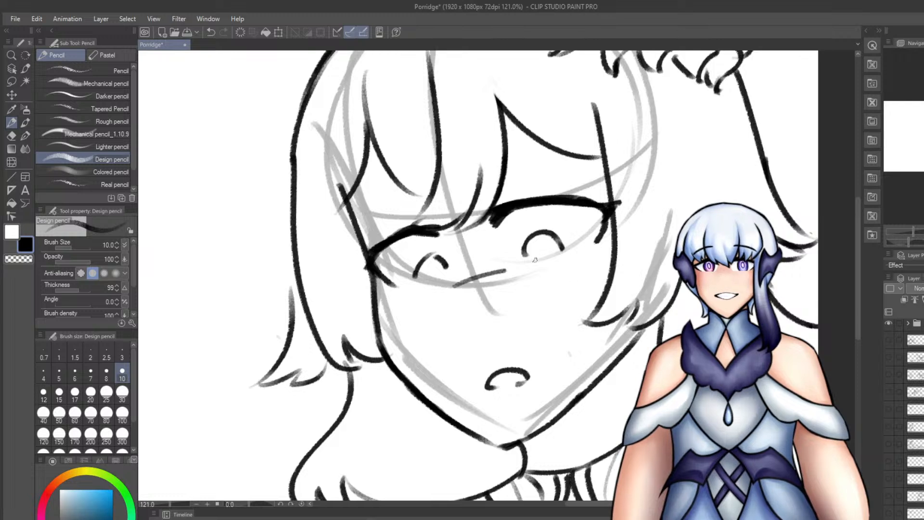
Rework the iris arcs with softer inner shading and add a small pupil dot in each eye.
key(e)
mouse_move(530, 252)
mouse_down()
mouse_move(553, 226)
mouse_move(562, 248)
mouse_move(534, 232)
mouse_up()
key(p)
key(p)
key(ctrl+z)
drag(534, 232, 557, 239)
key(ctrl+z)
key(ctrl+z)
key(ctrl+z)
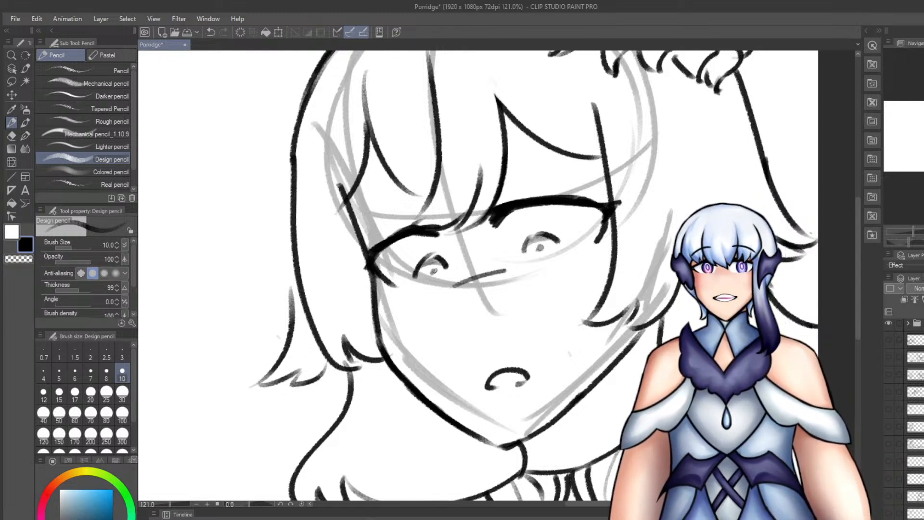
Draw a thin arched eyebrow above the right-hand eye, across the fringe strands.
drag(466, 173, 573, 147)
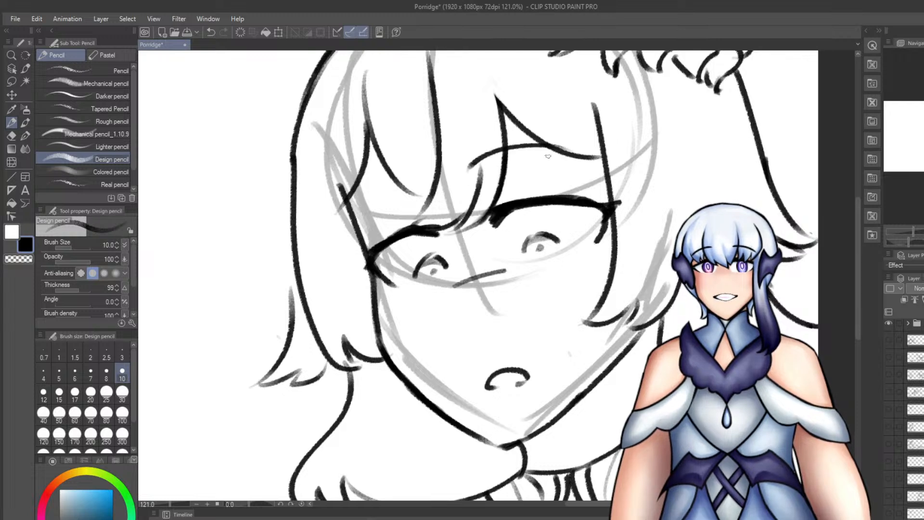
key(ctrl+z)
key(ctrl+z)
drag(479, 153, 590, 155)
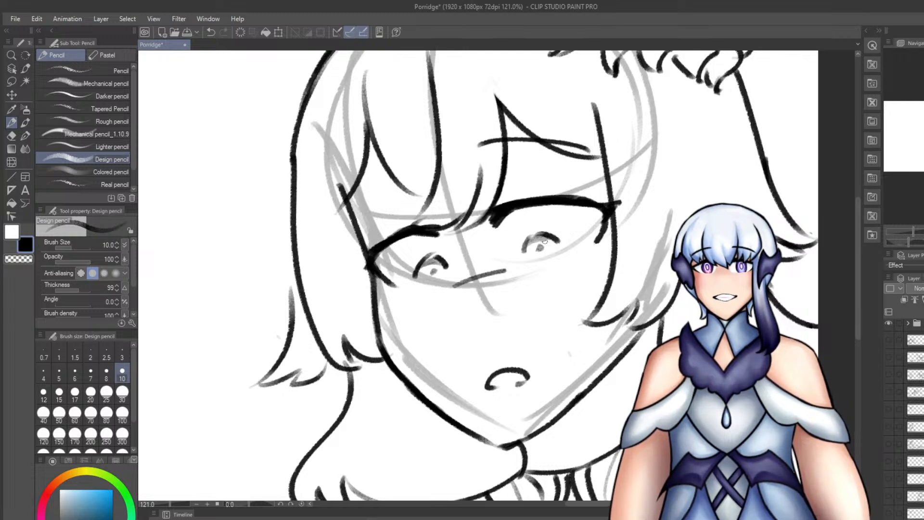
Erase small highlights into the irises with the Hard eraser.
key(e)
key(ctrl+z)
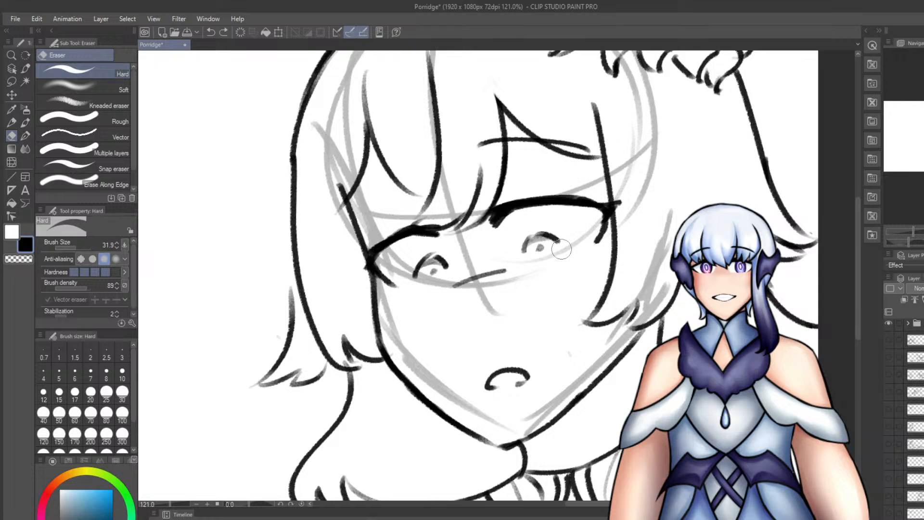
click(539, 242)
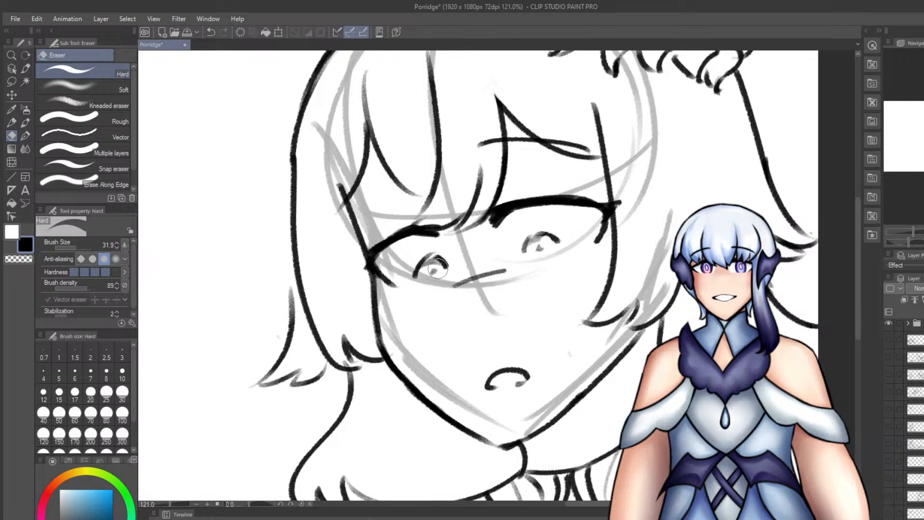
Draw a slanted eyebrow above the left-hand eye with the Design pencil and thicken the right-hand eyebrow.
key(p)
key(p)
drag(412, 157, 340, 195)
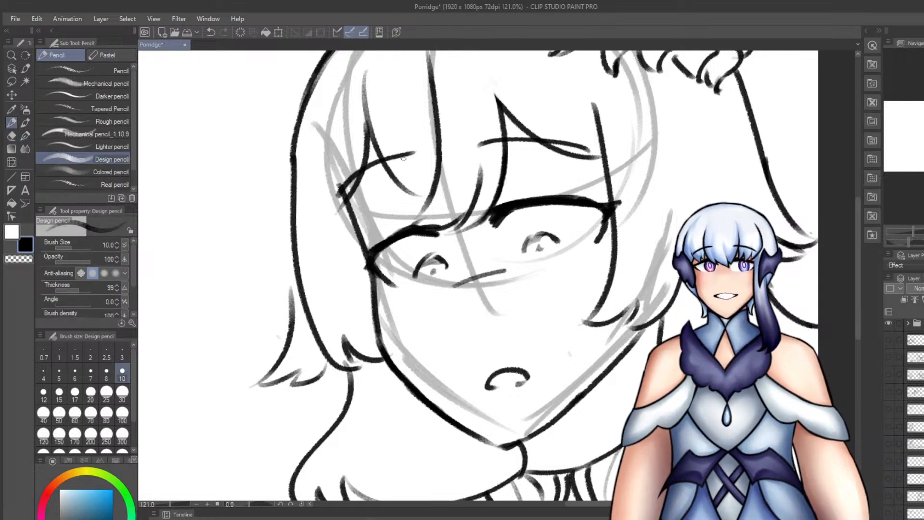
key(ctrl+z)
mouse_move(403, 172)
mouse_down()
mouse_move(345, 205)
mouse_move(349, 213)
mouse_move(354, 202)
mouse_up()
key(ctrl+z)
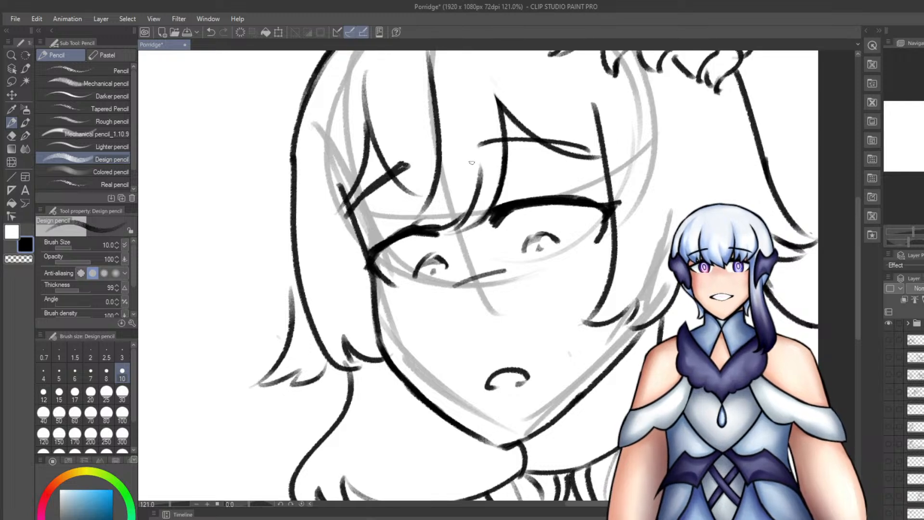
drag(486, 147, 575, 147)
key(ctrl+z)
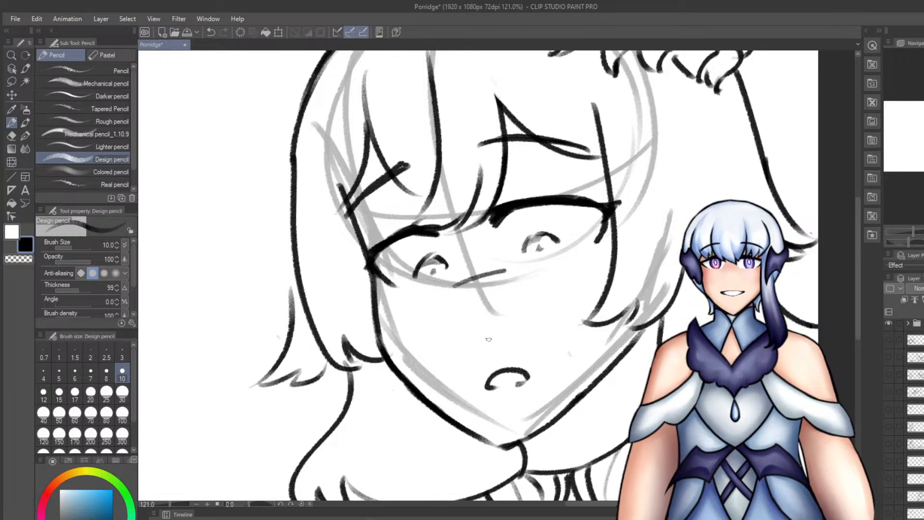
Hide the construction guidelines, keep the line art visible, and select the facial features layer.
scroll(627, 265, down, 3)
scroll(627, 265, down, 1)
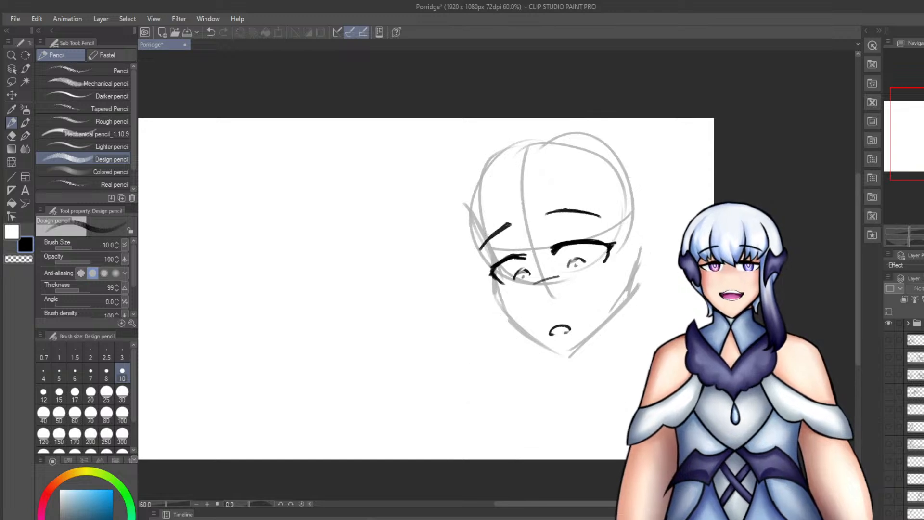
scroll(904, 418, down, 1)
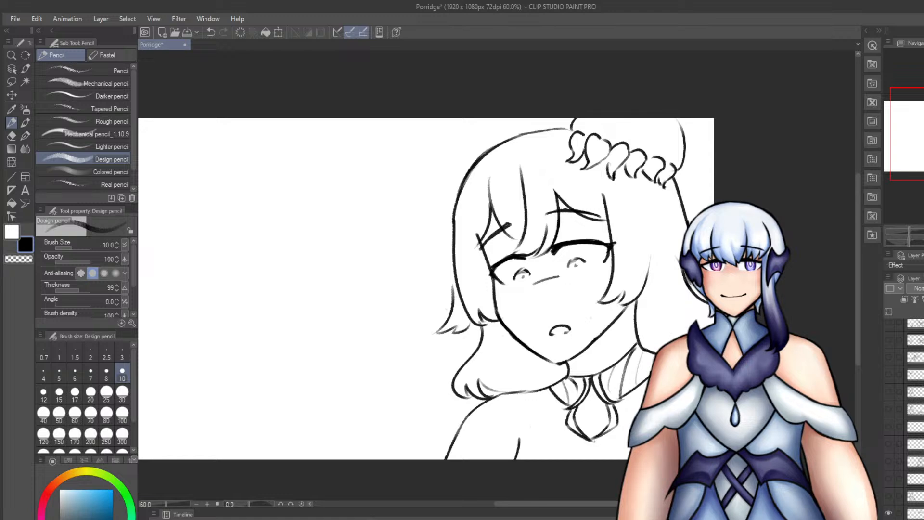
click(914, 513)
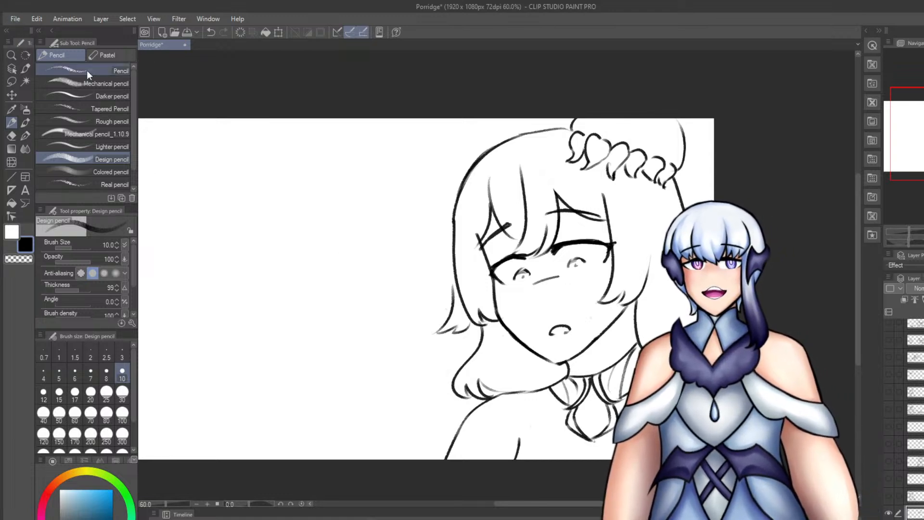
Erase the small downturned mouth and draw a wide, slanted smirk in its place.
scroll(599, 236, up, 4)
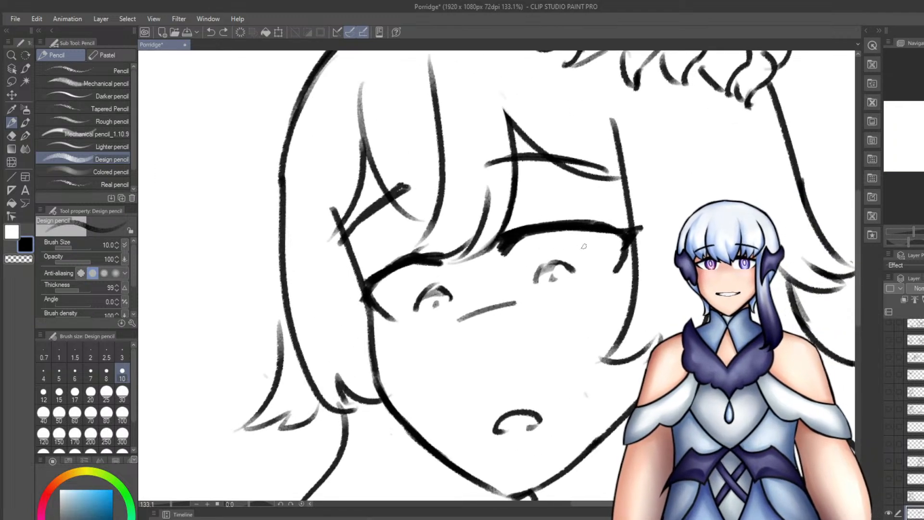
key(ctrl+z)
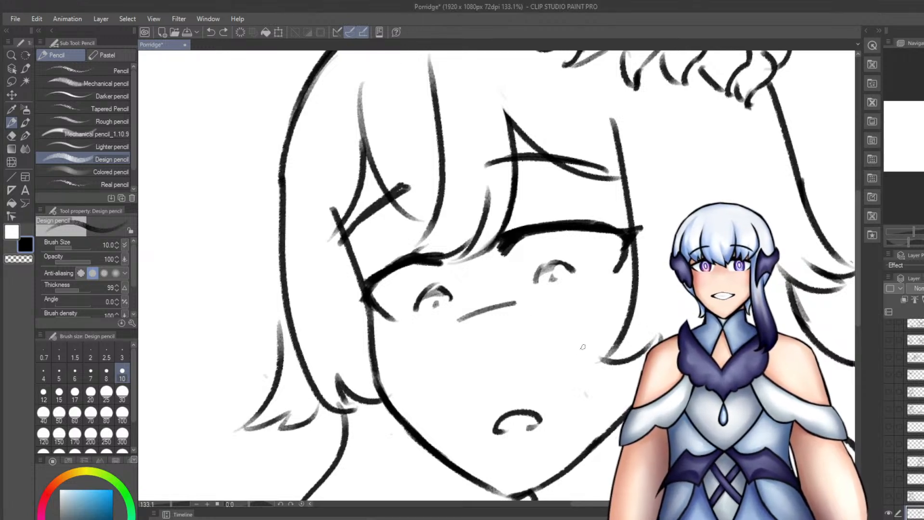
key(o)
key(p)
key(ctrl+z)
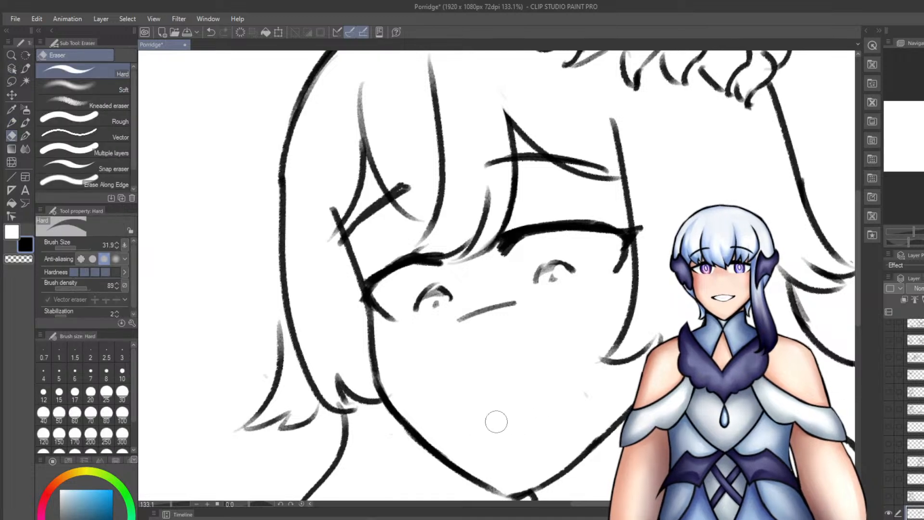
drag(479, 415, 577, 387)
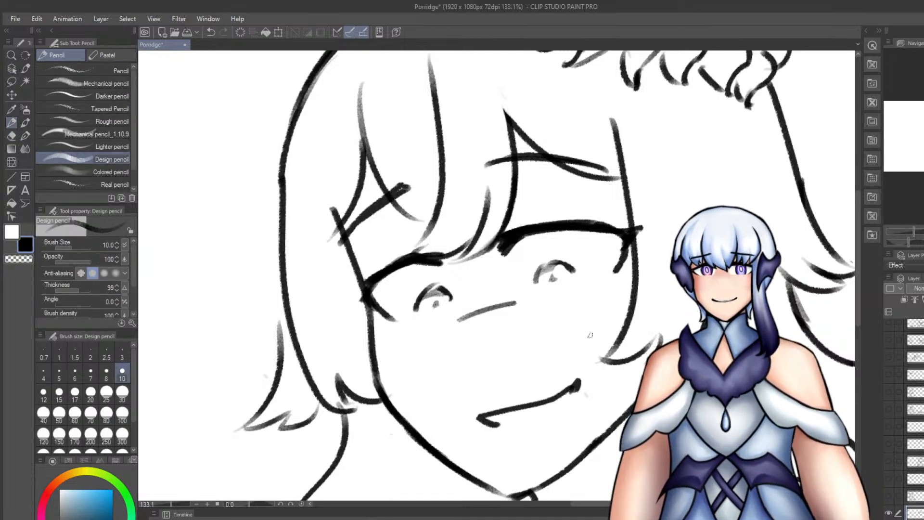
Erase both eyebrows and redraw them as thinner lines that sag in the middle.
key(e)
drag(506, 161, 594, 152)
mouse_move(408, 187)
mouse_down()
mouse_move(340, 237)
mouse_move(388, 215)
mouse_up()
key(p)
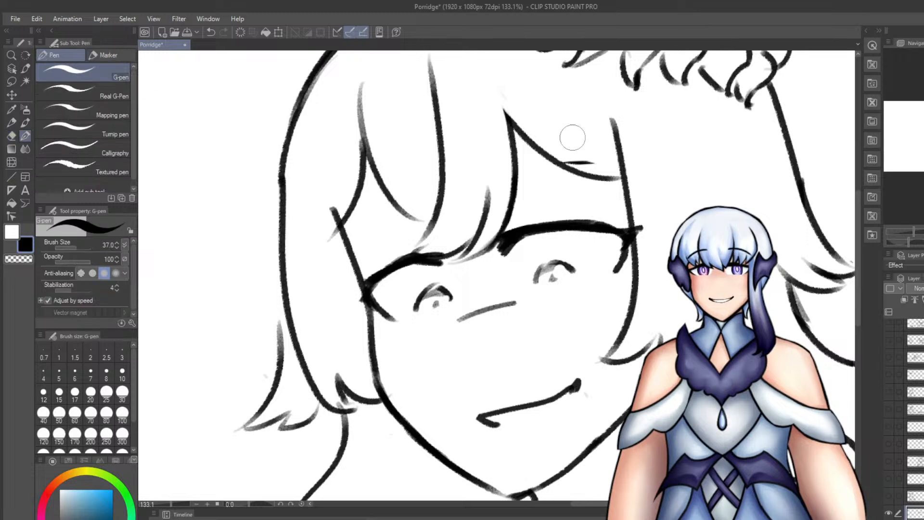
drag(487, 154, 611, 169)
key(e)
mouse_move(406, 189)
mouse_down()
mouse_move(415, 189)
mouse_move(351, 235)
mouse_up()
key(p)
Add short curved strokes marking the bottom edge of the iris in both eyes.
mouse_move(546, 292)
mouse_down()
mouse_move(590, 277)
mouse_move(569, 280)
mouse_up()
key(ctrl+z)
key(ctrl+z)
mouse_move(436, 319)
mouse_down()
mouse_move(466, 309)
mouse_move(440, 306)
mouse_move(449, 310)
mouse_up()
key(ctrl+z)
key(ctrl+z)
key(ctrl+z)
Draw several U-shaped sweat marks of different sizes around the right-hand cheek and side hair.
drag(613, 306, 622, 321)
key(ctrl+z)
mouse_move(599, 301)
mouse_down()
mouse_move(609, 321)
mouse_move(638, 311)
mouse_up()
drag(649, 289, 668, 284)
key(ctrl+z)
drag(613, 375, 629, 375)
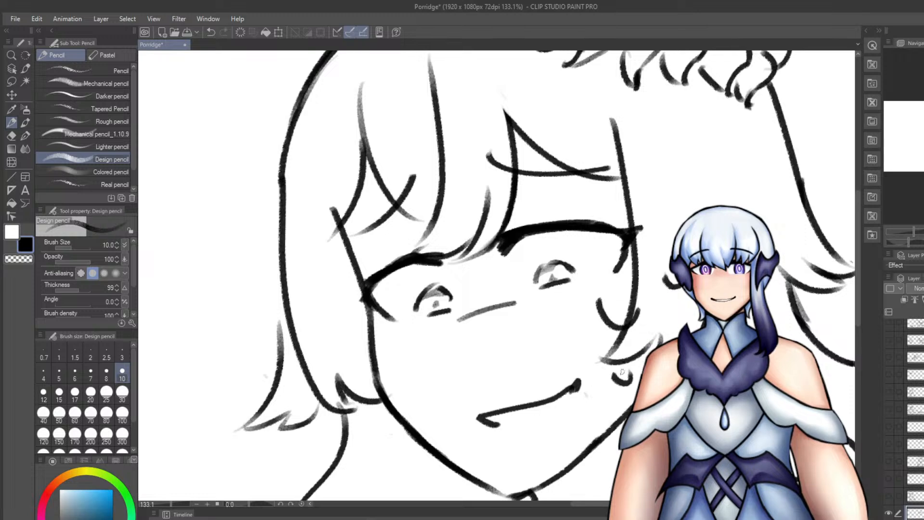
drag(573, 349, 598, 358)
key(ctrl+z)
drag(665, 317, 687, 311)
key(ctrl+z)
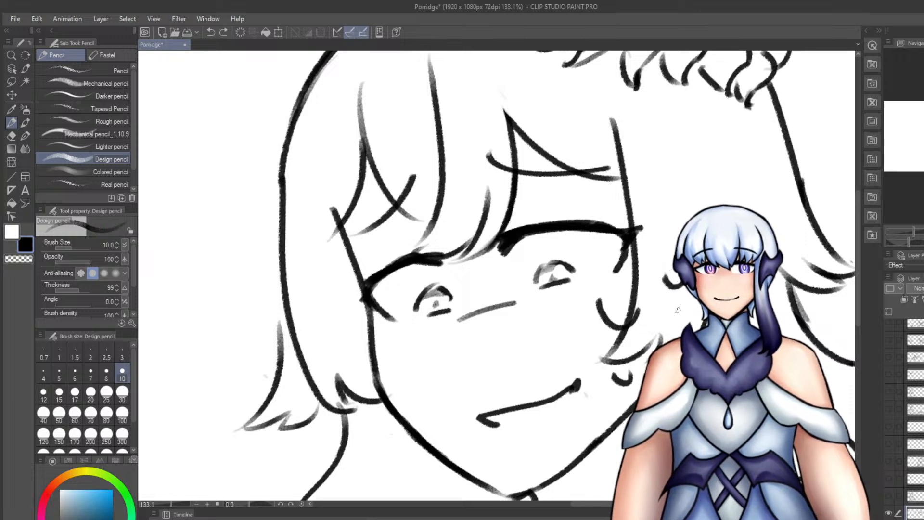
Add light slanted blush hatching above the nose line, between the two eyes.
drag(466, 304, 493, 280)
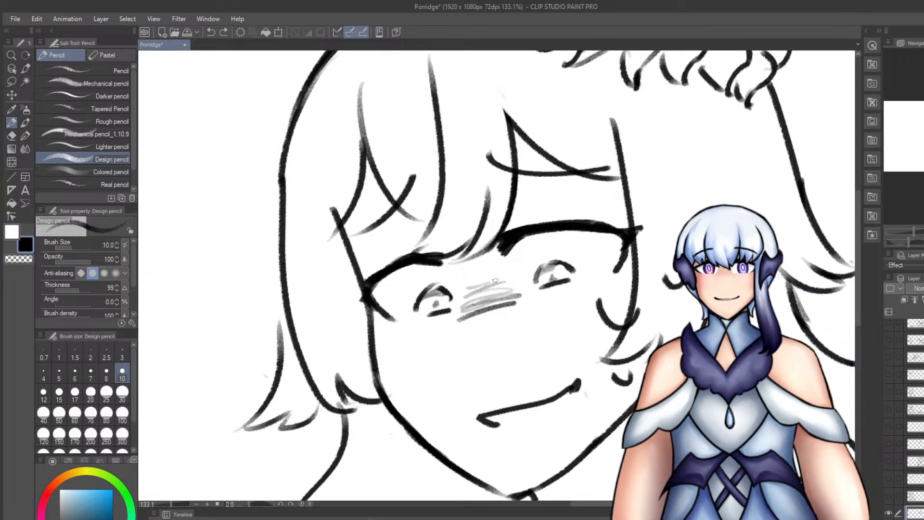
key(ctrl+z)
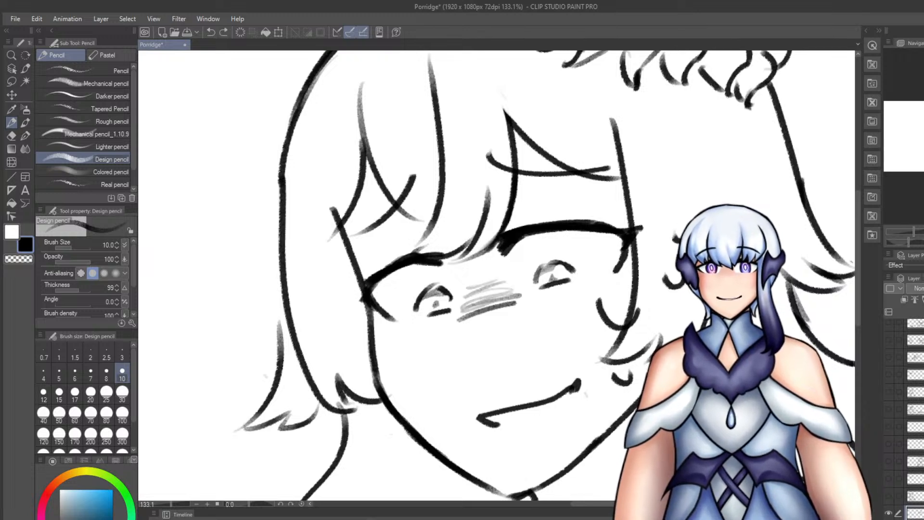
key(ctrl+y)
scroll(666, 169, down, 10)
scroll(640, 182, up, 3)
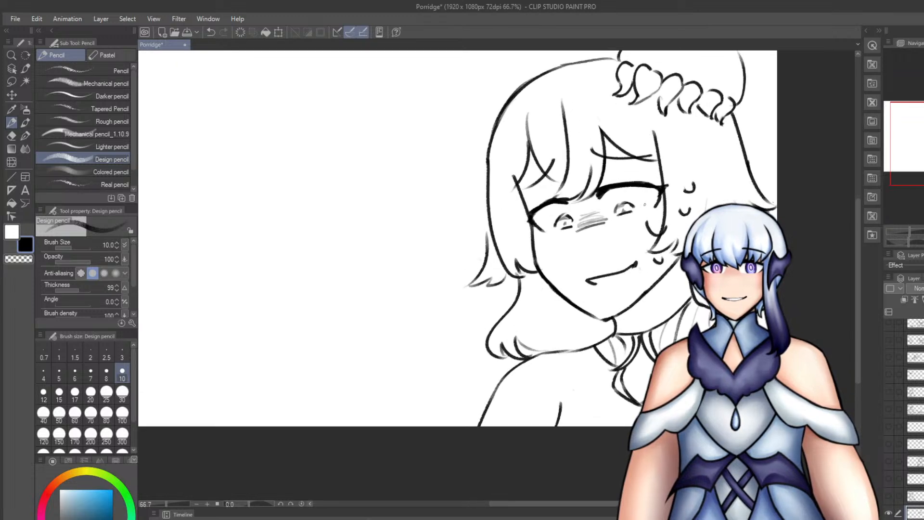
key(alt)
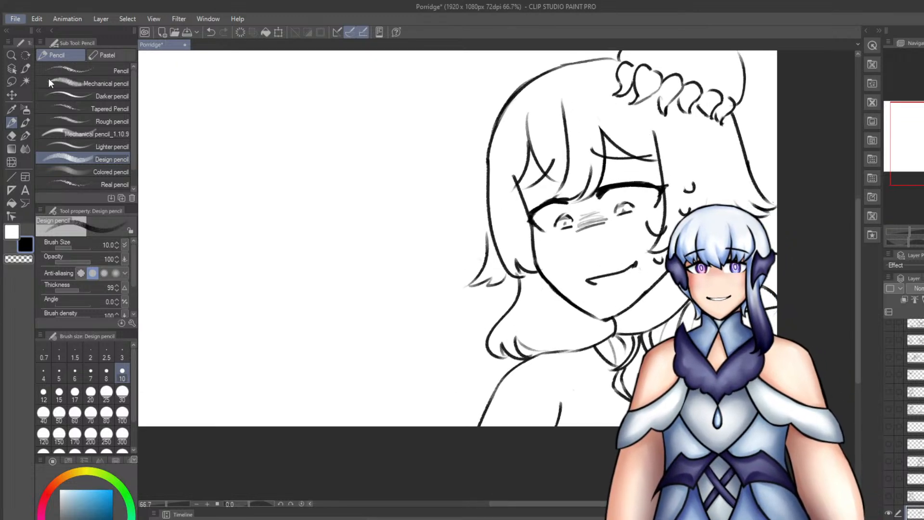
key(alt+Tab)
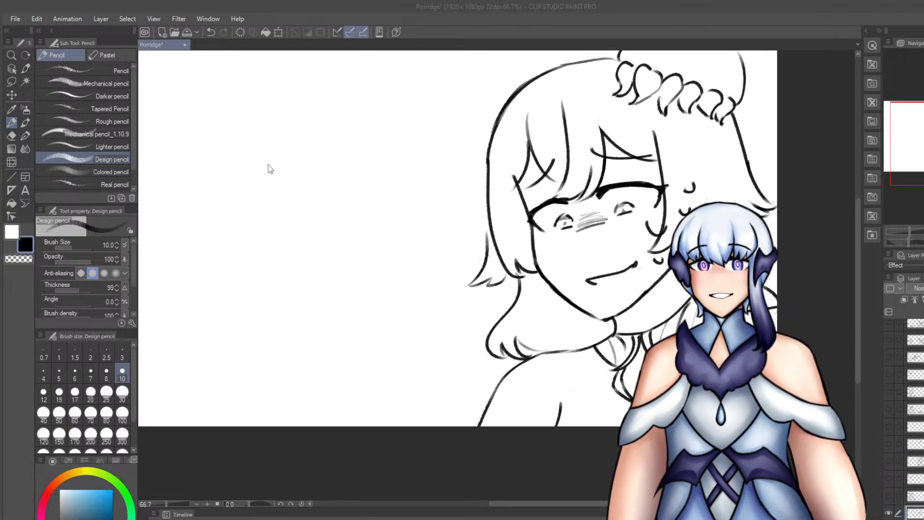
click(301, 189)
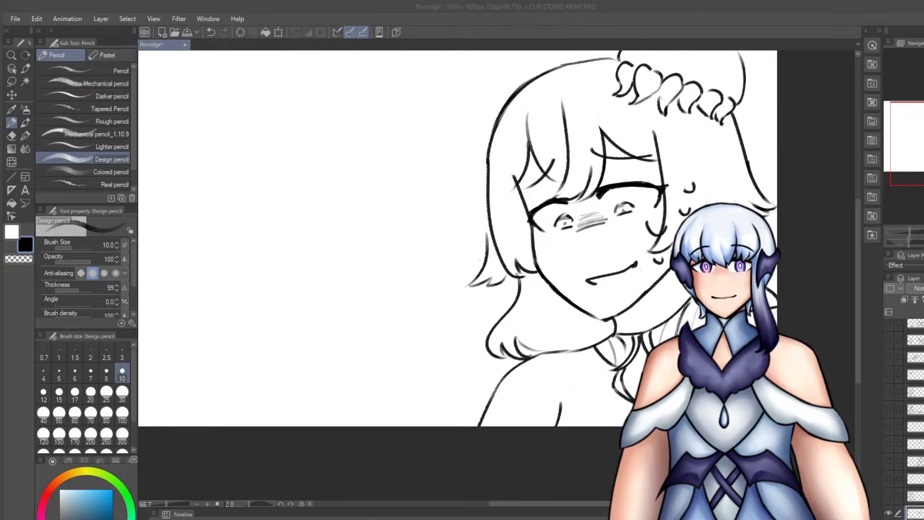
Switch to Synthesizer V Studio, enlarge its window and import the Voiceacting audio as a second track.
click(658, 330)
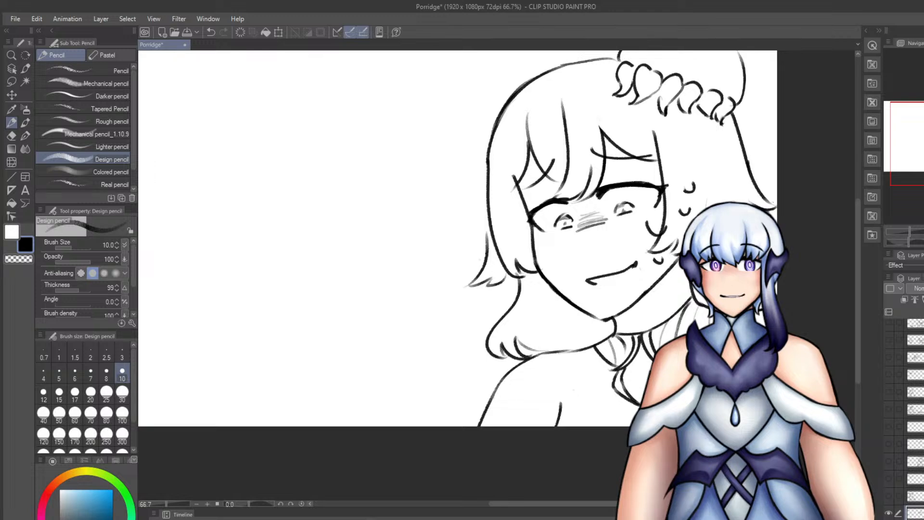
key(alt+Tab)
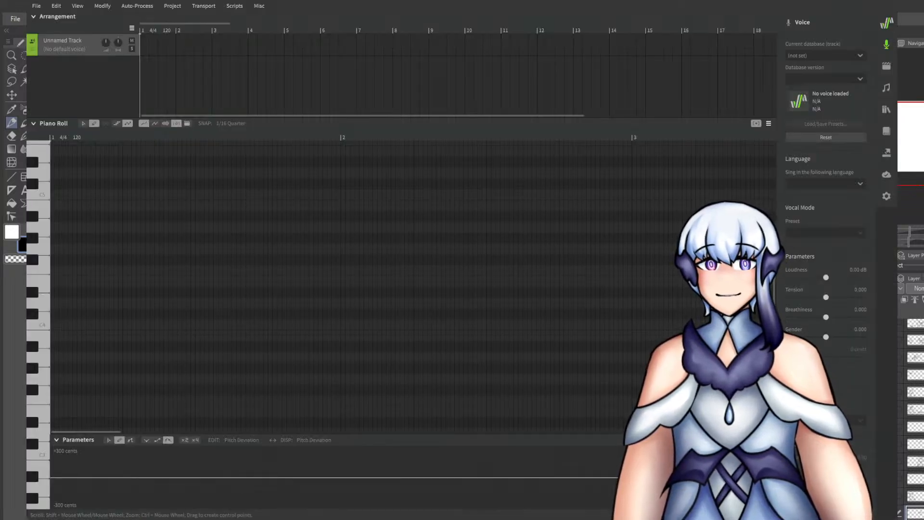
key(super+Up)
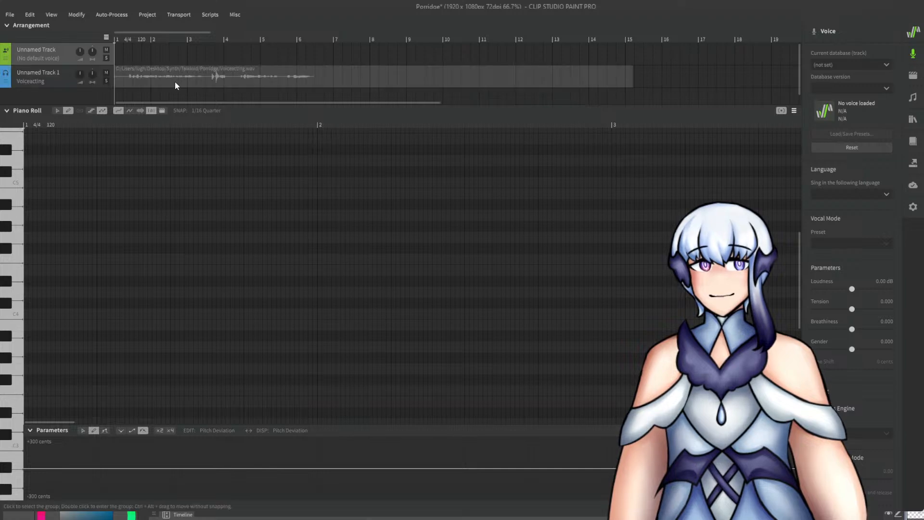
Convert the Voiceacting audio clip into a group of notes on the first track and open that group.
click(175, 82)
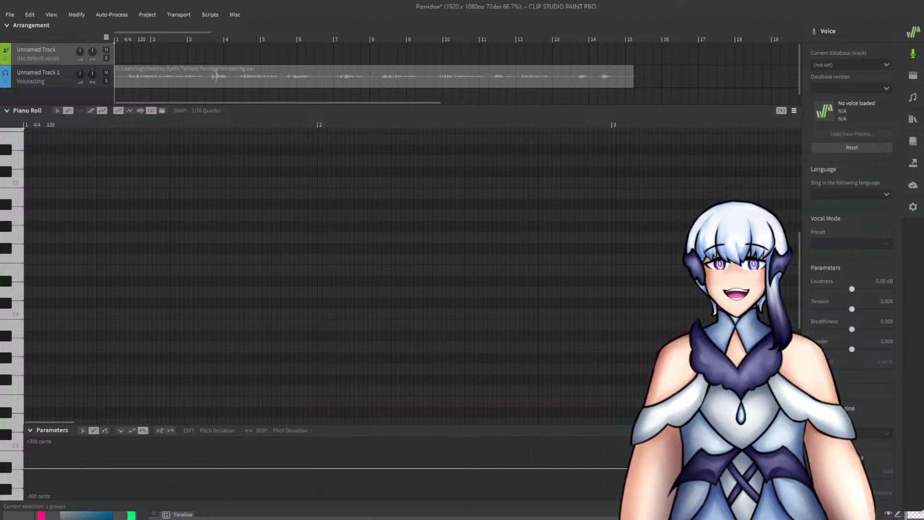
scroll(139, 77, down, 1)
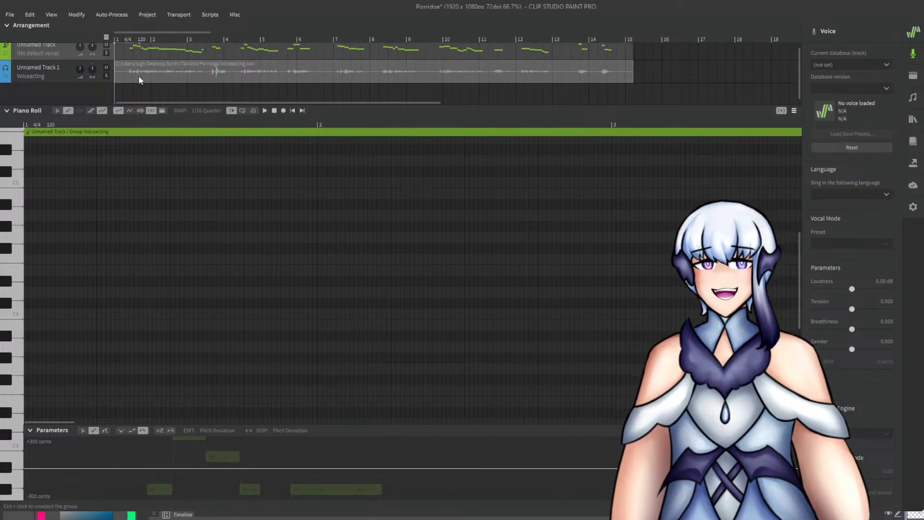
scroll(134, 56, up, 1)
click(125, 48)
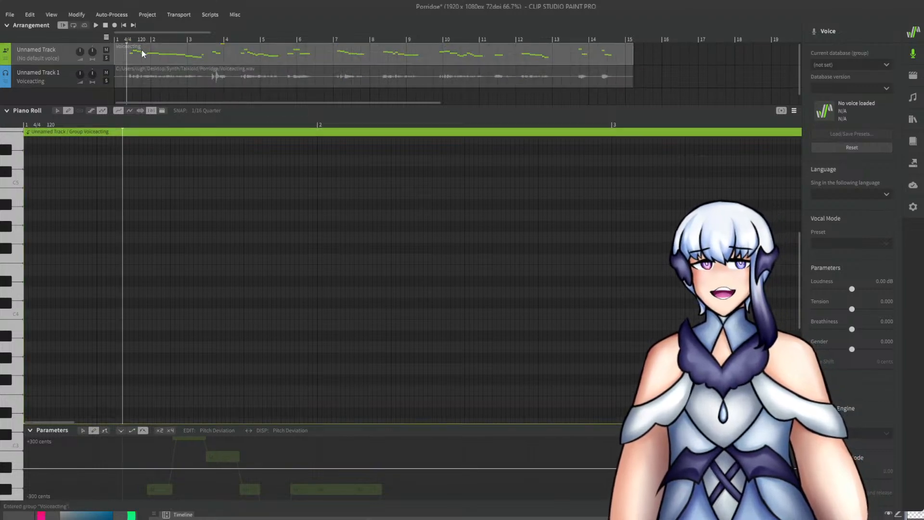
Assign the SOLARIA voice to the note track and turn off direct pitch editing.
scroll(154, 250, down, 3)
scroll(151, 258, down, 4)
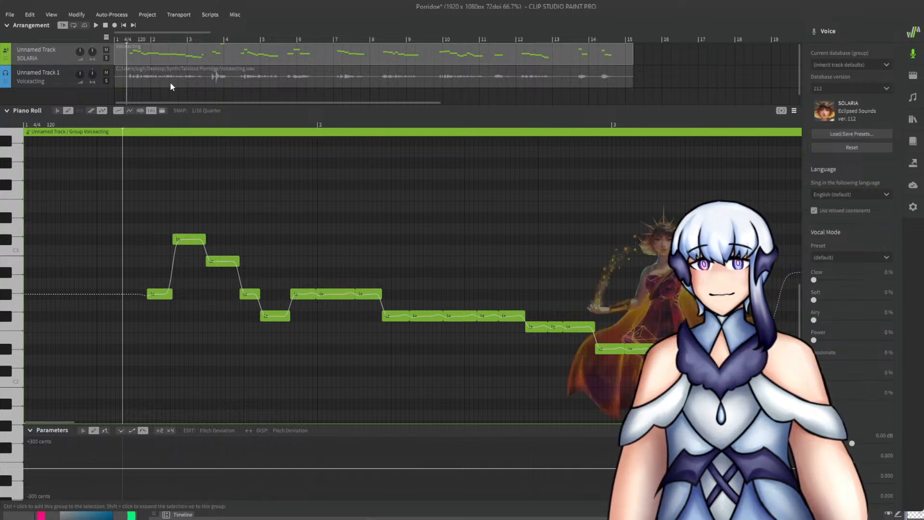
scroll(209, 242, down, 2)
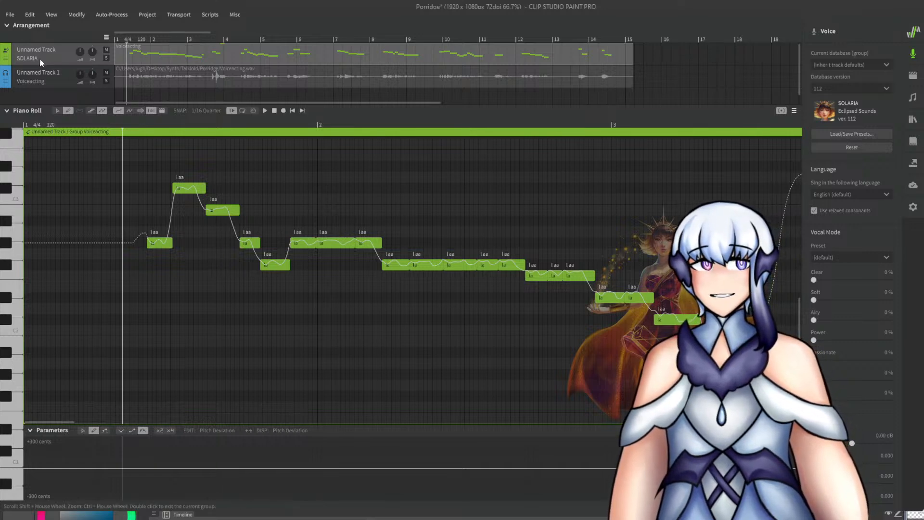
click(102, 110)
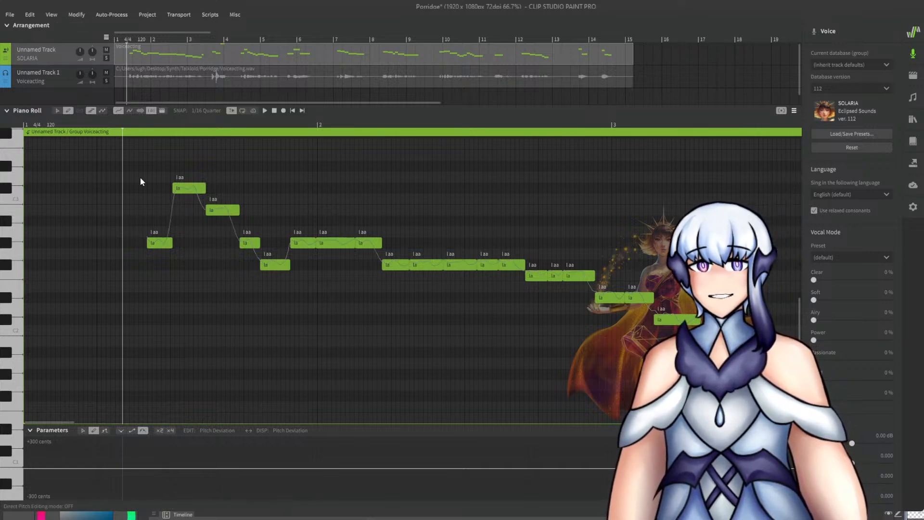
Play back the opening notes of the Voiceacting group to hear how the phrase begins.
click(140, 181)
key(space)
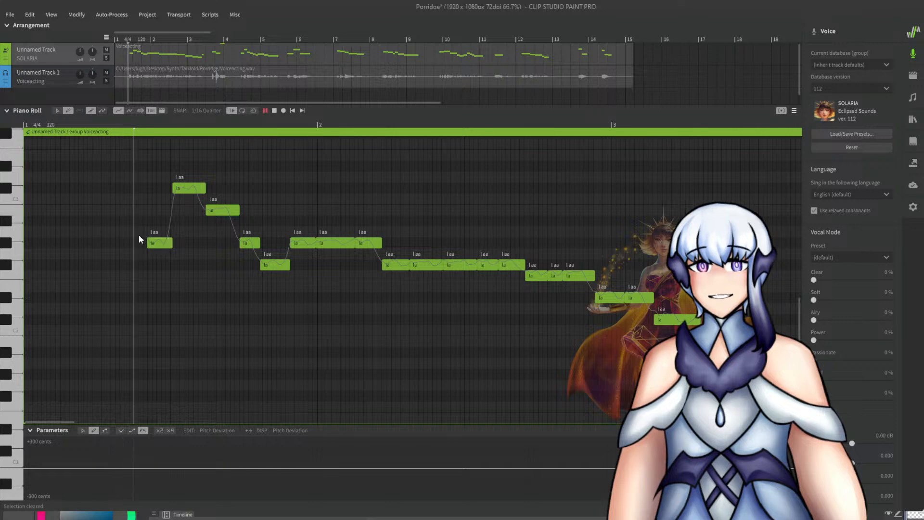
key(space)
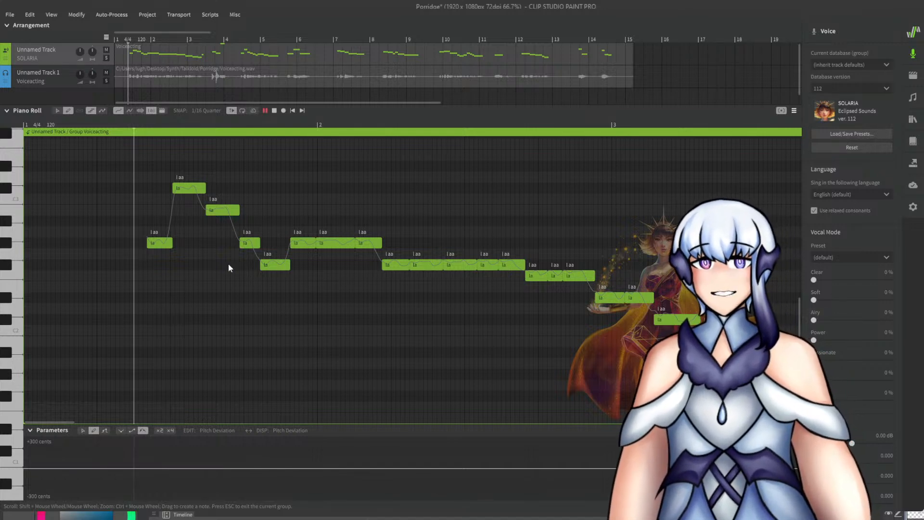
key(space)
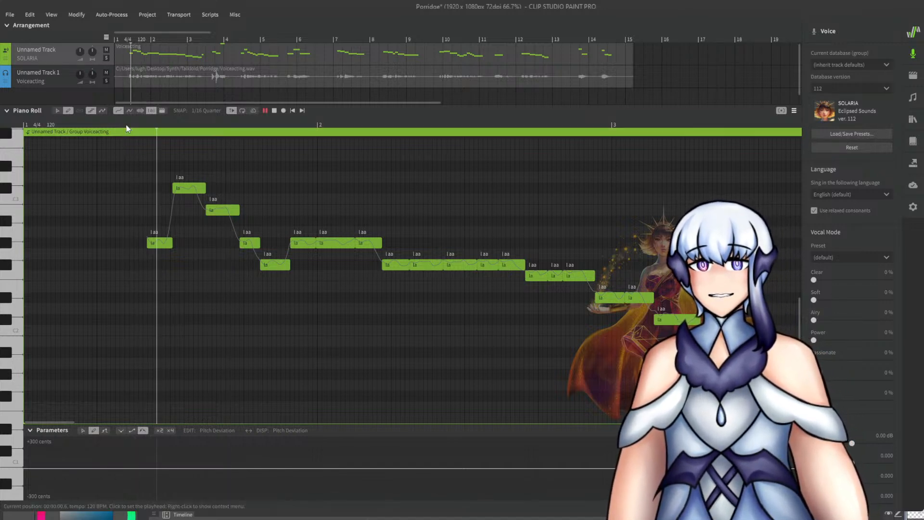
Split the highest opening note by shortening it and filling the gap with a second note at the same pitch.
ctrl+scroll(166, 166, up, 2)
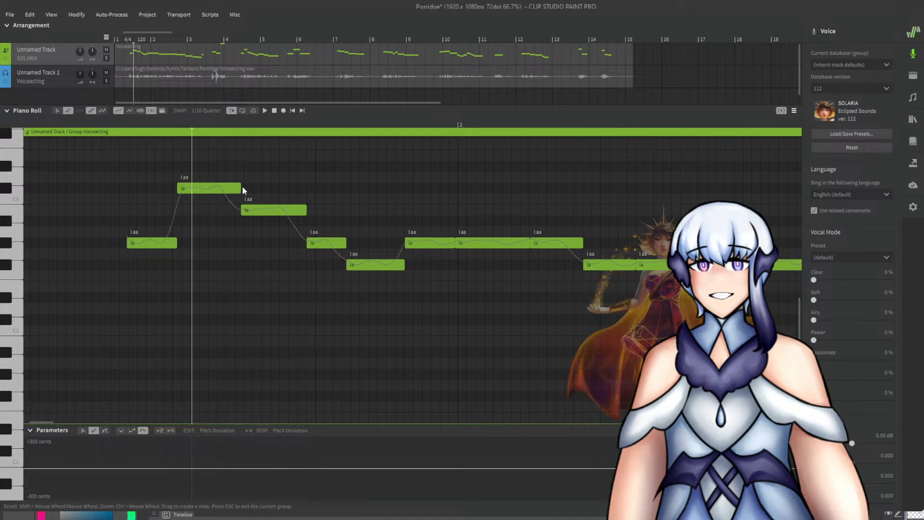
drag(240, 188, 213, 189)
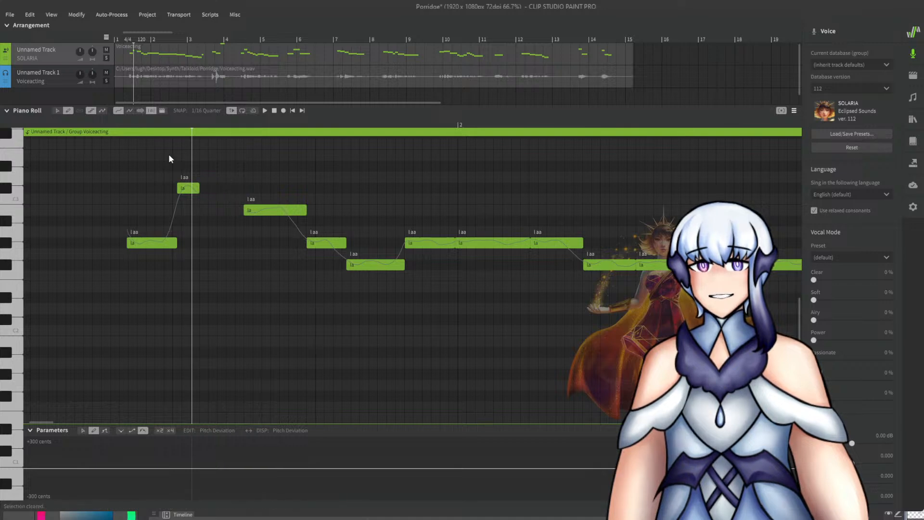
drag(201, 188, 250, 189)
Enter the lyrics "after", "+", "it" and "starts" on the first four notes and play them back.
click(168, 243)
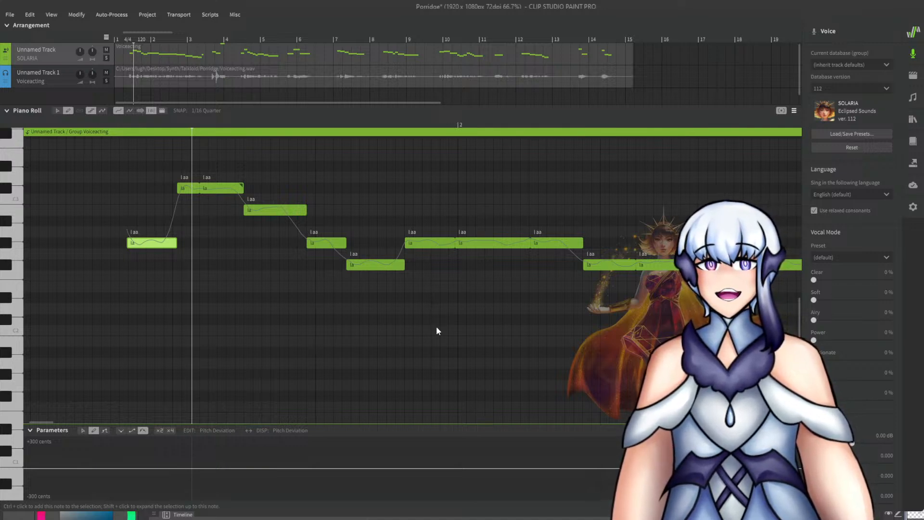
key(Return)
scroll(371, 302, down, 2)
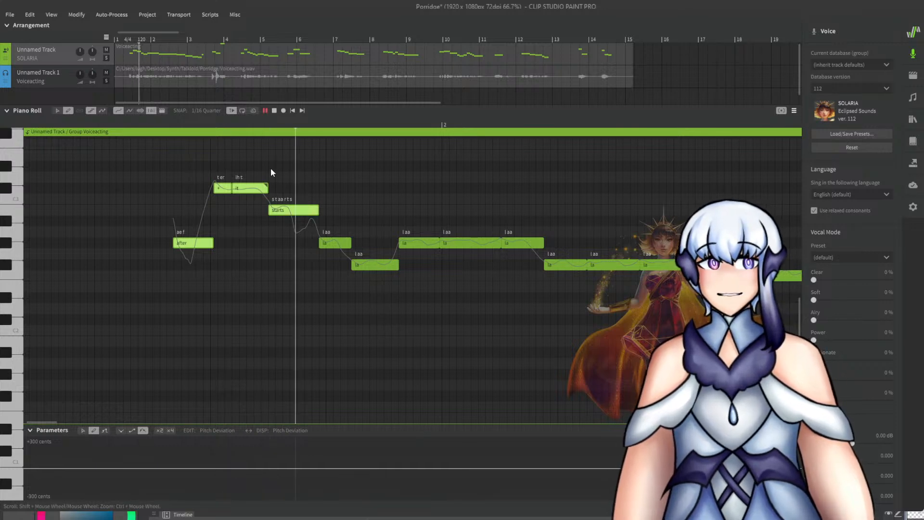
key(space)
Set the lyric of the note following "starts" to "to".
click(333, 241)
double_click(332, 241)
text(t)
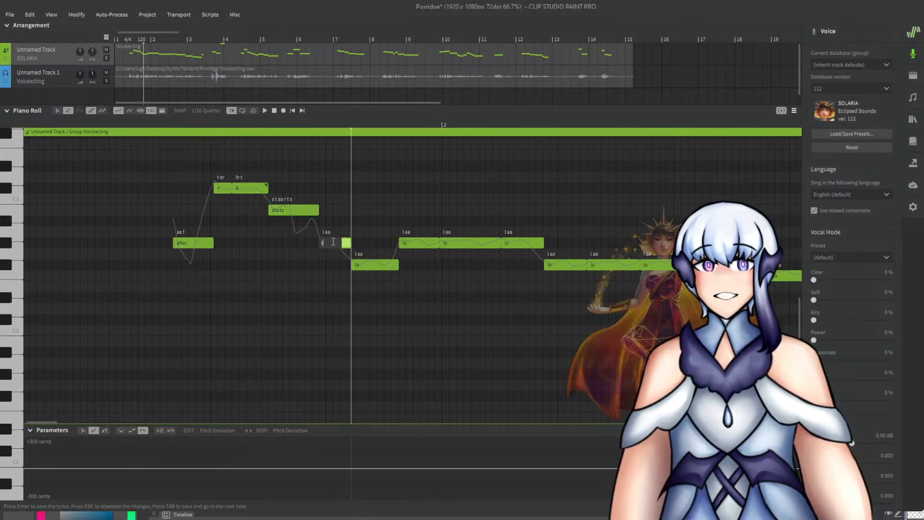
key(Return)
mouse_move(336, 243)
mouse_down()
mouse_move(334, 236)
mouse_move(334, 244)
mouse_up()
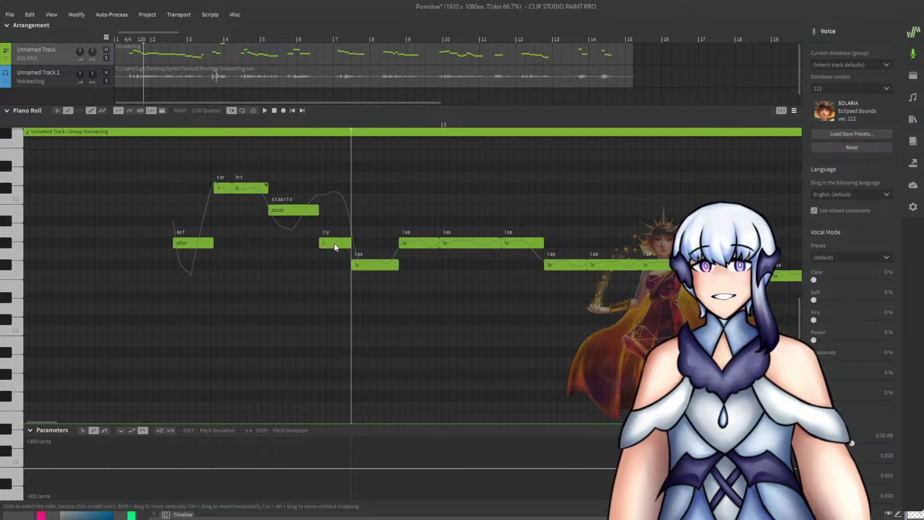
double_click(334, 243)
text(to)
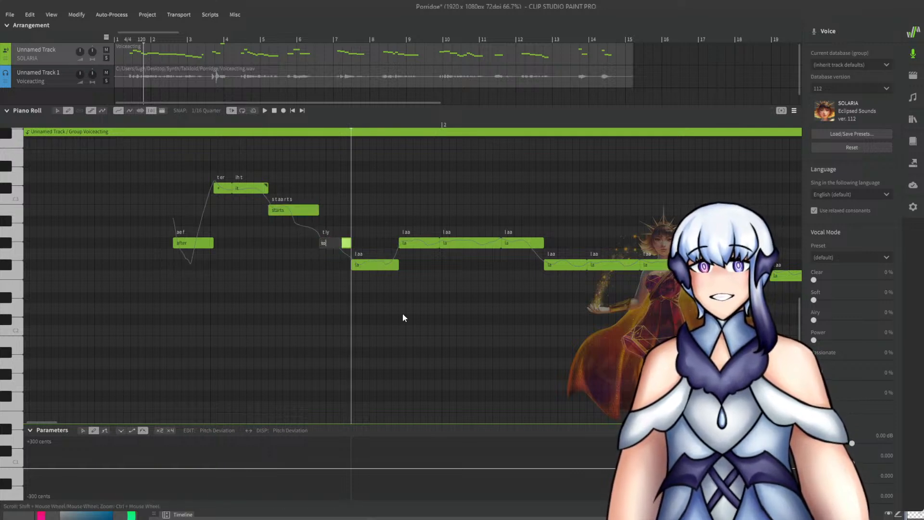
key(Return)
Set the lyric of the note following "to" to "boil" and play on from there.
double_click(366, 266)
text(boil)
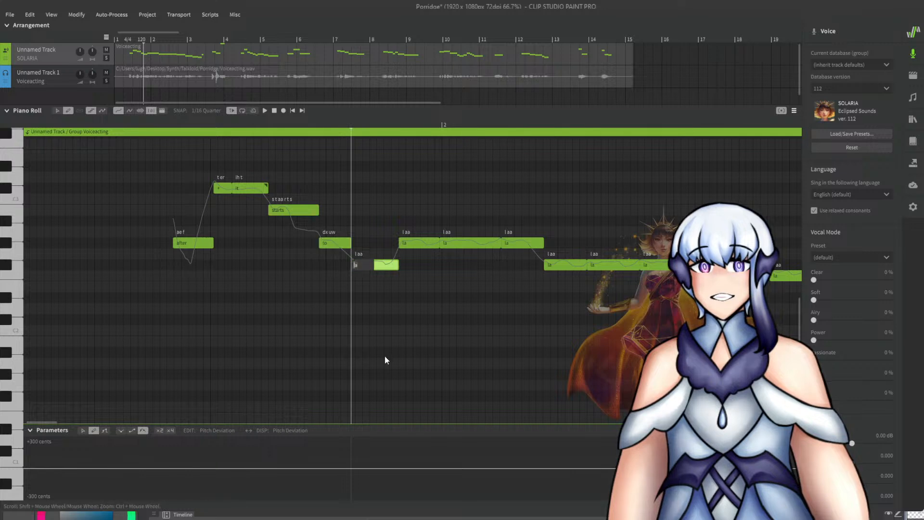
key(Return)
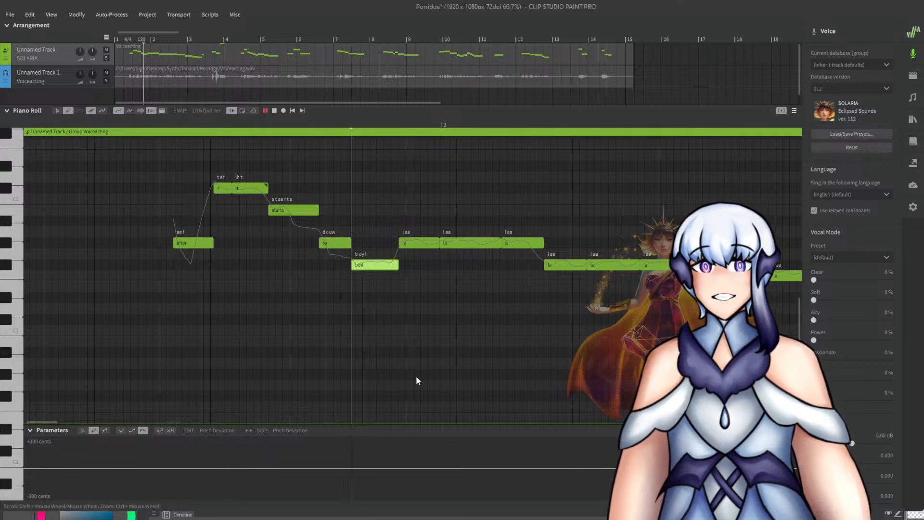
key(space)
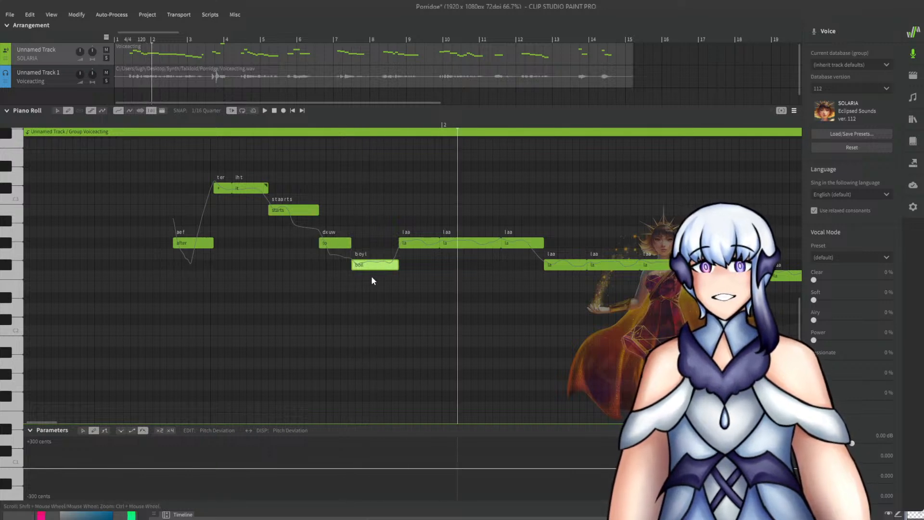
Set the note after "boil" to the syllable continuation "+" and listen to the result.
double_click(409, 243)
text(+)
key(Return)
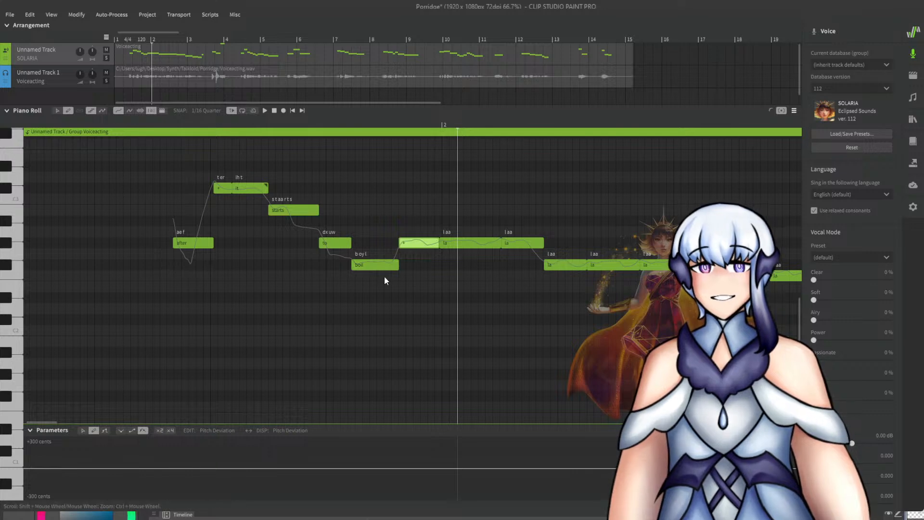
click(336, 116)
key(space)
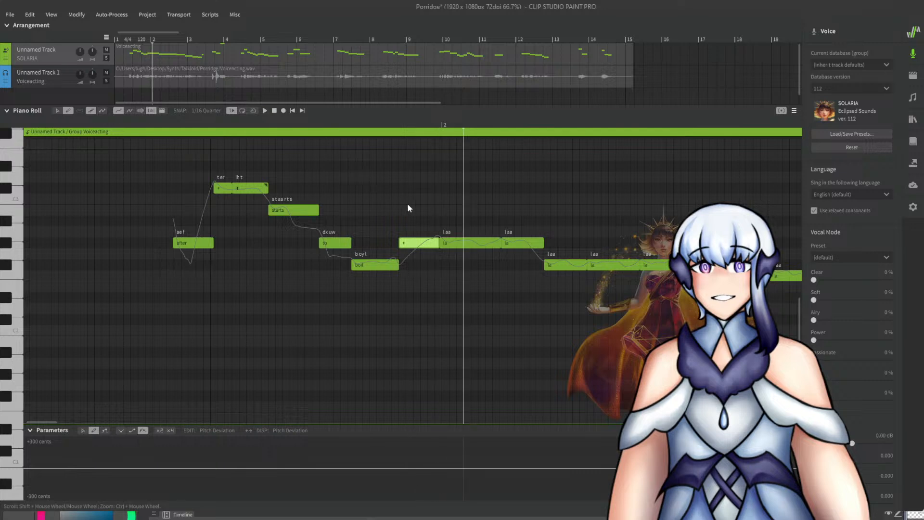
Set the next two notes' lyrics to "lower" and the syllable continuation "+".
double_click(456, 242)
text(lower)
key(Return)
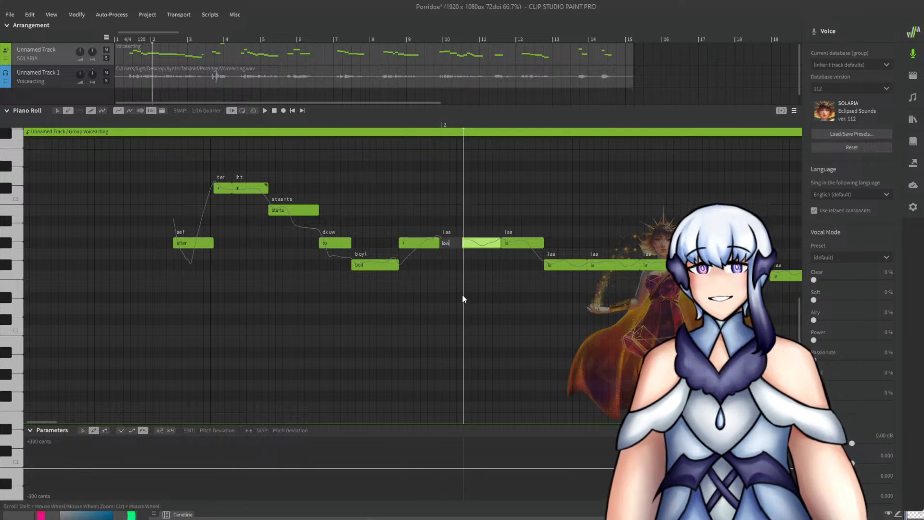
double_click(525, 243)
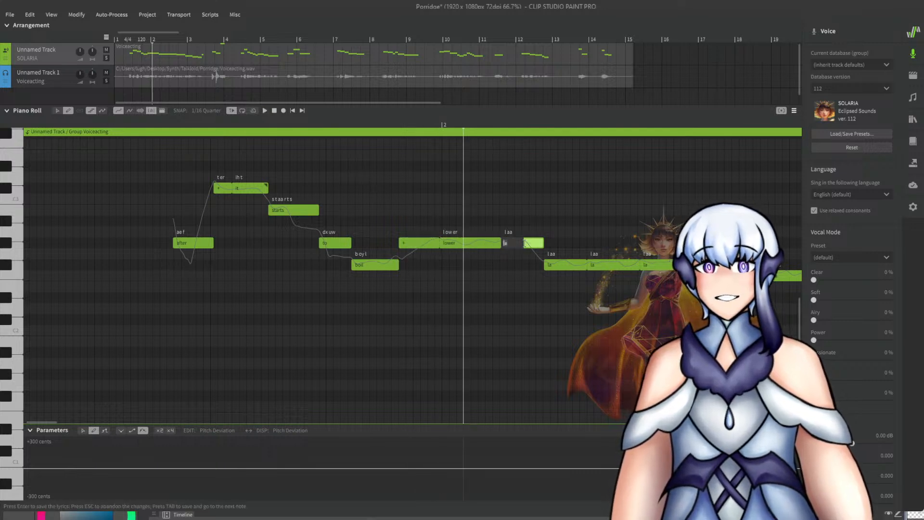
text(+)
key(Return)
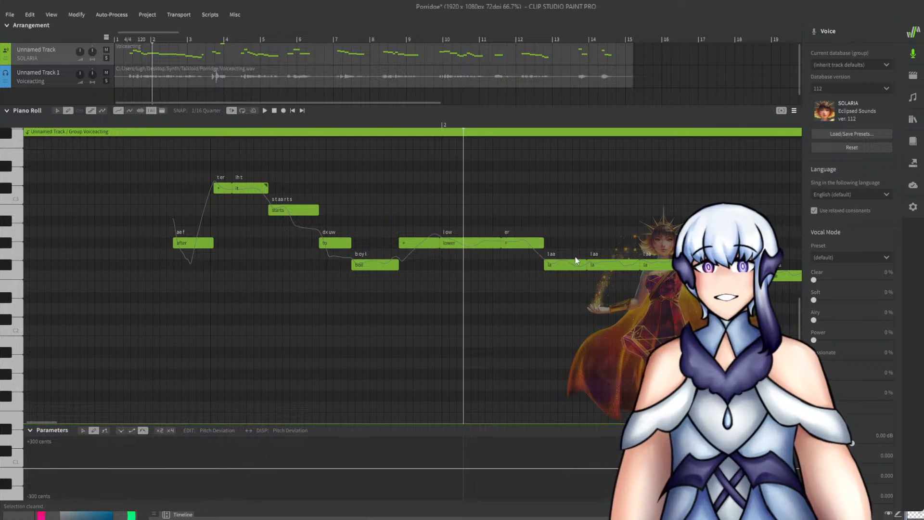
Shorten the note after "lower" and its continuation, add a short higher note behind it, and adjust the vocal track's volume.
click(566, 262)
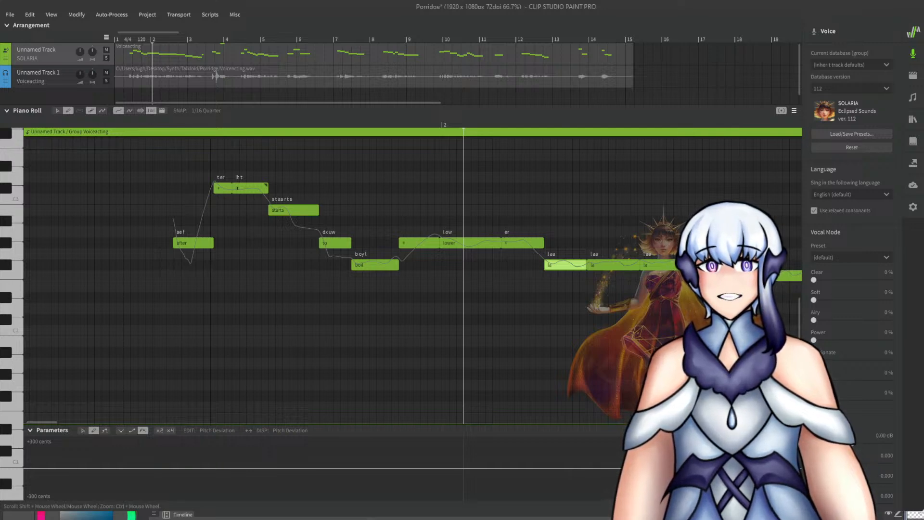
key(ctrl+z)
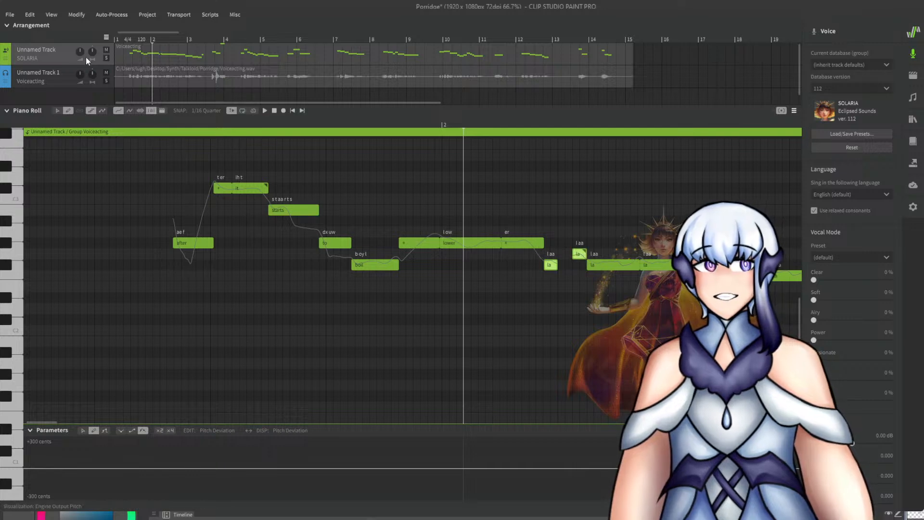
key(space)
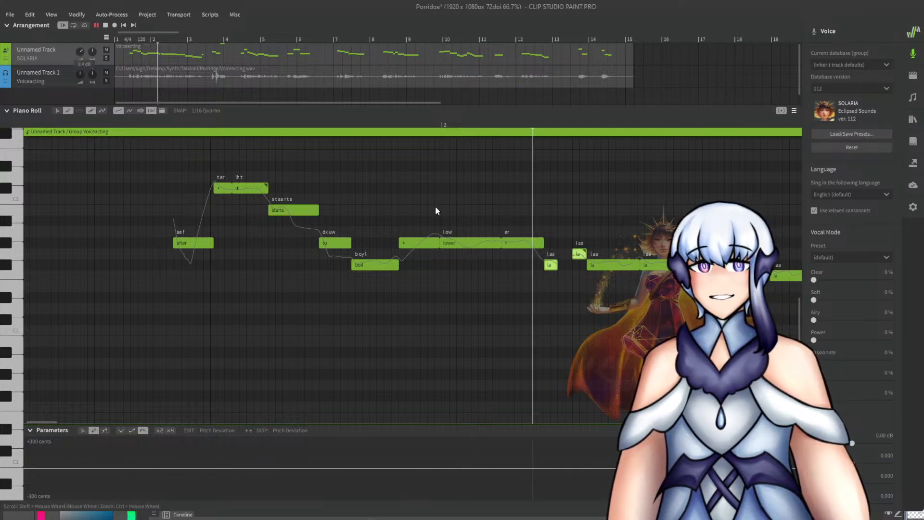
Replay the phrase several times from around "boil" through "lower" to check the syllable timing.
click(375, 123)
key(space)
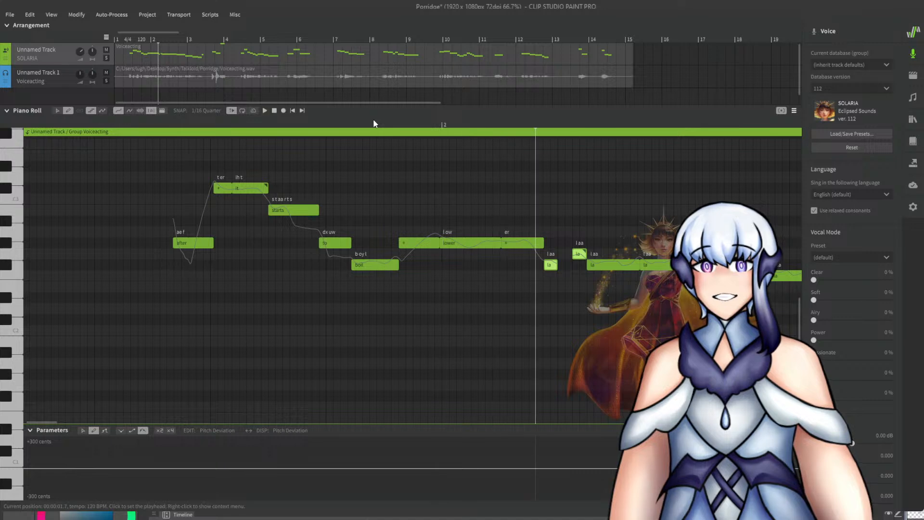
drag(374, 123, 342, 124)
key(space)
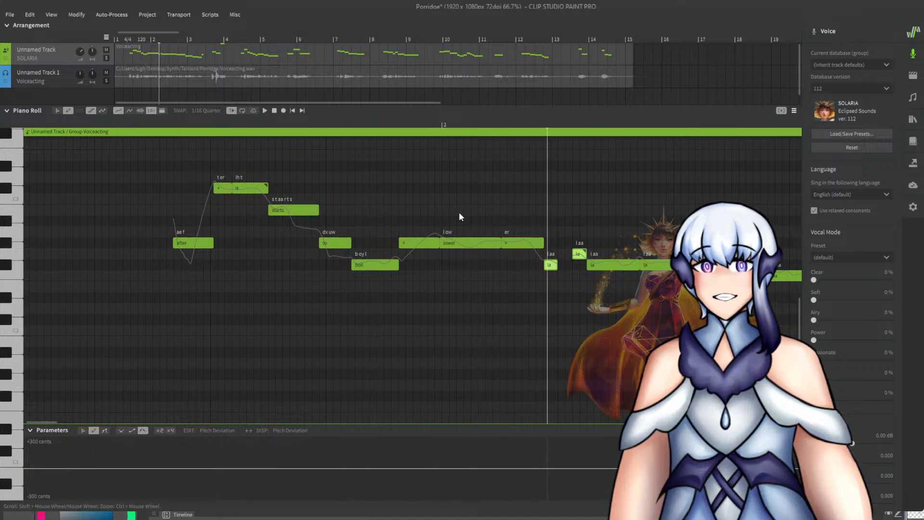
click(469, 195)
click(432, 132)
key(space)
click(428, 124)
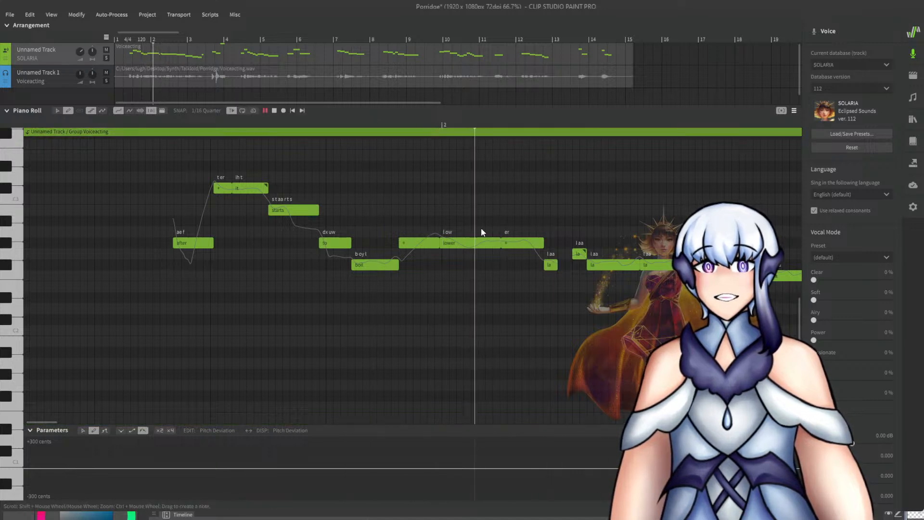
key(space)
Split the "lower" note by shortening it and adding a note behind it with the lyric "+".
double_click(500, 240)
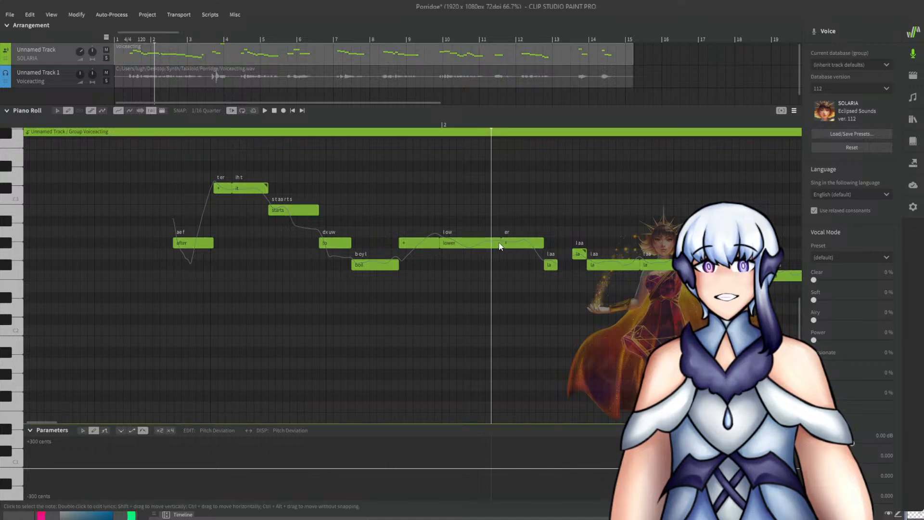
mouse_move(503, 241)
mouse_down()
mouse_move(488, 241)
mouse_move(503, 243)
mouse_up()
click(481, 242)
double_click(494, 244)
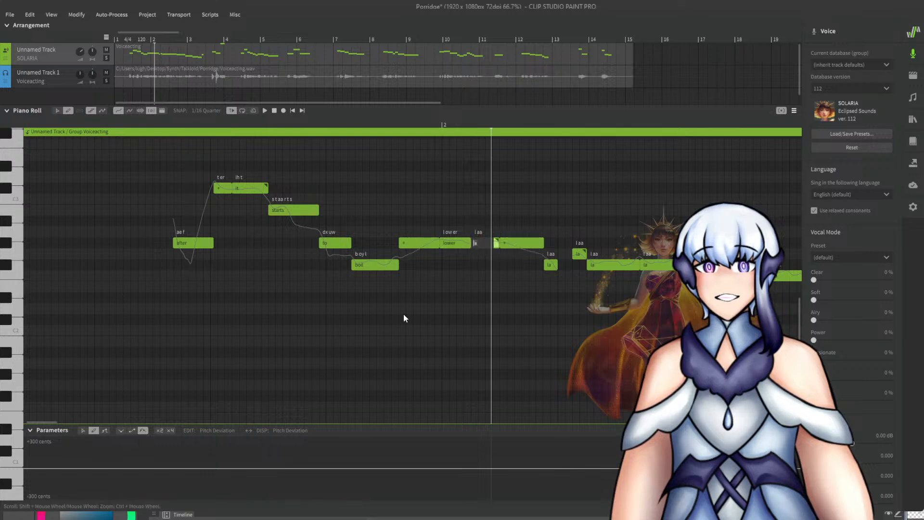
text(+)
key(Return)
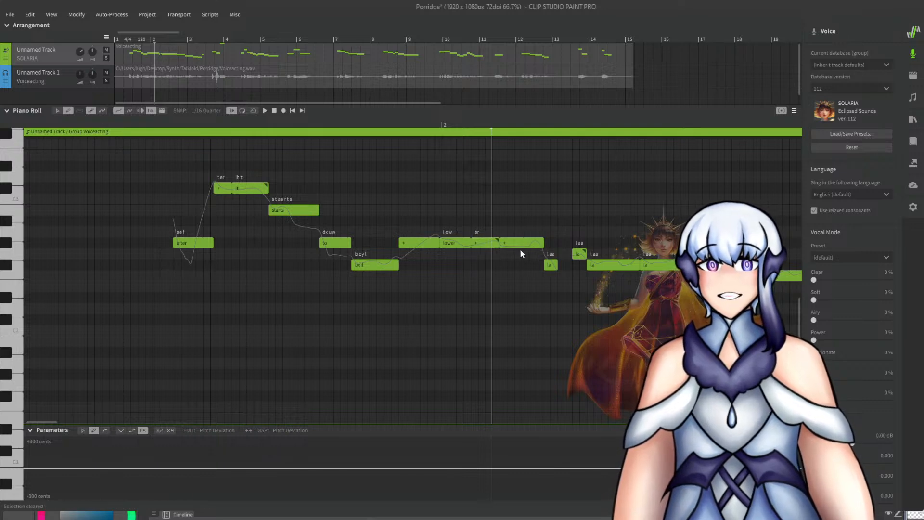
Set the lyric of the note following "lower +" to "the" and play back the notes after it.
double_click(516, 244)
text(the)
key(Return)
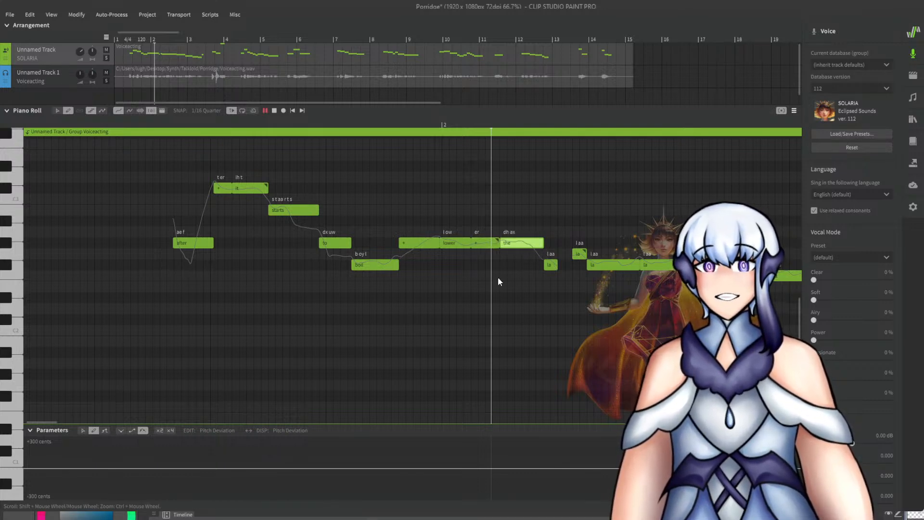
scroll(403, 270, down, 2)
key(space)
scroll(526, 248, up, 1)
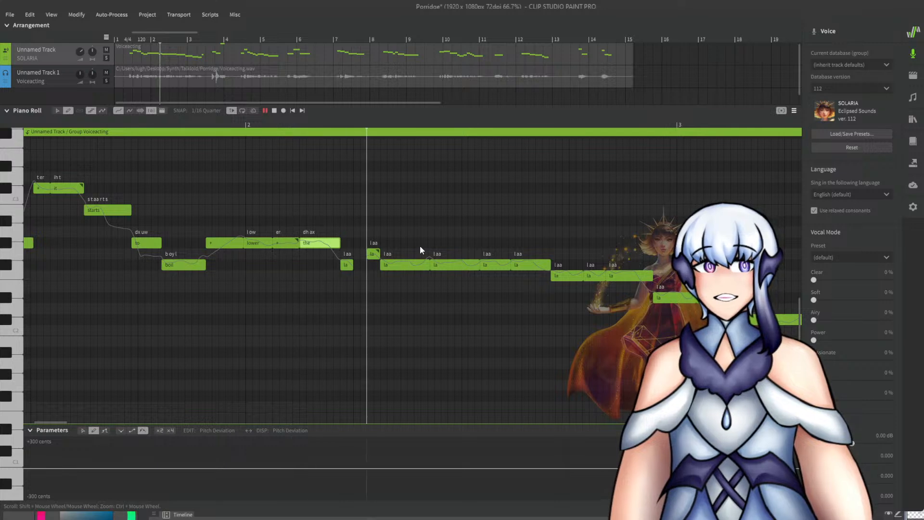
key(space)
Replace the two short notes after "the" with one longer note that reaches the next one and carries the lyric "heat".
click(373, 254)
key(Delete)
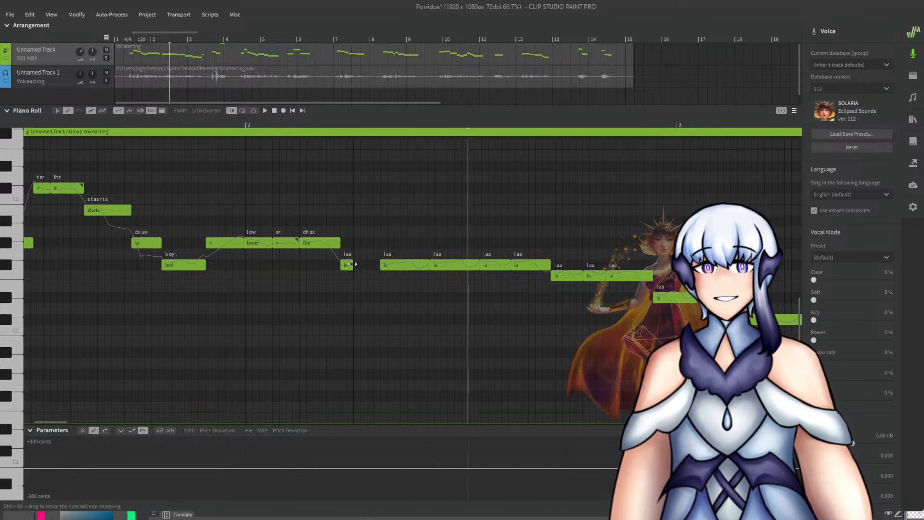
drag(351, 264, 376, 263)
double_click(366, 268)
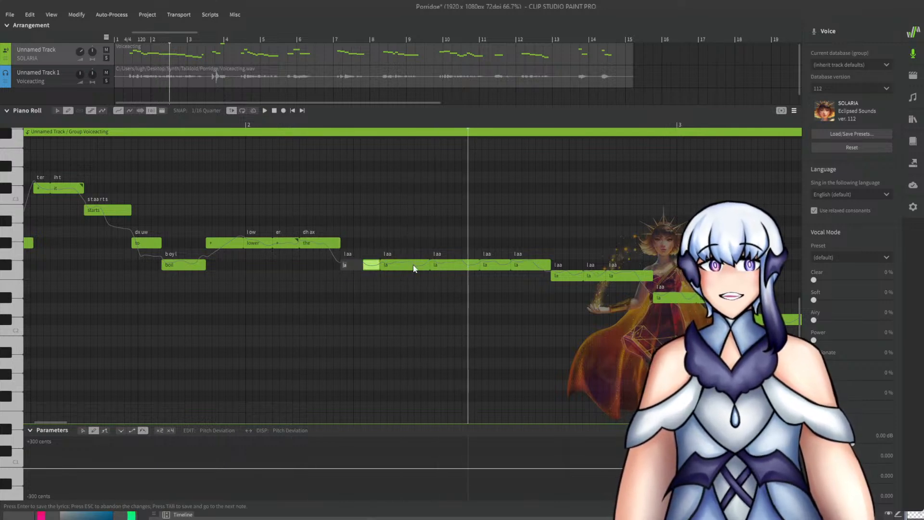
text(heat)
key(Return)
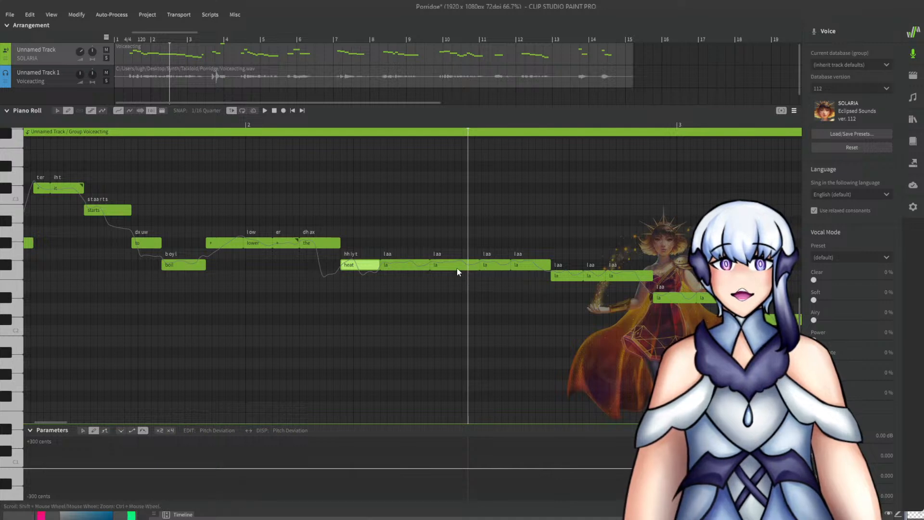
Play back the passage around "lower the heat" from several start points to check its timing and the next word.
click(285, 125)
key(space)
key(space)
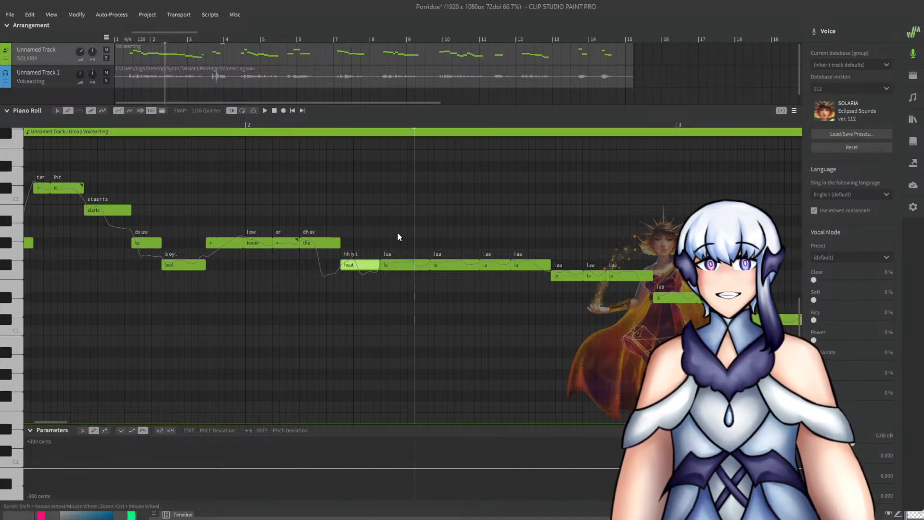
click(353, 126)
key(space)
key(space)
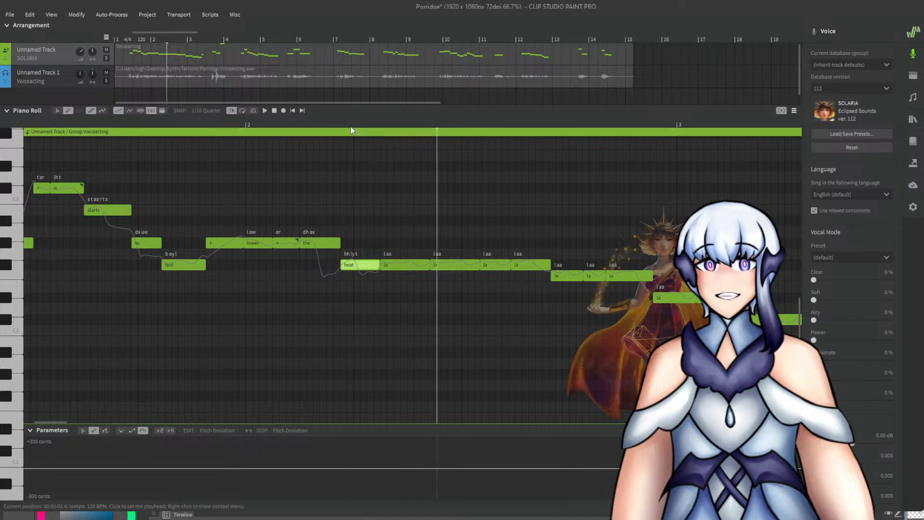
key(space)
click(328, 126)
click(316, 125)
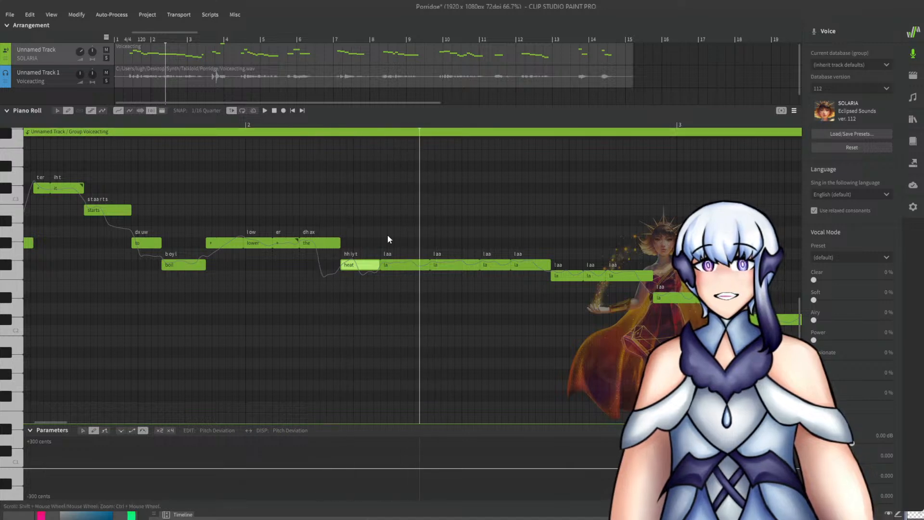
key(space)
Set the lyric of the note following "heat" to "and".
click(395, 267)
double_click(395, 268)
text(and)
key(Return)
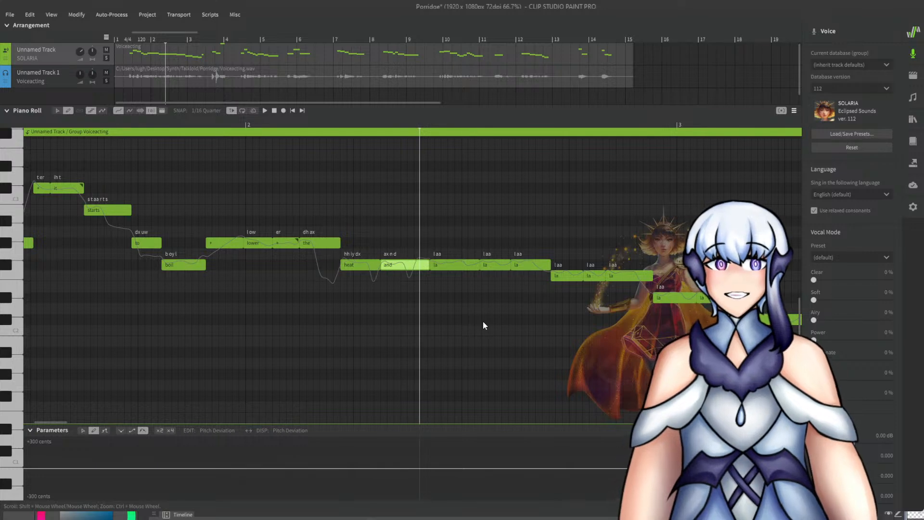
Listen to the passage from "heat" onward and set the lyric of the note after "and" to "stir".
double_click(446, 267)
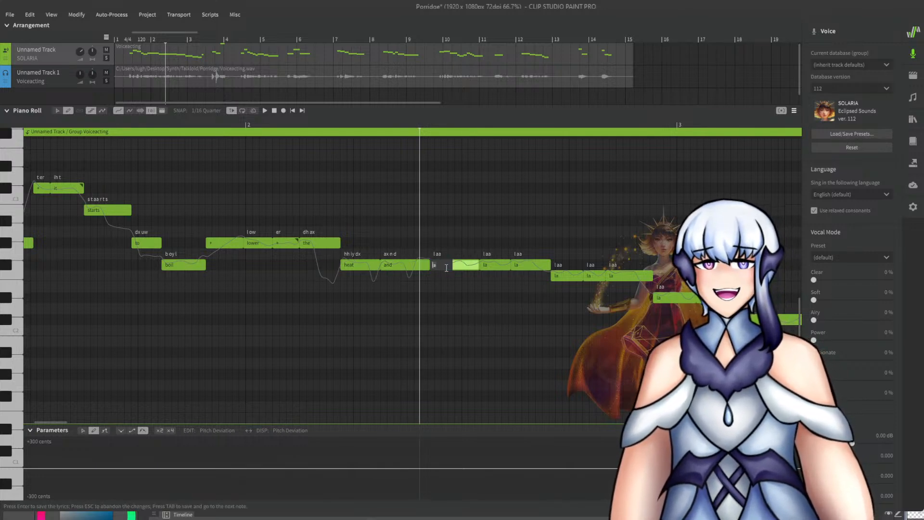
click(341, 127)
key(BackSpace)
click(415, 189)
key(space)
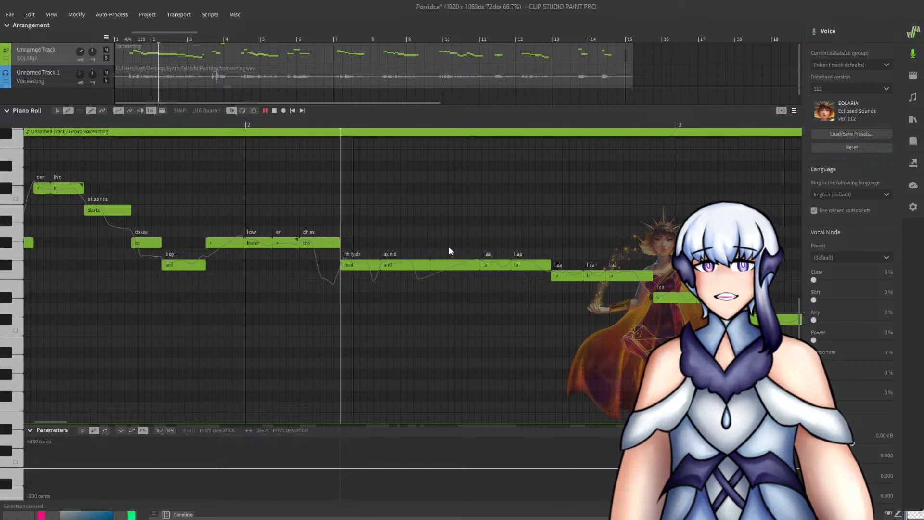
key(space)
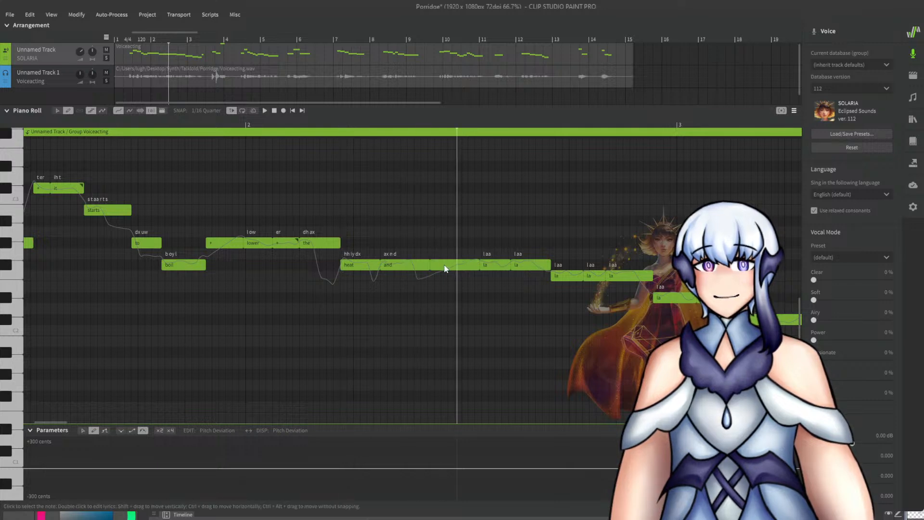
double_click(445, 266)
text(stir)
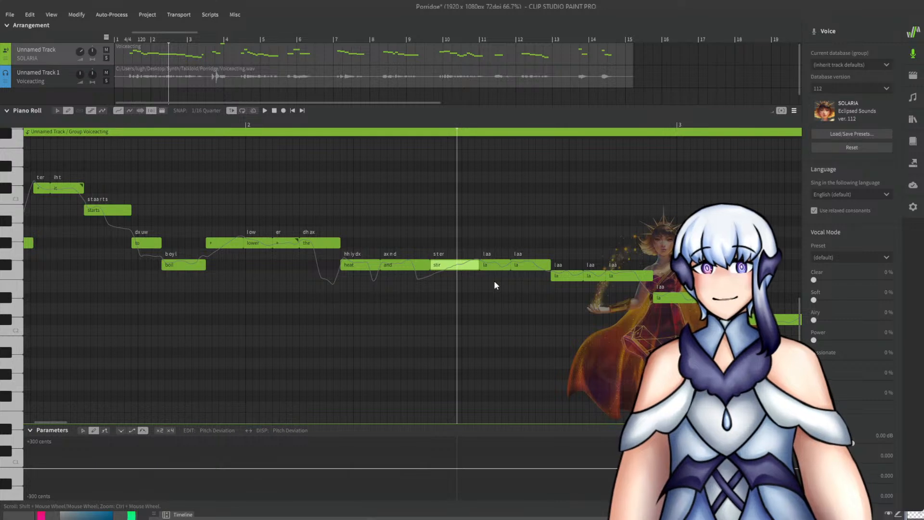
key(Return)
Shorten the "stir" note to leave a gap before the following note, and play back the passage.
key(space)
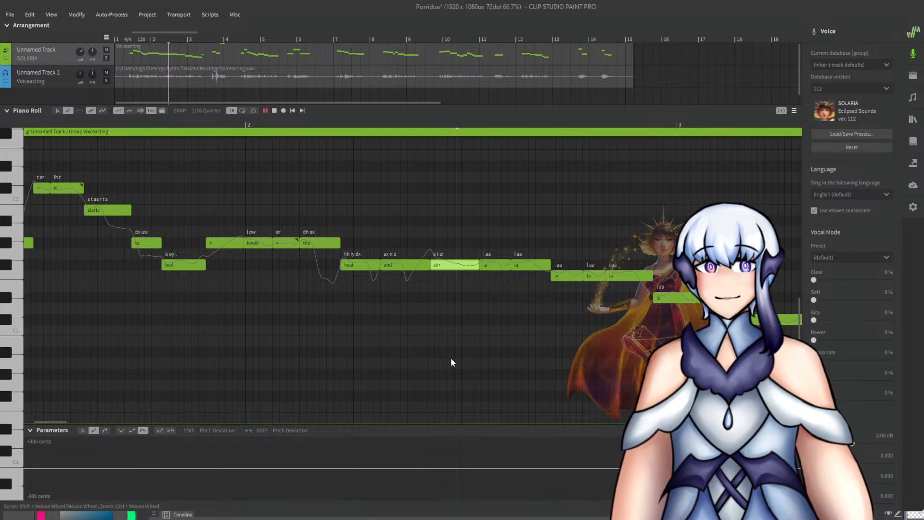
click(410, 126)
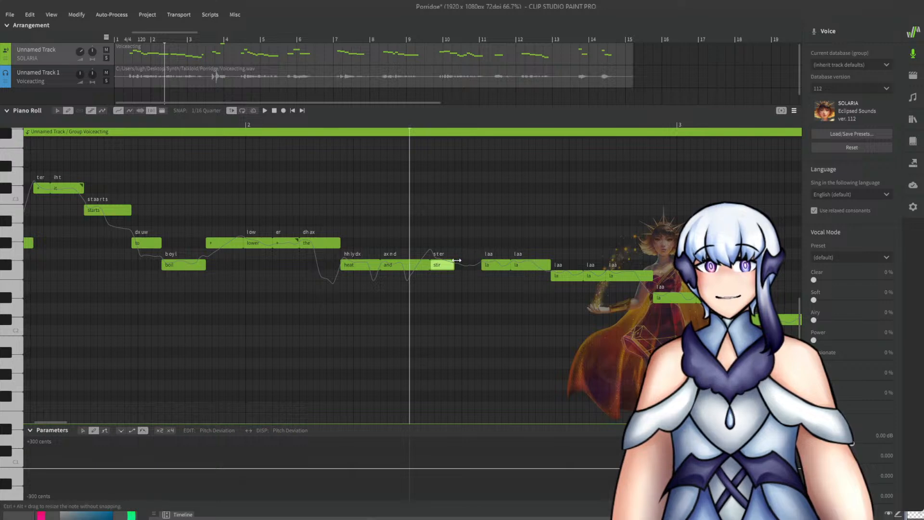
drag(460, 260, 481, 263)
key(ctrl+z)
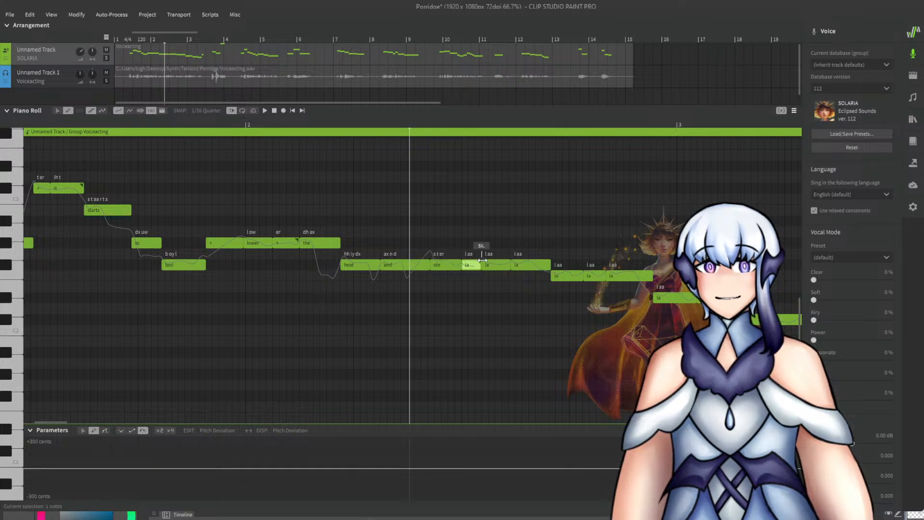
key(ctrl+z)
click(483, 264)
key(space)
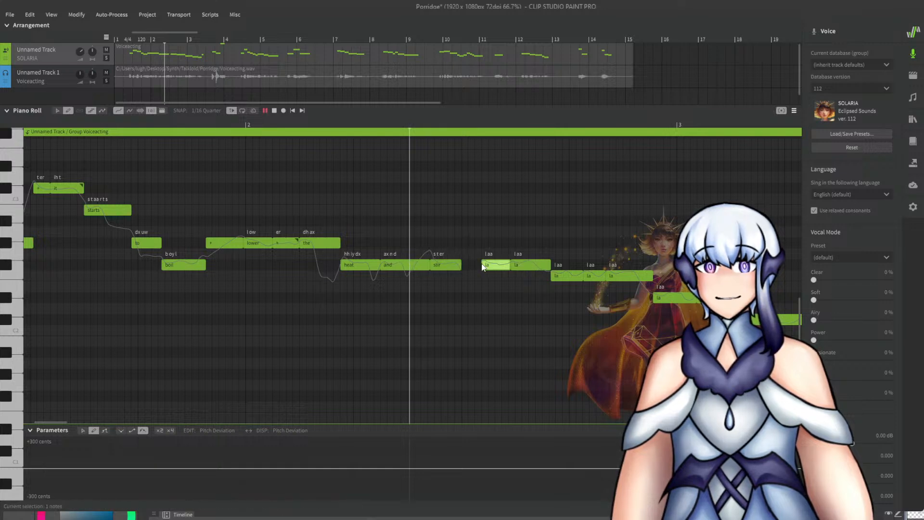
key(space)
Set the lyrics of the two notes after the gap to "every" and the syllable continuation "+".
double_click(484, 264)
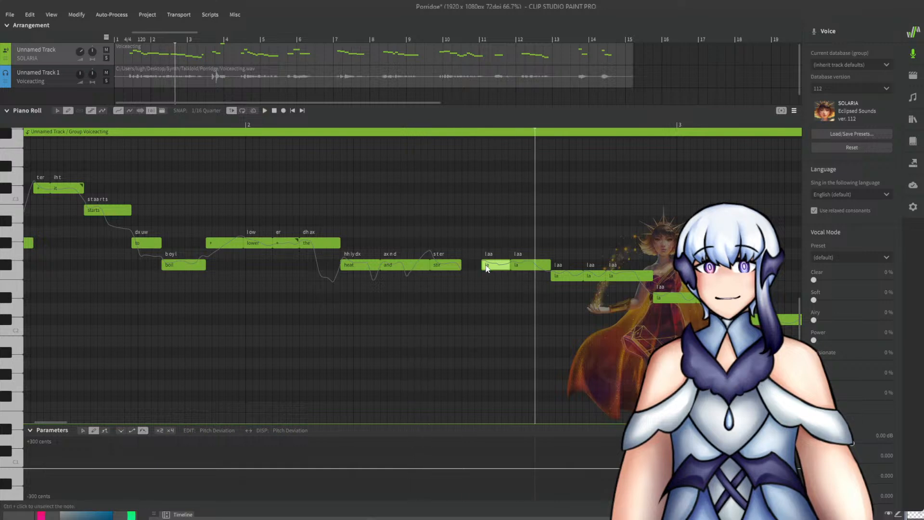
text(every)
key(Return)
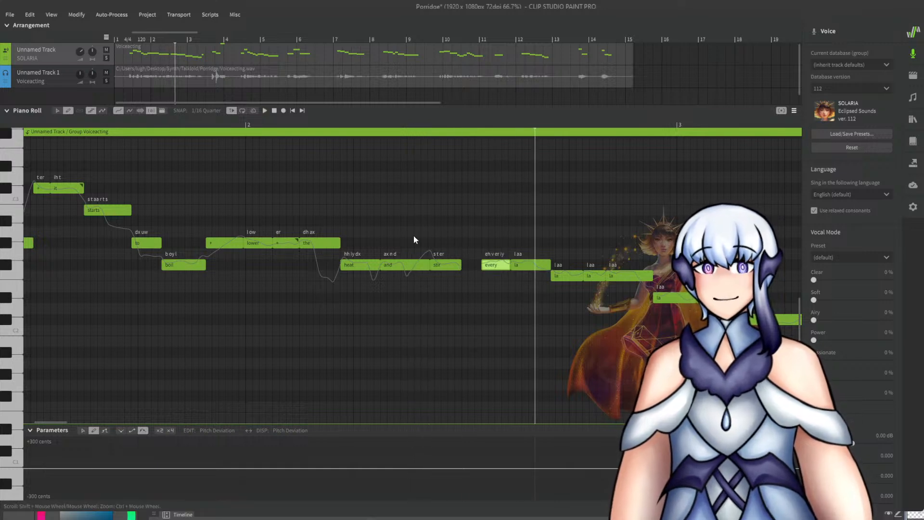
double_click(525, 266)
text(+)
key(Return)
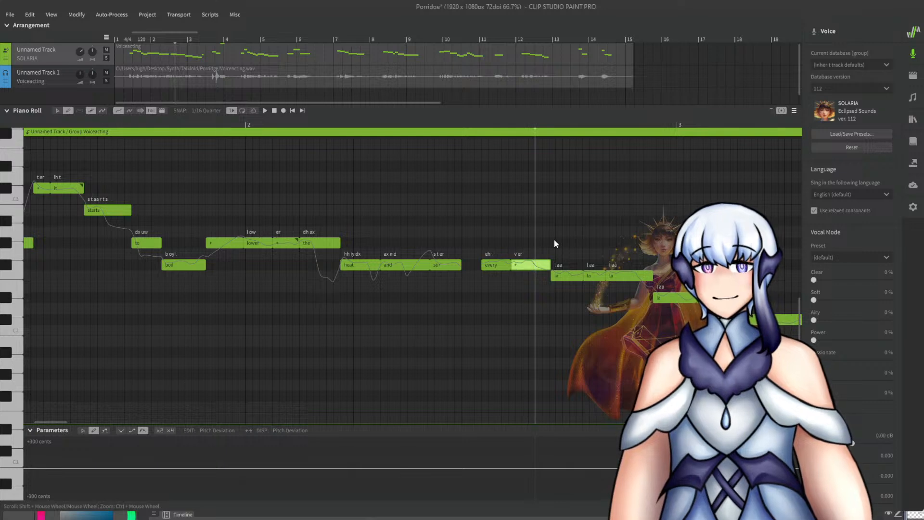
Set the lyric of the note after "every +" to "few".
double_click(575, 277)
text(fe)
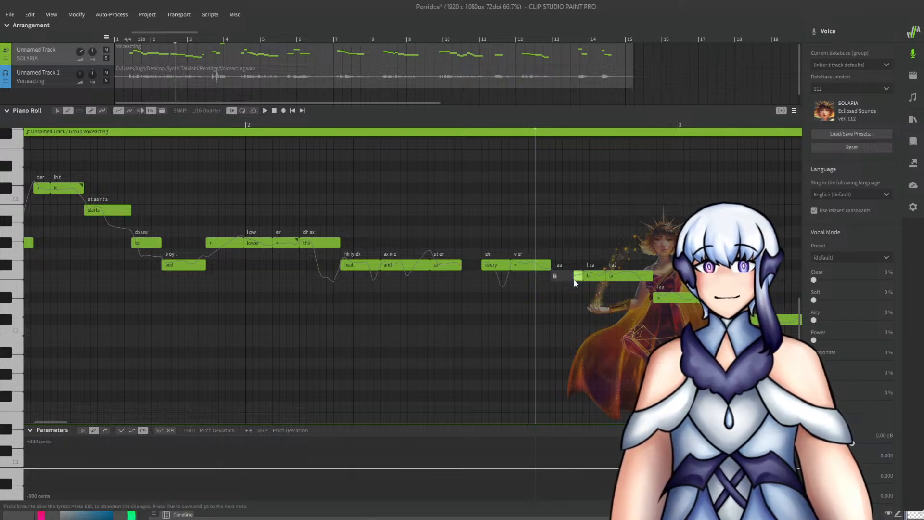
text(w)
key(Return)
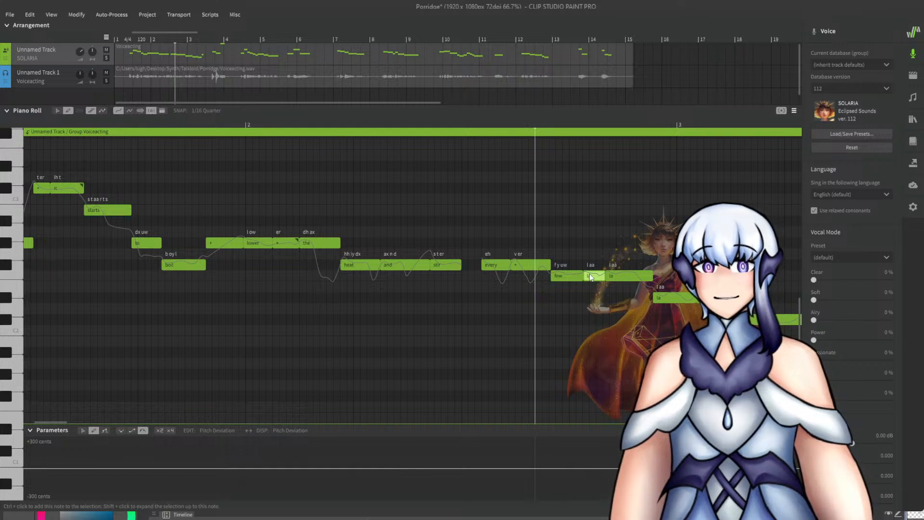
Play back the notes that follow "few" and split the long note shortly after bar 3 into two notes.
key(space)
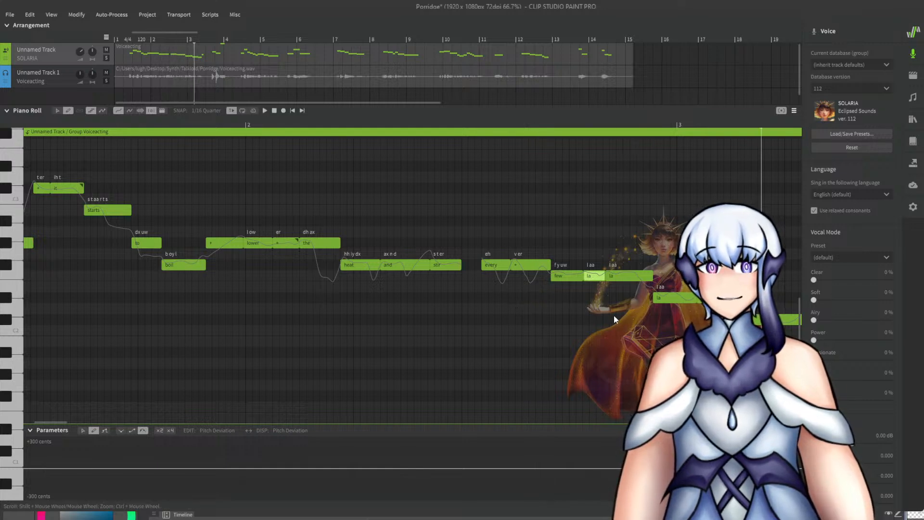
ctrl+scroll(561, 274, down, 3)
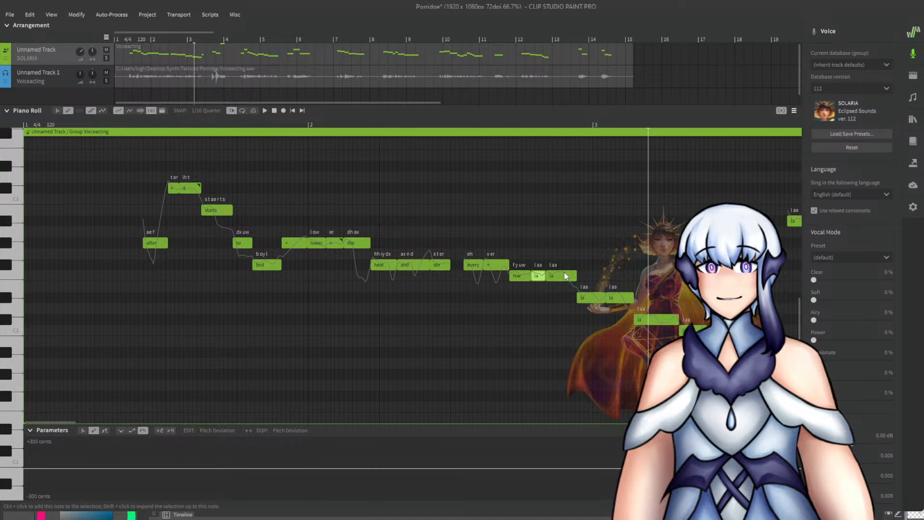
ctrl+scroll(665, 326, up, 1)
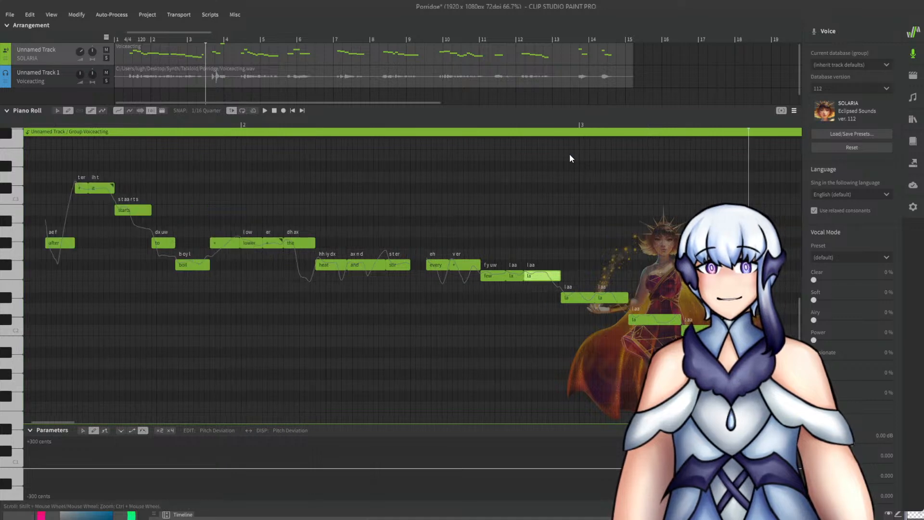
click(570, 127)
key(space)
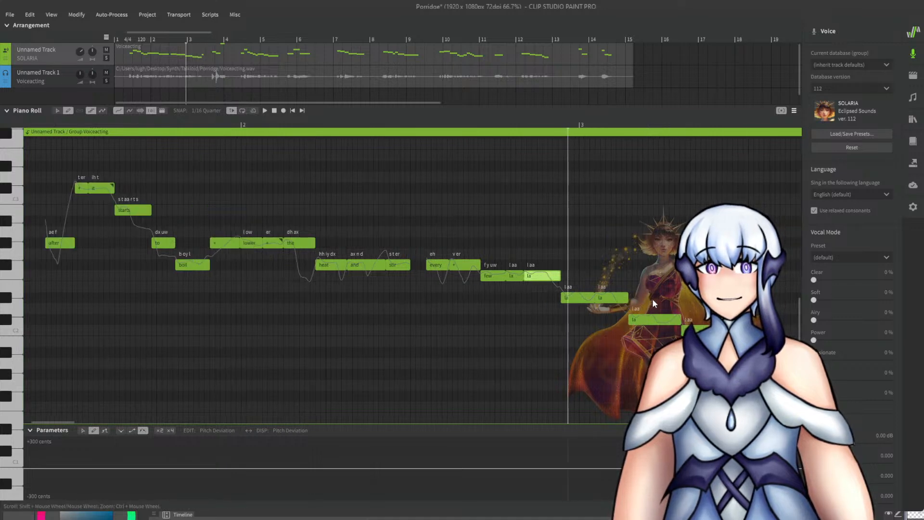
mouse_move(679, 317)
mouse_down()
mouse_move(661, 317)
mouse_move(679, 317)
mouse_up()
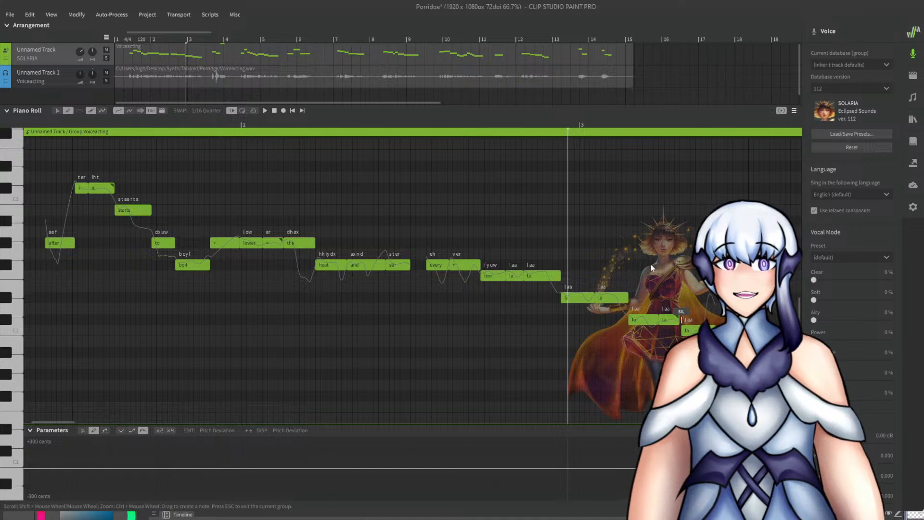
Enter the lyrics "minutes + for an hour" on the notes after "few", and set the note after "hour" to "or".
click(520, 276)
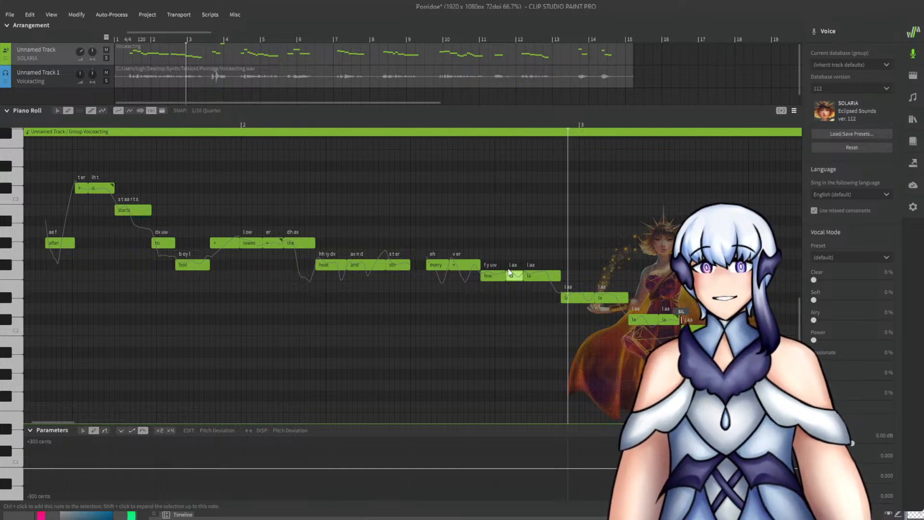
click(440, 312)
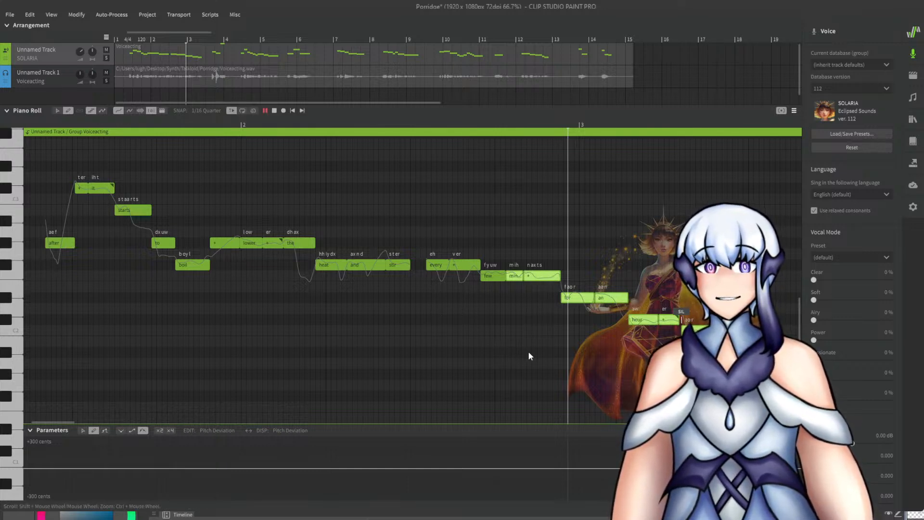
click(666, 326)
double_click(670, 320)
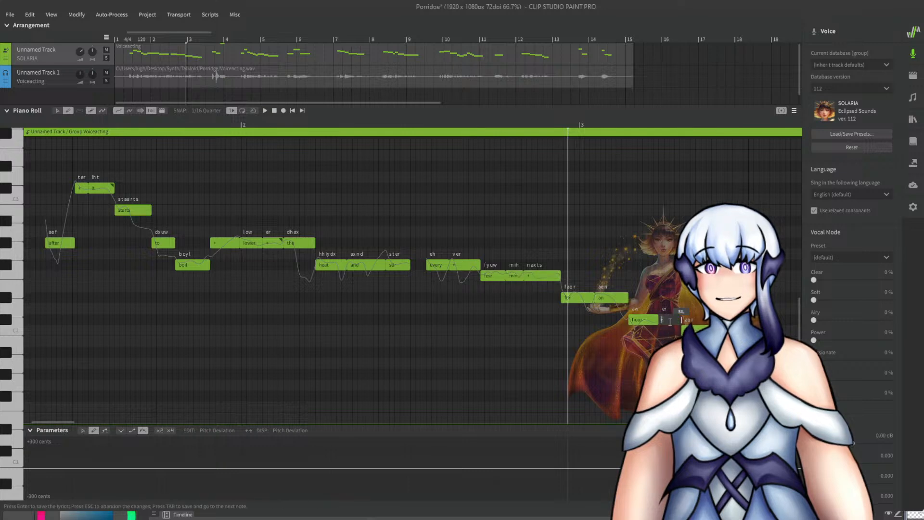
text(or)
key(Return)
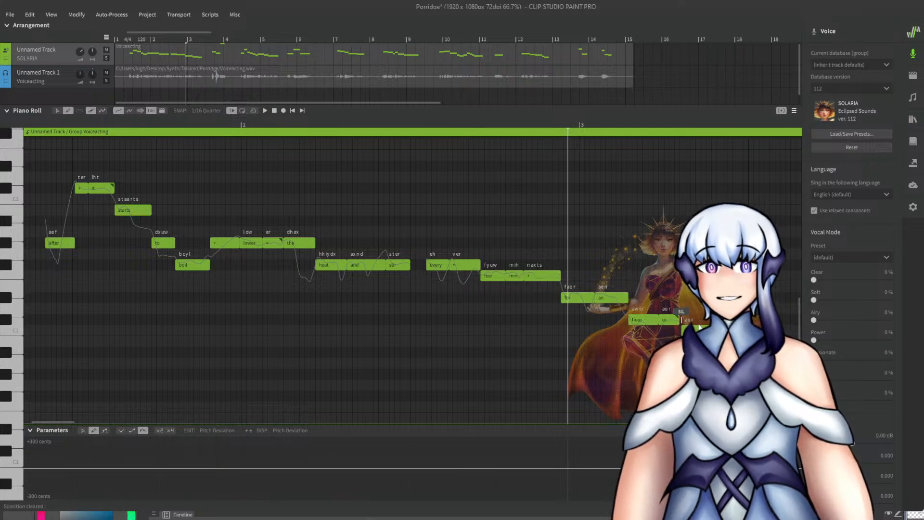
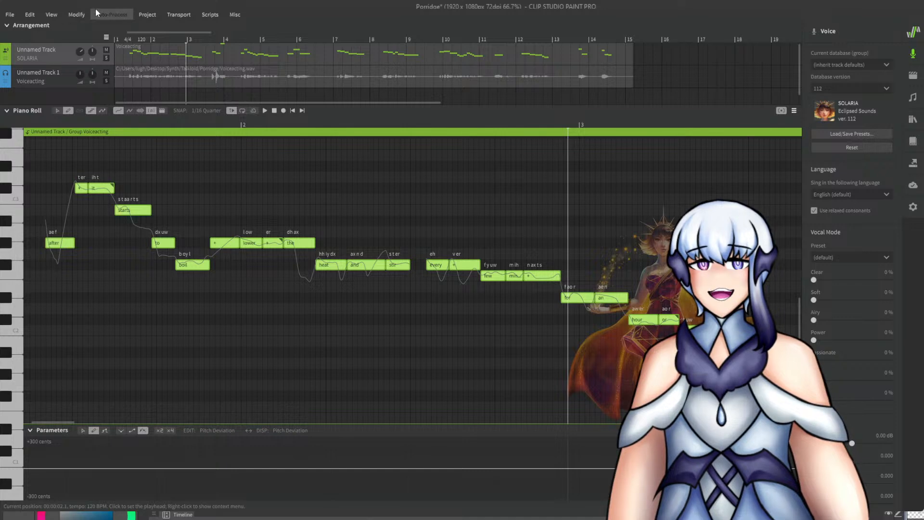
Bring the whole phrase from "after" to "two" into view and play back its ending.
click(118, 220)
scroll(227, 273, down, 3)
scroll(364, 271, up, 1)
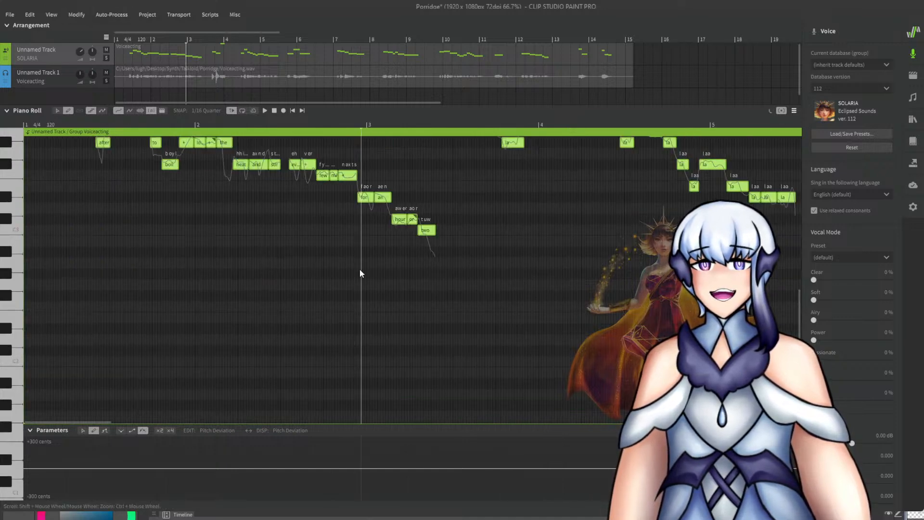
scroll(360, 273, up, 4)
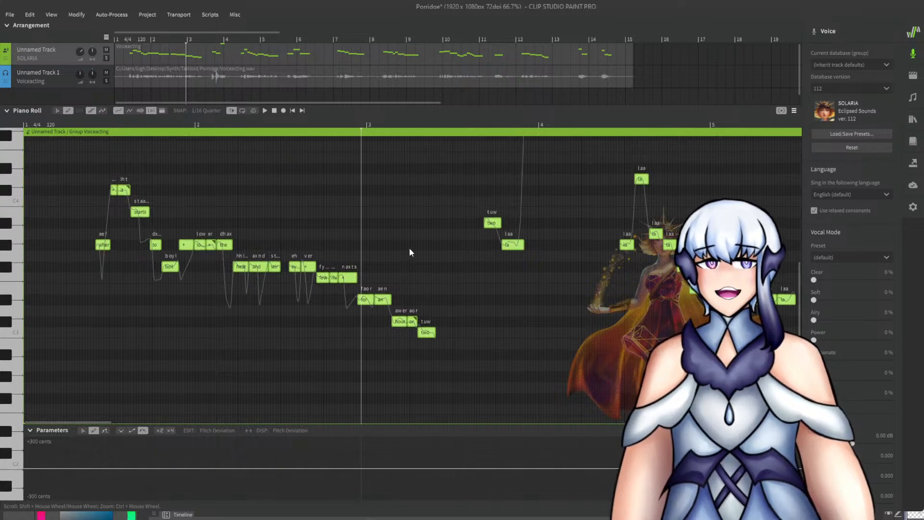
key(space)
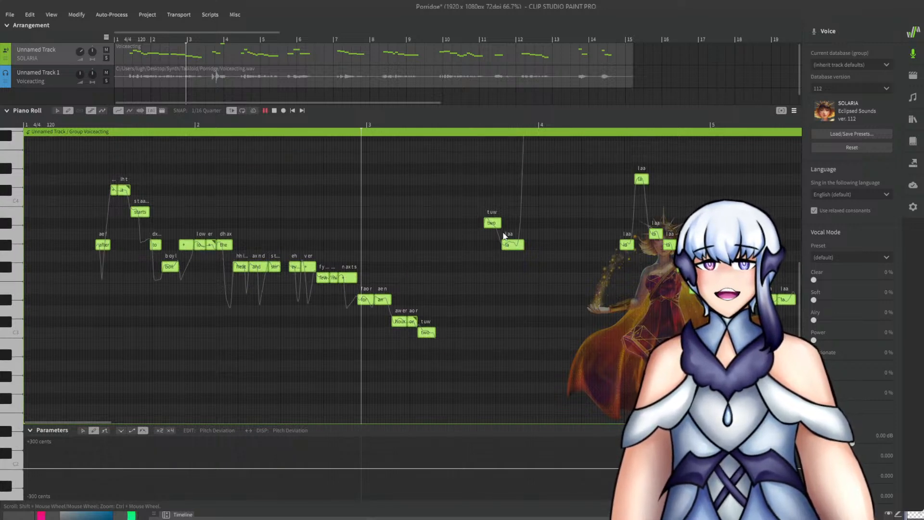
Play back the phrase after "two" through the three isolated notes before bar 4, and return the playhead to the first of them.
scroll(475, 226, up, 1)
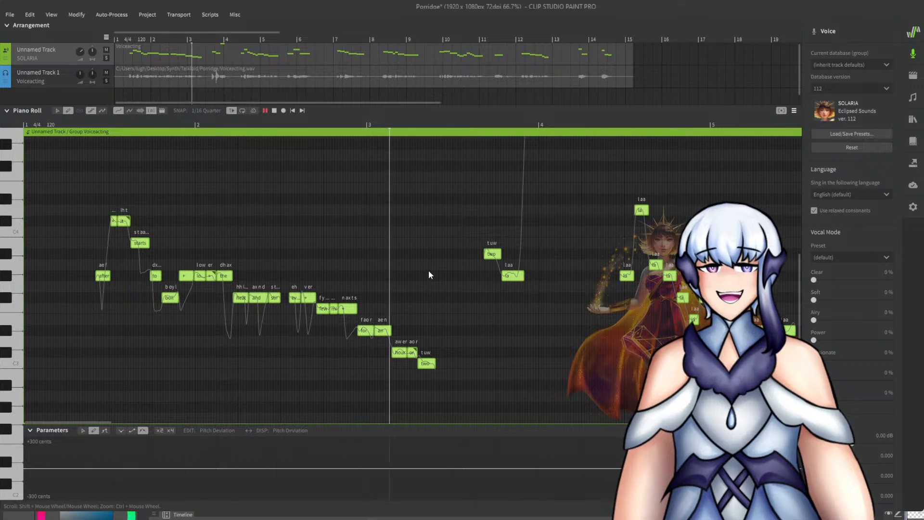
key(space)
scroll(484, 275, up, 1)
scroll(479, 269, up, 3)
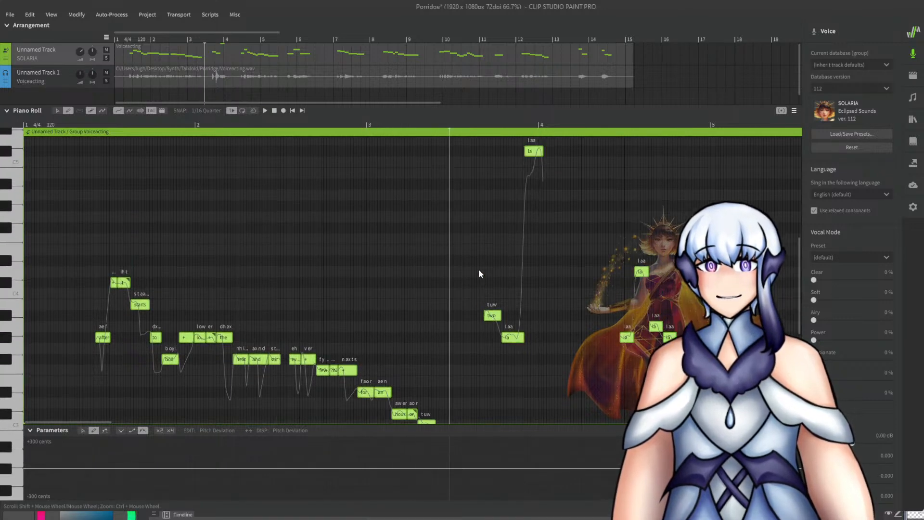
key(space)
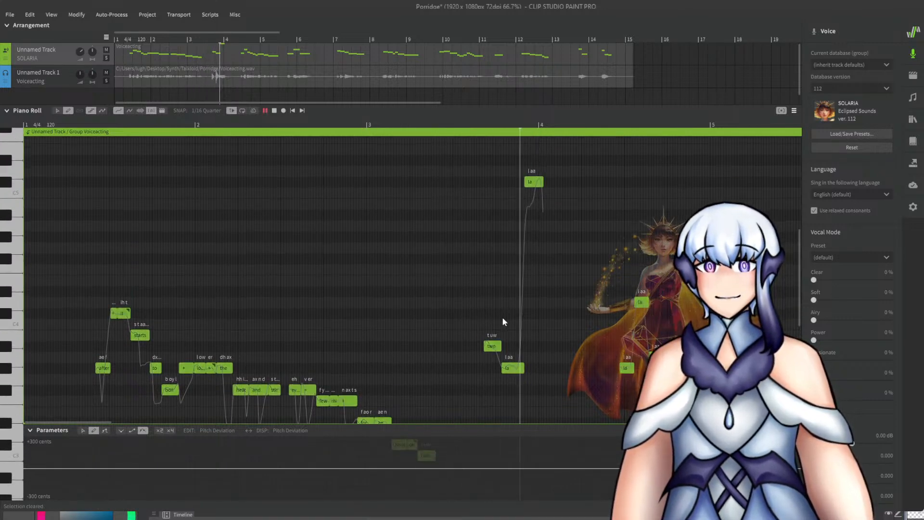
key(space)
click(490, 126)
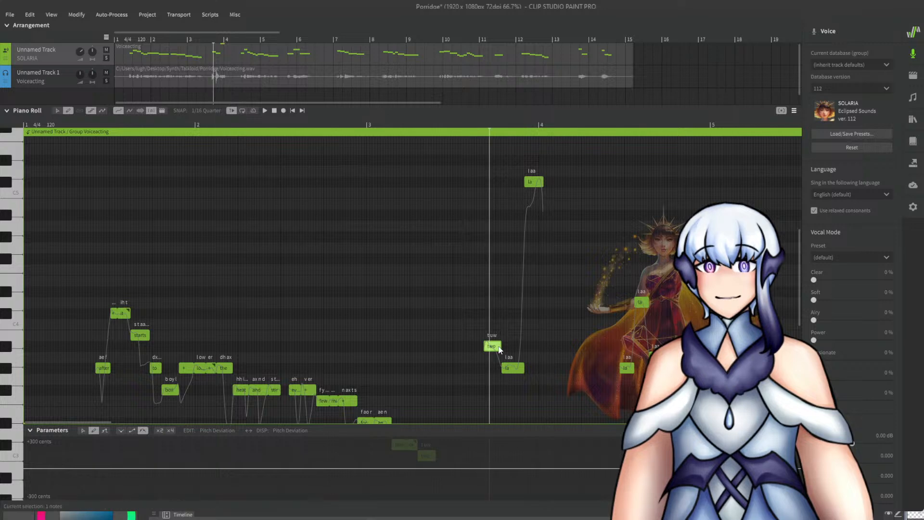
Enter the lyrics "an", "hour" and "+" on the three isolated notes just before bar 4.
double_click(499, 348)
text(an)
key(Return)
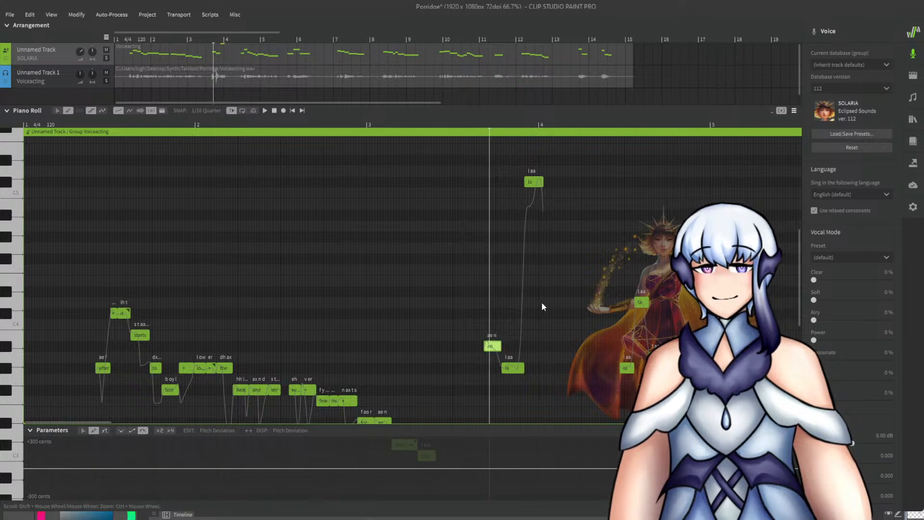
double_click(512, 368)
text(hour)
key(Return)
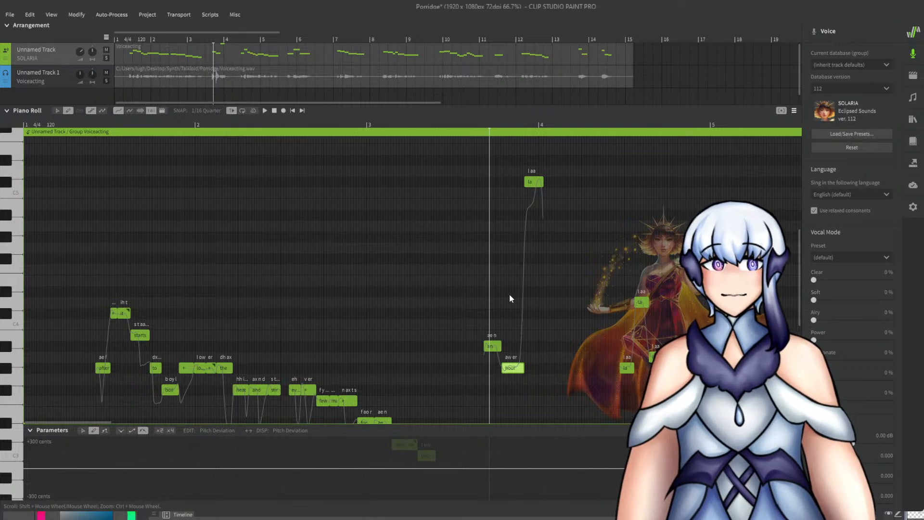
double_click(532, 181)
text(+)
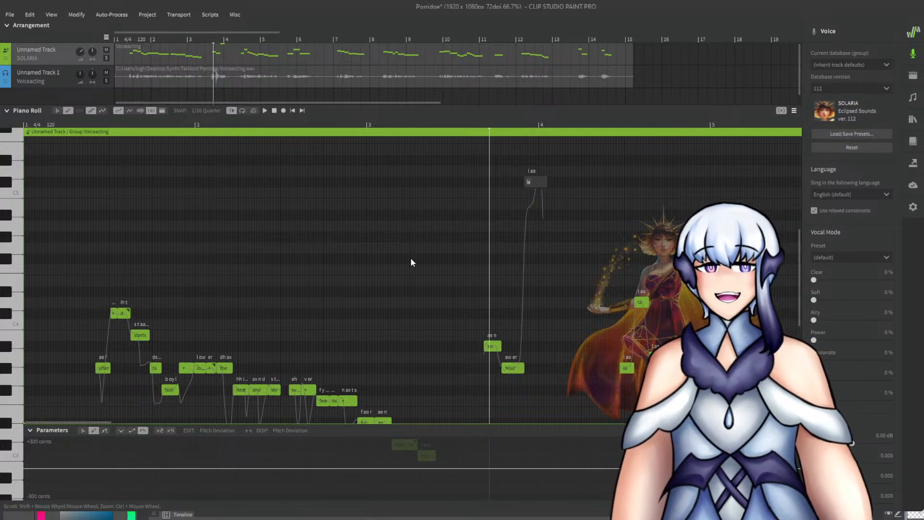
key(Return)
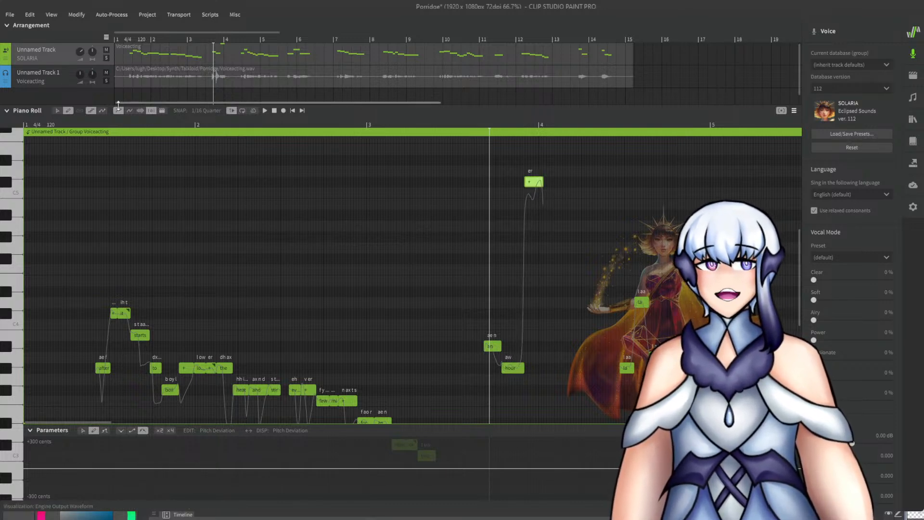
Move the three notes "an hour +" from the SOLARIA track to a new MEDIUM5- Haiyi AI track and delete the stray "la" note there.
drag(486, 160, 559, 427)
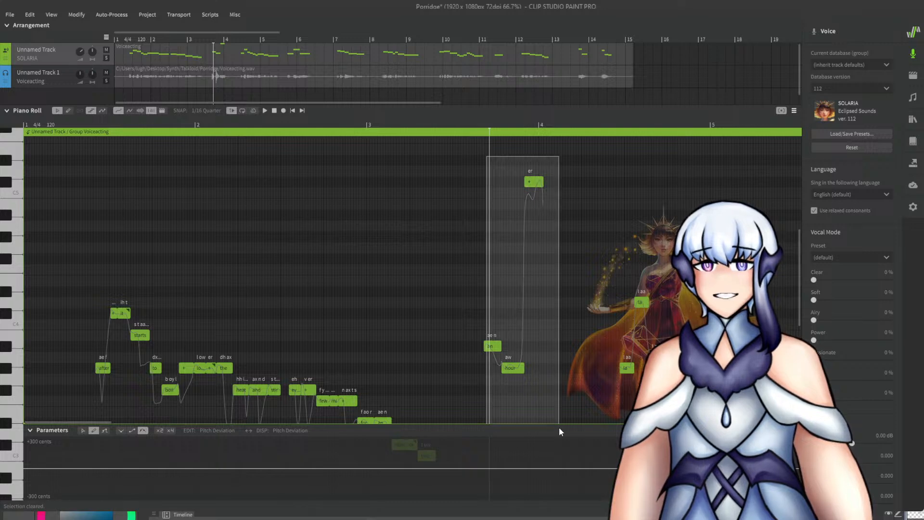
key(Delete)
scroll(224, 64, down, 1)
click(201, 91)
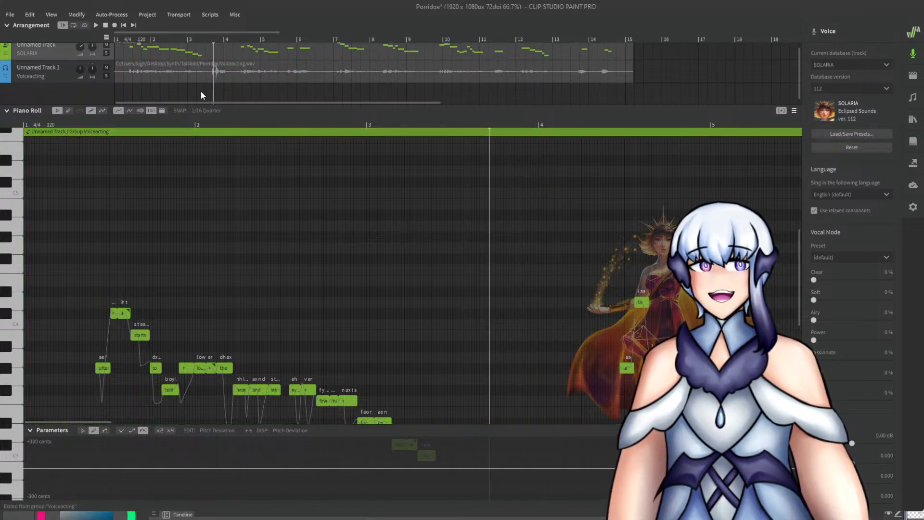
double_click(54, 92)
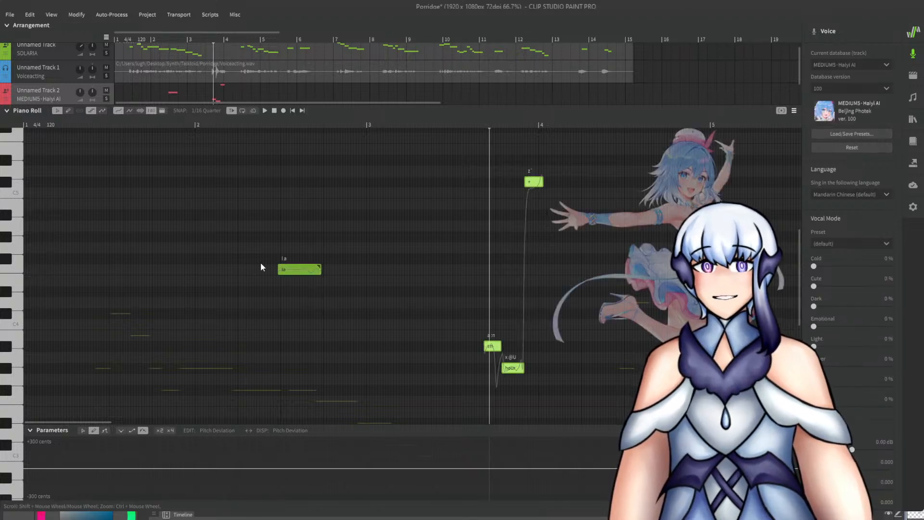
click(286, 270)
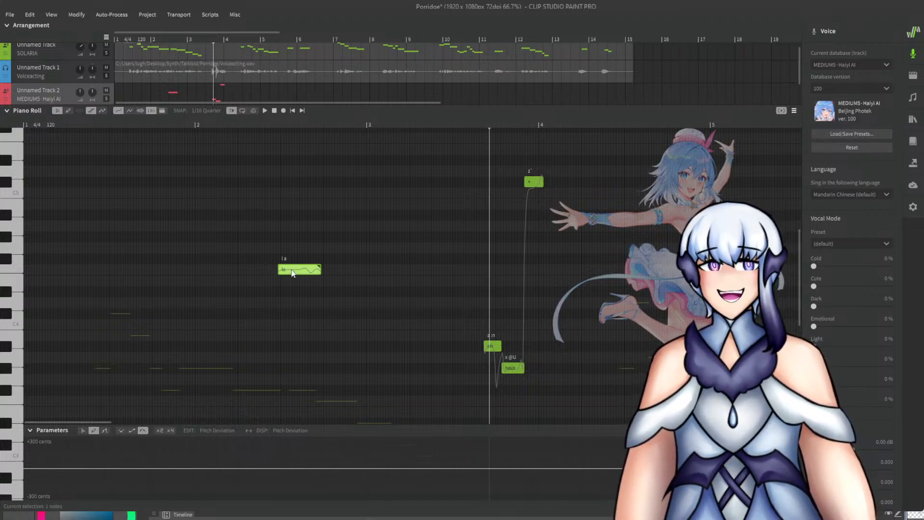
key(Delete)
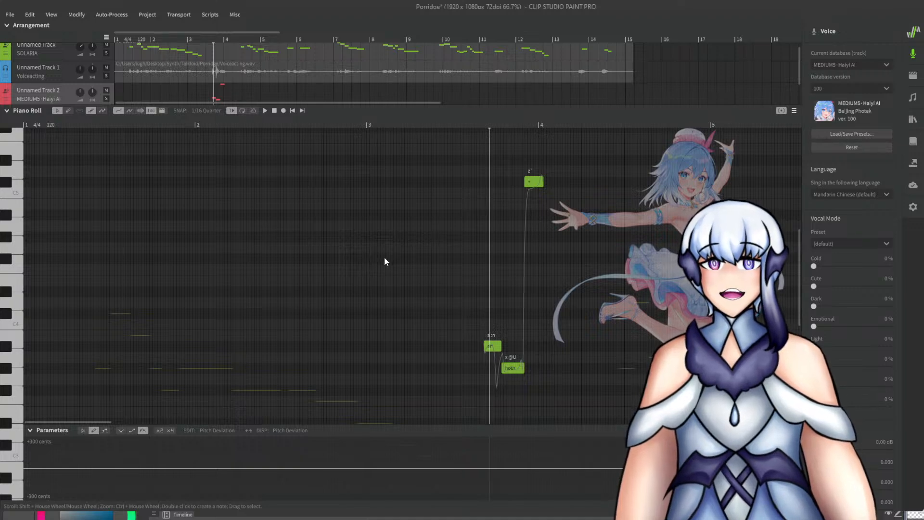
Examine the three moved notes on the Haiyi AI track up close and place the playhead just before "an".
scroll(385, 257, down, 1)
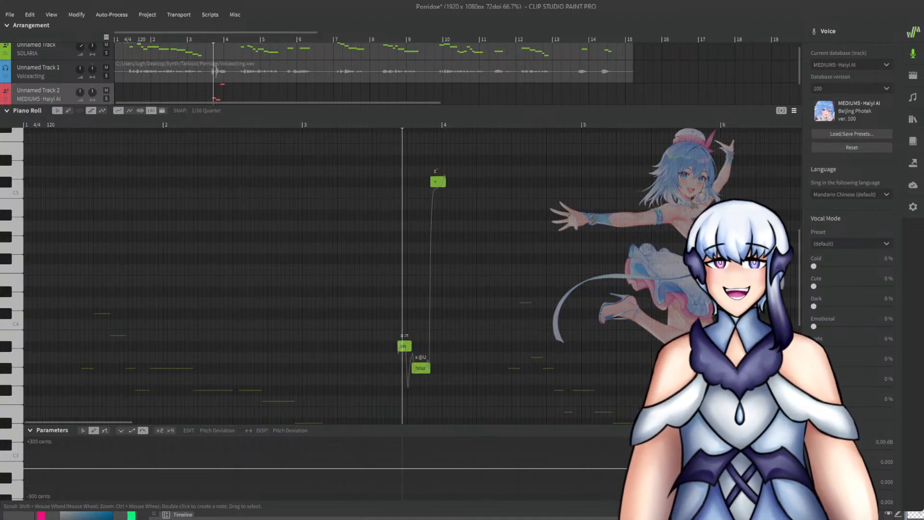
scroll(384, 392, up, 3)
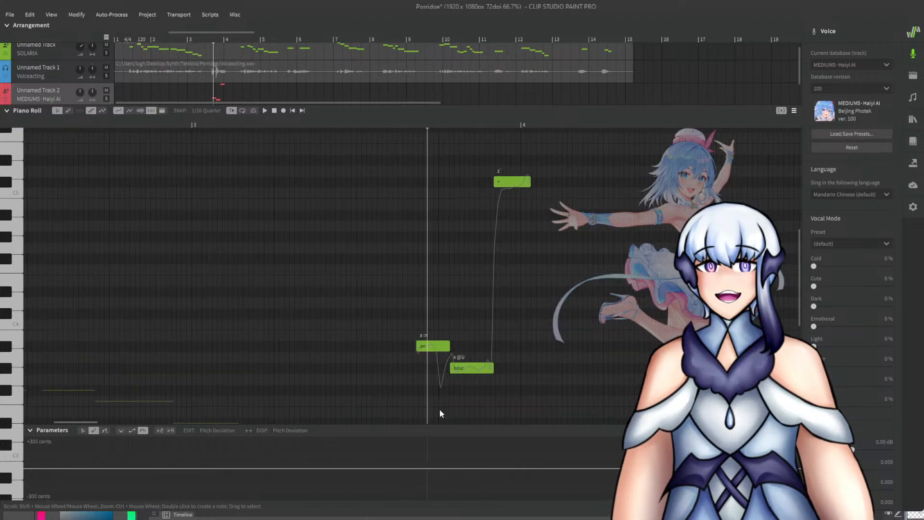
scroll(439, 411, down, 2)
scroll(520, 417, up, 2)
scroll(404, 387, up, 2)
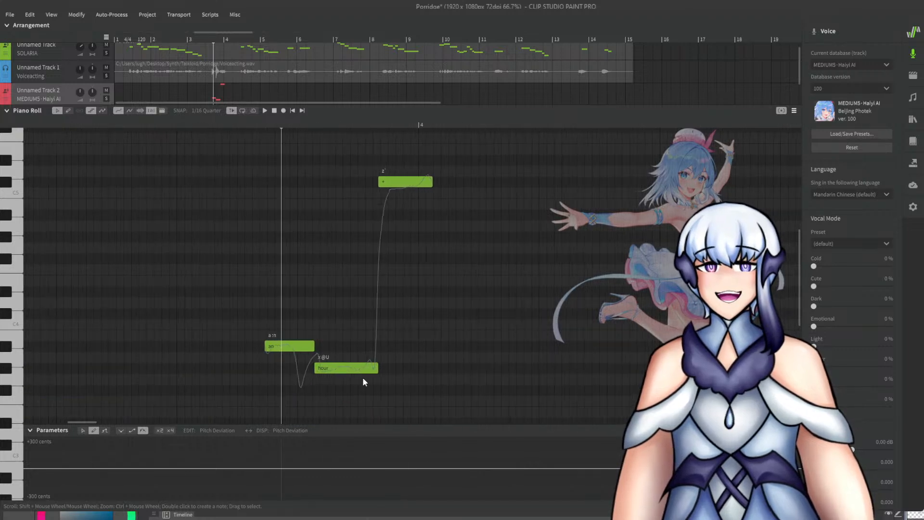
click(246, 142)
scroll(291, 258, down, 2)
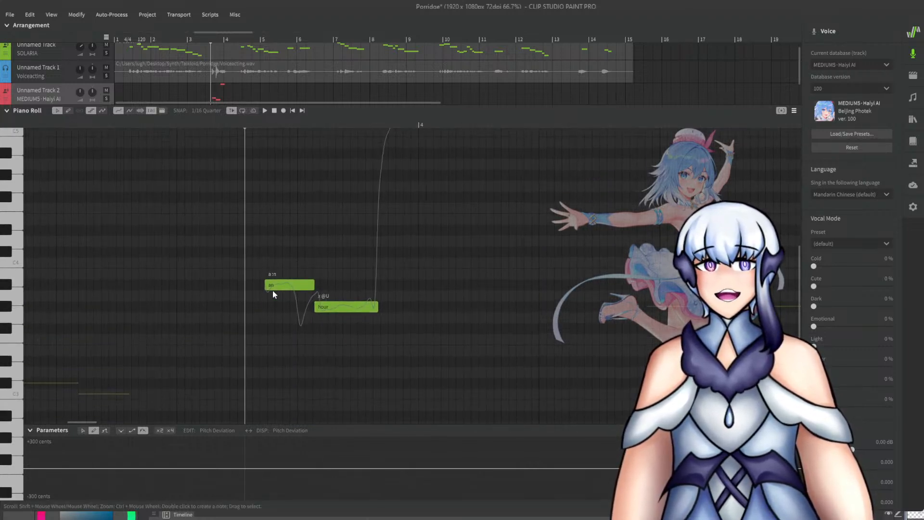
scroll(289, 288, up, 1)
Reopen SOLARIA's Voiceacting group and play back the unlabelled phrase between bars 4 and 5.
double_click(239, 46)
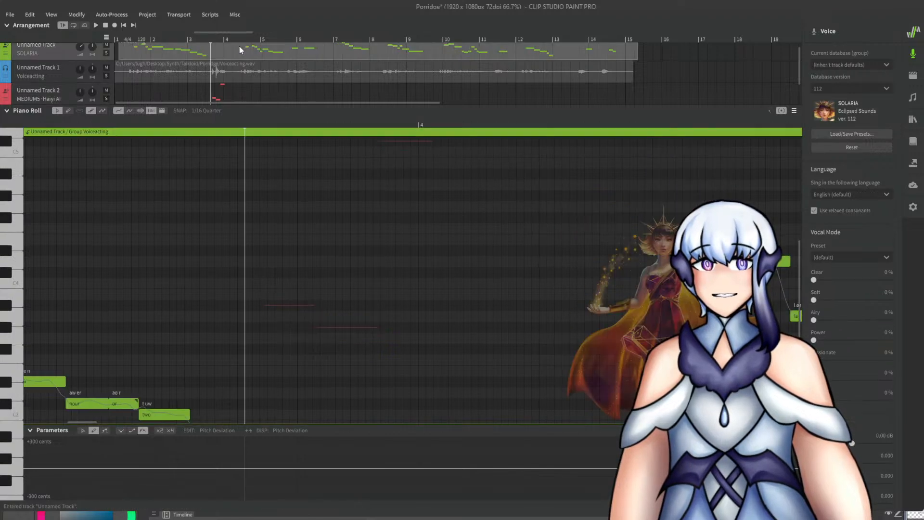
drag(241, 44, 237, 33)
click(237, 39)
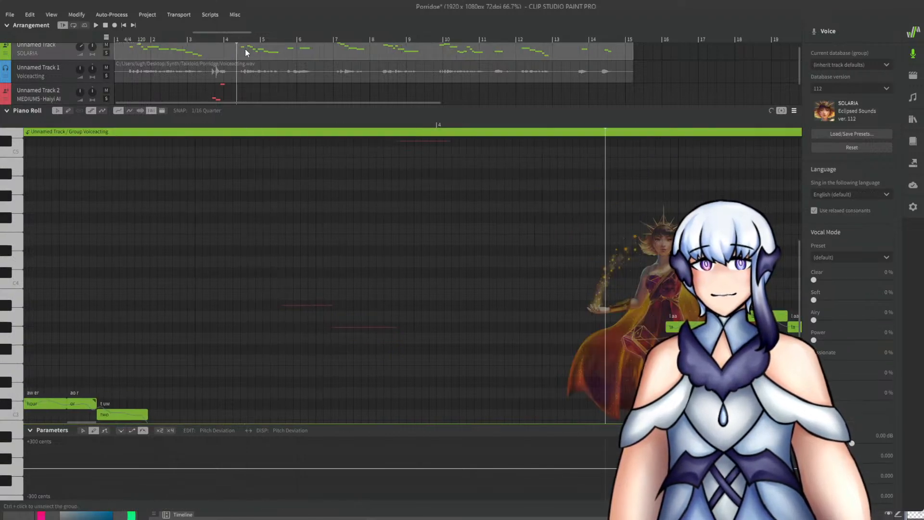
key(space)
scroll(352, 282, down, 2)
scroll(529, 348, right, 2)
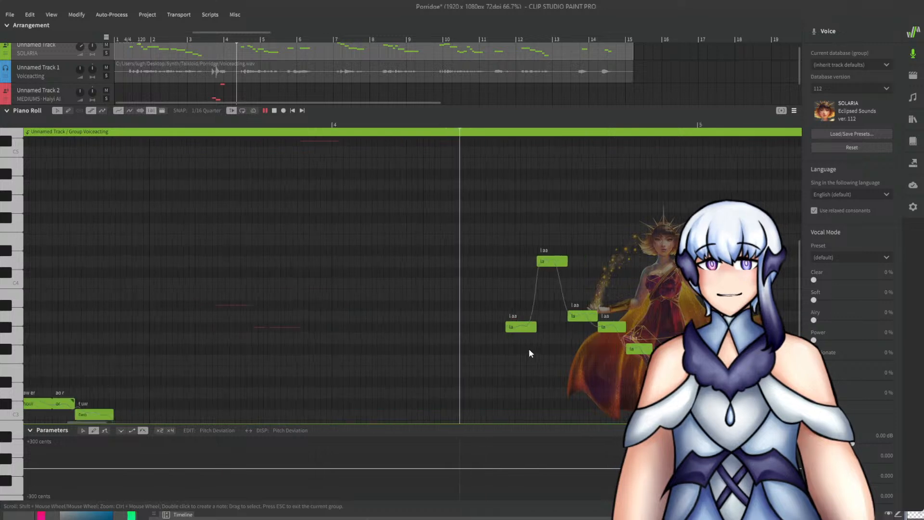
key(space)
scroll(545, 340, right, 2)
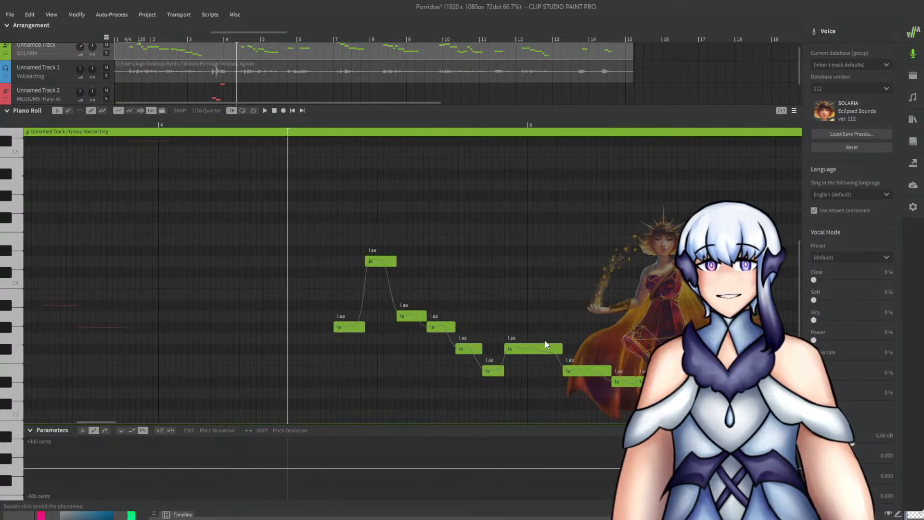
click(327, 129)
key(space)
key(space)
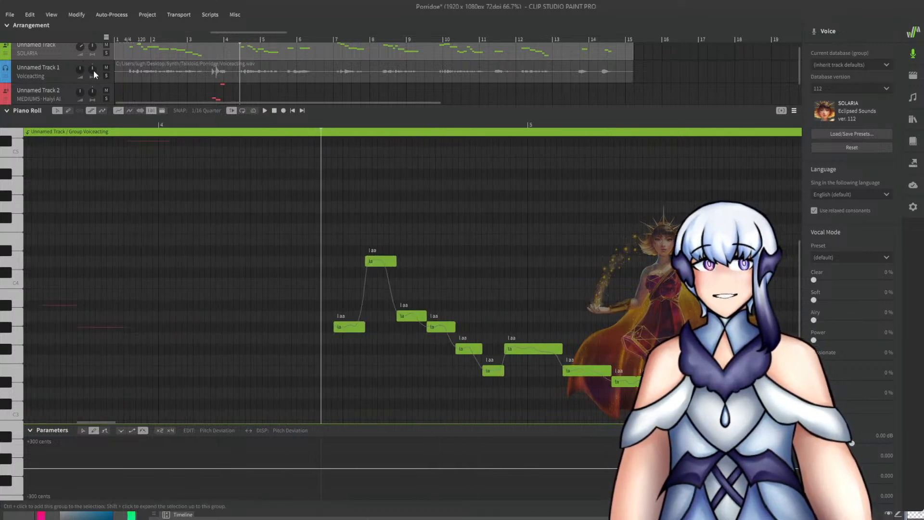
key(space)
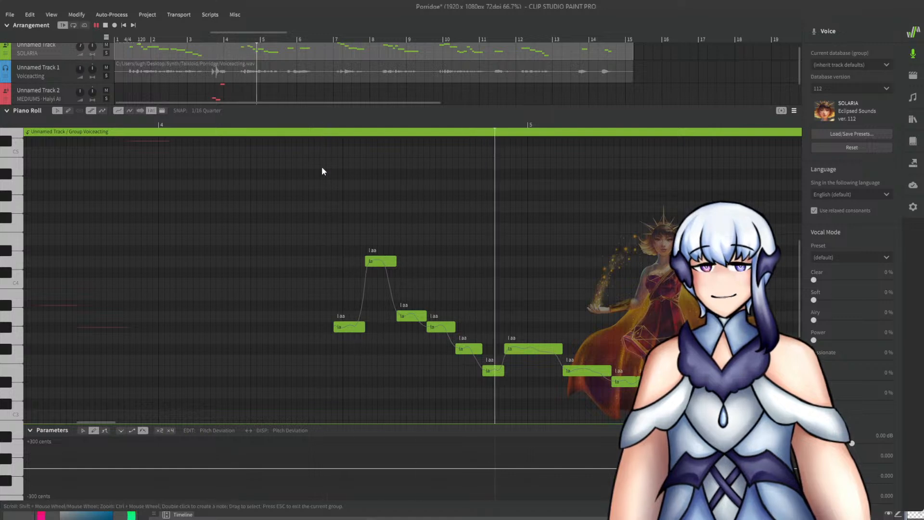
Raise the volume of the Voiceacting audio track and replay the phrase between bars 4 and 5.
click(311, 128)
scroll(354, 206, down, 1)
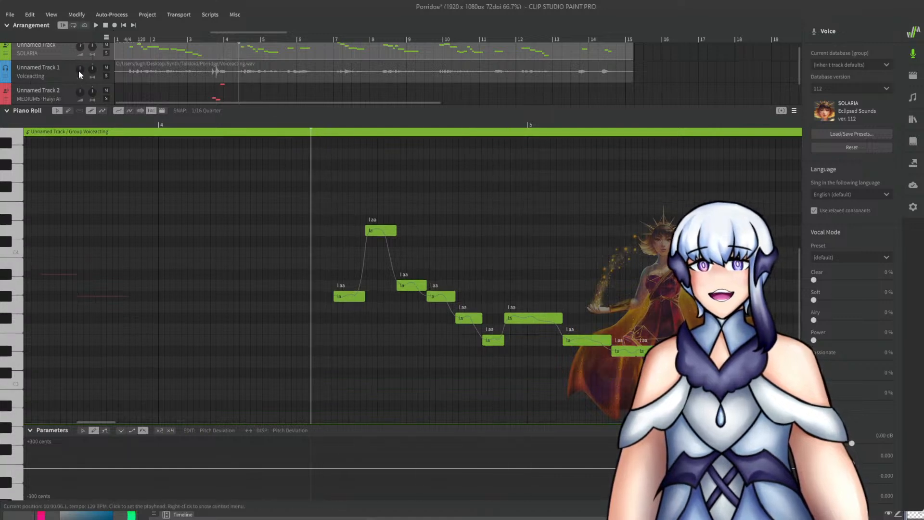
drag(79, 70, 83, 56)
key(space)
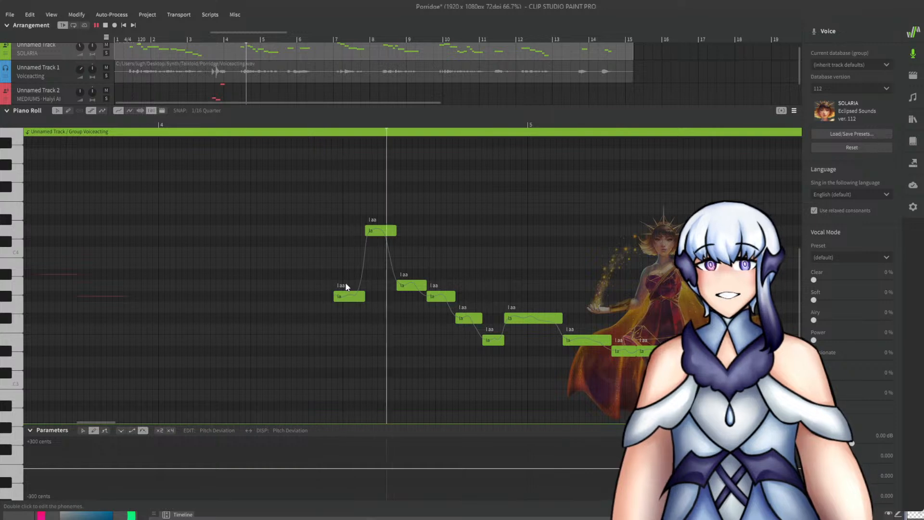
key(space)
click(324, 139)
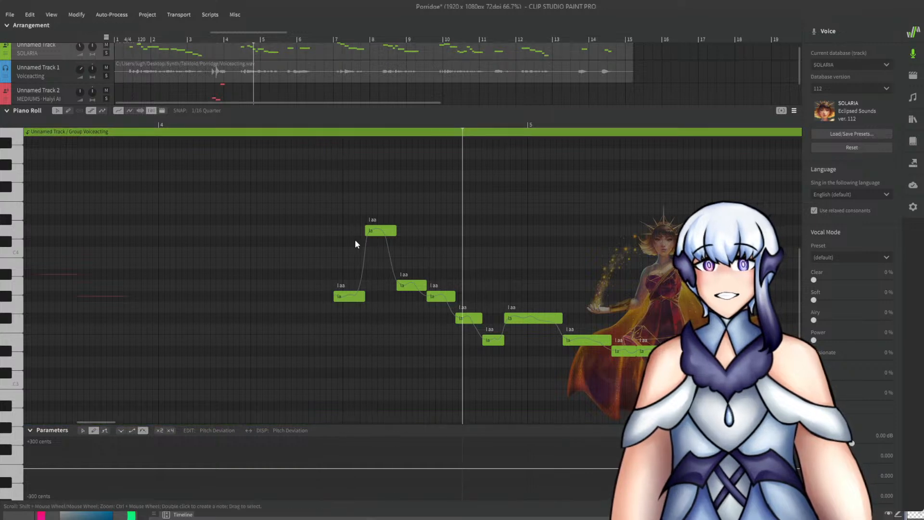
Enter the lyrics "I'll check on you" on the first four notes after bar 4 and play back the phrase.
click(345, 295)
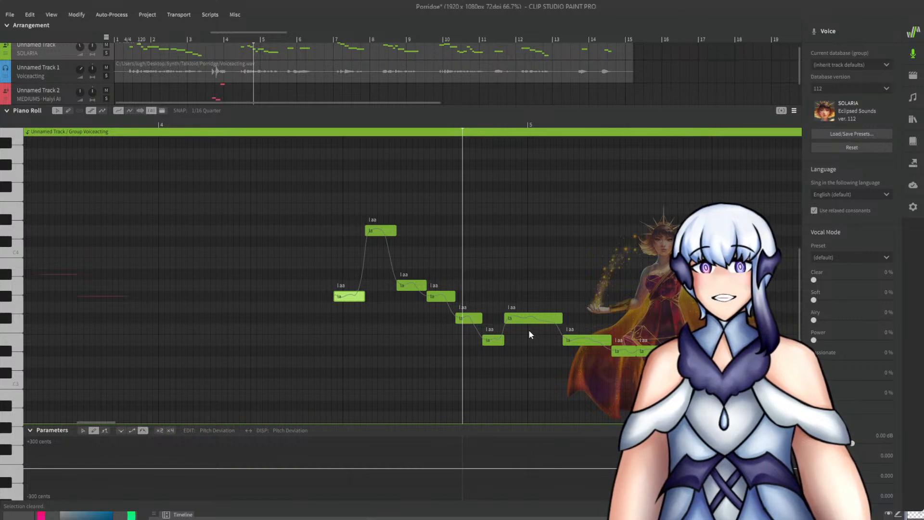
text(I'll check on you)
key(Return)
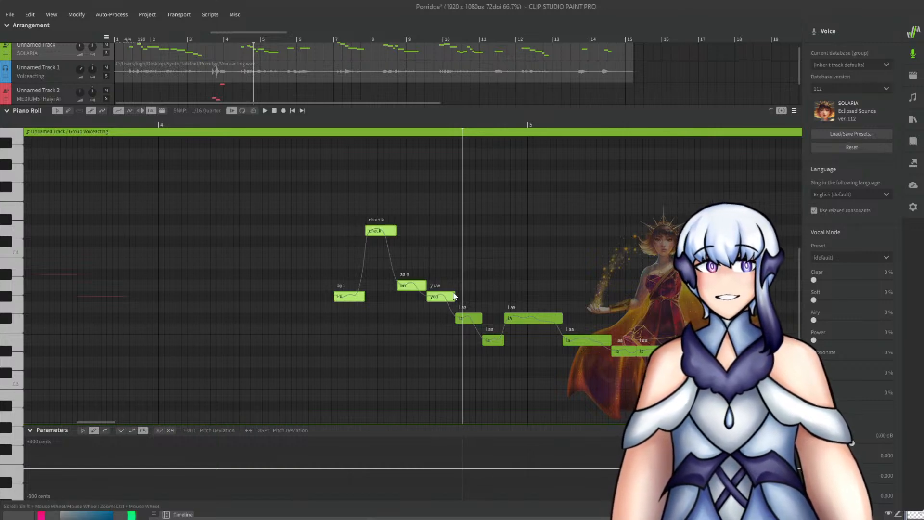
click(382, 128)
key(space)
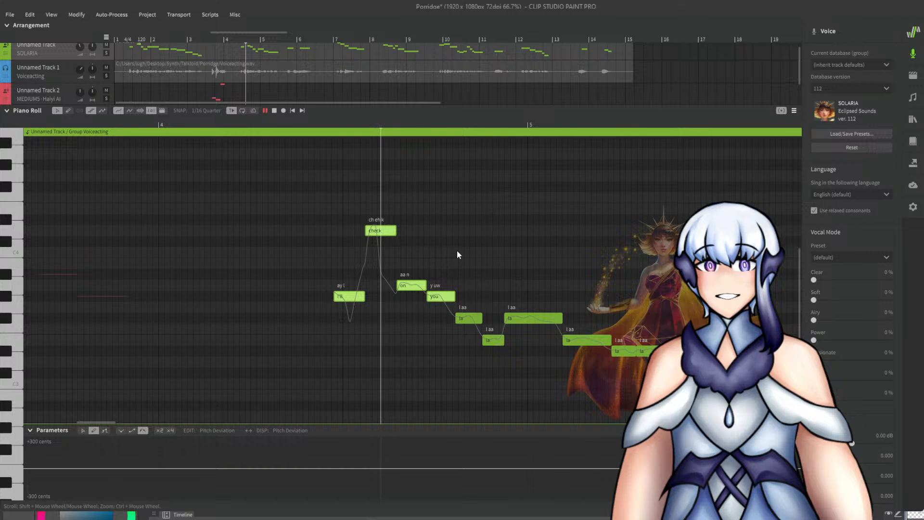
key(space)
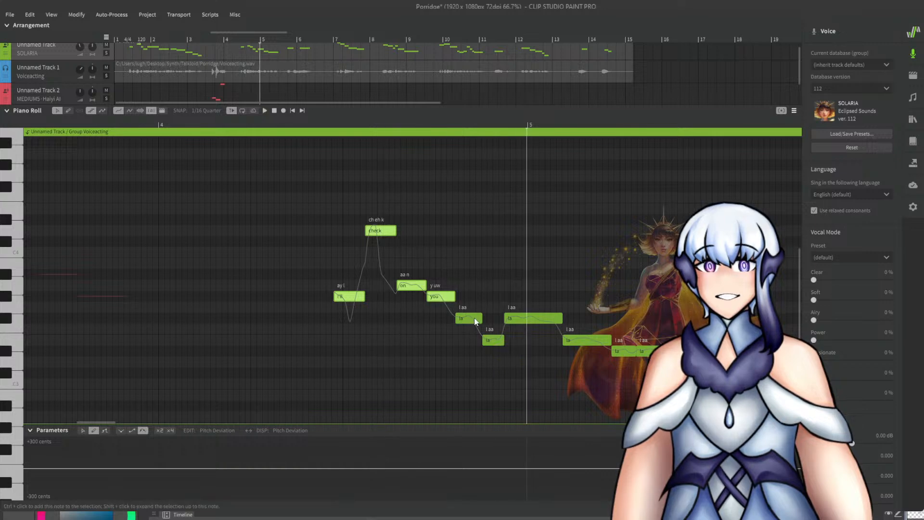
Set the lyrics of the two notes after "you" to "when" and "the".
double_click(476, 318)
text(wh)
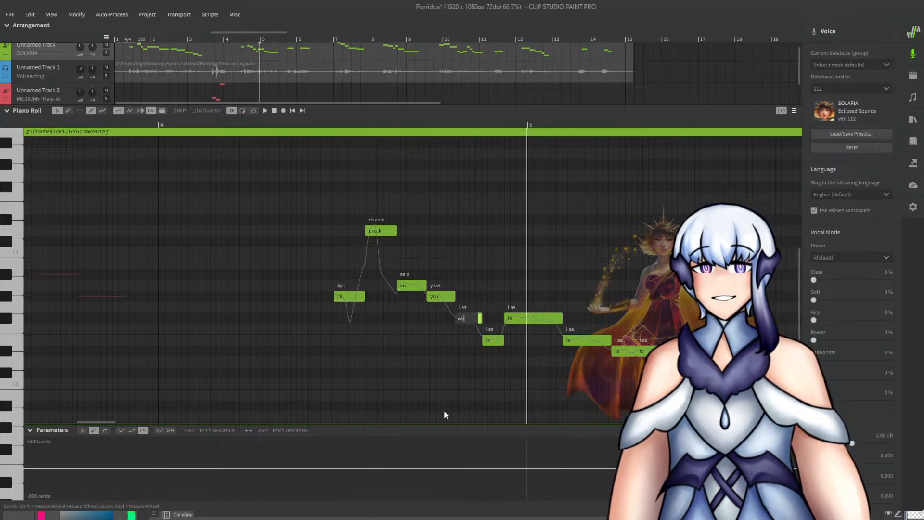
text(en)
key(Tab)
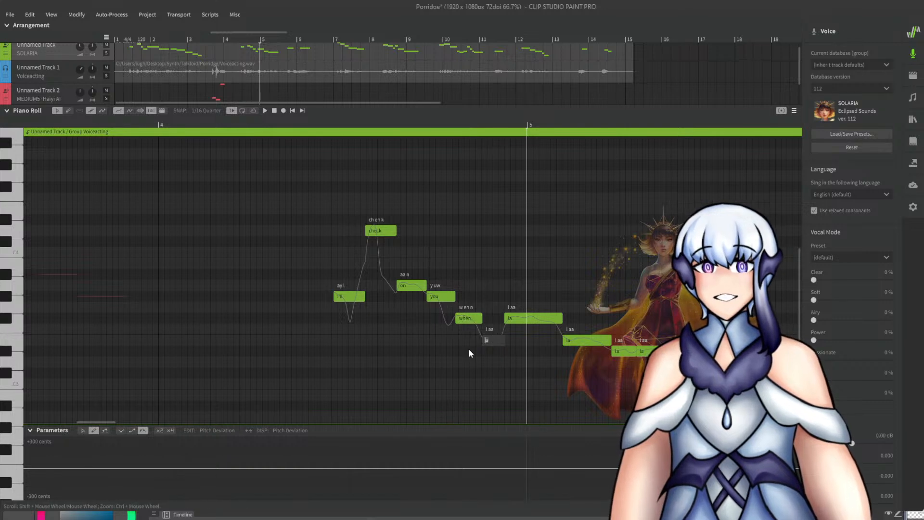
text(the)
key(Return)
Enter the lyric "rice" on the long note across bar 5 and play back the phrase from "when".
click(513, 322)
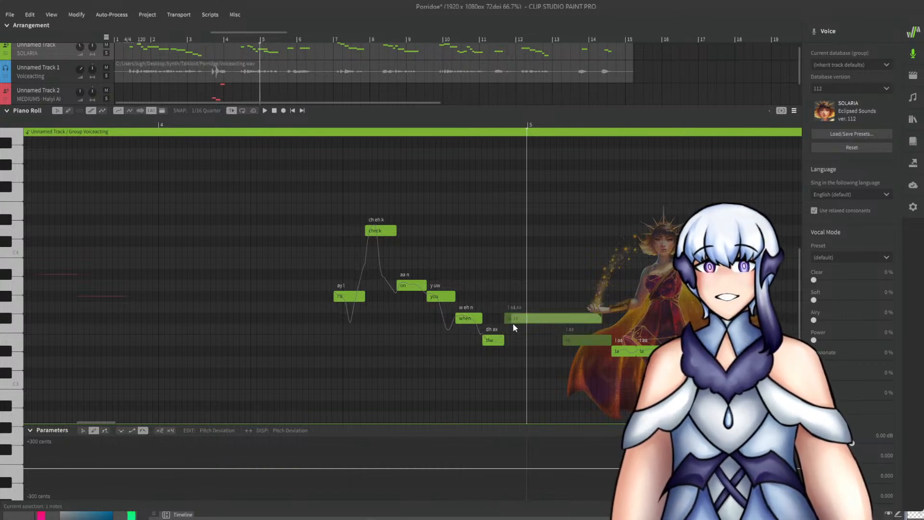
key(Delete)
double_click(526, 320)
text(rice)
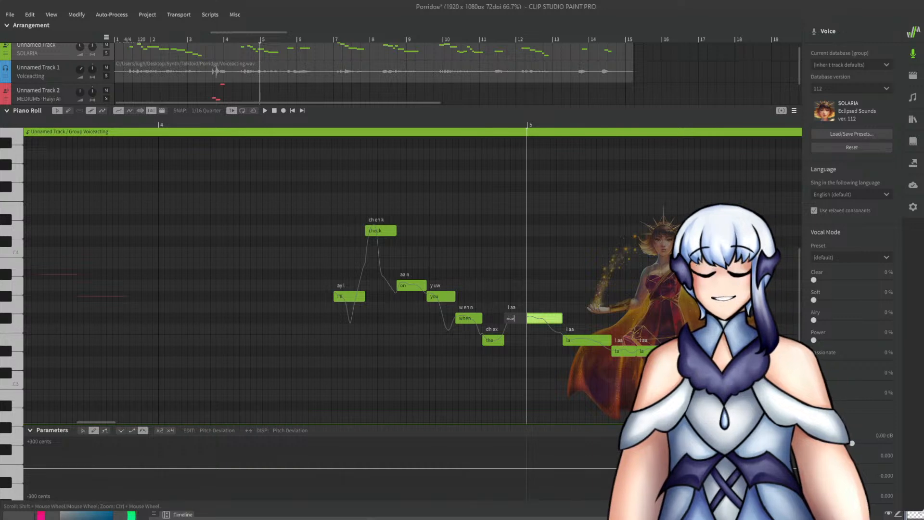
key(Return)
click(467, 125)
key(space)
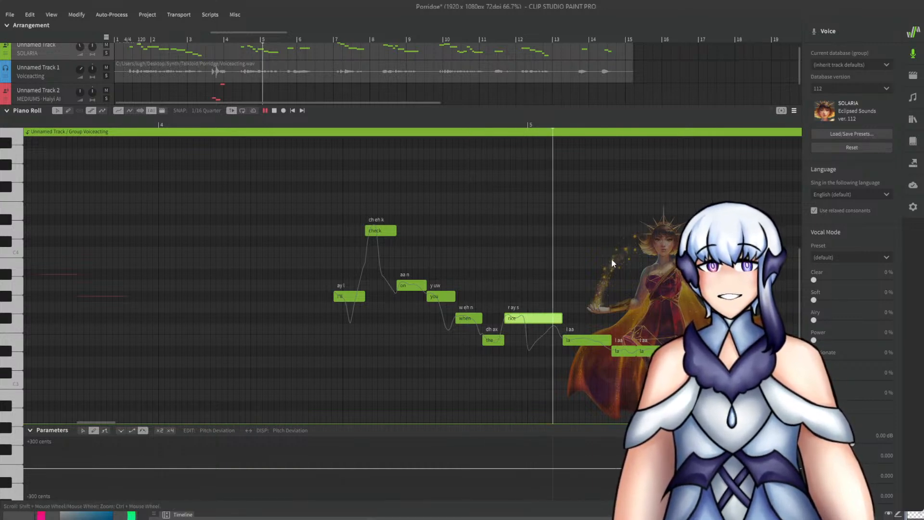
Enter the lyrics "starts to break up" on the four notes following "rice".
key(space)
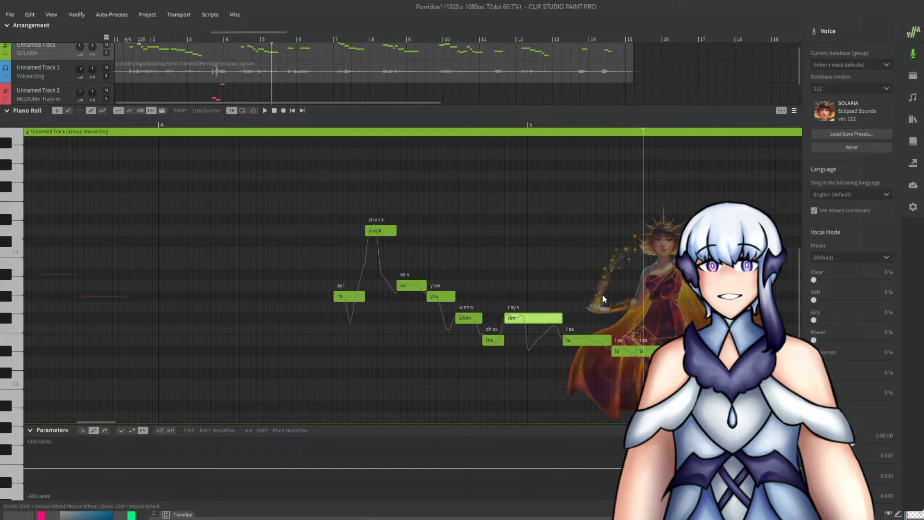
click(609, 340)
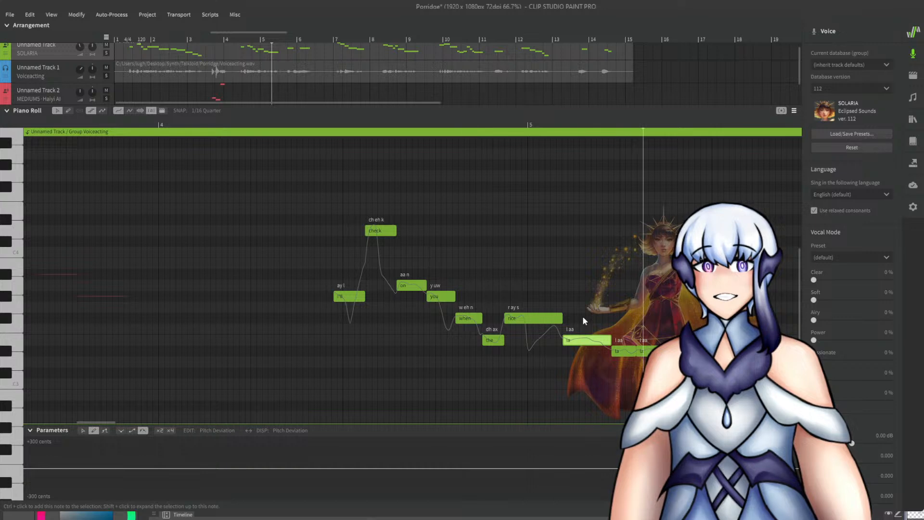
click(447, 318)
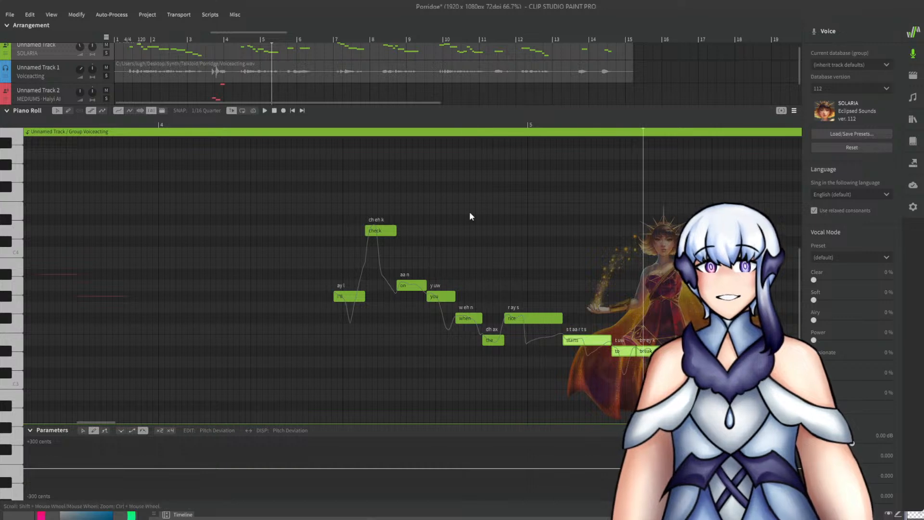
Play the phrase around bar 6 and enter the lyrics "have" and "fun" on its first two notes.
click(289, 47)
click(287, 40)
key(space)
scroll(405, 270, down, 3)
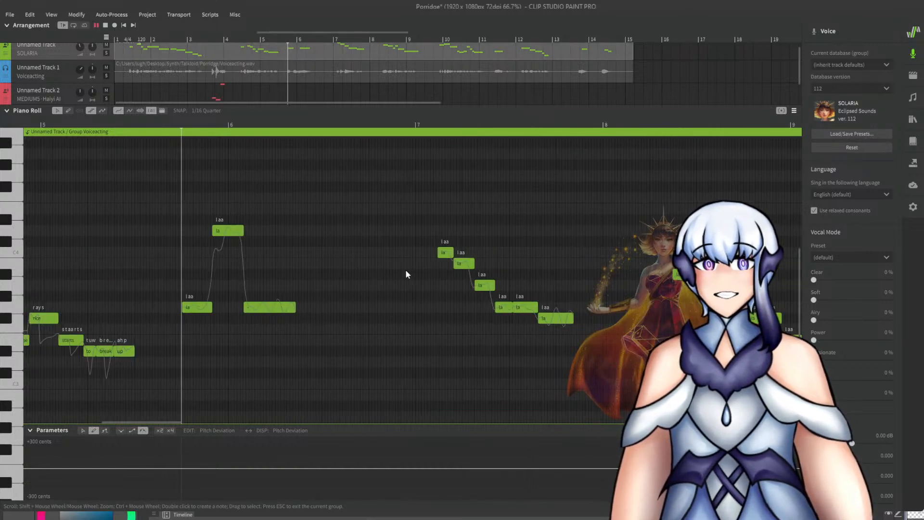
scroll(192, 304, up, 2)
click(193, 308)
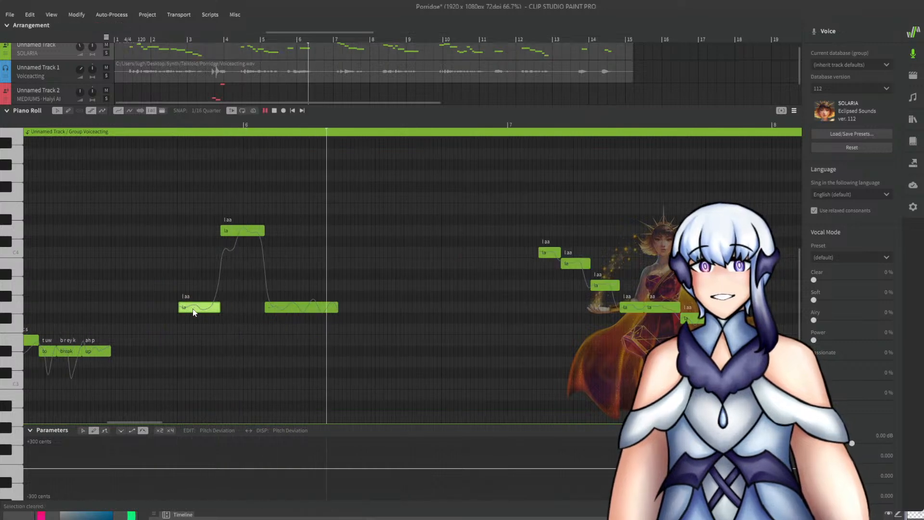
double_click(193, 308)
text(have)
key(Return)
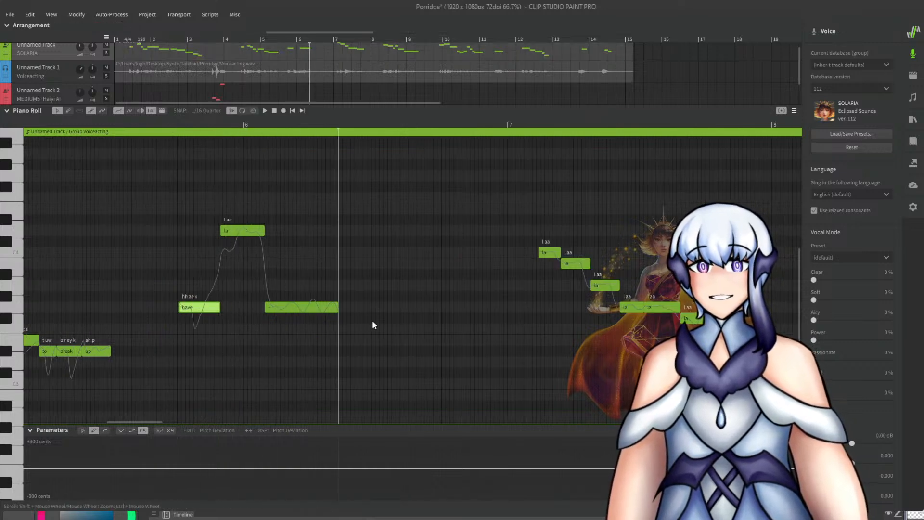
double_click(243, 232)
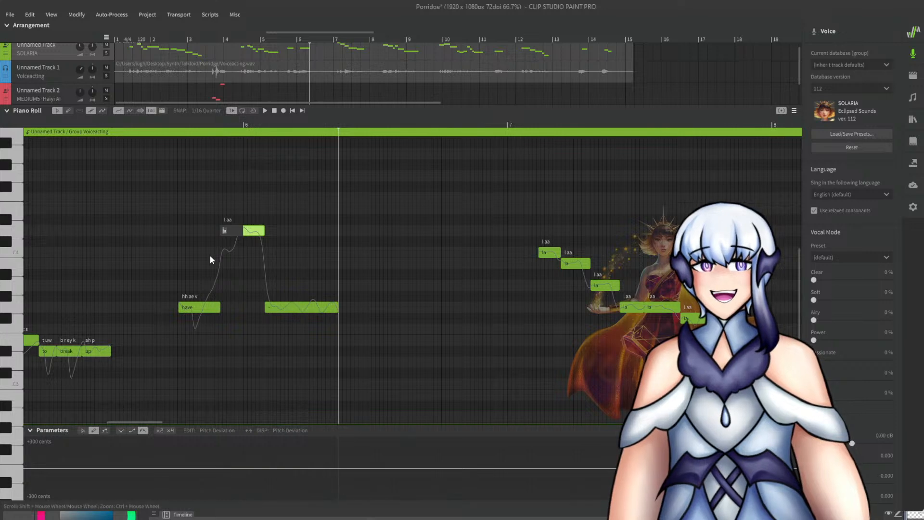
text(fun)
key(Return)
Listen to the start of the descending six-note phrase after bar 7.
click(538, 132)
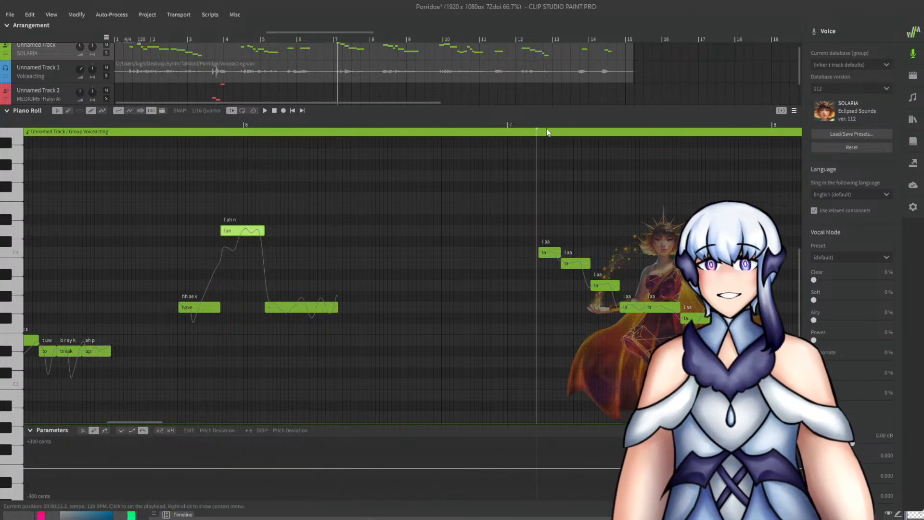
ctrl+scroll(519, 331, down, 2)
ctrl+scroll(560, 330, up, 3)
key(space)
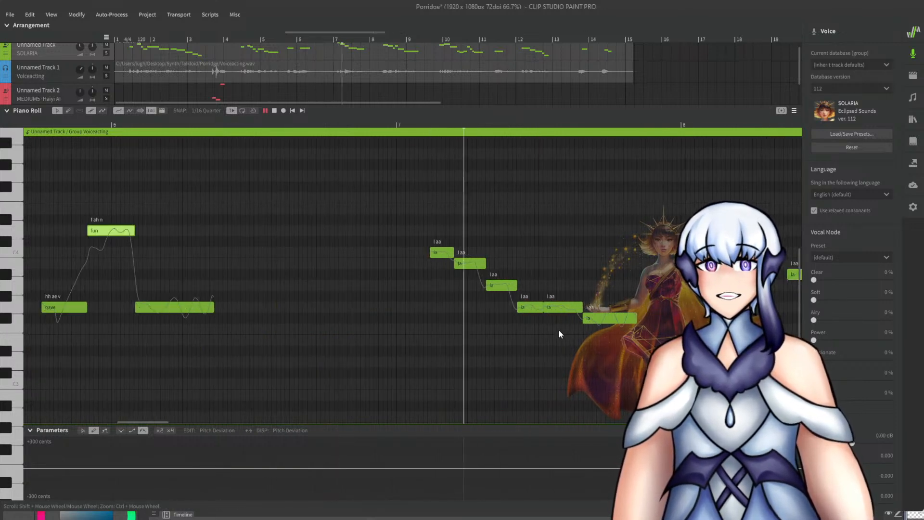
key(space)
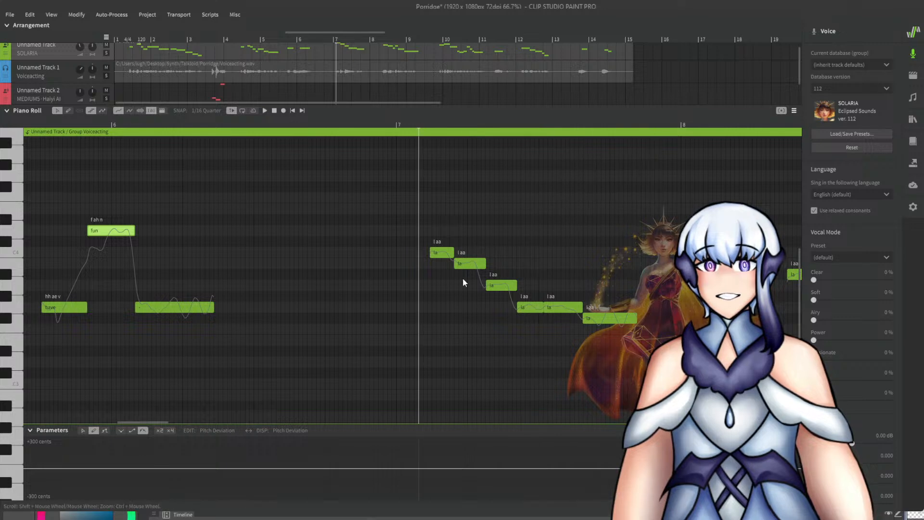
Cut the six descending notes after bar 7 from the SOLARIA group and paste them into the Haiyi AI track.
drag(441, 252, 449, 254)
key(ctrl+z)
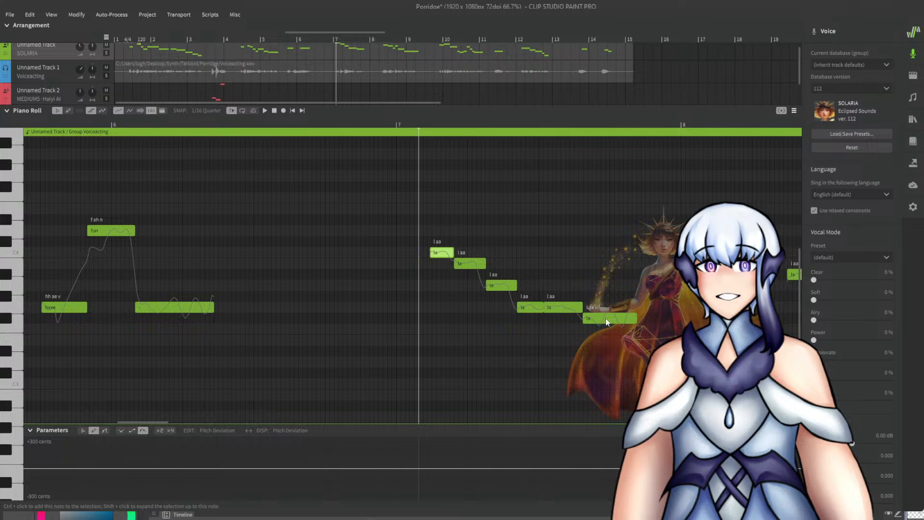
shift+click(606, 321)
key(ctrl+x)
click(339, 88)
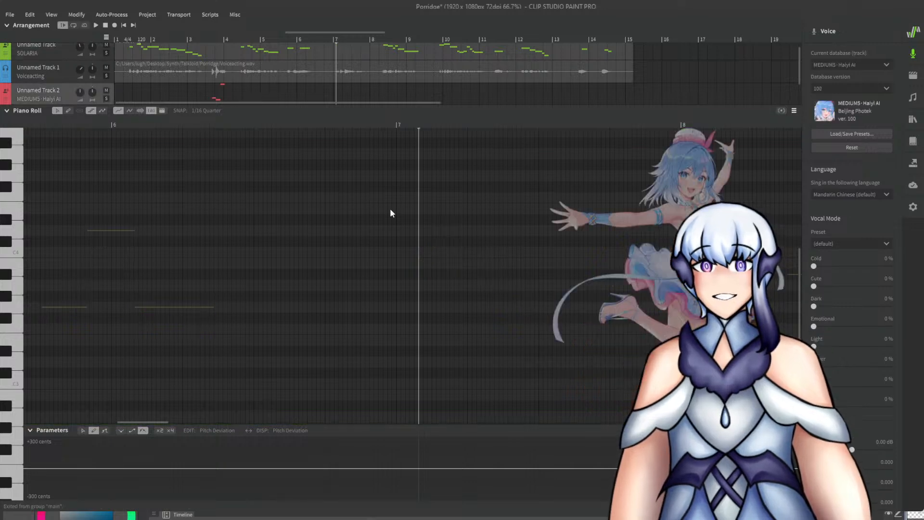
key(ctrl+v)
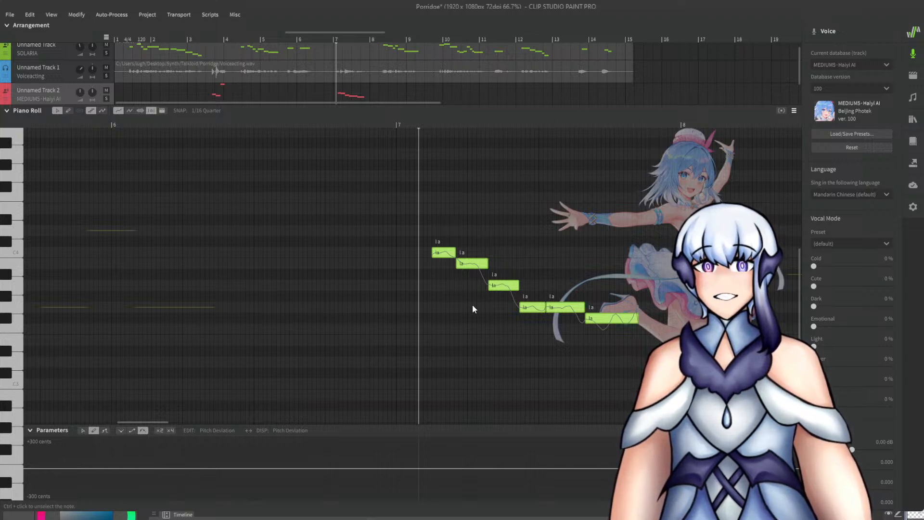
Enter the lyrics "we can finally eat" on the pasted notes and set the Haiyi AI track's singing language to English.
click(460, 305)
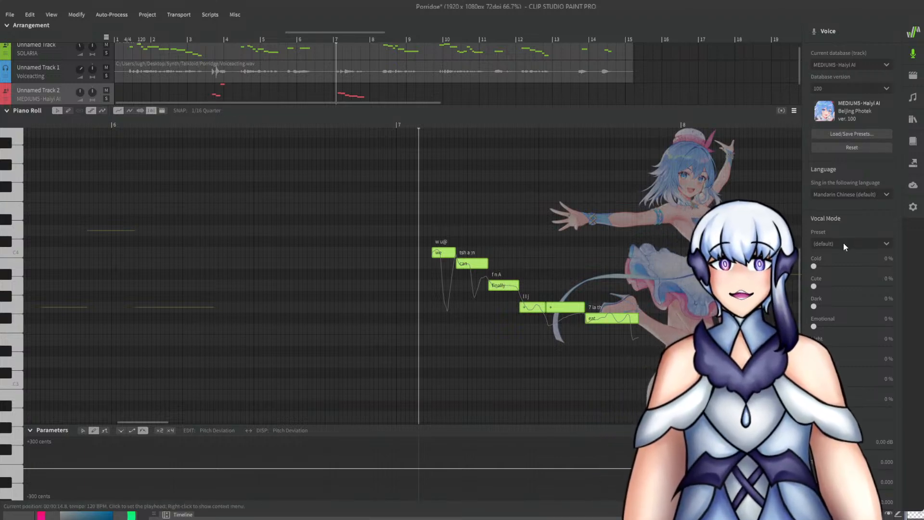
click(850, 201)
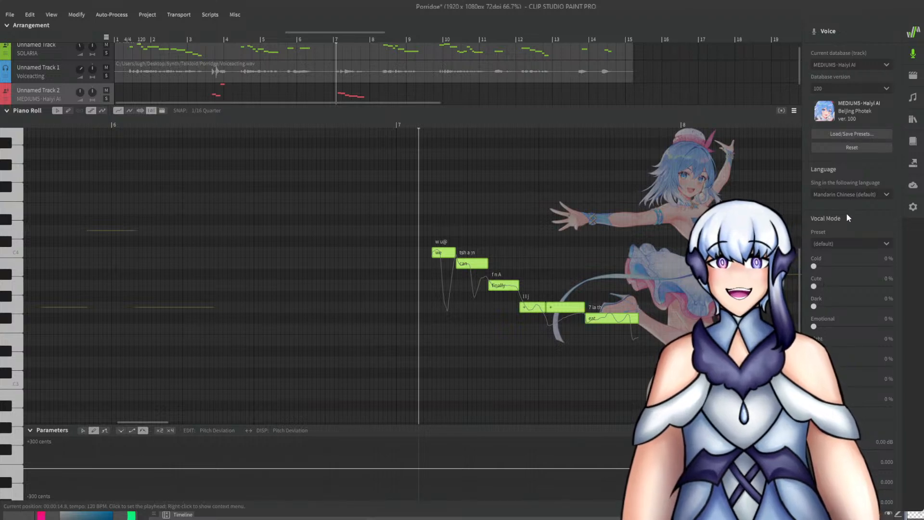
click(840, 226)
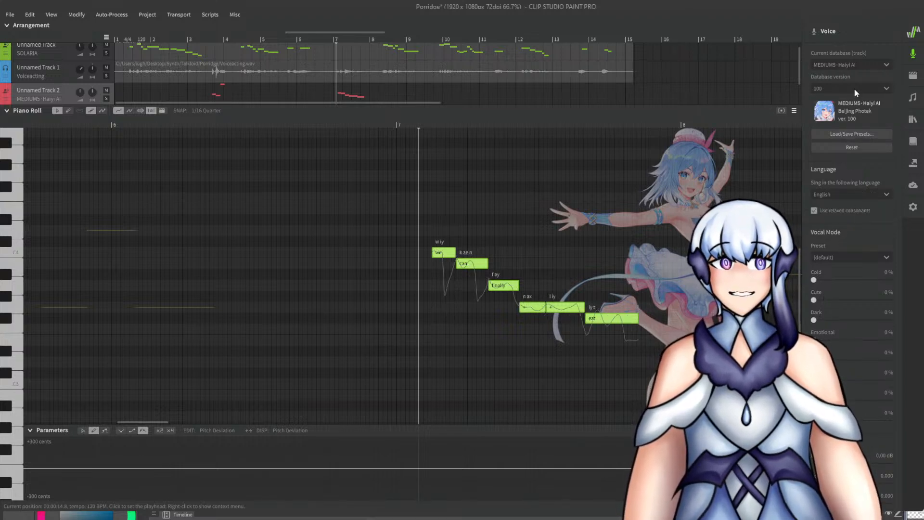
click(854, 149)
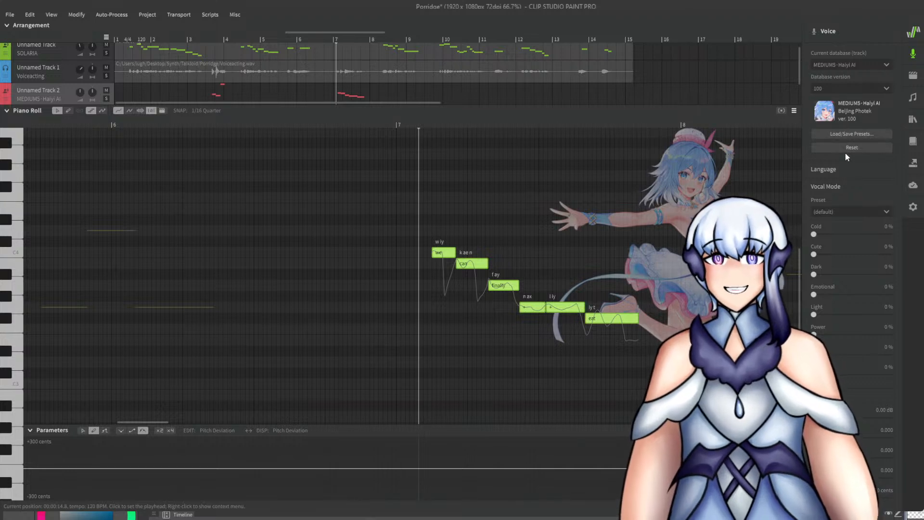
click(857, 173)
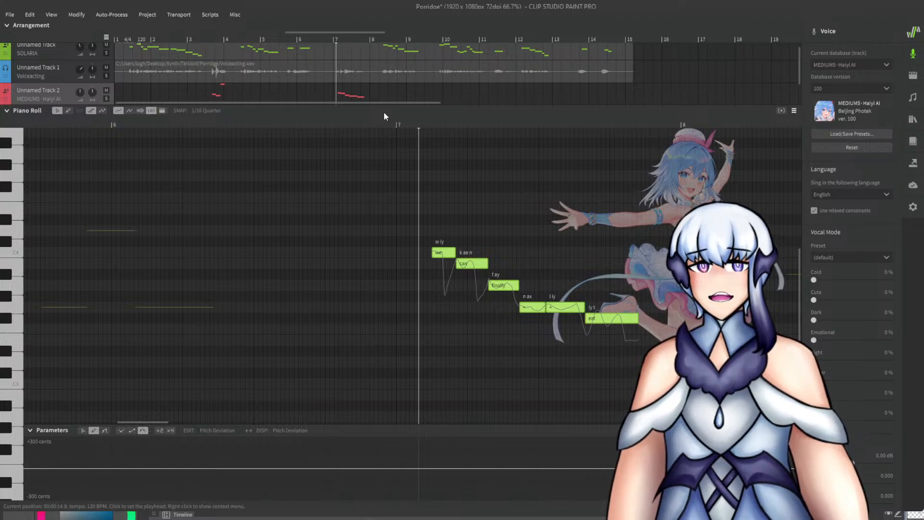
Return to the SOLARIA Voiceacting group and play the phrase between bars 8 and 9.
double_click(371, 44)
scroll(476, 275, down, 5)
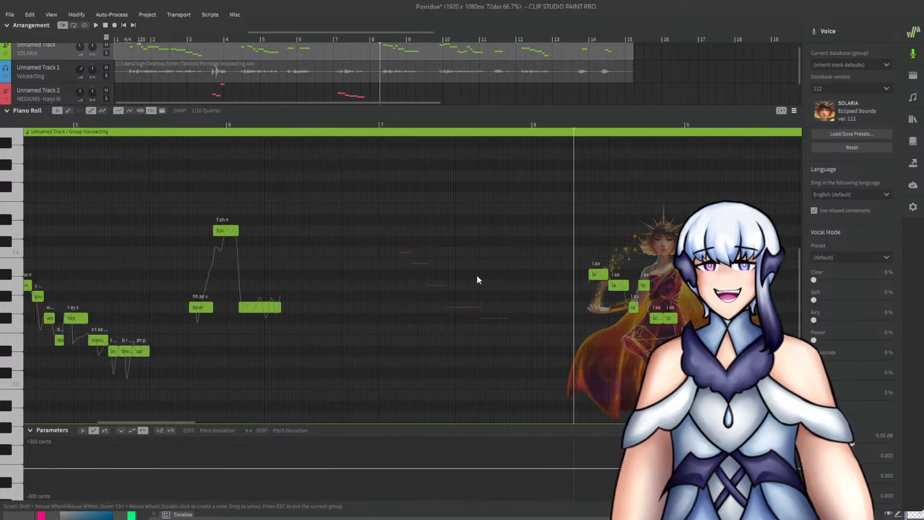
scroll(609, 358, up, 4)
scroll(645, 358, up, 1)
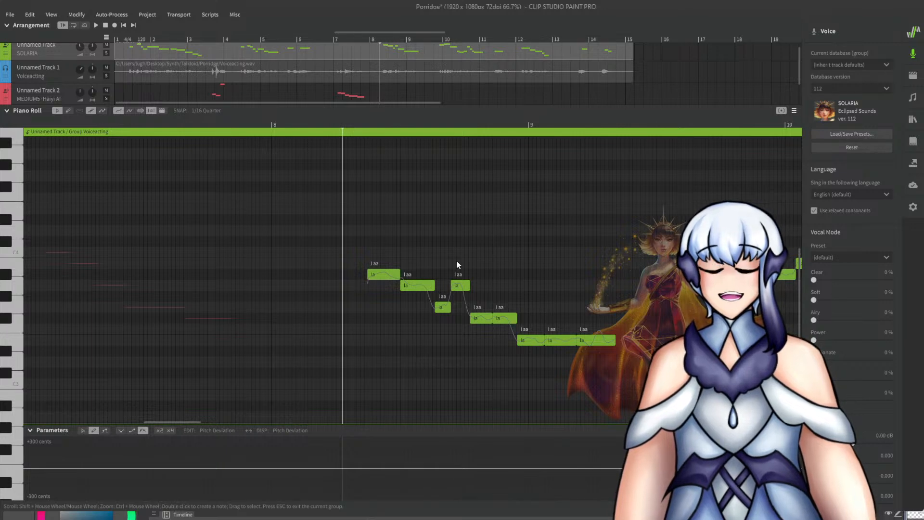
scroll(393, 314, down, 2)
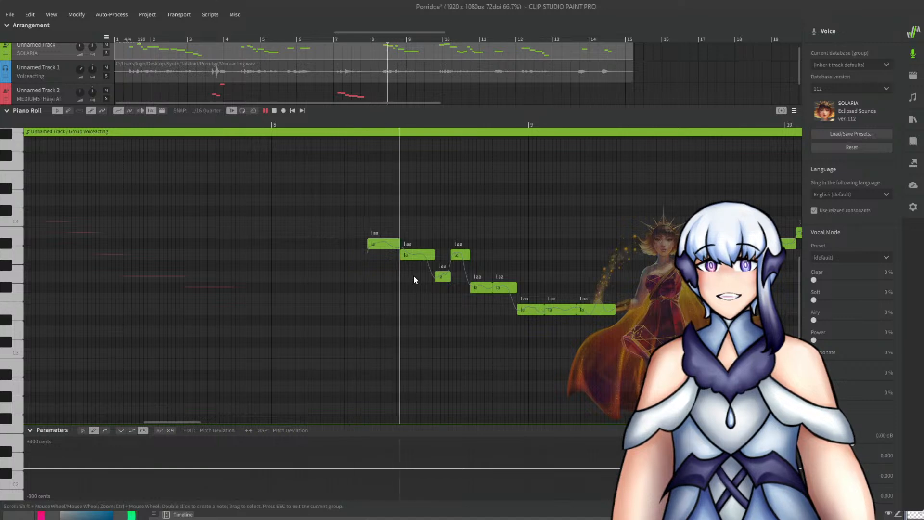
key(space)
click(350, 131)
click(349, 125)
key(space)
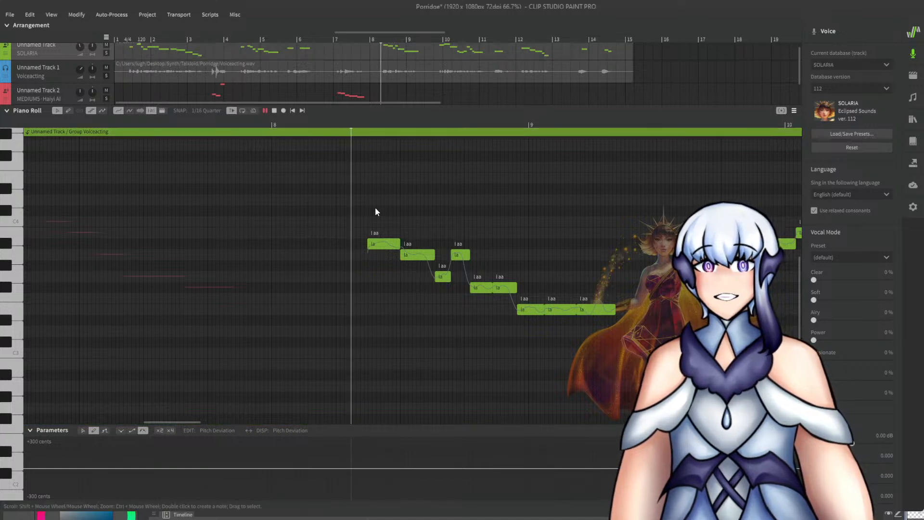
key(space)
Split the first note after bar 8 into two and play back the phrase.
scroll(386, 249, up, 3)
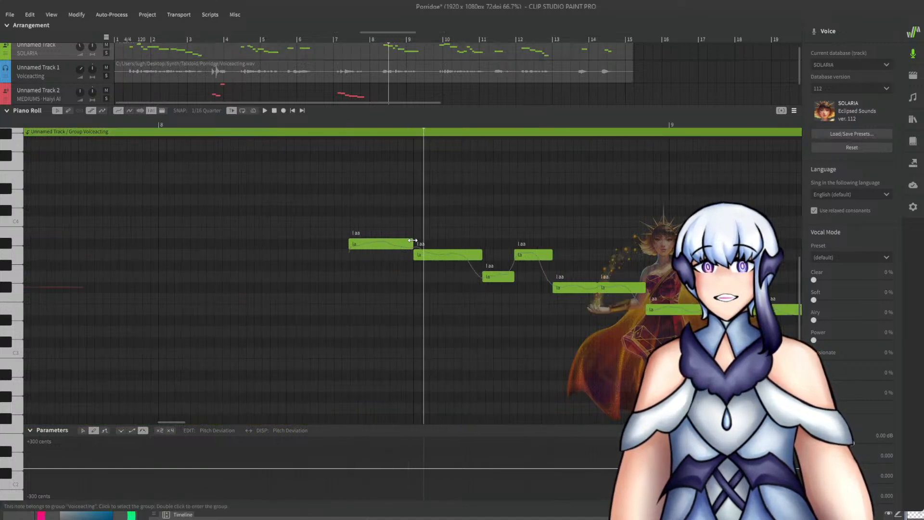
key(ctrl+a)
key(ctrl+a)
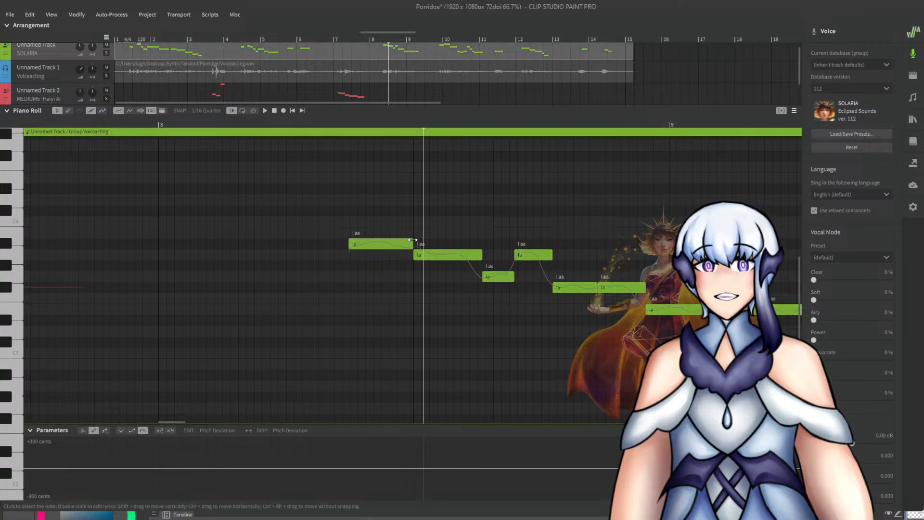
mouse_move(411, 243)
mouse_down()
mouse_move(382, 243)
mouse_move(508, 243)
mouse_move(413, 235)
mouse_up()
key(ctrl+z)
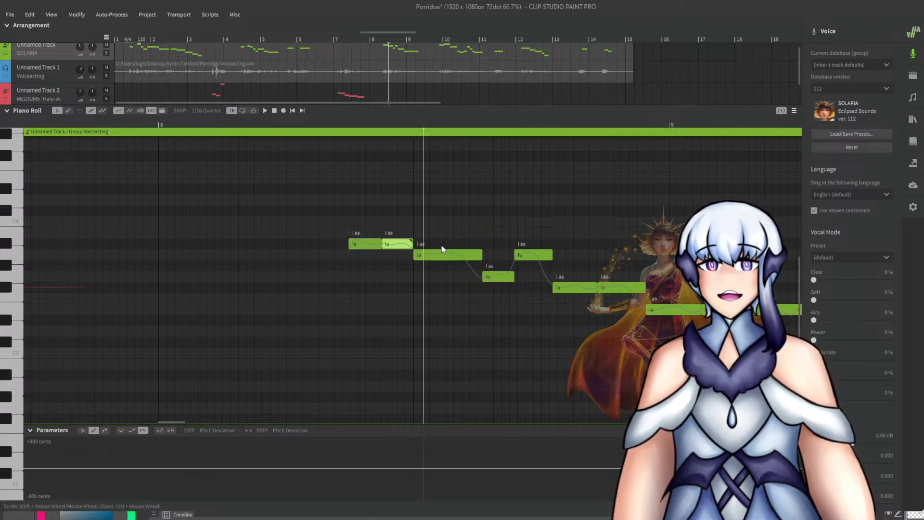
click(345, 137)
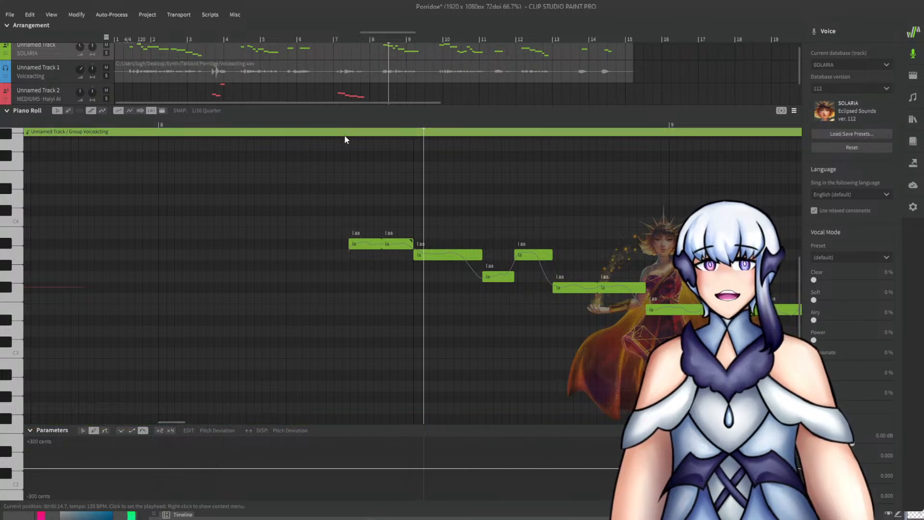
key(space)
click(334, 126)
key(space)
key(space)
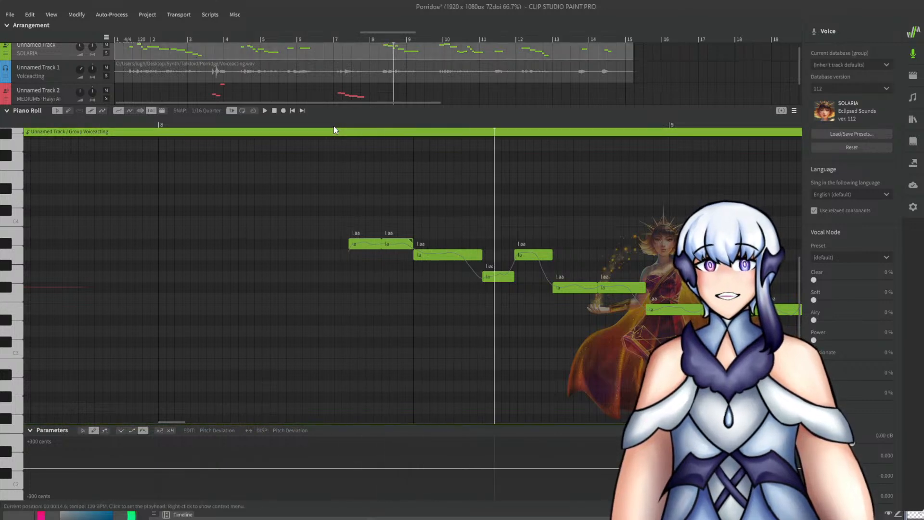
Split the long note following the first split pair into two, and play back the rest of the phrase.
click(404, 124)
key(space)
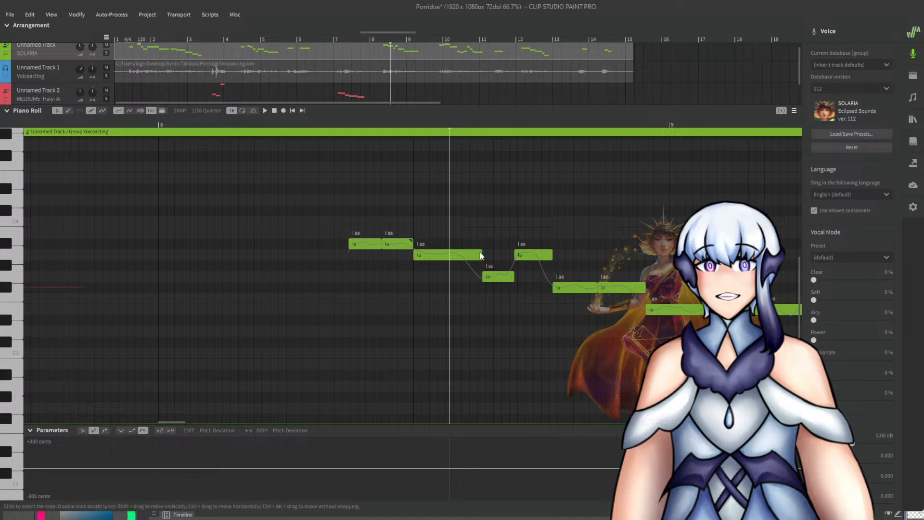
mouse_move(481, 254)
mouse_down()
mouse_move(438, 246)
mouse_move(490, 261)
mouse_up()
click(69, 111)
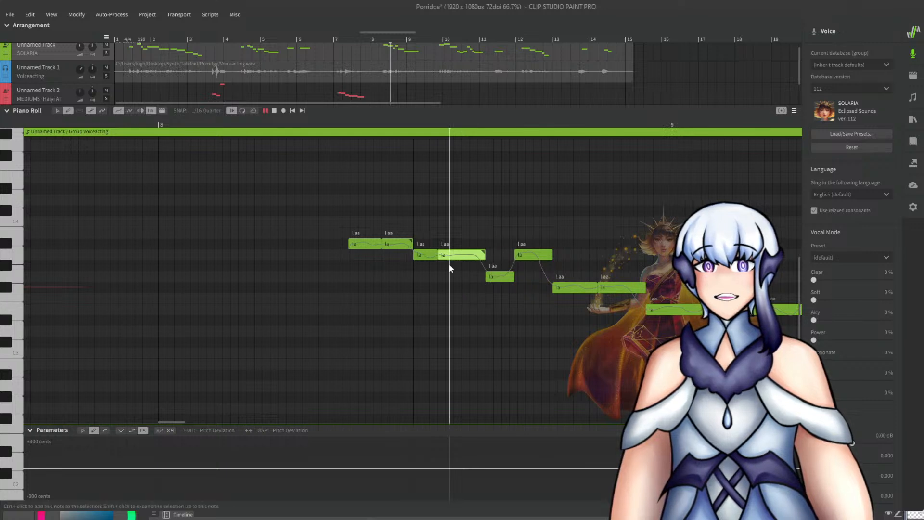
scroll(511, 262, down, 1)
key(space)
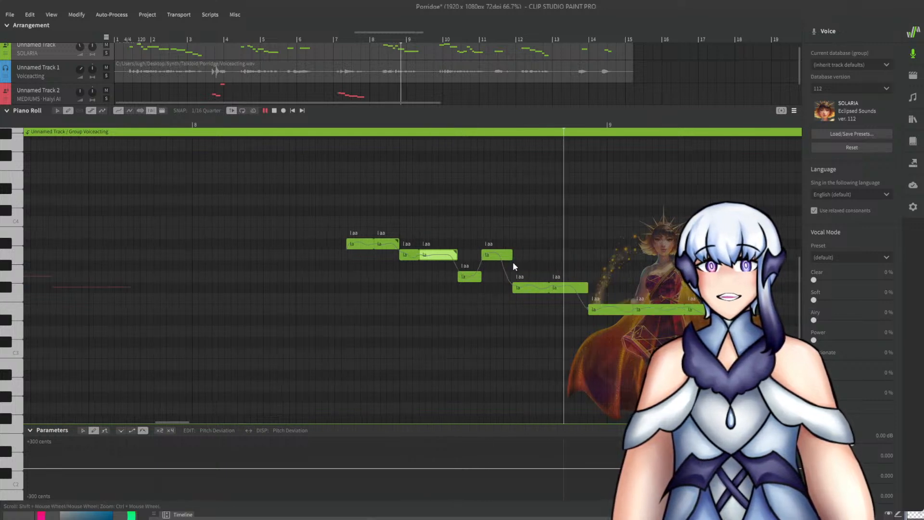
key(space)
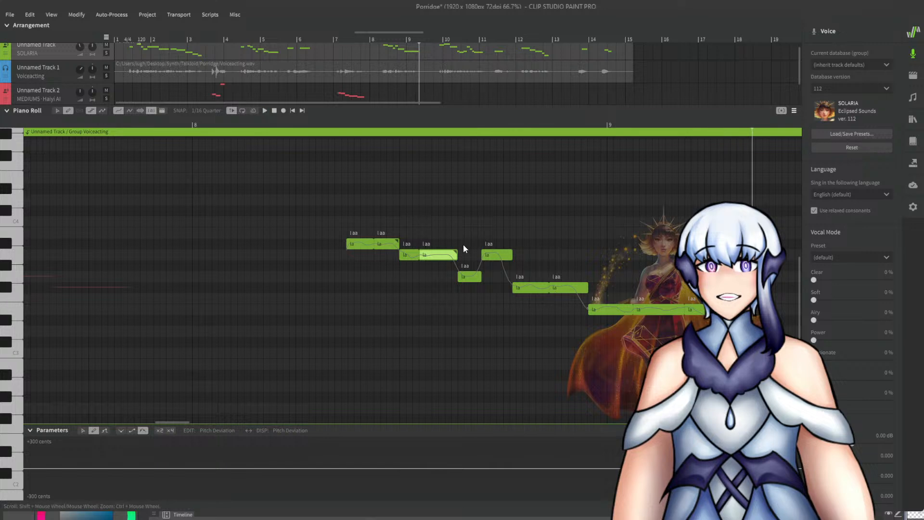
Enter lyrics across the eleven notes from after bar 8, ending with "and pork and stuff".
click(348, 243)
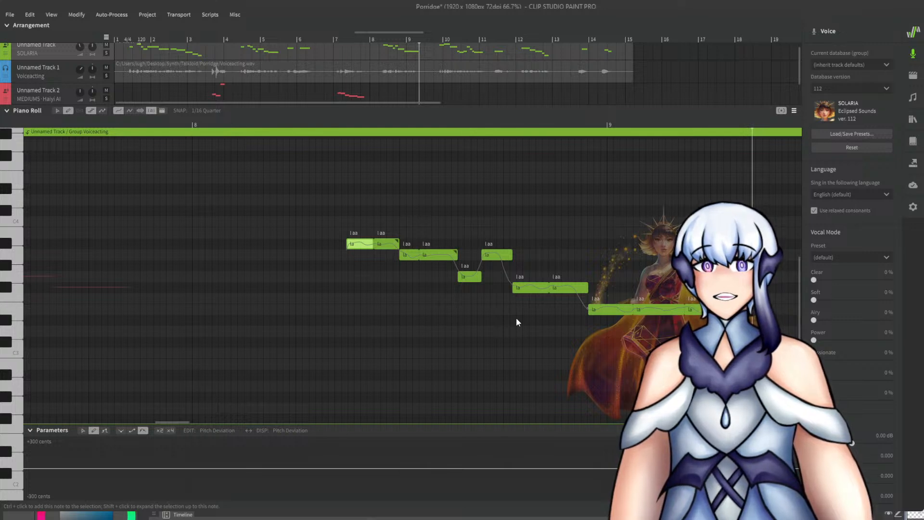
click(435, 309)
scroll(403, 309, down, 4)
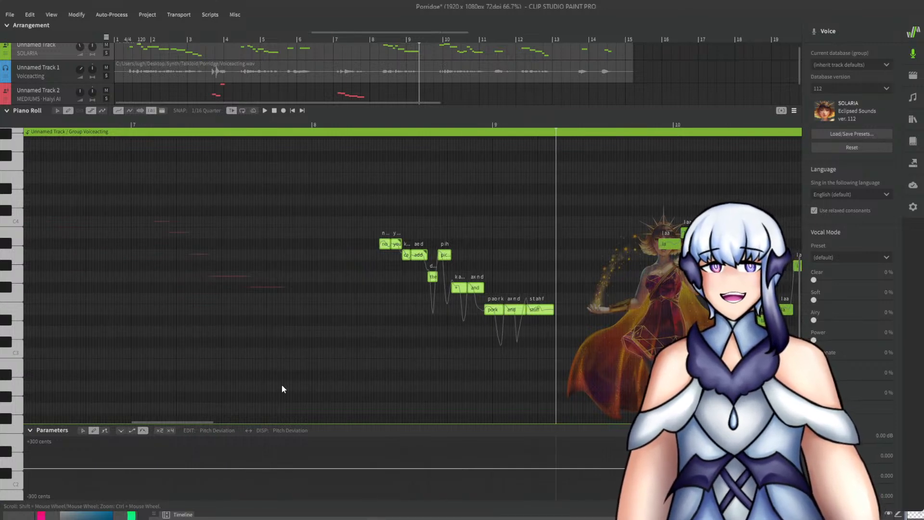
Play the phrase of unlyricked notes around bar 10, replaying it from just before its first note.
scroll(399, 296, down, 5)
scroll(561, 294, up, 4)
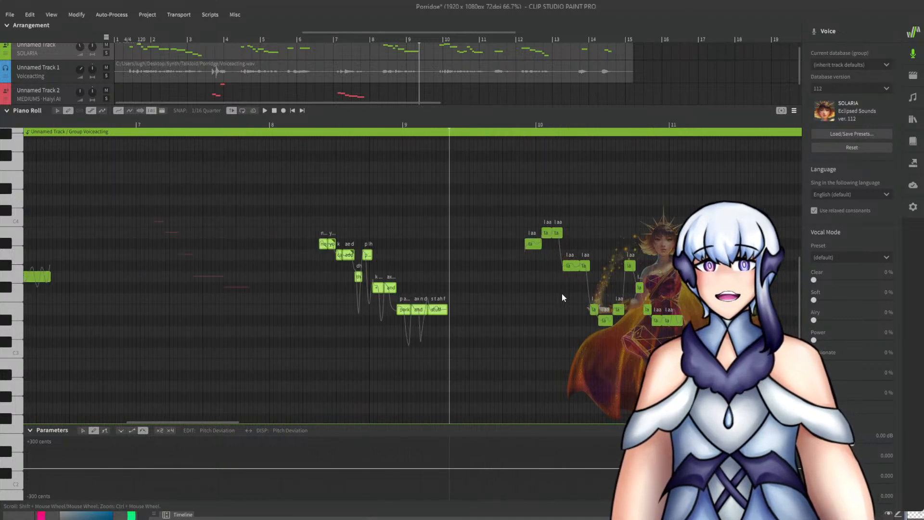
click(504, 125)
scroll(368, 223, down, 2)
scroll(576, 322, up, 5)
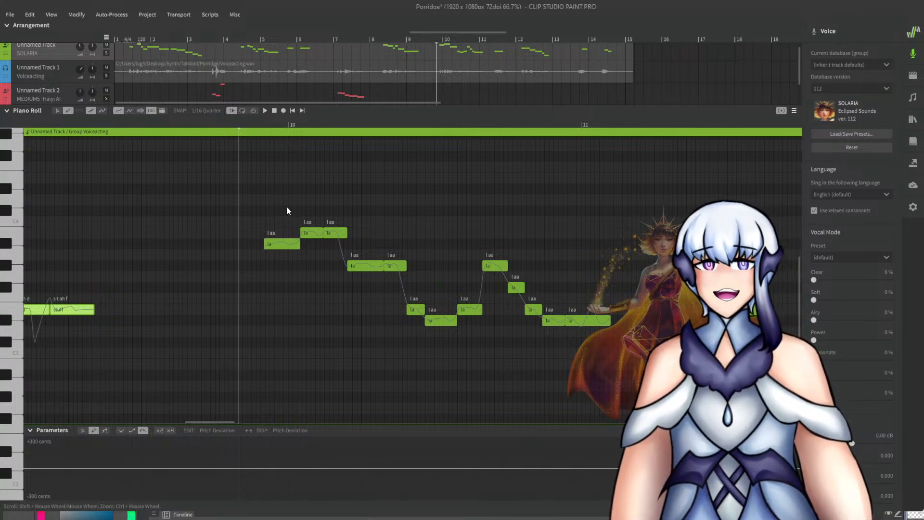
key(space)
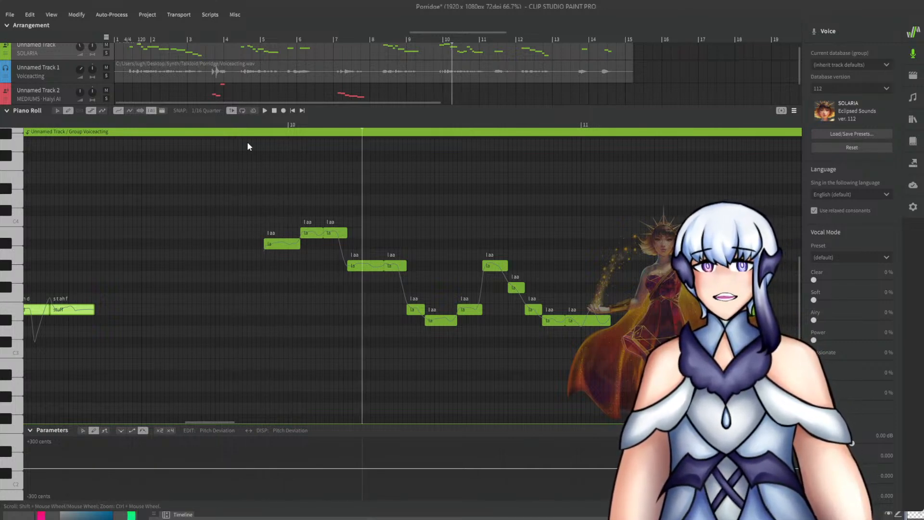
click(242, 126)
click(241, 124)
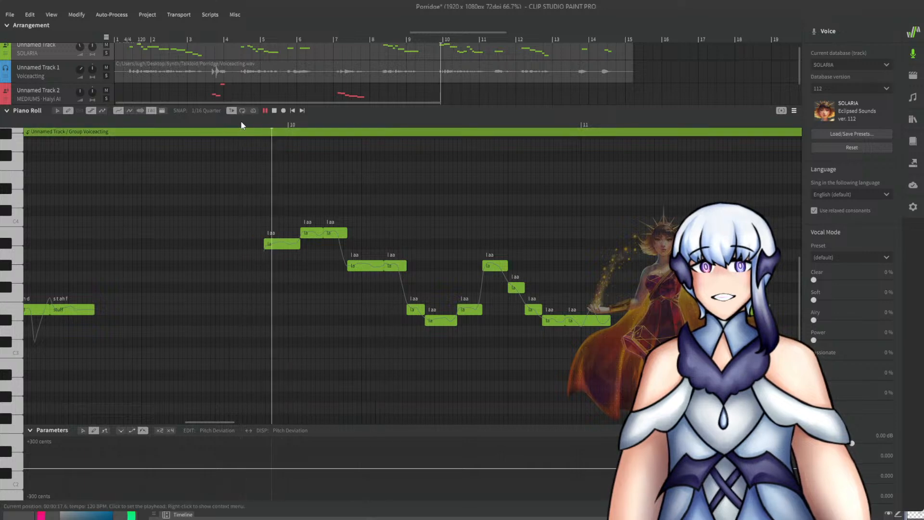
click(241, 124)
key(space)
Split the first note of the phrase at bar 10 into two and play back the phrase.
scroll(263, 198, up, 3)
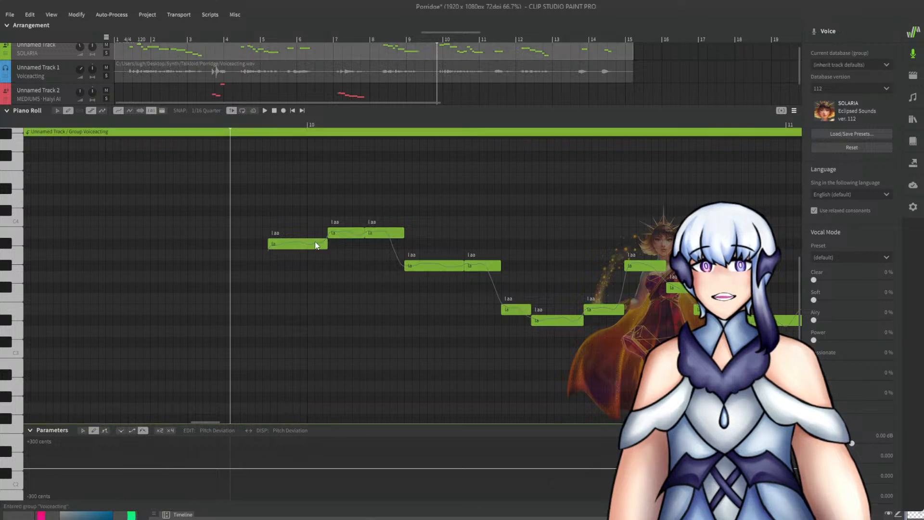
mouse_move(326, 243)
mouse_down()
mouse_move(298, 244)
mouse_move(337, 249)
mouse_move(330, 245)
mouse_up()
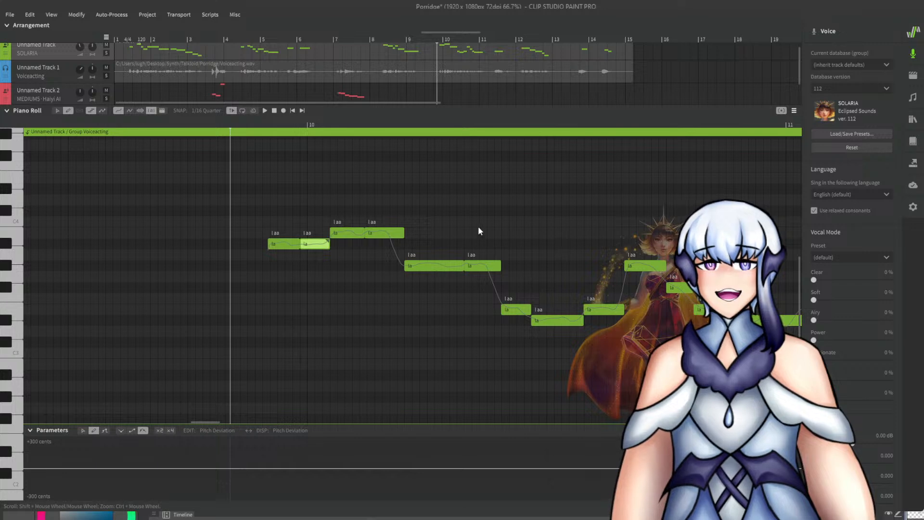
ctrl+scroll(247, 292, down, 2)
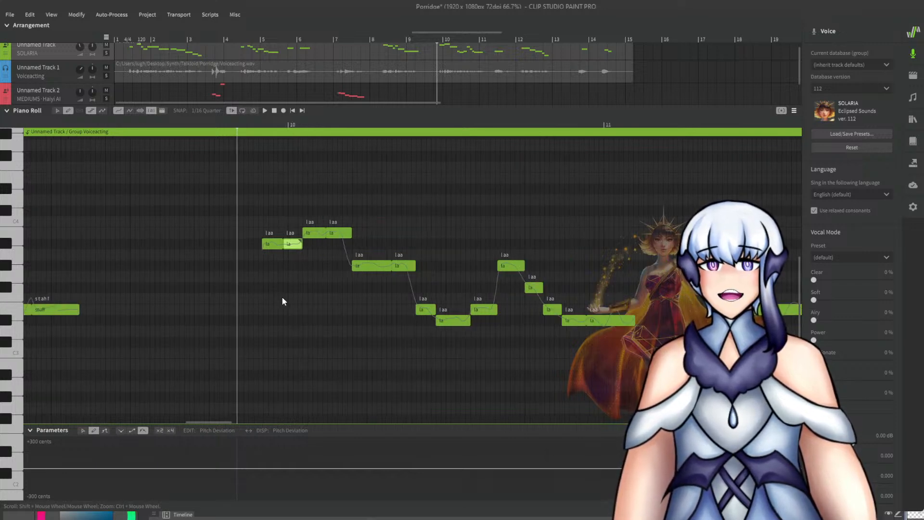
ctrl+scroll(283, 298, down, 2)
ctrl+scroll(324, 313, up, 2)
key(space)
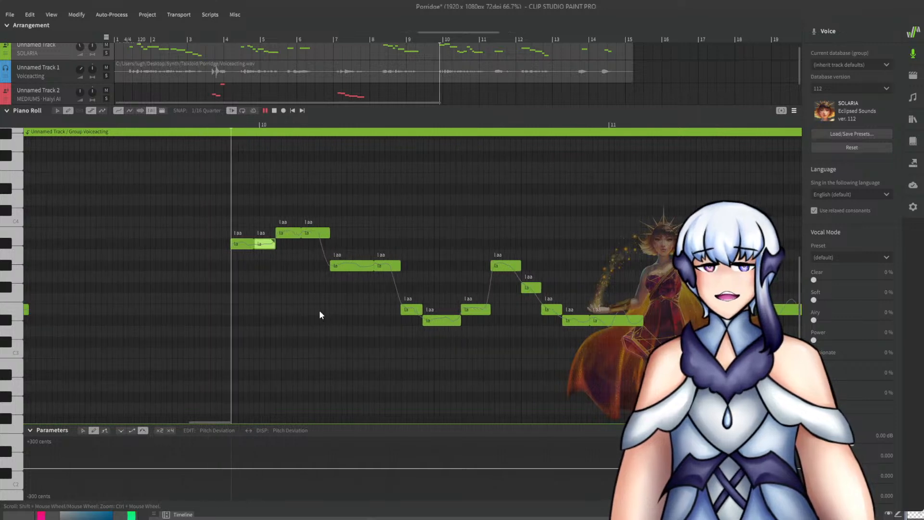
click(270, 121)
key(space)
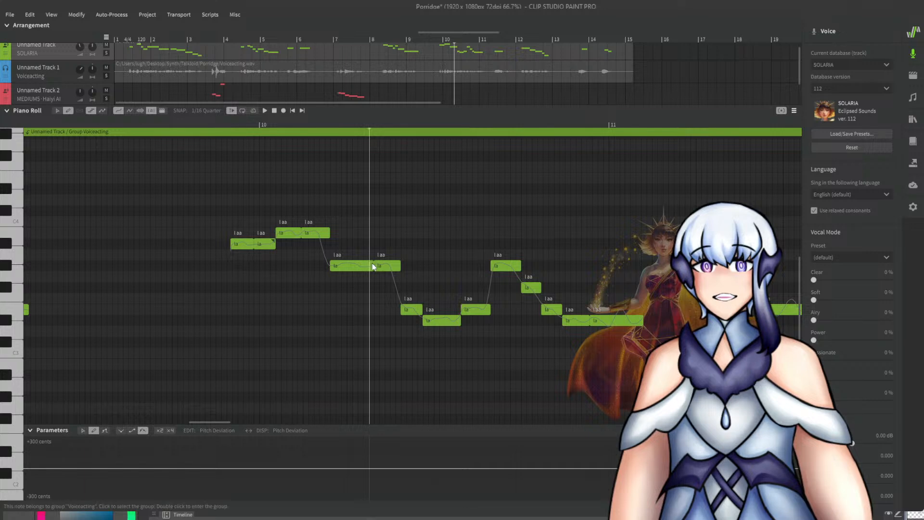
Split the long note following the two raised notes after bar 10 into two, adjust their lengths, and play back the rest of the phrase.
mouse_move(372, 266)
mouse_down()
mouse_move(343, 267)
mouse_move(363, 266)
mouse_up()
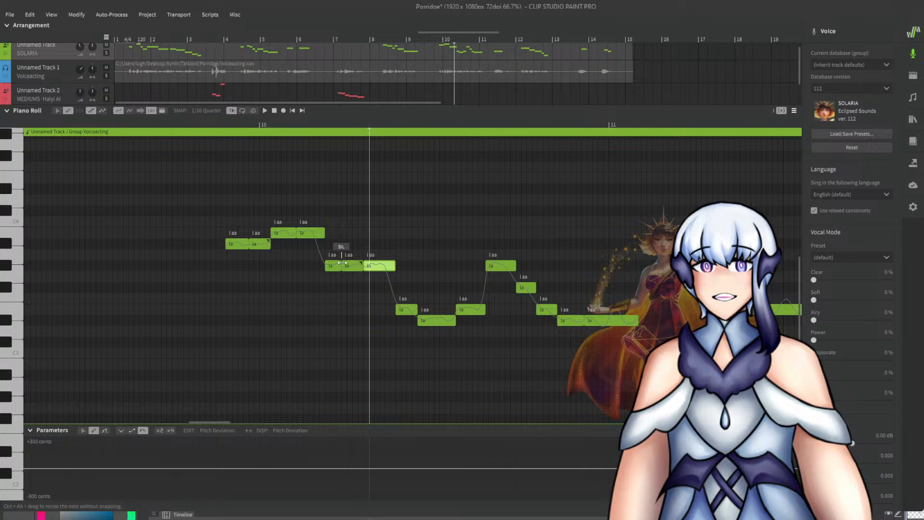
click(343, 266)
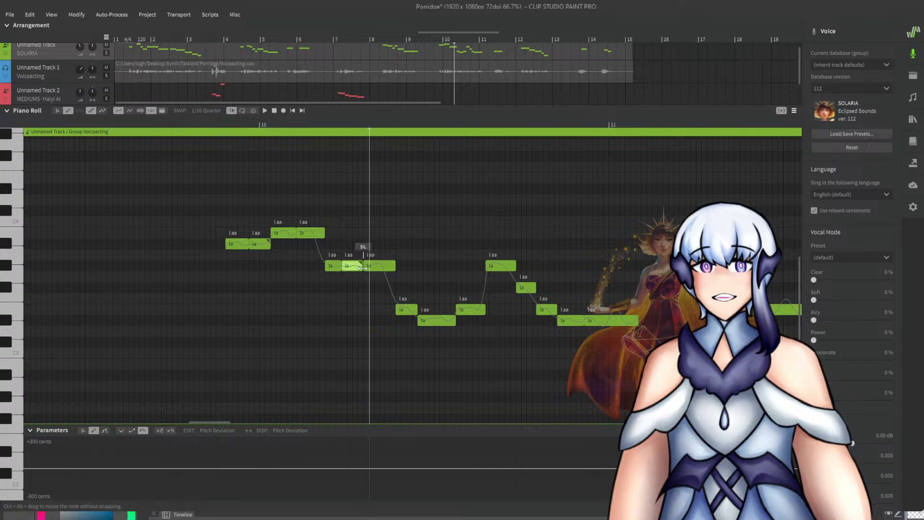
drag(362, 267, 368, 271)
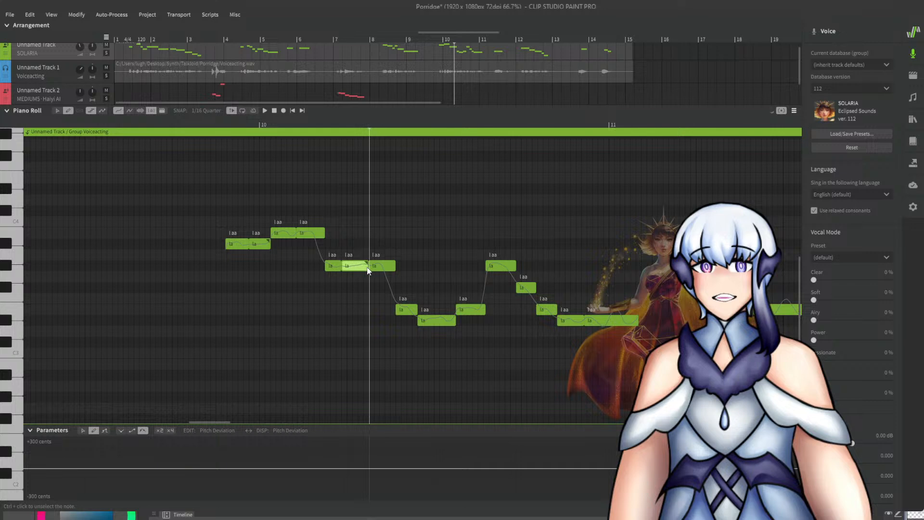
key(space)
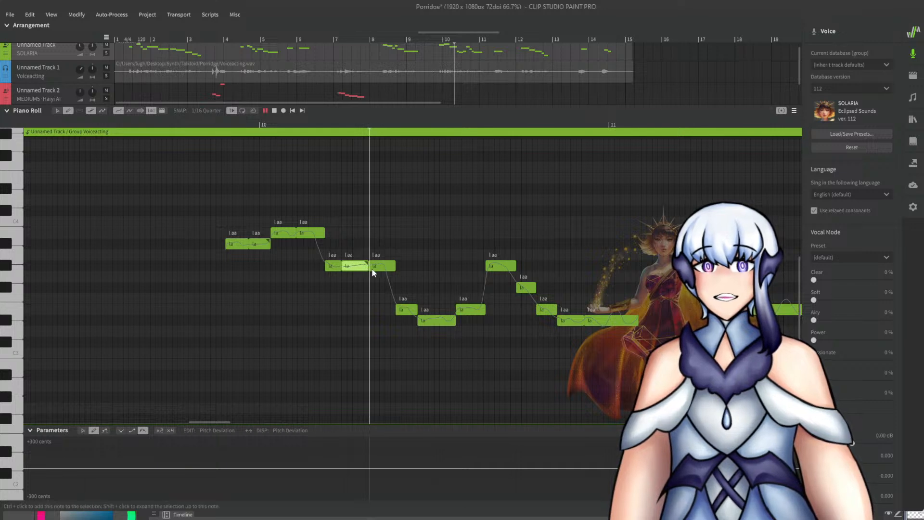
key(space)
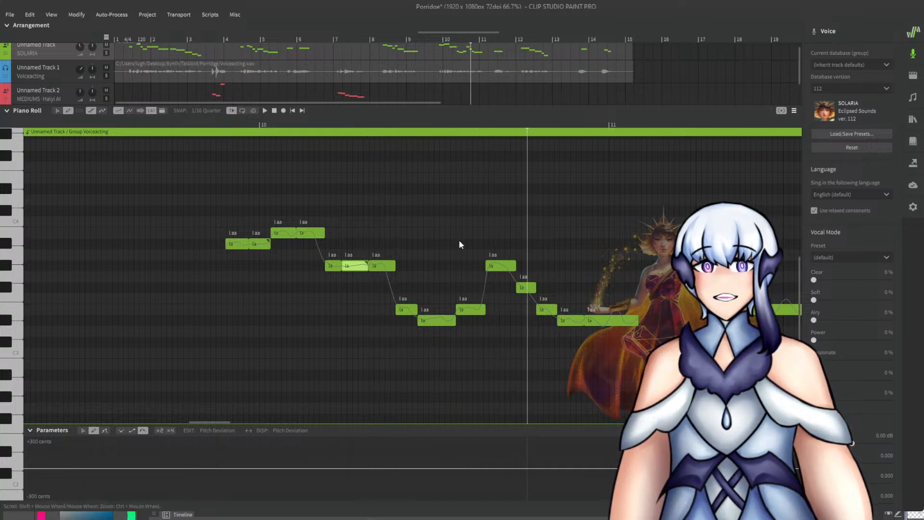
key(space)
click(472, 127)
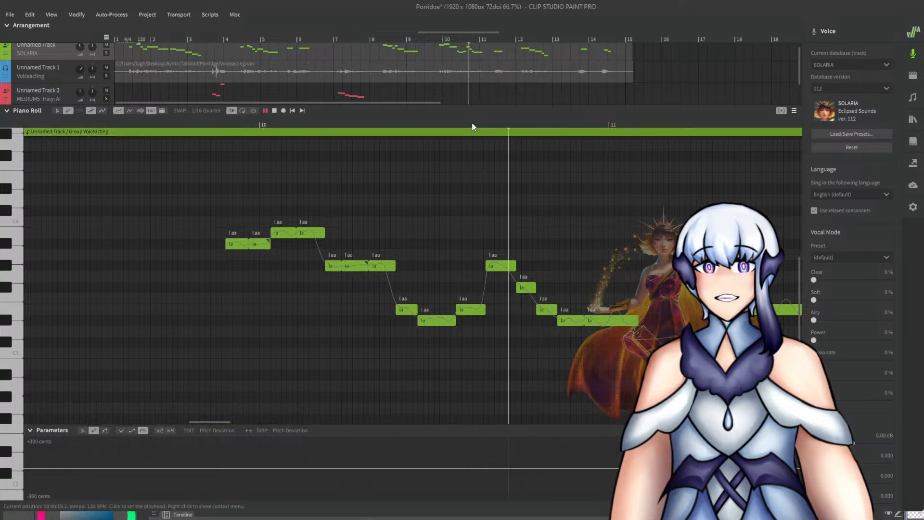
key(space)
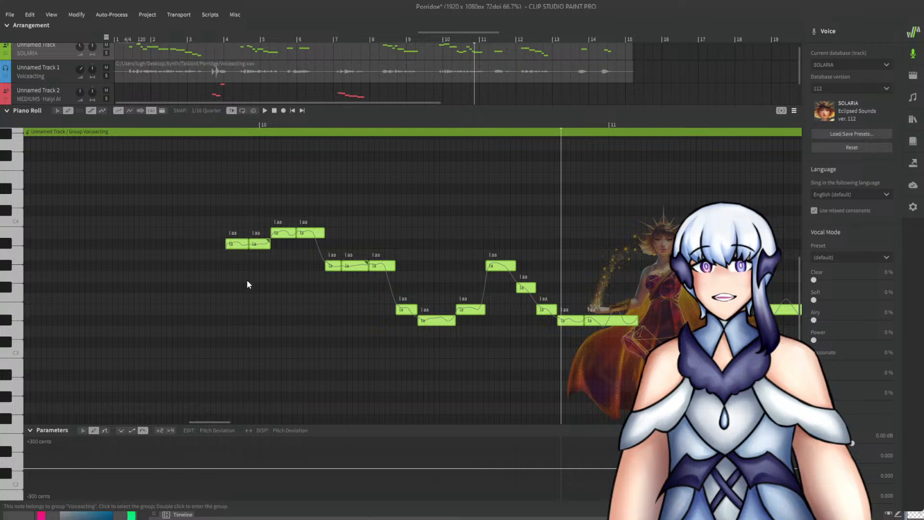
Enter the lyrics "put the pickles in a tupperware don't leave it in the can" across the fifteen notes around bar 10, continuing multi-syllable words with "+".
double_click(242, 244)
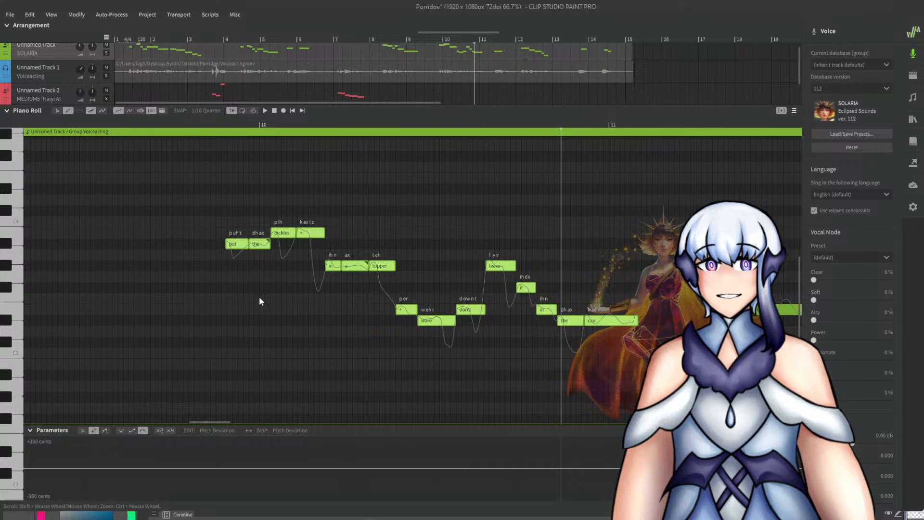
scroll(259, 297, down, 2)
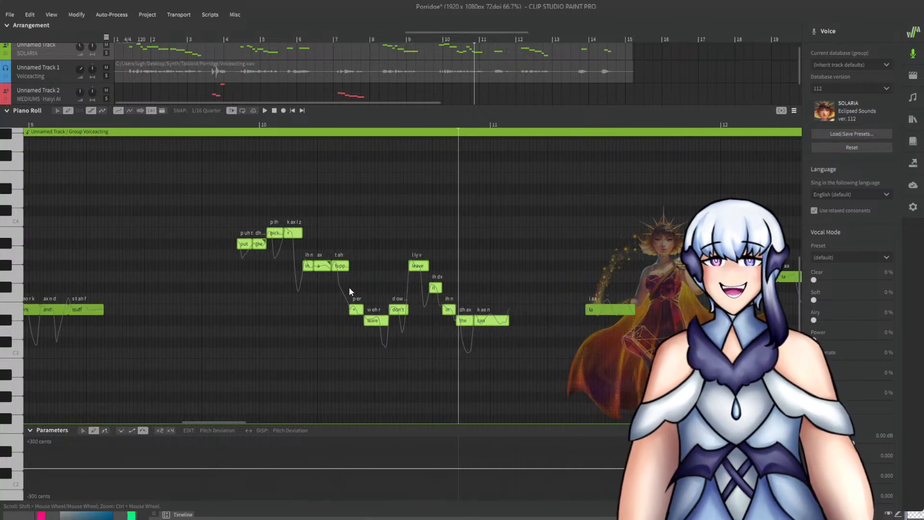
key(space)
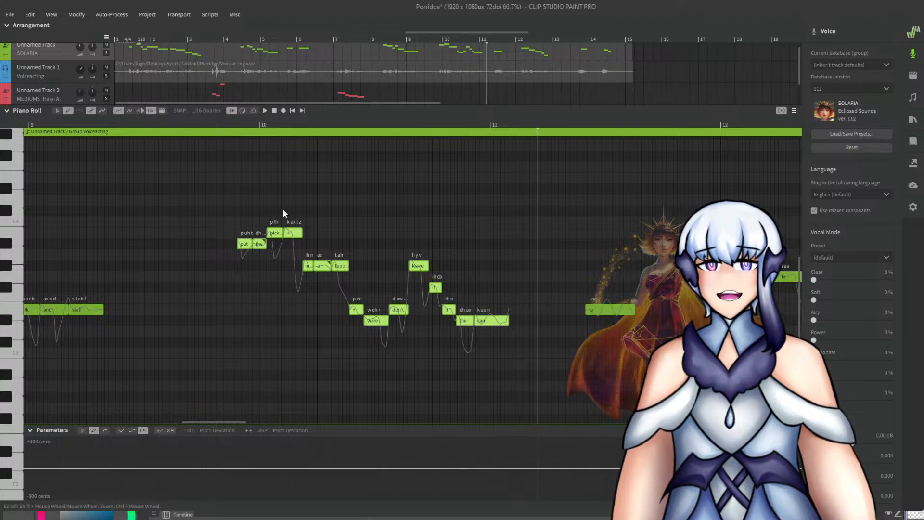
Play on toward bar 12 and set the lyric of the lone note after bar 11 to "why".
scroll(545, 332, right, 2)
key(space)
key(space)
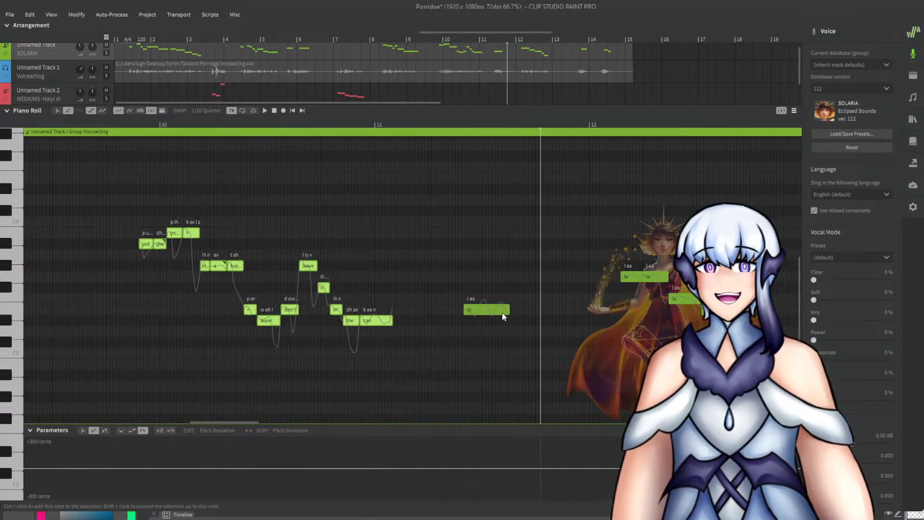
double_click(501, 312)
text(why)
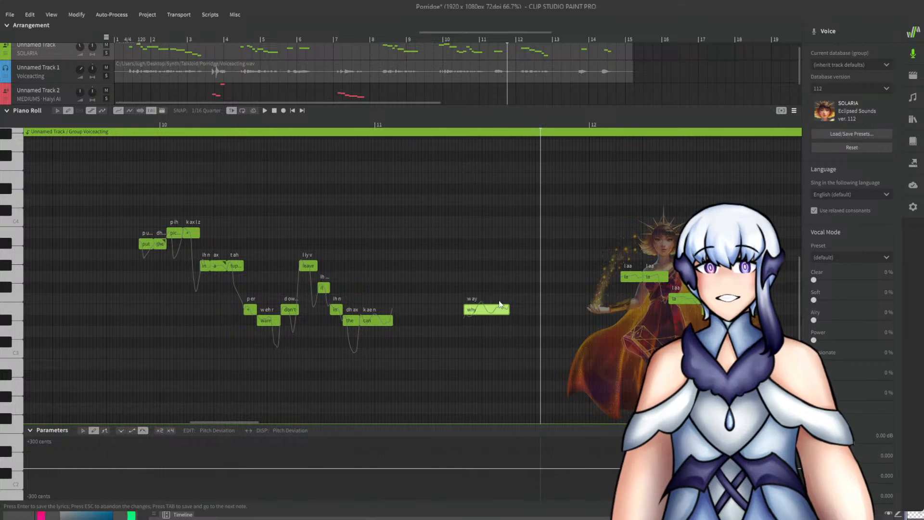
key(Return)
Move the "why" note from the SOLARIA group to the same position on the Haiyi AI track and save the project.
click(470, 124)
key(ctrl+x)
click(475, 89)
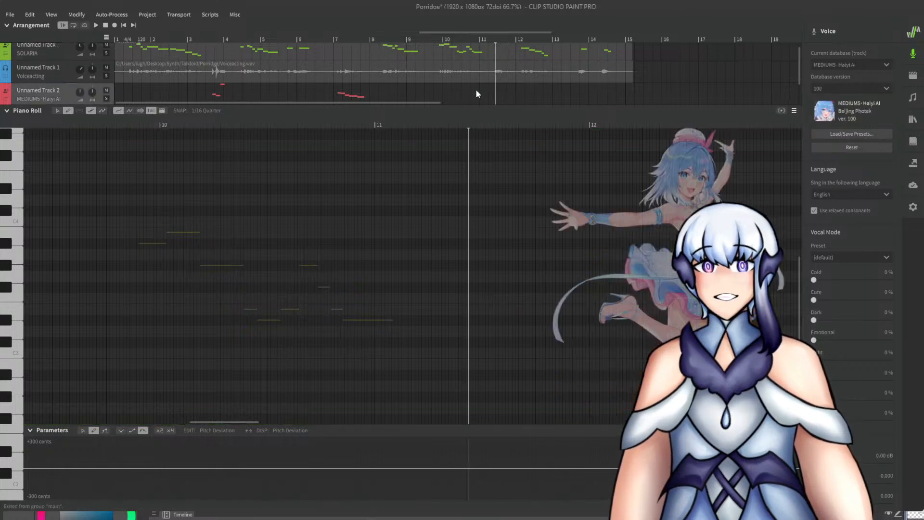
key(ctrl+v)
key(ctrl+s)
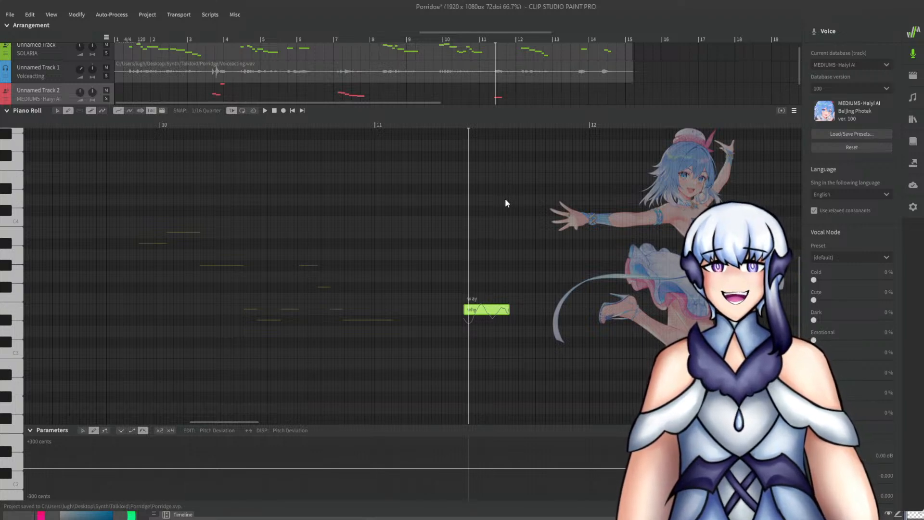
Return to the SOLARIA Voiceacting group and play the start of the phrase after bar 12.
scroll(491, 55, up, 1)
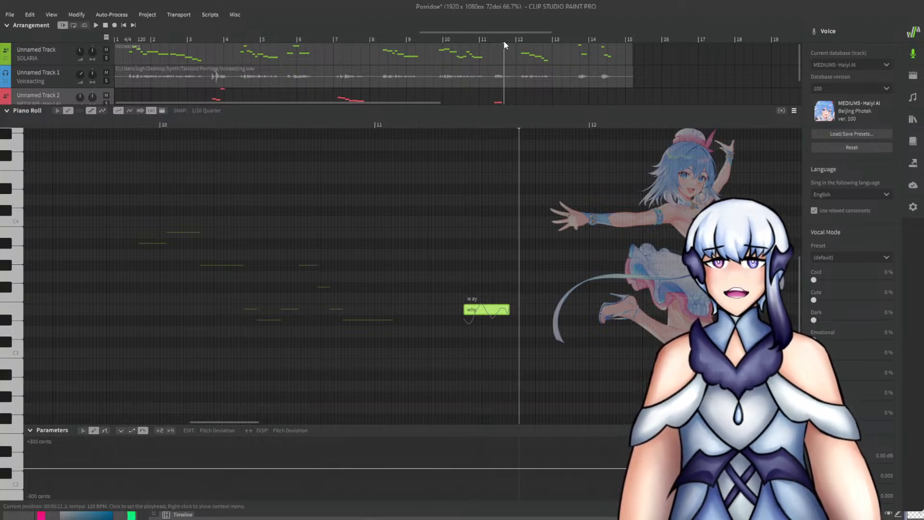
click(504, 43)
double_click(514, 61)
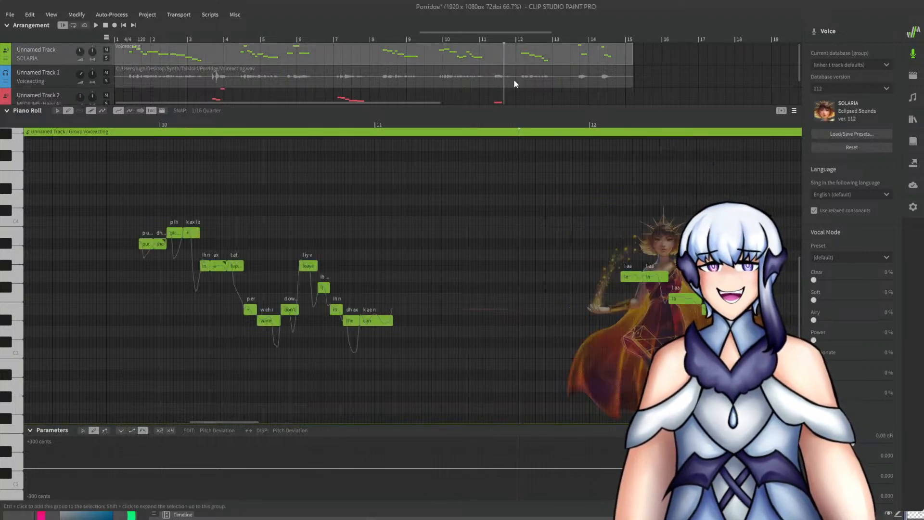
click(554, 126)
key(space)
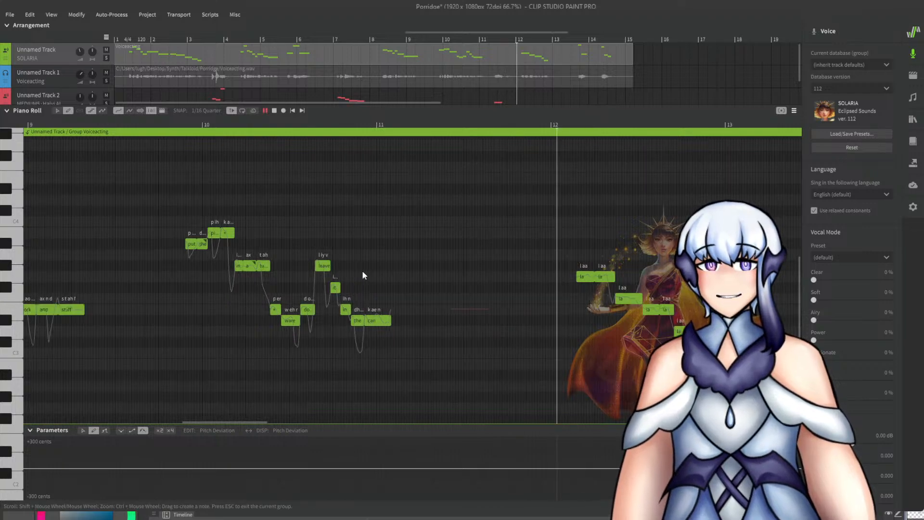
click(494, 124)
key(space)
scroll(513, 260, up, 4)
scroll(530, 270, up, 1)
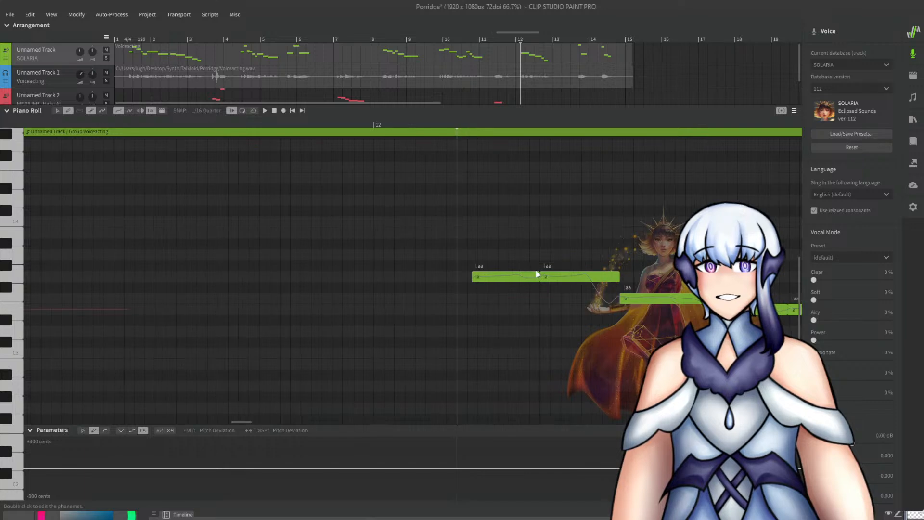
Split the first note after bar 12 into two adjoining notes and play back the phrase.
double_click(540, 275)
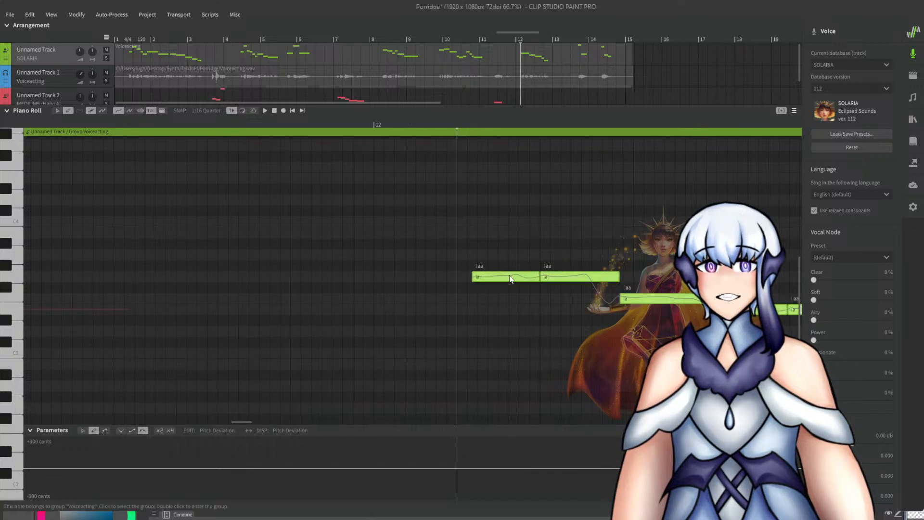
mouse_move(542, 276)
mouse_down()
mouse_move(510, 276)
mouse_move(550, 276)
mouse_move(508, 276)
mouse_up()
key(ctrl+z)
click(511, 277)
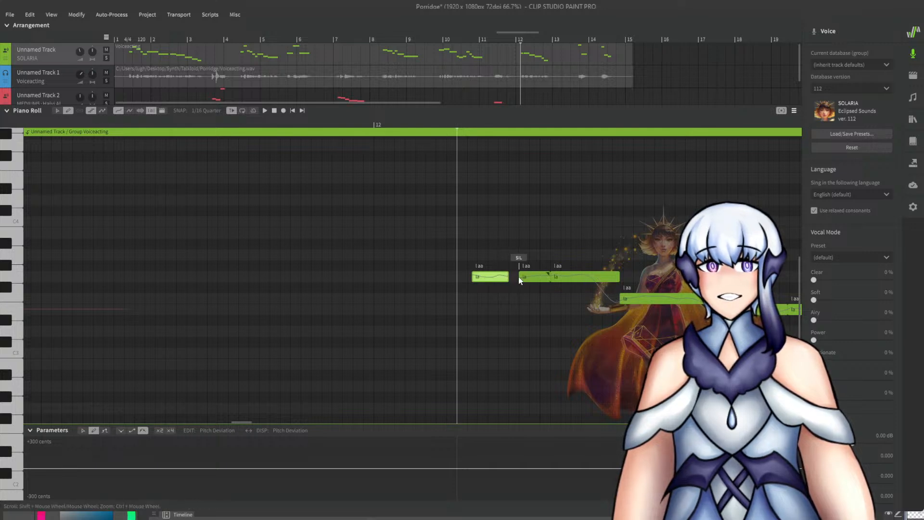
scroll(510, 278, down, 1)
drag(519, 278, 510, 278)
scroll(351, 285, down, 1)
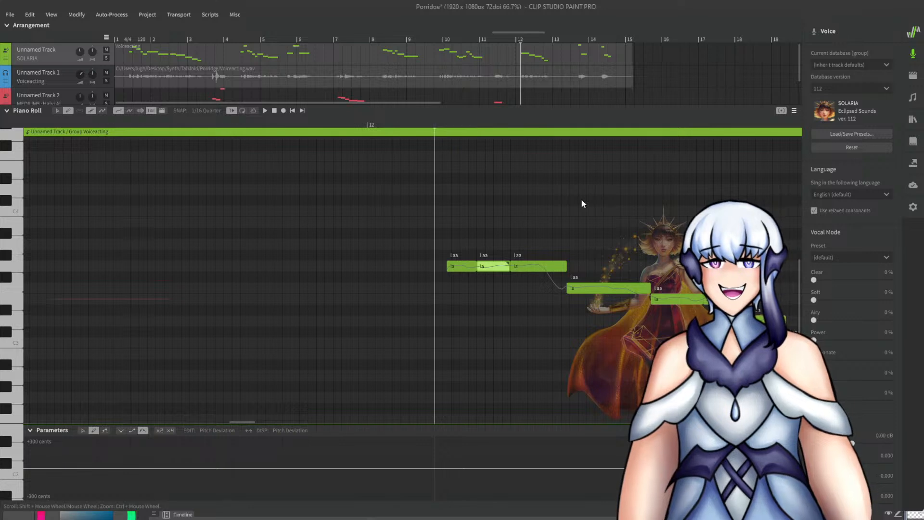
scroll(505, 275, down, 3)
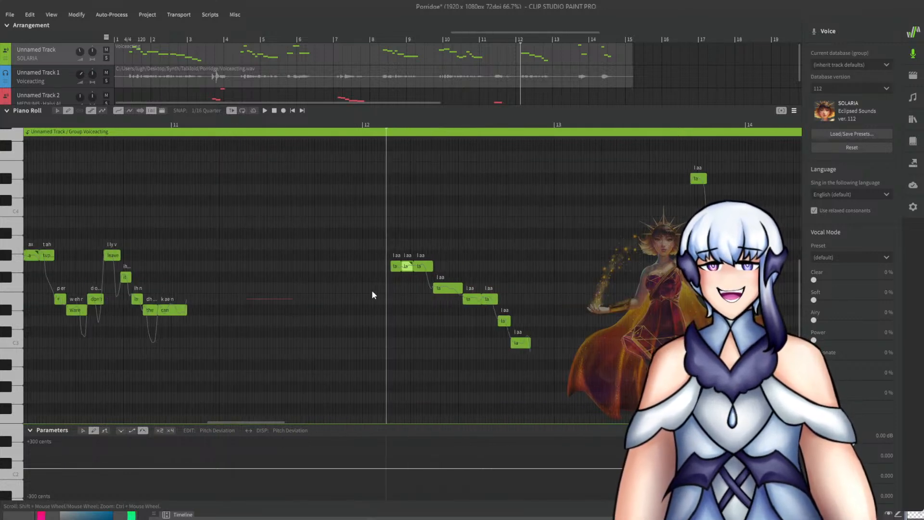
scroll(337, 327, up, 3)
key(space)
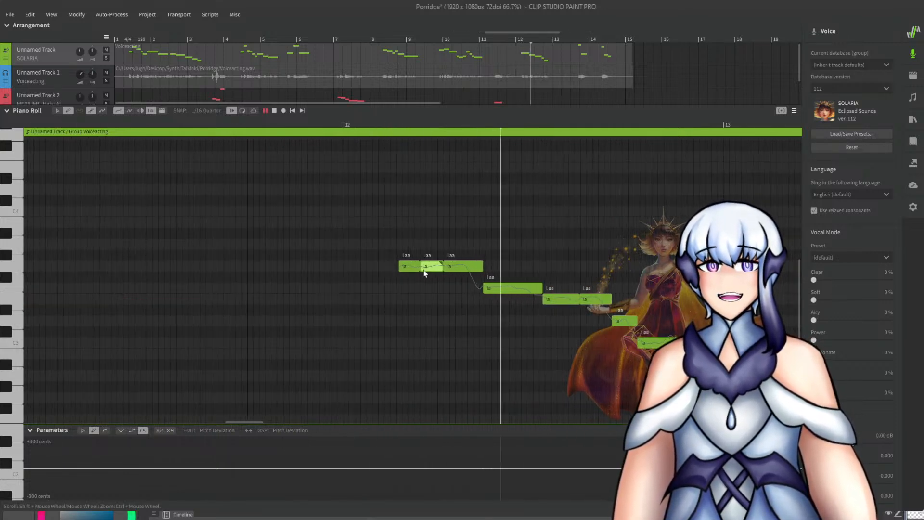
key(space)
Replay the phrase after bar 12 from the start of its fourth note.
click(482, 126)
key(space)
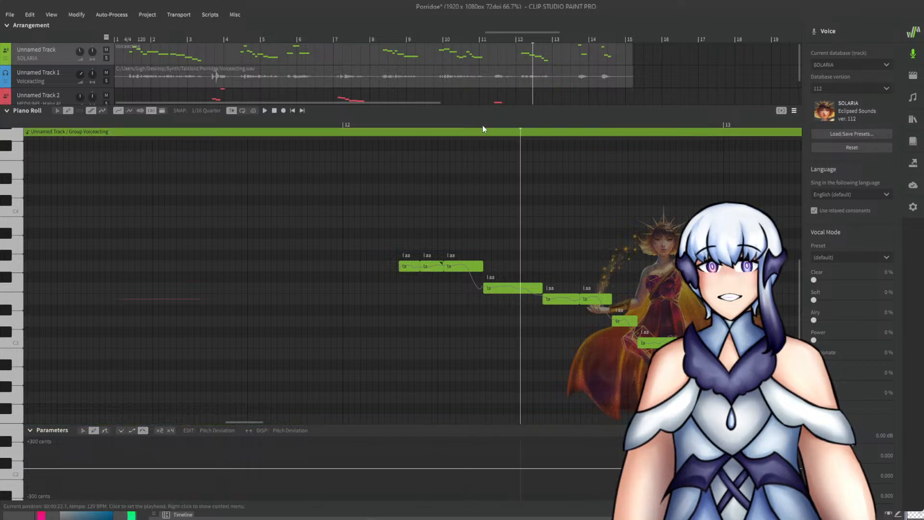
click(482, 125)
key(space)
key(space)
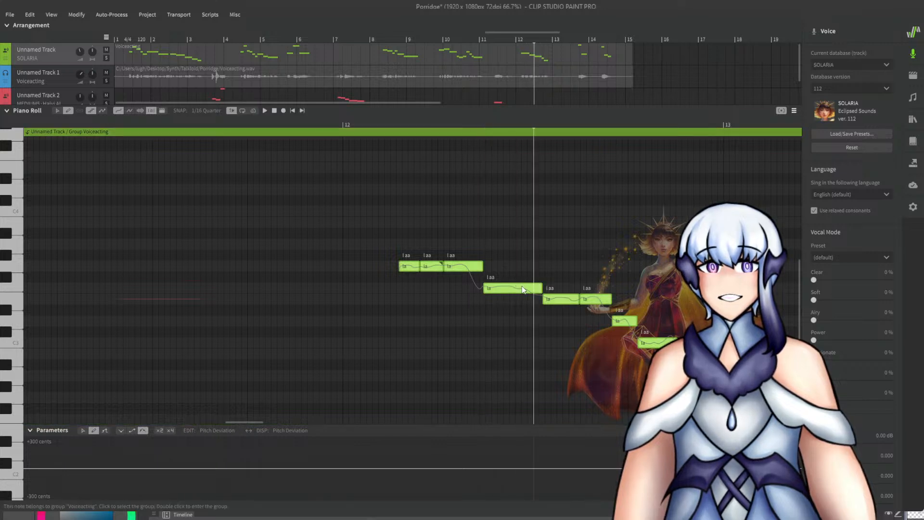
Split the long fourth note after bar 12 into two adjoining notes and play on through the phrase.
drag(542, 287, 521, 286)
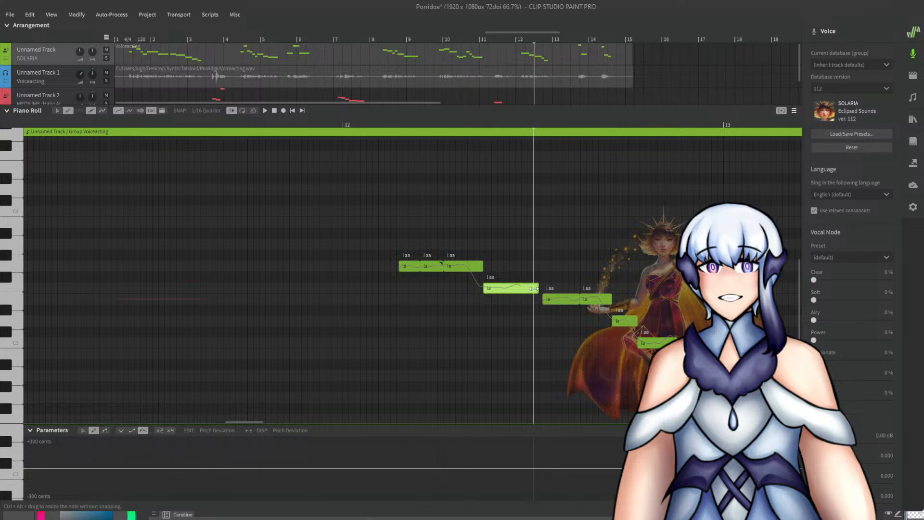
click(525, 288)
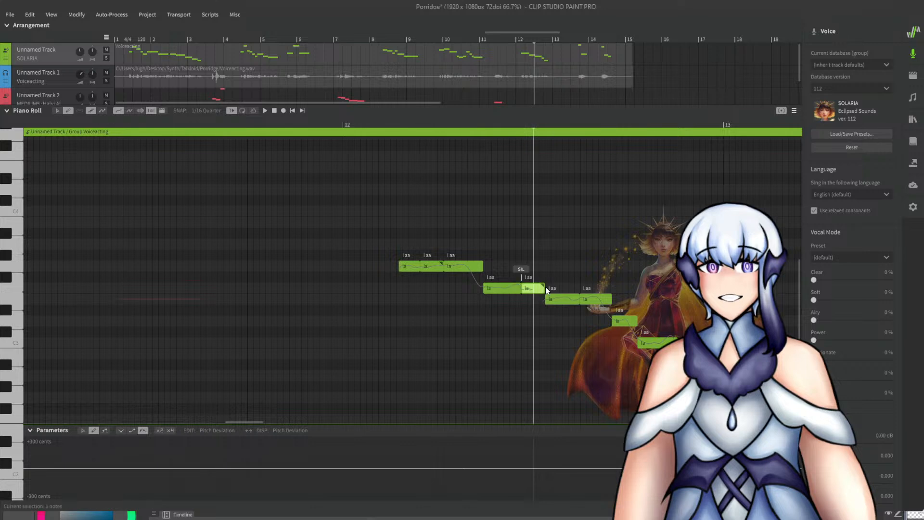
key(space)
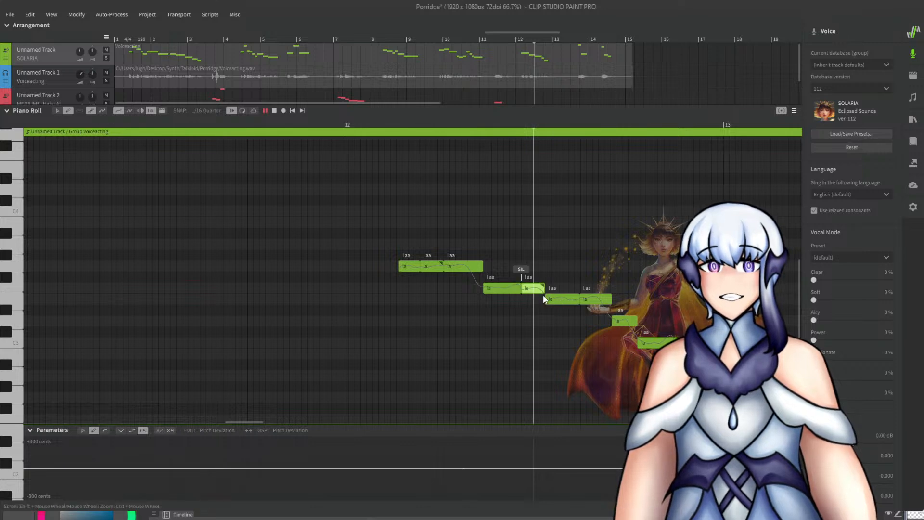
key(space)
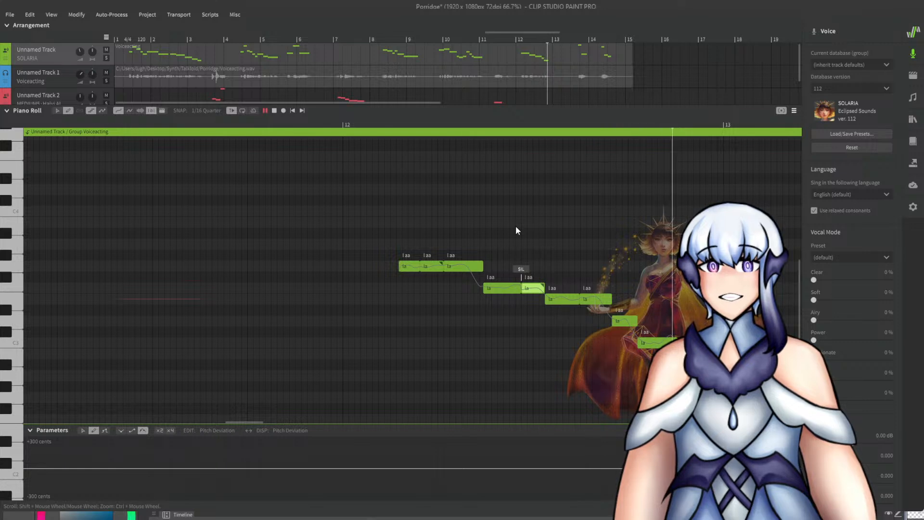
click(407, 267)
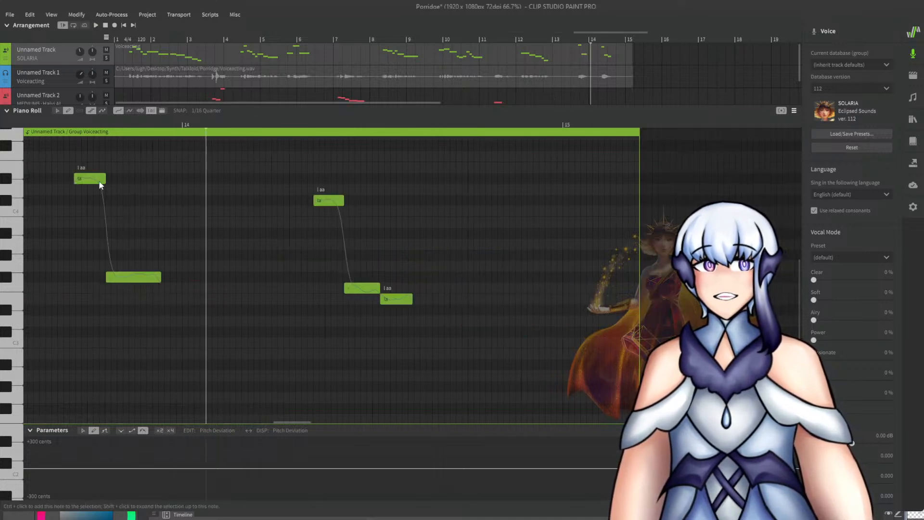
Set the lyric of the high note before bar 14 to "oh" and the high note within bar 14 to "how".
key(Return)
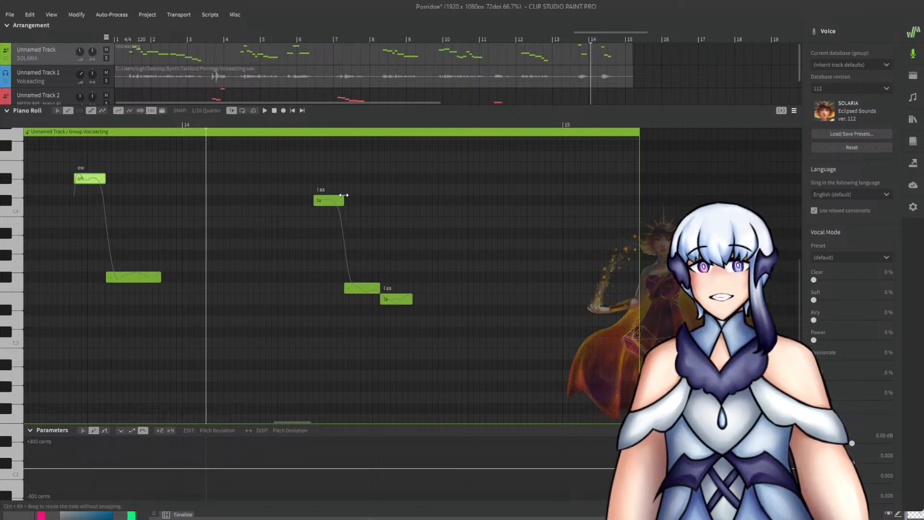
double_click(335, 202)
text(fun)
key(Return)
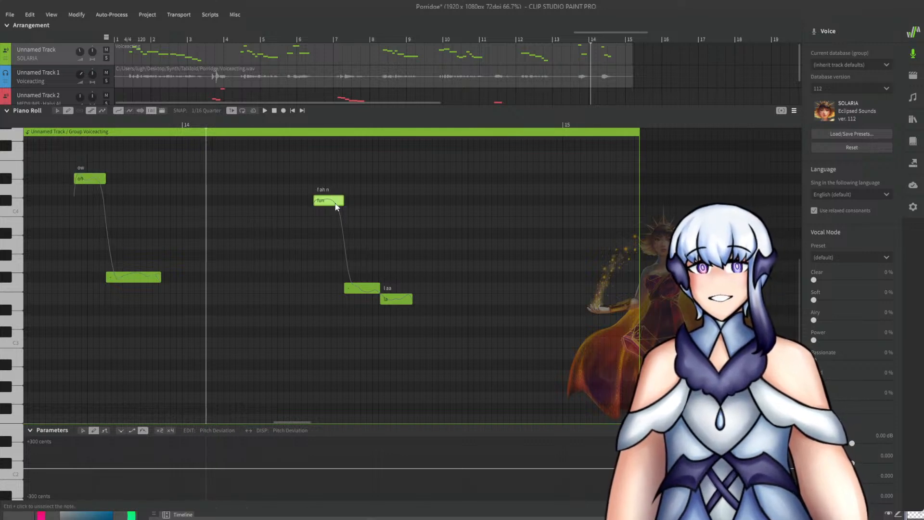
double_click(321, 201)
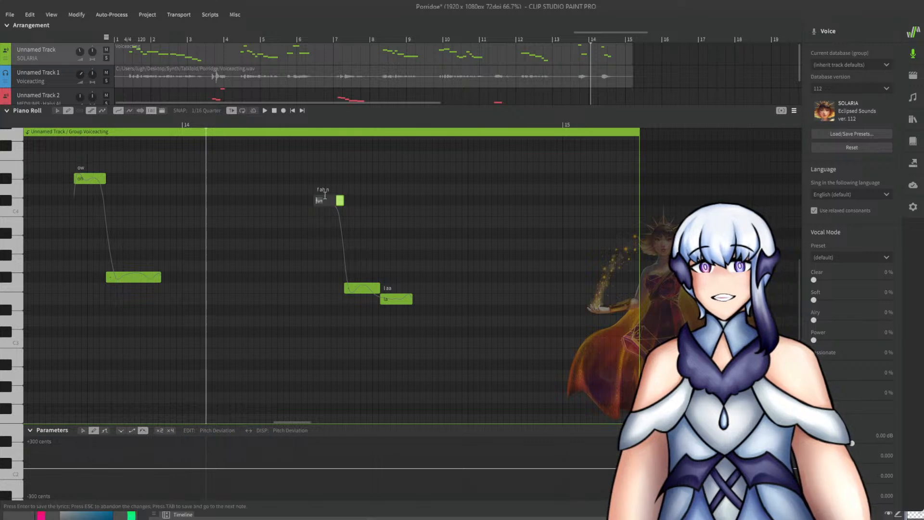
text(how)
key(Return)
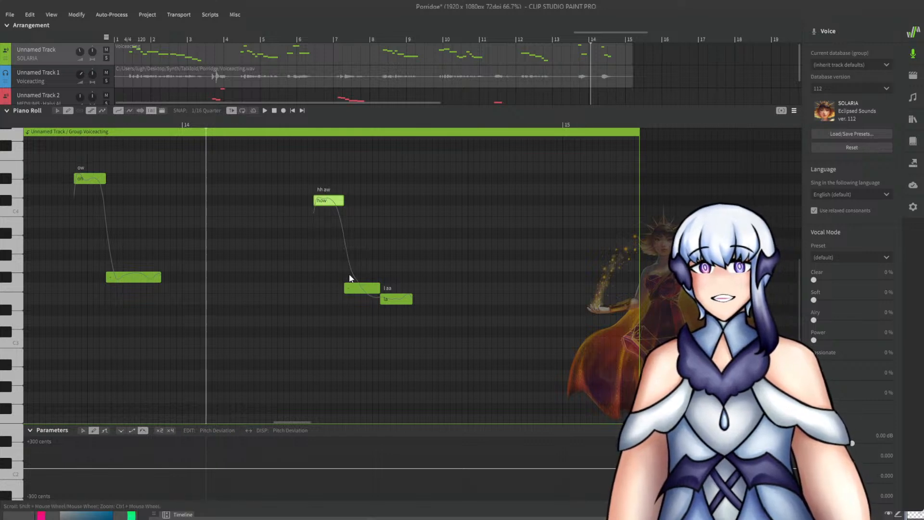
Set the lyric of the note after "how" to "fun" and delete the last note behind it.
double_click(353, 290)
text(fun)
key(Return)
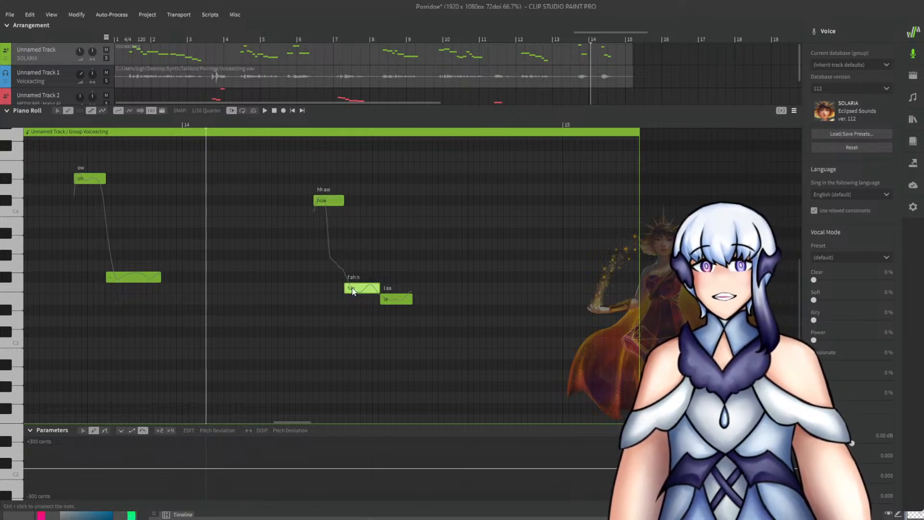
click(395, 302)
key(Delete)
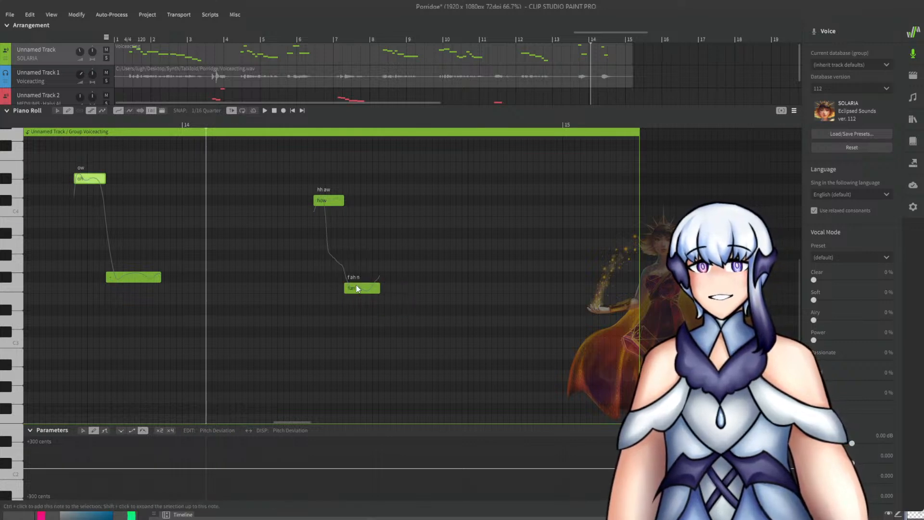
Move the "oh" and "how fun" notes from the SOLARIA group to the same position on the Haiyi AI track.
key(ctrl+a)
click(50, 123)
click(56, 110)
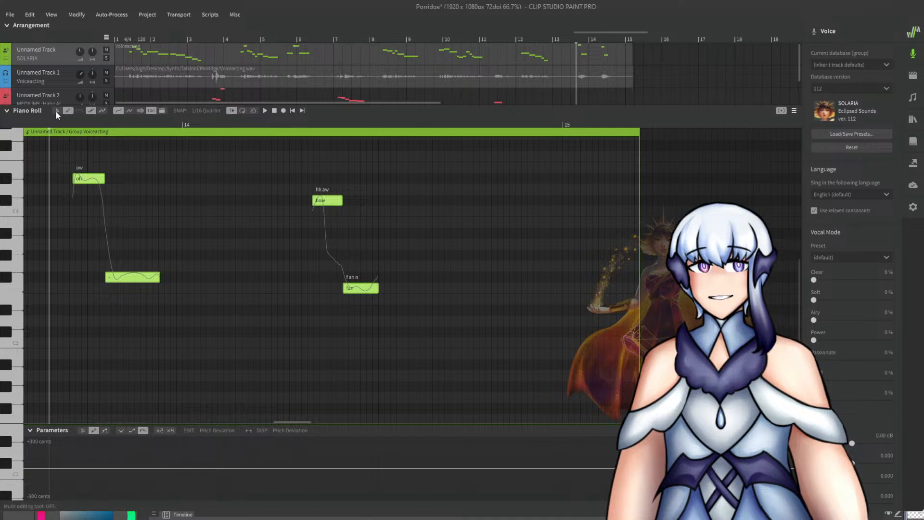
key(ctrl+x)
scroll(547, 96, down, 1)
click(571, 80)
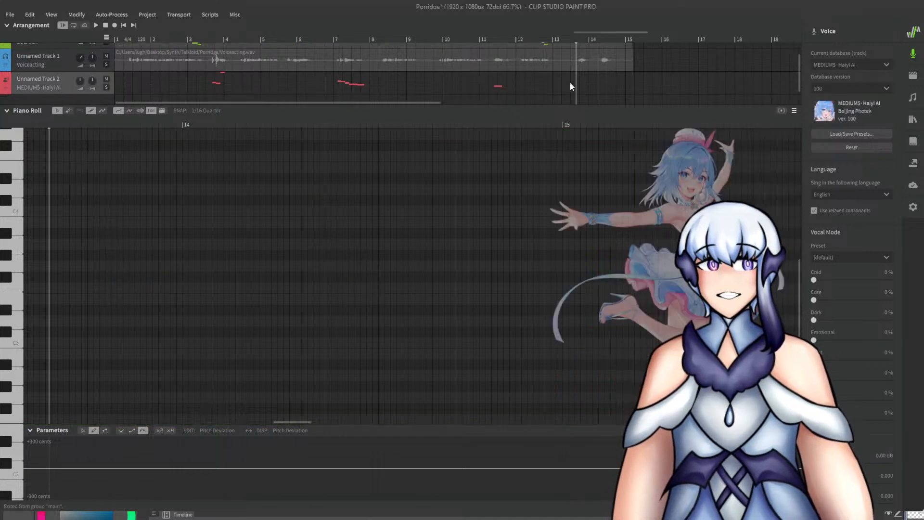
key(ctrl+v)
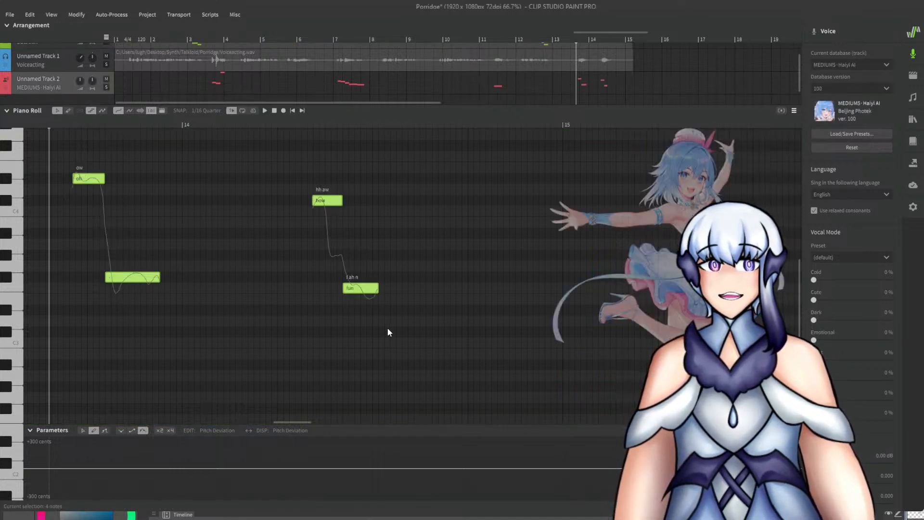
Go back to the start of the project, open the SOLARIA Voiceacting group and play its opening phrase.
scroll(387, 327, down, 3)
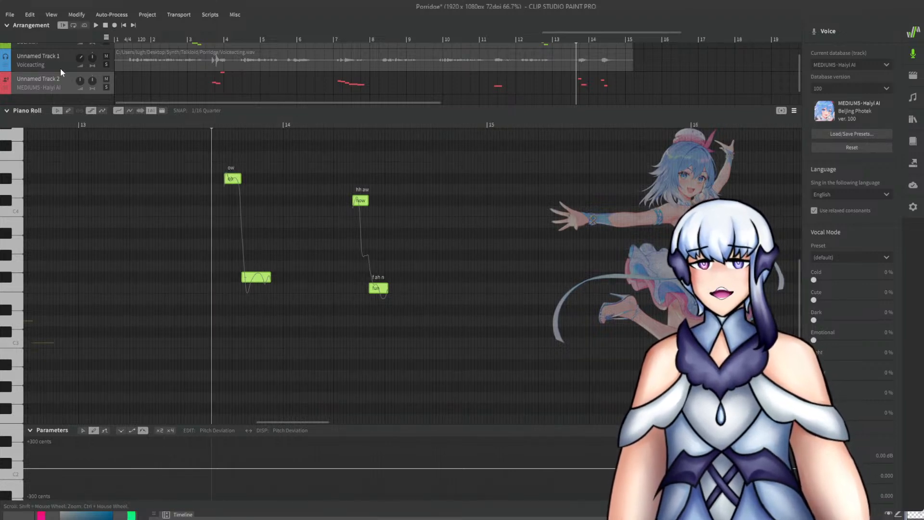
scroll(74, 79, down, 1)
scroll(469, 86, down, 3)
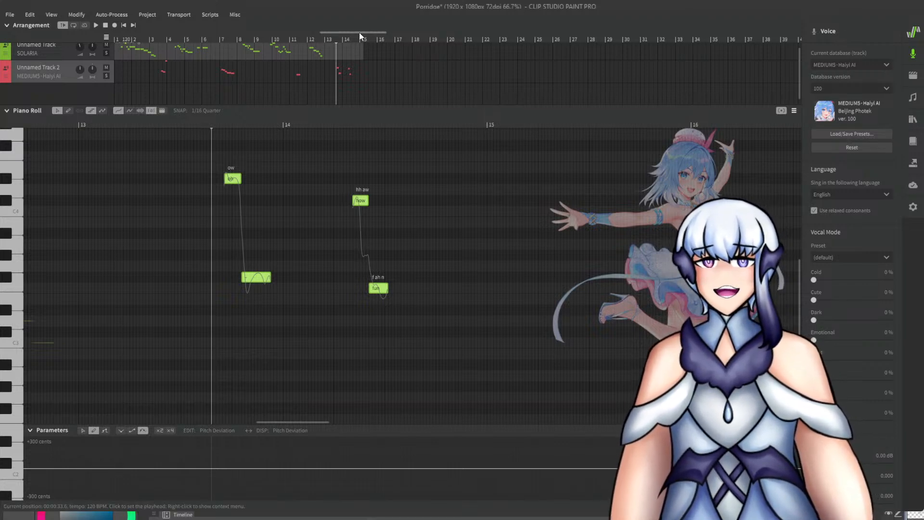
drag(359, 33, 154, 33)
click(122, 40)
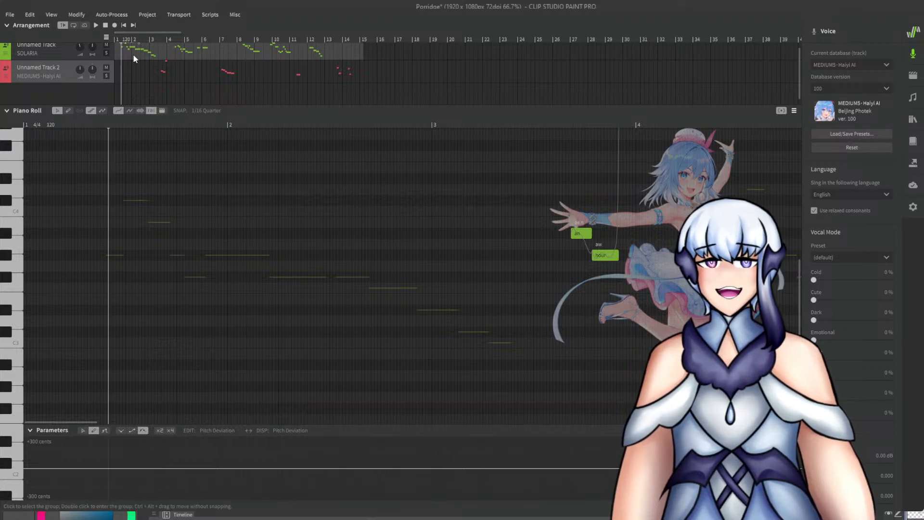
double_click(133, 54)
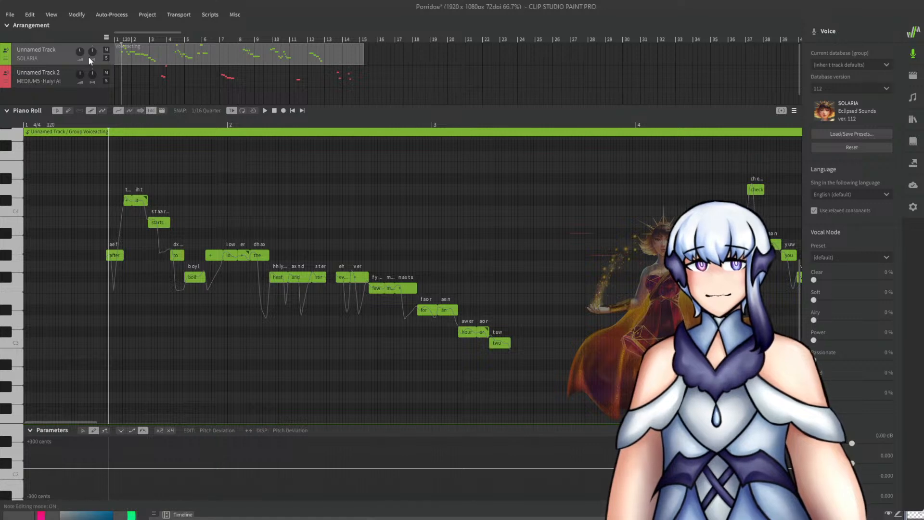
key(space)
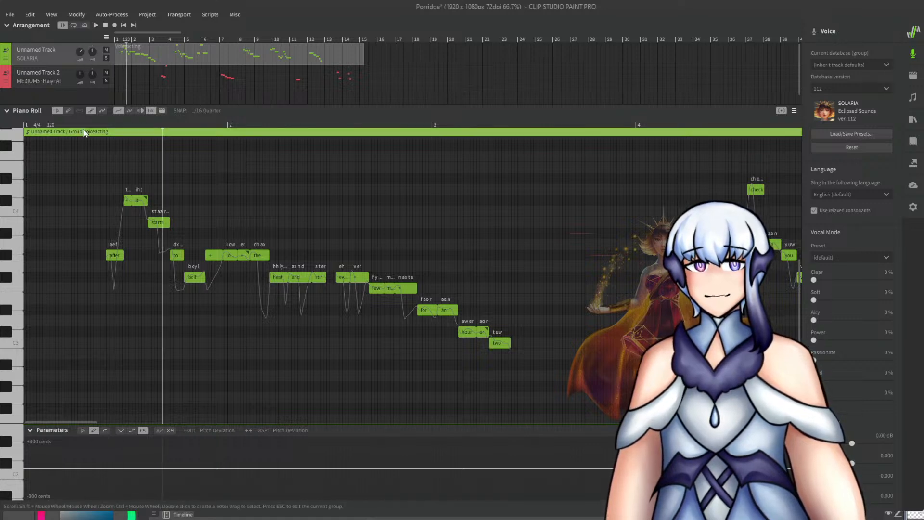
Stop before the opening phrase and lower the whole Voiceacting group by two semitones.
click(83, 130)
click(83, 124)
scroll(112, 255, up, 4)
drag(128, 256, 128, 272)
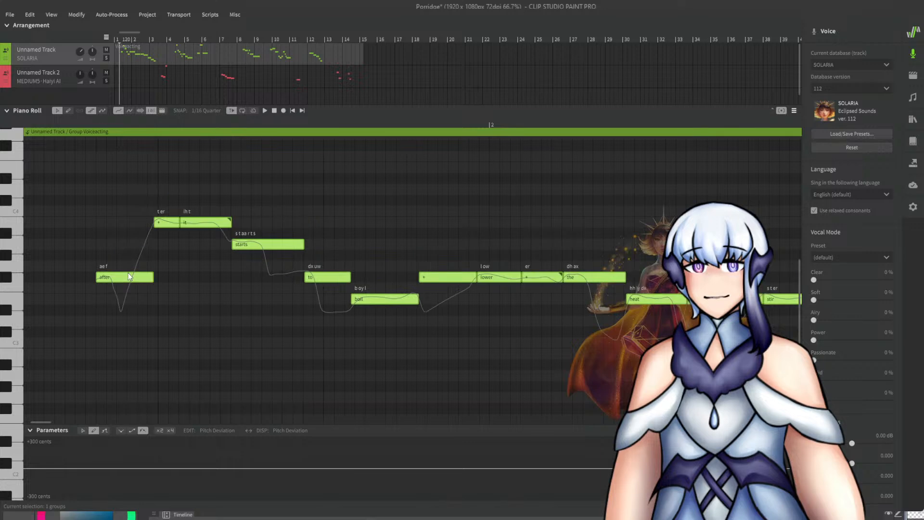
Shorten the opening "after" note, extend the following note back to meet it, and replay the phrase.
click(103, 277)
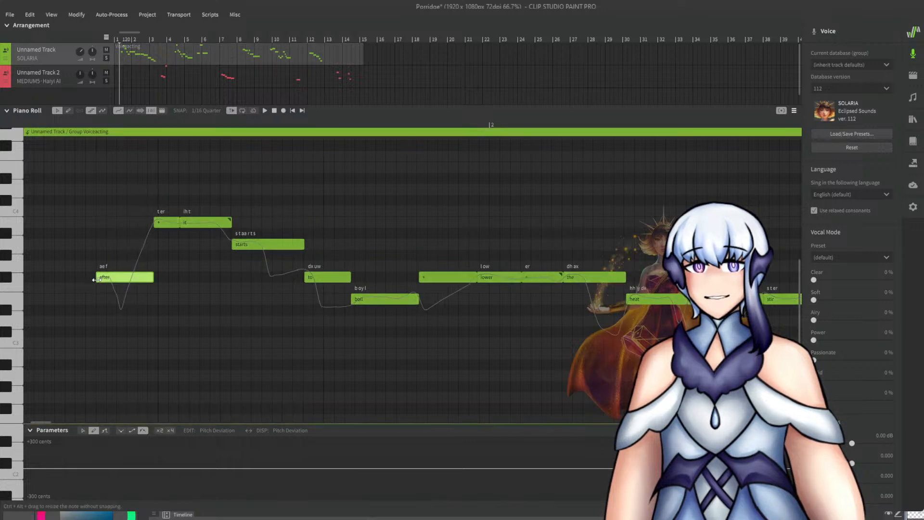
drag(107, 277, 126, 279)
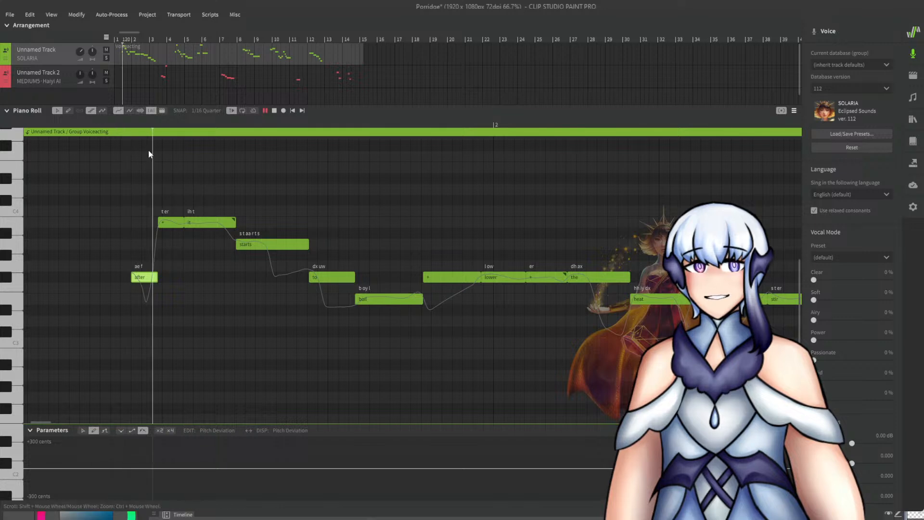
key(space)
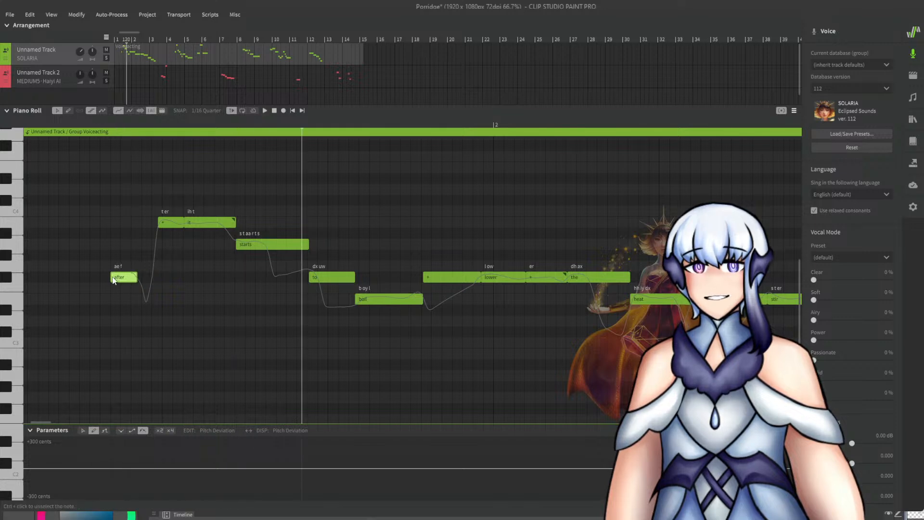
drag(159, 222, 140, 222)
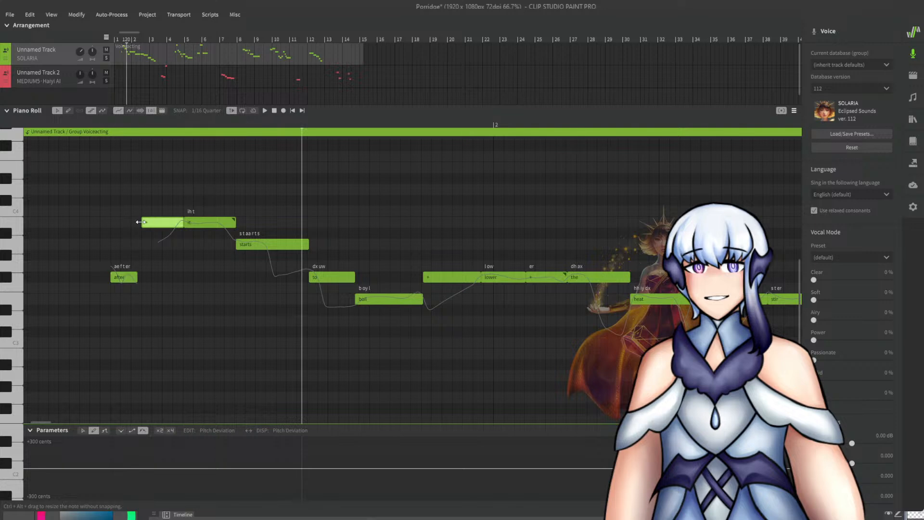
drag(136, 281, 141, 281)
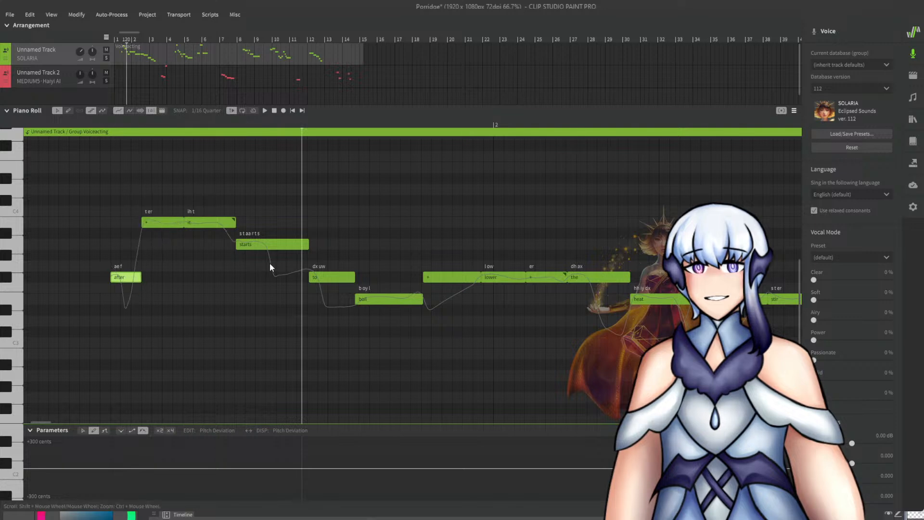
click(88, 126)
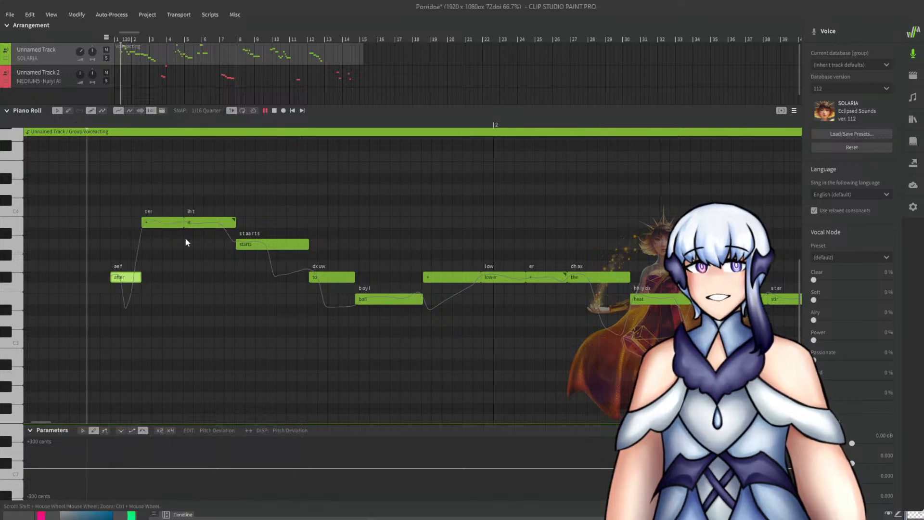
scroll(174, 268, down, 1)
key(space)
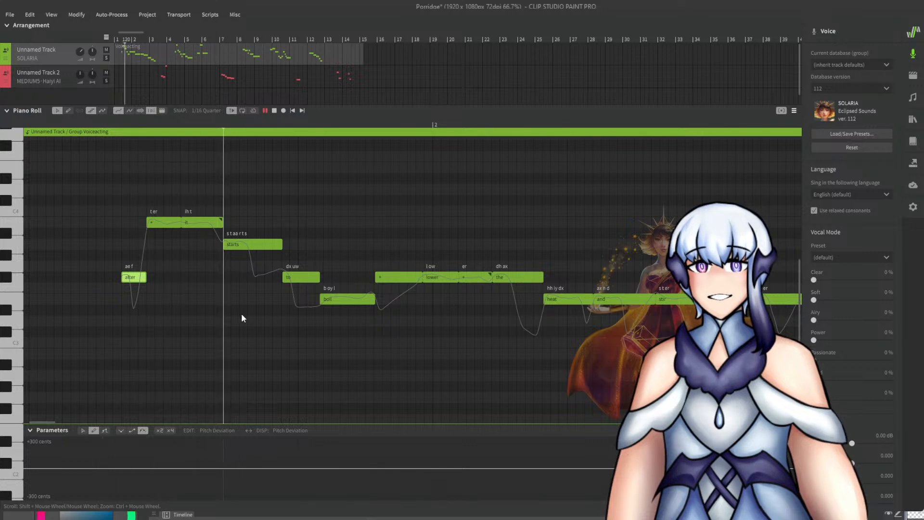
key(space)
Start the "after" note earlier and extend the next note back to close the gap between them.
drag(97, 280, 88, 279)
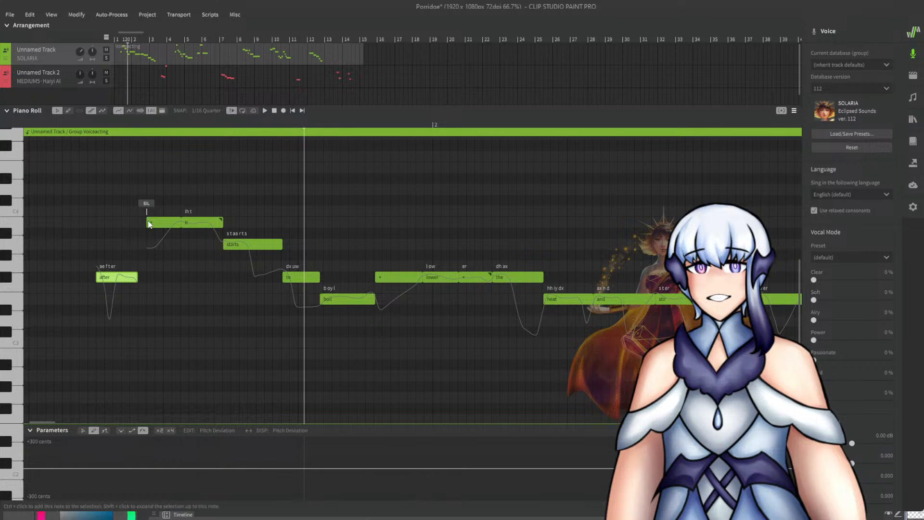
drag(146, 224, 139, 223)
click(79, 126)
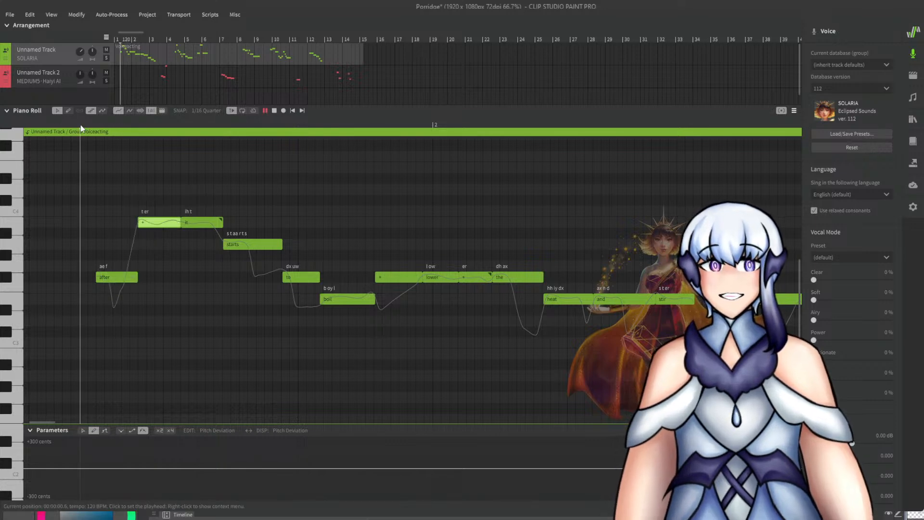
key(space)
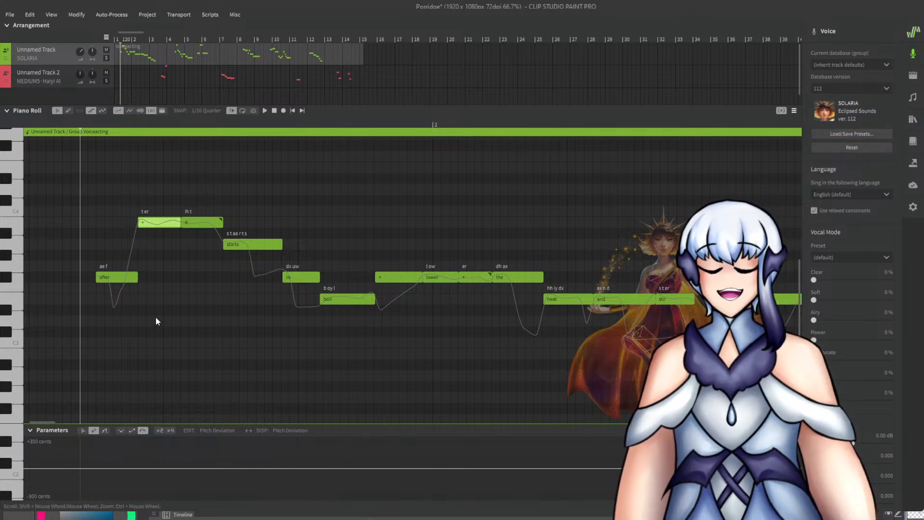
Try a freehand pitch curve across the opening phrase, undo it and turn the freehand tool off.
click(101, 110)
scroll(153, 303, up, 1)
drag(153, 303, 250, 399)
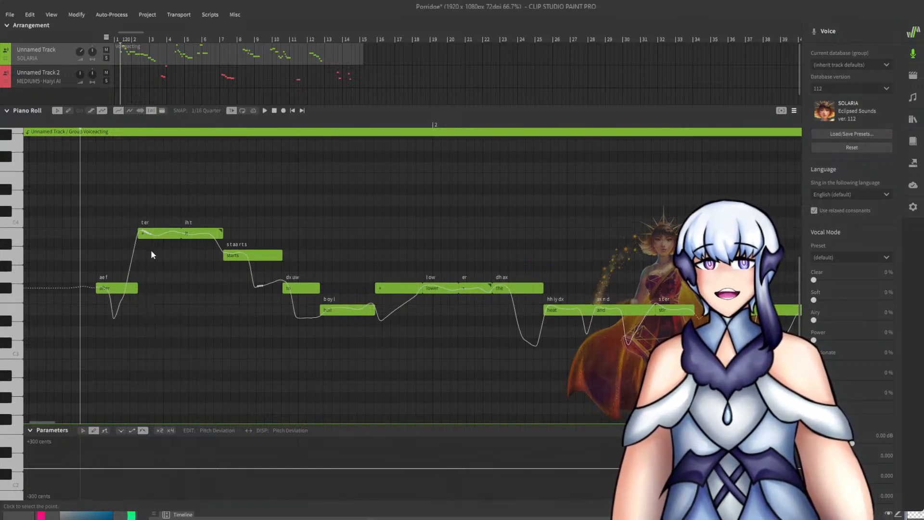
click(68, 111)
mouse_move(103, 177)
mouse_down()
mouse_move(384, 405)
mouse_move(487, 423)
mouse_up()
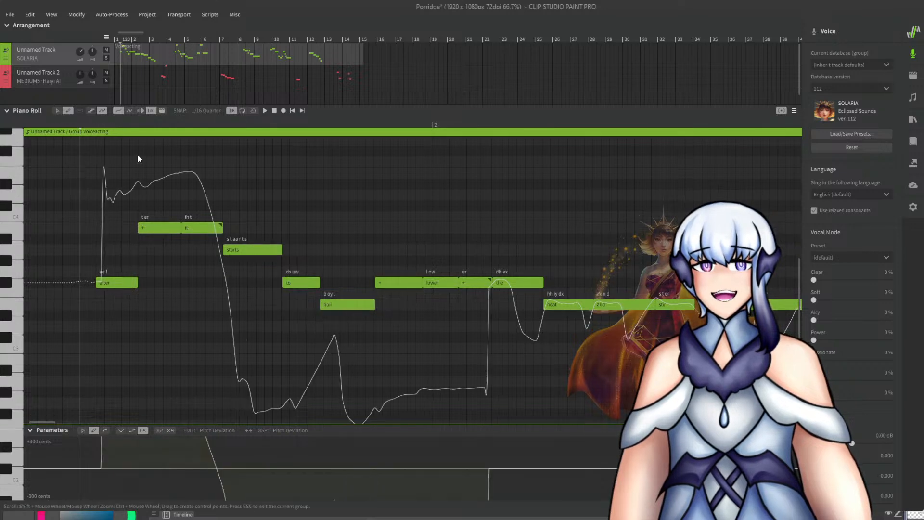
key(ctrl+z)
click(90, 111)
click(89, 110)
click(68, 112)
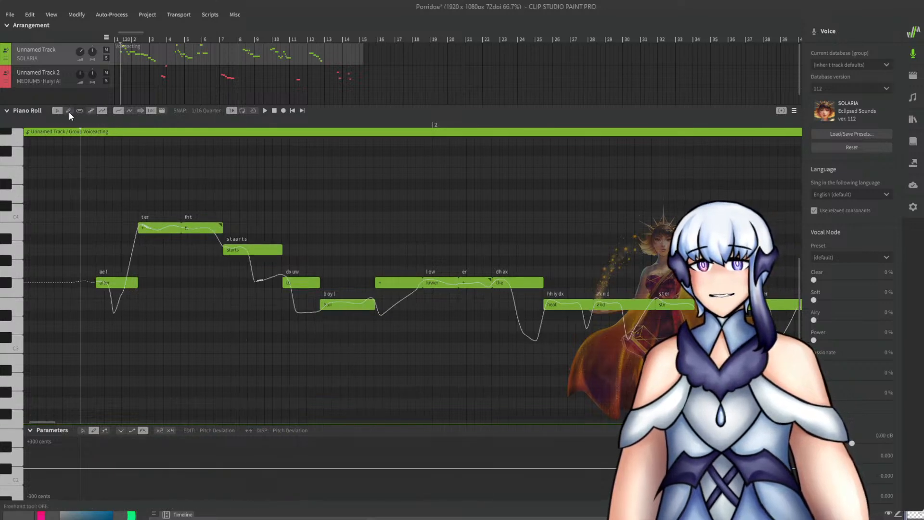
Replay the opening phrase up to "starts", and again from the second syllable of "after" to "boil".
click(89, 110)
click(78, 111)
key(space)
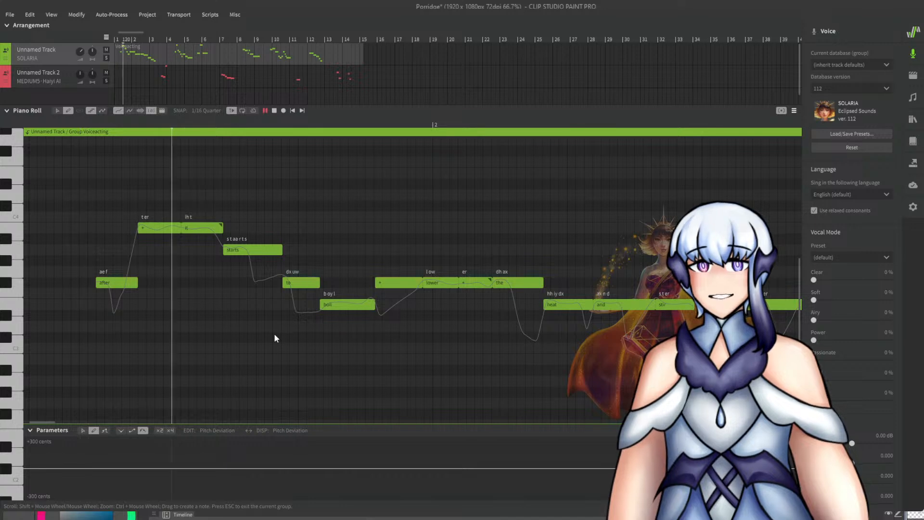
key(space)
click(239, 258)
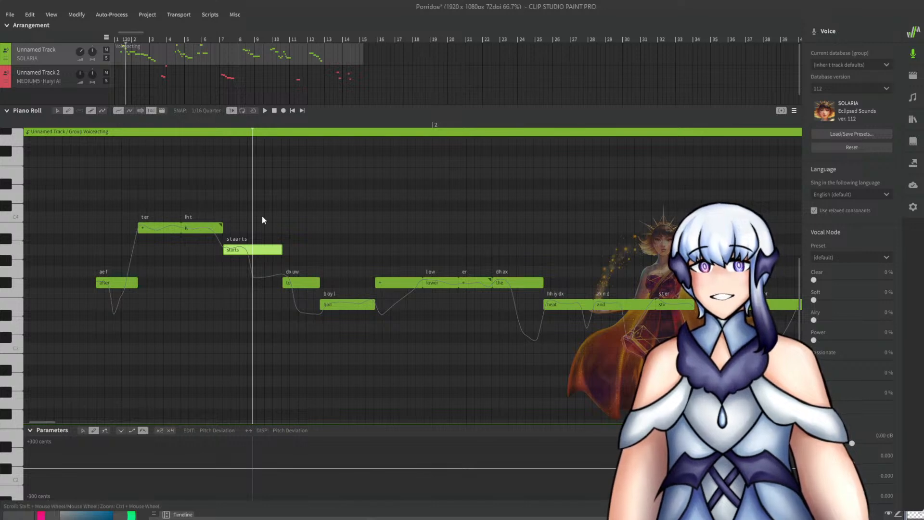
click(137, 126)
key(space)
key(space)
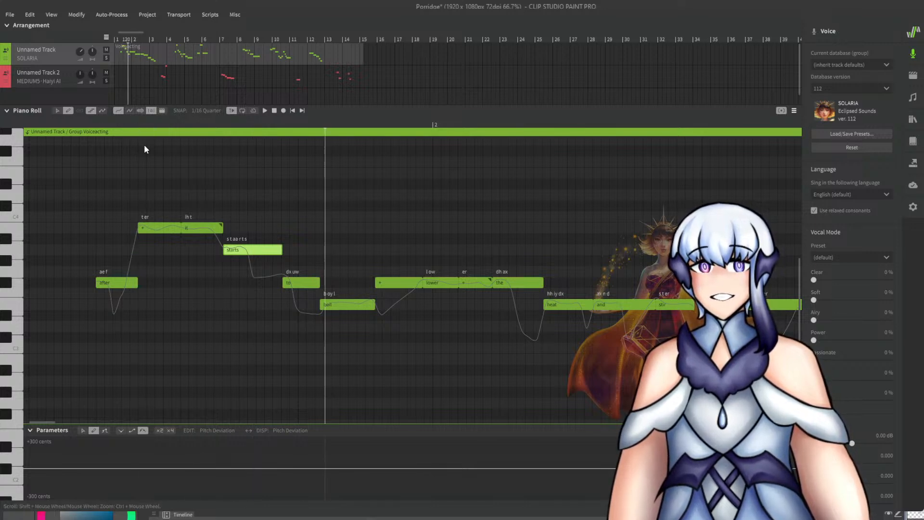
click(144, 147)
Shorten "it" so "starts" begins earlier, and shorten "to" so "boil" begins earlier.
click(221, 226)
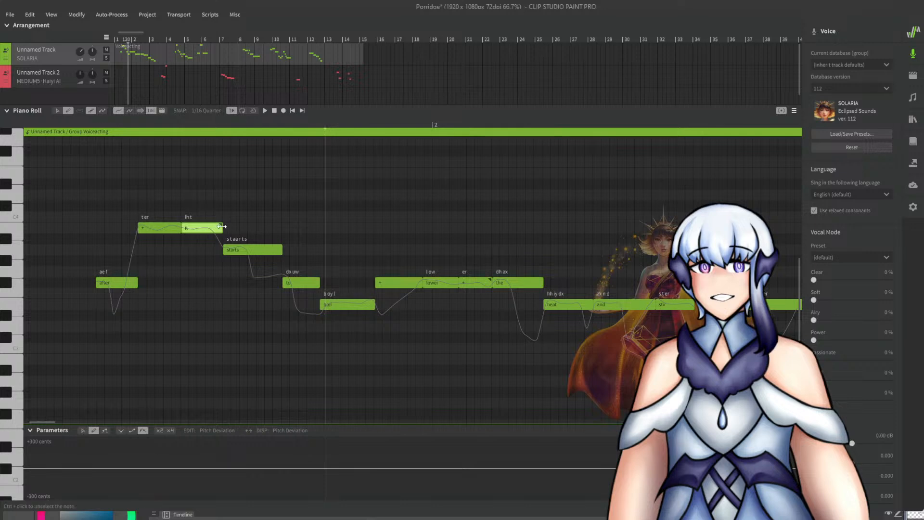
drag(221, 229, 214, 250)
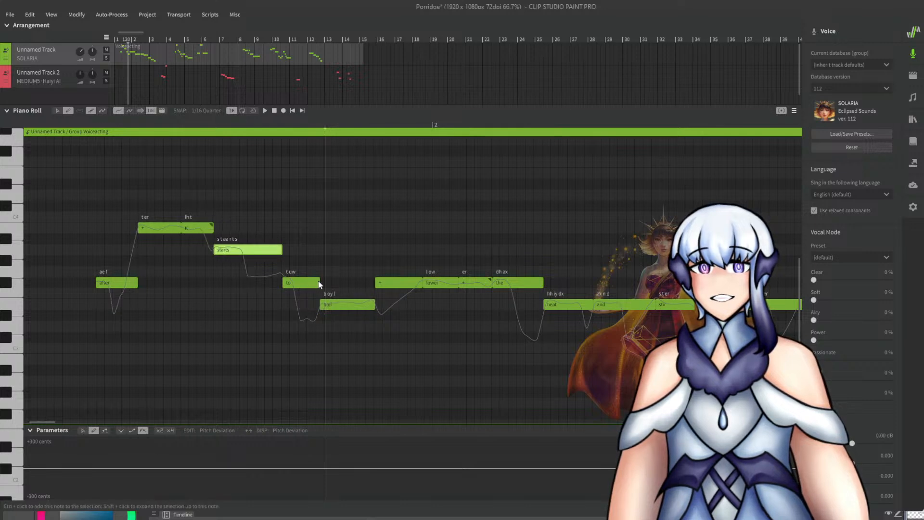
click(320, 283)
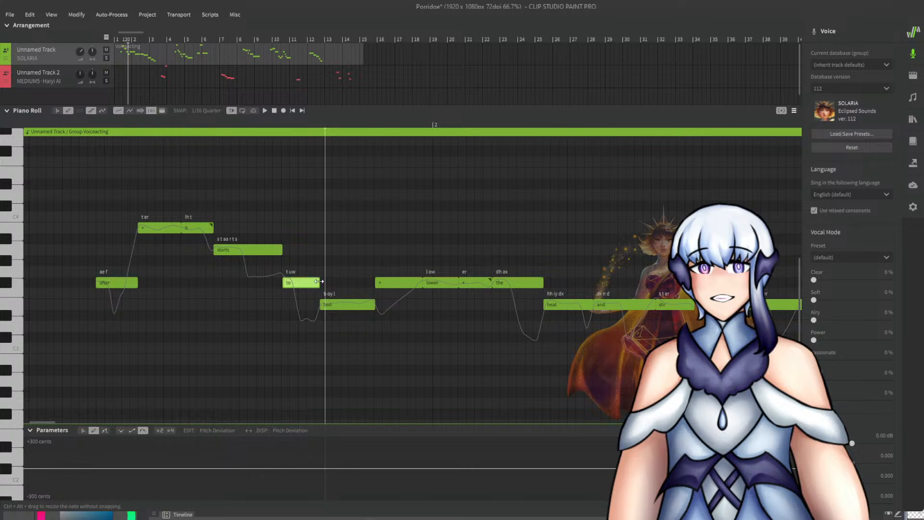
drag(329, 308, 322, 305)
Move the notes of "lower the heat and stir" and the lead-in note earlier so they meet the end of "boil".
drag(383, 239, 627, 313)
key(ctrl+z)
click(57, 110)
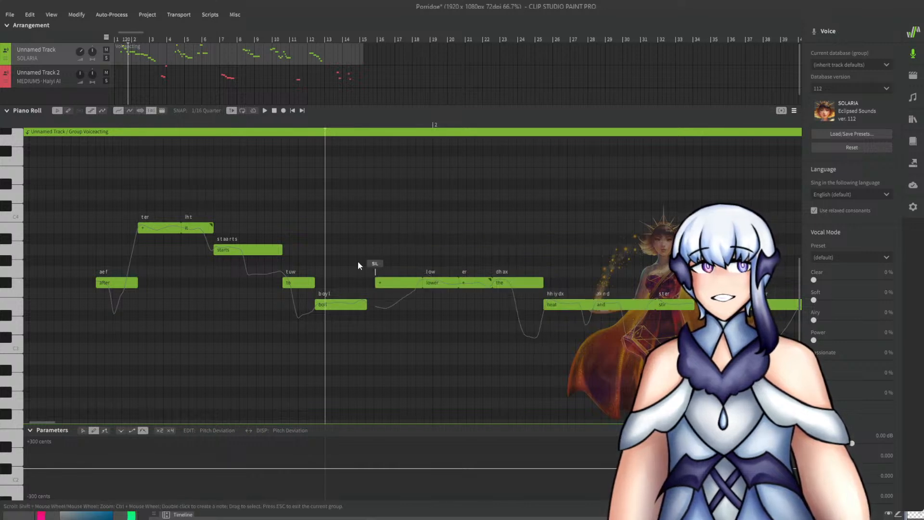
drag(387, 250, 677, 333)
drag(408, 284, 361, 305)
click(382, 306)
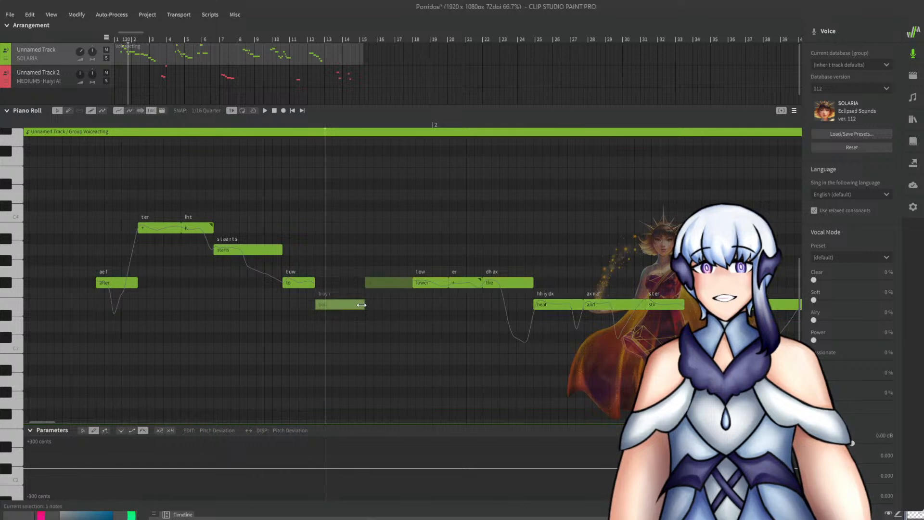
Replay the phrase from "starts" through "lower" and return the playhead to just after "boil".
click(225, 126)
key(space)
ctrl+scroll(400, 344, down, 1)
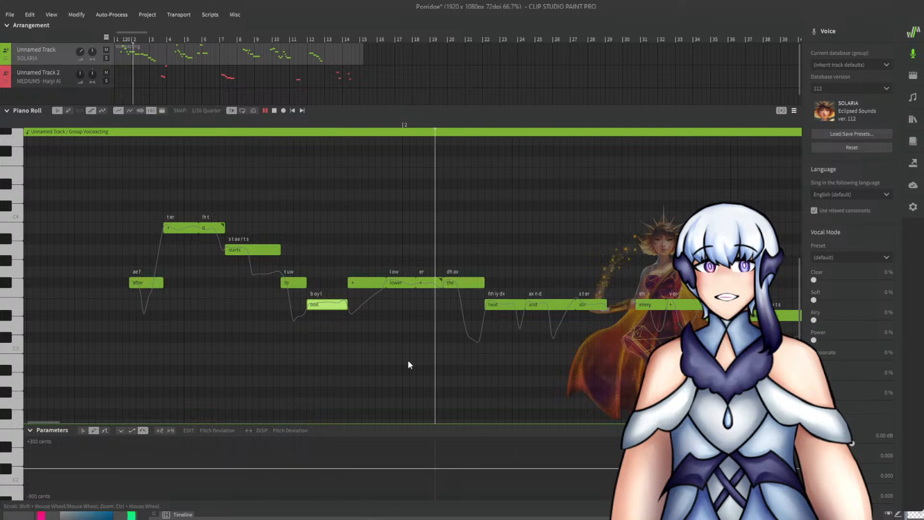
key(space)
click(409, 365)
click(350, 125)
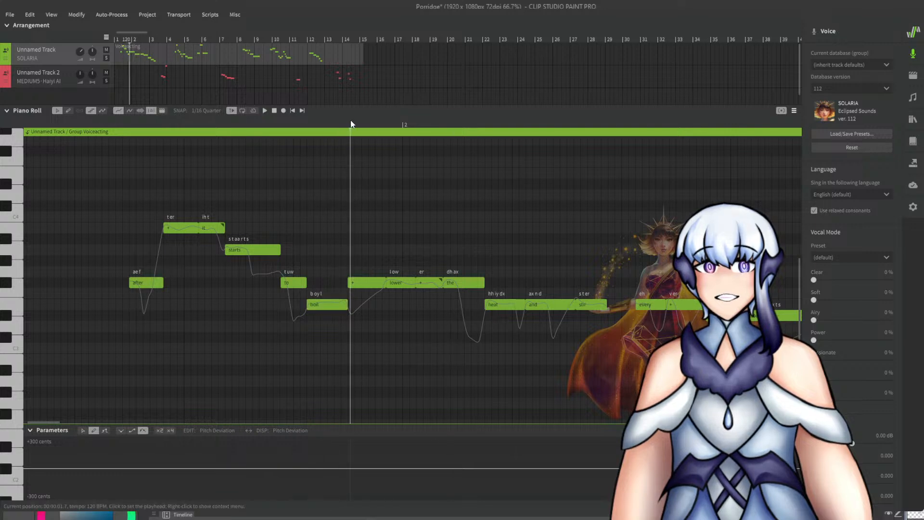
Shorten the second syllable of "lower" by moving "the heat and stir" slightly earlier.
click(415, 282)
drag(419, 282, 592, 345)
click(433, 290)
drag(513, 308, 507, 307)
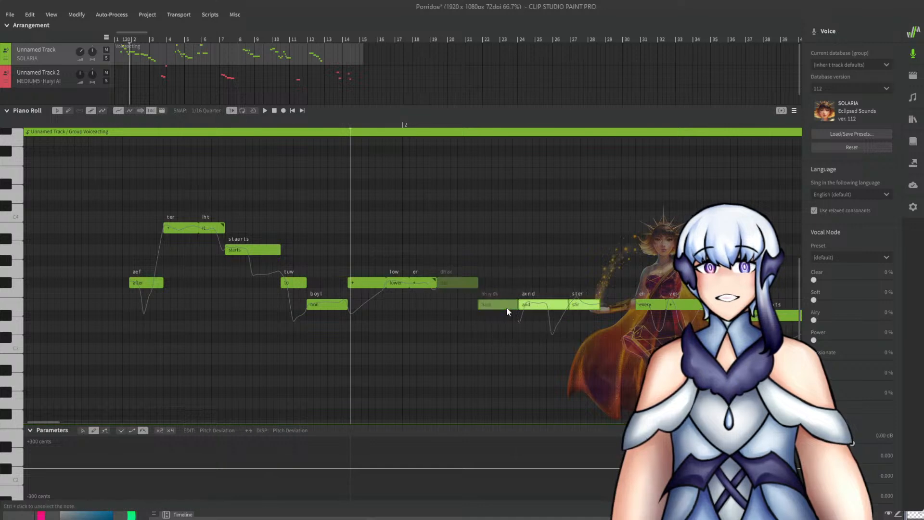
Move the "every few minutes for an hour or two" notes earlier to meet "stir" and trim the end of "the" against "heat".
click(619, 259)
drag(625, 259, 693, 408)
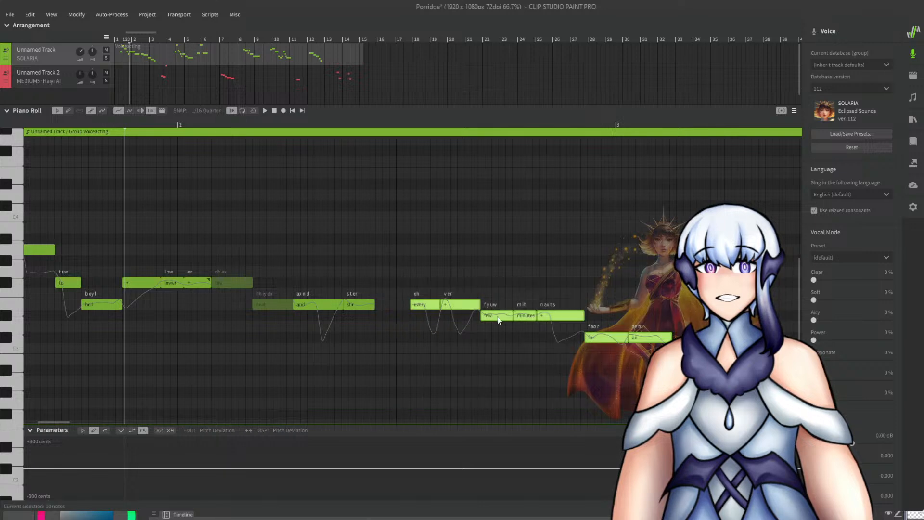
drag(418, 307, 383, 306)
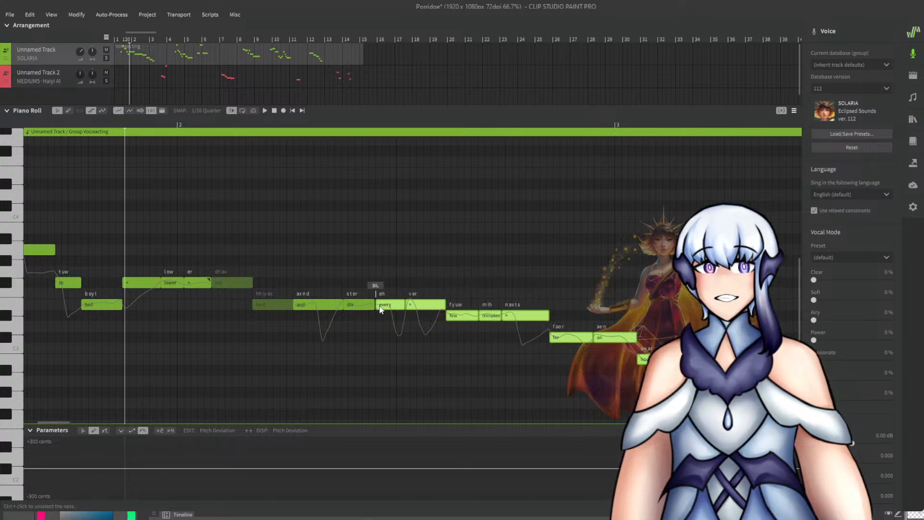
key(space)
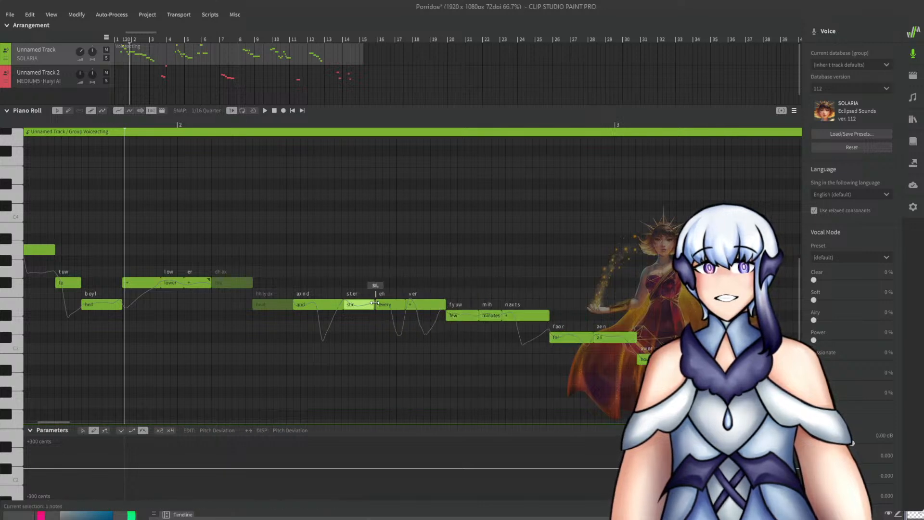
key(space)
click(271, 274)
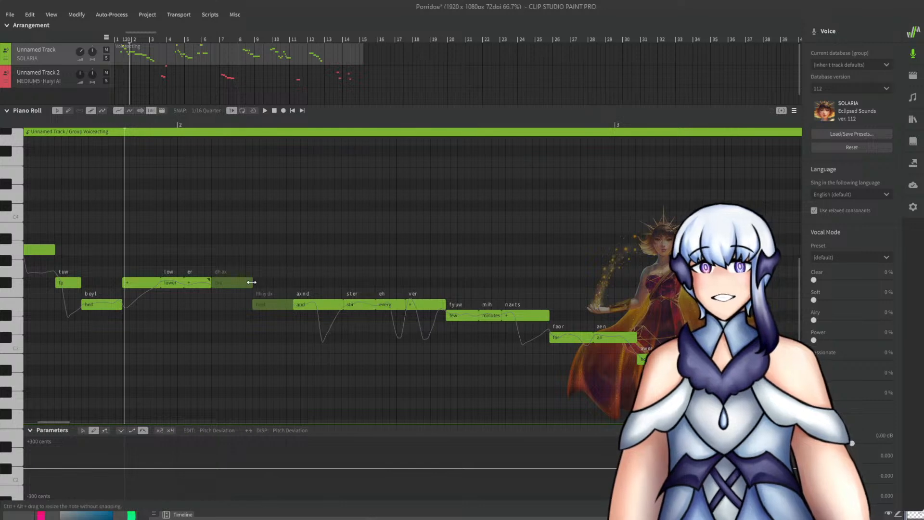
click(251, 282)
Replay the line from "lower the heat" to "few", and repeat the part starting around "stir".
key(space)
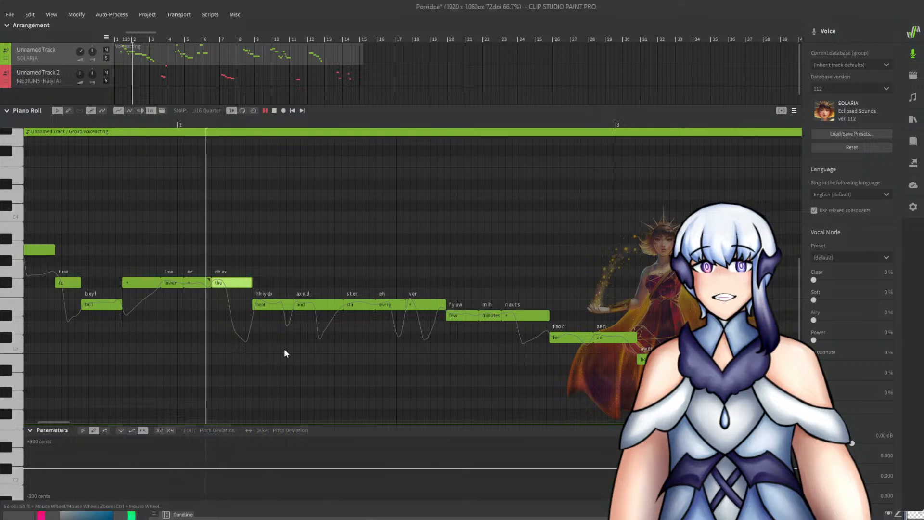
key(space)
key(space)
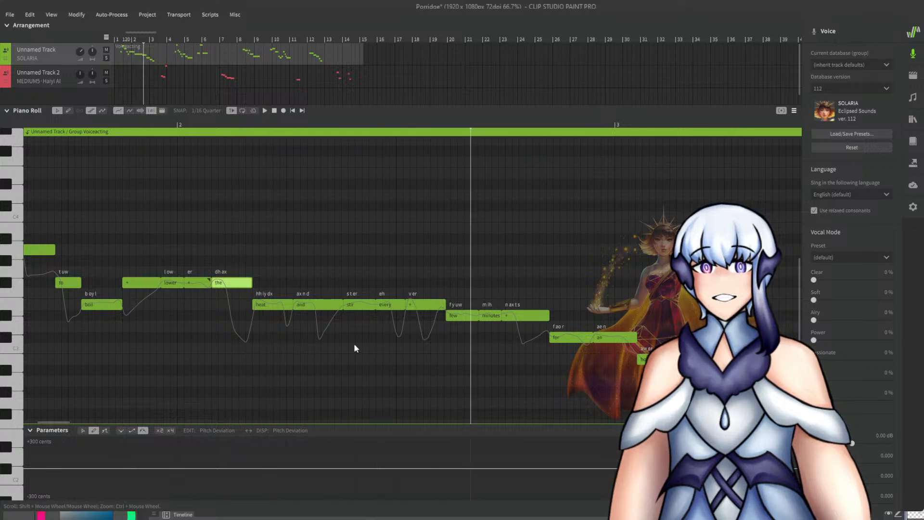
click(354, 344)
key(space)
click(324, 126)
key(space)
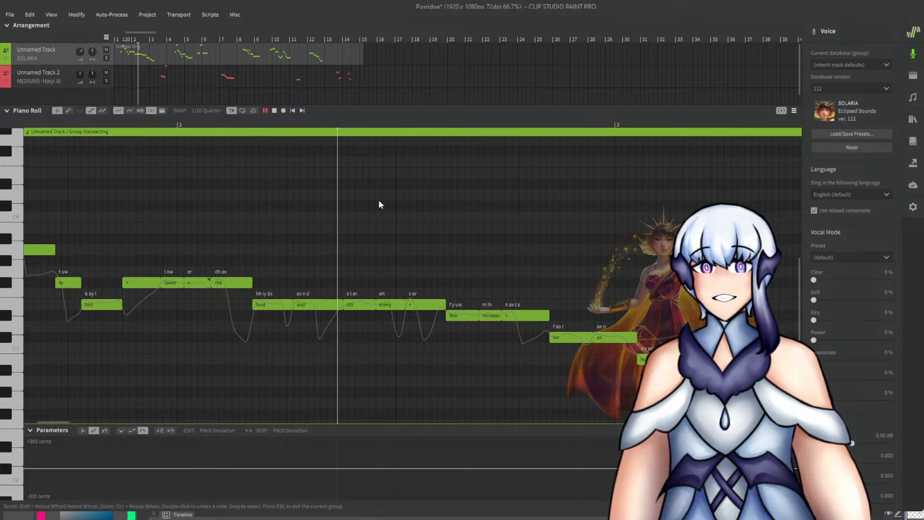
key(space)
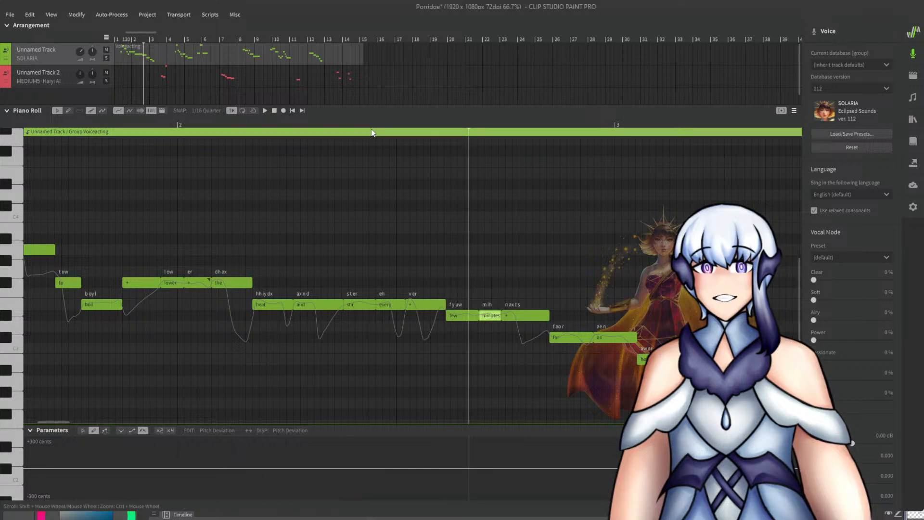
click(352, 126)
key(space)
key(space)
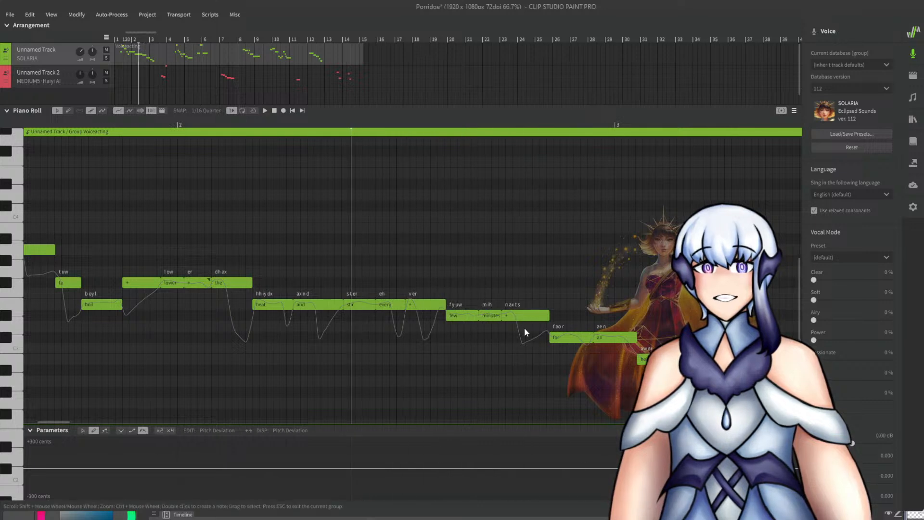
Move "for an hour or two" earlier over the end of "minutes" and replay the line from "stir".
drag(544, 316, 703, 415)
drag(574, 343, 563, 342)
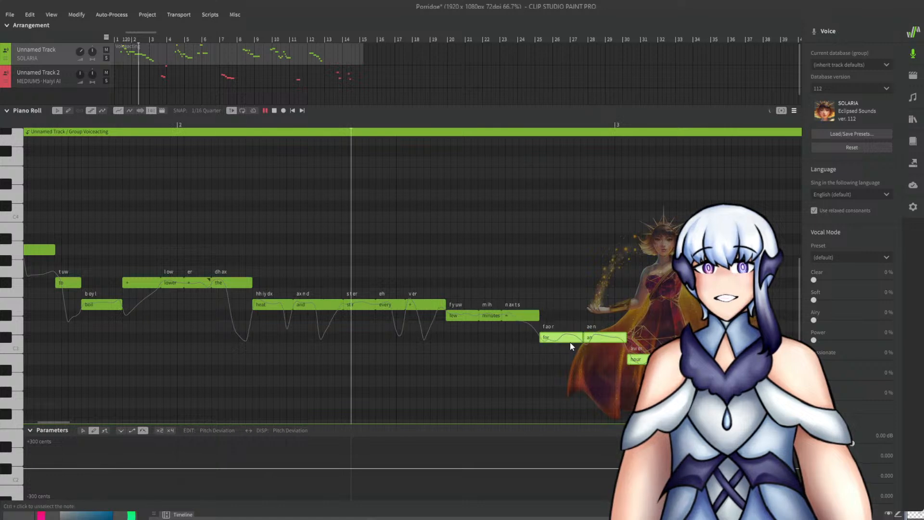
click(471, 357)
scroll(360, 314, down, 1)
key(space)
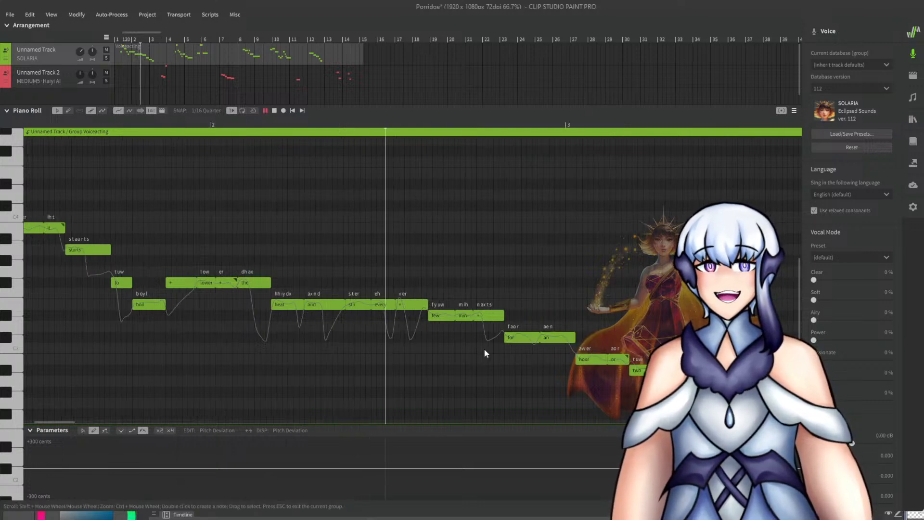
Move "for an hour or two" a bit earlier again, shortening the last syllable of "minutes".
drag(464, 319, 686, 413)
key(ctrl+z)
drag(510, 339, 498, 339)
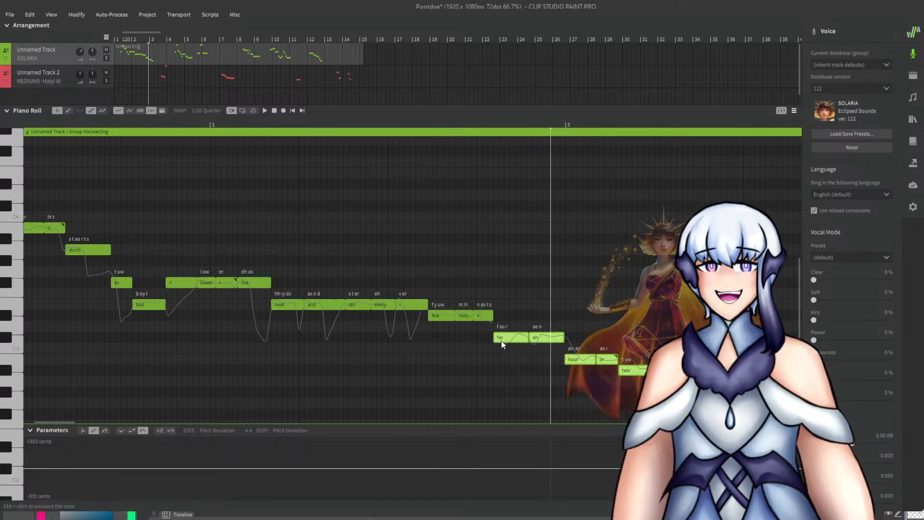
Replay the line from "every few minutes" through "for an".
click(373, 125)
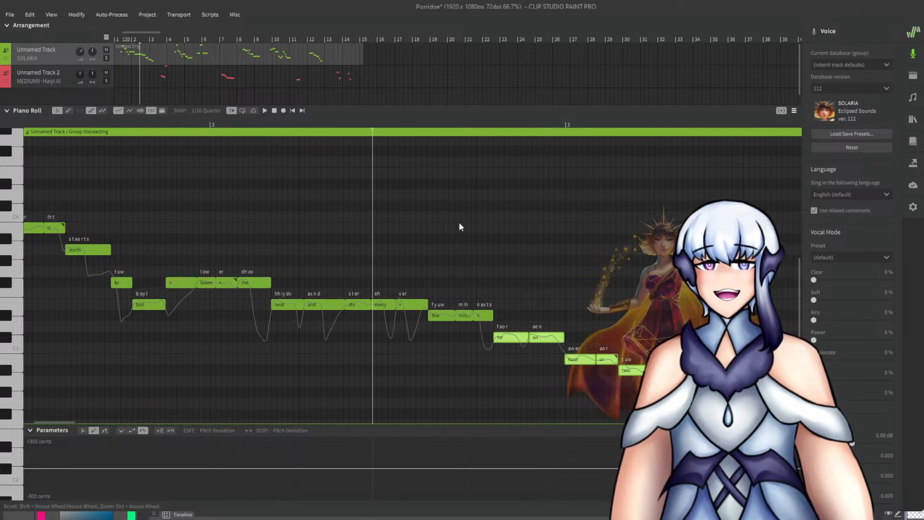
ctrl+scroll(512, 286, down, 1)
ctrl+scroll(606, 312, up, 1)
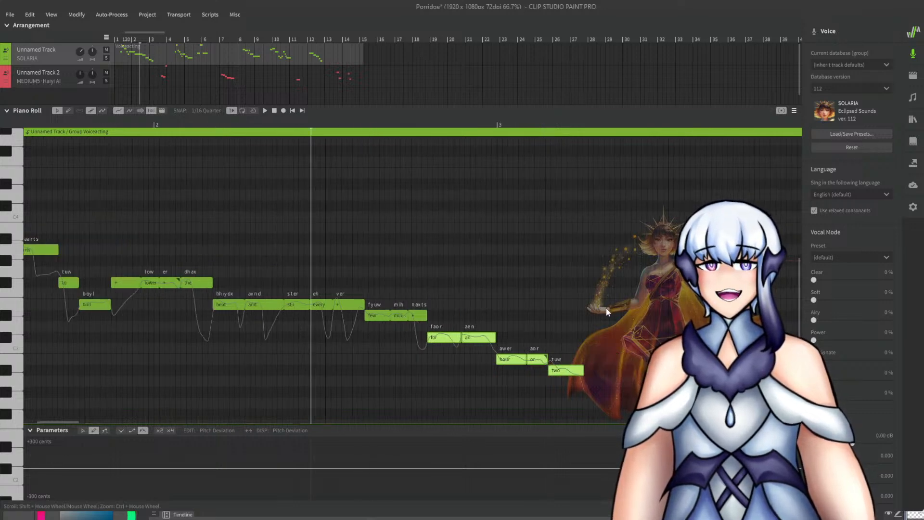
click(496, 325)
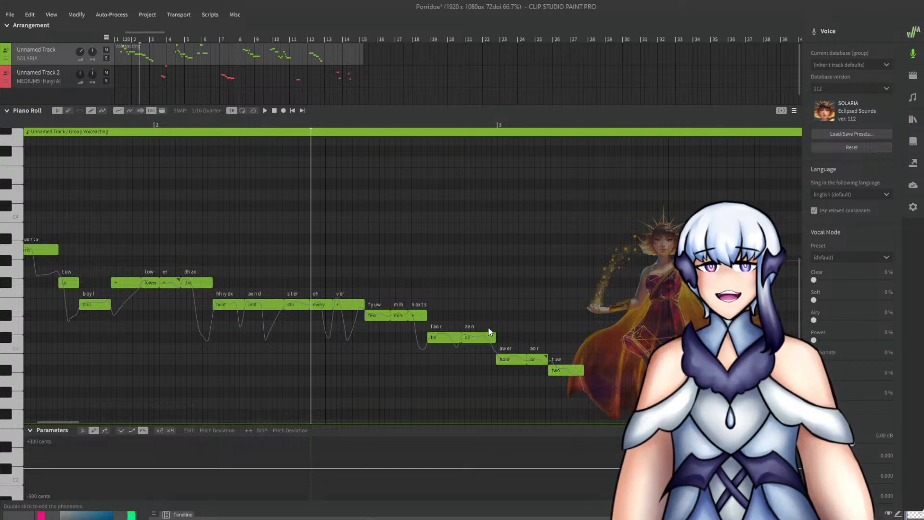
key(space)
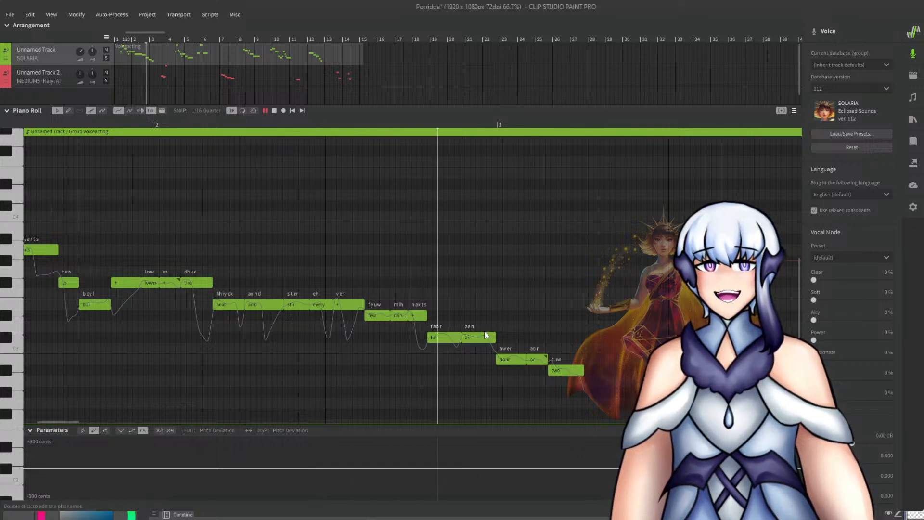
key(space)
Shorten "for" and "an", pull "hour or two" earlier to meet them, and replay the end of the line.
click(461, 338)
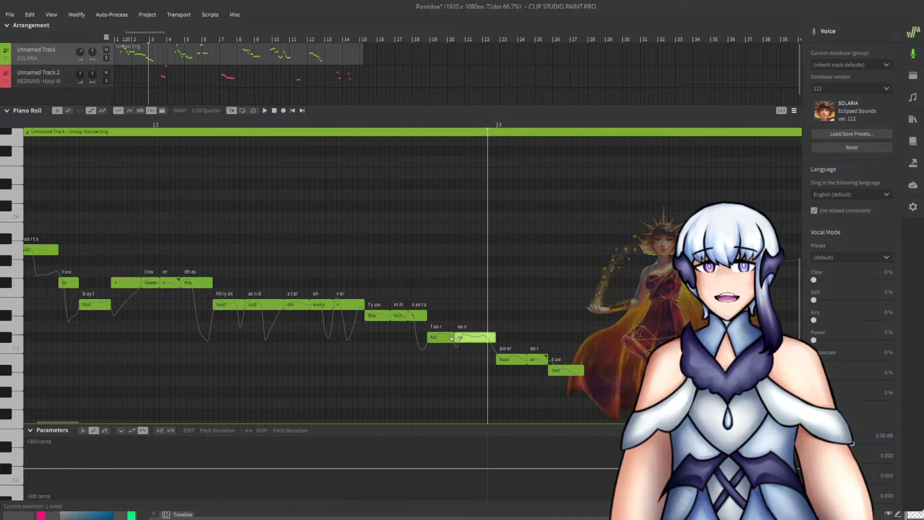
drag(495, 335, 550, 384)
drag(513, 358, 498, 357)
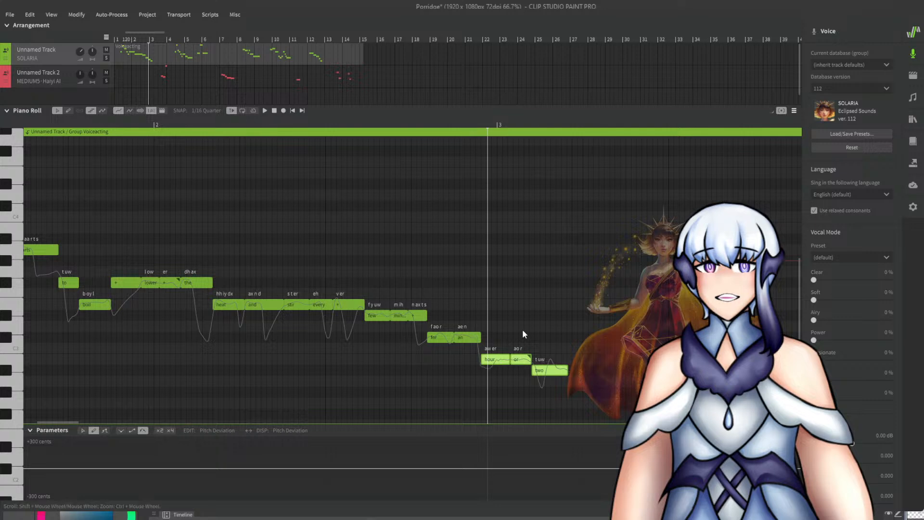
click(522, 328)
click(378, 125)
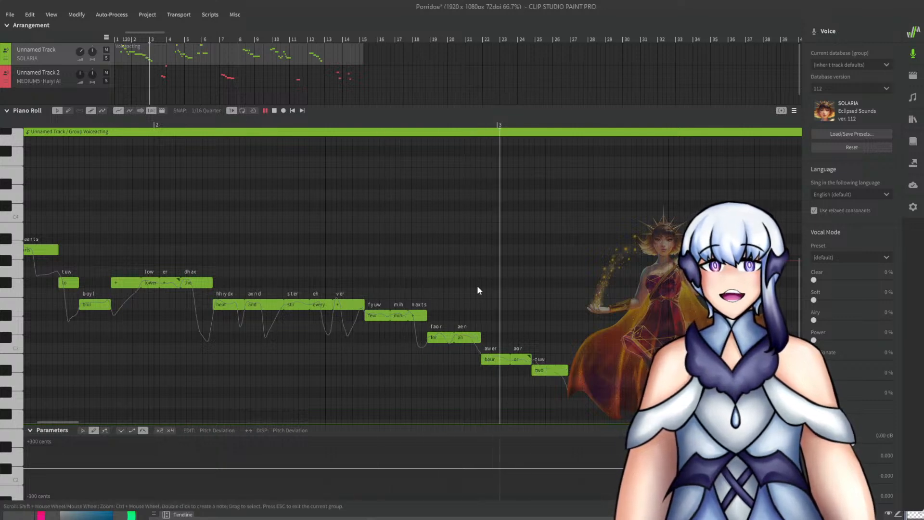
click(335, 123)
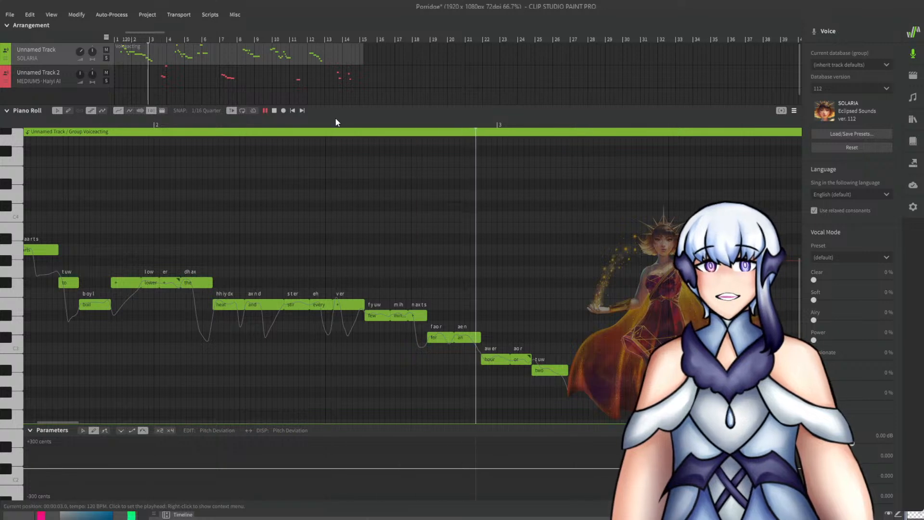
Move "for an hour or two" later, extend the last syllable of "minutes" to meet it, and replay the ending.
key(space)
drag(443, 303, 586, 416)
drag(445, 337, 438, 316)
click(439, 319)
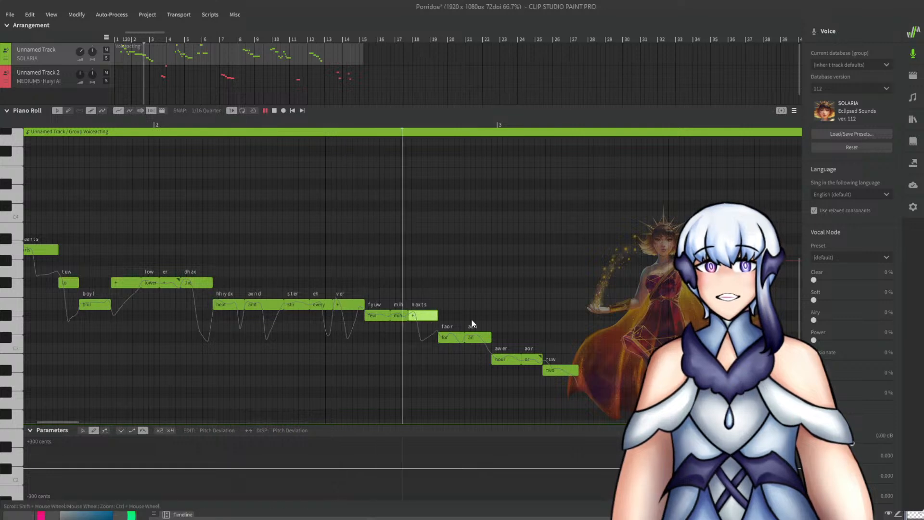
key(space)
Shift "or two" later, lengthen "hour" to meet it, and set the playhead back near "minutes".
click(533, 325)
drag(532, 337, 576, 392)
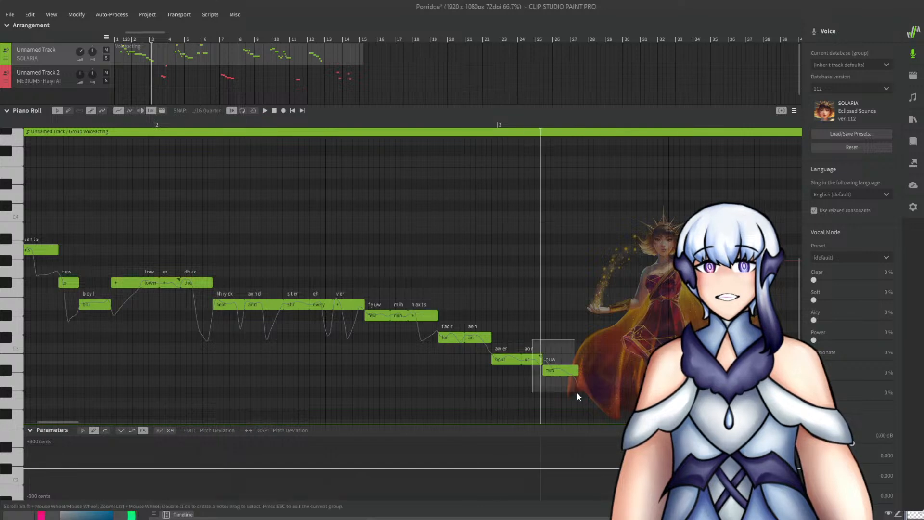
drag(527, 360, 535, 358)
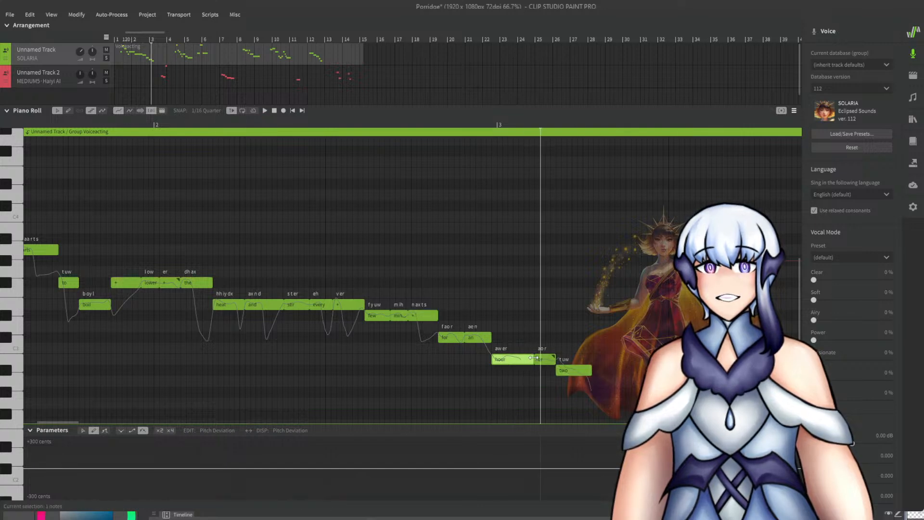
click(429, 150)
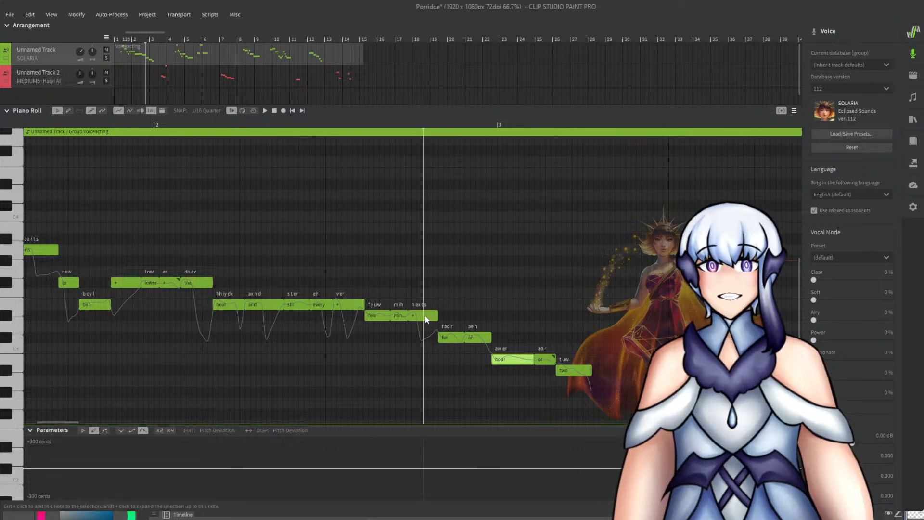
Replay the ending, shift "two" later, lengthen "or" to meet it, and play the end of the line again.
key(space)
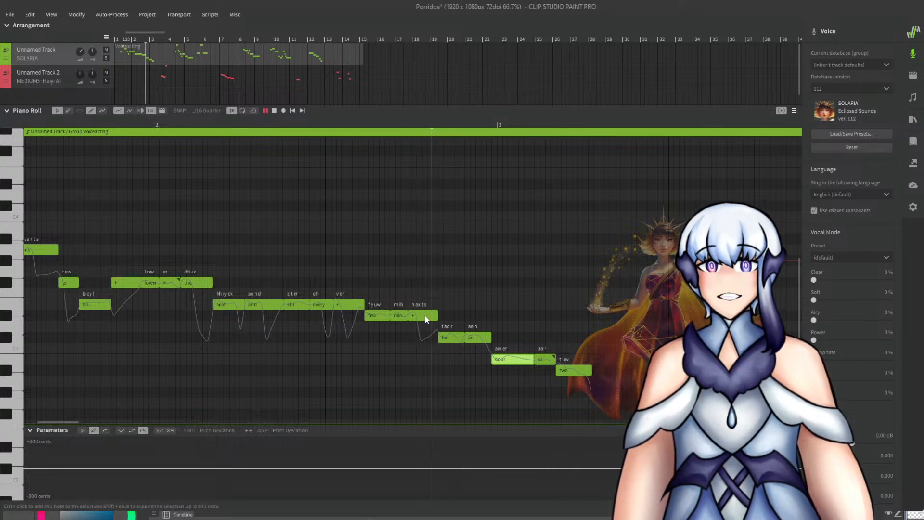
click(549, 336)
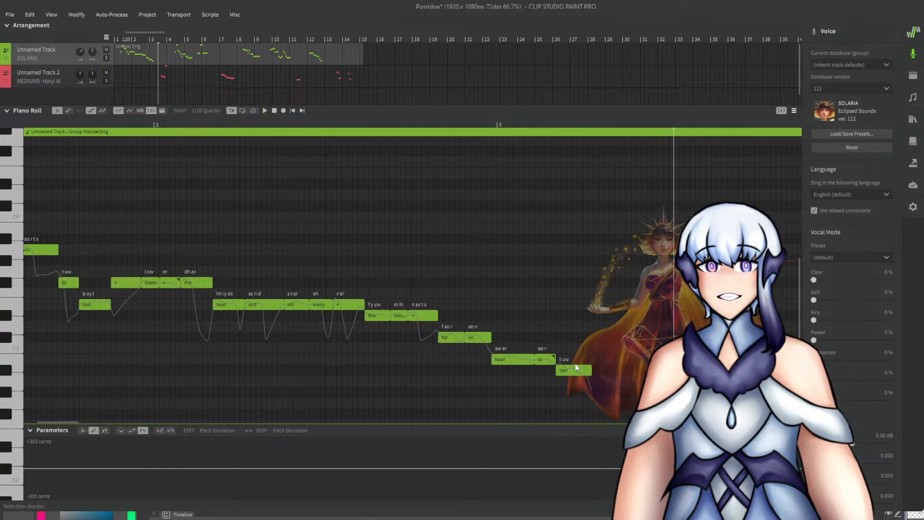
mouse_move(575, 365)
mouse_down()
mouse_move(588, 366)
mouse_move(566, 357)
mouse_up()
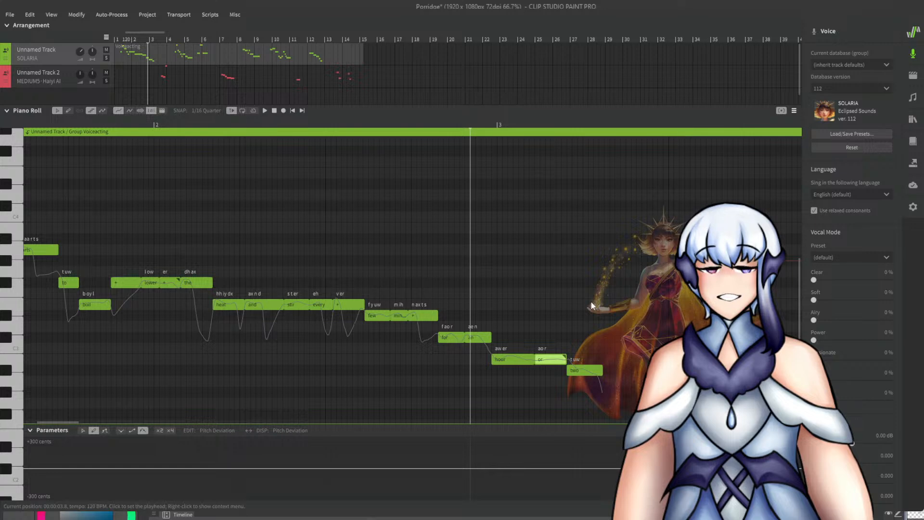
key(space)
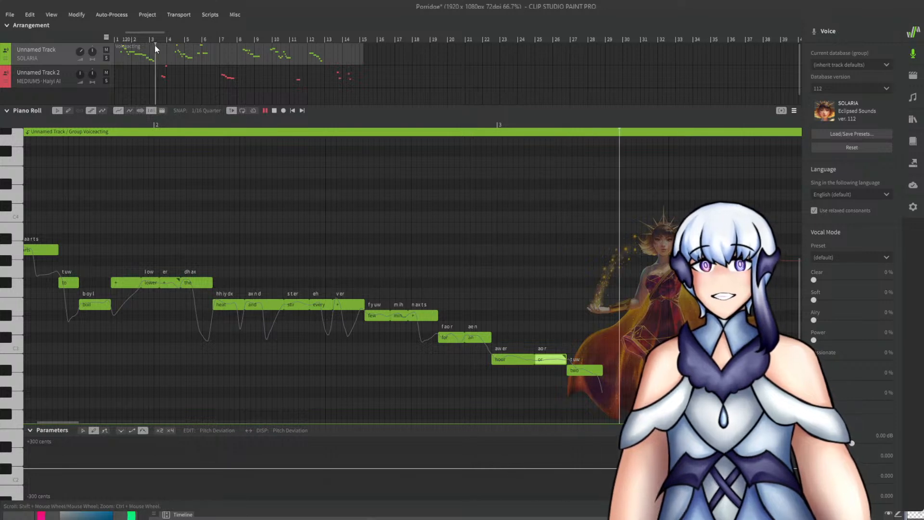
Switch to the Haiyi AI track and play back its "an hour" interjection before bar 4.
click(169, 77)
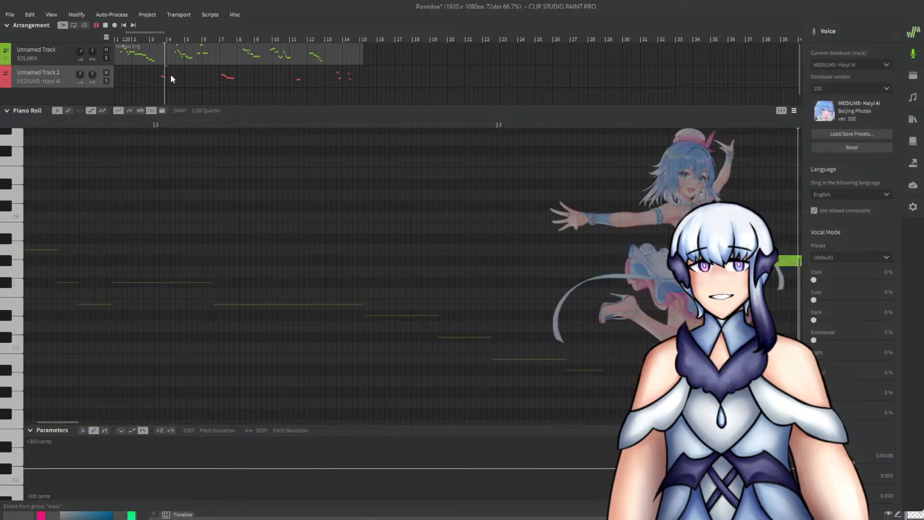
key(space)
scroll(351, 308, down, 3)
scroll(554, 310, up, 2)
scroll(466, 298, right, 2)
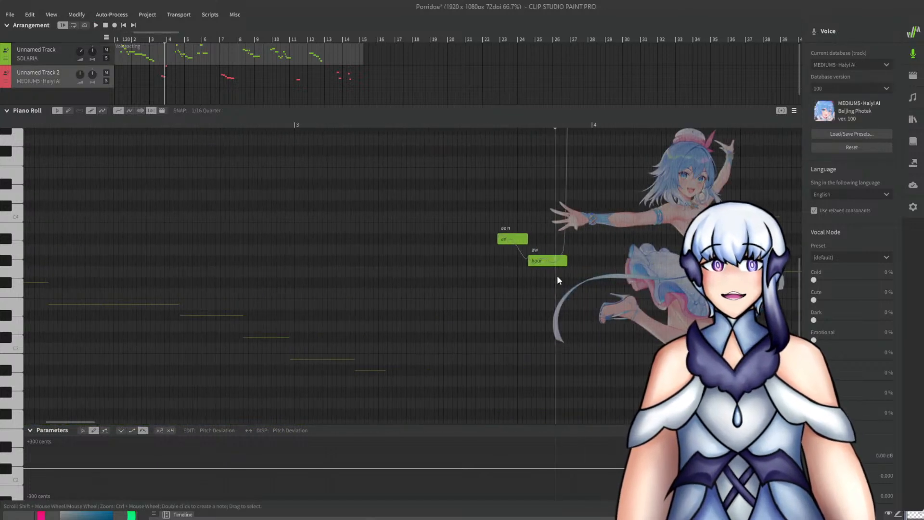
scroll(558, 275, up, 1)
click(459, 122)
key(space)
scroll(550, 256, up, 1)
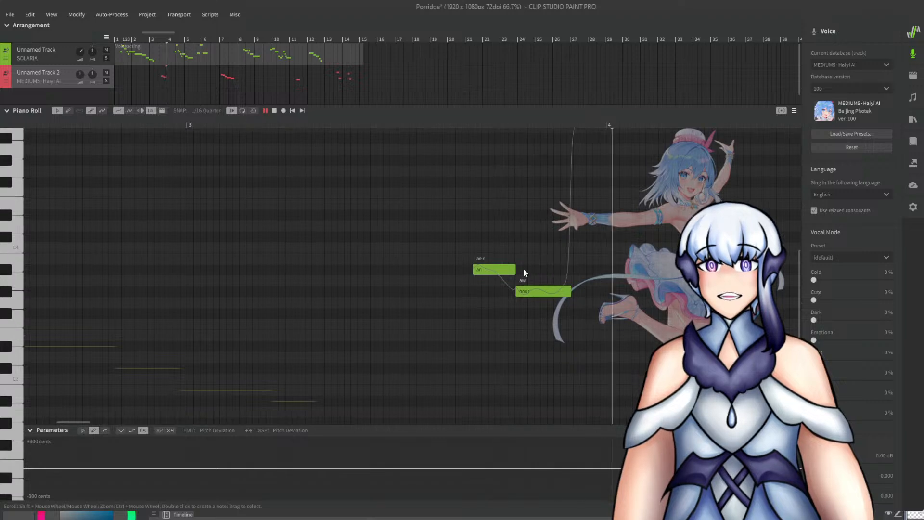
key(space)
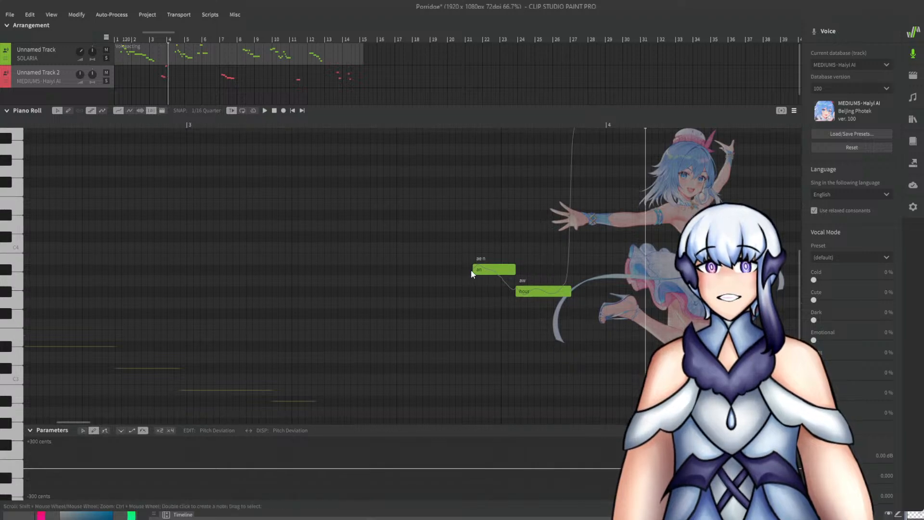
Shorten Haiyi's "an" and "hour", pull the high final syllable earlier to meet "hour", and replay the interjection.
drag(473, 269, 488, 269)
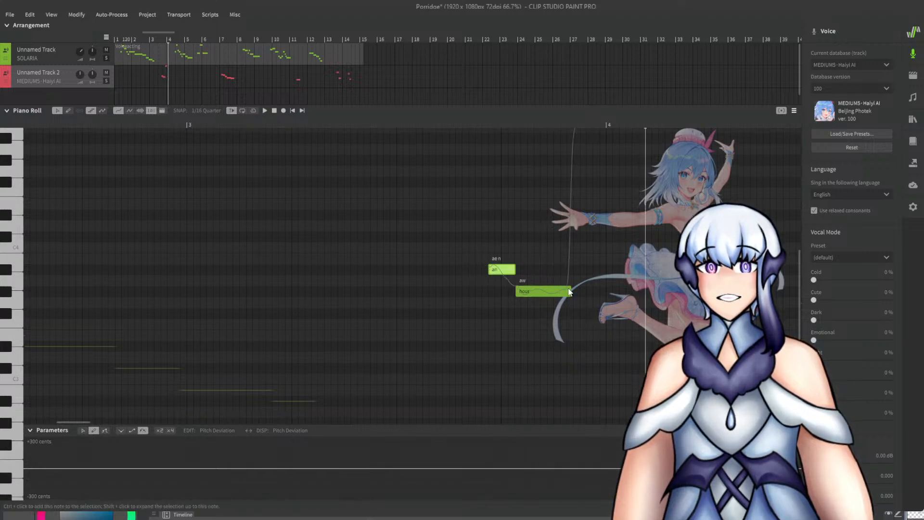
drag(568, 289, 558, 289)
scroll(579, 285, up, 2)
drag(579, 160, 562, 163)
click(559, 341)
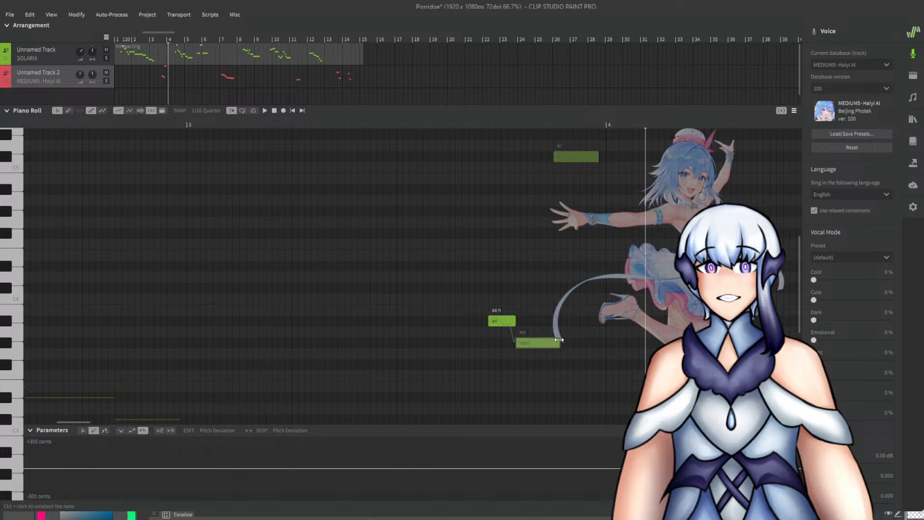
drag(557, 340, 553, 342)
click(478, 126)
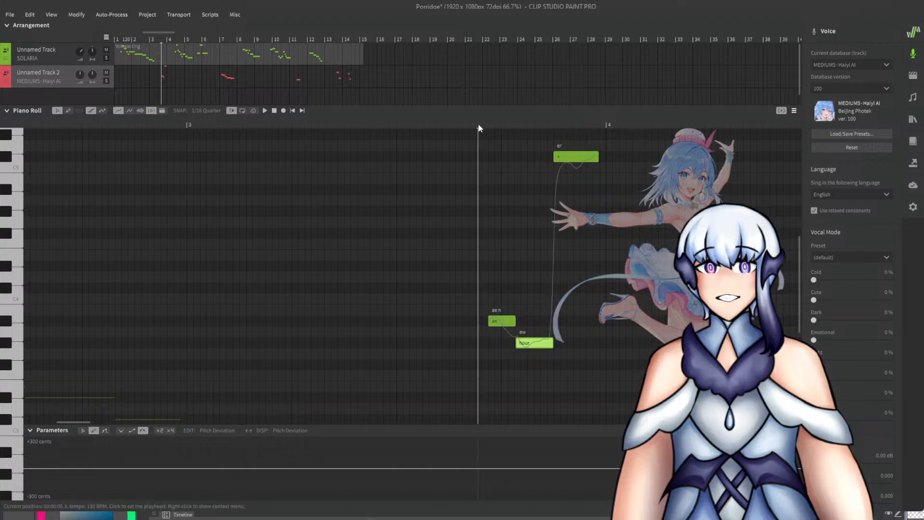
key(space)
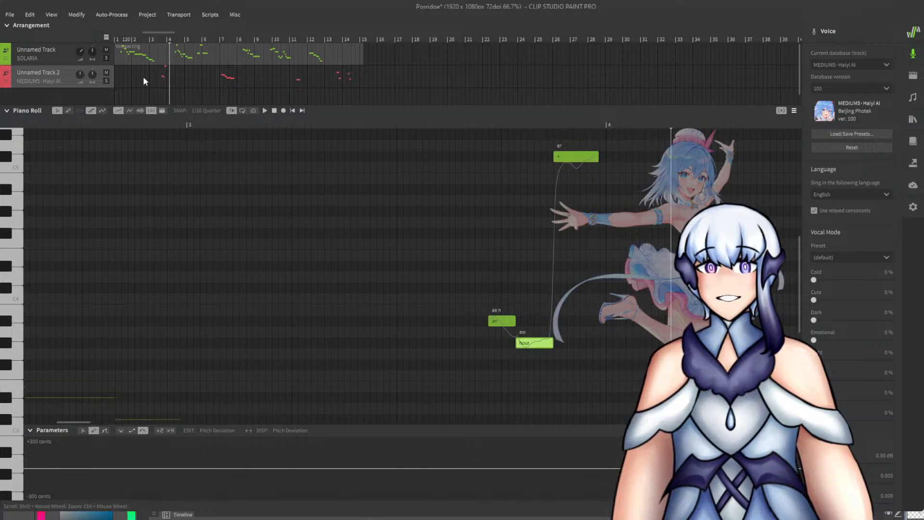
Enter SOLARIA's Voiceacting group, play the line starting with "I'll check on you", and trim the end of "check".
click(172, 42)
double_click(182, 53)
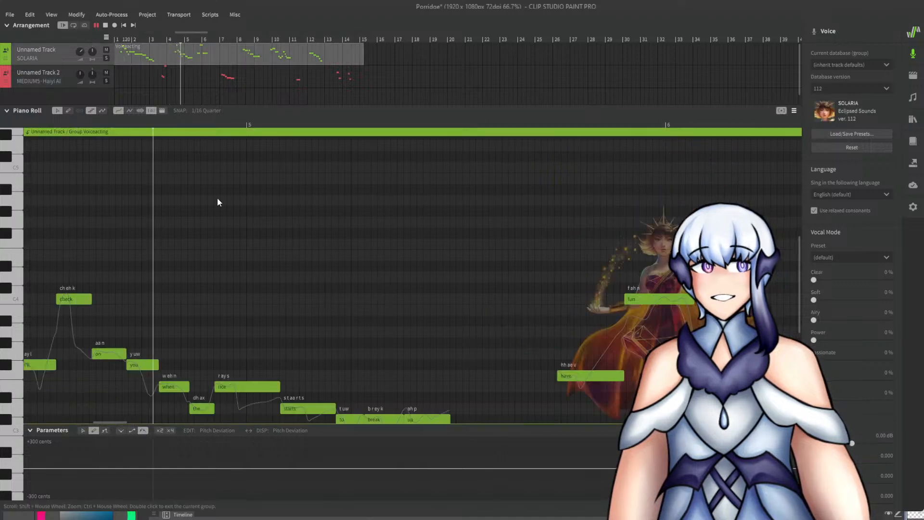
scroll(392, 313, down, 1)
scroll(158, 337, left, 1)
scroll(159, 337, up, 3)
click(160, 335)
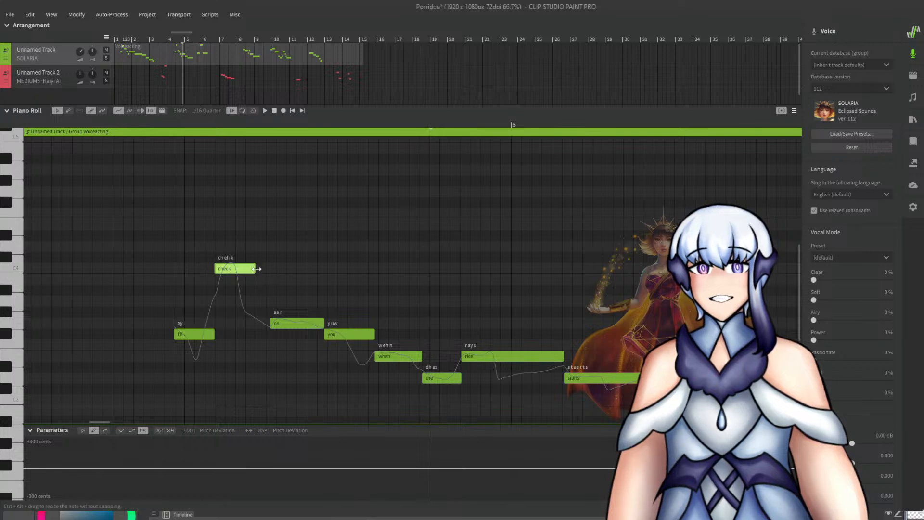
Trim the start of "on", move "I'll check" later to meet it, replay the phrase, and set the playhead before "I'll".
drag(271, 325, 286, 323)
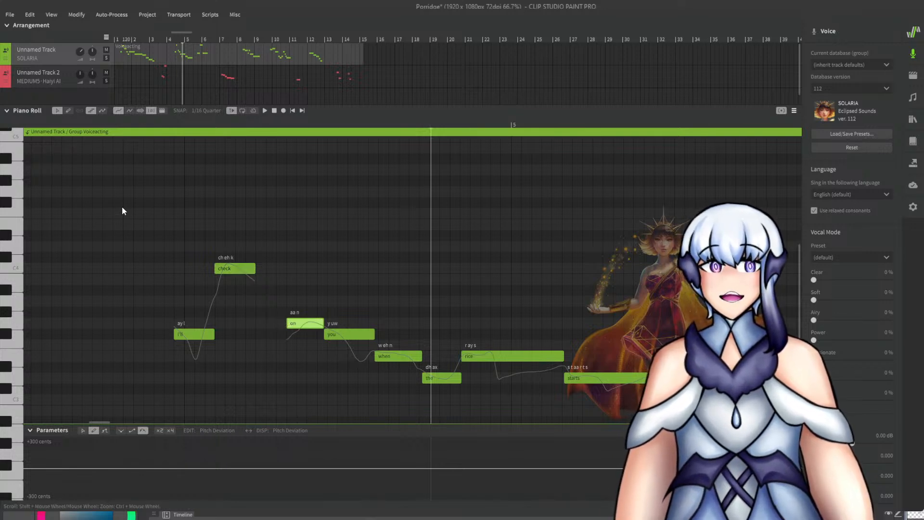
drag(105, 209, 255, 370)
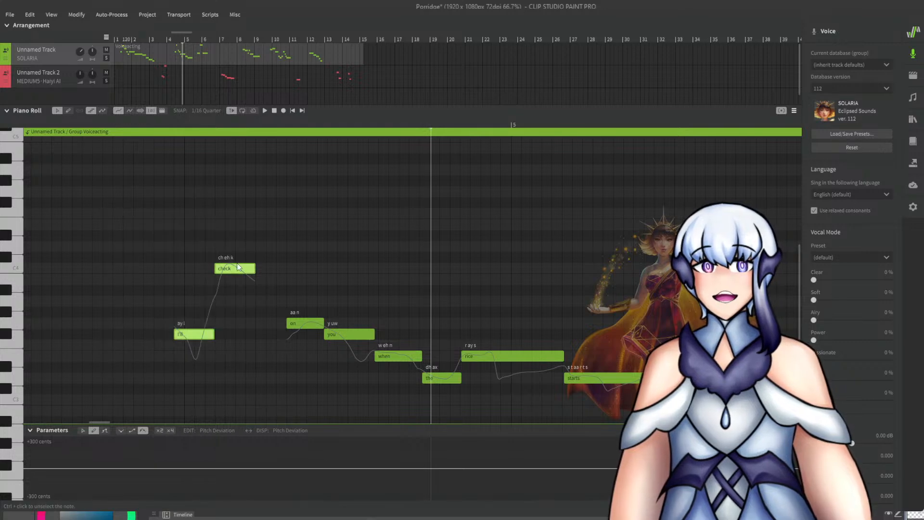
drag(237, 267, 264, 273)
click(187, 134)
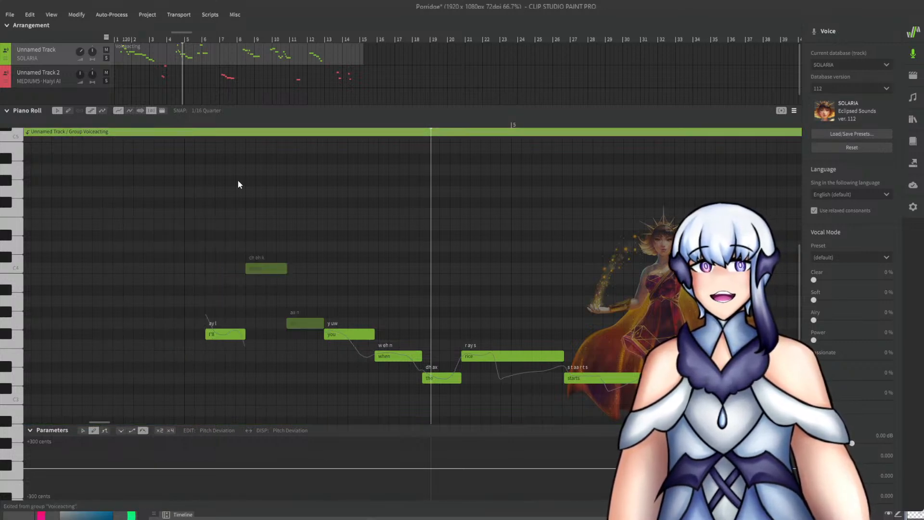
click(286, 268)
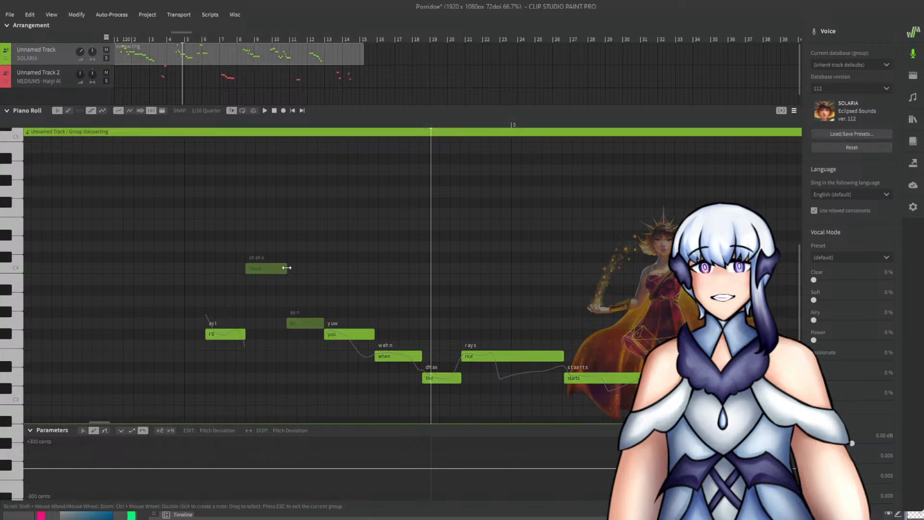
click(181, 136)
click(176, 127)
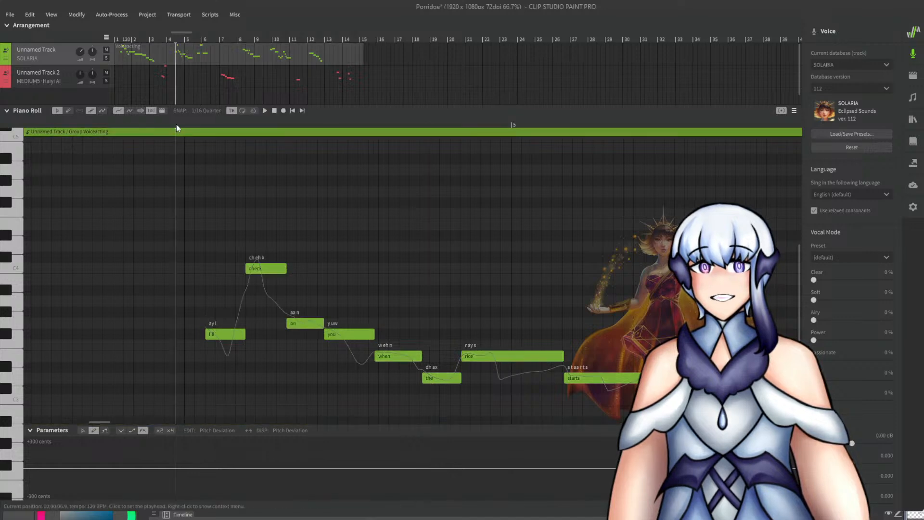
key(space)
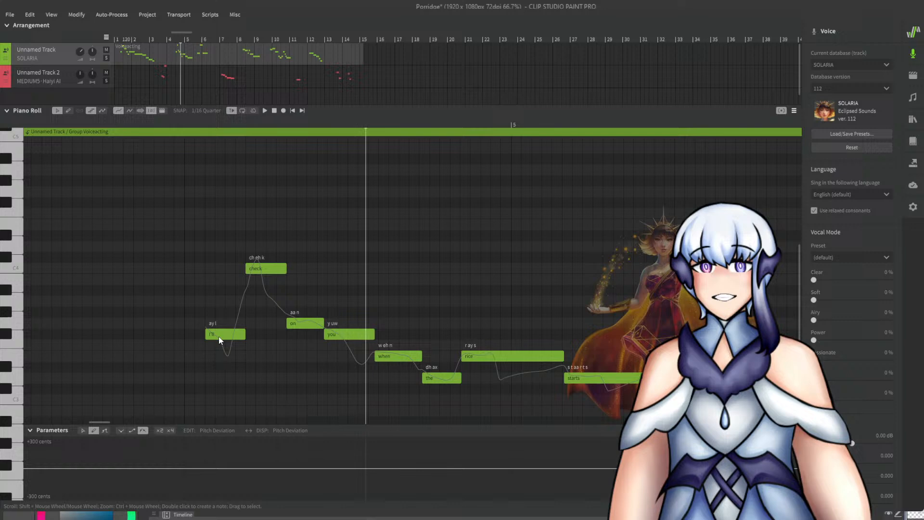
click(151, 128)
key(ctrl+a)
drag(211, 335, 200, 335)
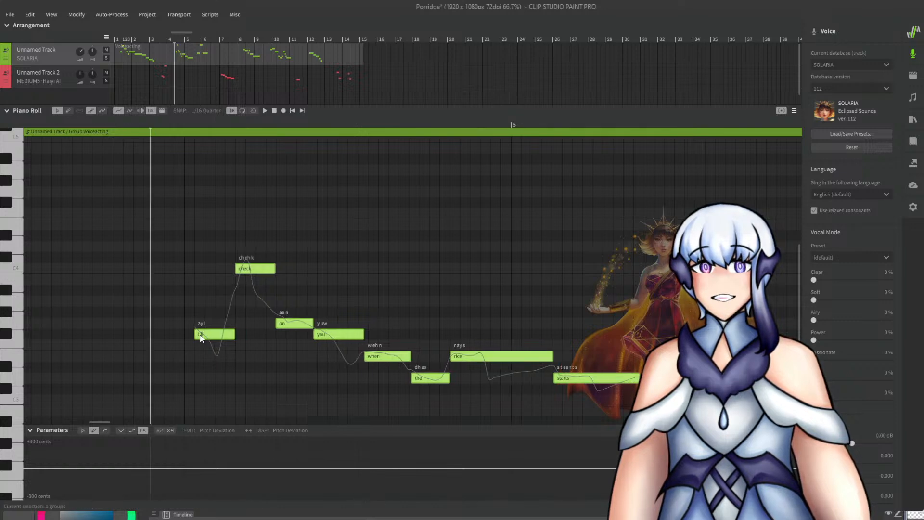
key(ctrl+z)
Move "I'll" slightly earlier and extend the start of "check" back to meet it.
click(201, 336)
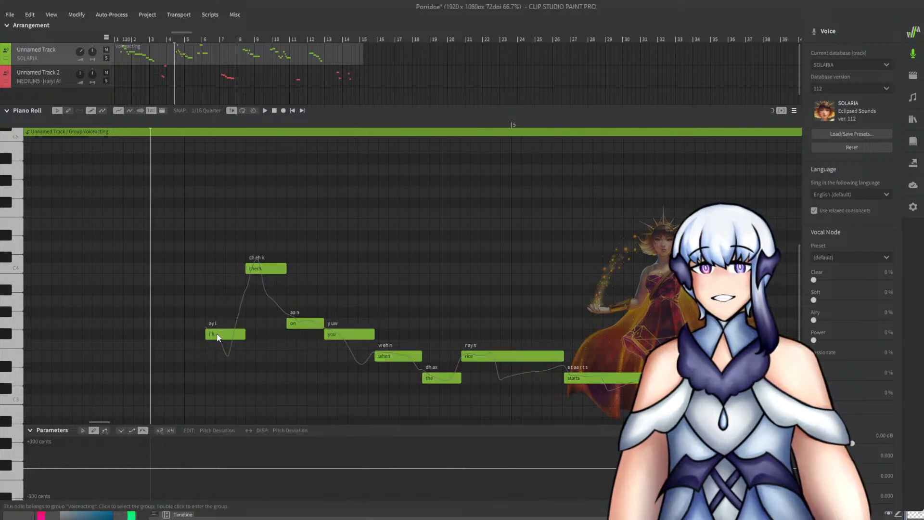
click(211, 336)
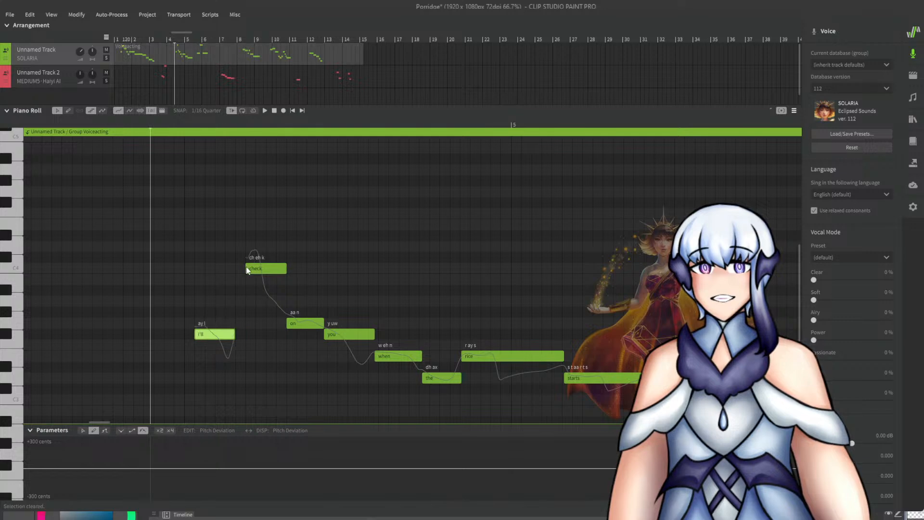
click(247, 268)
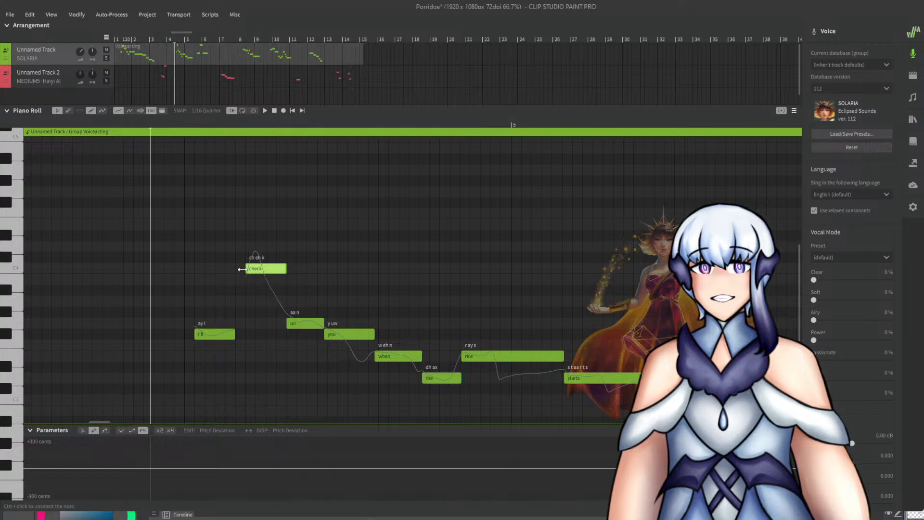
Ungroup the Voiceacting group, close the gap between "I'll" and "check", and replay the line.
click(190, 60)
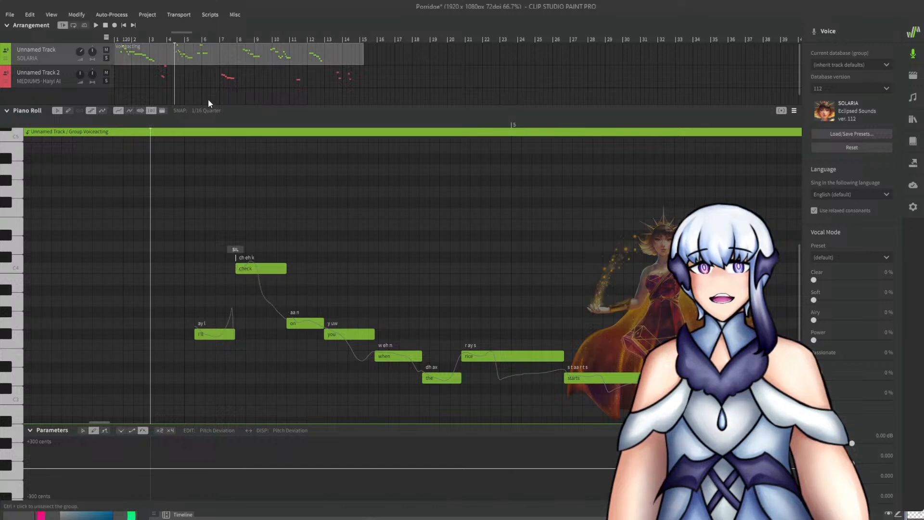
key(ctrl+z)
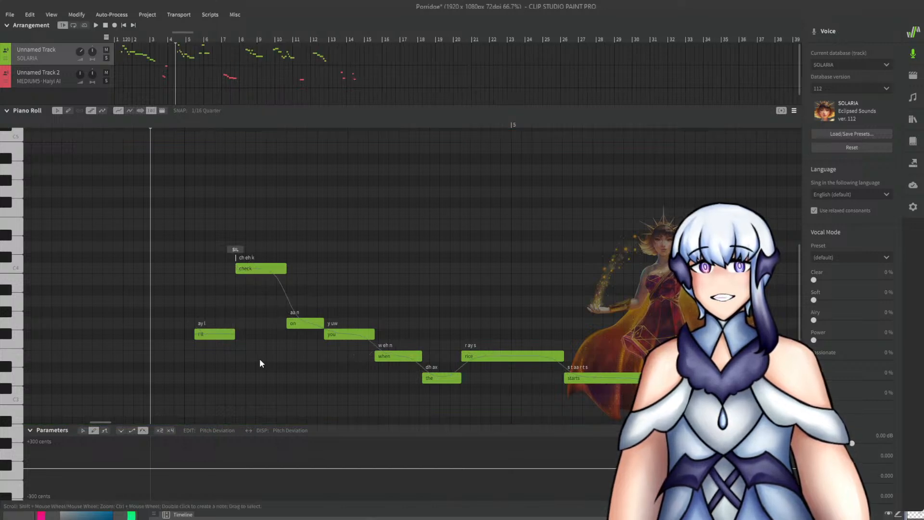
click(233, 270)
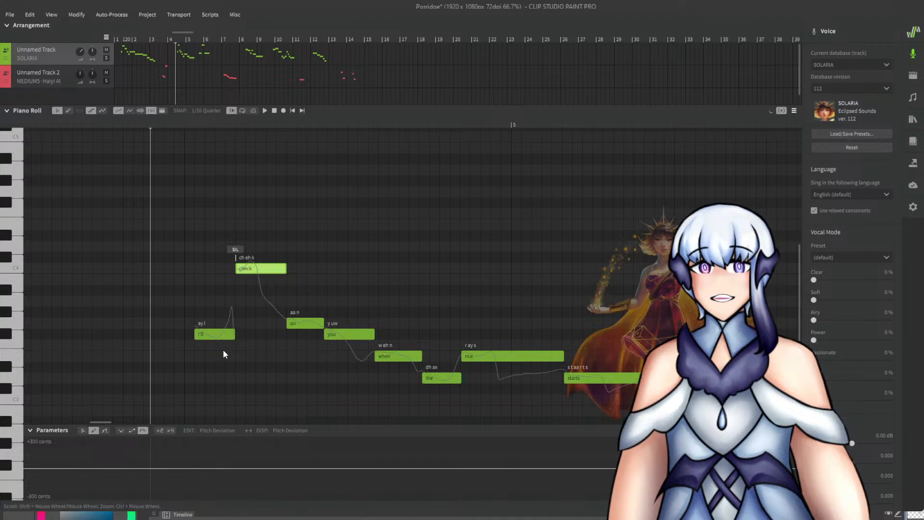
click(233, 335)
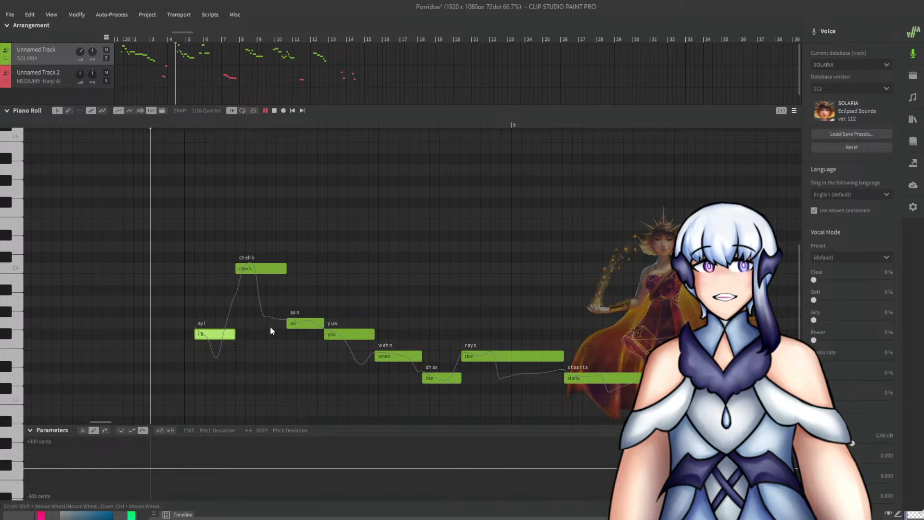
key(space)
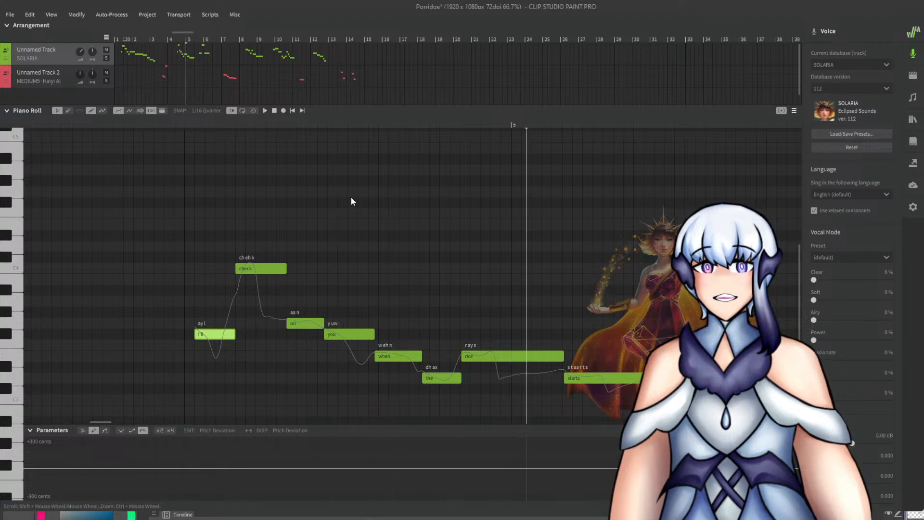
Replay from "on", trim the end of "when", and move "the" earlier to meet it.
click(291, 123)
key(space)
key(space)
click(427, 358)
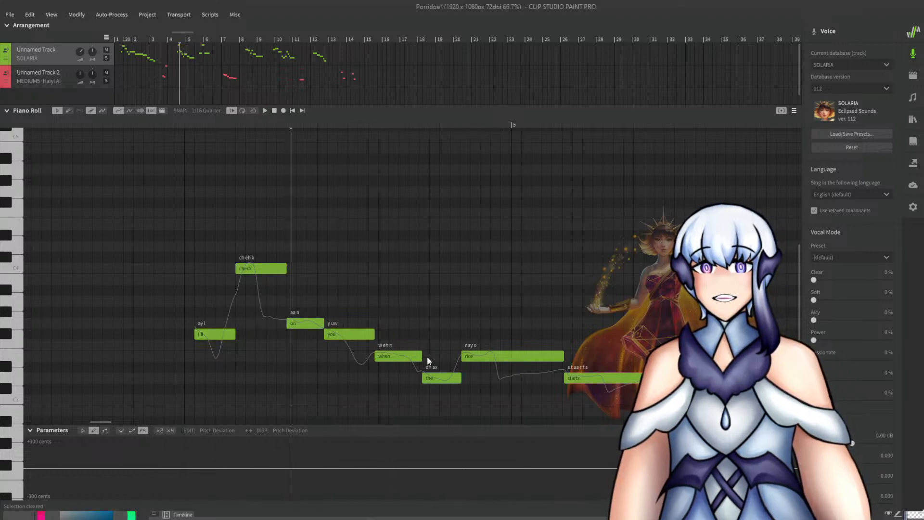
drag(421, 357, 419, 357)
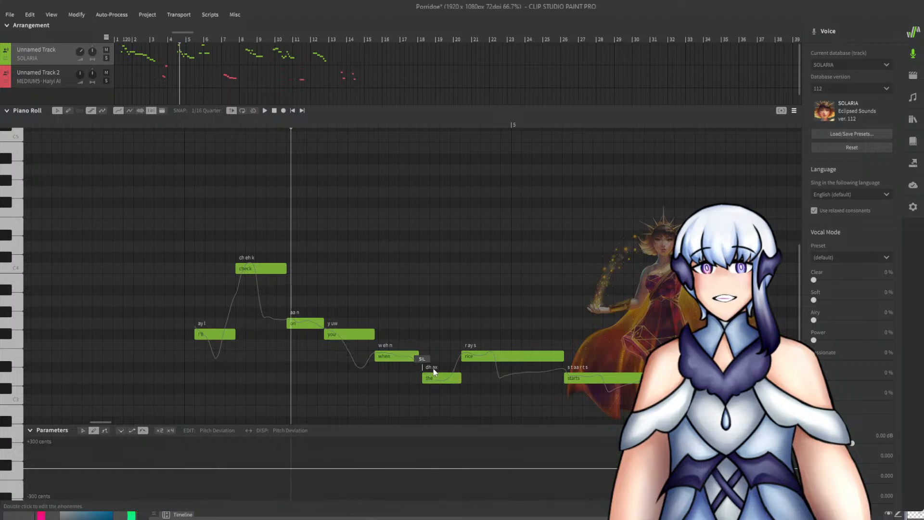
scroll(404, 302, down, 1)
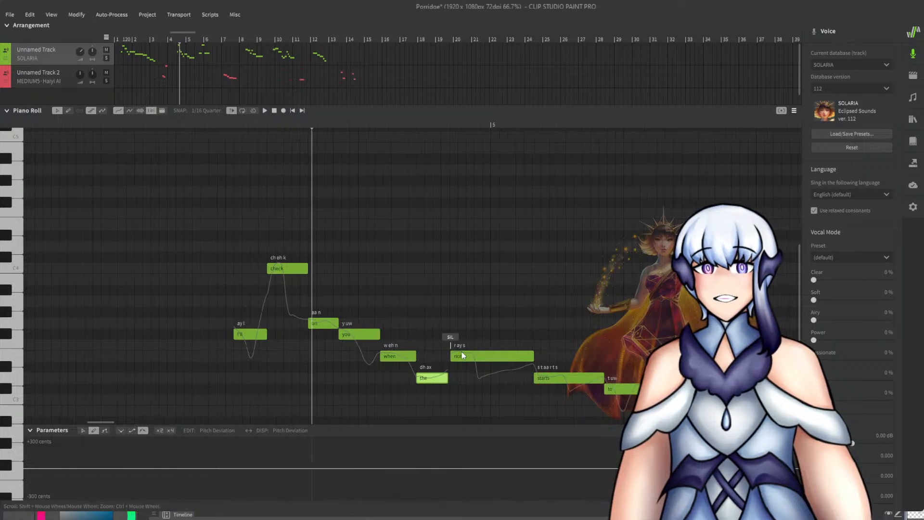
Extend the start of "rice" earlier, shorten "the" to meet it, and replay the line from "on".
drag(450, 356, 441, 356)
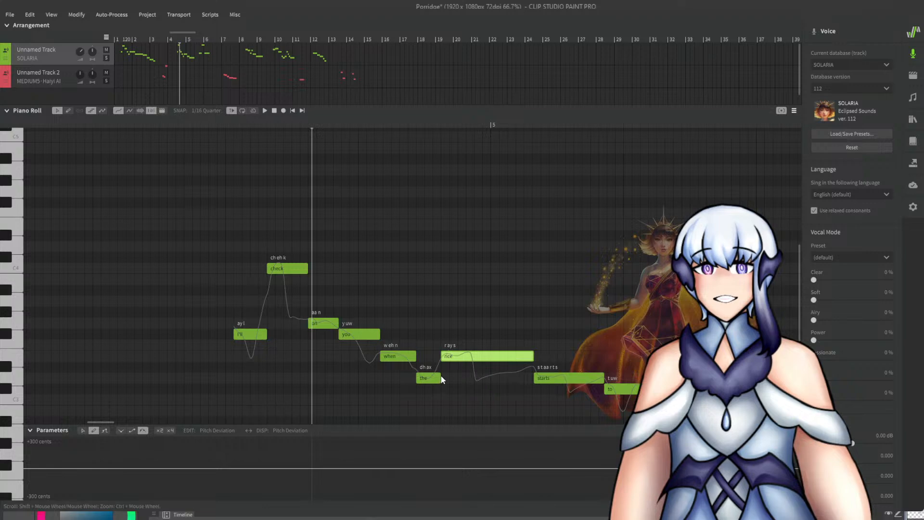
scroll(433, 373, down, 1)
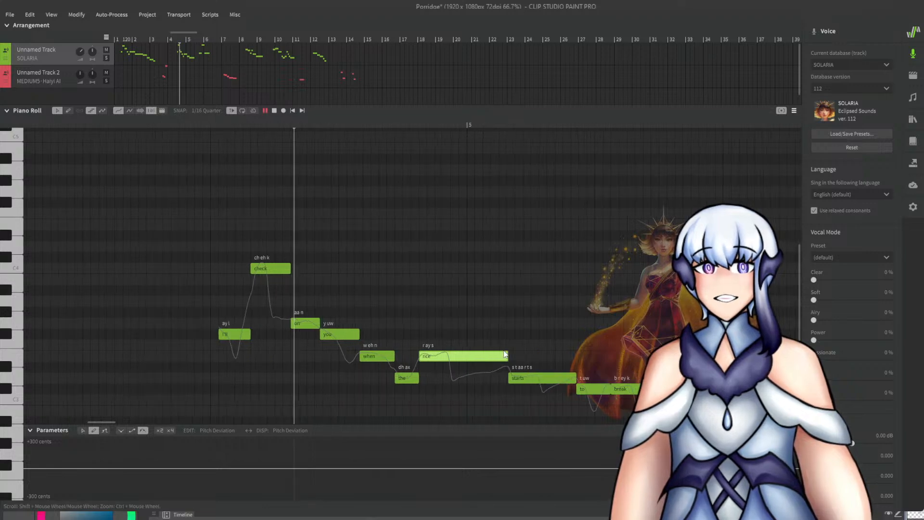
key(space)
click(524, 337)
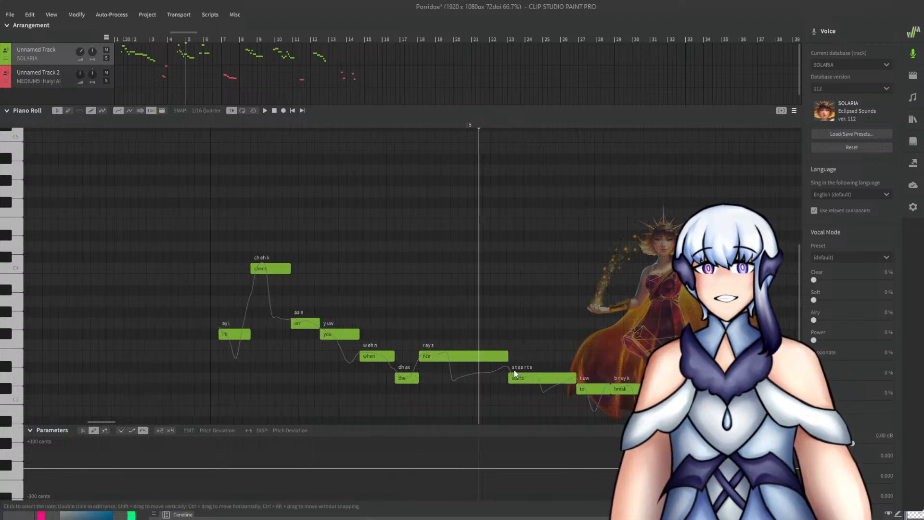
Shorten "rice" and "starts", shift "starts to break up" earlier to close the gaps, and replay from "the".
drag(507, 355, 483, 355)
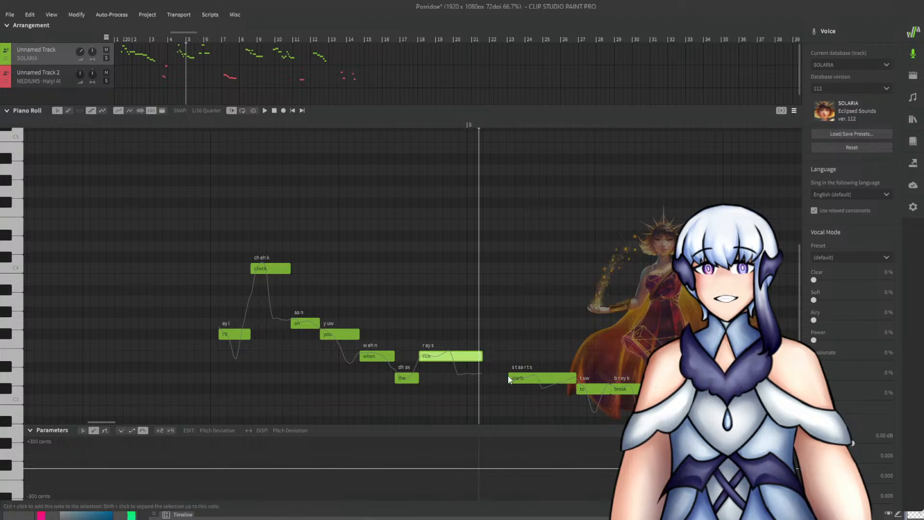
drag(576, 385, 511, 382)
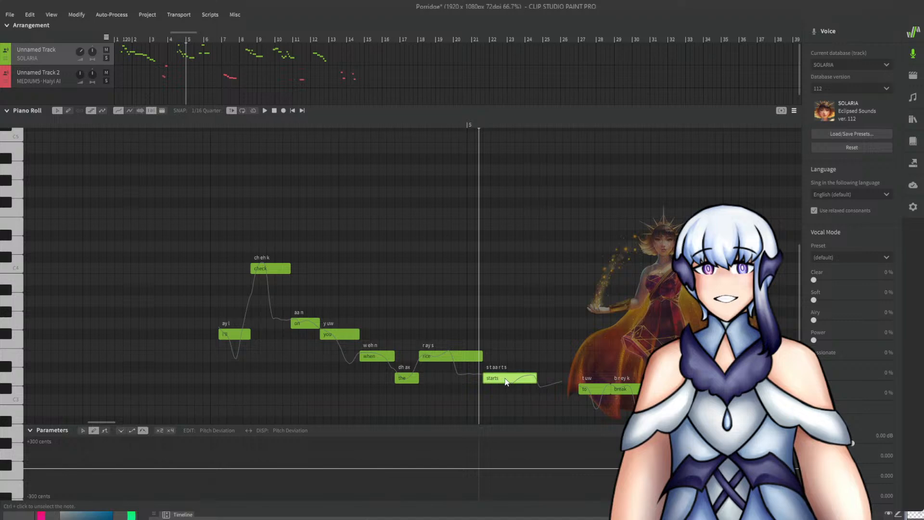
click(622, 370)
drag(602, 378, 561, 385)
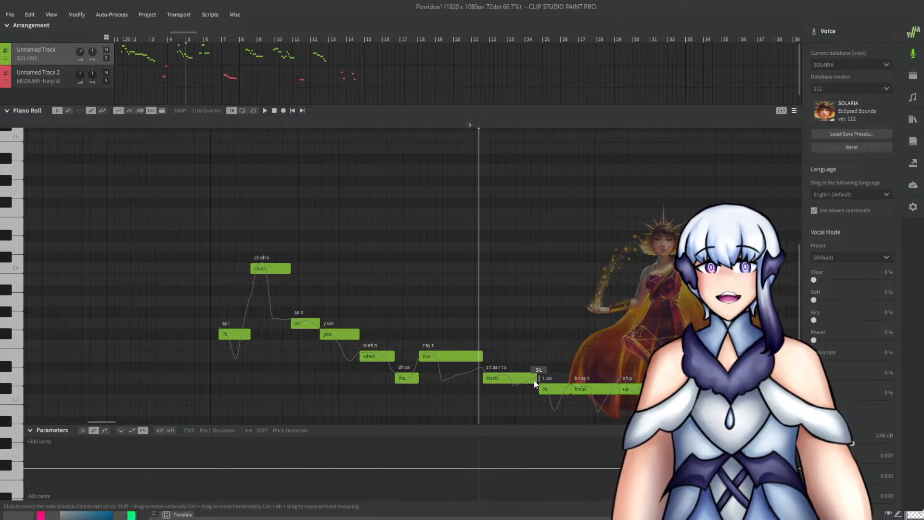
click(395, 125)
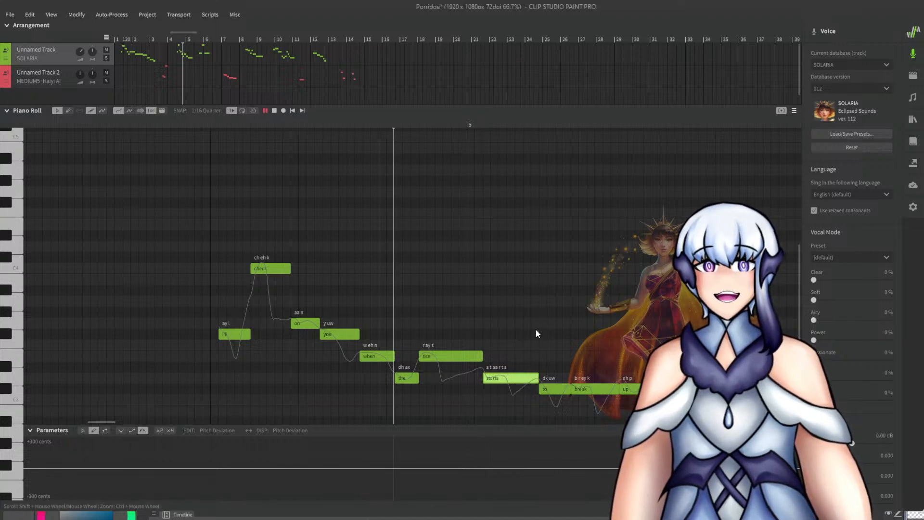
key(space)
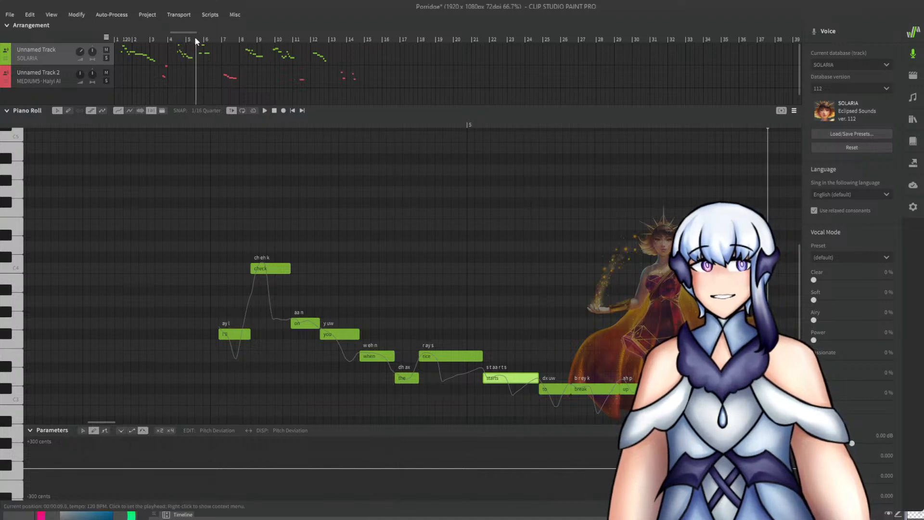
Play back the "have fun" phrase to check its delivery.
key(space)
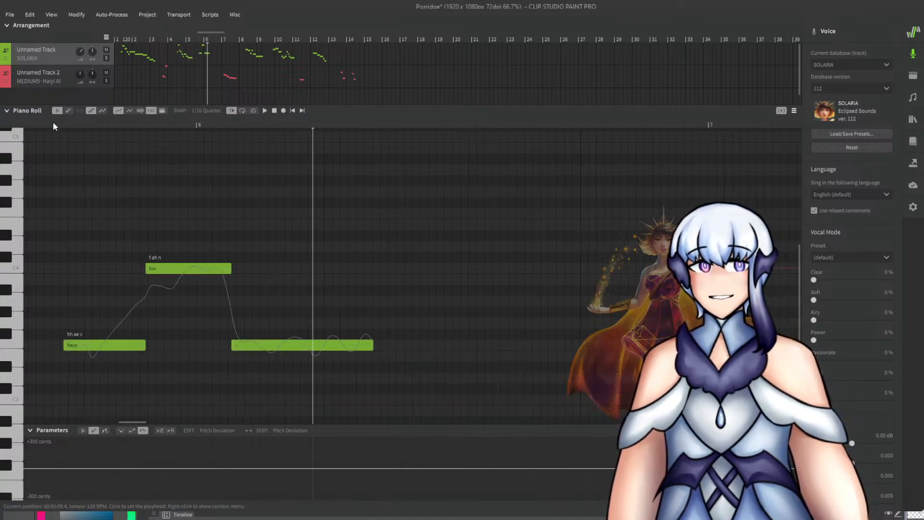
key(space)
key(space)
click(217, 309)
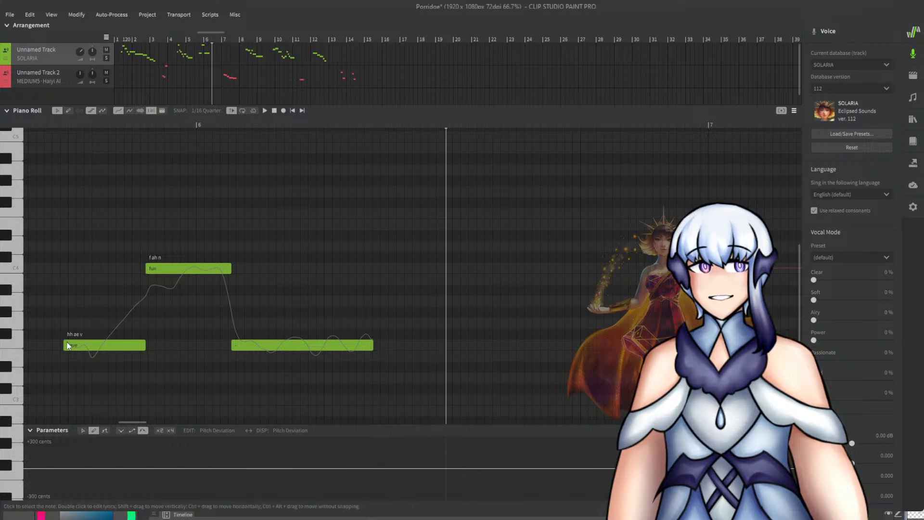
Play the next SOLARIA line from just before "now" to check the timing of "now you can add the pickles".
click(243, 39)
key(space)
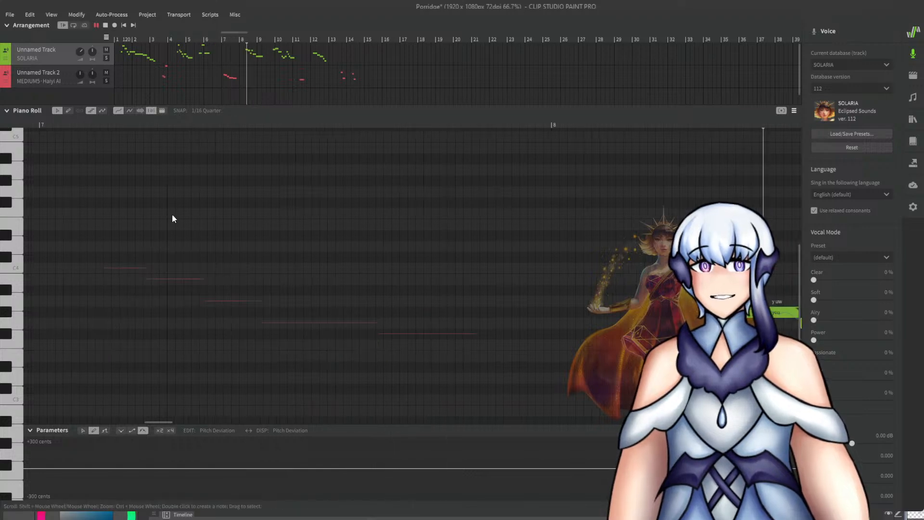
scroll(172, 214, down, 3)
key(space)
scroll(573, 330, up, 1)
click(462, 122)
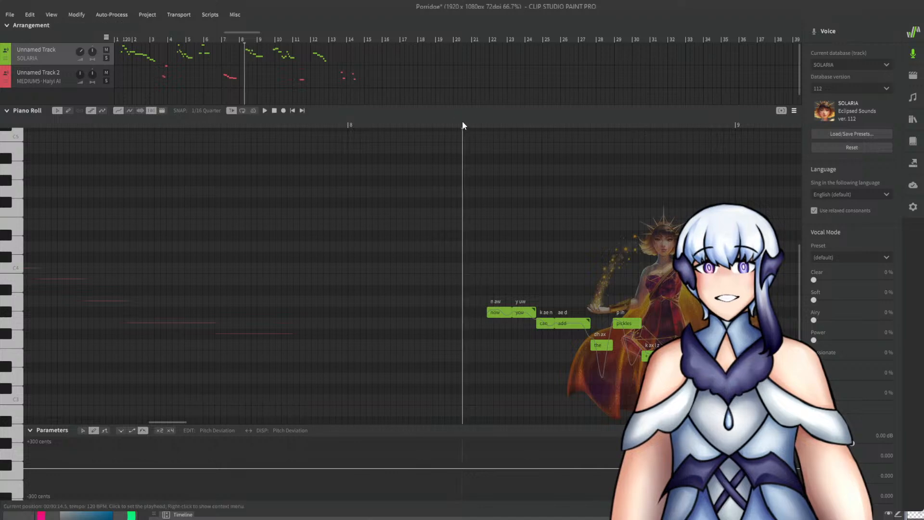
key(space)
key(space)
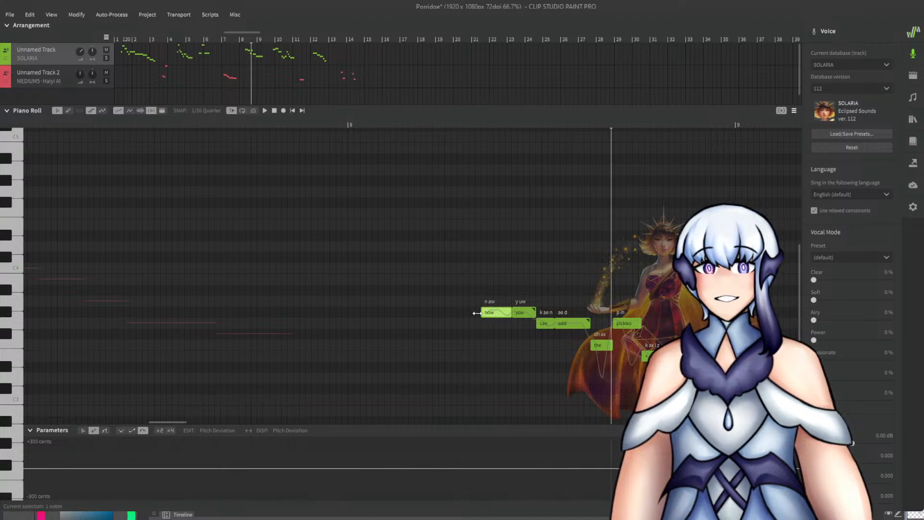
Extend the start of "now" slightly earlier and replay the "now you can add the pickles and pork" line.
click(465, 121)
scroll(312, 161, down, 2)
scroll(636, 295, up, 2)
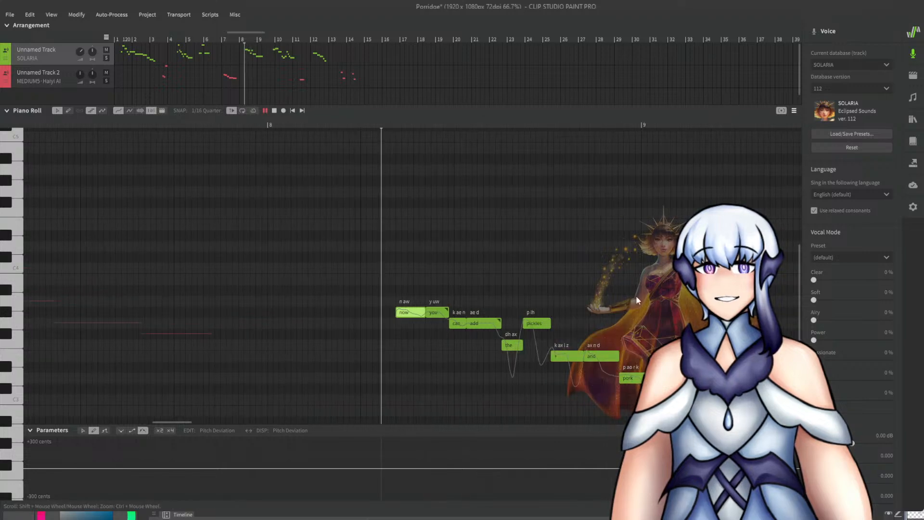
key(space)
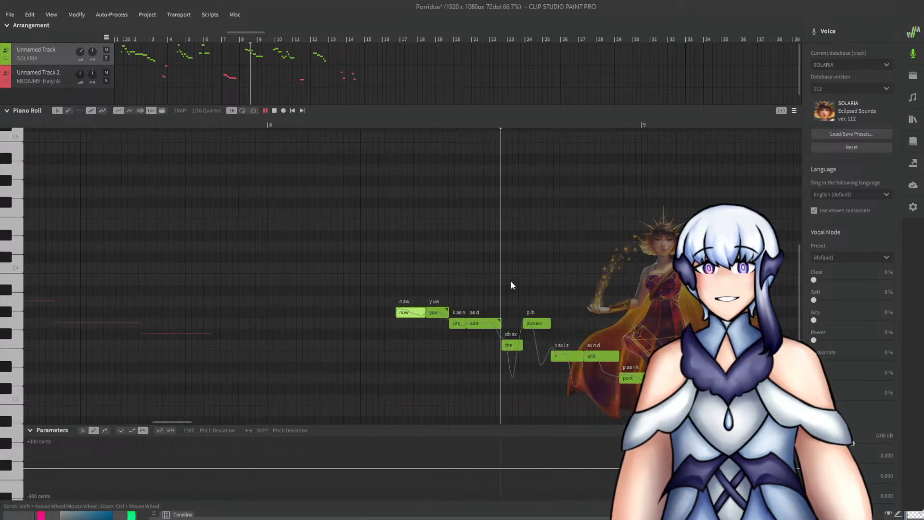
key(space)
click(554, 302)
key(space)
key(space)
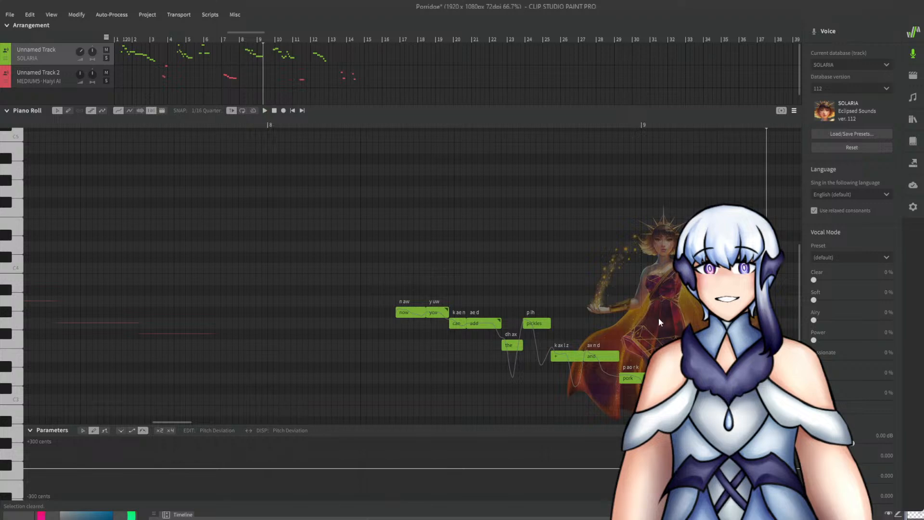
Replay from "pickles", trim the end of "and", and start "pork" earlier to meet it.
click(530, 126)
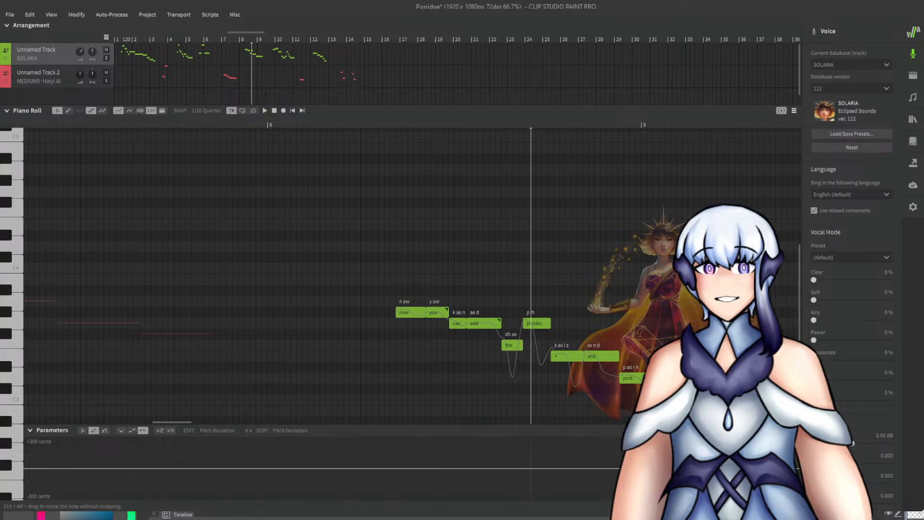
click(632, 378)
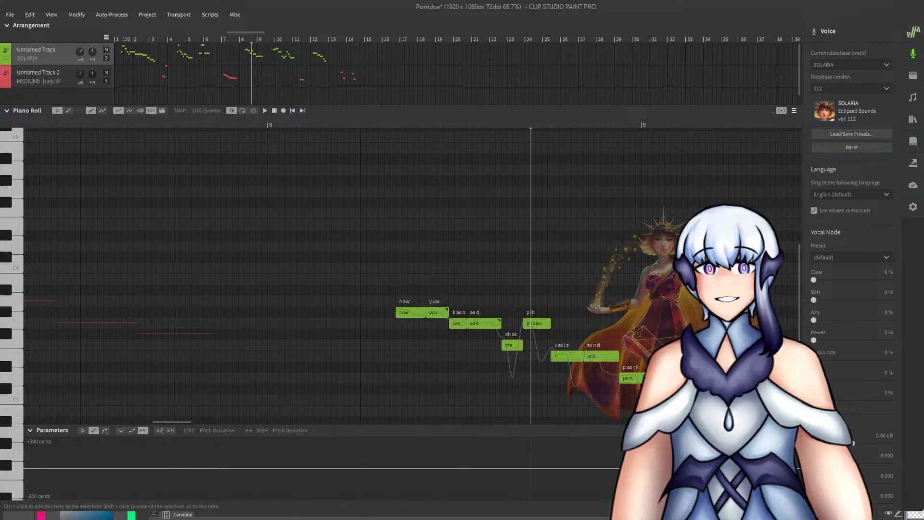
key(space)
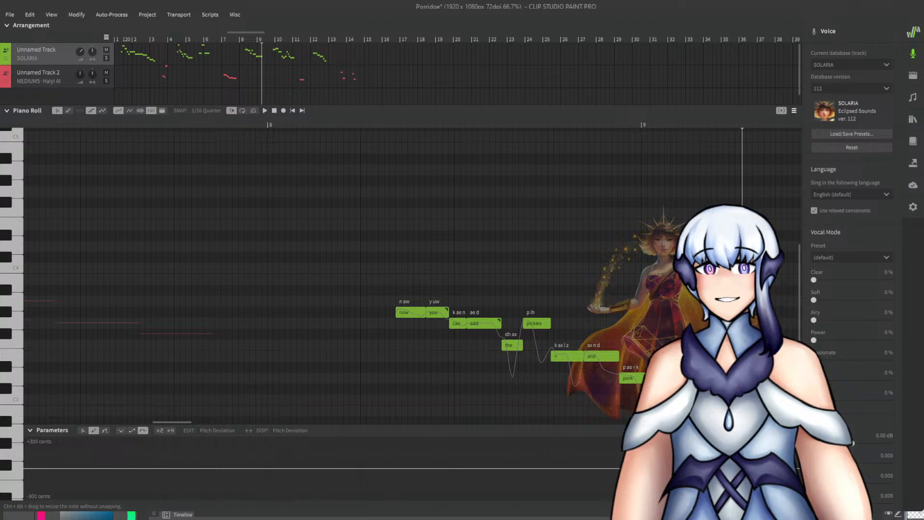
click(534, 125)
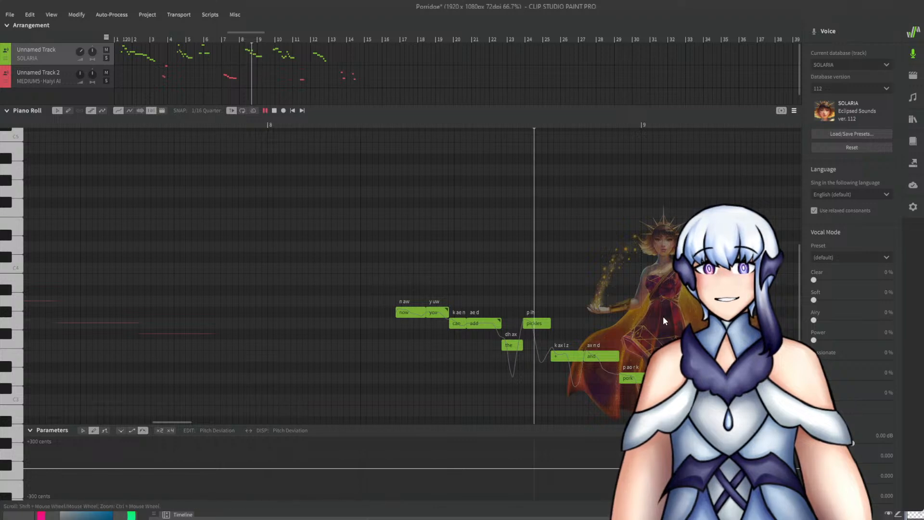
key(space)
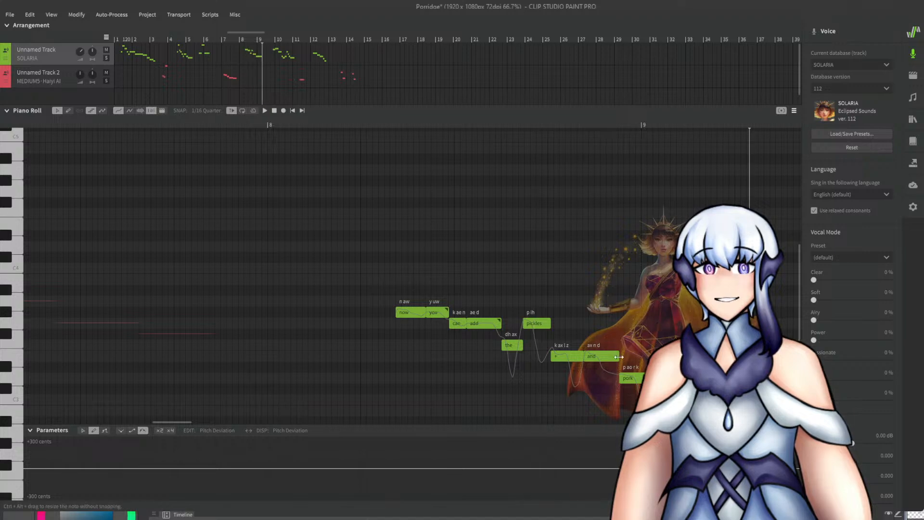
drag(619, 356, 612, 379)
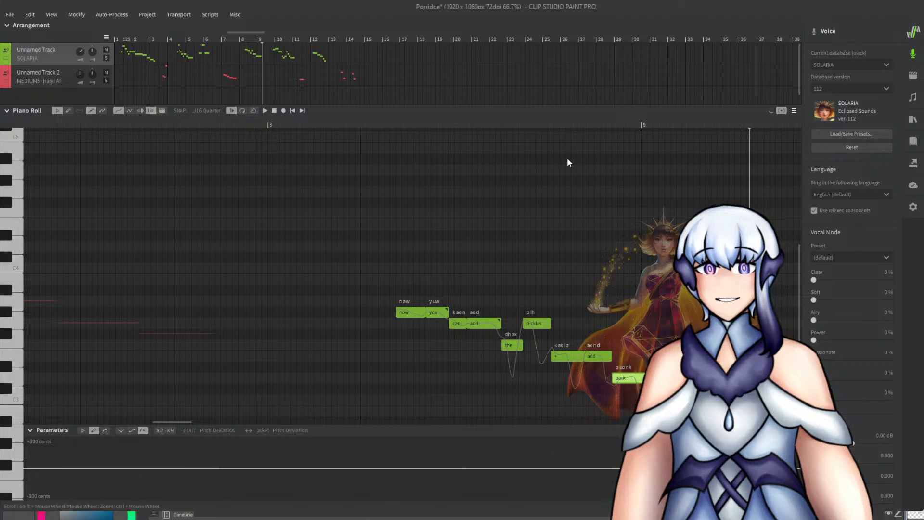
click(490, 128)
key(space)
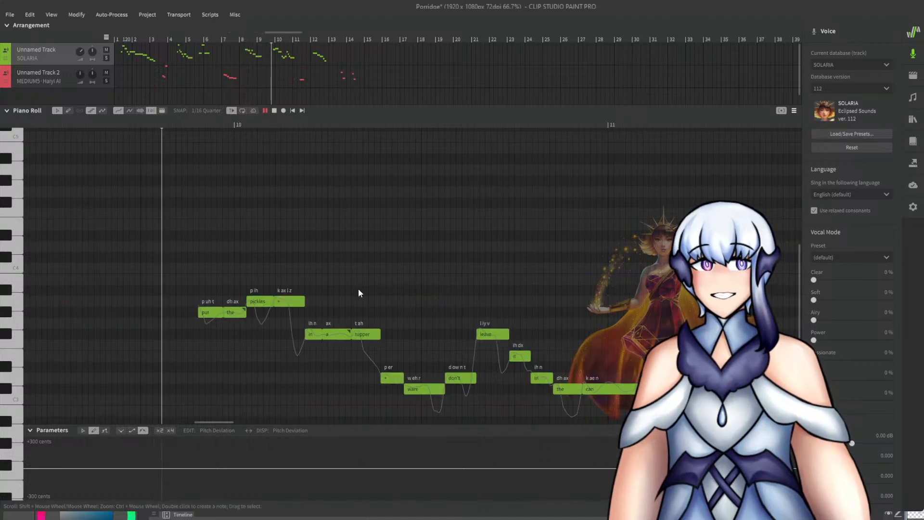
Shorten "a" and "tupper", and move the notes from the second syllable of "tupper" through "can" earlier as a group.
key(space)
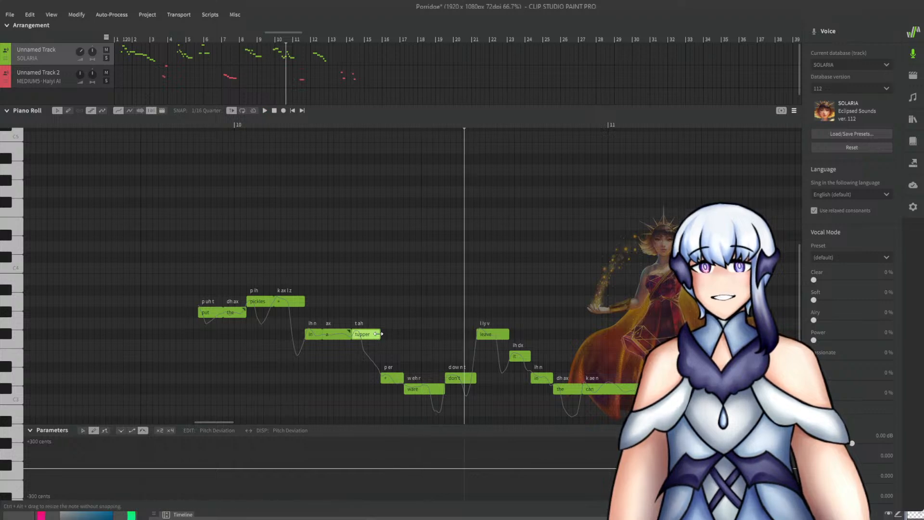
drag(355, 336, 351, 338)
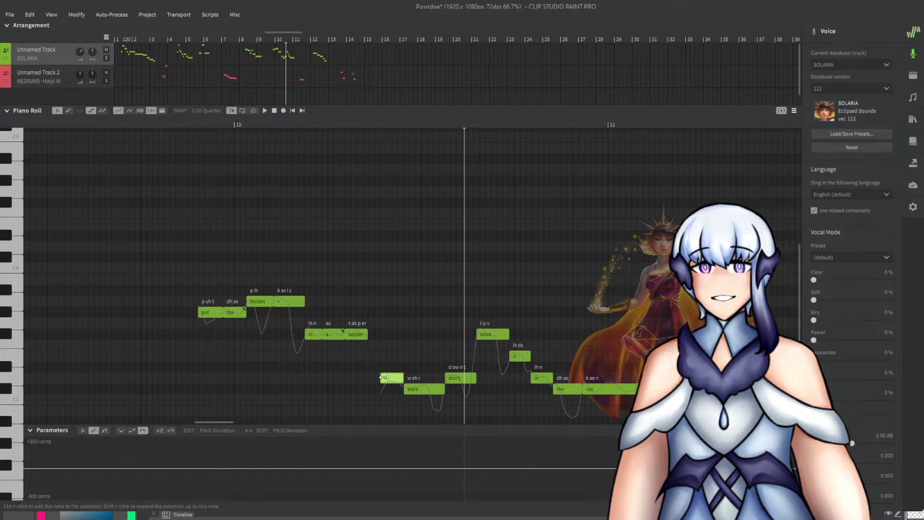
drag(390, 295, 585, 402)
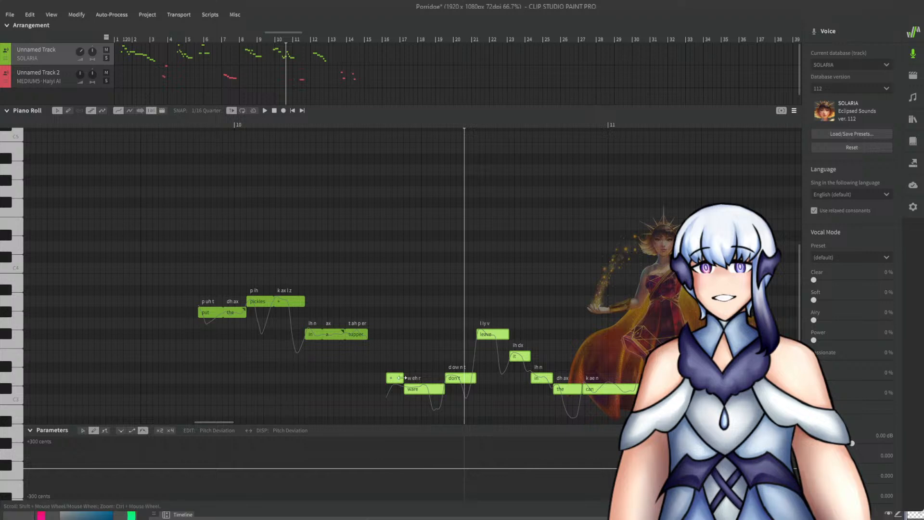
drag(405, 377, 387, 378)
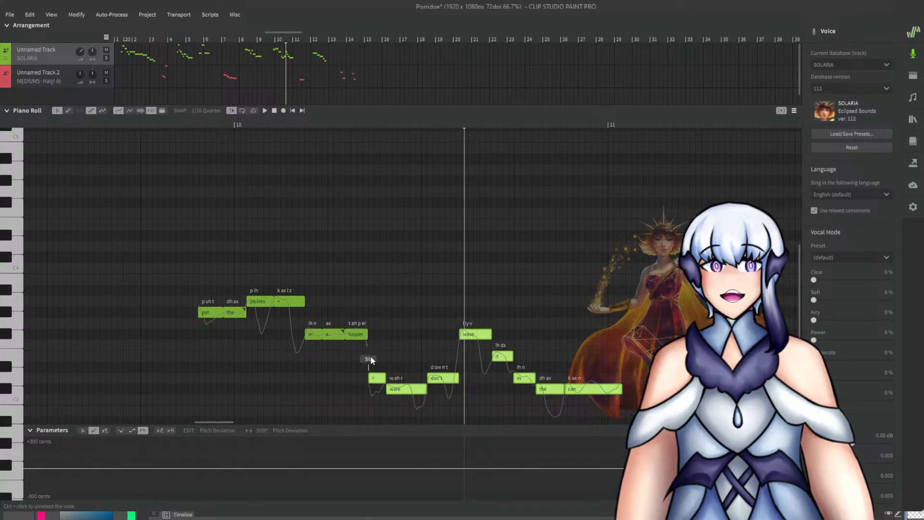
Close the small gap after the first syllable of "tupper" and replay from the second syllable of "pickles".
click(272, 125)
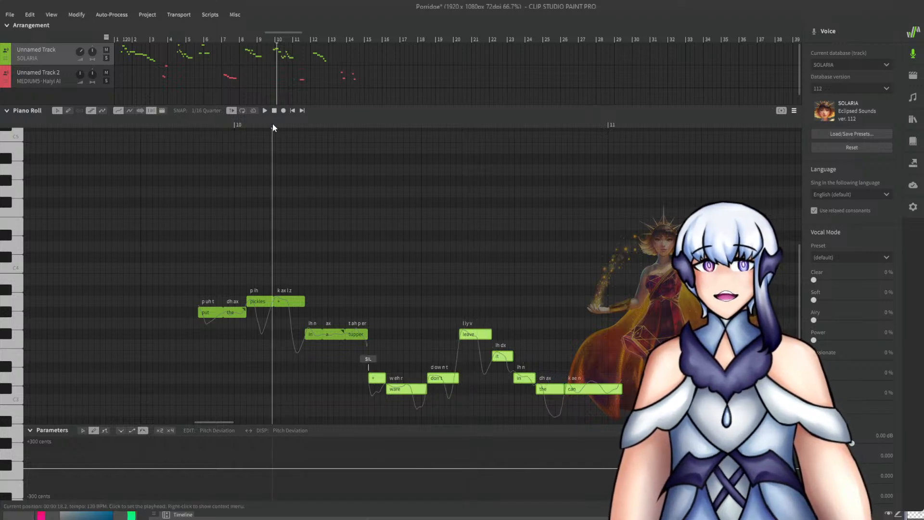
click(331, 267)
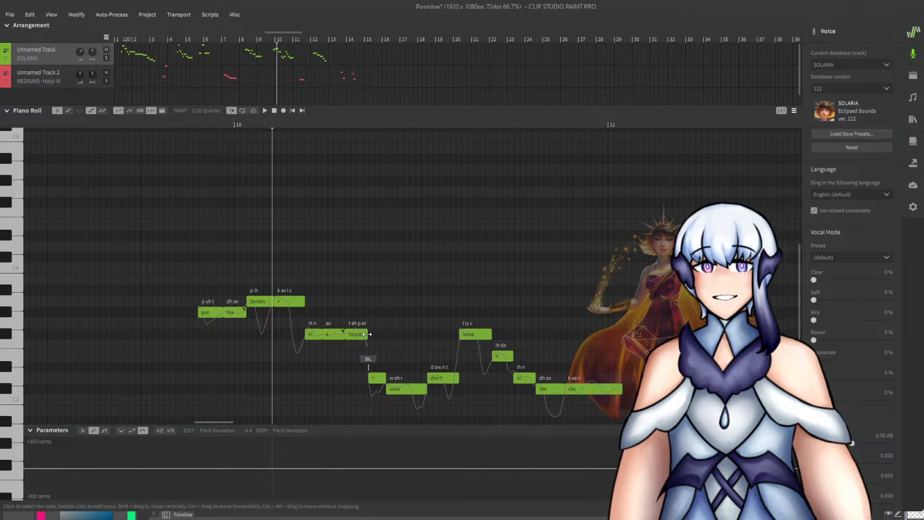
click(368, 334)
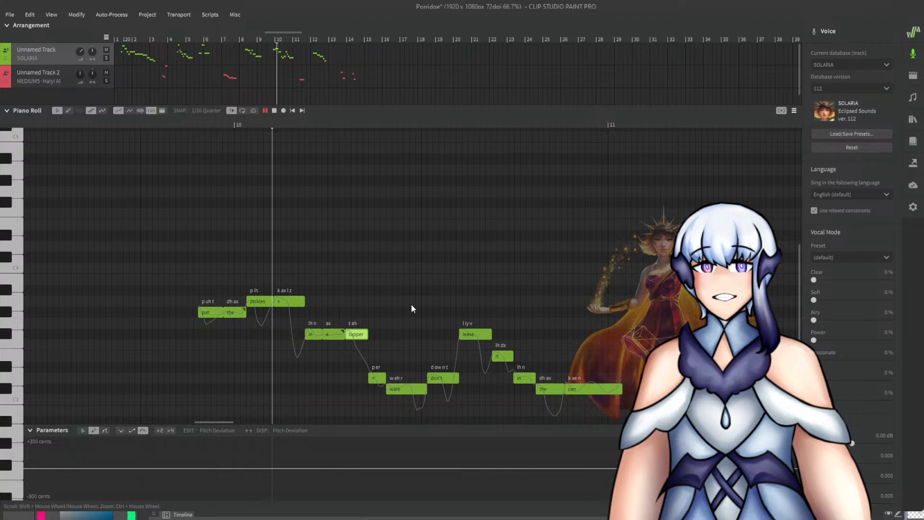
key(space)
key(space)
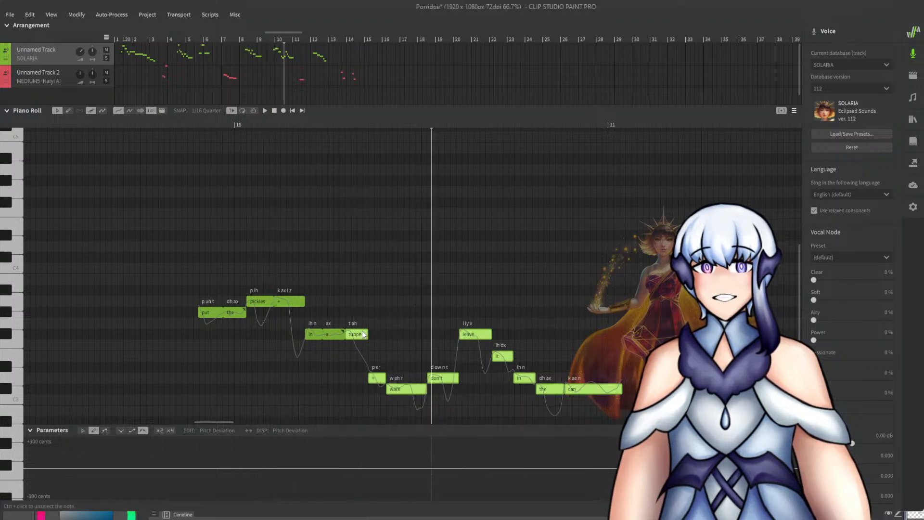
Lengthen the first syllable of "tupper" slightly, shift the following notes later to fit, and replay from "pickles".
drag(362, 331, 346, 336)
click(351, 269)
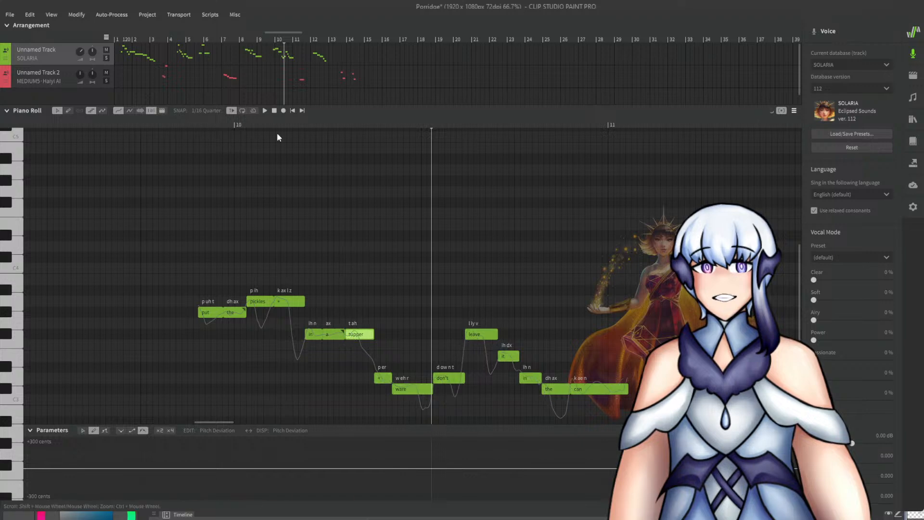
click(258, 124)
key(space)
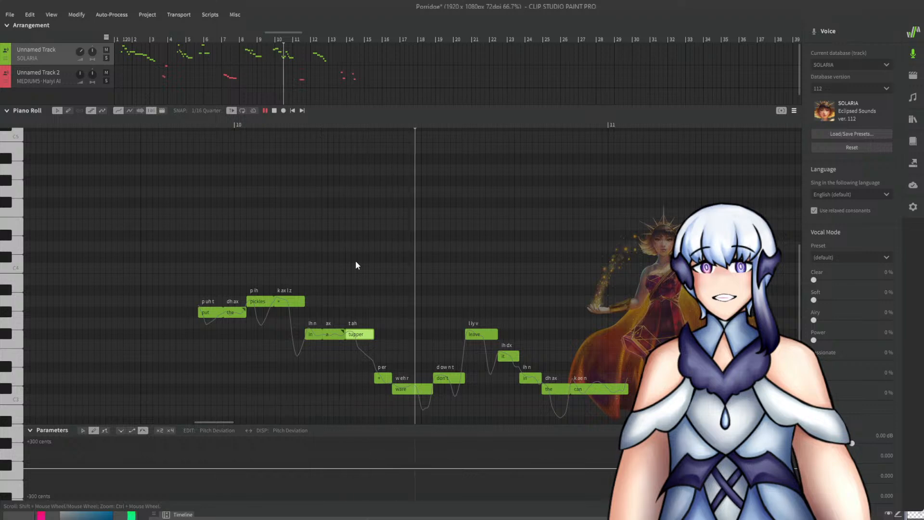
key(space)
key(space)
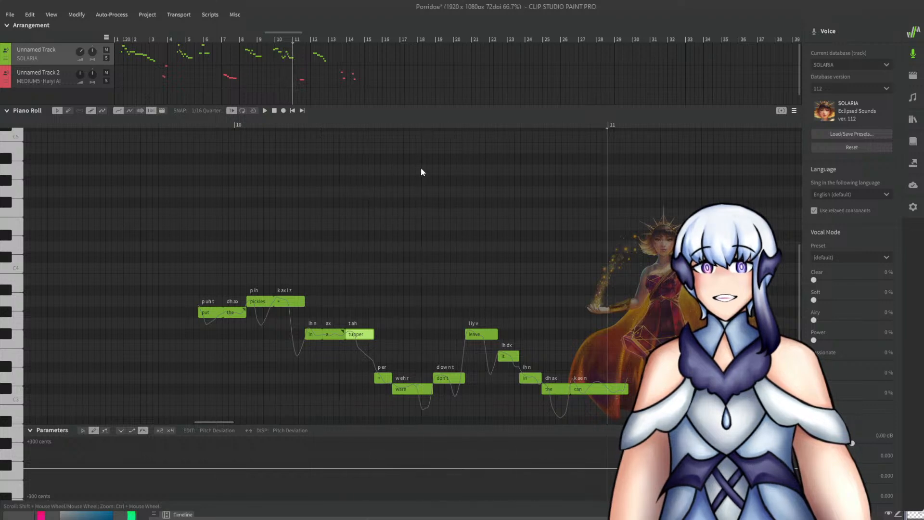
Shorten "leave", "it" and "in", and move the notes from "it" through "can" earlier to close the gaps.
click(366, 124)
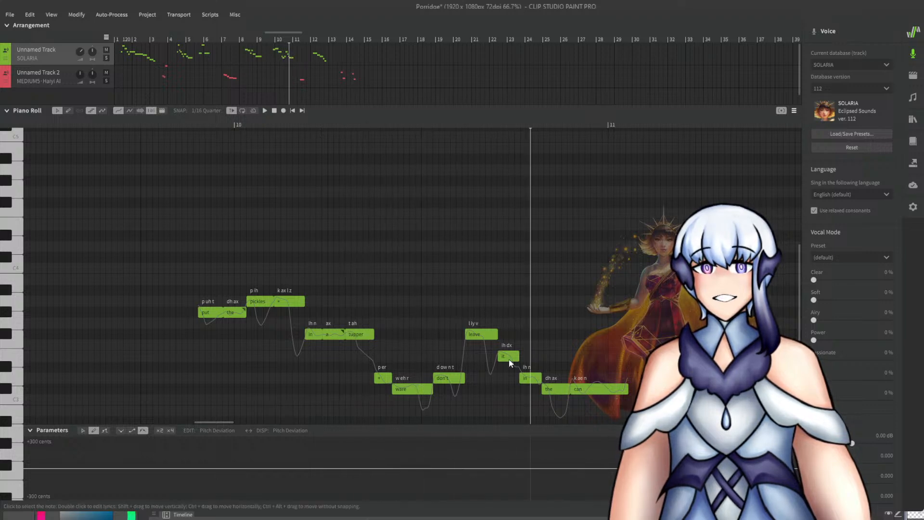
drag(497, 334, 525, 376)
drag(525, 329, 650, 420)
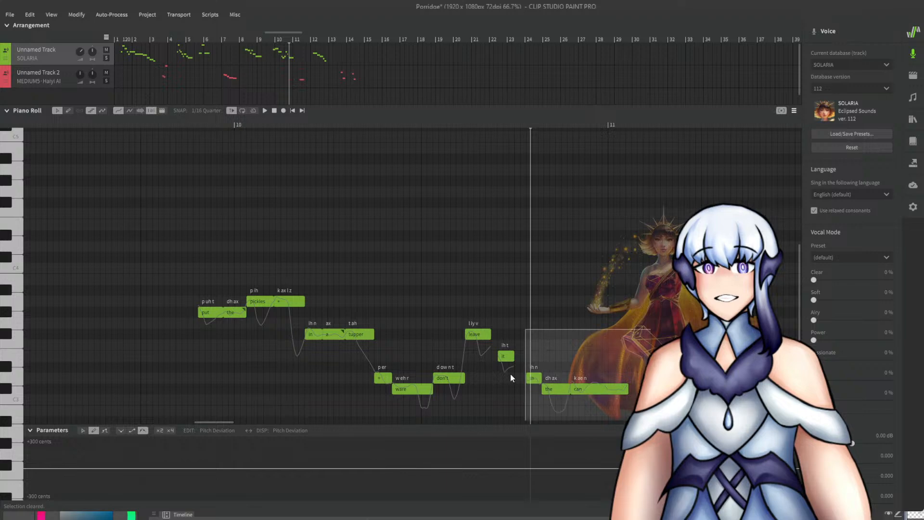
mouse_move(537, 378)
mouse_down()
mouse_move(527, 382)
mouse_move(547, 389)
mouse_up()
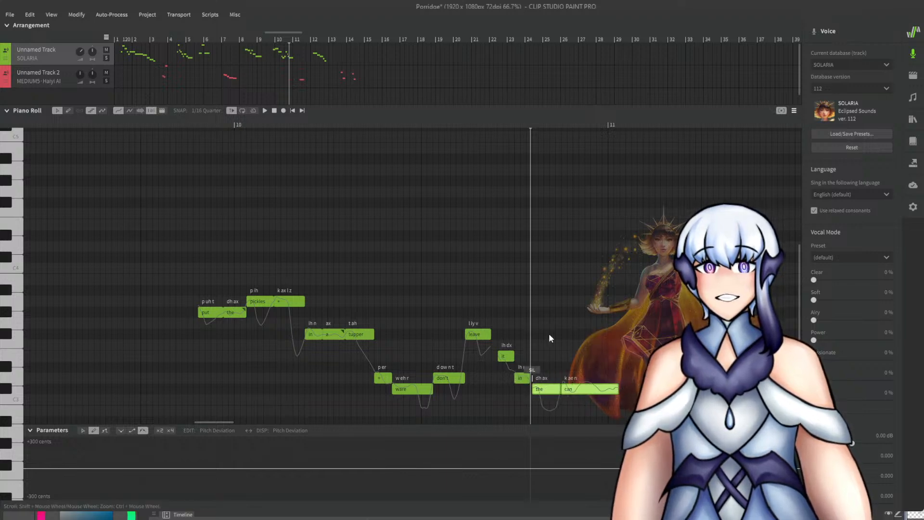
drag(620, 350, 521, 389)
click(529, 358)
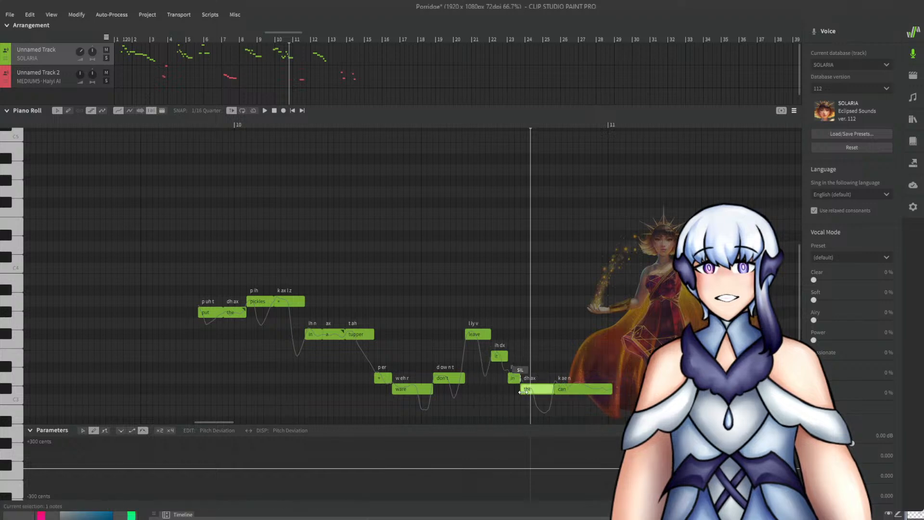
Replay SOLARIA's line from "ware" through "can" and on into the following pause.
click(408, 126)
key(space)
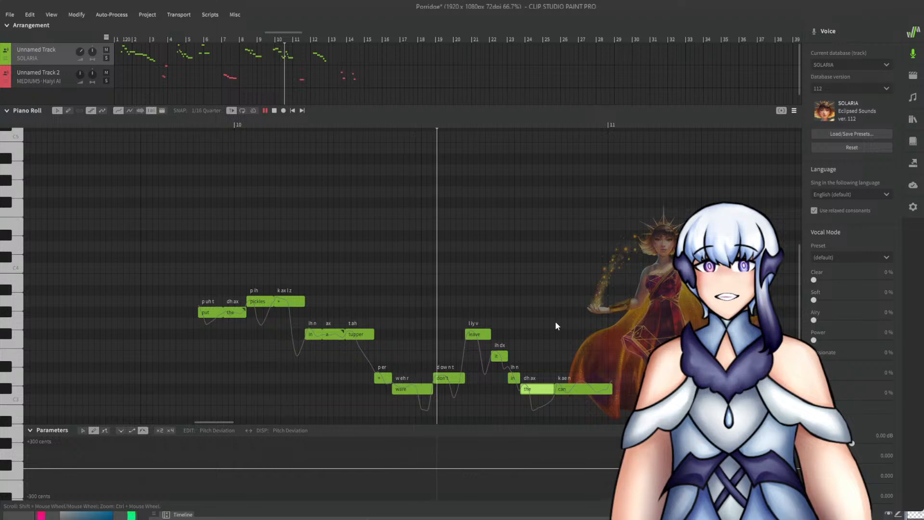
key(space)
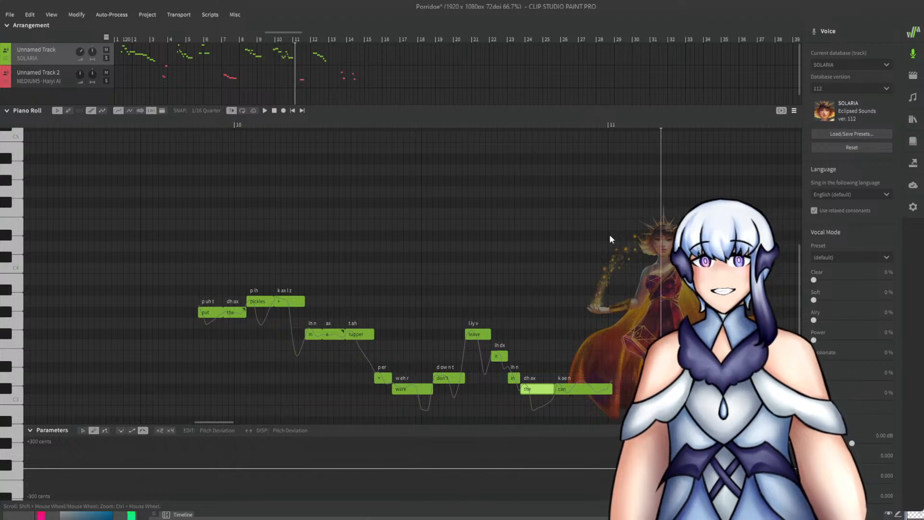
key(space)
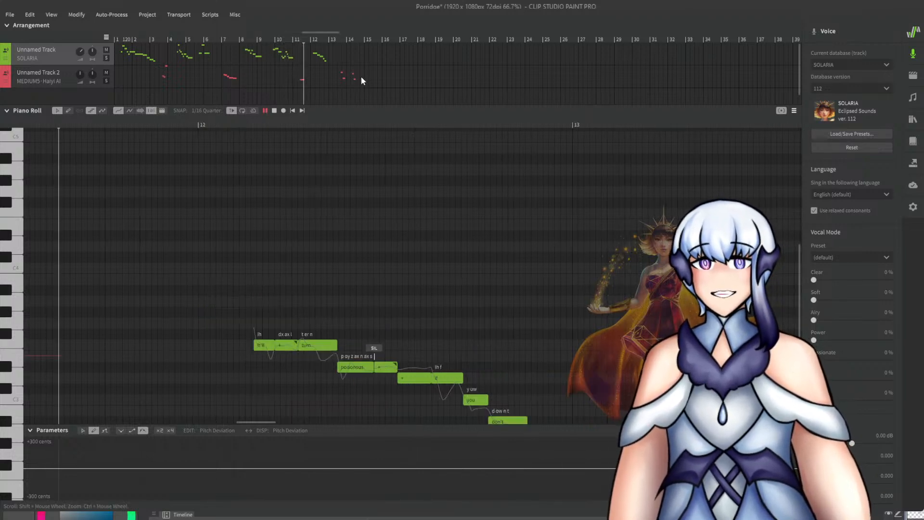
key(space)
On the Haiyi AI track, shorten the end of the "why" note and replay it.
click(303, 70)
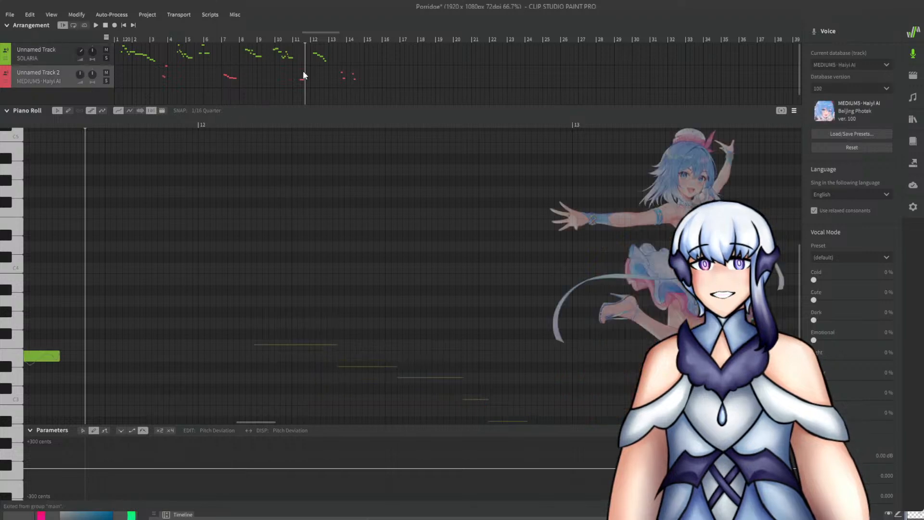
scroll(79, 311, down, 1)
scroll(60, 355, left, 3)
click(517, 335)
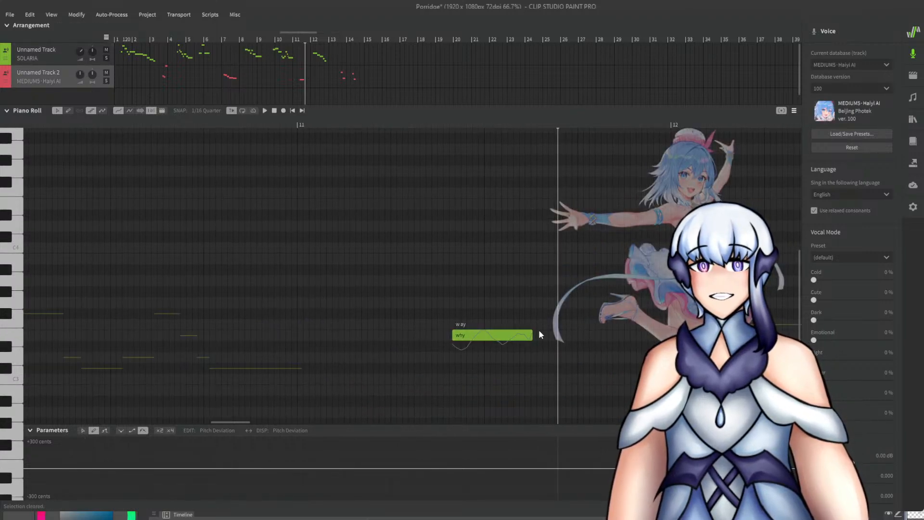
drag(532, 335, 516, 336)
click(440, 124)
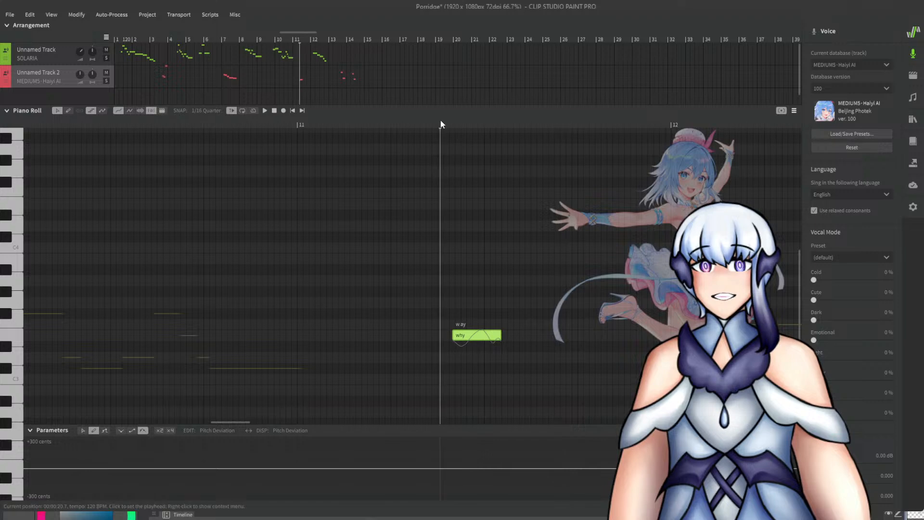
key(space)
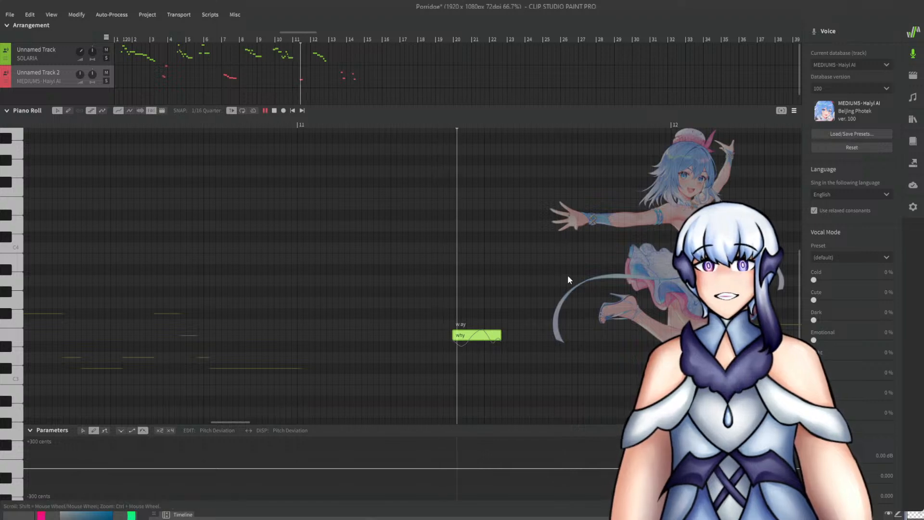
Return to the SOLARIA track and play the phrase "it'll turn poisonous if you don't" from its start.
click(323, 60)
key(space)
scroll(549, 274, down, 5)
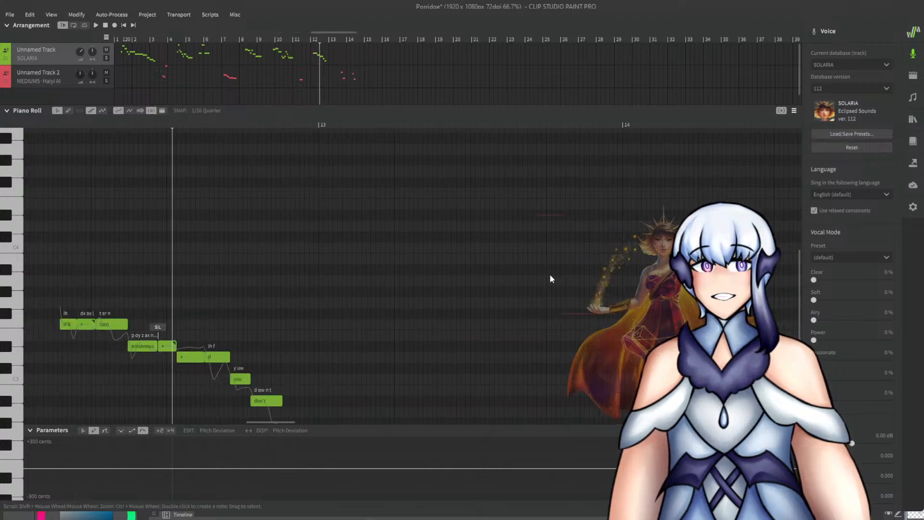
scroll(121, 255, up, 4)
click(80, 126)
key(space)
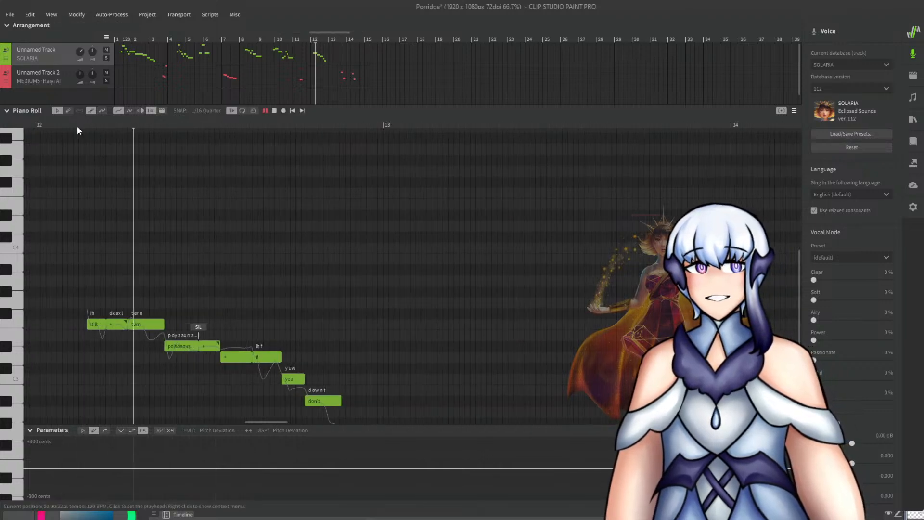
key(space)
scroll(128, 325, up, 2)
key(space)
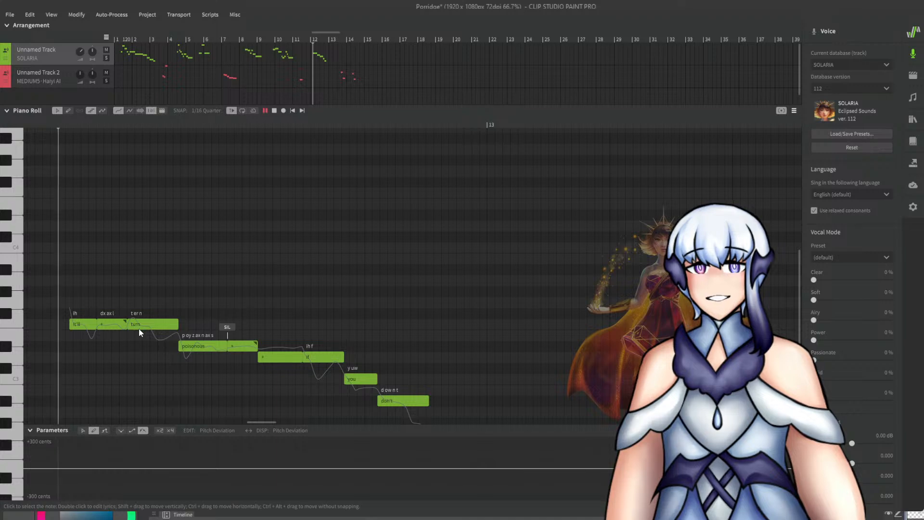
Shorten "turn", start "poisonous" earlier, close the gap before its second syllable, and replay the phrase.
drag(180, 347, 162, 348)
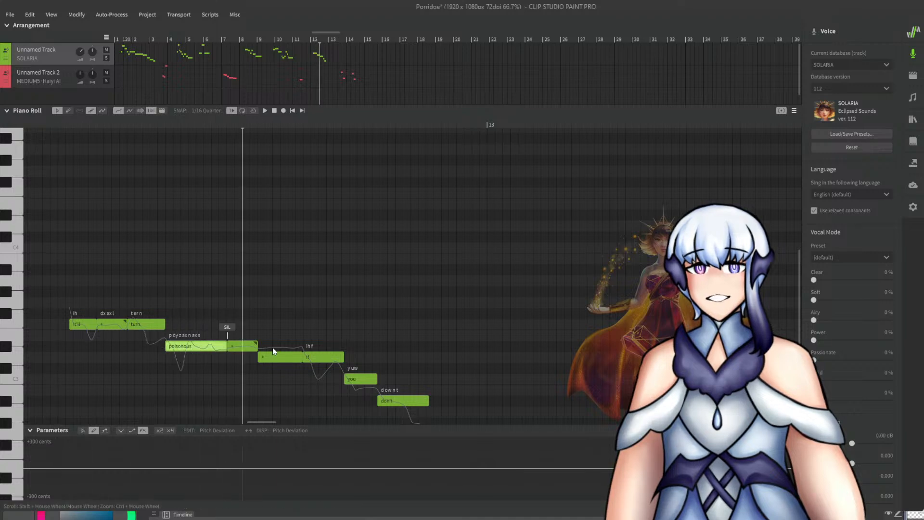
drag(270, 345, 452, 430)
mouse_move(287, 360)
mouse_down()
mouse_move(317, 371)
mouse_move(319, 360)
mouse_move(287, 360)
mouse_up()
click(226, 346)
drag(227, 346, 225, 348)
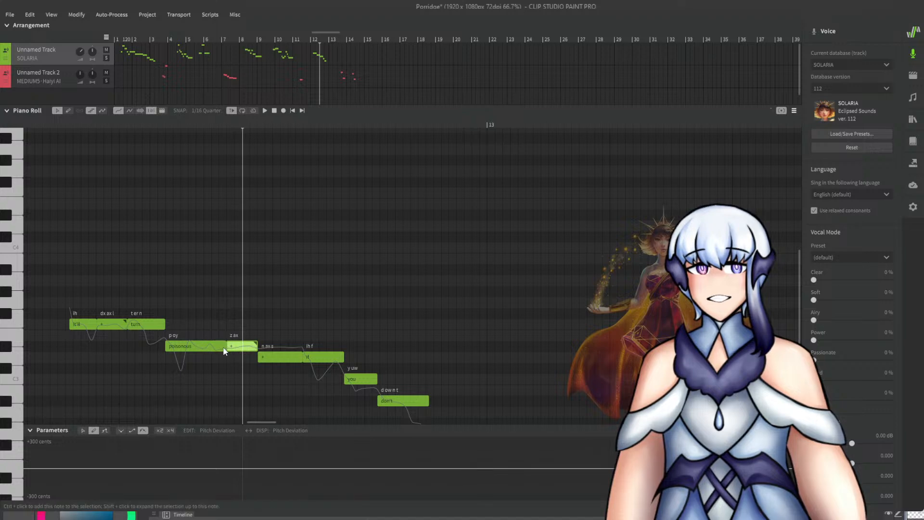
click(51, 123)
key(space)
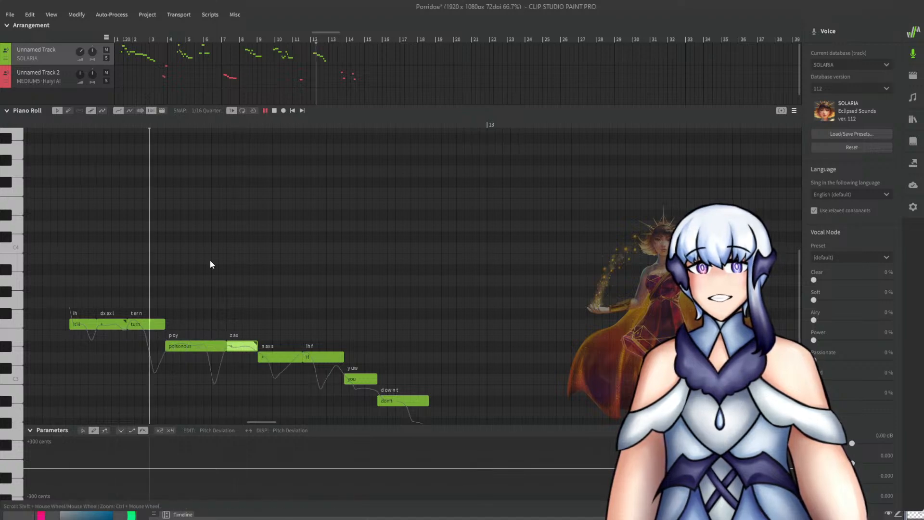
key(space)
Shorten the first syllable of "poisonous", shift the notes through "don't" slightly later, and extend "turn" to meet them.
click(223, 345)
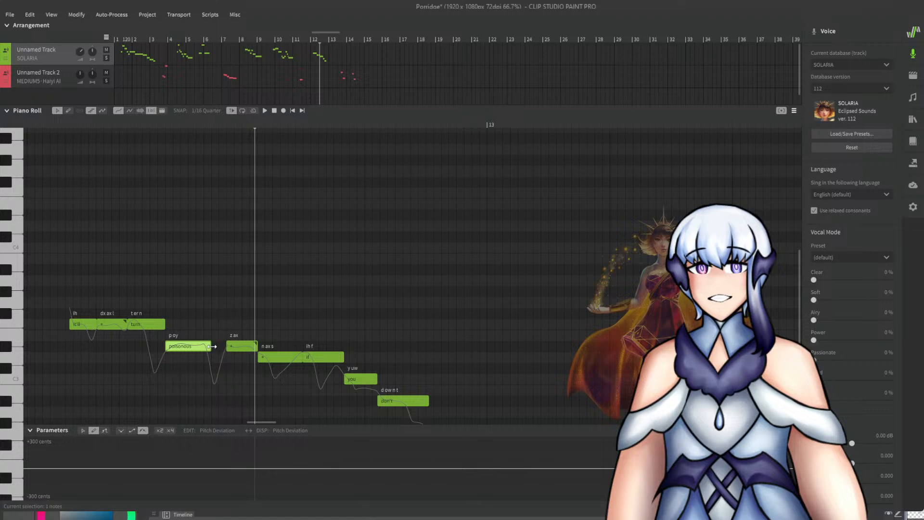
drag(180, 301, 512, 424)
mouse_move(185, 345)
mouse_down()
mouse_move(202, 345)
mouse_move(193, 345)
mouse_up()
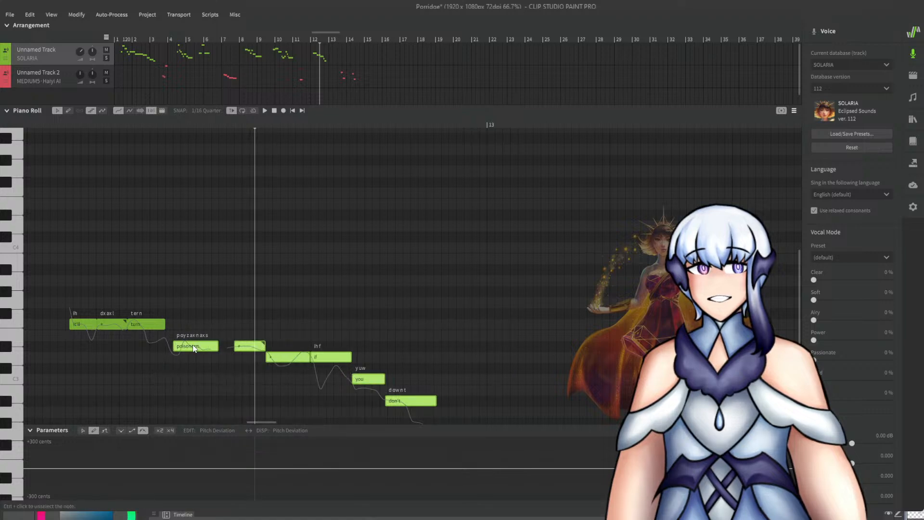
click(157, 298)
click(164, 321)
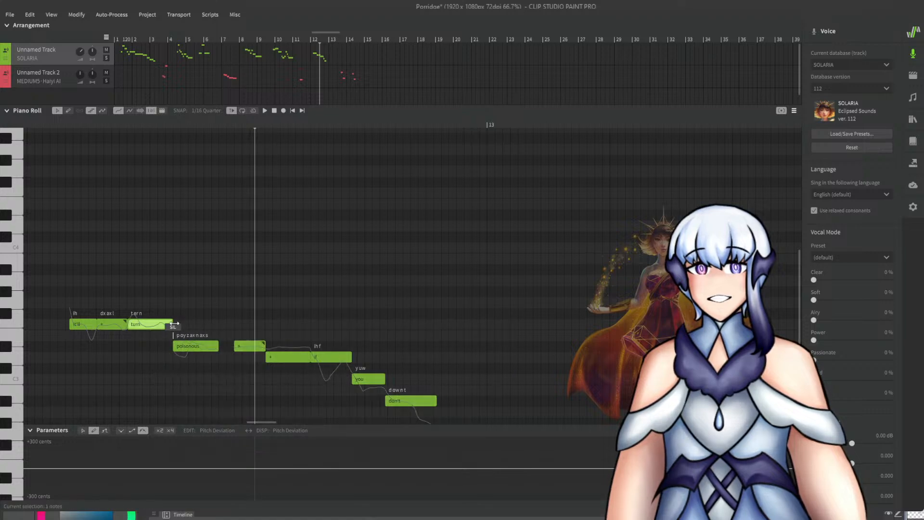
Move the second syllable of "poisonous" through "don't" earlier to meet the first syllable, and replay from the end of "turn".
drag(231, 300, 566, 481)
drag(244, 345, 226, 337)
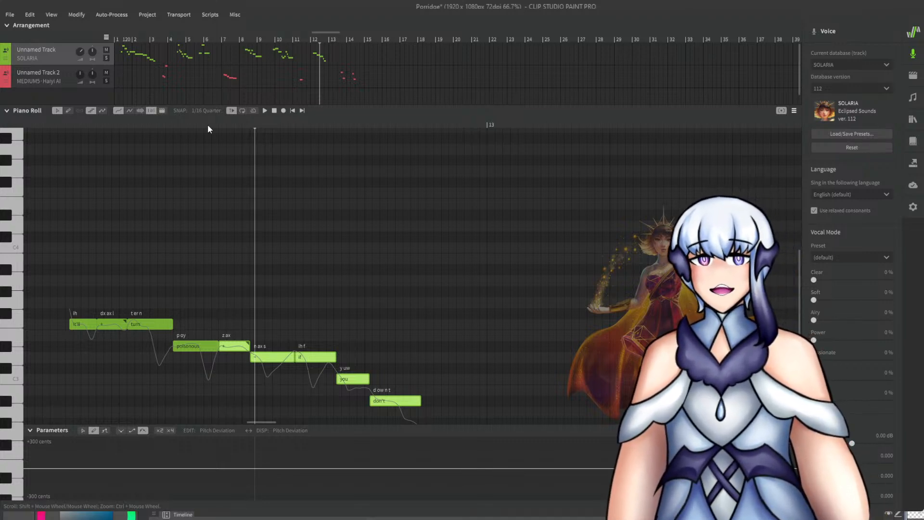
click(163, 125)
key(space)
key(space)
click(281, 250)
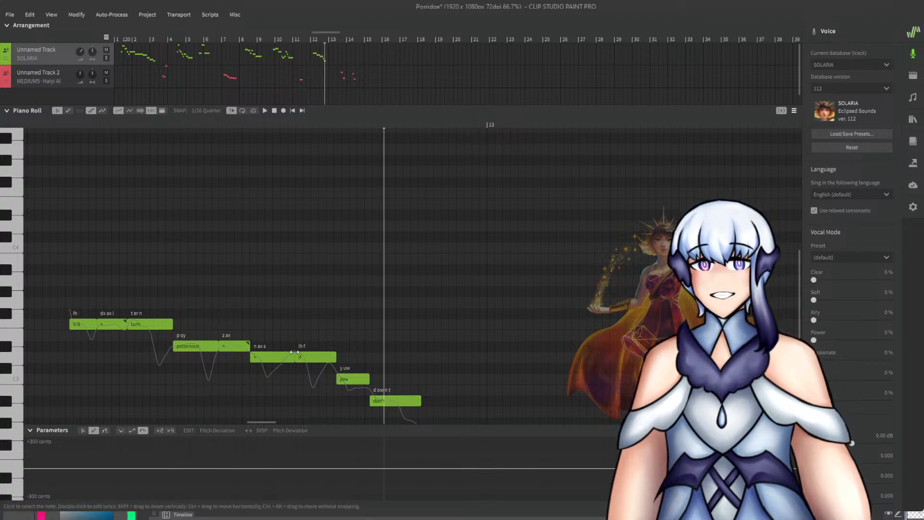
Shorten "you" and the last syllable of "poisonous", and move "if", "you" and "don't" earlier to close the gaps.
drag(294, 352, 279, 353)
drag(296, 318, 444, 431)
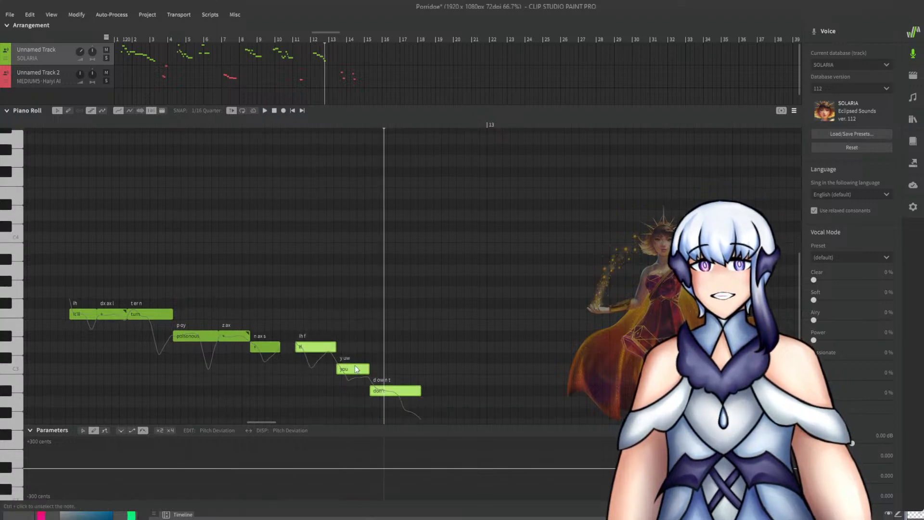
scroll(356, 369, down, 1)
click(376, 357)
click(367, 348)
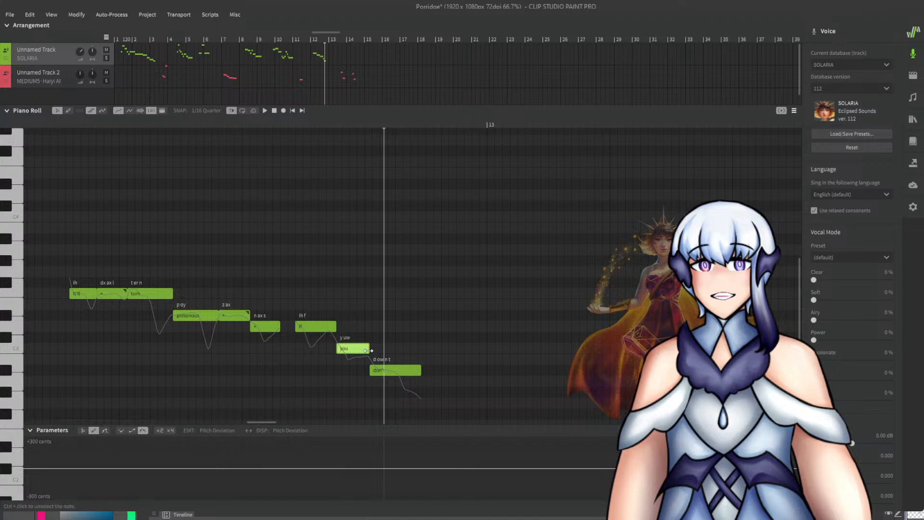
drag(368, 350, 377, 367)
drag(322, 303, 379, 372)
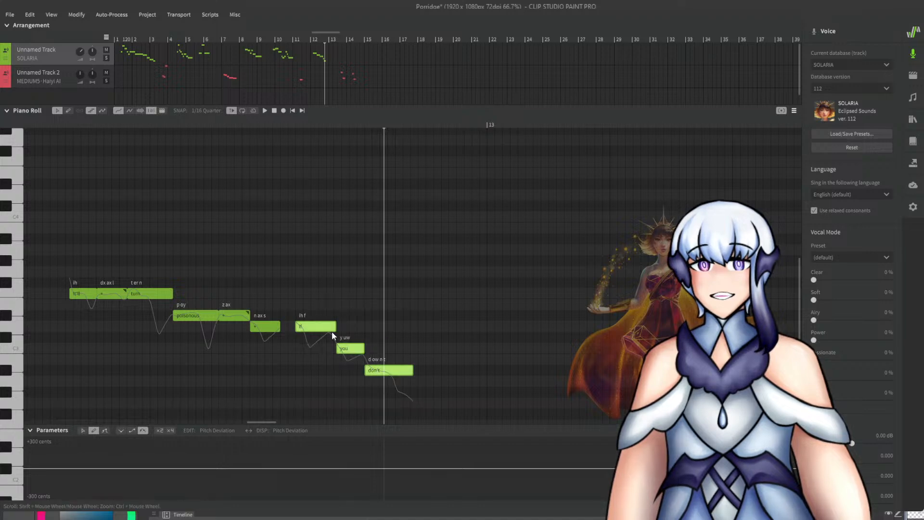
drag(319, 329, 304, 330)
Replay the phrase from "poisonous" and again from "it'll" to check the tightened timing.
click(189, 124)
key(space)
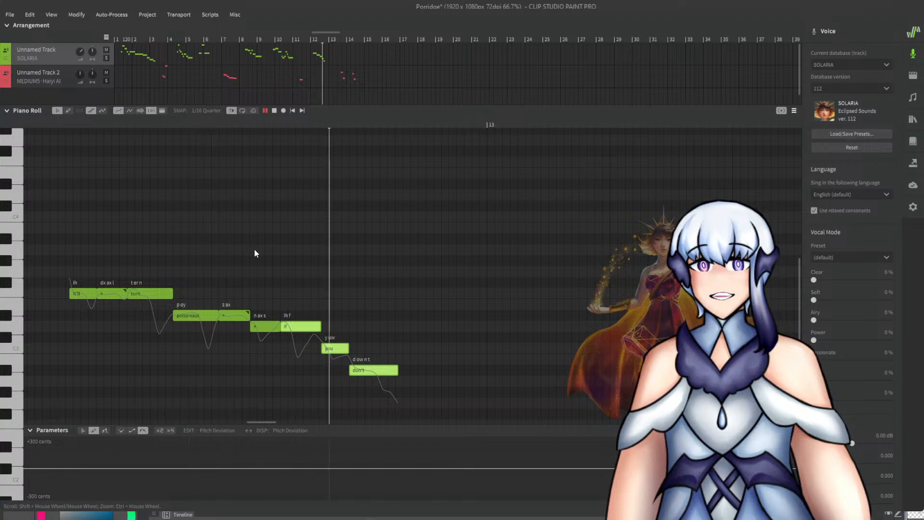
key(space)
click(100, 123)
key(space)
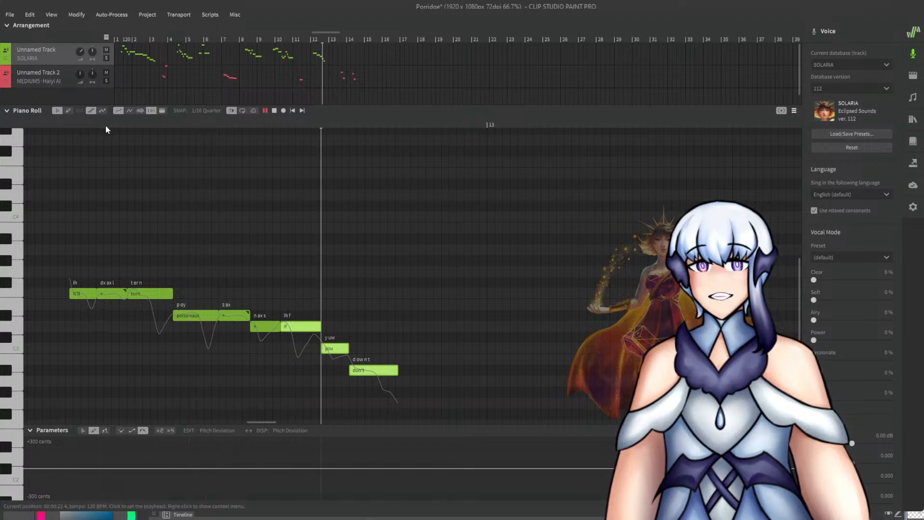
click(54, 128)
scroll(144, 240, up, 1)
Start the second syllable of "poisonous" earlier, trim its end, and move the notes from the last syllable through "don't" earlier.
click(216, 326)
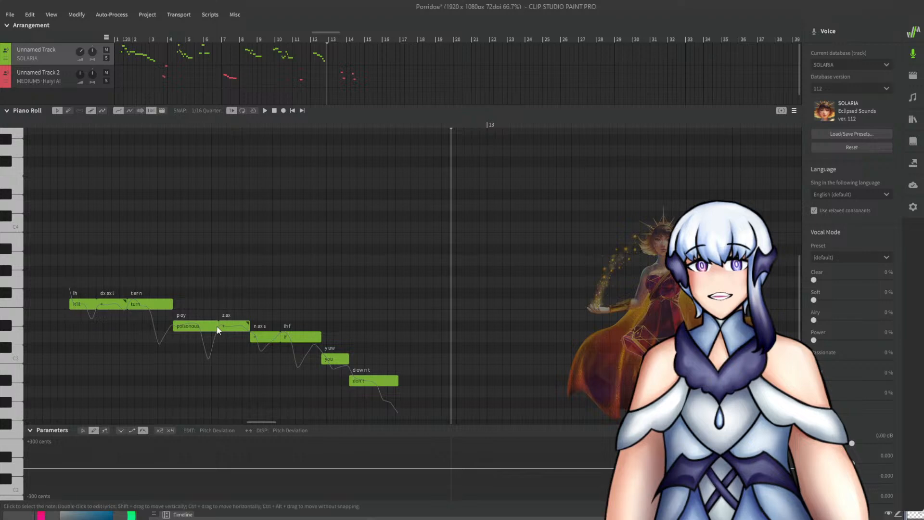
drag(217, 326, 206, 323)
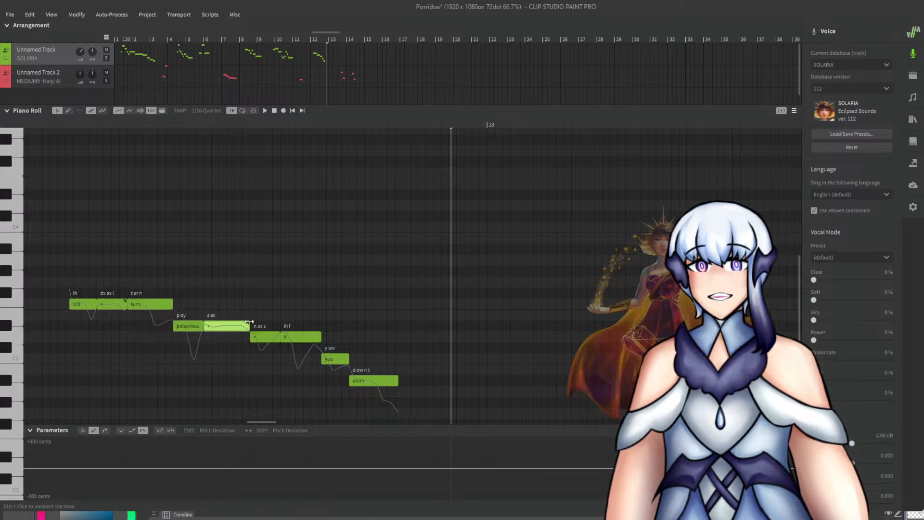
drag(263, 299, 375, 398)
drag(267, 339, 251, 338)
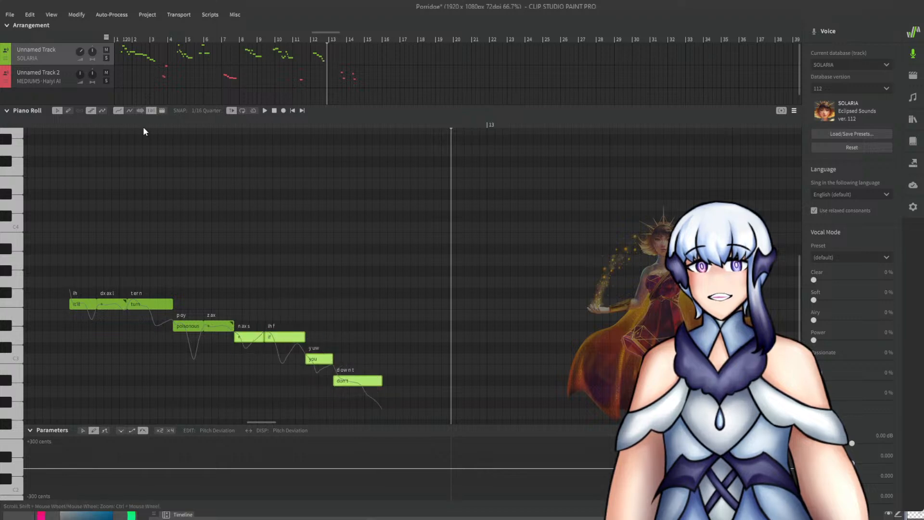
Replay part of the phrase around "poisonous", and play it again from before "it'll".
key(space)
key(space)
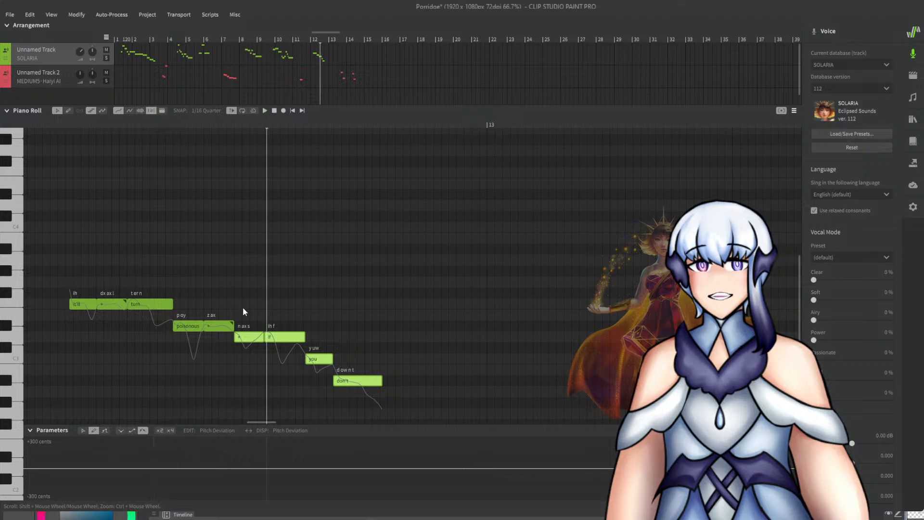
click(79, 149)
click(54, 123)
key(space)
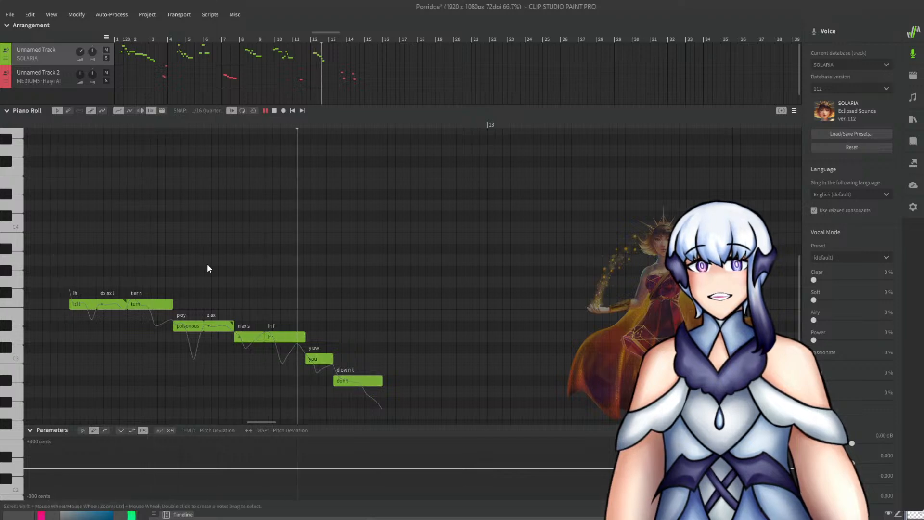
key(space)
Shorten the second syllable of "poisonous", move the notes after it through "don't" earlier, and replay from before "it'll".
click(232, 327)
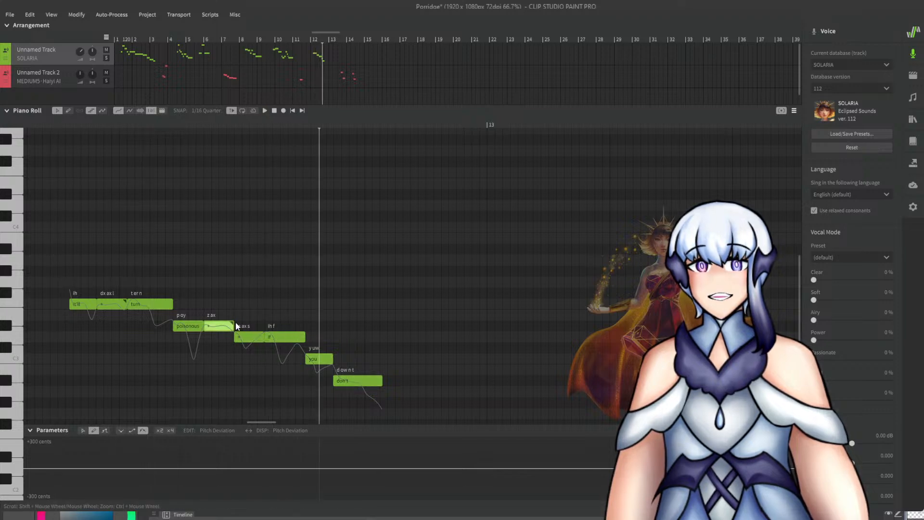
drag(289, 263, 325, 314)
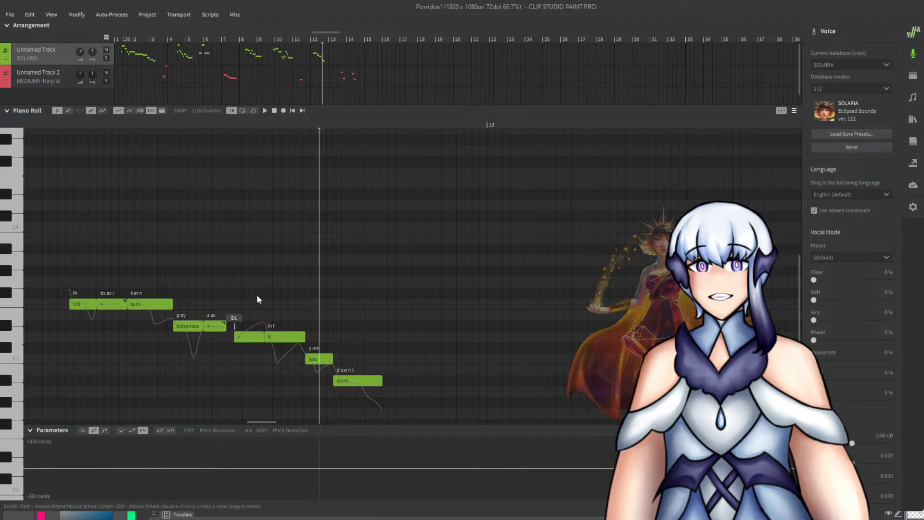
drag(256, 294, 425, 426)
drag(253, 333, 245, 333)
click(56, 125)
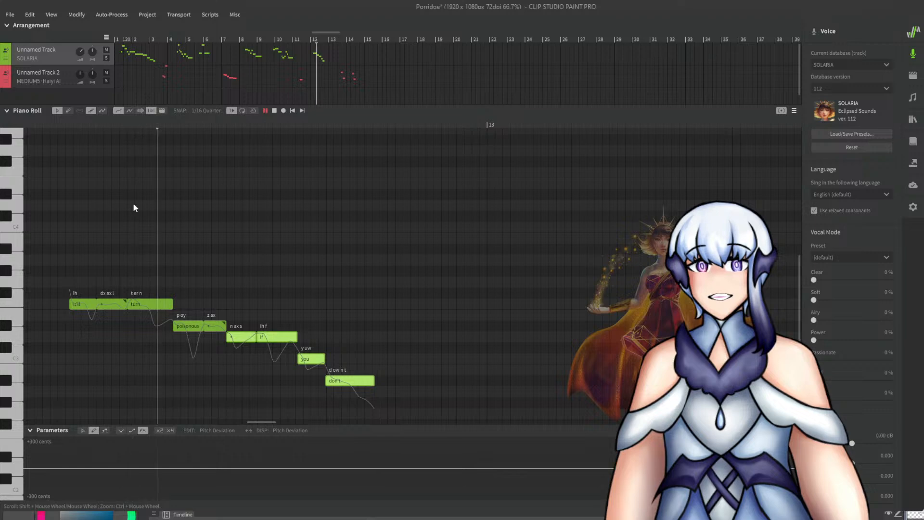
Replay SOLARIA's phrase from "it'll" through "don't" to check the shortened "poisonous".
key(space)
key(space)
click(59, 125)
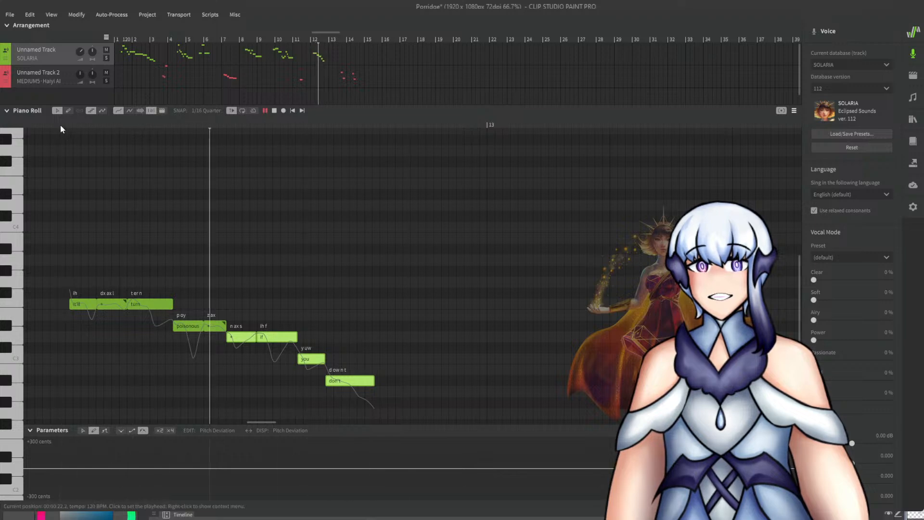
key(space)
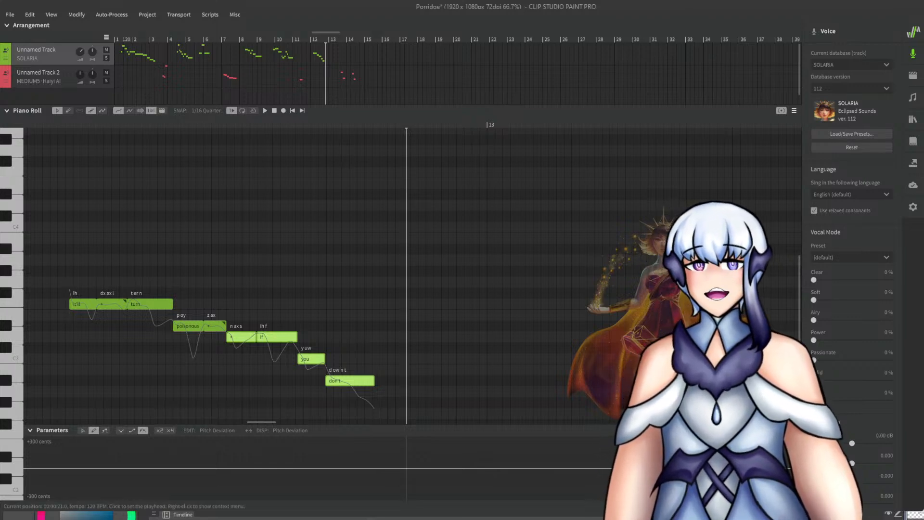
Play Haiyi AI's closing interjections from bar 13 through "how fun".
click(333, 45)
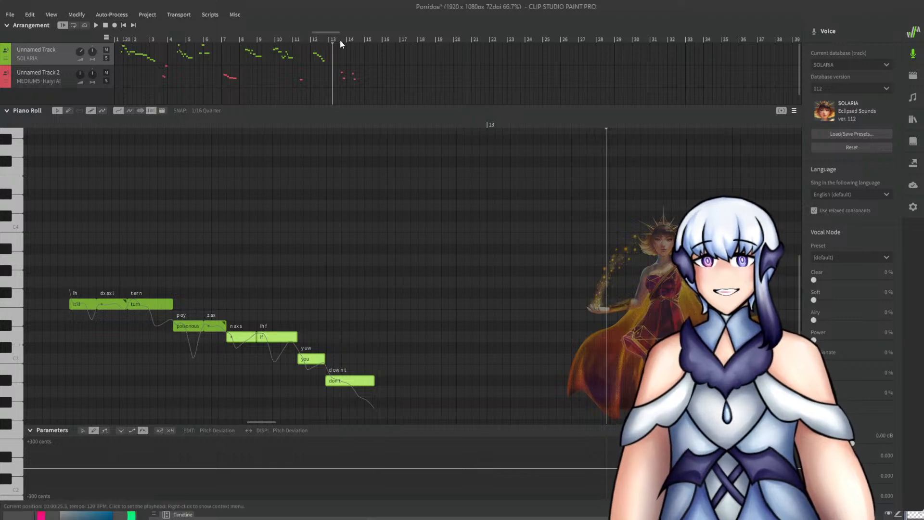
click(361, 86)
key(space)
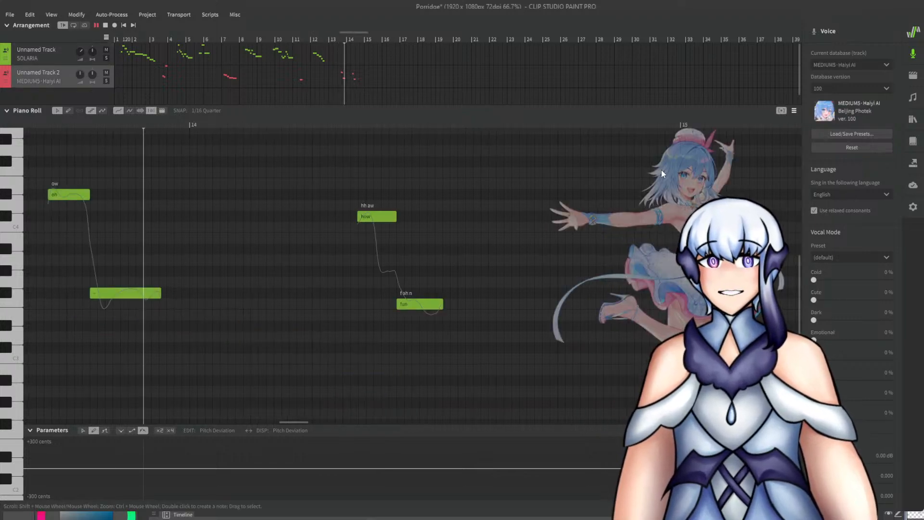
key(space)
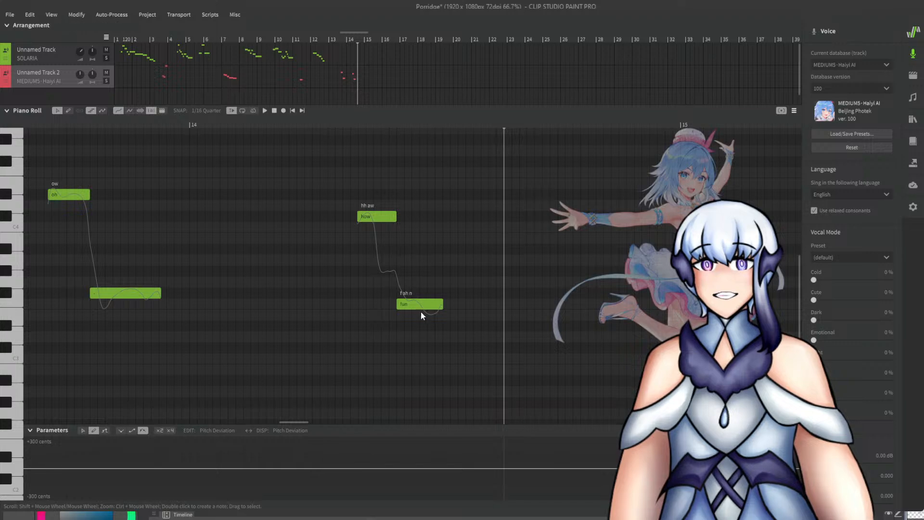
Lengthen "how", move "fun" right after it and extend its end, and replay from before "how".
drag(421, 305, 475, 304)
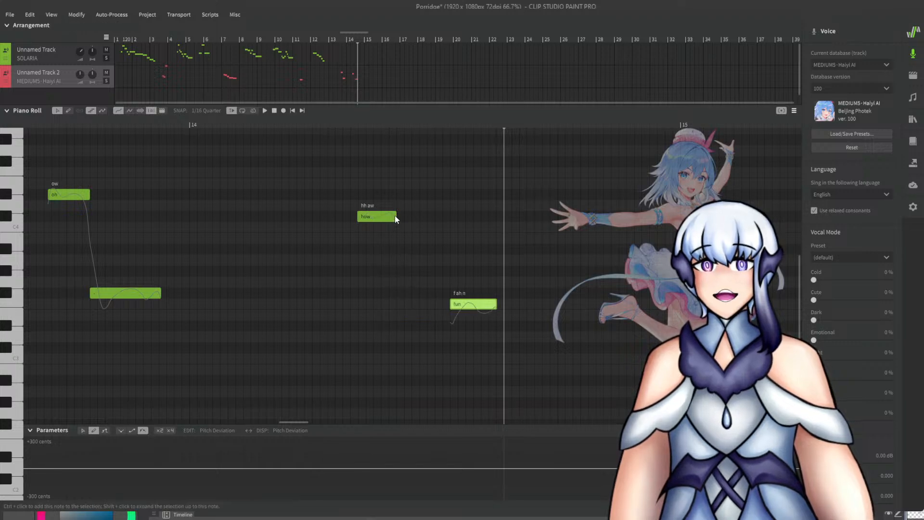
drag(396, 219, 429, 218)
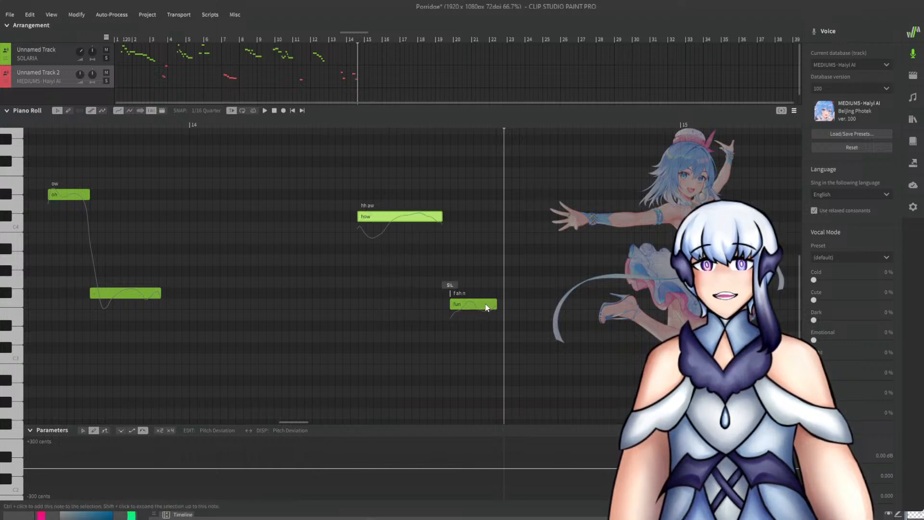
click(495, 306)
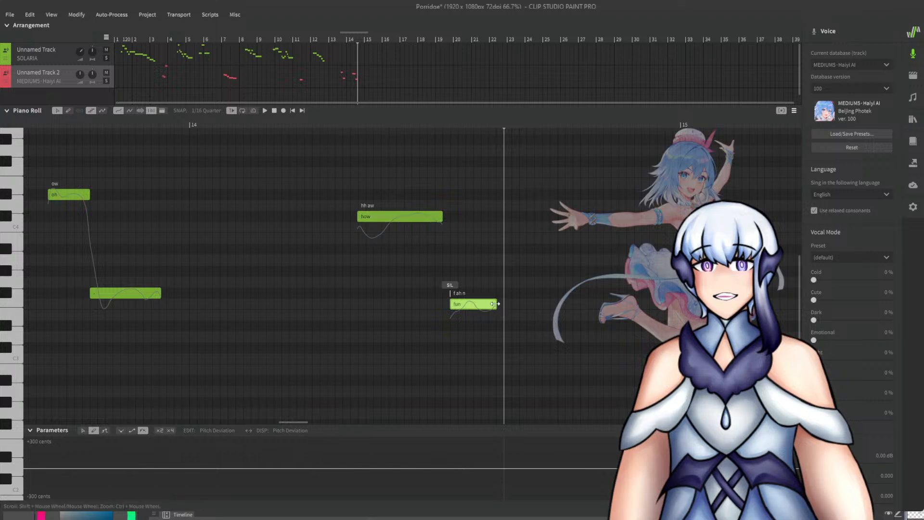
click(498, 306)
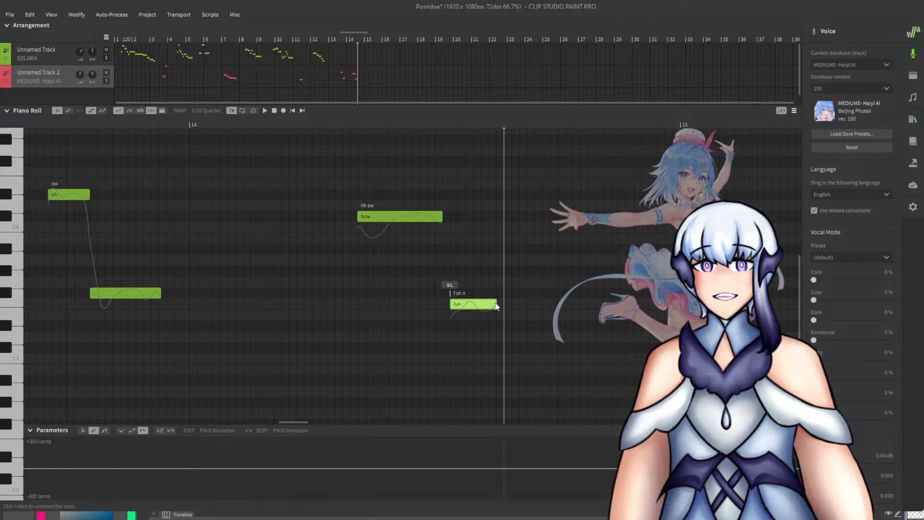
drag(496, 303, 504, 305)
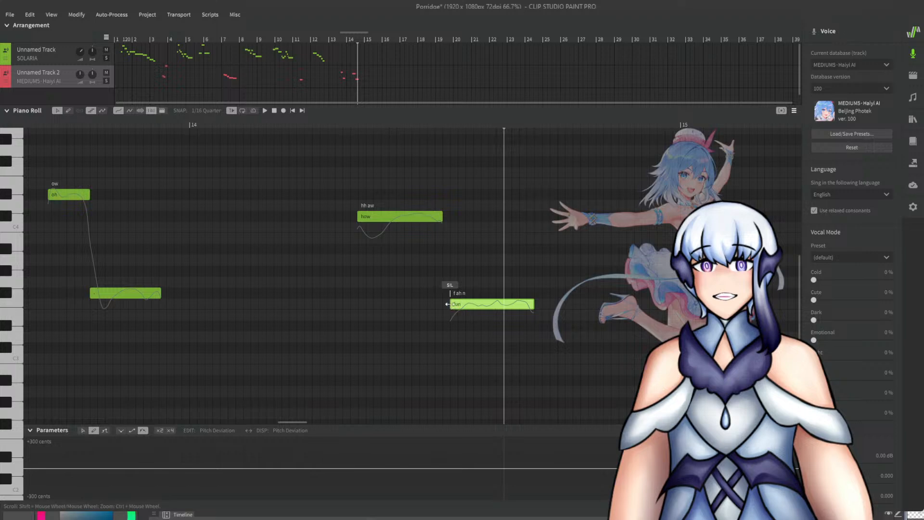
click(326, 127)
key(space)
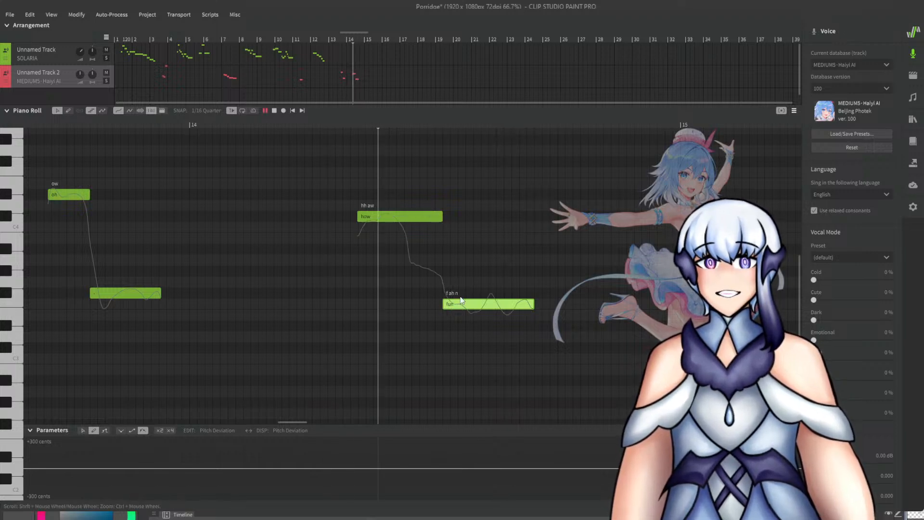
key(space)
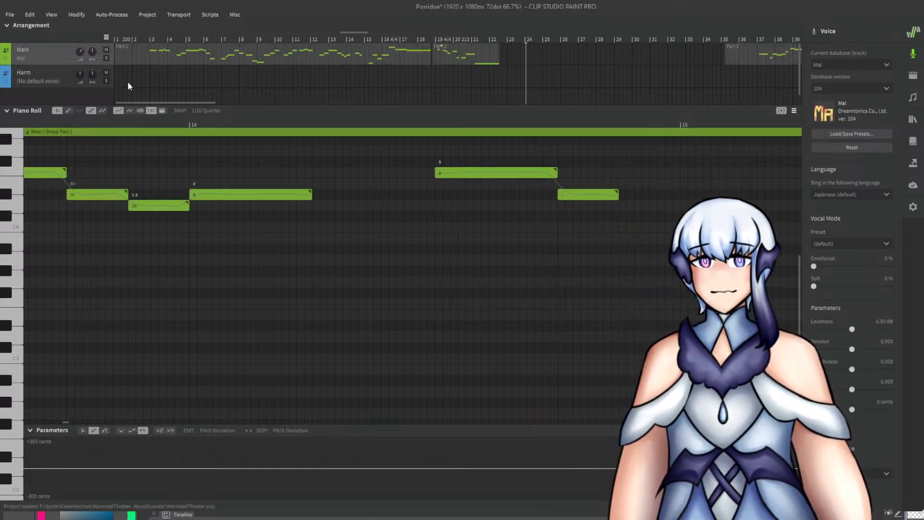
Examine the MEDIUM5-Haiyi AI voice settings on the Main track of the MermaidTheater project.
click(249, 52)
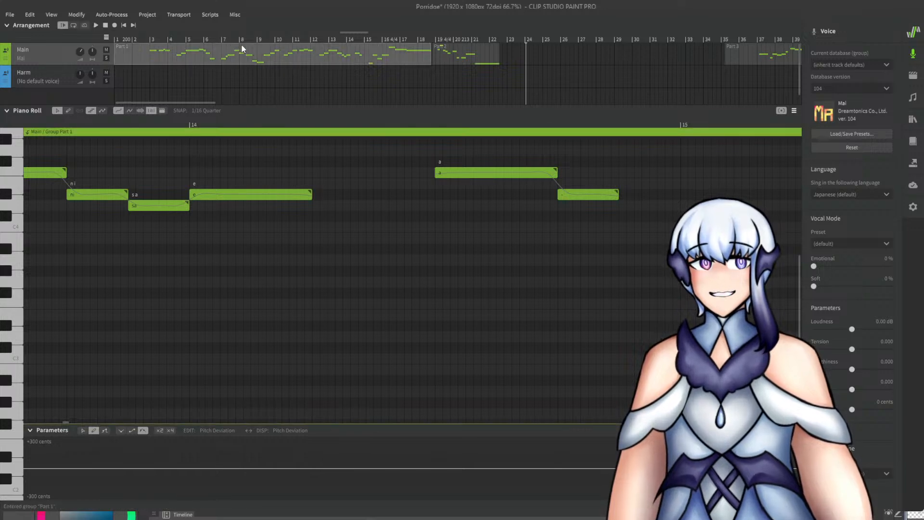
scroll(277, 178, down, 5)
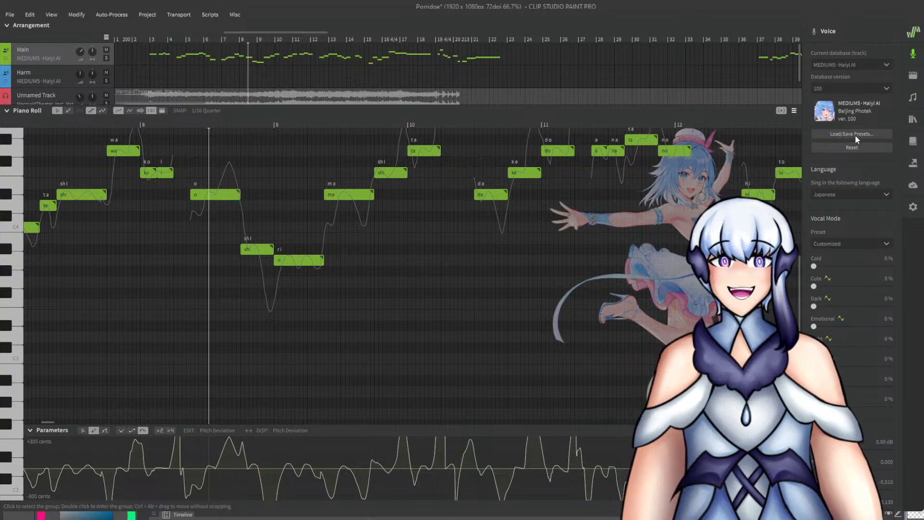
scroll(622, 310, up, 1)
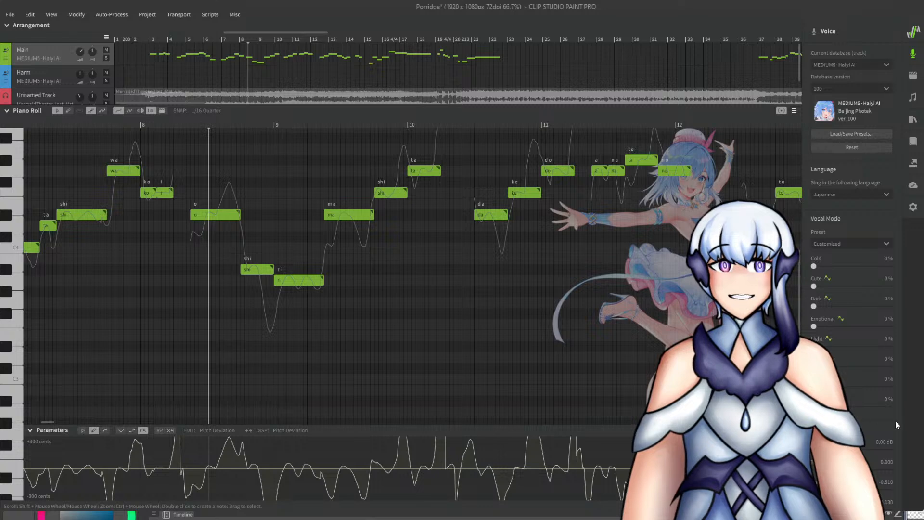
scroll(895, 420, down, 1)
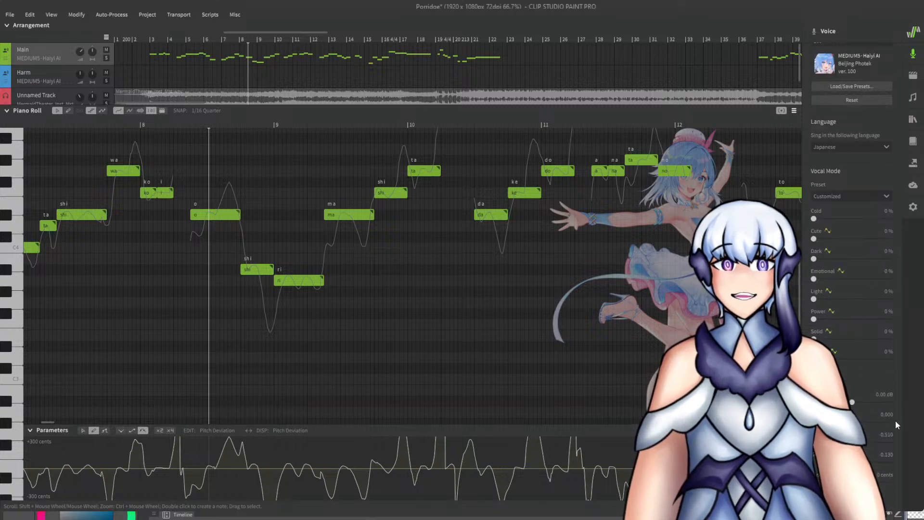
scroll(895, 420, up, 1)
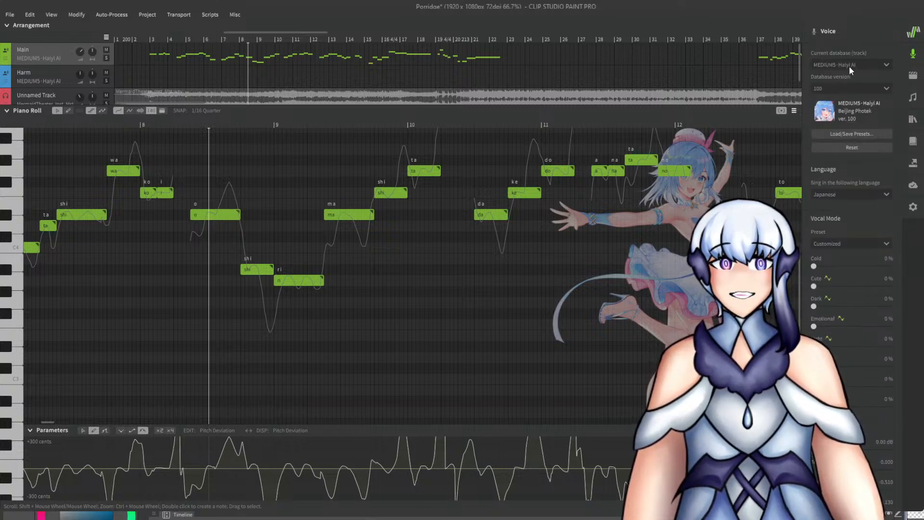
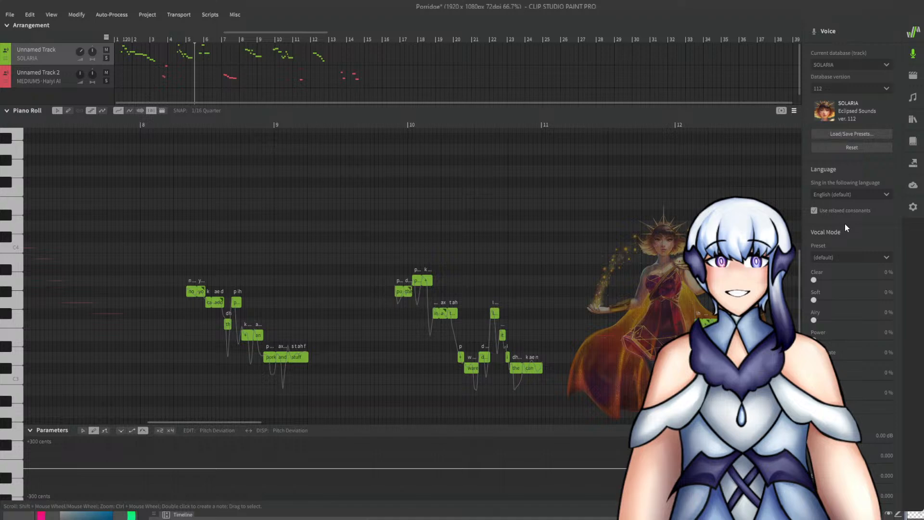
Return to the porridge project and play SOLARIA's phrase that begins in bar 4.
click(161, 38)
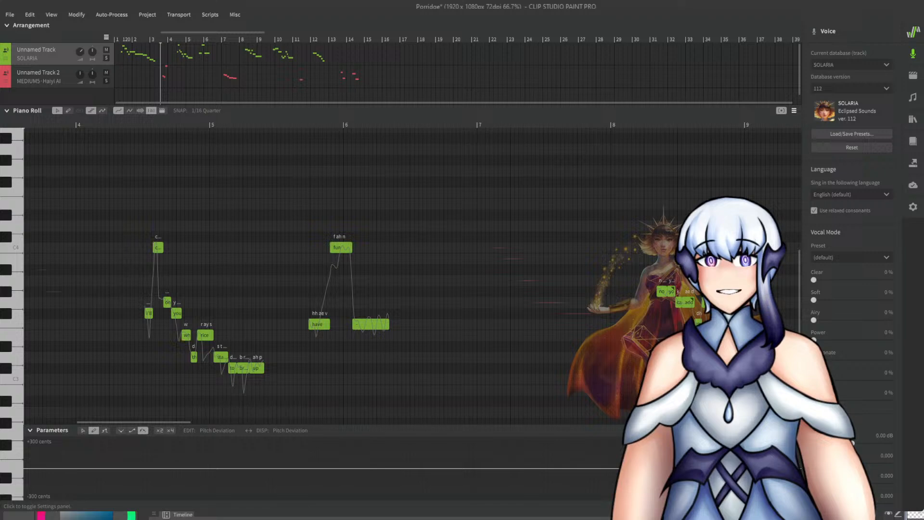
scroll(149, 162, down, 1)
click(119, 126)
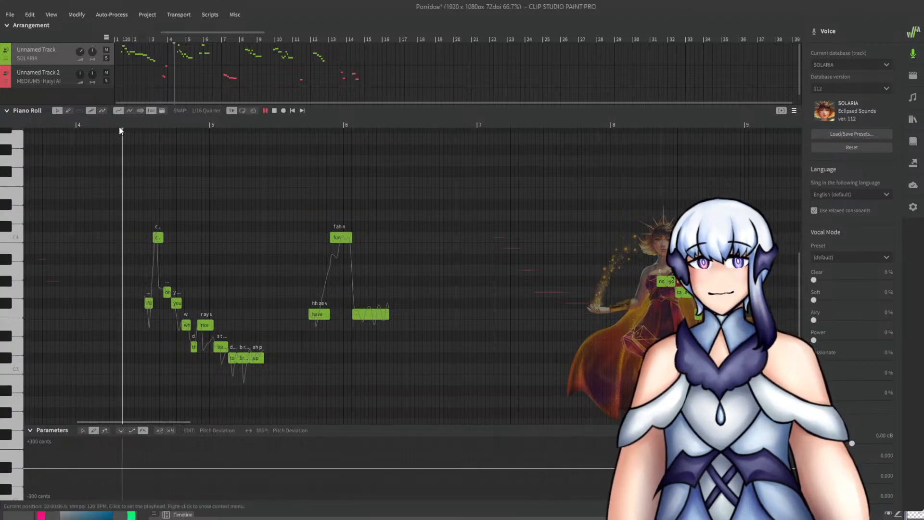
Load the saved voice preset onto the MEDIUM5-Haiyi AI track and play the "an hour" interjection.
click(172, 65)
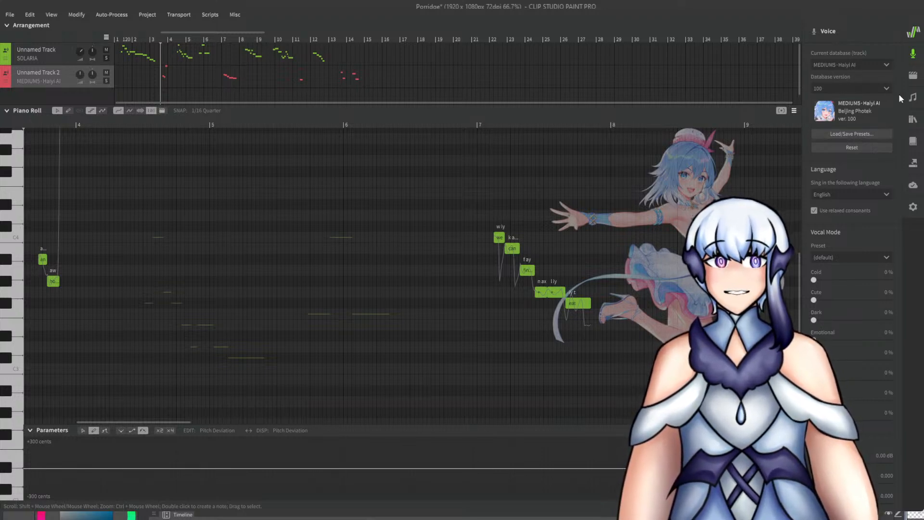
click(874, 146)
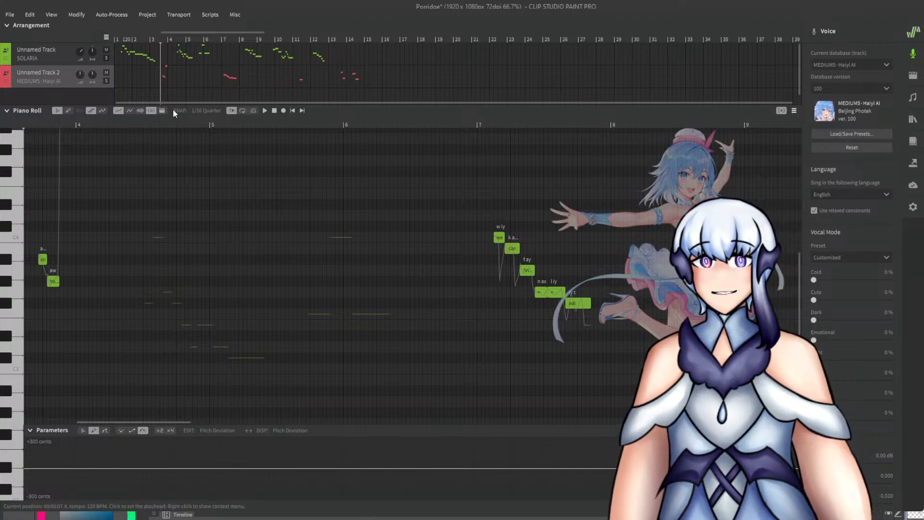
scroll(215, 244, down, 3)
scroll(96, 296, up, 5)
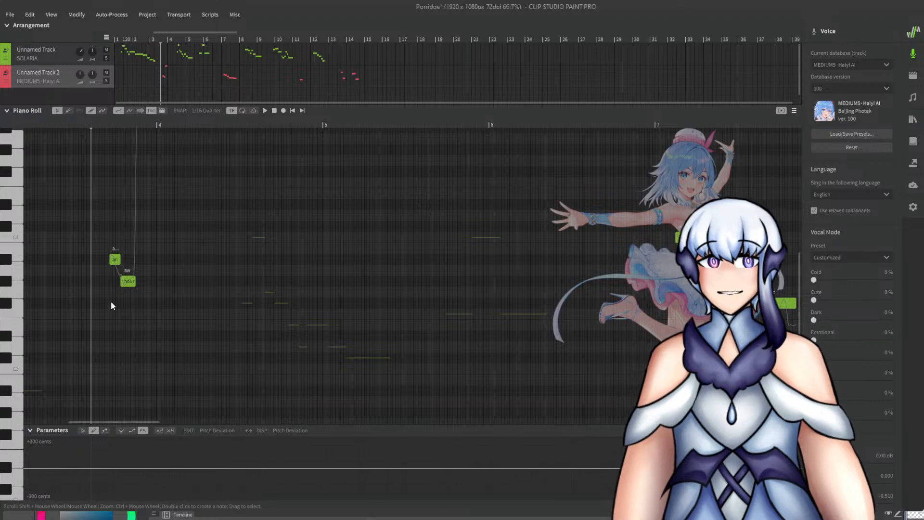
scroll(110, 302, up, 1)
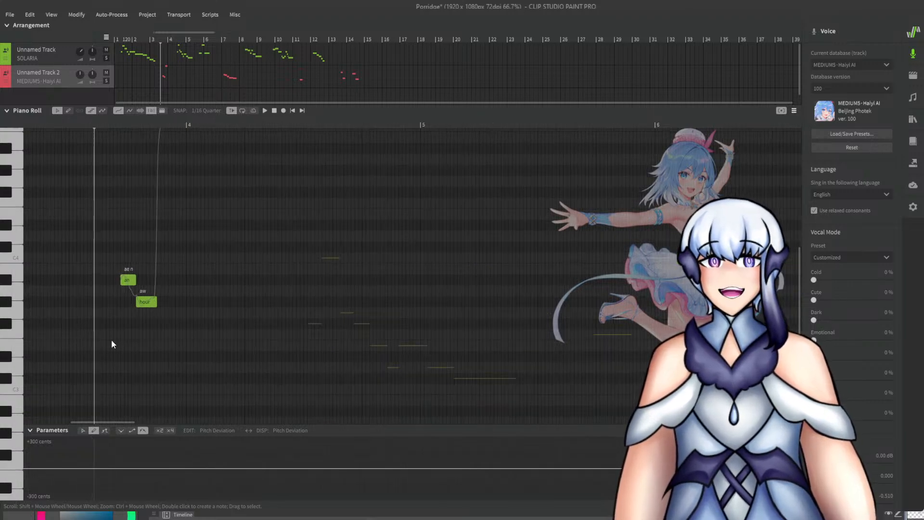
scroll(114, 337, up, 2)
scroll(118, 165, up, 1)
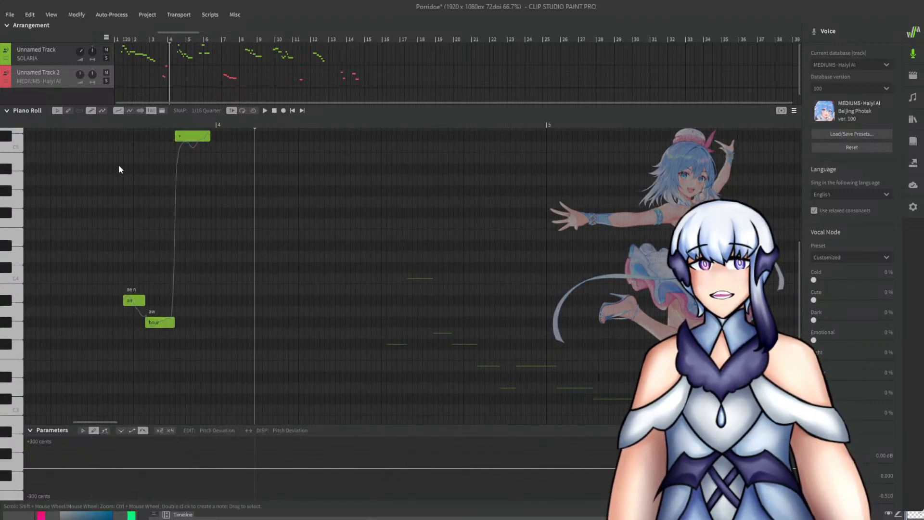
click(115, 126)
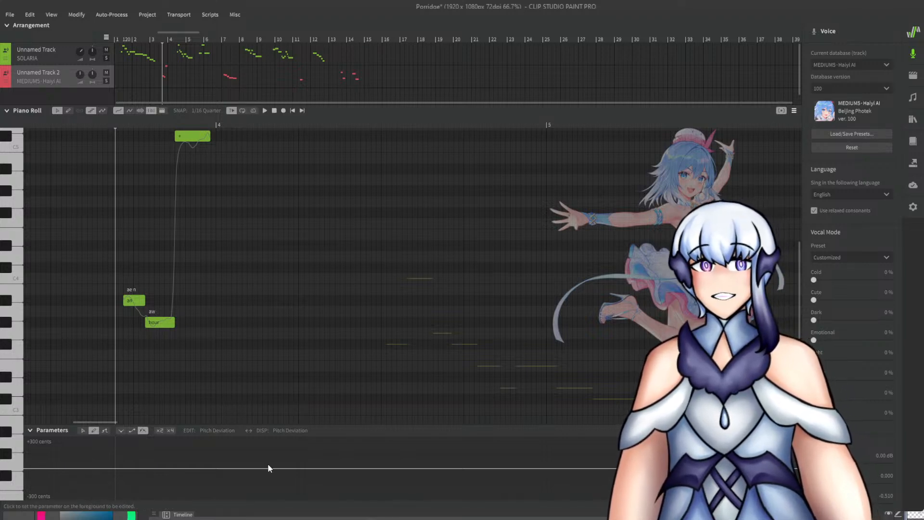
Draw the Power curve up to about 150 across "an hour", raise the Haiyi AI track's volume to 4 dB, and replay the interjection.
click(301, 510)
click(166, 459)
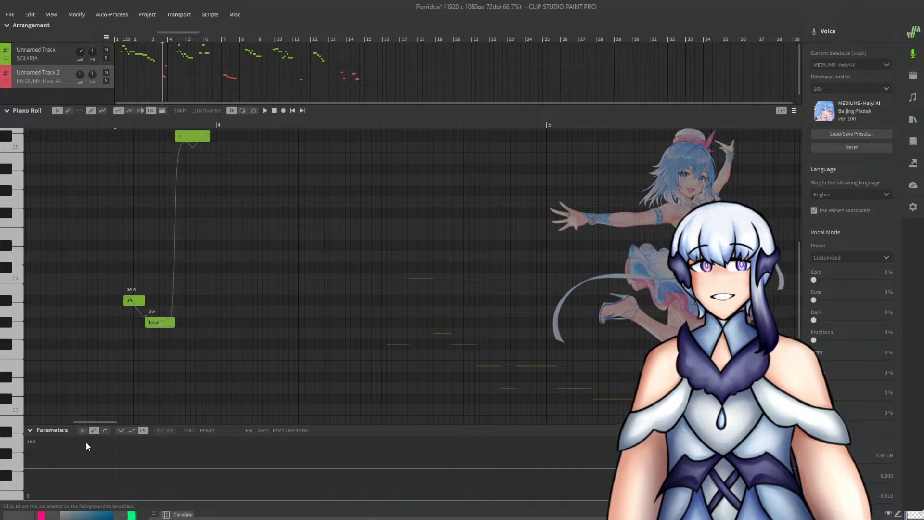
drag(85, 441, 481, 436)
drag(82, 74, 90, 68)
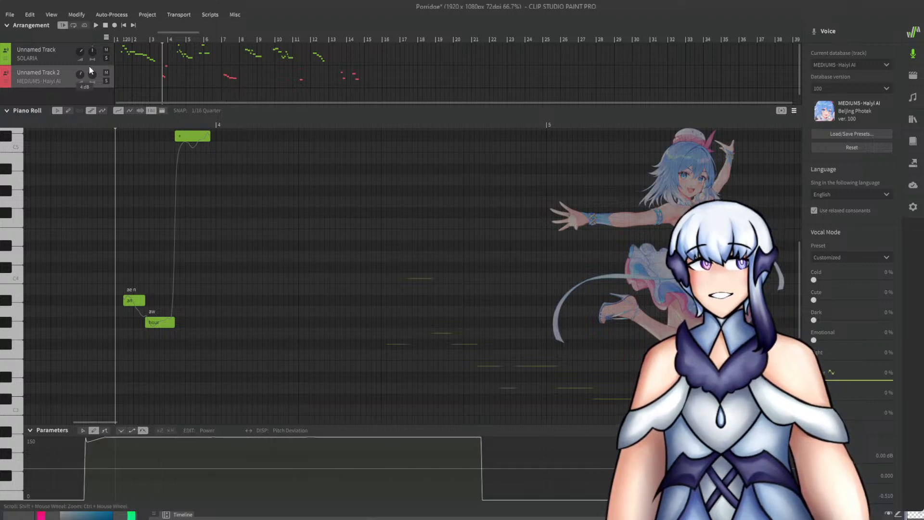
ctrl+scroll(141, 291, up, 2)
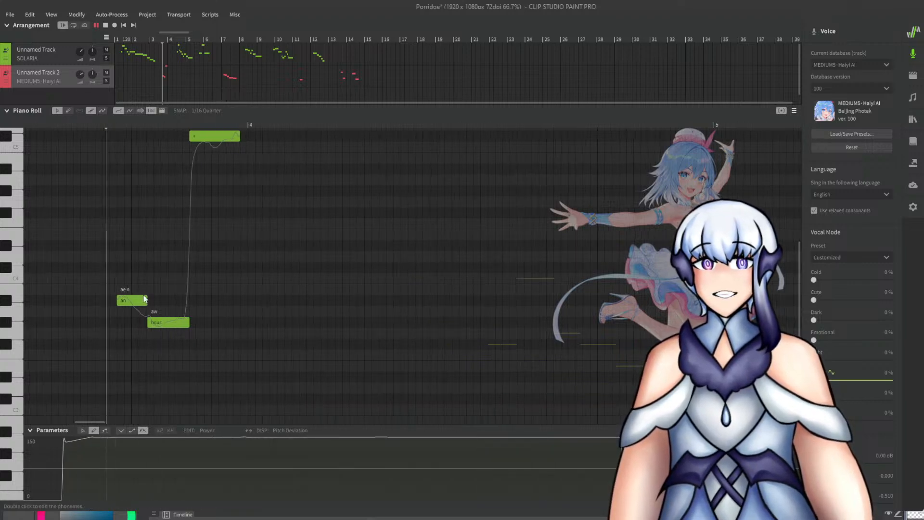
click(83, 124)
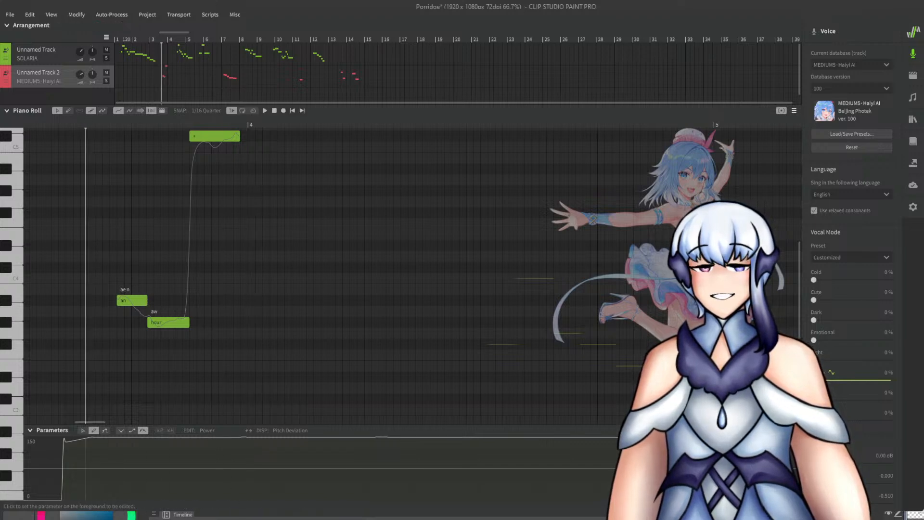
Draw a slight shift toward feminine in the Gender curve across the "an hour" notes with straight line points.
click(183, 490)
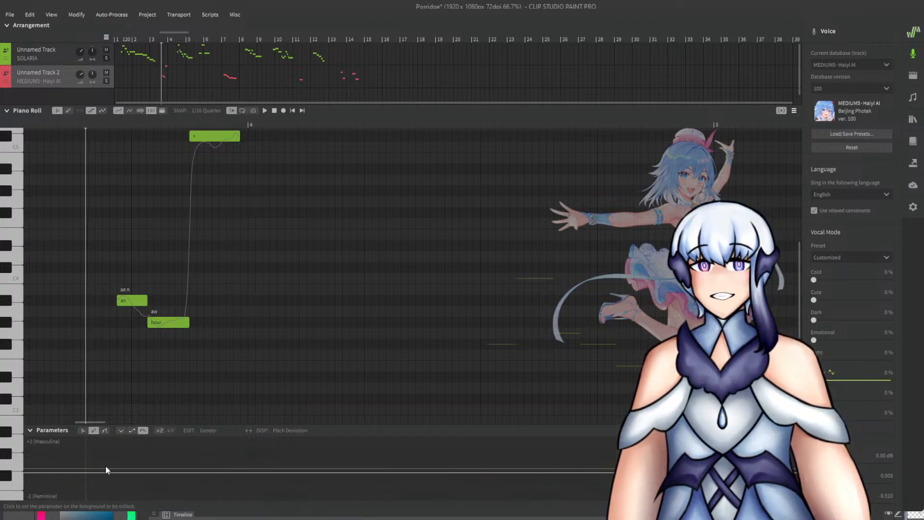
click(105, 430)
drag(65, 476, 341, 478)
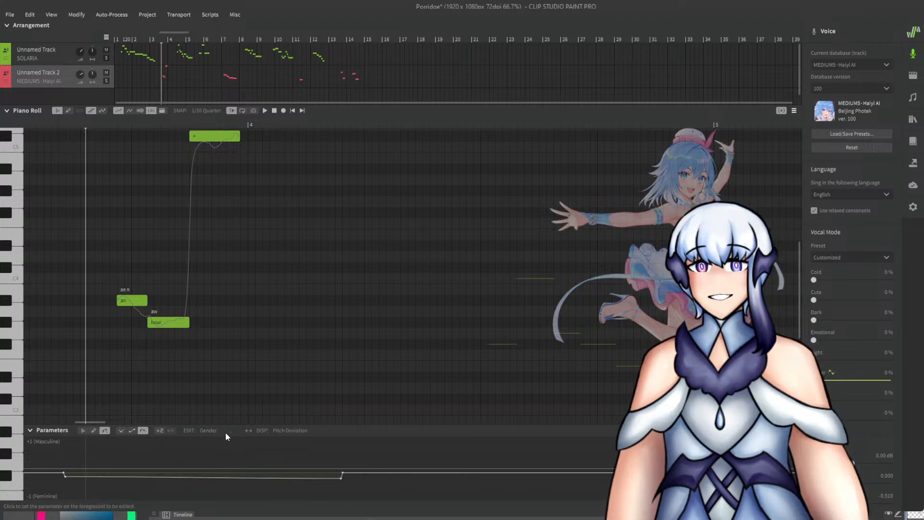
Raise the Cute vocal mode curve to about 100 across the "an hour" notes and replay the interjection.
click(292, 474)
click(87, 457)
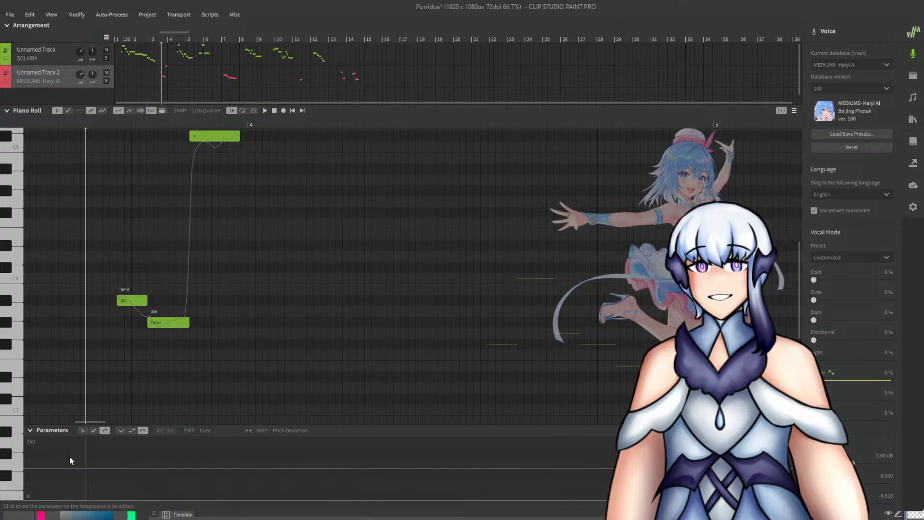
drag(63, 458, 342, 457)
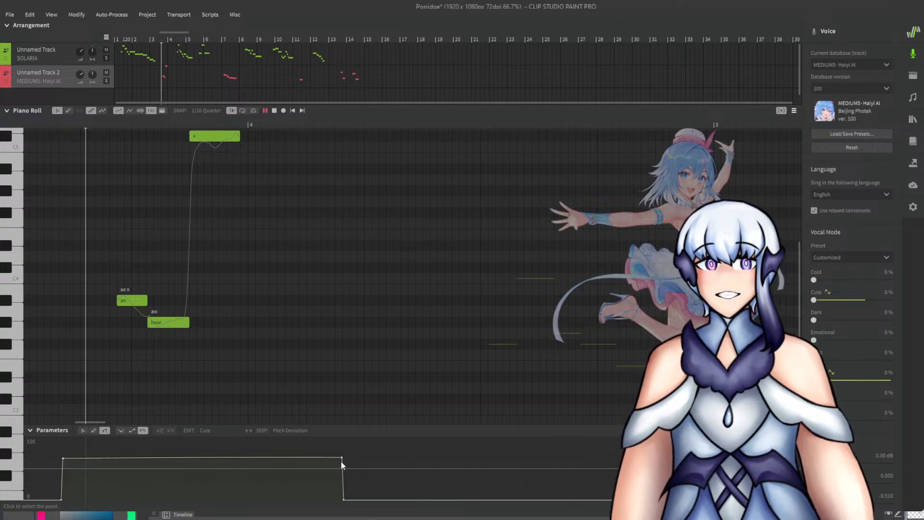
key(space)
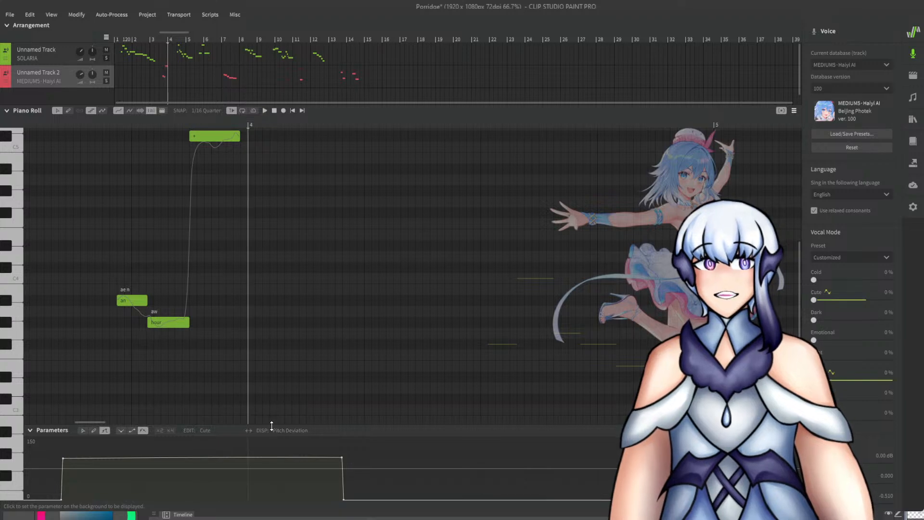
Play the "we can finally eat" interjection and shorten the notes that make up "finally".
ctrl+scroll(183, 363, down, 2)
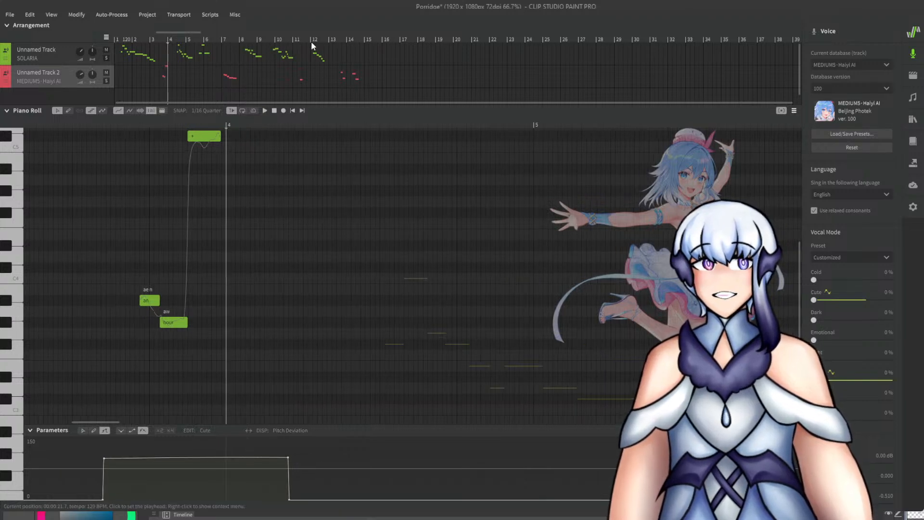
click(223, 41)
key(space)
key(space)
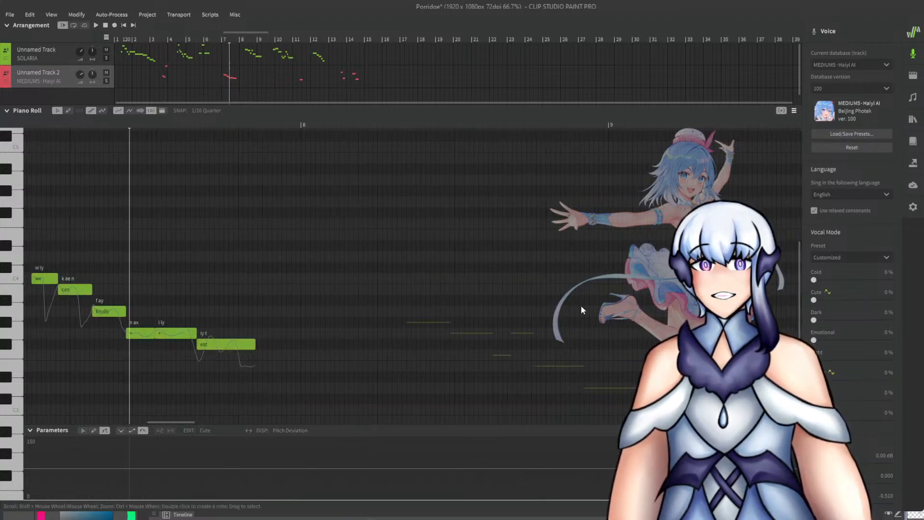
ctrl+scroll(582, 305, down, 1)
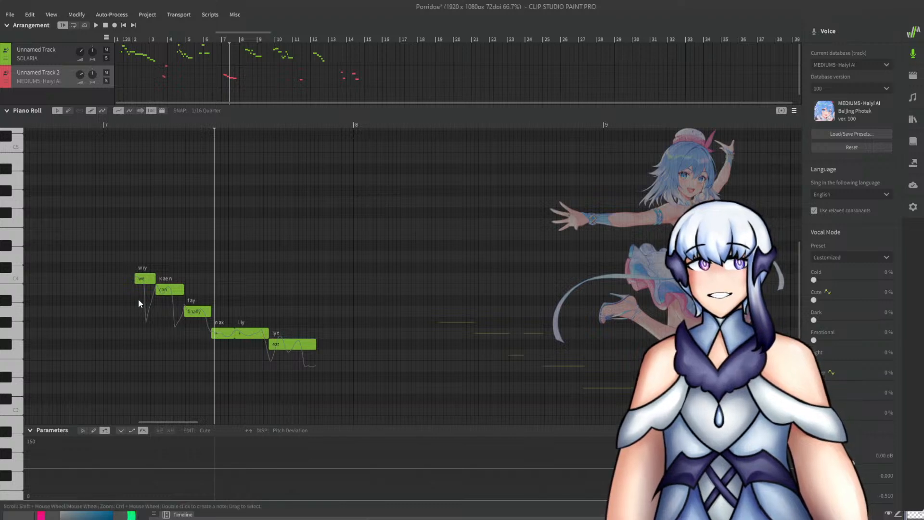
ctrl+scroll(150, 313, up, 2)
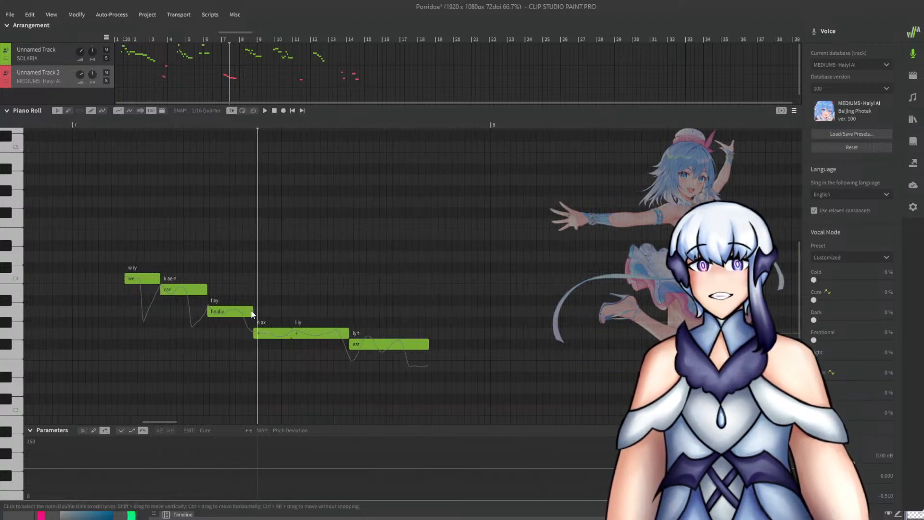
drag(253, 313, 269, 334)
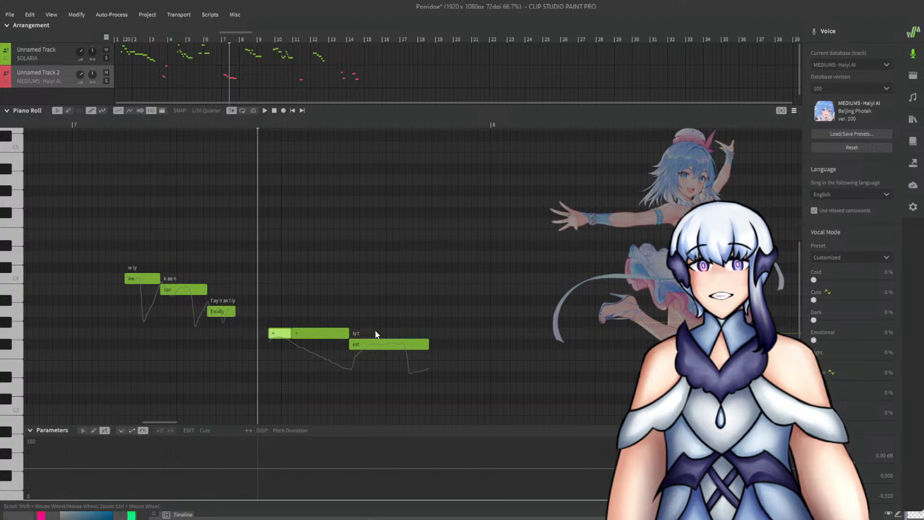
mouse_move(348, 333)
mouse_down()
mouse_move(333, 333)
mouse_move(359, 345)
mouse_up()
click(311, 297)
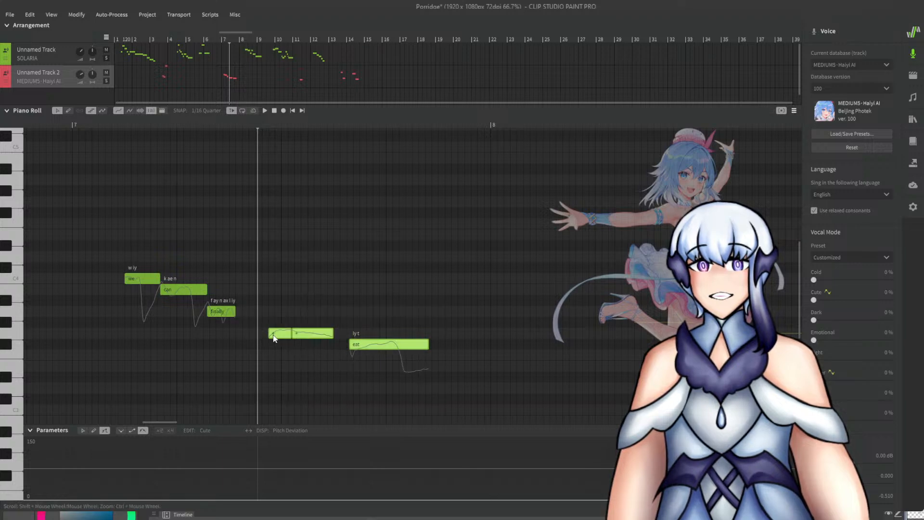
Shift the remaining notes of "finally" and "eat" earlier to close the gaps, and replay the phrase.
drag(274, 335, 243, 334)
click(326, 337)
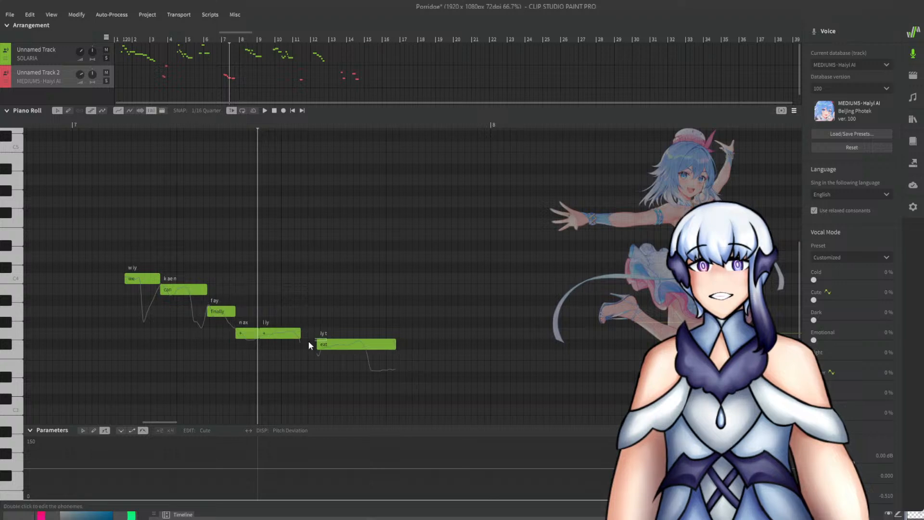
drag(319, 347, 304, 347)
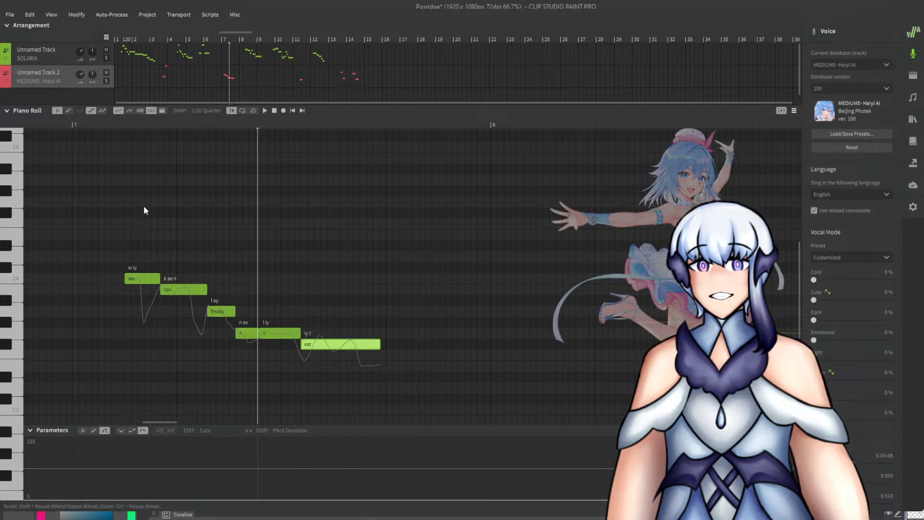
click(103, 123)
key(space)
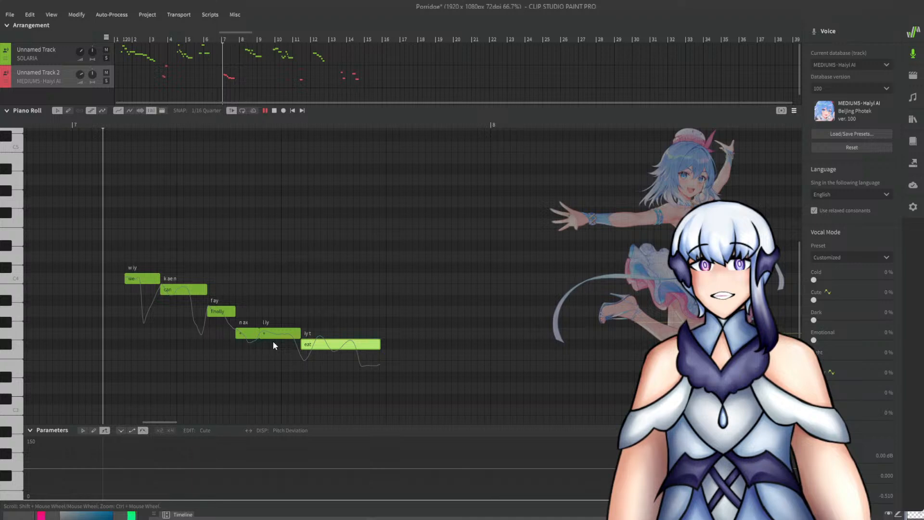
click(202, 342)
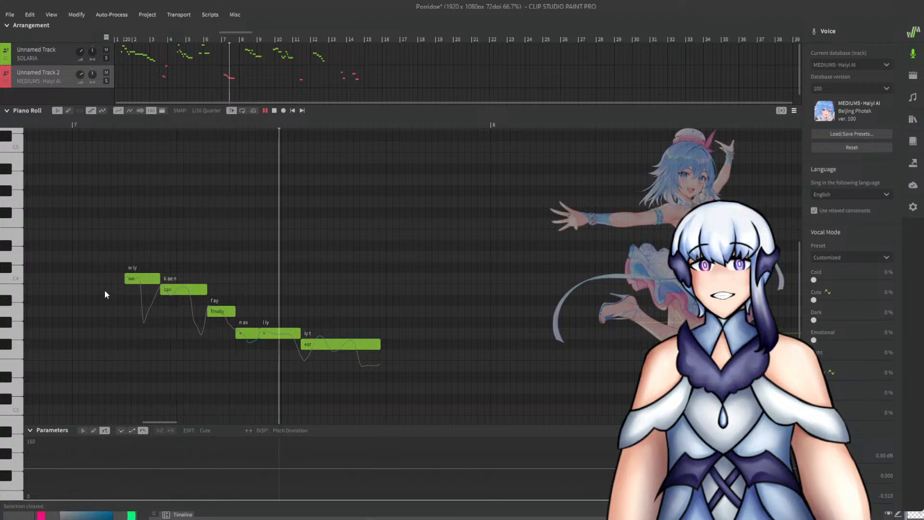
key(space)
Trim the start of "can", move "we" later so it meets that note, and replay from before "we".
mouse_move(161, 289)
mouse_down()
mouse_move(172, 290)
mouse_move(162, 287)
mouse_up()
click(169, 292)
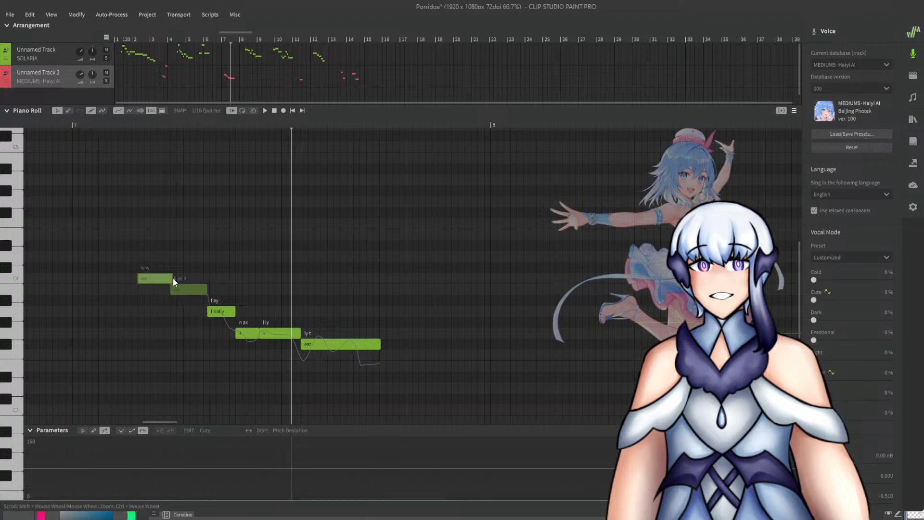
drag(172, 278, 170, 278)
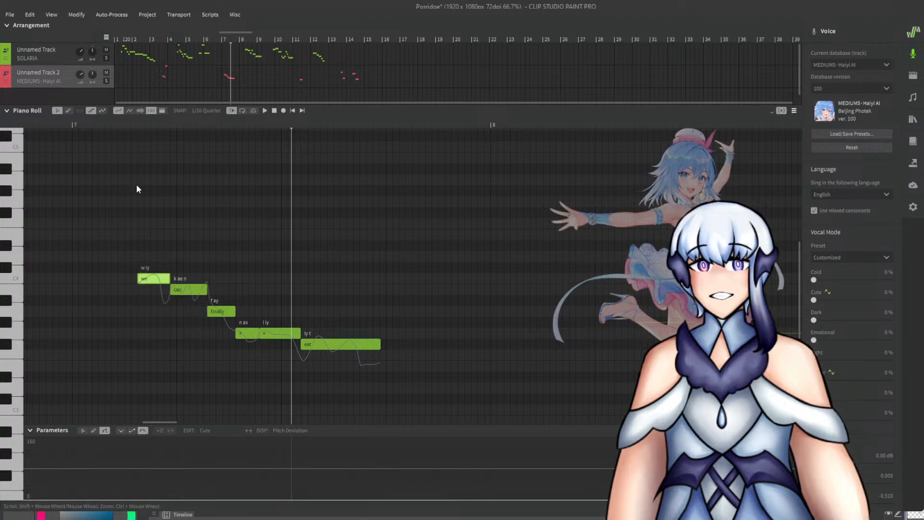
click(120, 123)
Shorten the end of "can" and shift the "finally eat" notes earlier to meet it.
click(204, 290)
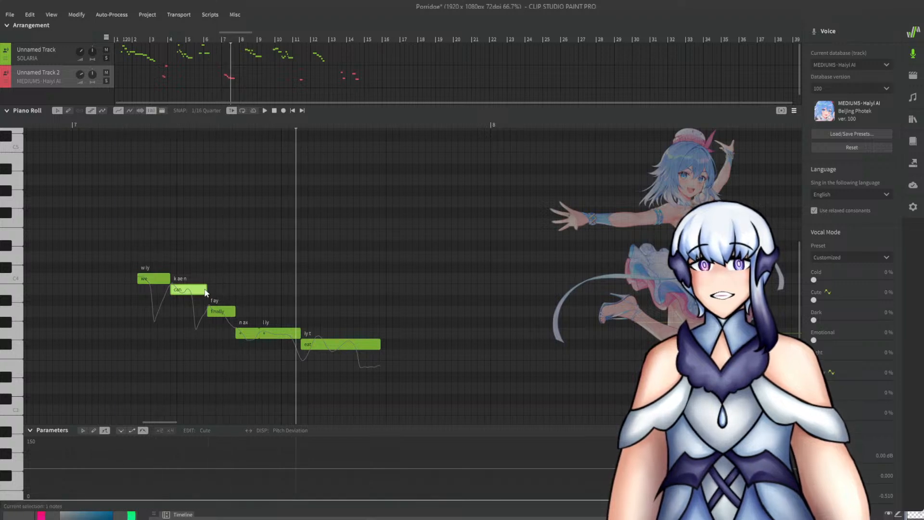
drag(206, 290, 196, 290)
drag(318, 357, 205, 300)
click(250, 289)
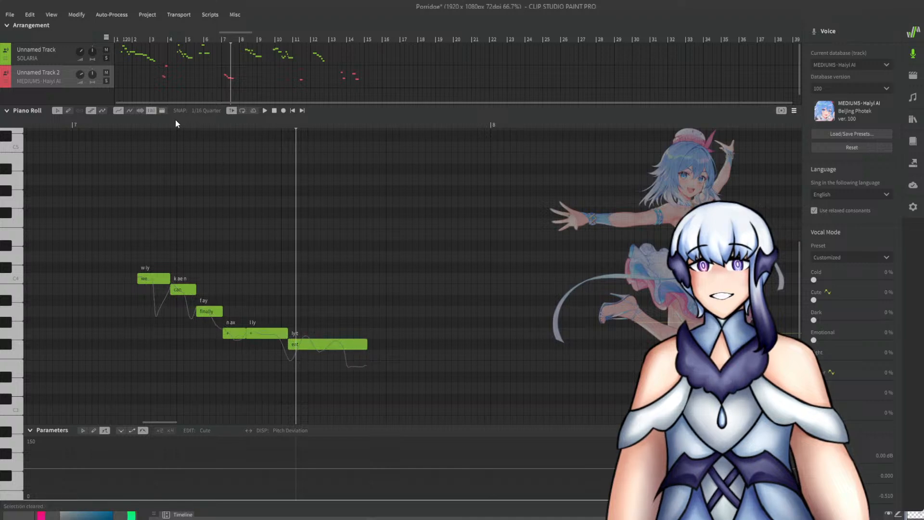
Shorten the last note of "finally" to leave a small gap before "eat", and replay the phrase.
drag(288, 332, 280, 329)
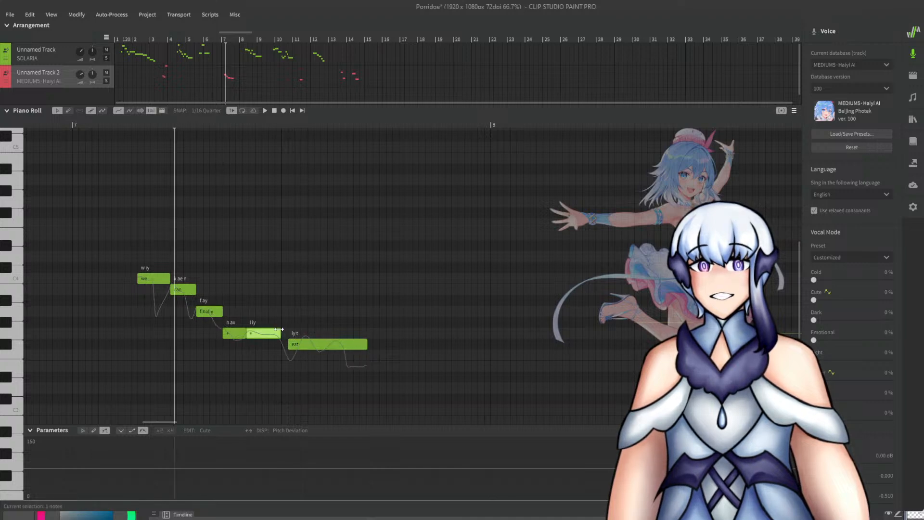
key(space)
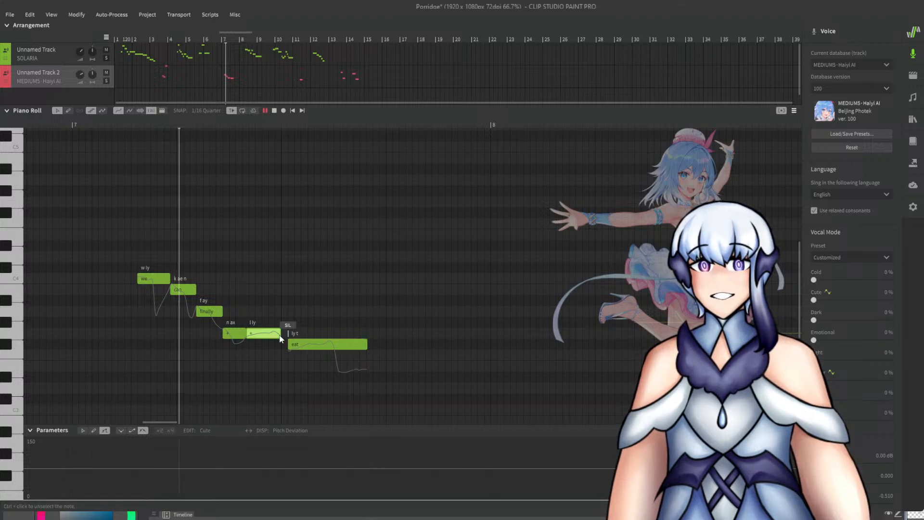
click(111, 126)
key(space)
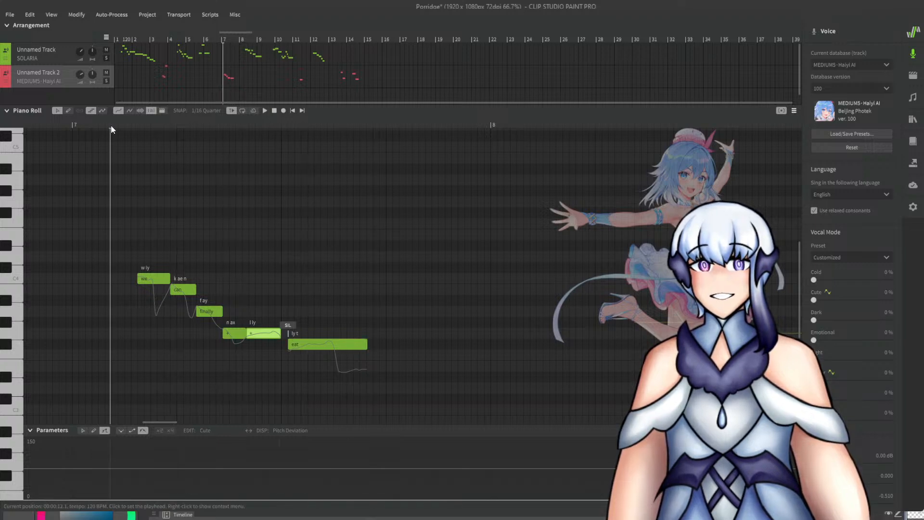
click(111, 126)
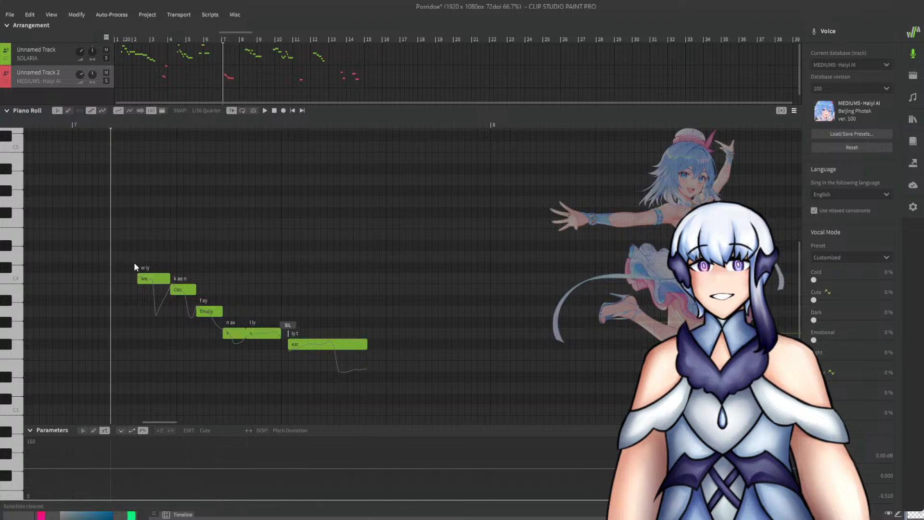
key(space)
Show the note properties of "we" and play the "why" interjection after measure 11.
click(154, 278)
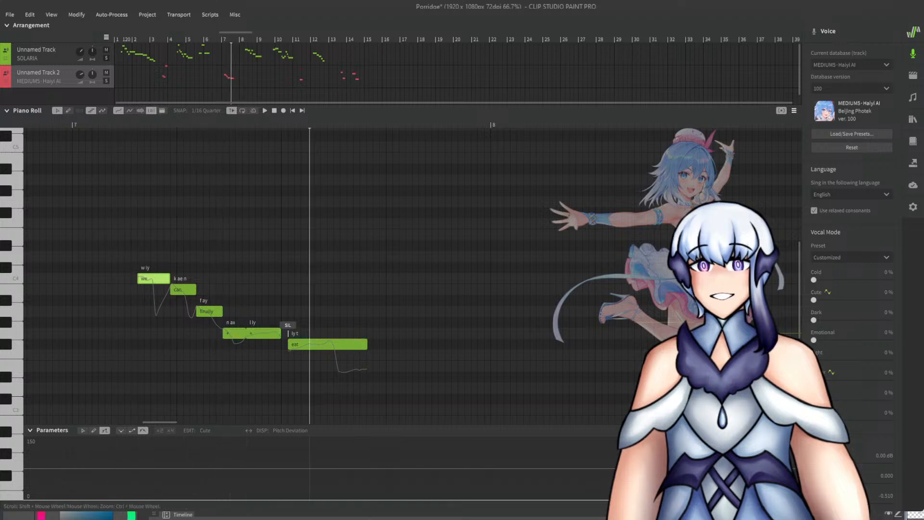
click(912, 97)
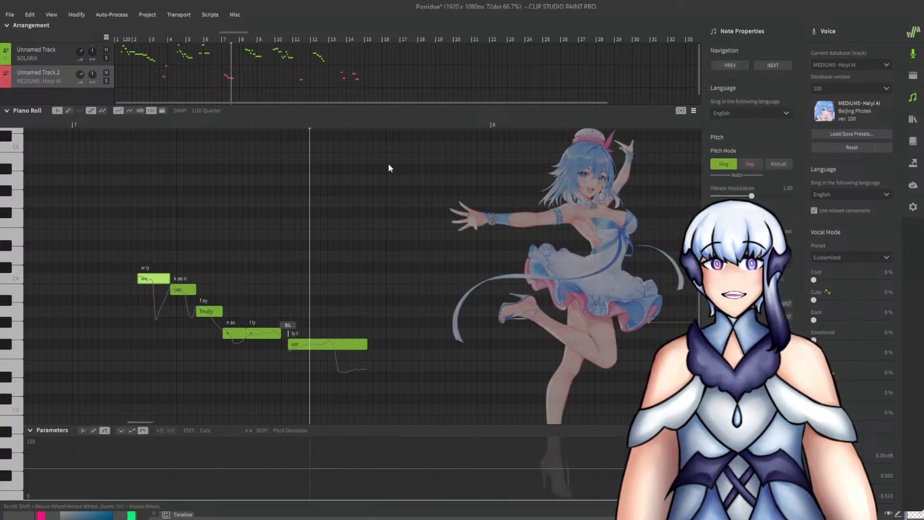
click(296, 43)
key(space)
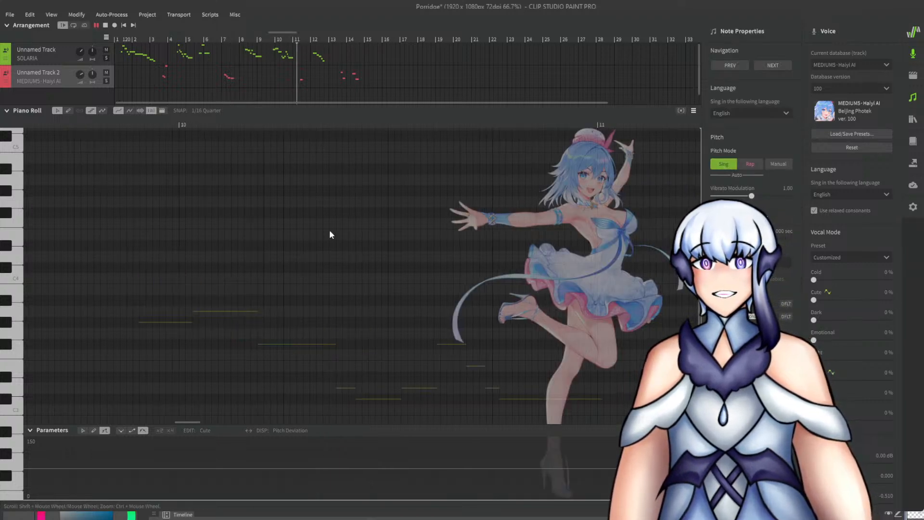
click(524, 376)
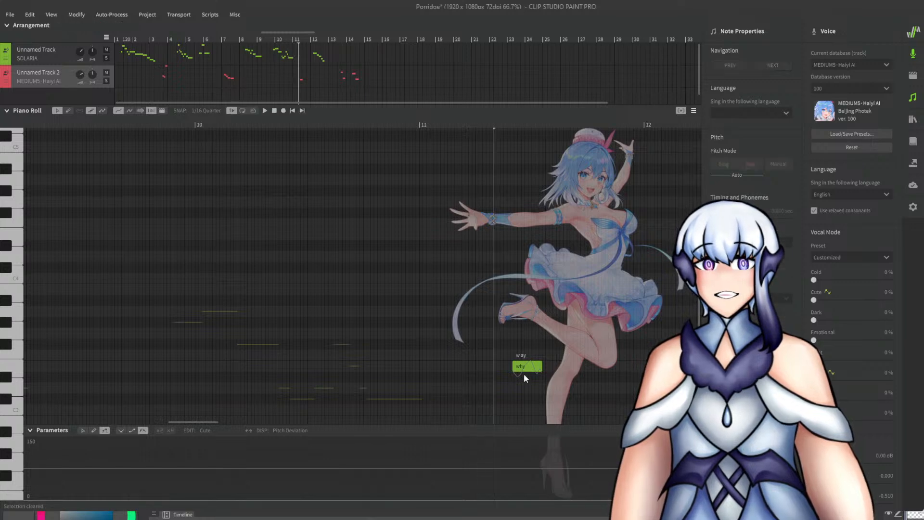
Raise the Cute curve to about 100 across the "oh" and "how fun" notes and replay "how fun".
click(333, 36)
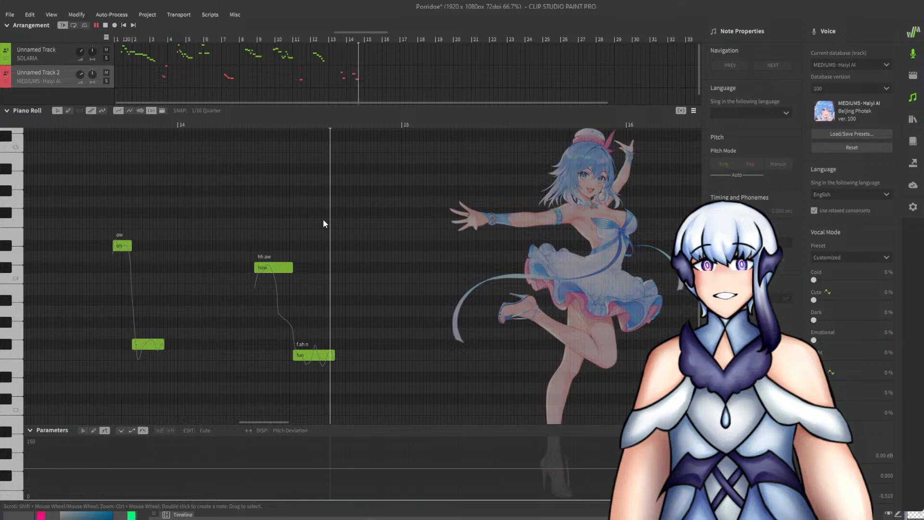
key(space)
click(244, 125)
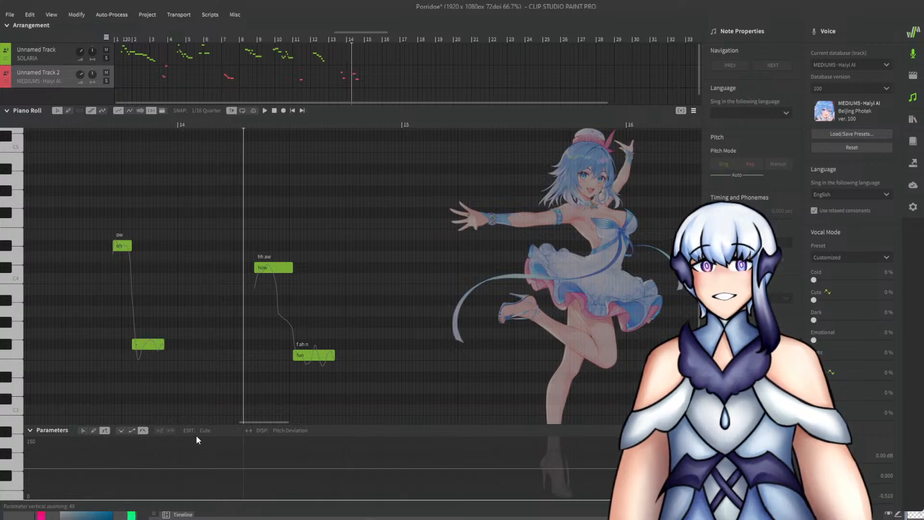
drag(75, 461, 393, 482)
key(space)
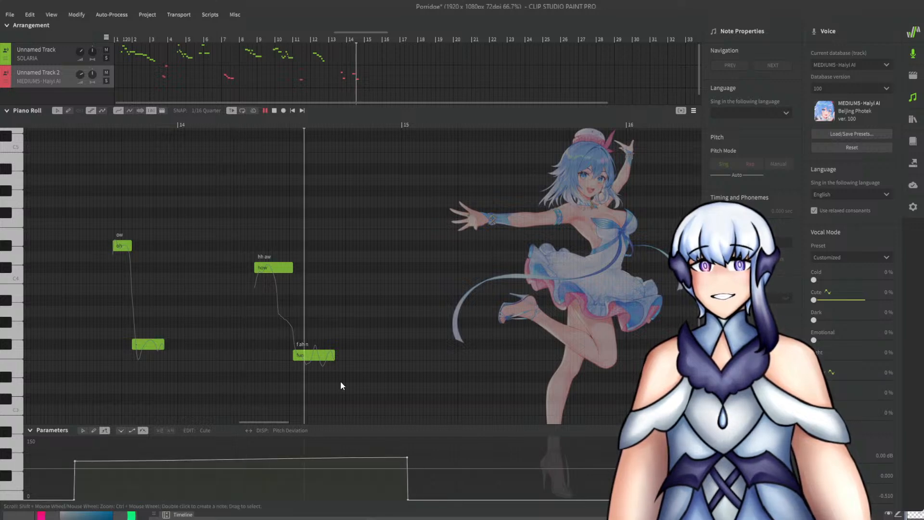
key(space)
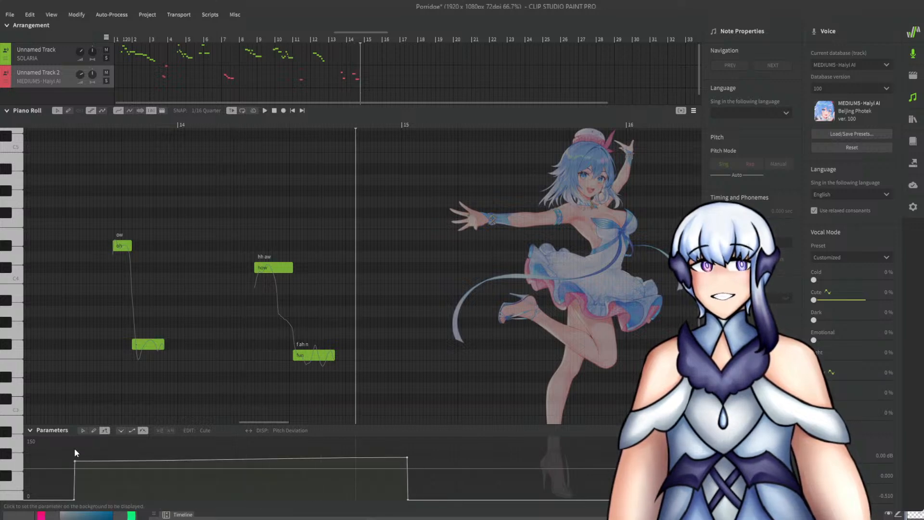
Raise the Cute curve to about 135 across the "why" note.
click(289, 38)
ctrl+scroll(155, 374, down, 2)
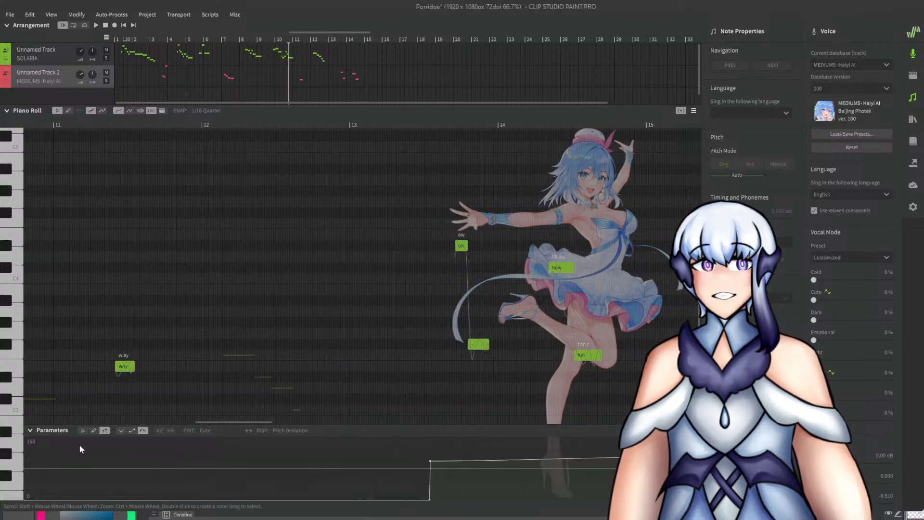
drag(81, 449, 189, 446)
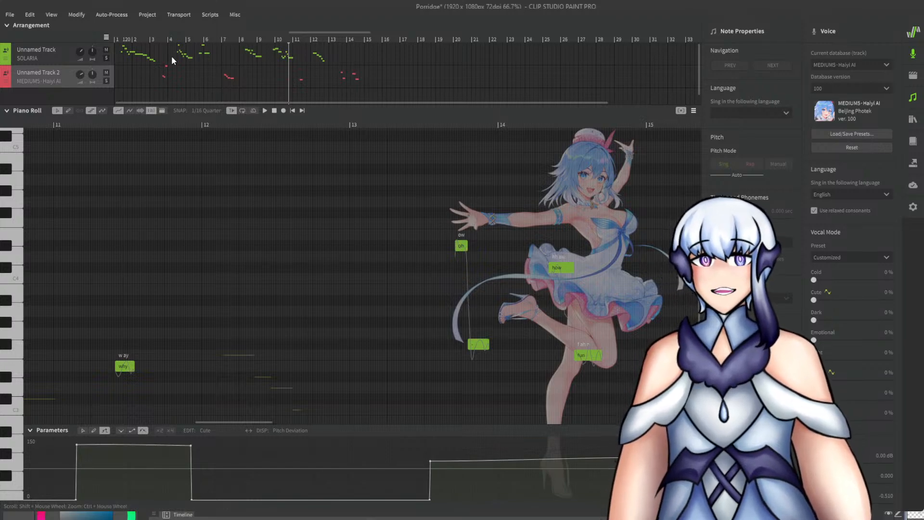
Play the "an hour" interjection together with the spoken line that follows it.
click(115, 45)
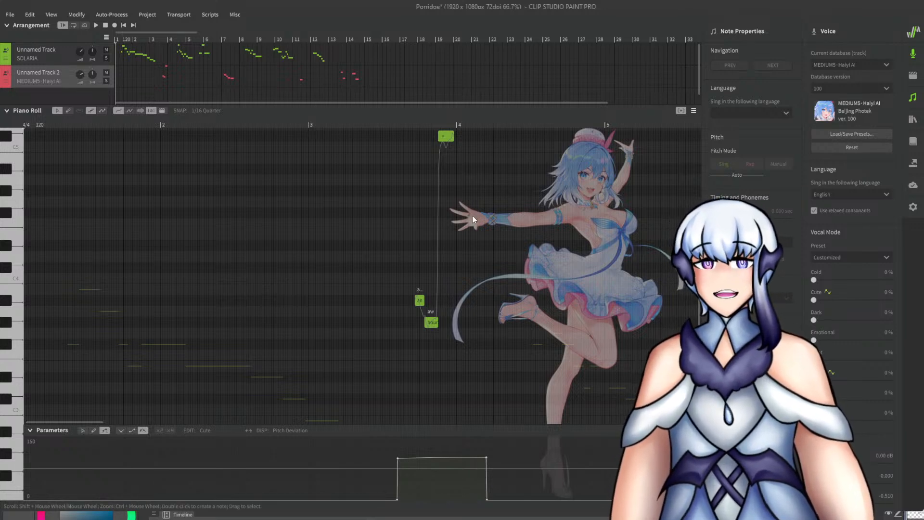
key(space)
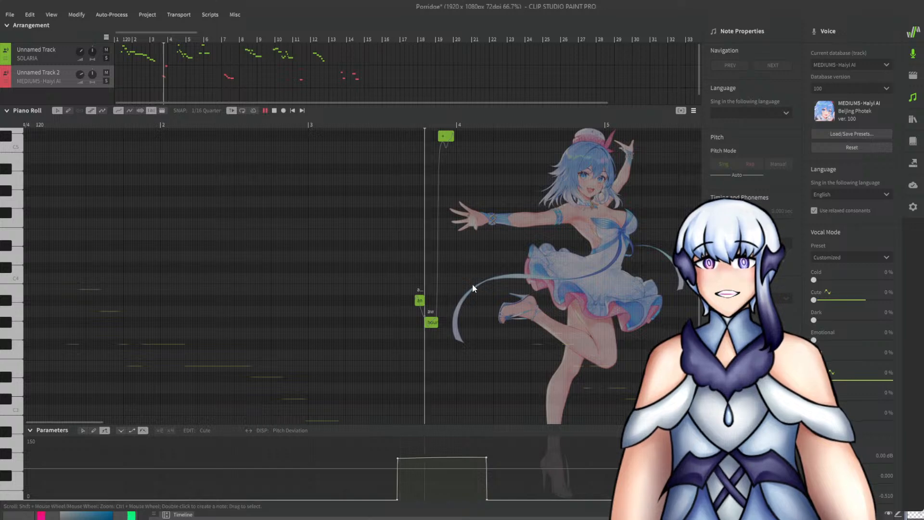
key(space)
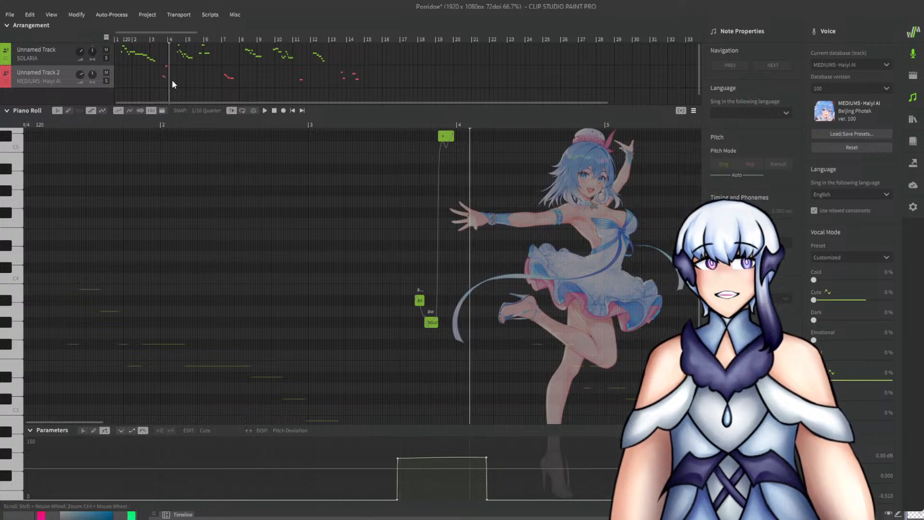
click(176, 39)
key(space)
key(space)
Switch to the SOLARIA track and play its "I'll check on you when the rice starts" line.
scroll(454, 284, up, 1)
scroll(548, 277, right, 3)
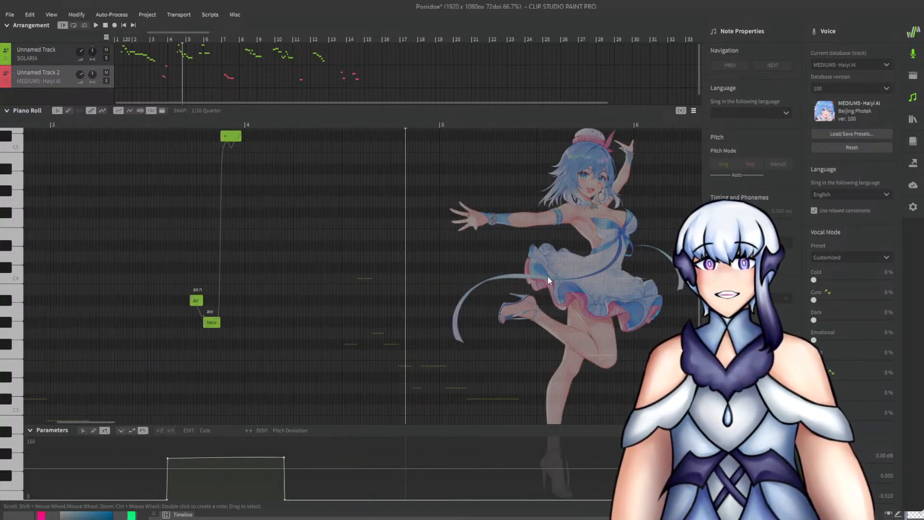
scroll(398, 271, up, 5)
click(293, 123)
click(187, 56)
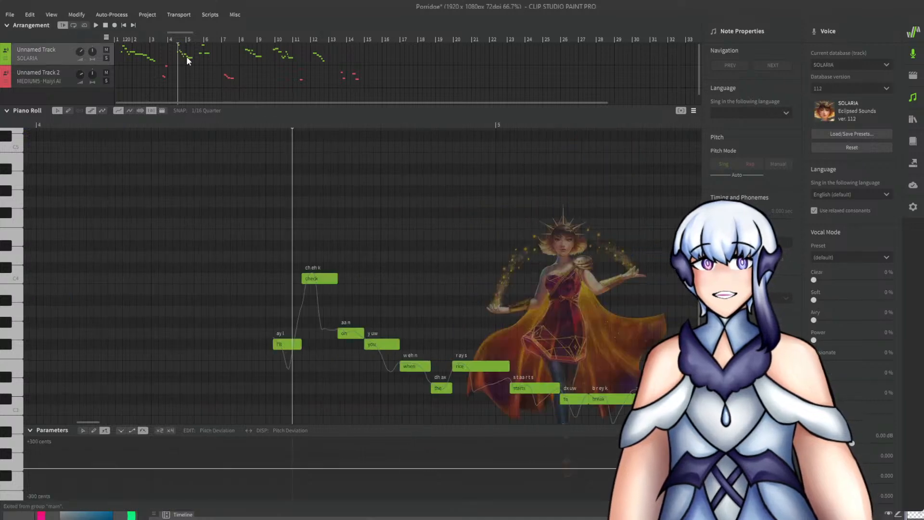
key(space)
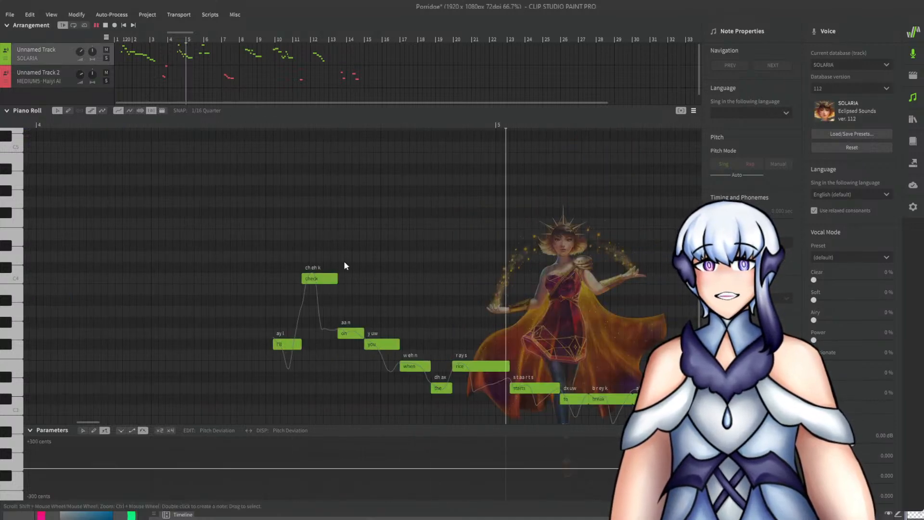
Change the first track's voice database to MEDIUM5-Chiyu and place the playhead just before the opening note.
click(117, 38)
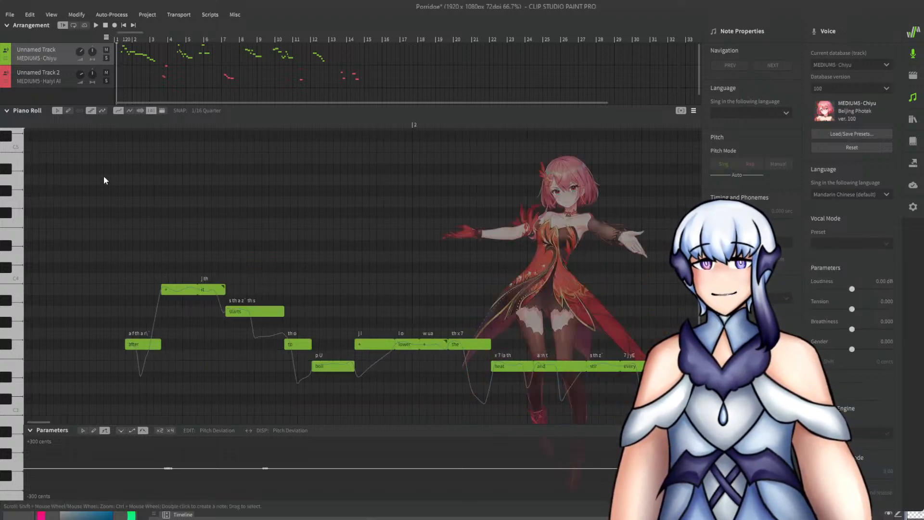
click(102, 123)
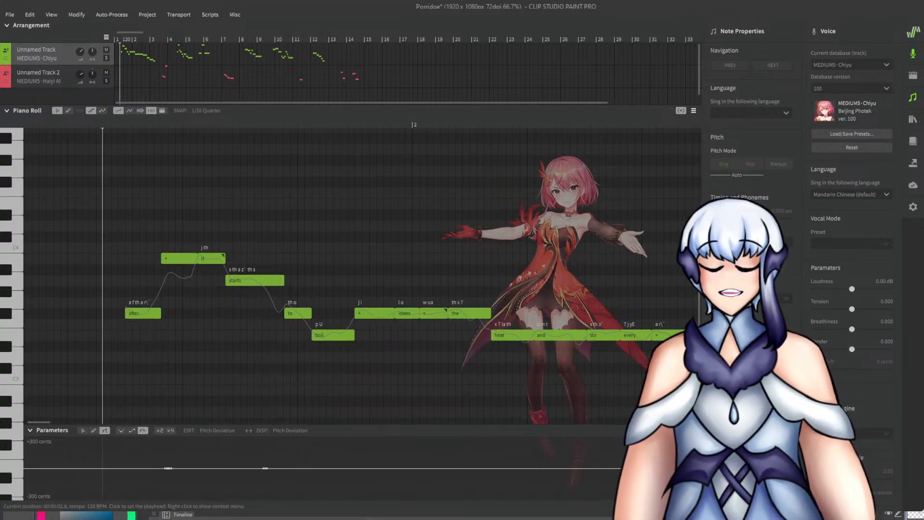